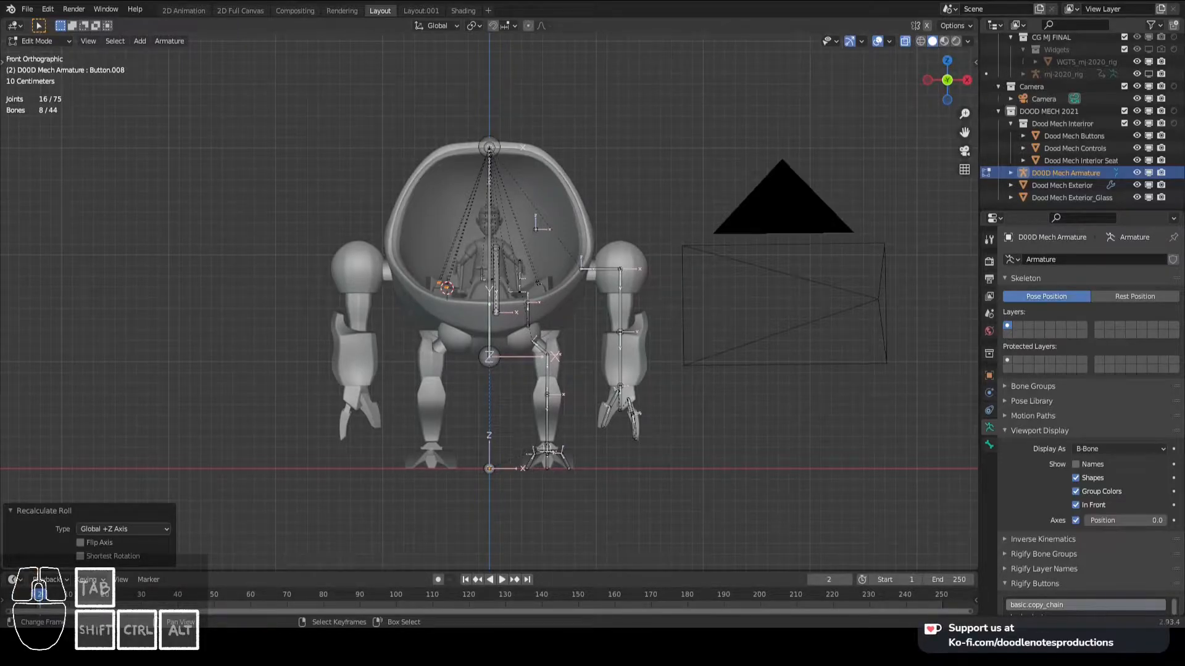
- Deselect all bones and examine the orientation axes of the mech armature's arm, leg and body bones
scroll(592, 327, up, 4)
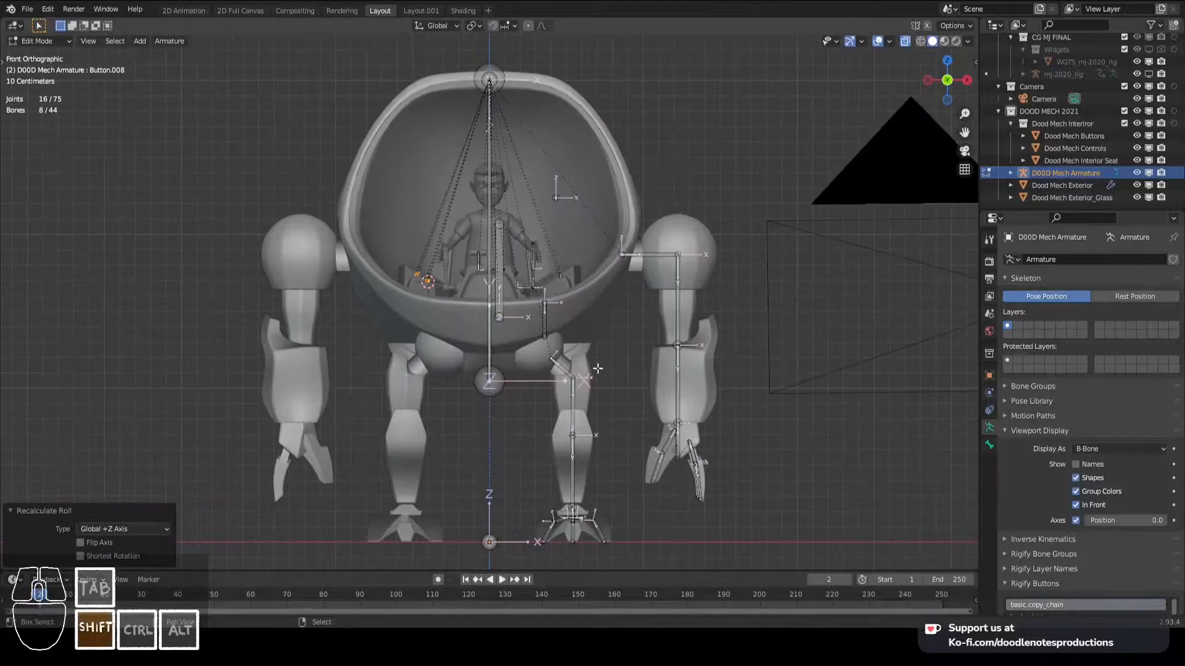
key(alt+a)
shift+middle_drag(552, 303, 635, 280)
scroll(560, 297, up, 1)
scroll(635, 280, down, 2)
scroll(673, 311, up, 1)
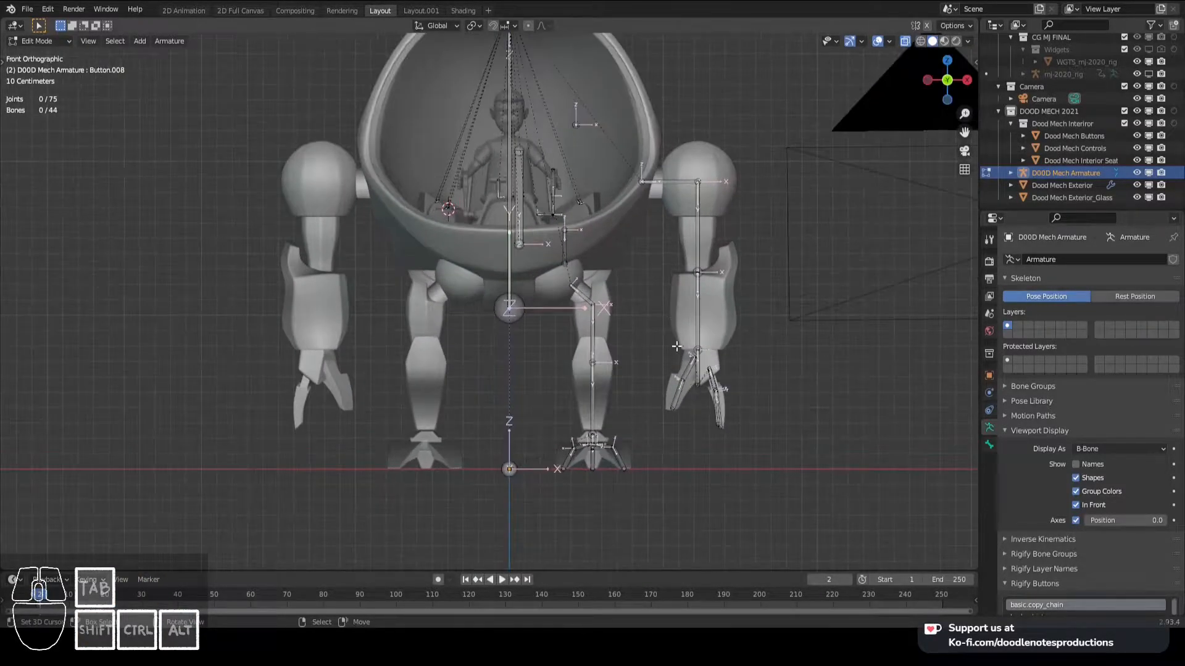
scroll(677, 351, down, 4)
scroll(677, 351, up, 5)
middle_drag(676, 350, 483, 318)
scroll(457, 396, up, 5)
scroll(458, 396, down, 4)
scroll(560, 304, down, 4)
scroll(543, 346, up, 3)
scroll(500, 338, down, 3)
scroll(489, 337, up, 6)
scroll(507, 315, down, 2)
middle_drag(461, 363, 595, 320)
- Turn off the armature's bone axes display while keeping In Front enabled, and save the file
click(1078, 507)
scroll(660, 330, down, 4)
scroll(596, 320, up, 2)
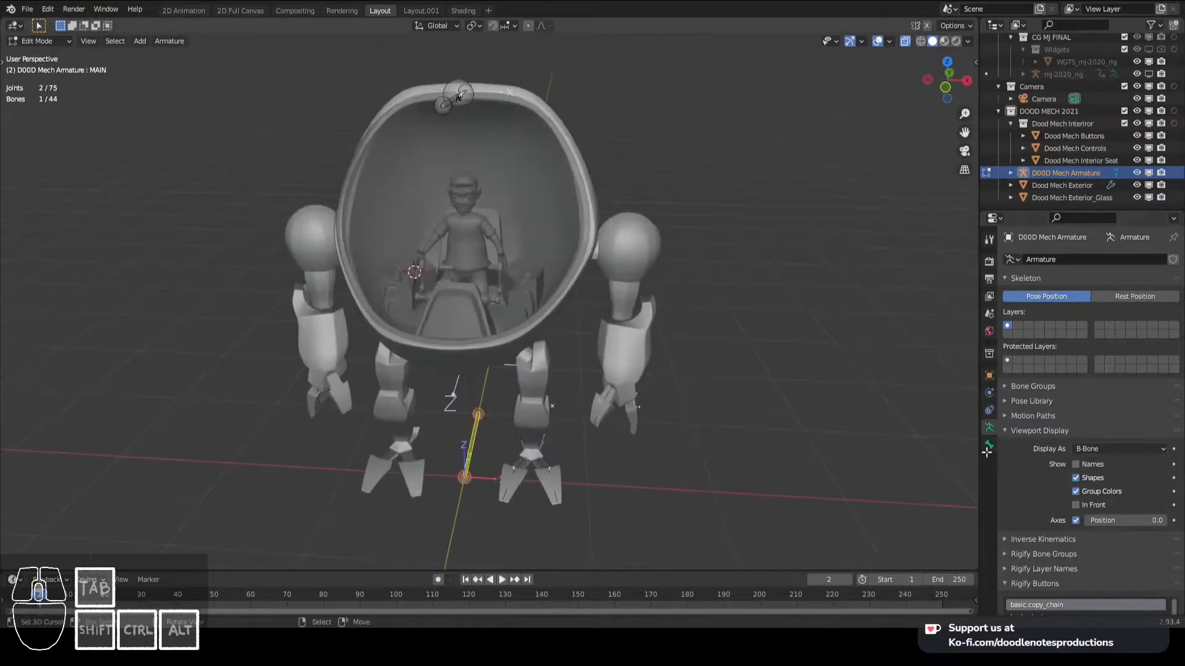
click(1075, 520)
scroll(626, 403, up, 3)
scroll(558, 395, down, 4)
middle_drag(626, 403, 497, 364)
key(ctrl+s)
- Examine the left leg's Feet.L, Leg_Lower.L and Leg_Upper.L bones from the side and in perspective
scroll(518, 377, up, 3)
scroll(571, 391, down, 4)
scroll(539, 394, up, 3)
scroll(525, 355, up, 3)
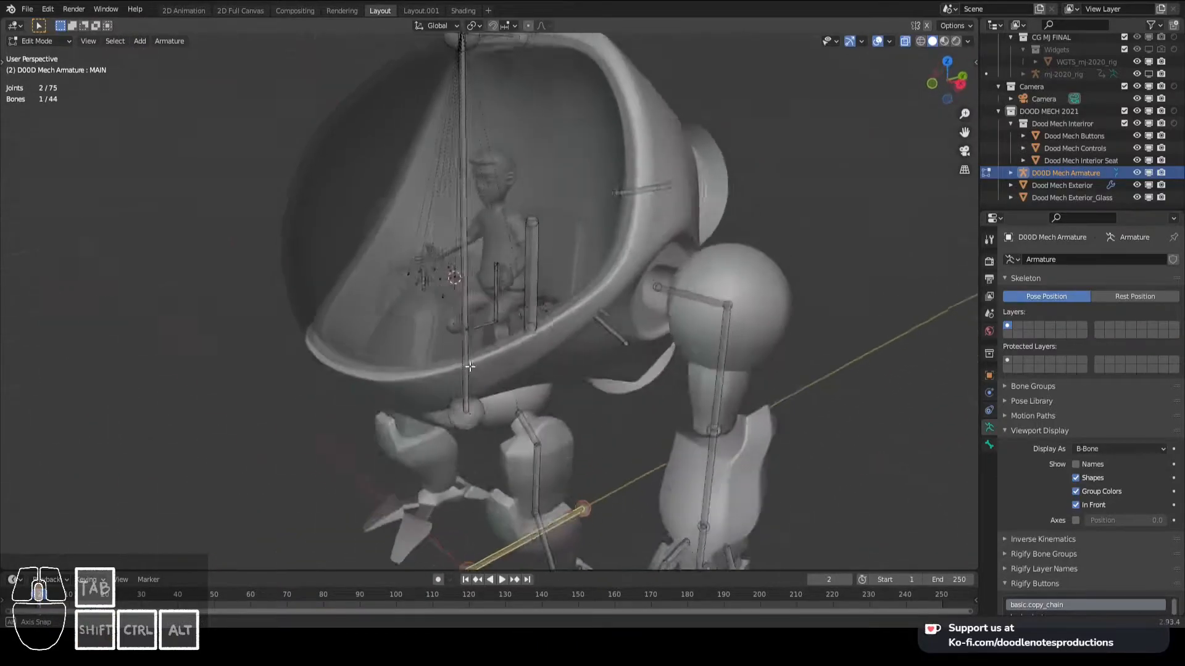
scroll(561, 420, down, 3)
shift+middle_drag(561, 420, 535, 356)
scroll(534, 356, up, 2)
scroll(551, 401, up, 1)
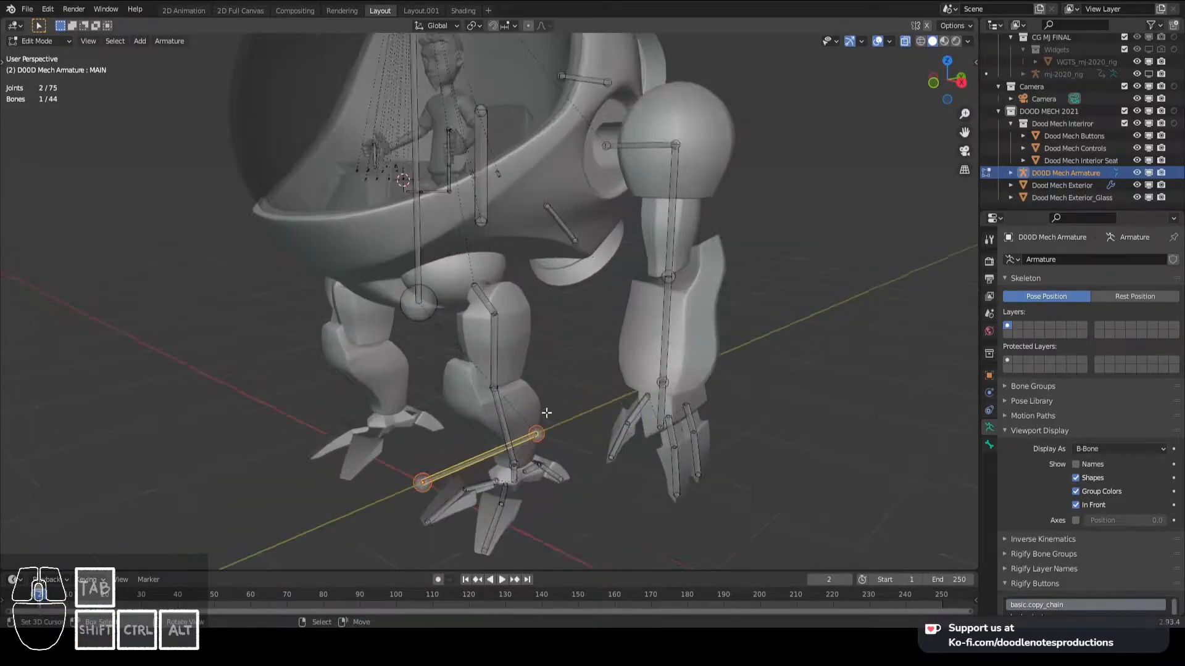
click(517, 482)
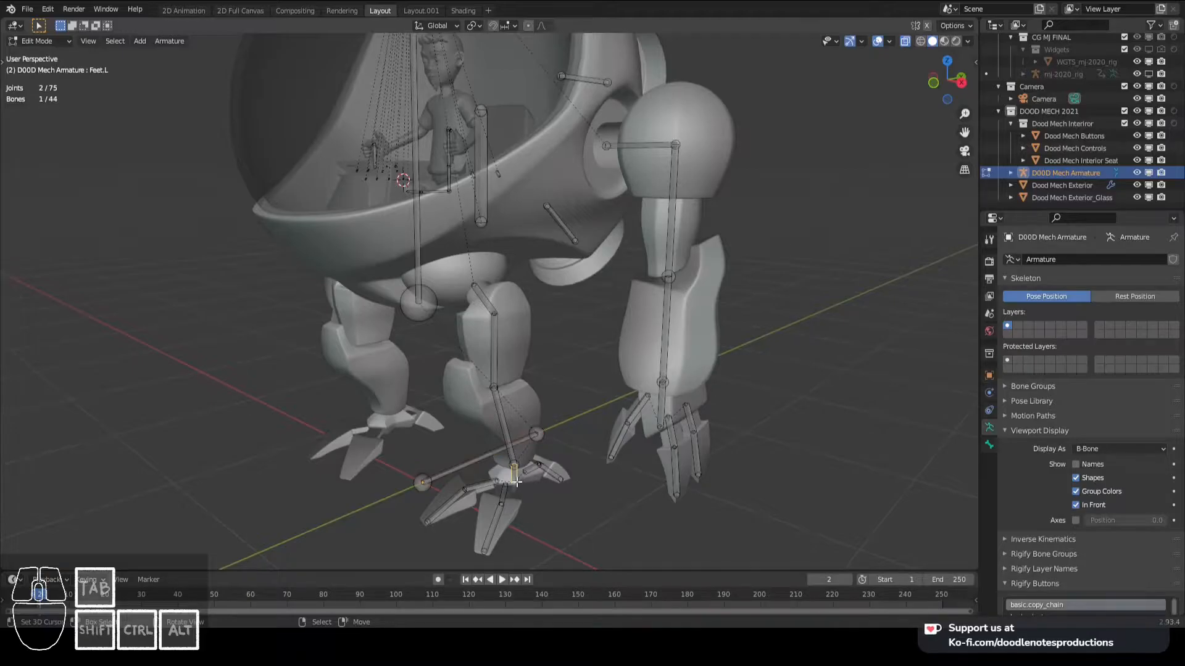
key(KP_3)
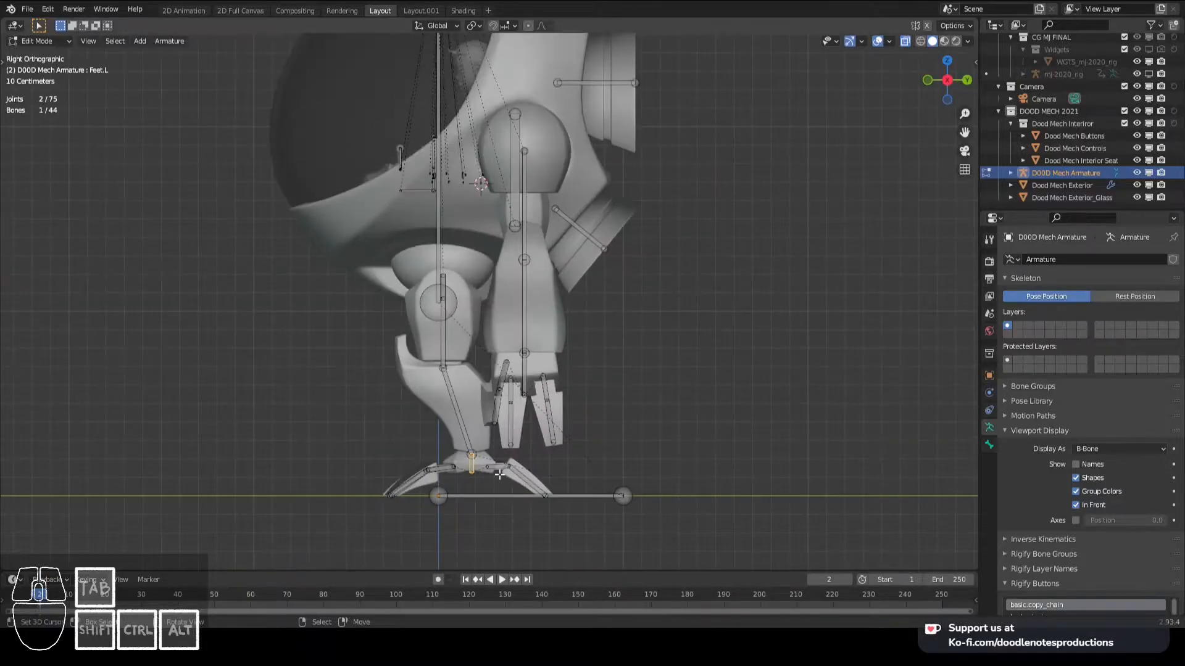
scroll(489, 471, up, 2)
shift+middle_drag(478, 468, 567, 410)
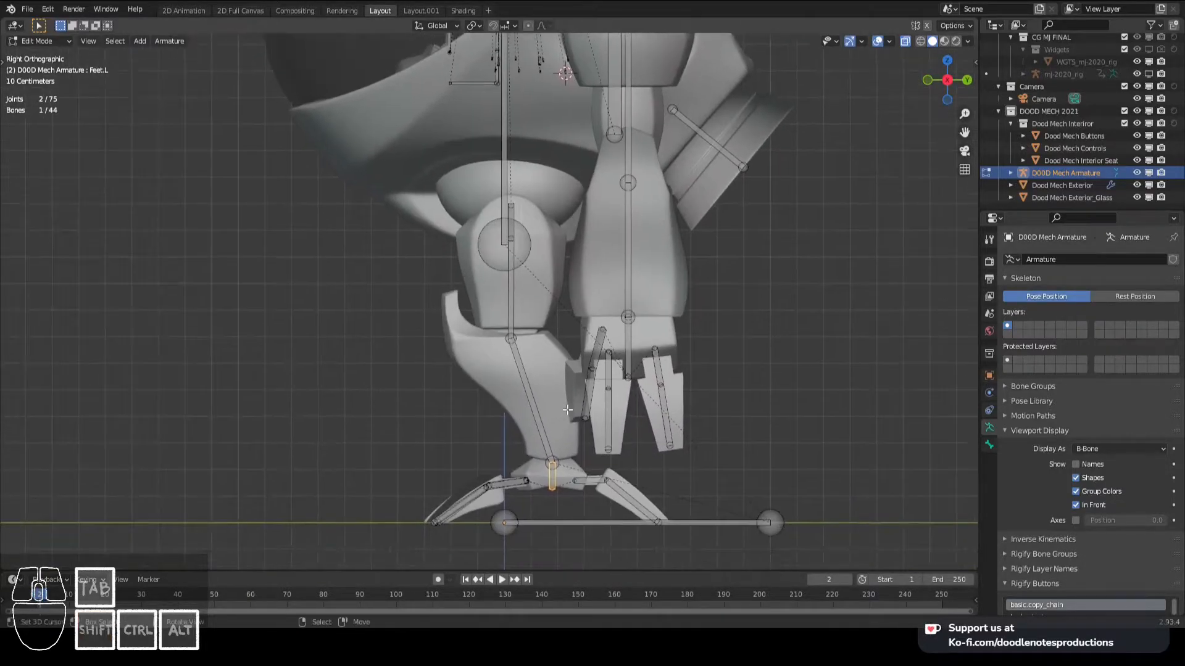
click(548, 445)
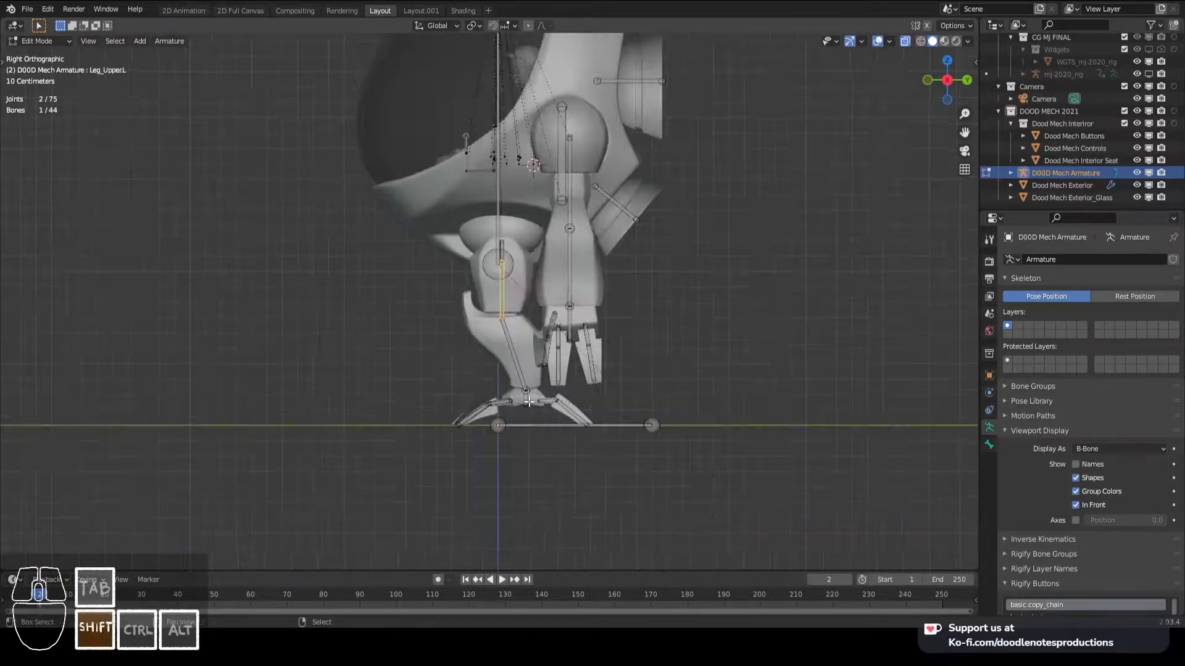
scroll(519, 374, down, 3)
scroll(519, 374, up, 2)
middle_drag(519, 375, 630, 405)
middle_drag(550, 407, 569, 408)
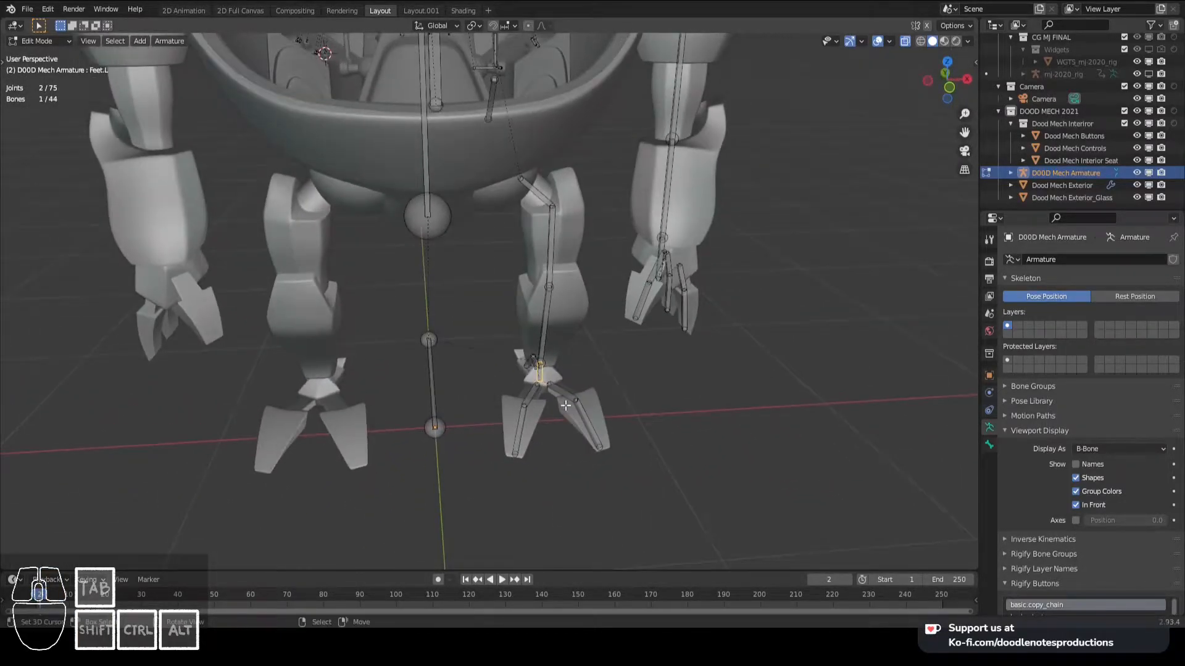
- In Pose Mode, add an Inverse Kinematics constraint to the Leg_Lower.L bone with Feet.L as its target
key(KP_3)
scroll(591, 457, up, 2)
right_click(517, 365)
right_click(543, 445)
key(shift)
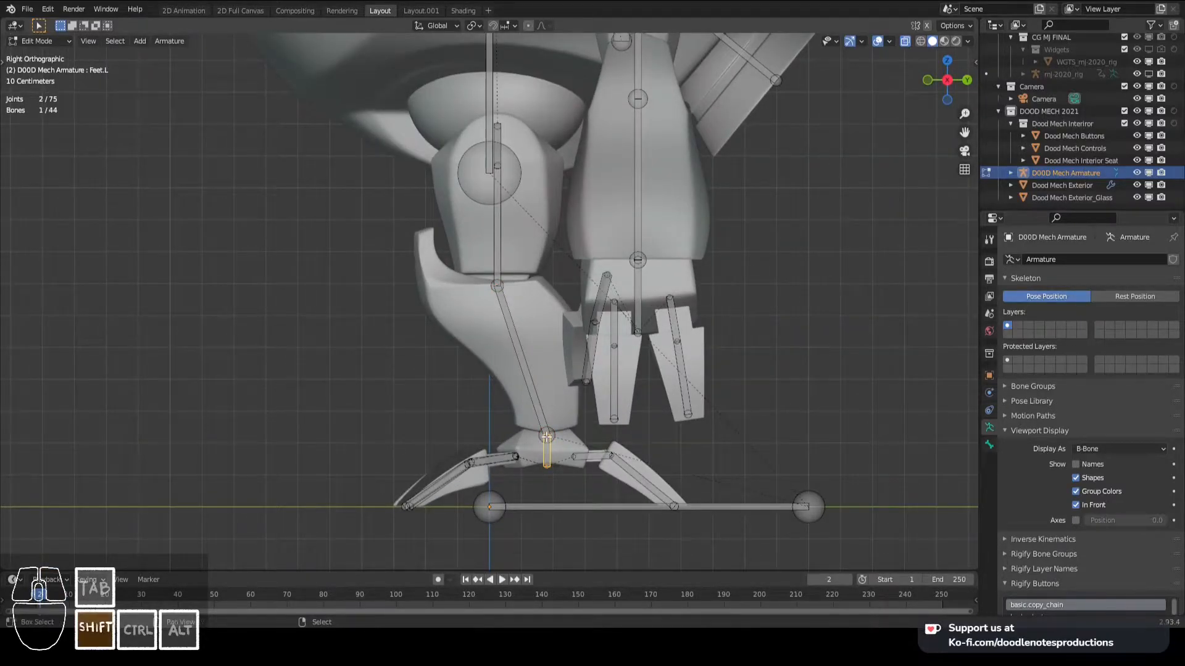
shift+right_click(530, 378)
key(ctrl)
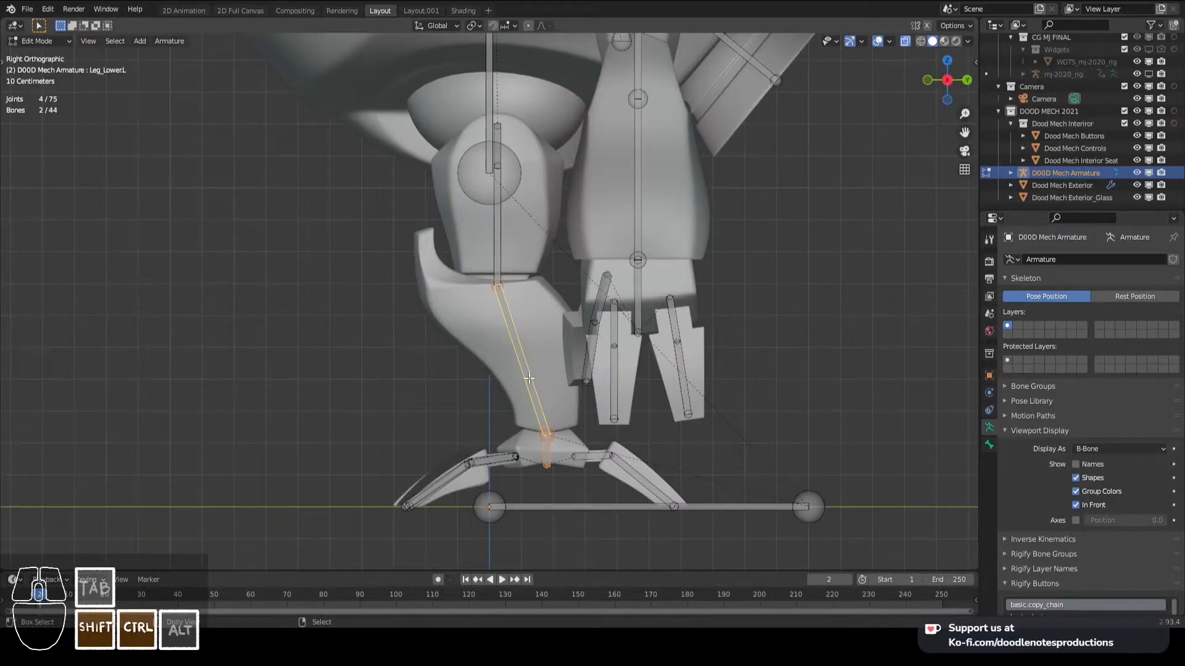
scroll(548, 356, down, 2)
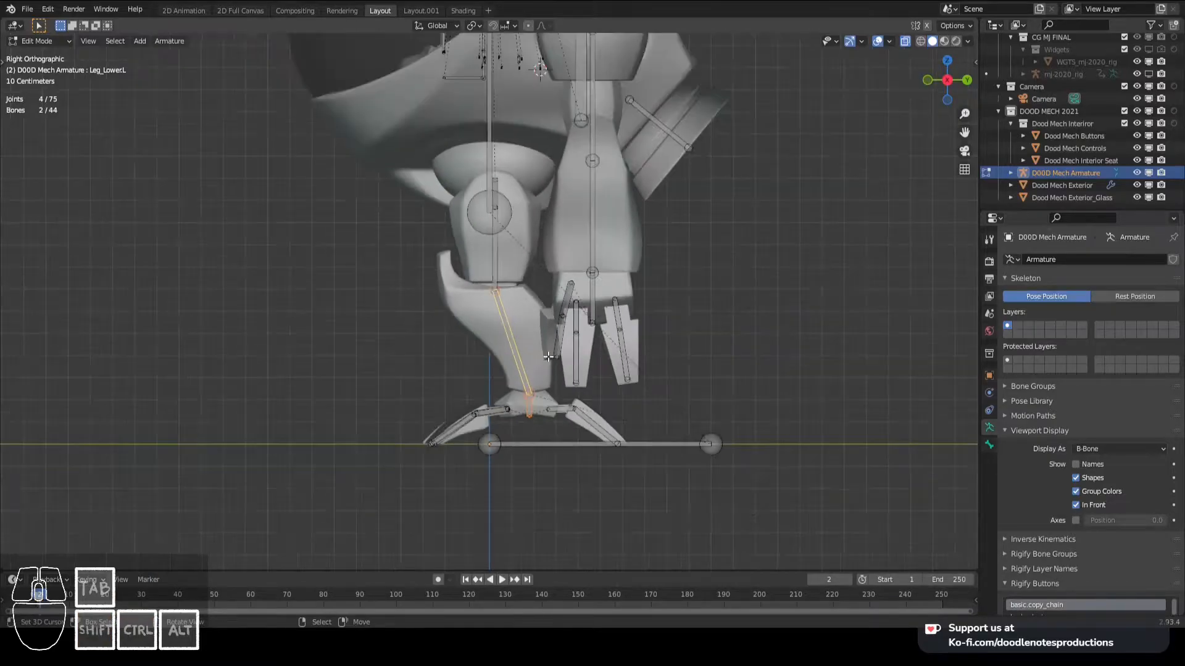
key(ctrl+Tab)
click(557, 439)
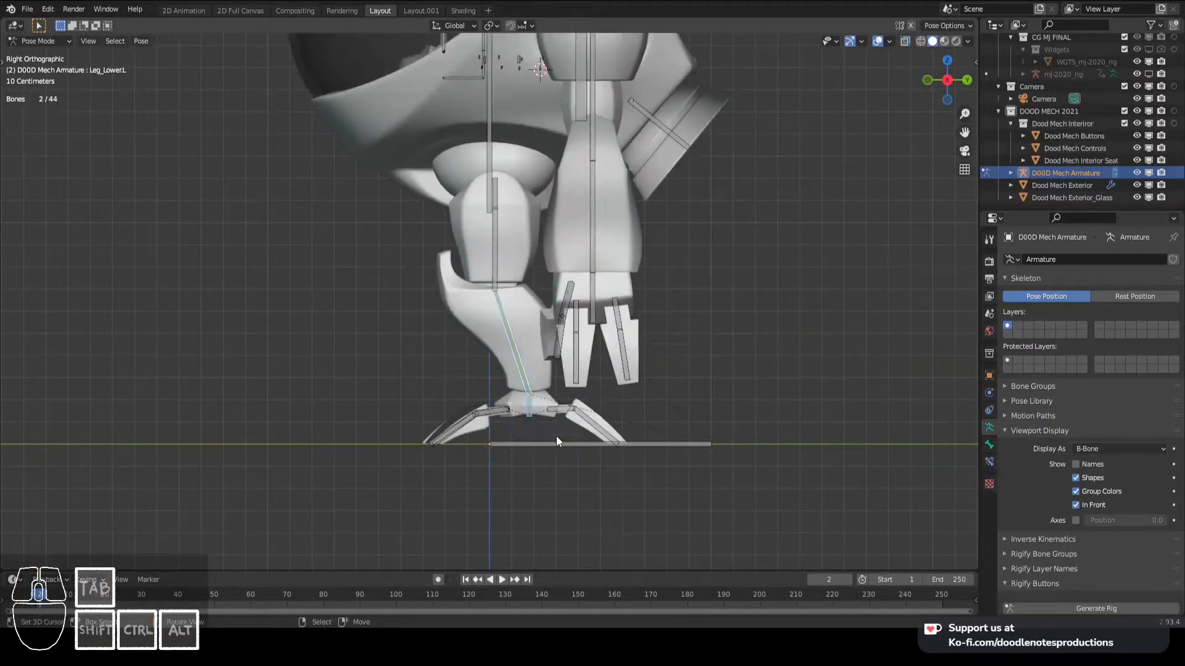
key(ctrl+shift+c)
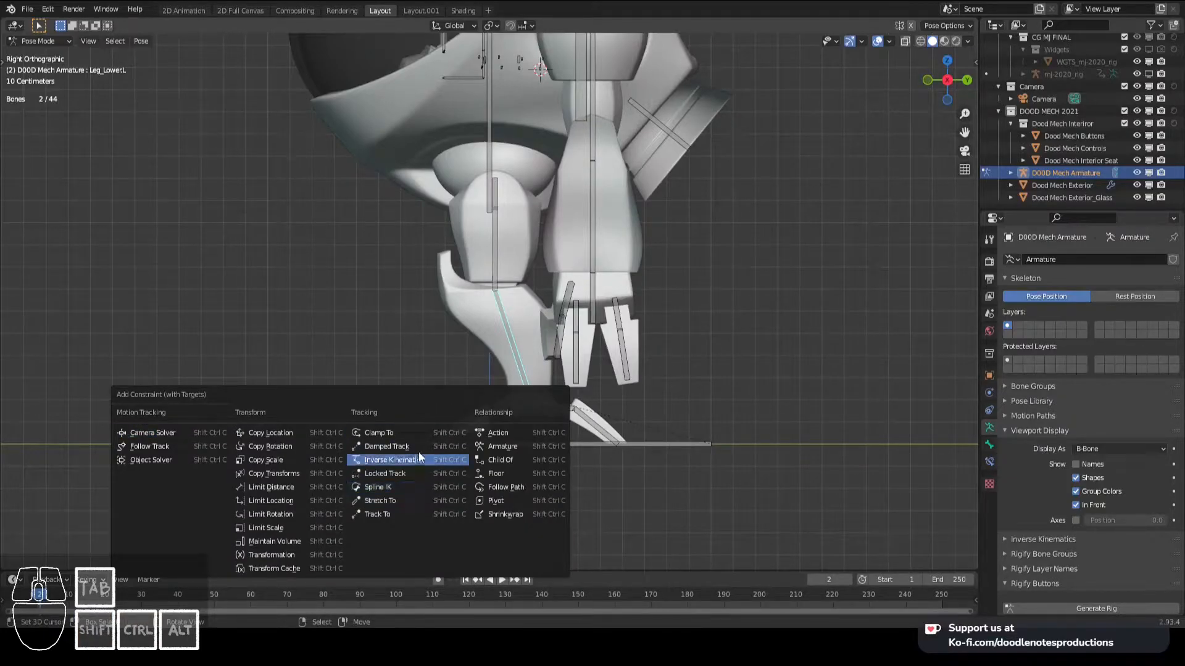
click(424, 460)
- Set the chain length of the Leg_Lower.L bone's IK constraint to 2
click(529, 406)
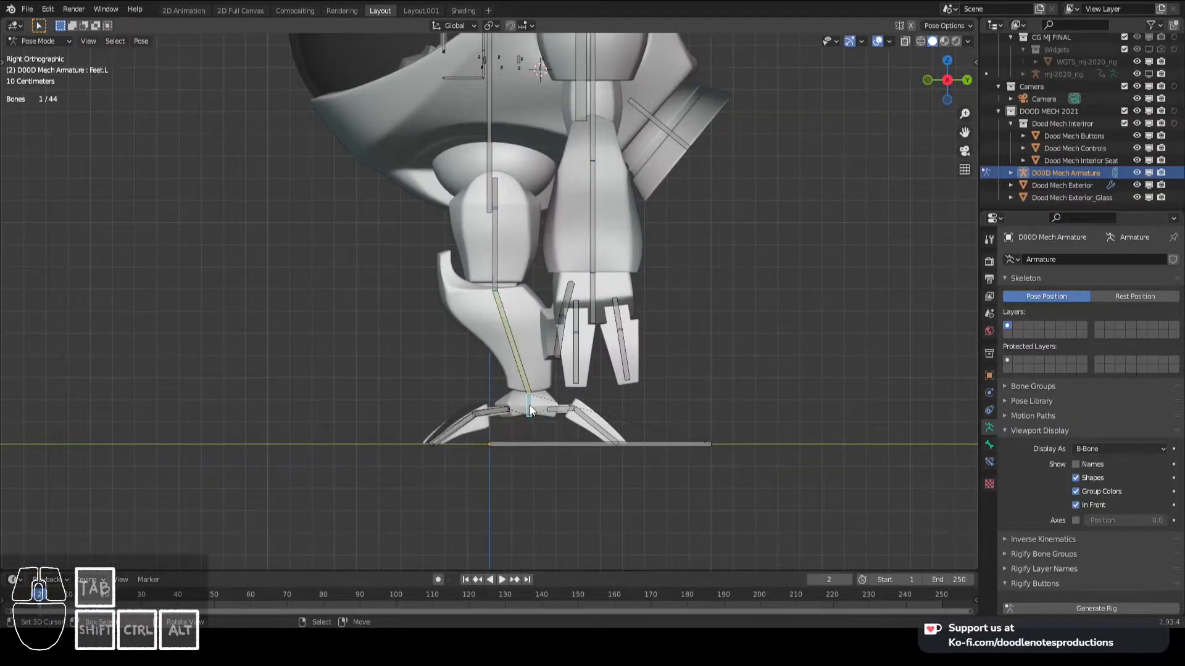
click(525, 380)
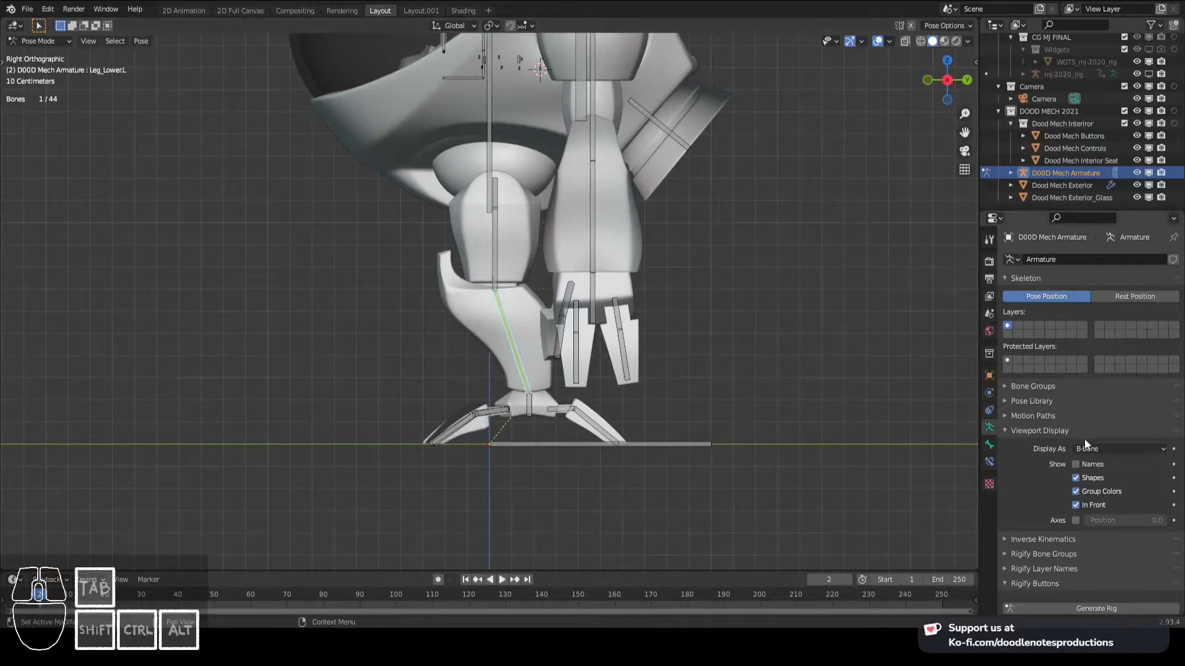
click(990, 462)
click(1162, 358)
click(1161, 359)
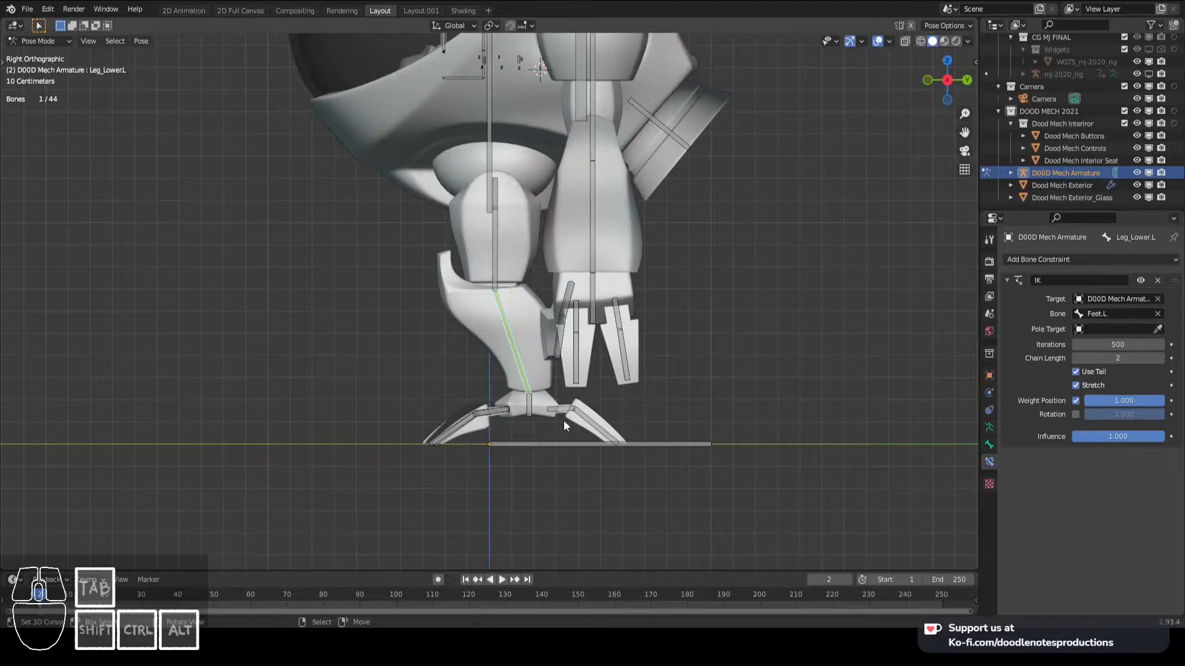
- Test the left leg's IK by moving the Feet.L bone in the side and front views, and cancel the move
click(530, 410)
key(g)
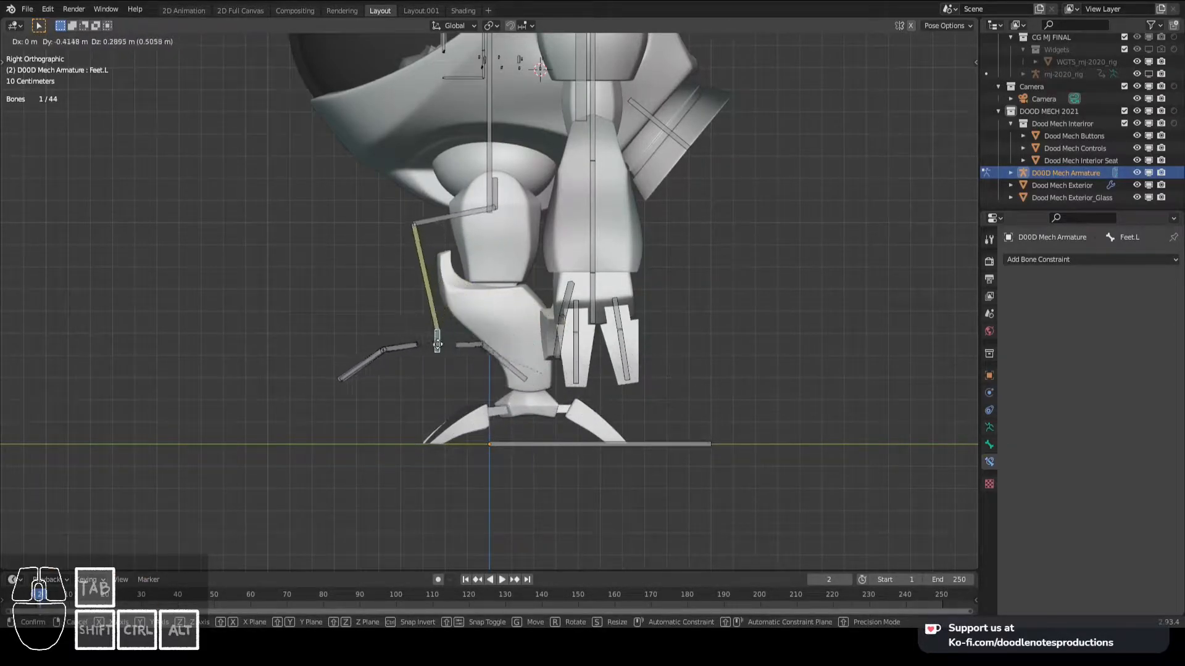
key(g)
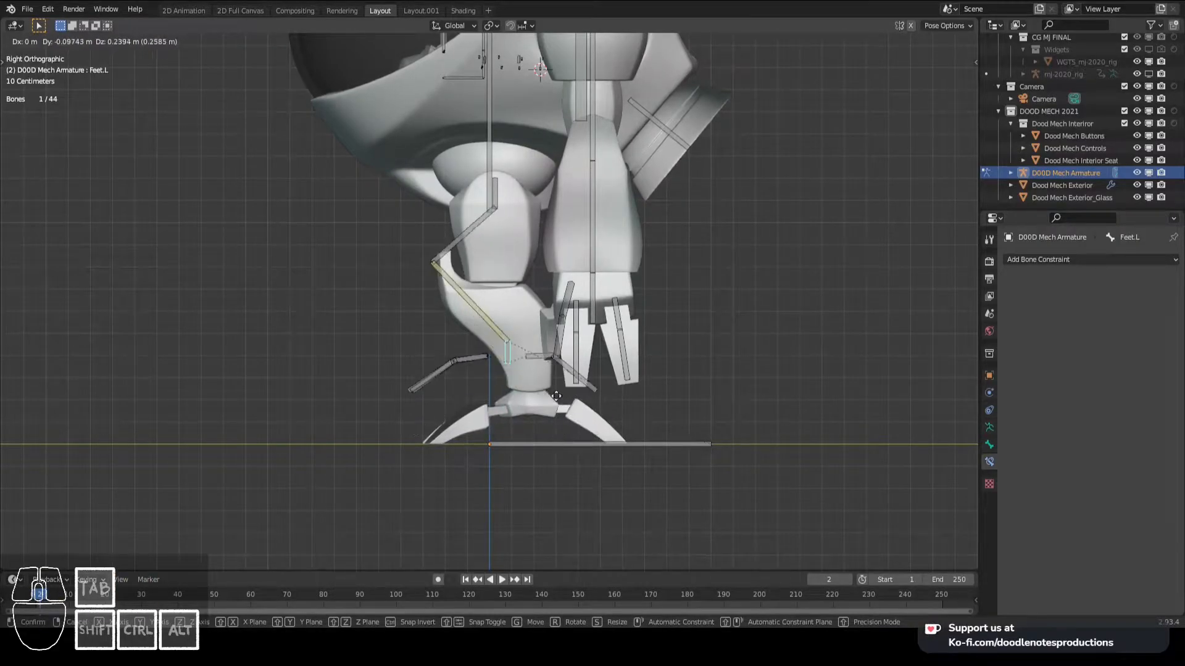
key(KP_1)
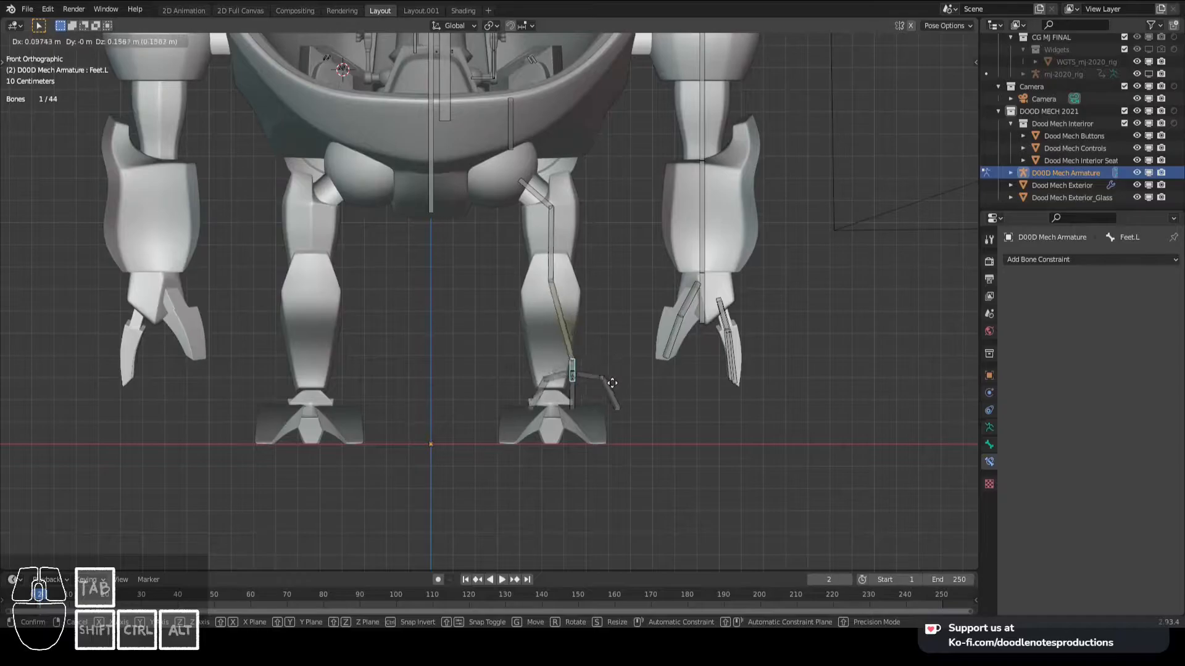
key(KP_3)
right_click(395, 293)
- Test rotating the Feet.L bone from the side view and cancel the rotation
middle_drag(395, 293, 509, 391)
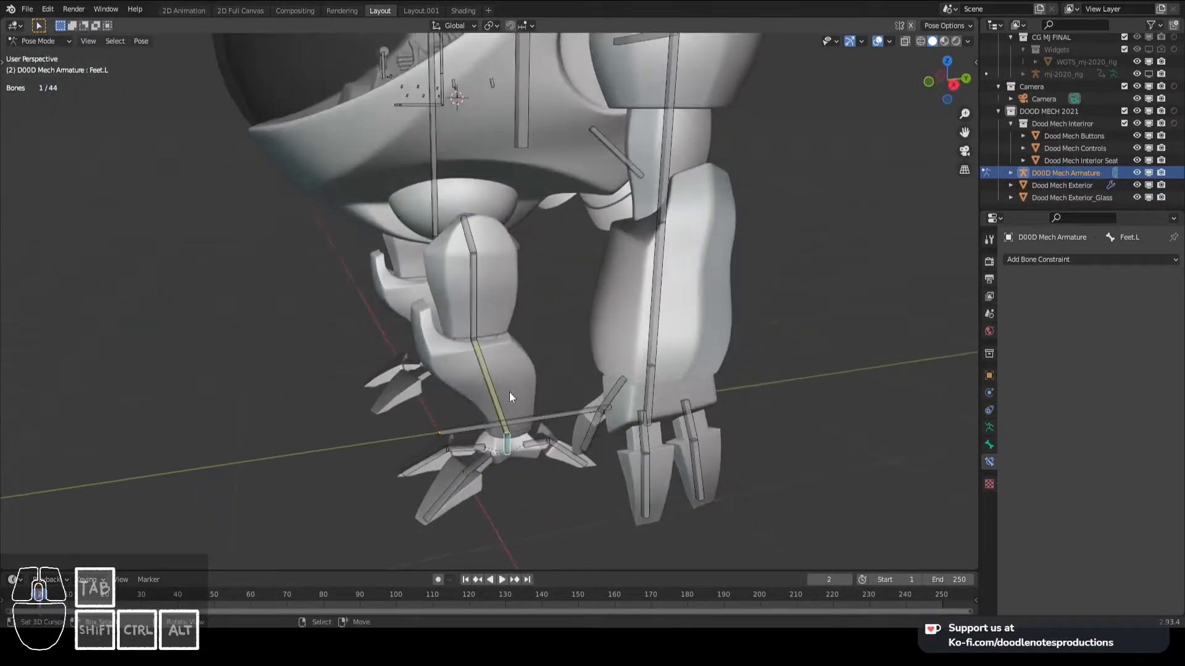
key(KP_3)
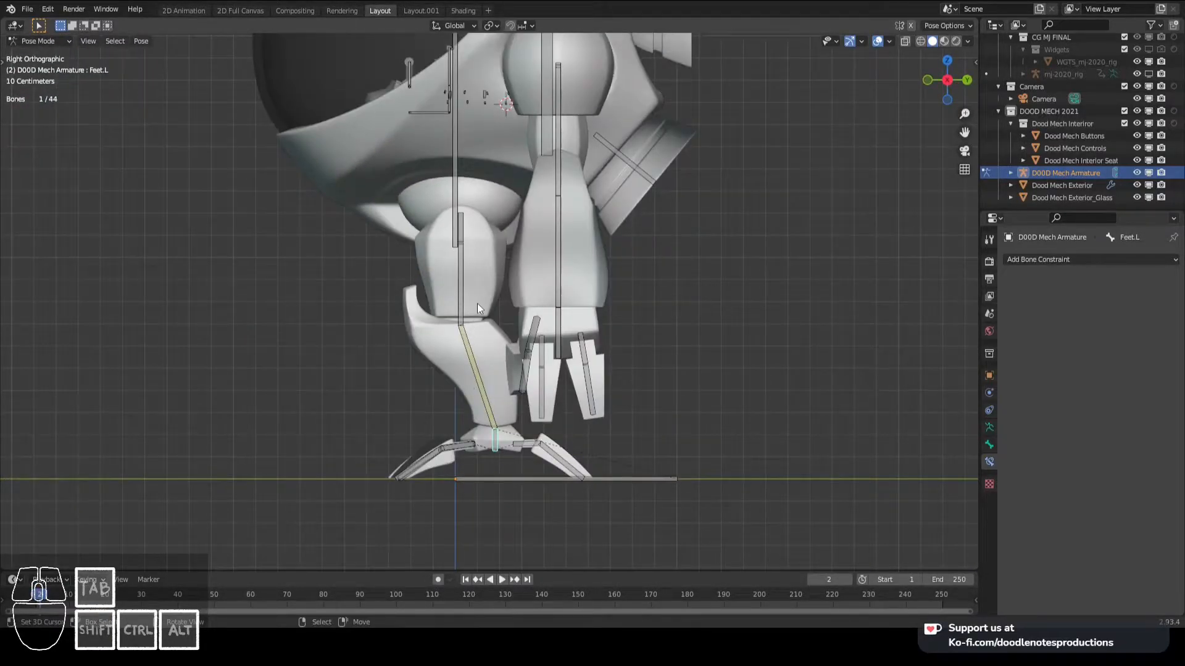
key(r)
right_click(592, 335)
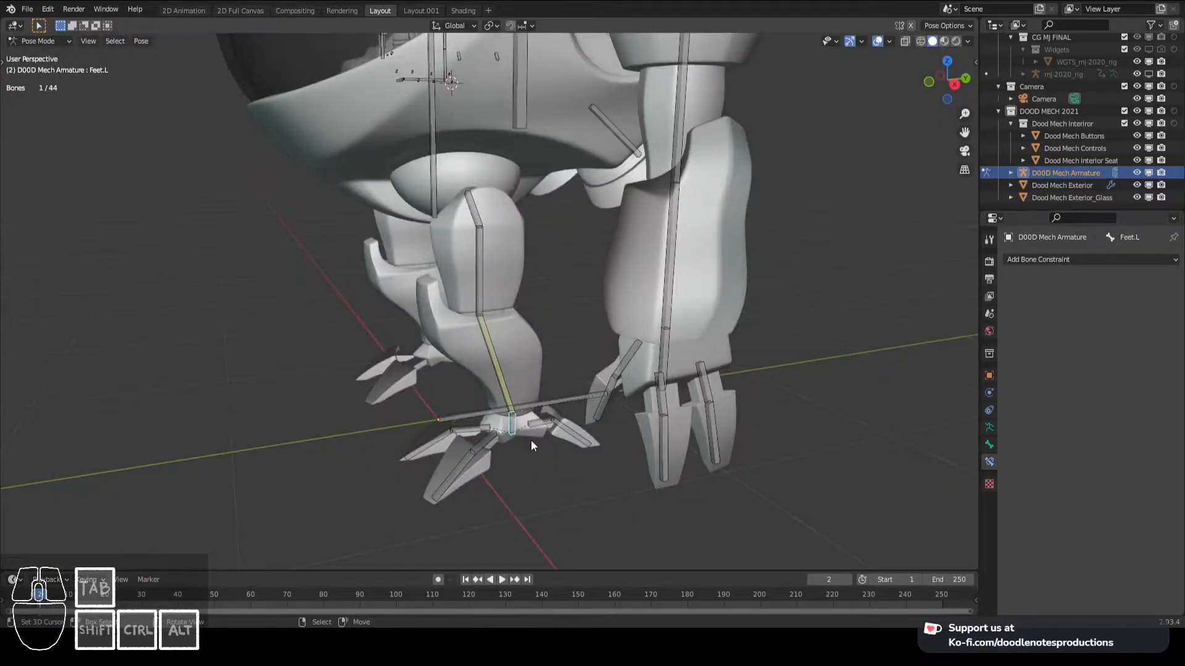
- Remove the IK constraint from the Leg_Lower.L bone
key(KP_3)
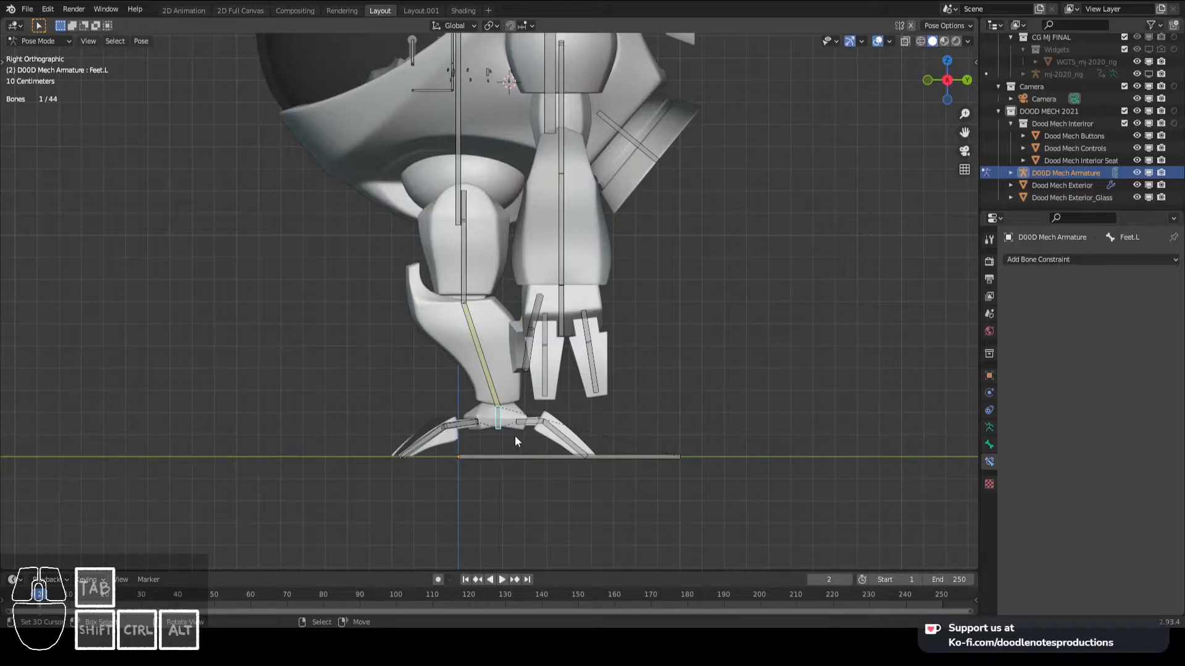
scroll(514, 436, up, 2)
click(487, 395)
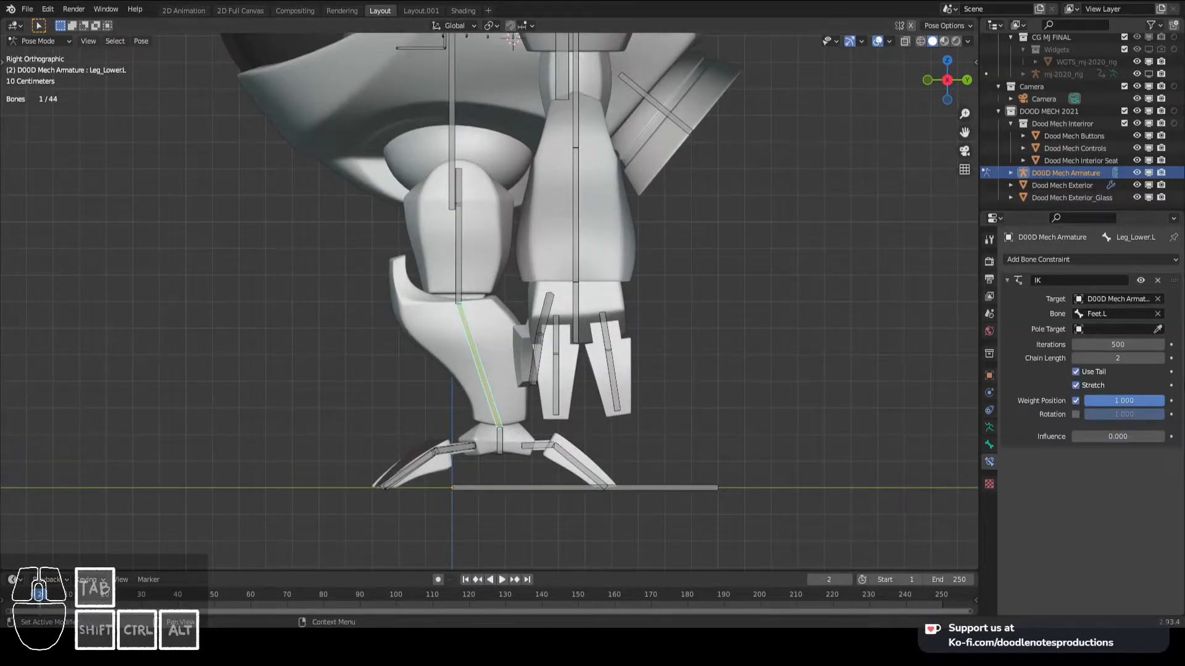
click(1158, 282)
- Duplicate the Feet.L bone in Edit Mode, leaving the copy exactly on top of the original
scroll(583, 364, up, 3)
shift+click(561, 458)
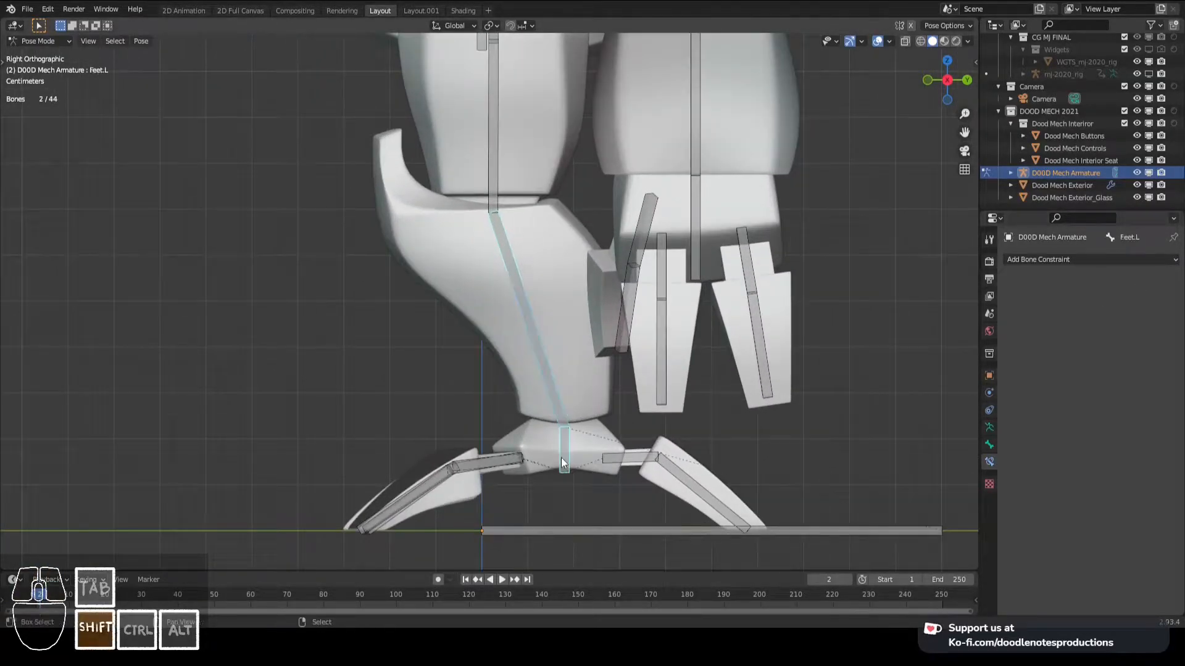
scroll(524, 374, up, 2)
key(Tab)
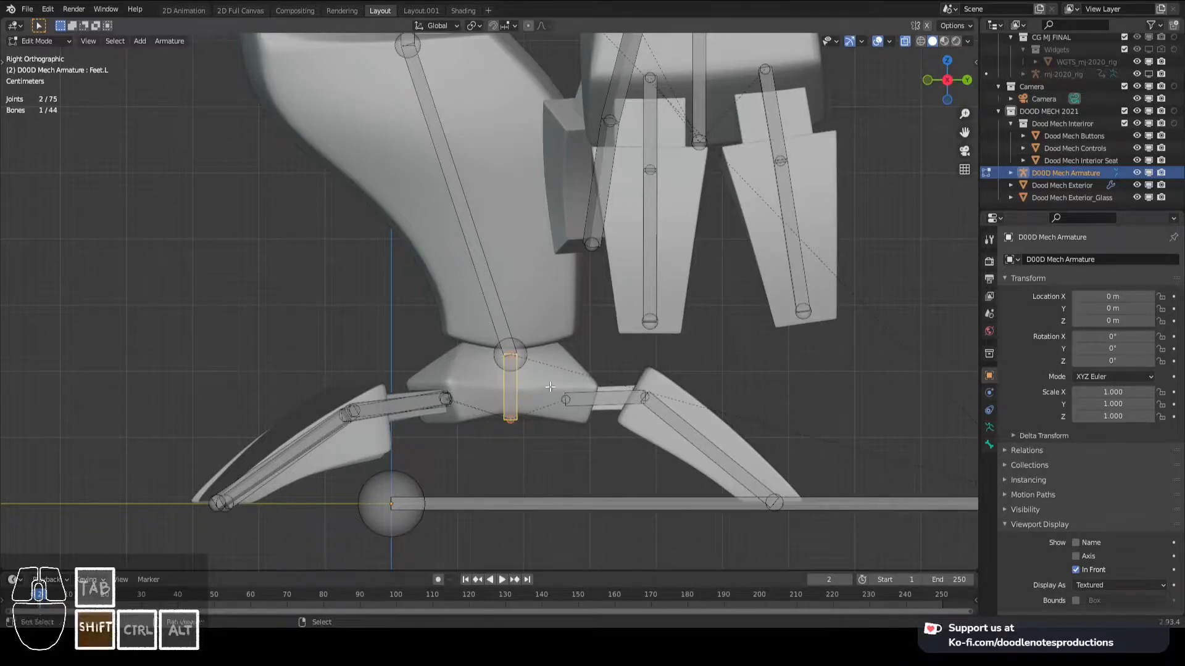
key(shift+d)
right_click(511, 426)
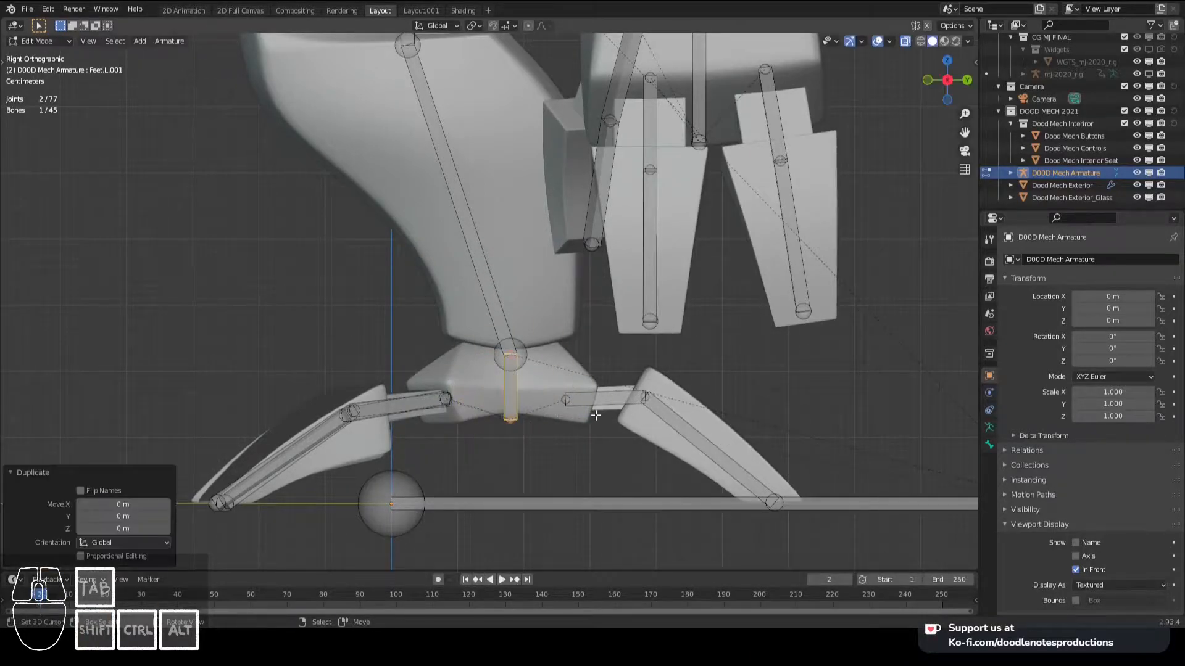
- Scale the duplicated foot bone's B-Bone display size by about 3.12 so it is thicker than the original
key(ctrl+alt+s)
click(835, 408)
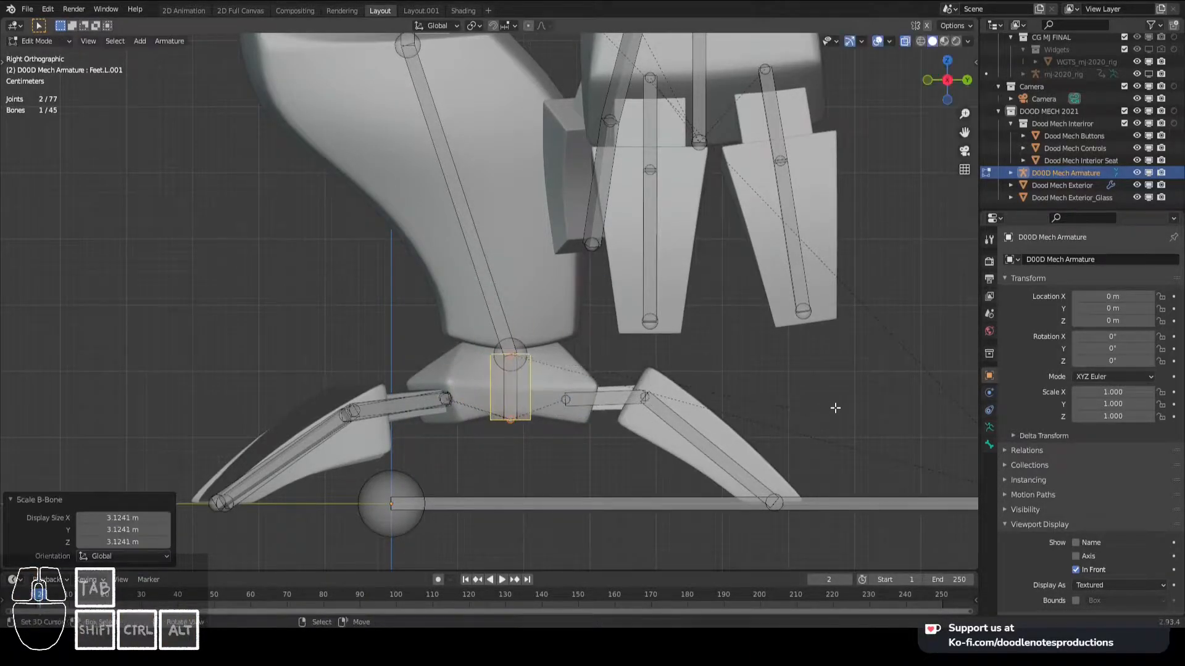
right_click(536, 390)
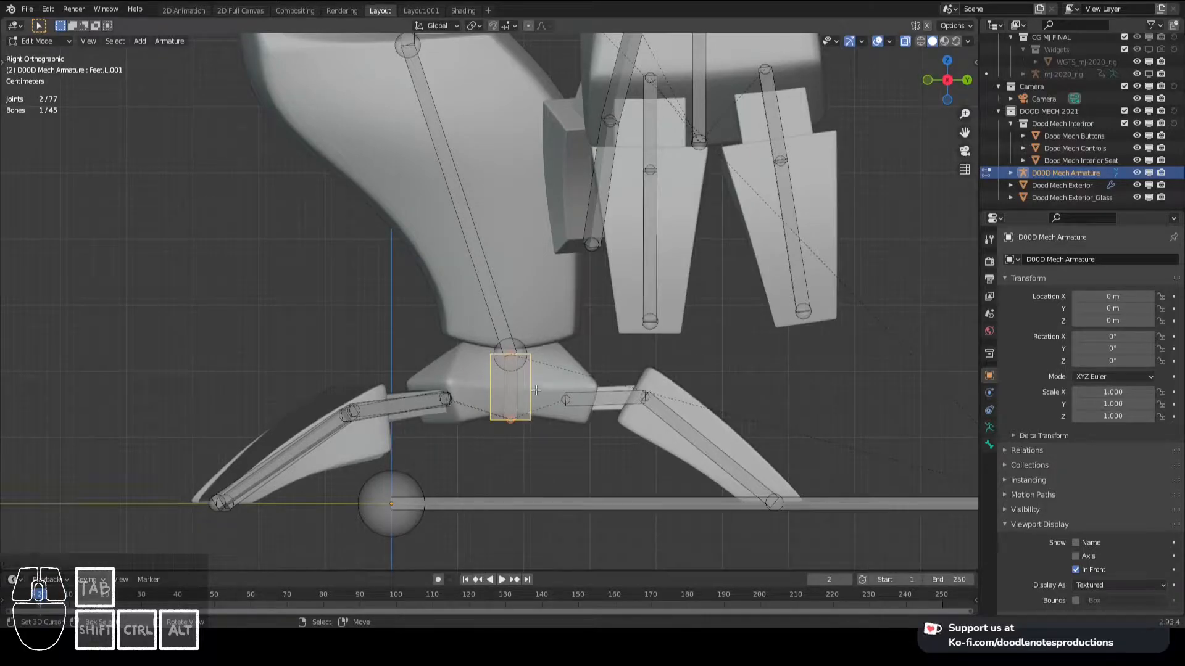
- Rename the duplicated foot bone Feet_IK.L and save the file
key(F2)
key(BackSpace)
text(Fe)
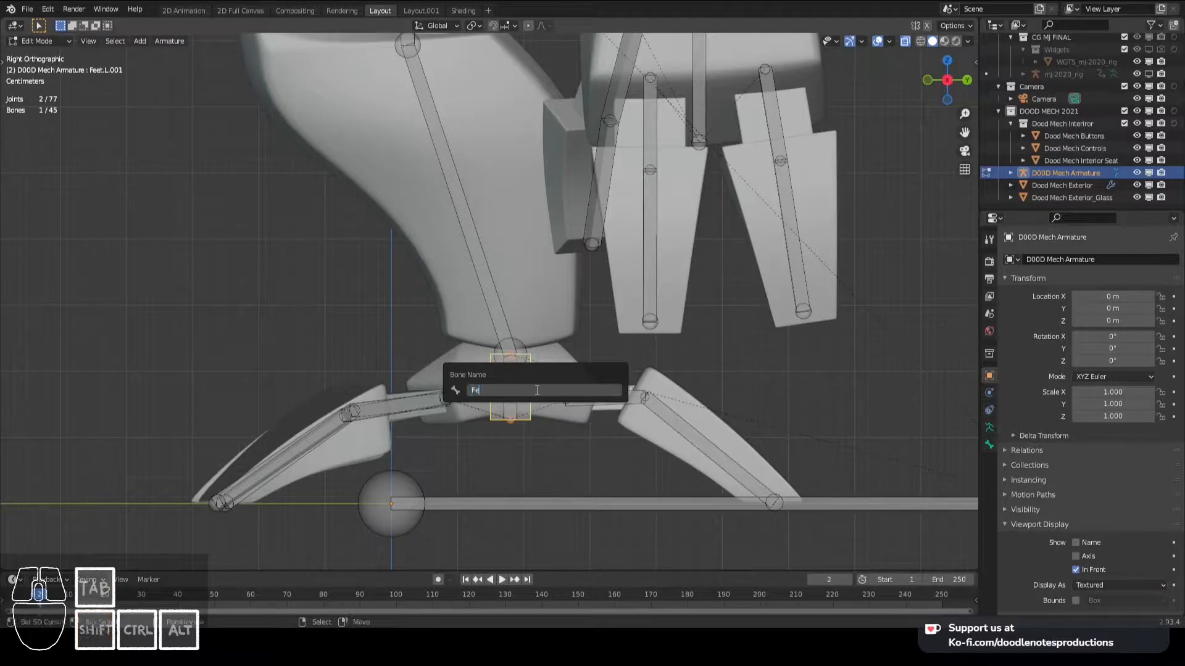
text(et_IK.L)
key(Return)
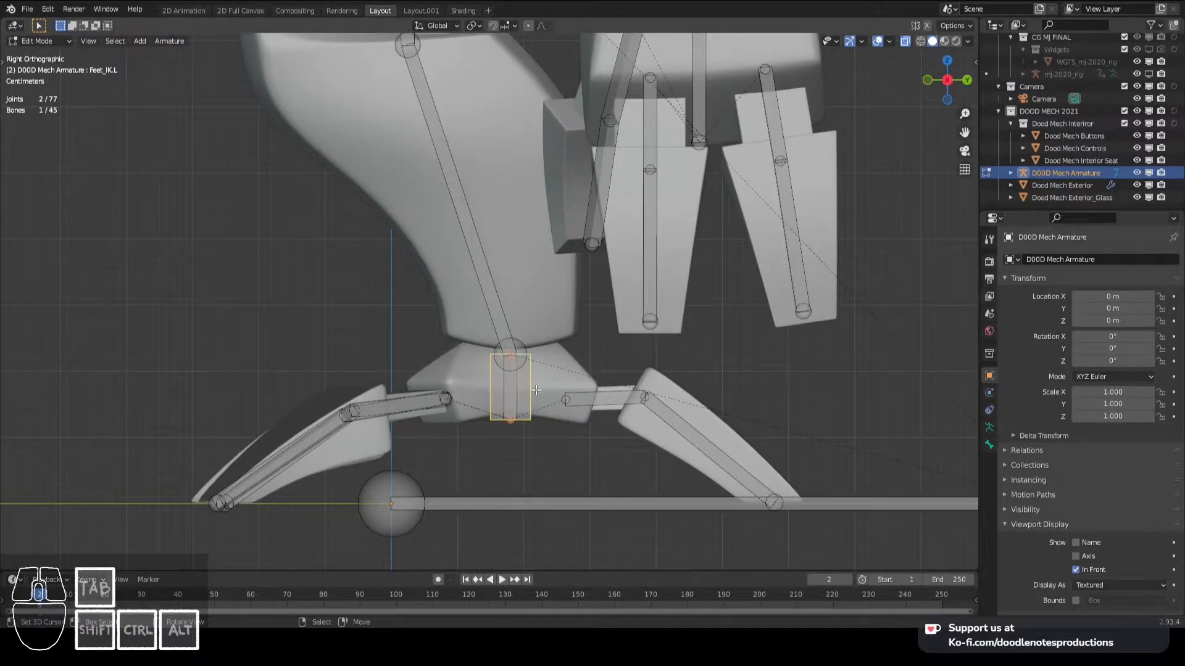
key(ctrl+s)
- Try moving the Feet.L bone on its own in Pose Mode, then cancel the move
key(ctrl+Tab)
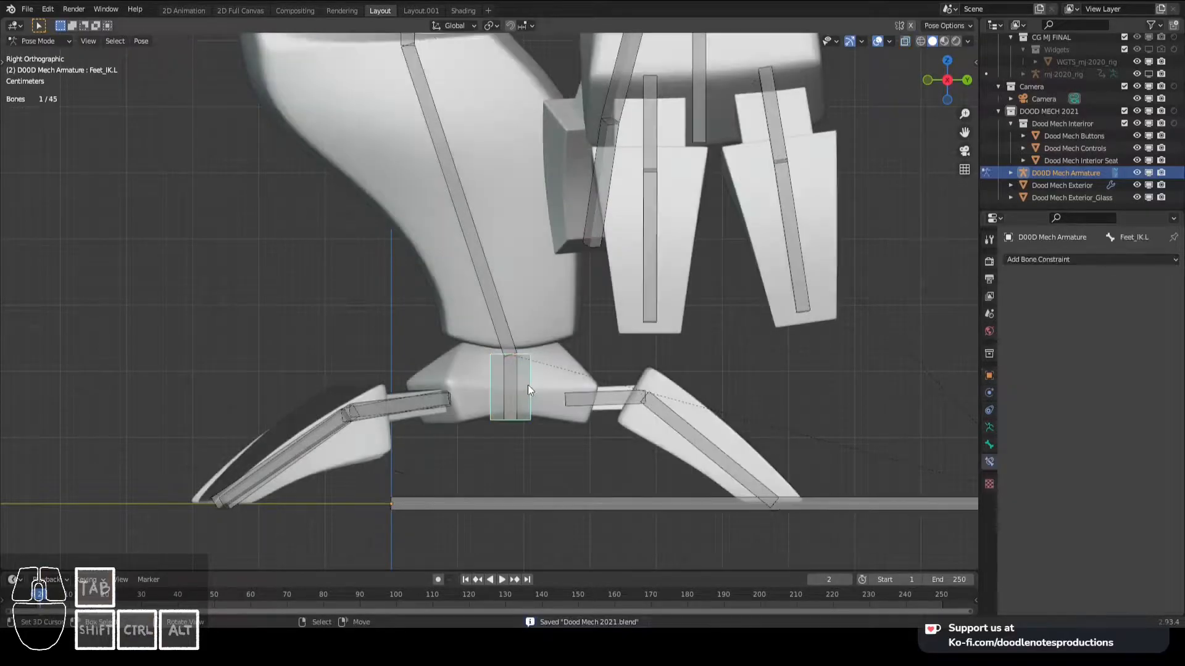
click(517, 383)
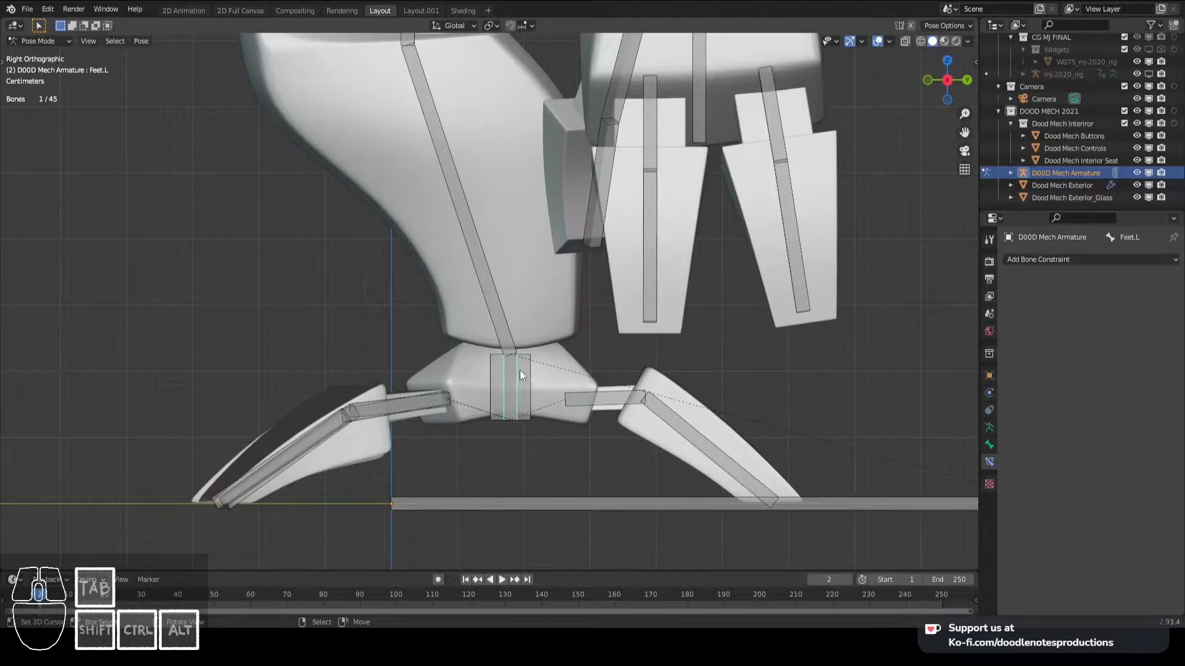
key(g)
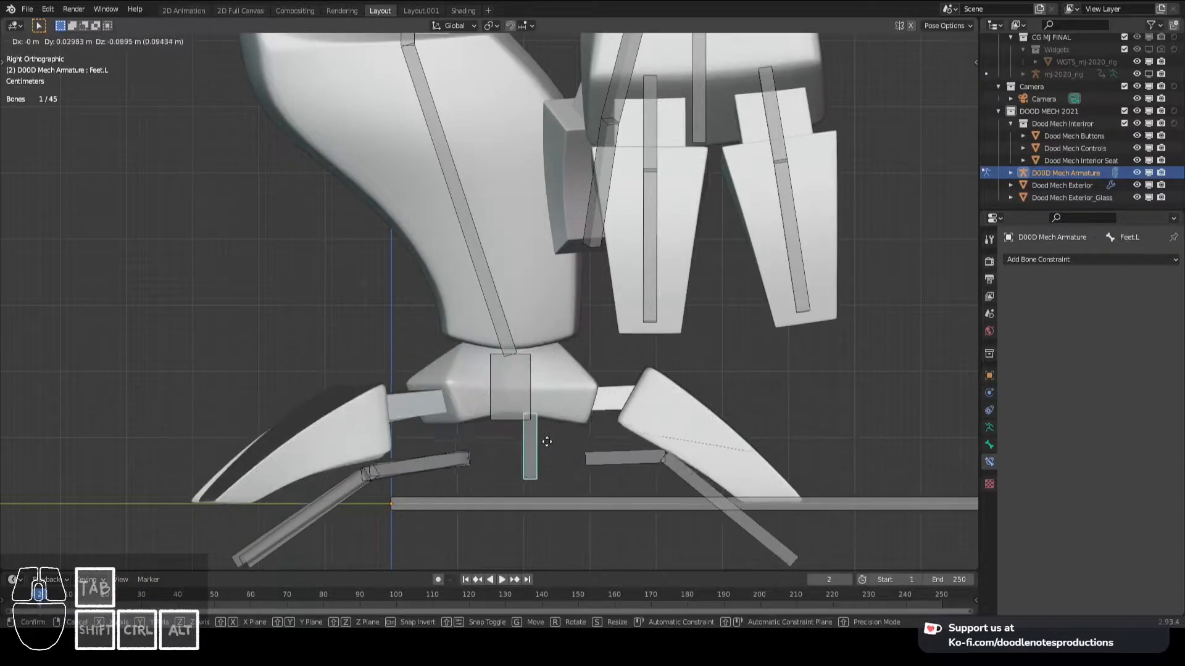
right_click(460, 373)
- Parent the Feet.L bone to Leg_Lower.L in Edit Mode and return to Pose Mode
shift+click(486, 306)
key(Tab)
key(ctrl+p)
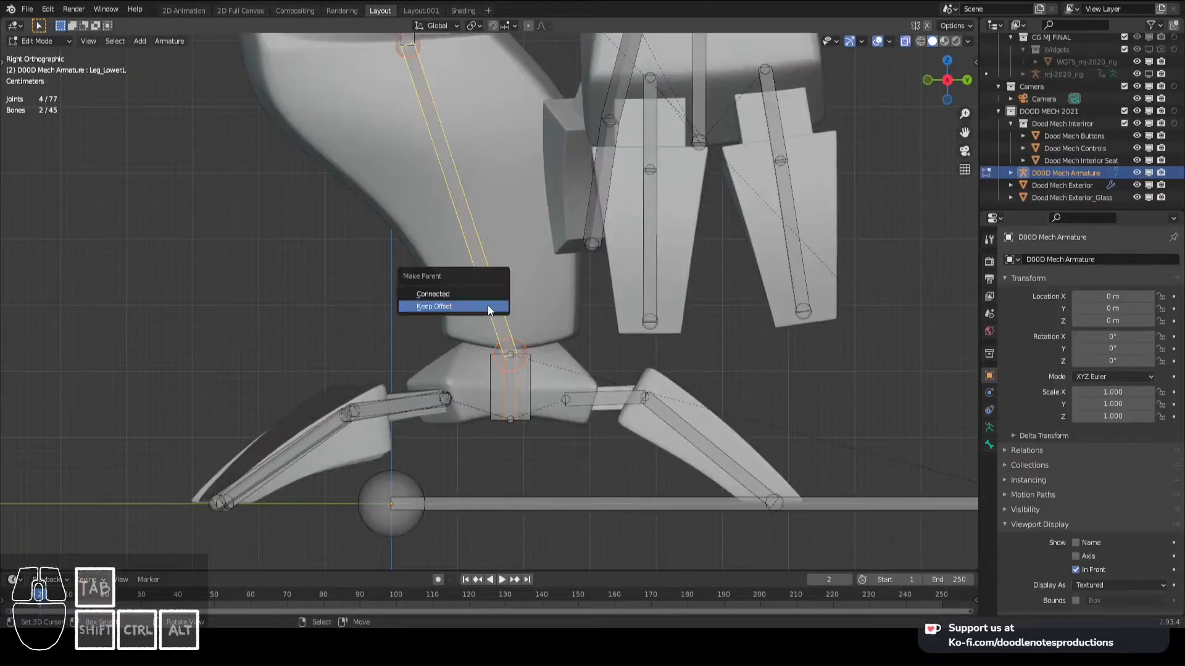
click(487, 306)
key(Tab)
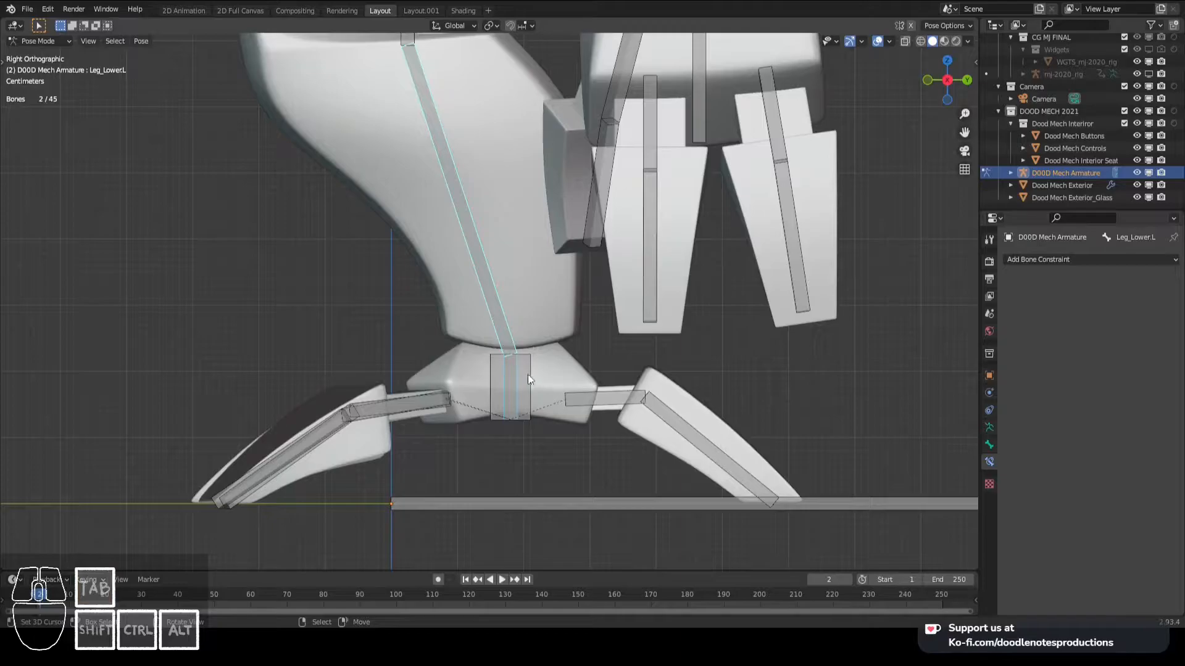
- Try rotating the Feet.L bone to check its new parenting, then cancel the rotation
click(507, 375)
key(r)
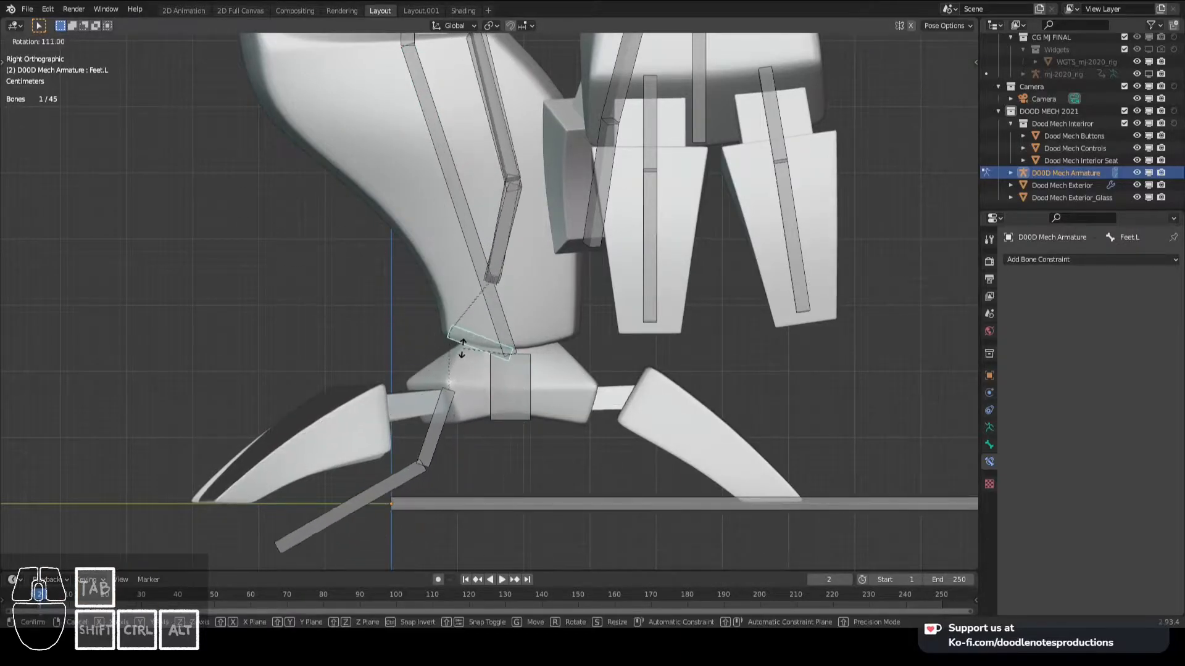
right_click(506, 369)
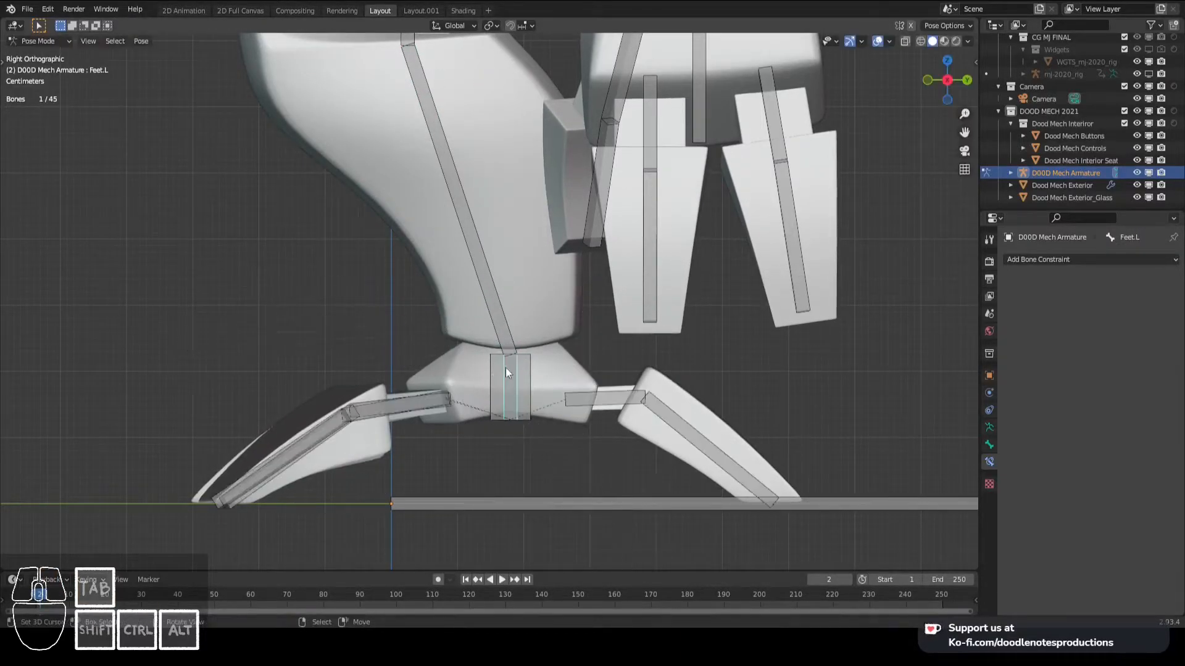
- Add an Inverse Kinematics constraint to Leg_Lower.L with the Feet_IK.L bone as its target
shift+click(496, 321)
key(ctrl+shift+v)
key(shift+ctrl+c)
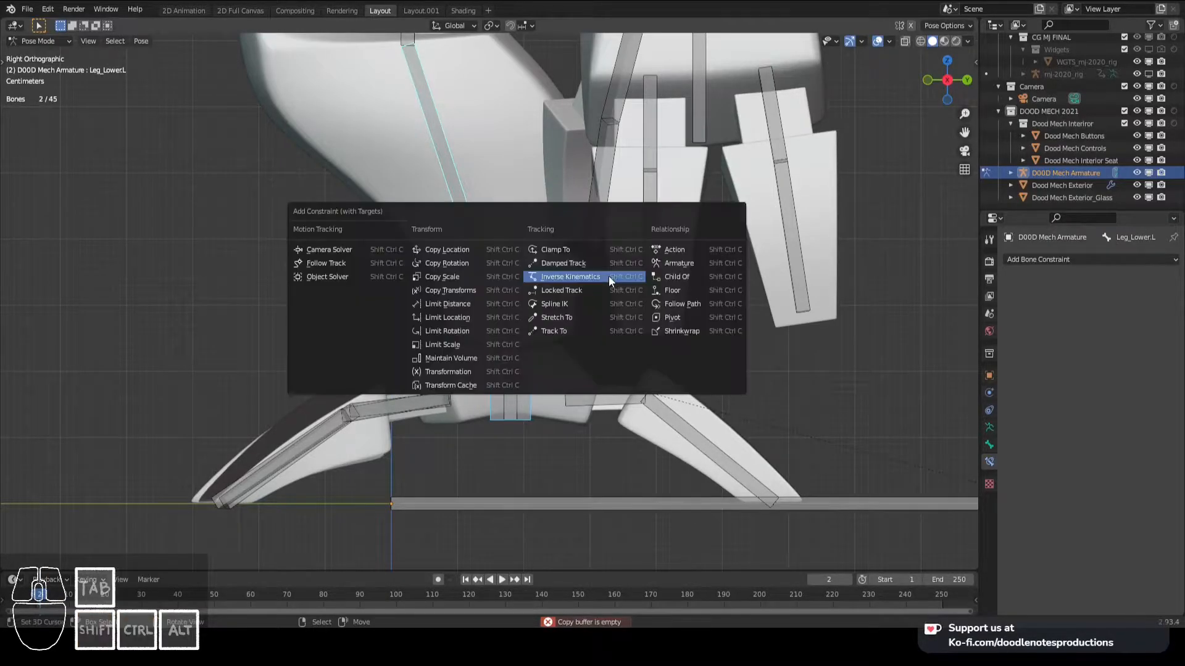
click(609, 281)
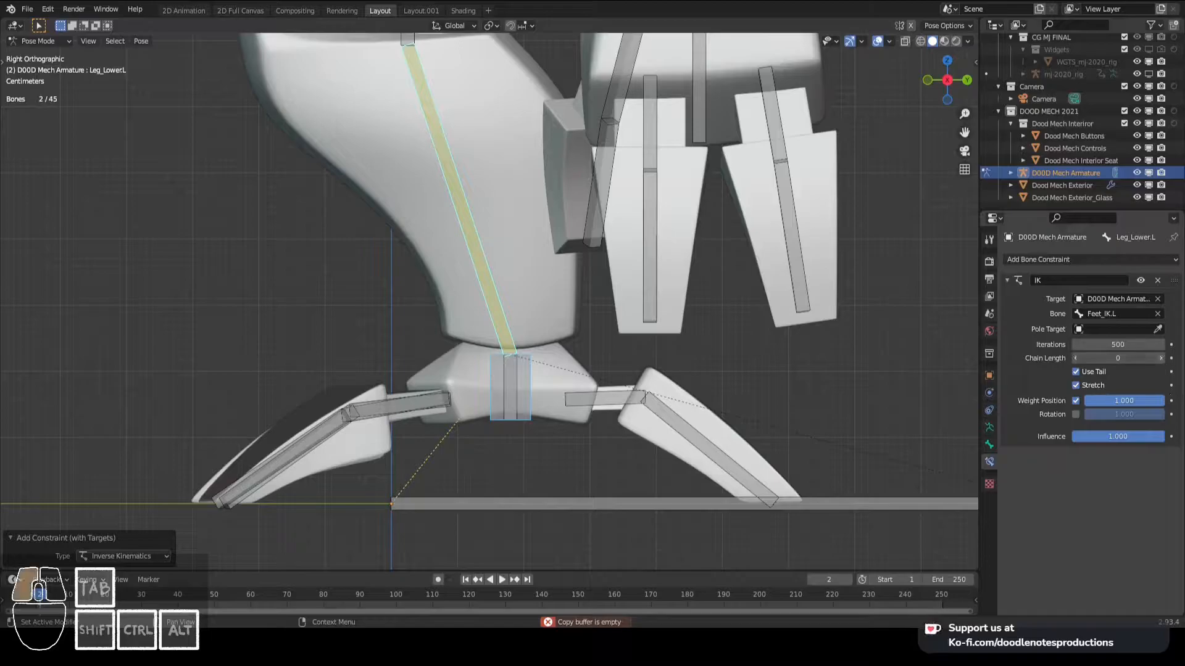
- Try moving the Feet_IK.L bone to test the leg's IK constraint, then cancel the move
click(536, 393)
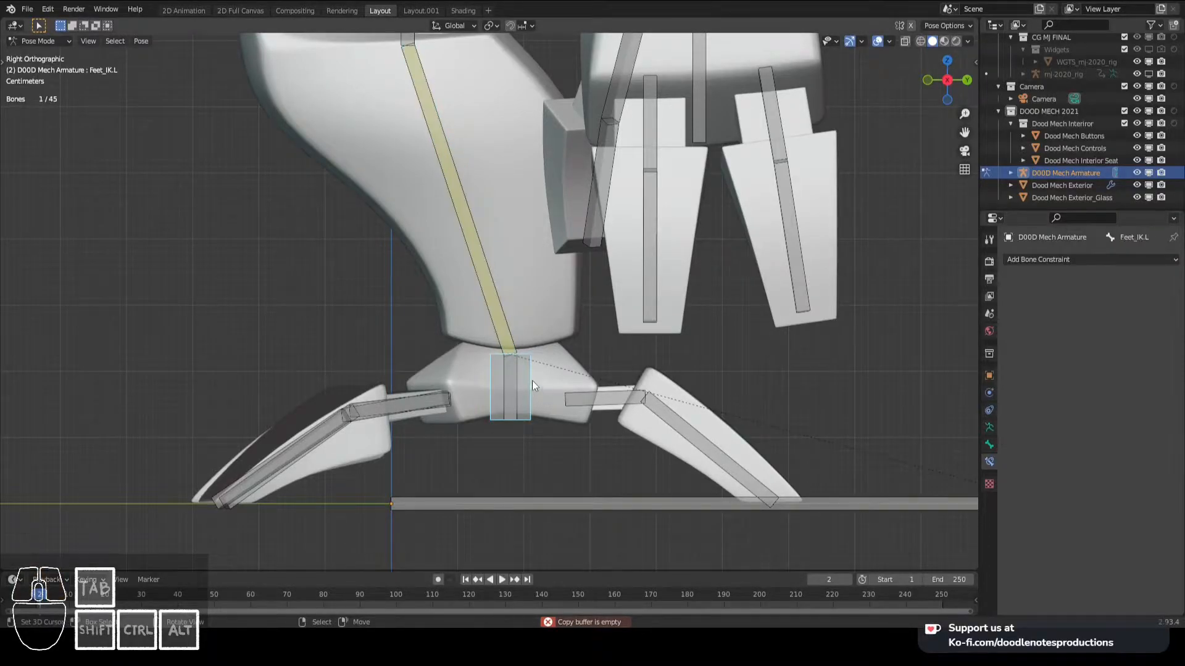
key(g)
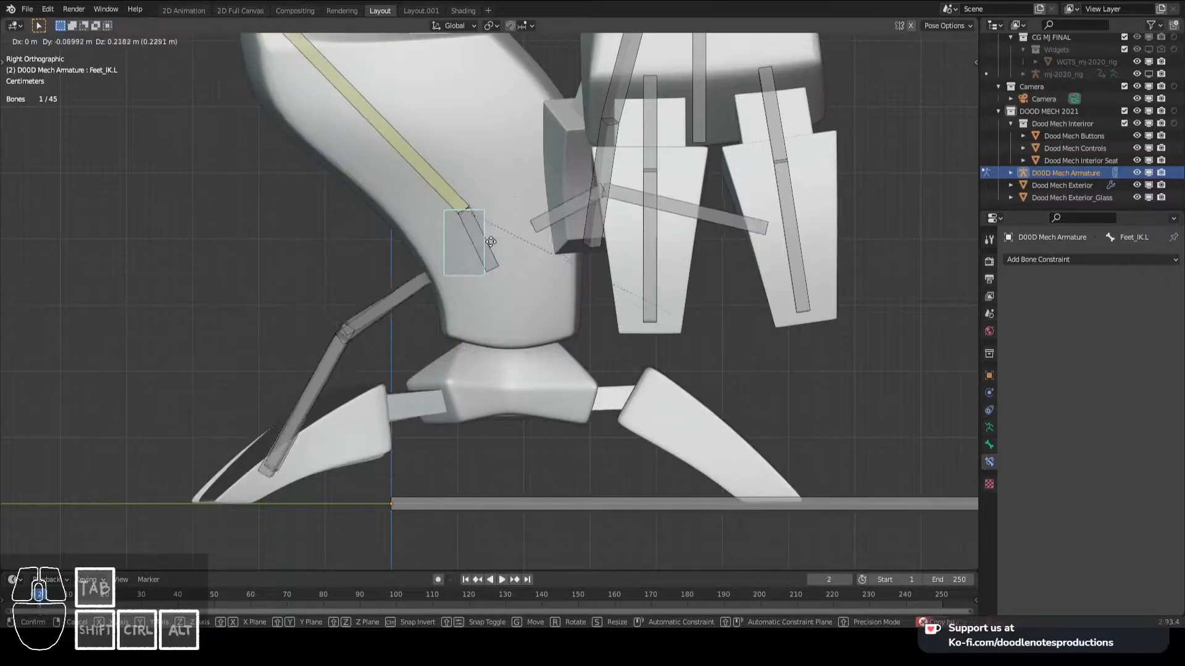
scroll(486, 236, down, 2)
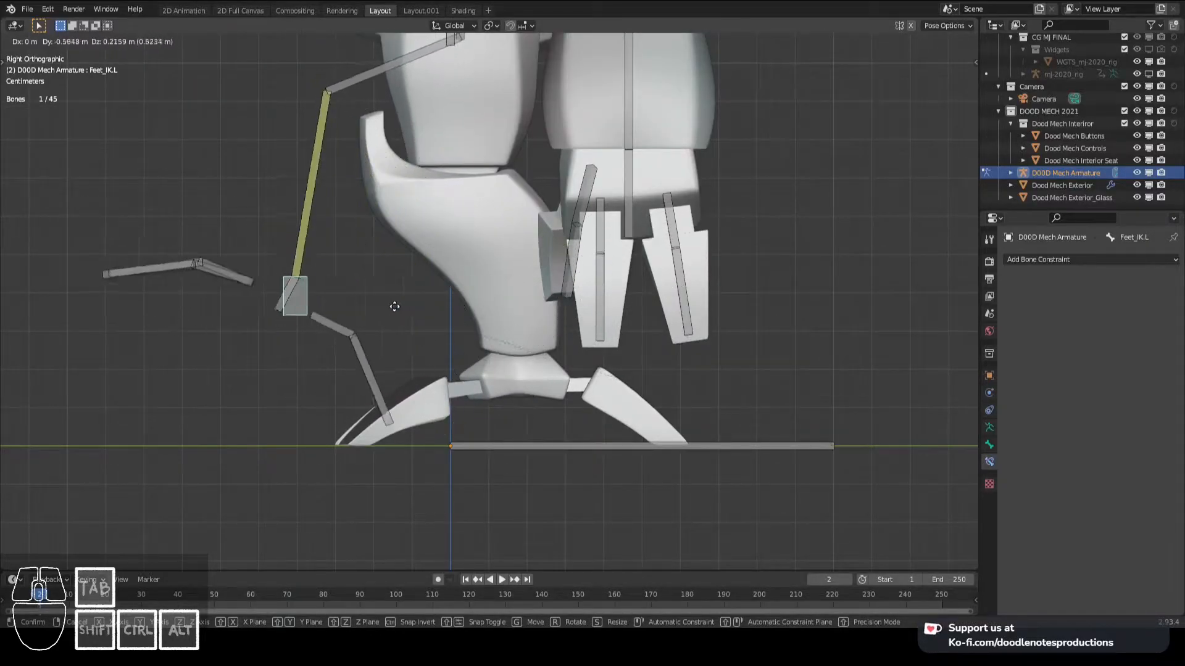
right_click(574, 333)
scroll(549, 386, up, 1)
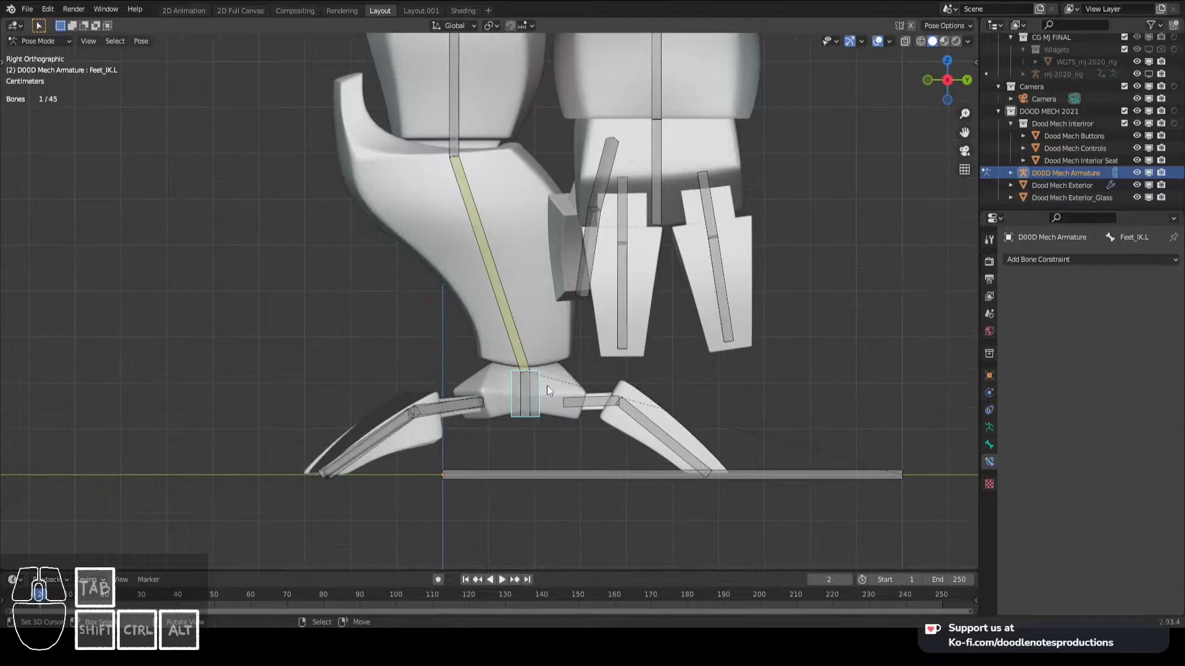
- Add a Copy Rotation constraint to Feet.L that targets the Feet_IK.L bone
scroll(549, 385, up, 2)
shift+click(549, 386)
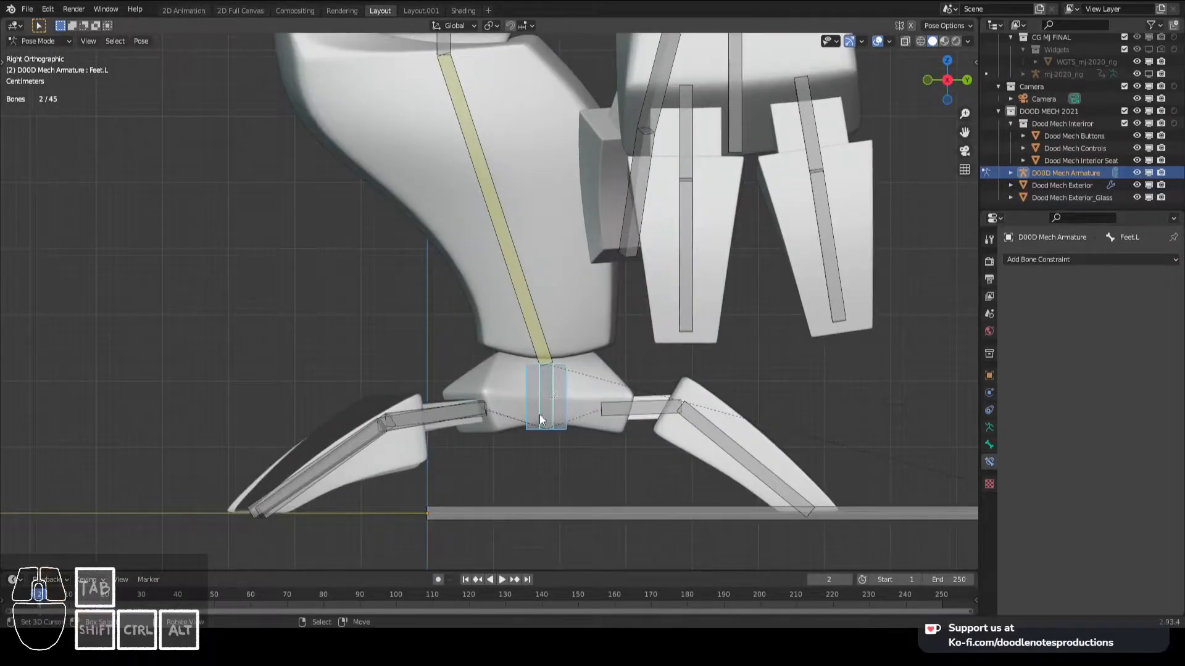
key(ctrl+shift+c)
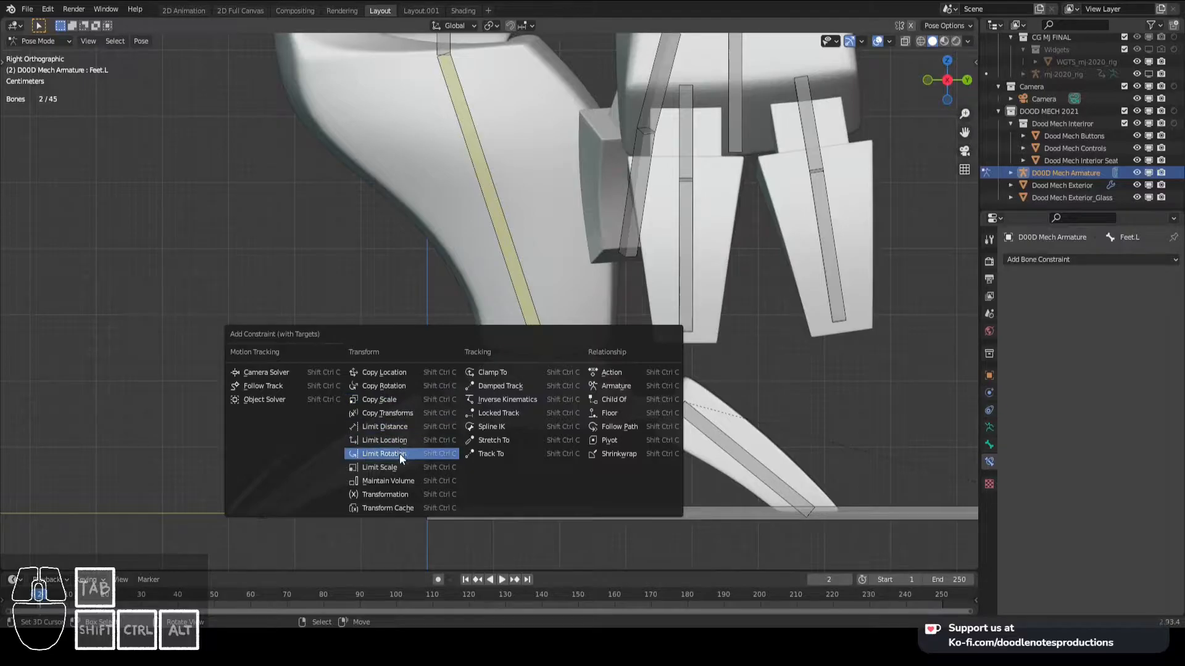
click(398, 386)
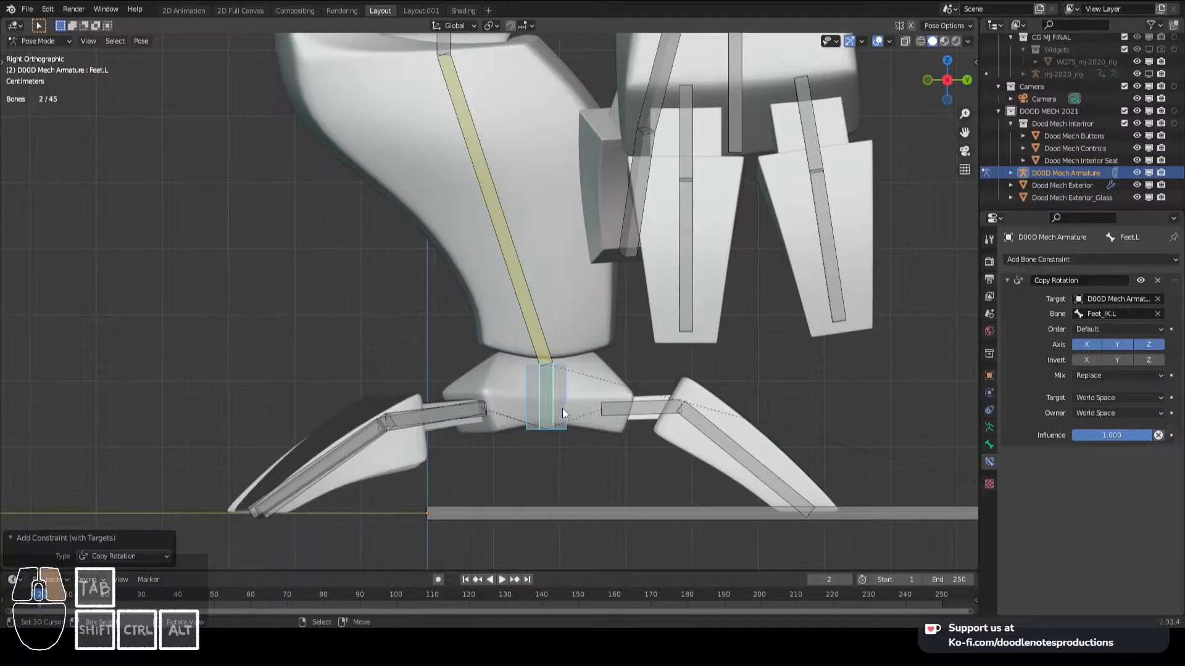
- Try moving and rotating Feet_IK.L to test the foot's Copy Rotation constraint, cancelling each transform
click(564, 409)
key(g)
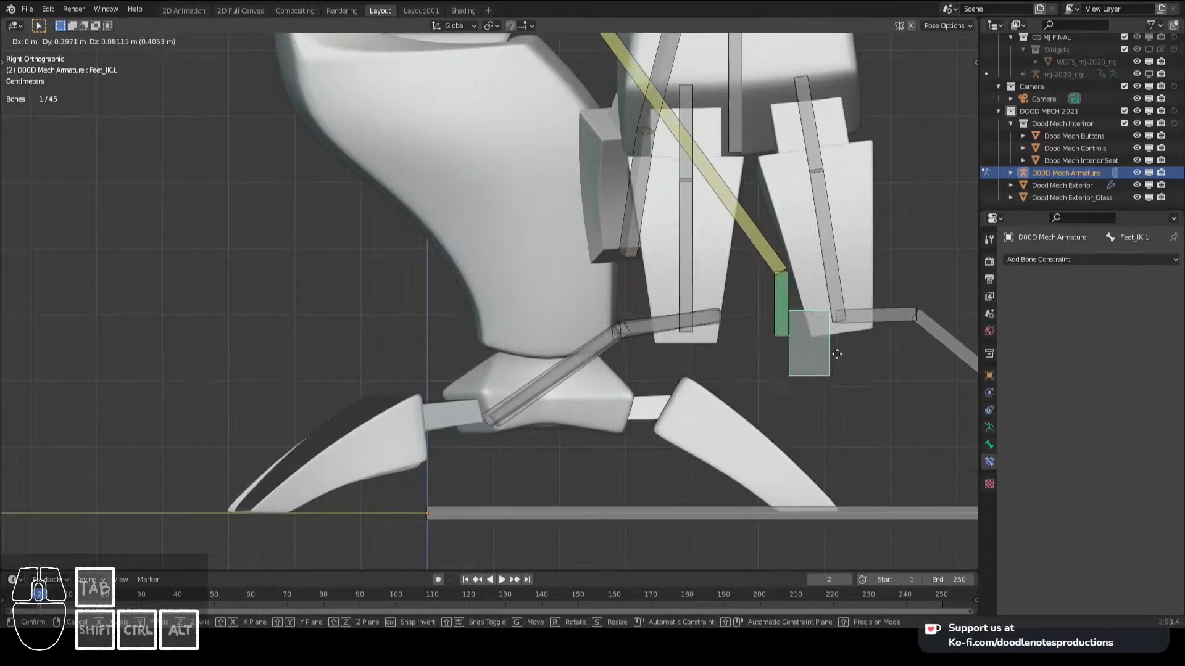
key(r)
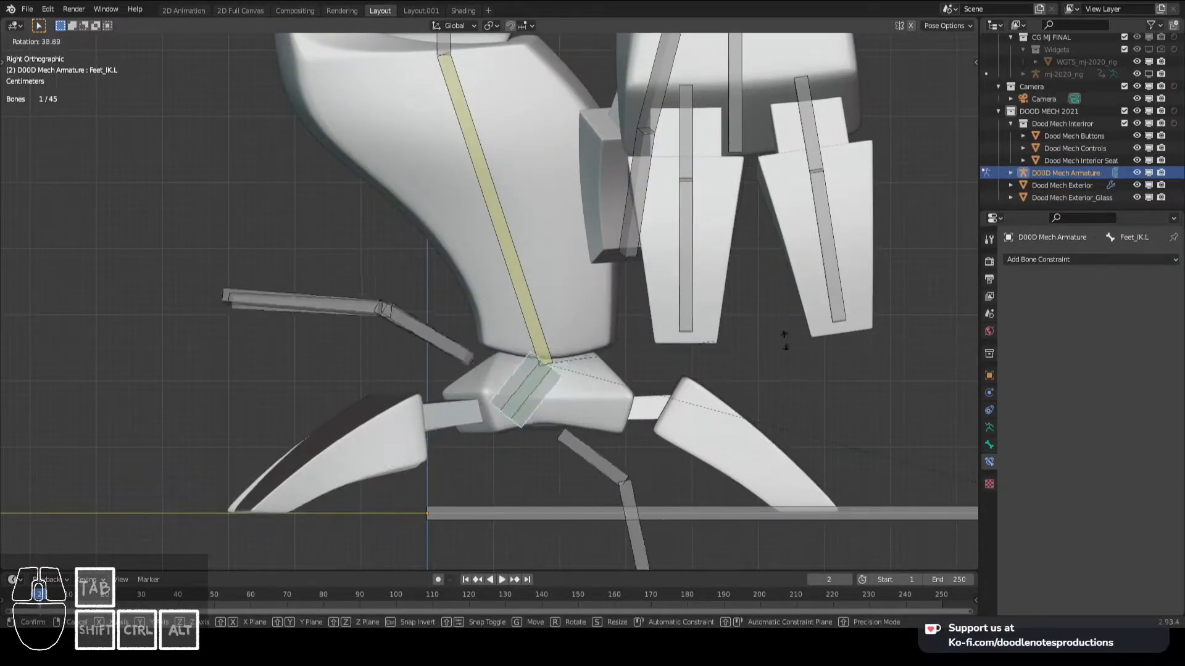
right_click(739, 289)
scroll(679, 318, down, 3)
shift+middle_drag(677, 319, 686, 354)
scroll(688, 353, up, 2)
key(r)
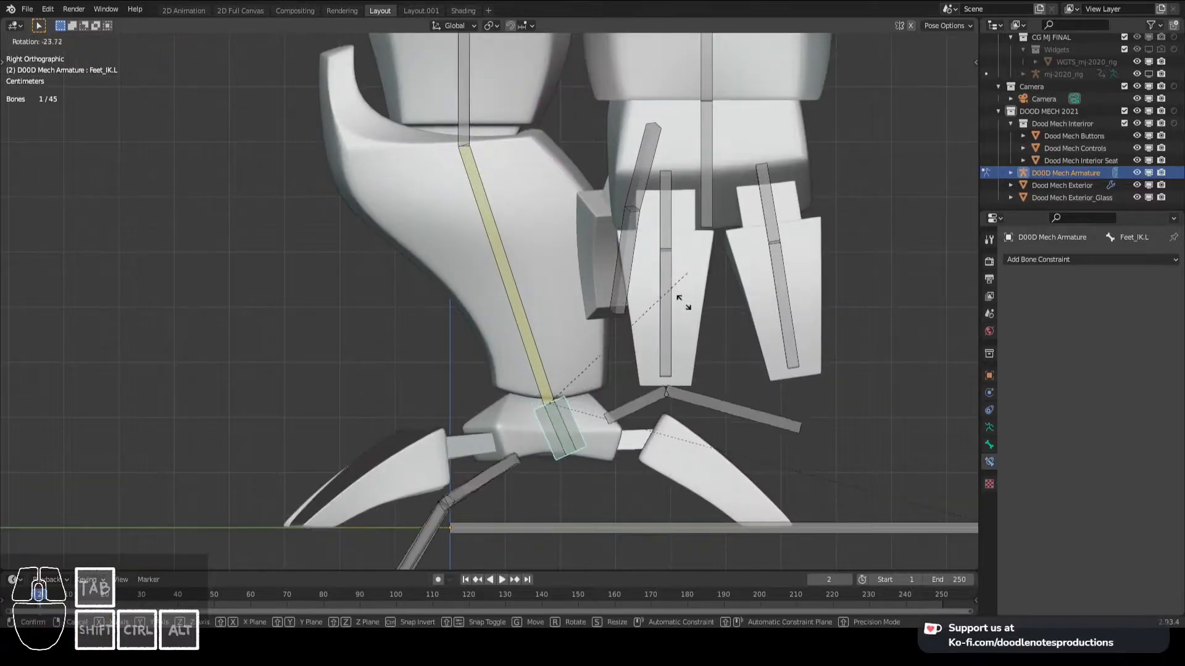
right_click(714, 314)
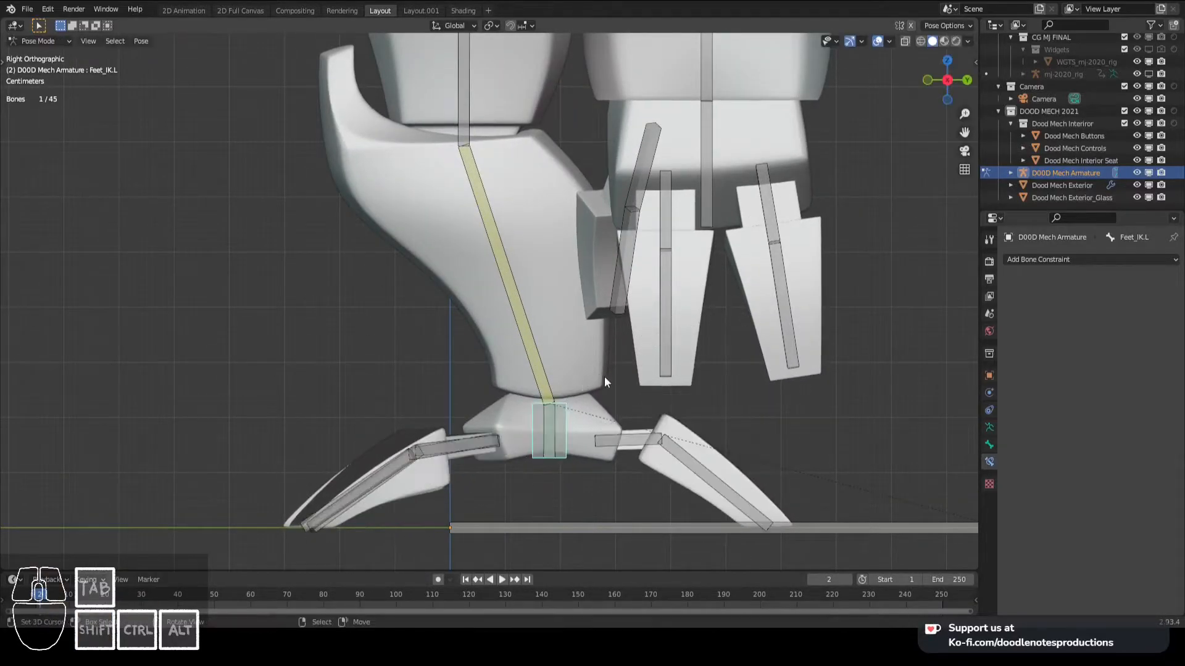
- Try moving Feet_IK.L several times to test how the whole leg bends, cancelling each move
key(g)
right_click(533, 247)
scroll(539, 301, down, 3)
scroll(539, 301, up, 1)
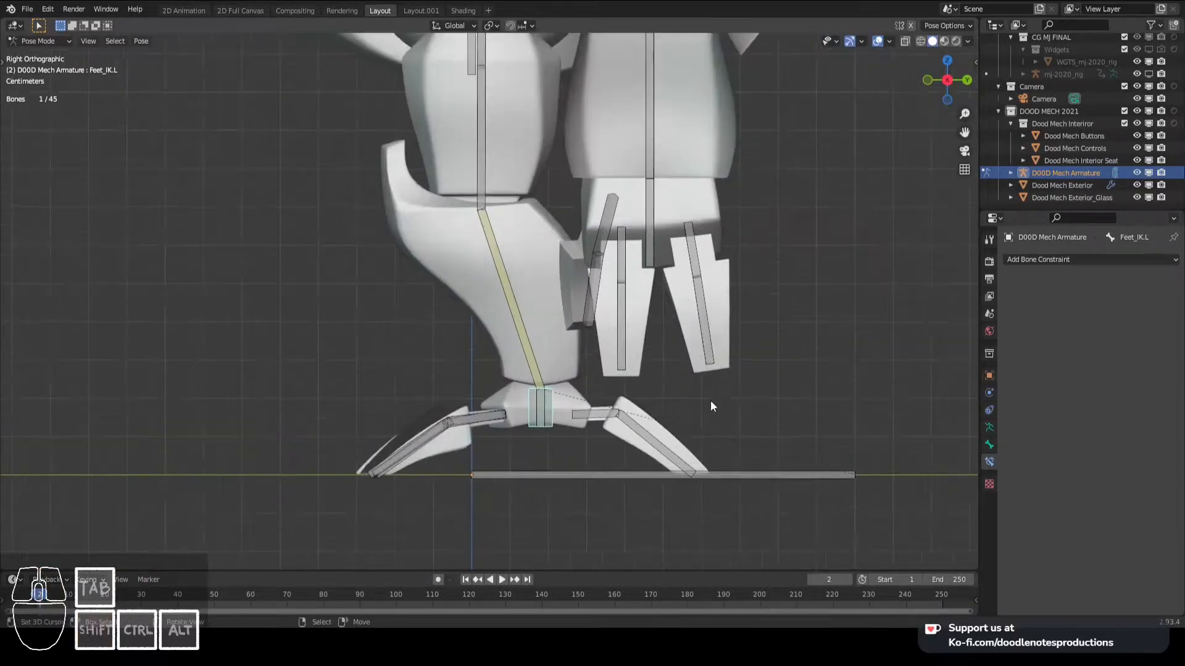
key(g)
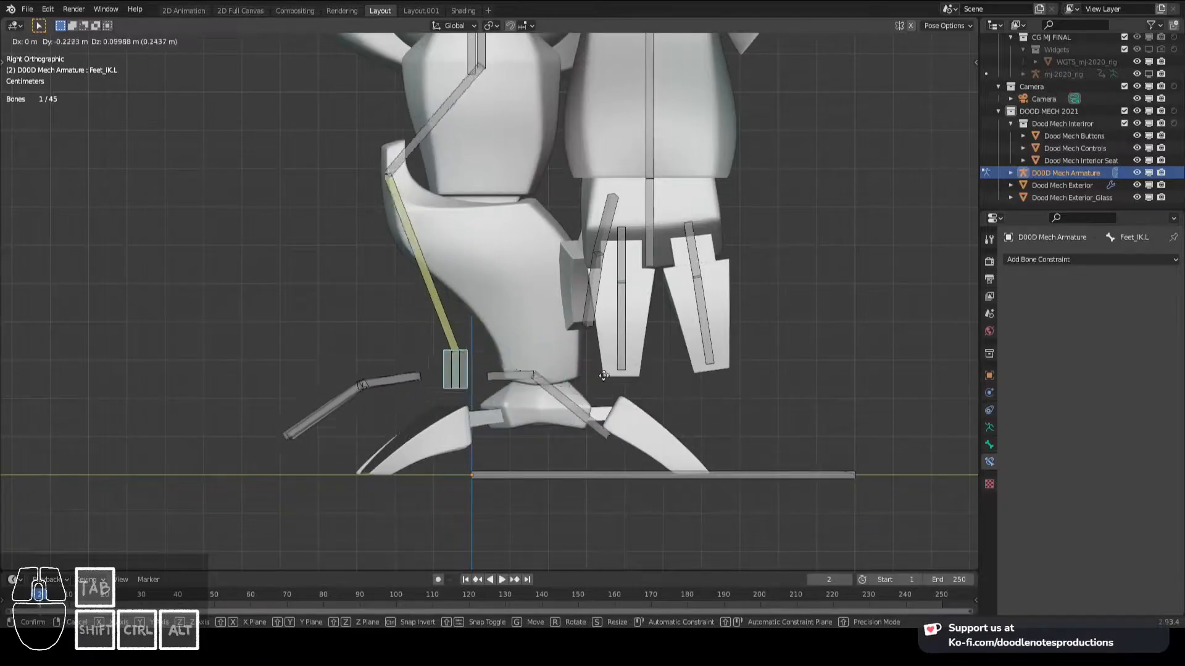
right_click(660, 350)
key(g)
right_click(698, 332)
scroll(634, 343, down, 3)
shift+middle_drag(594, 342, 595, 350)
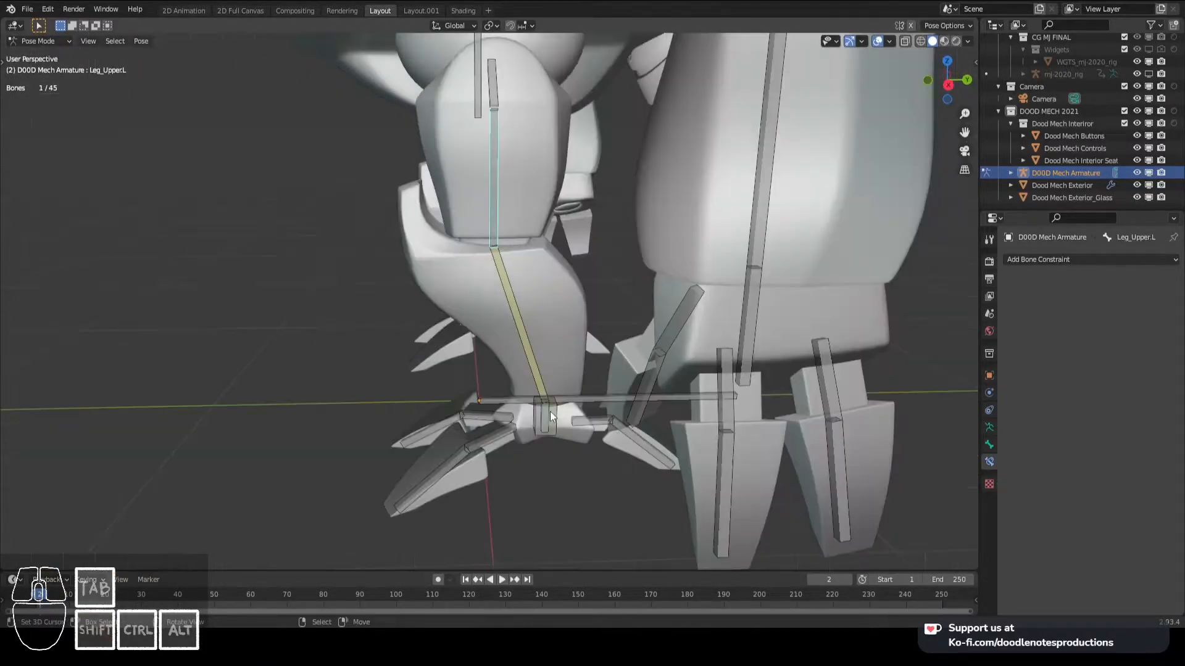
- Show the viewport sidebar for the selected Feet_IK.L bone and collapse its 3D Cursor section
click(549, 412)
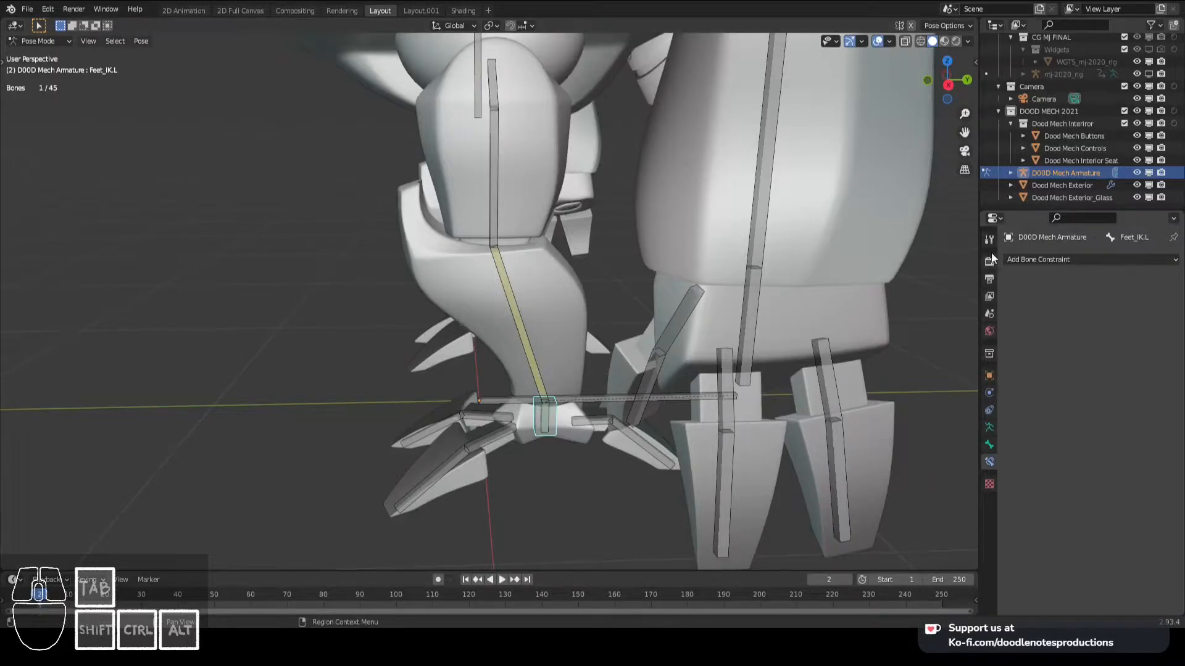
key(n)
key(n)
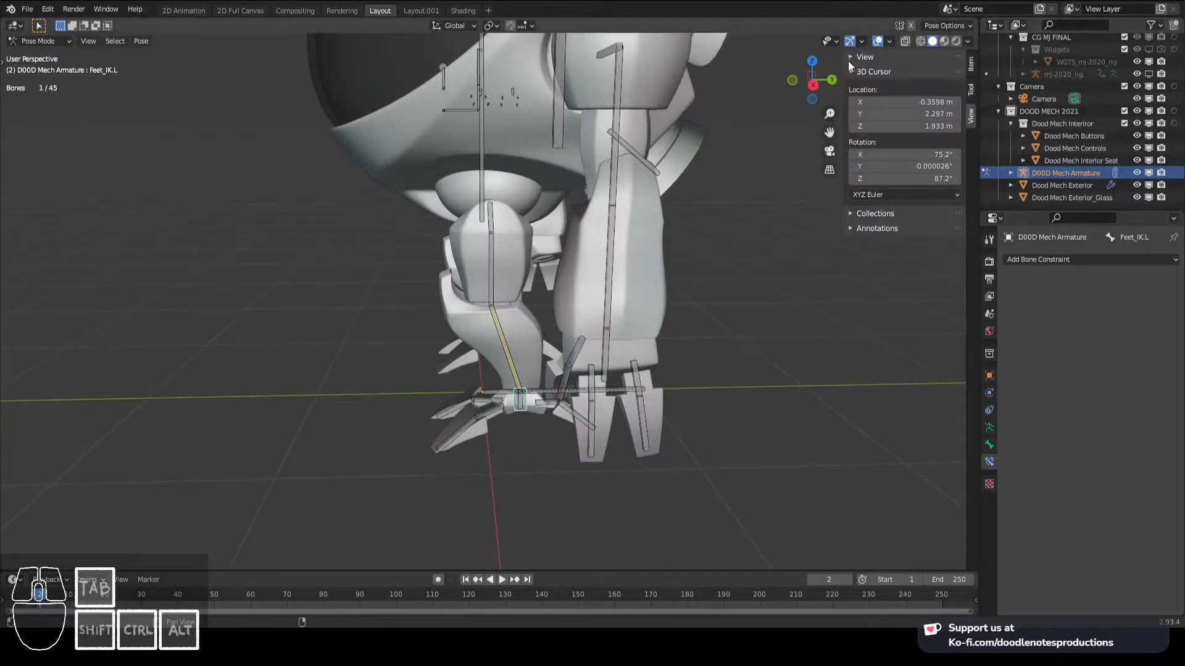
click(849, 68)
middle_drag(562, 177, 669, 298)
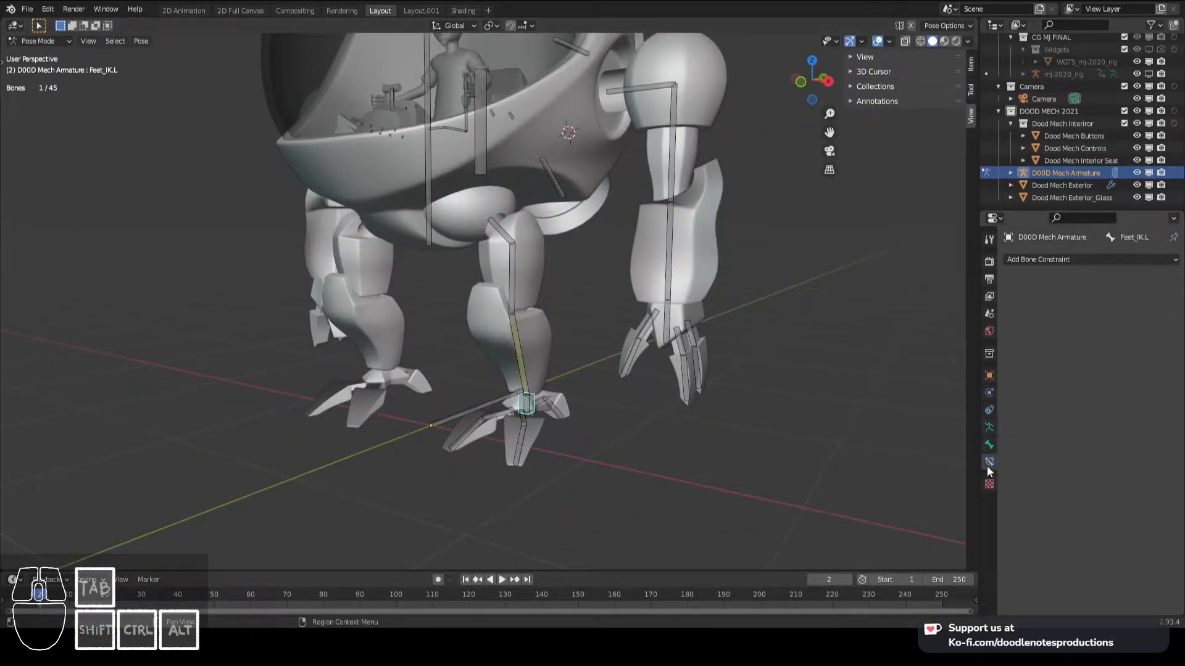
- Add a custom property named FK/IK to the Feet_IK.L bone
click(990, 442)
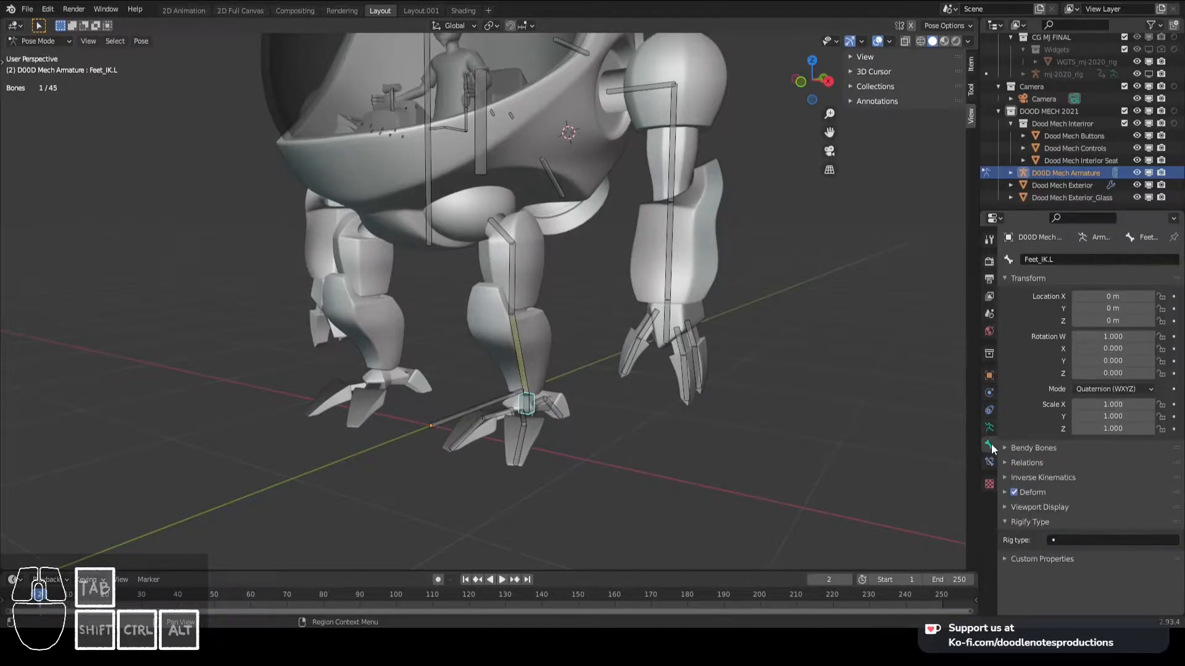
click(1017, 557)
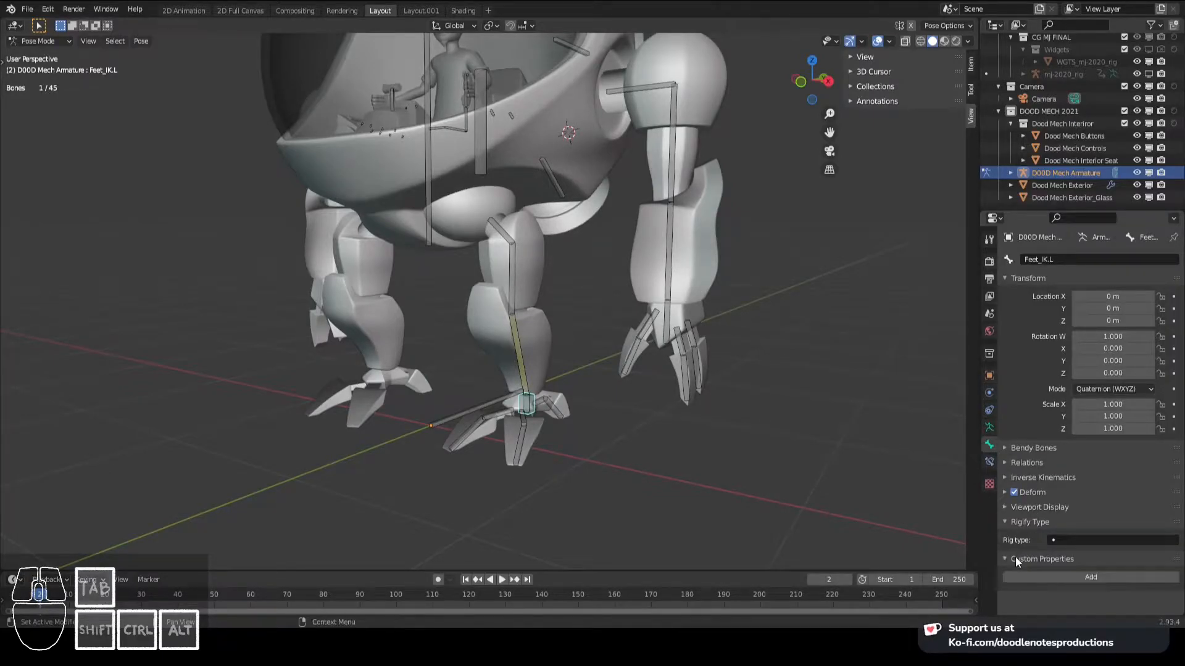
click(1089, 574)
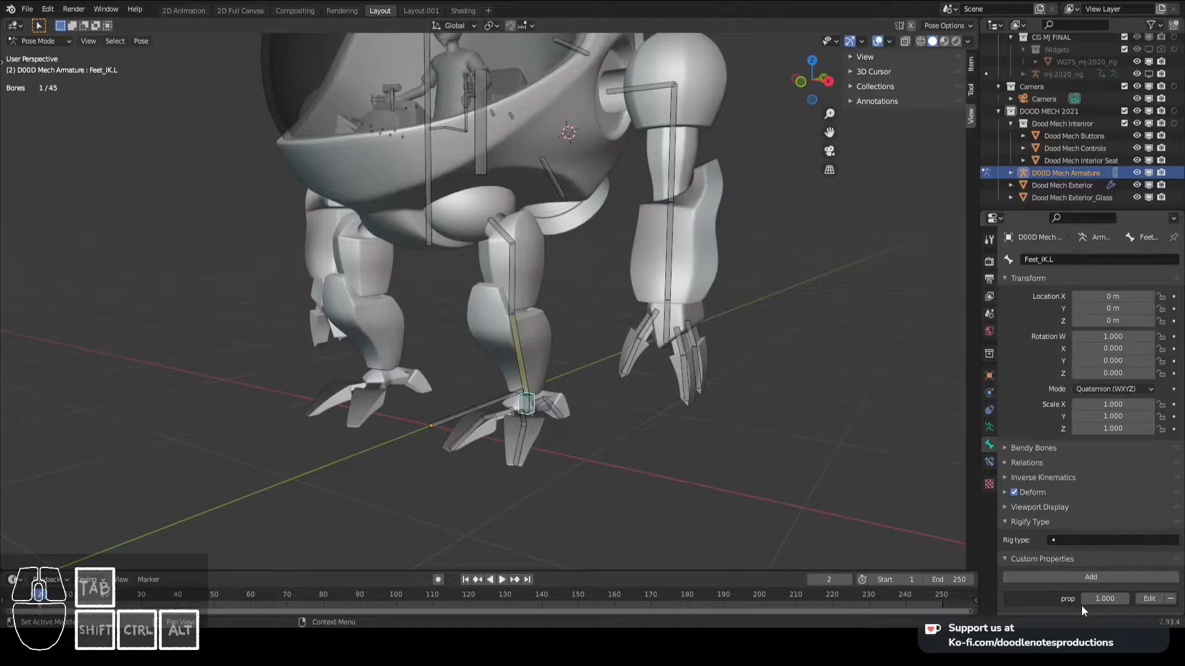
click(1143, 599)
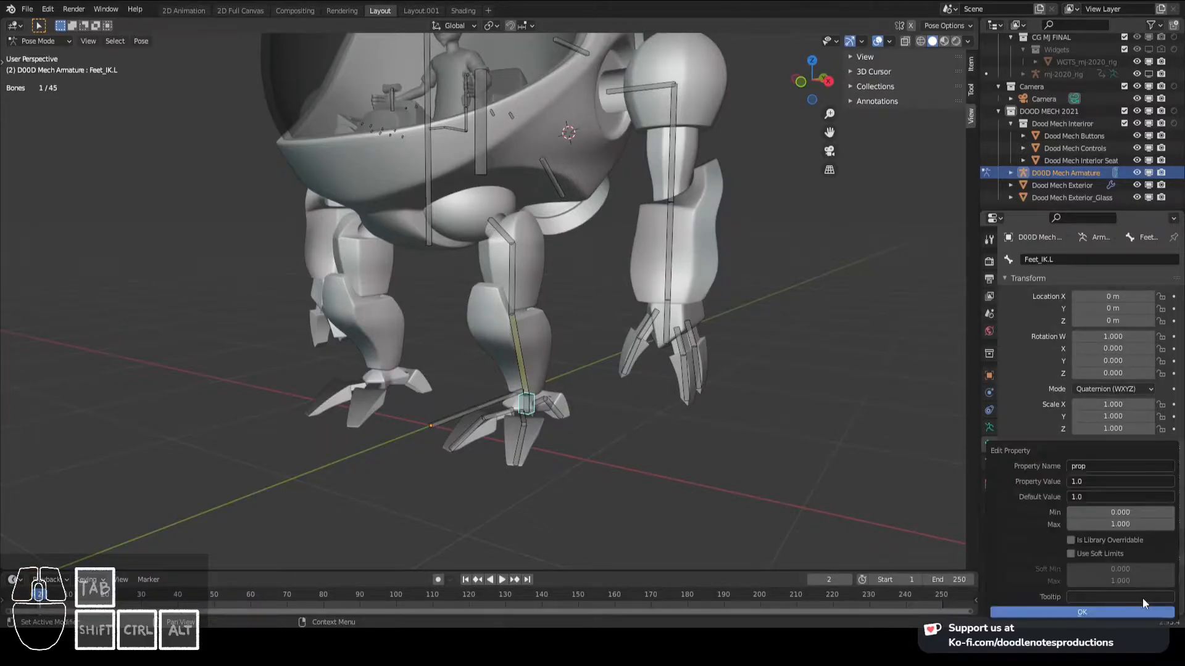
click(1079, 466)
key(shift)
text(FKIK)
click(1067, 611)
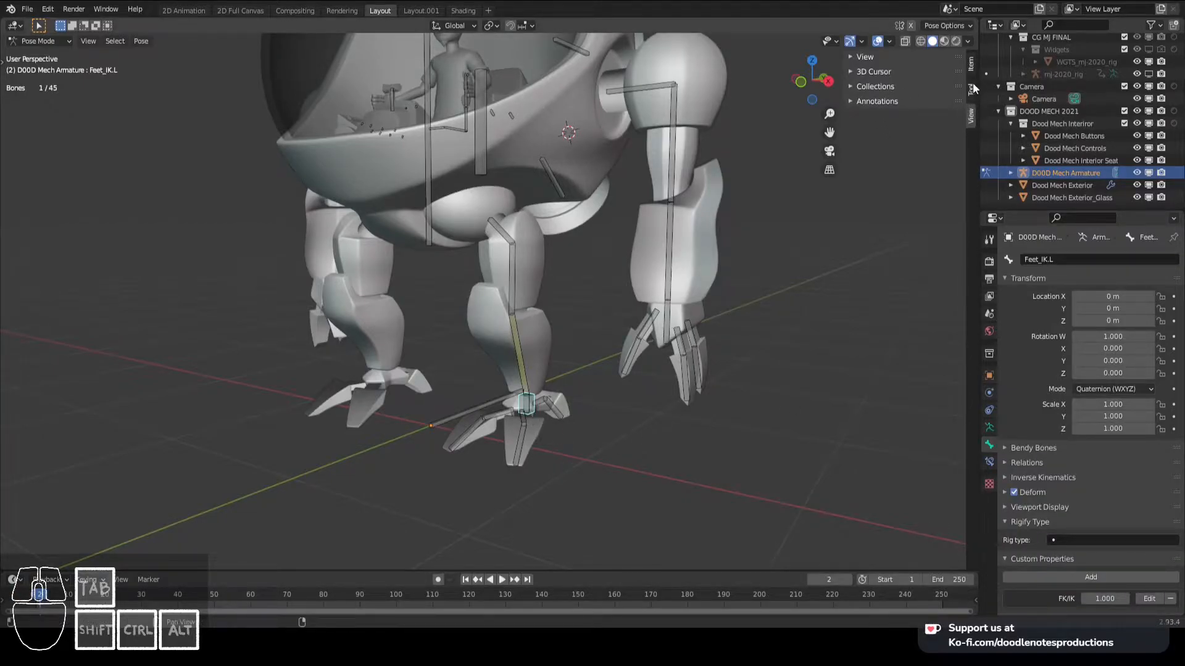
- Examine the FK/IK property among the Feet_IK.L bone's item properties in the viewport sidebar
click(970, 65)
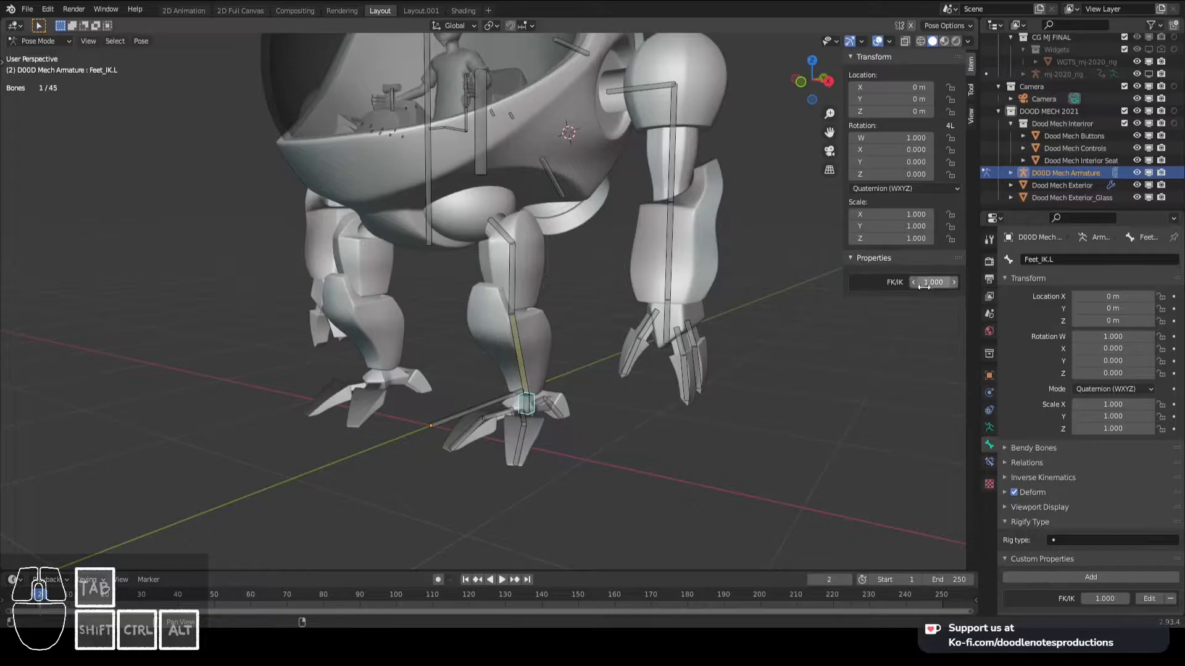
scroll(598, 449, up, 1)
scroll(619, 391, up, 2)
shift+middle_drag(598, 449, 555, 380)
mouse_move(933, 282)
mouse_down()
mouse_move(919, 282)
mouse_move(938, 282)
mouse_up()
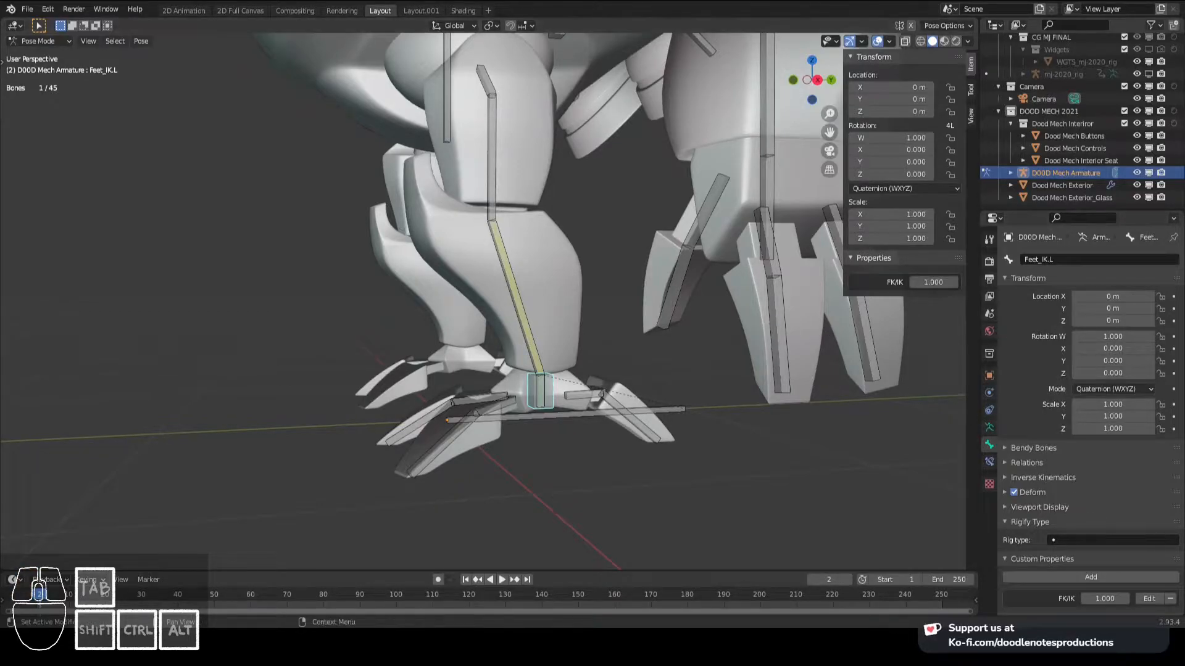
- Copy the data path of Feet_IK.L's FK/IK property and add a driver to the Influence of Leg_Lower.L's IK constraint
right_click(1104, 599)
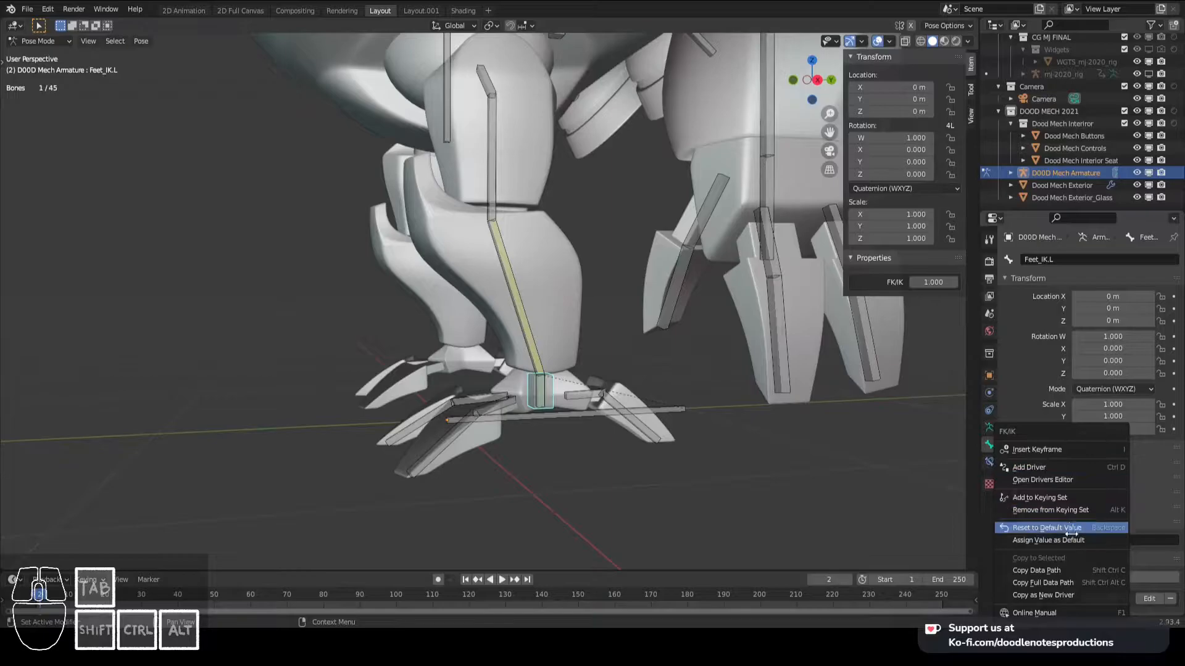
click(1068, 571)
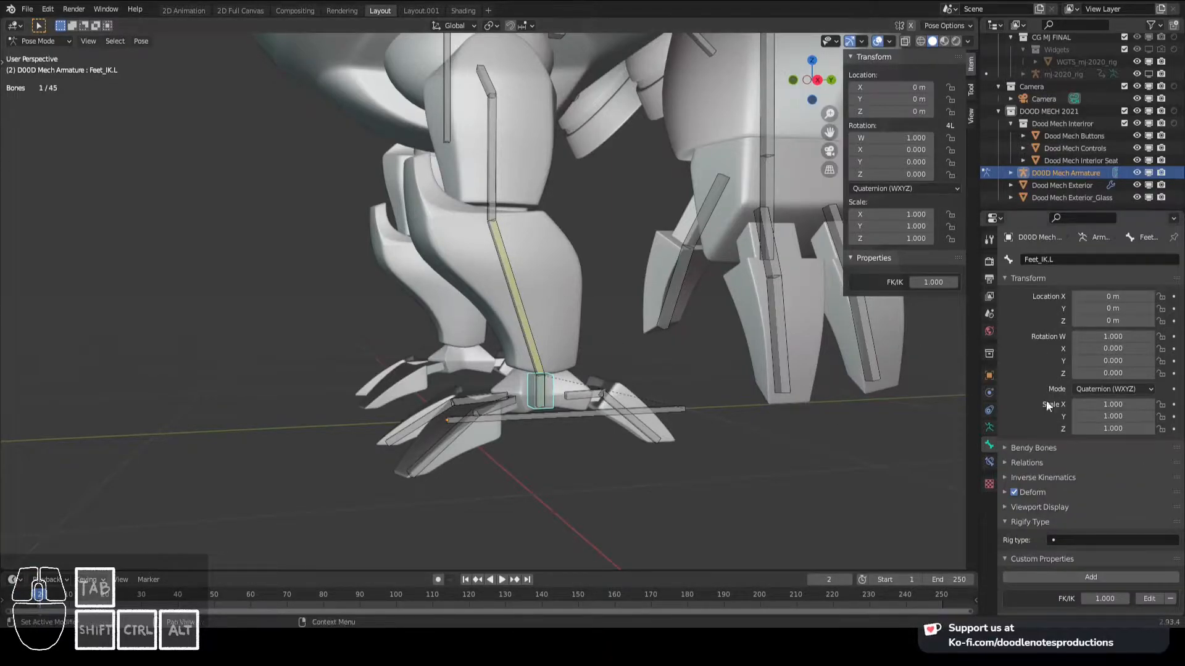
click(529, 362)
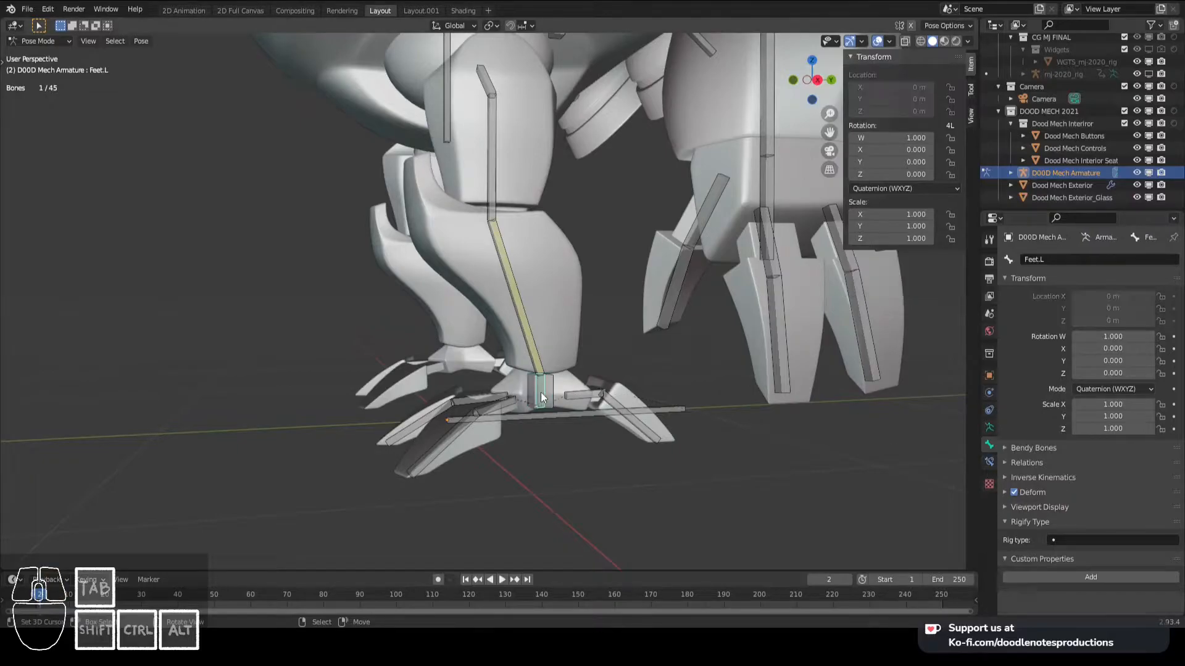
click(989, 461)
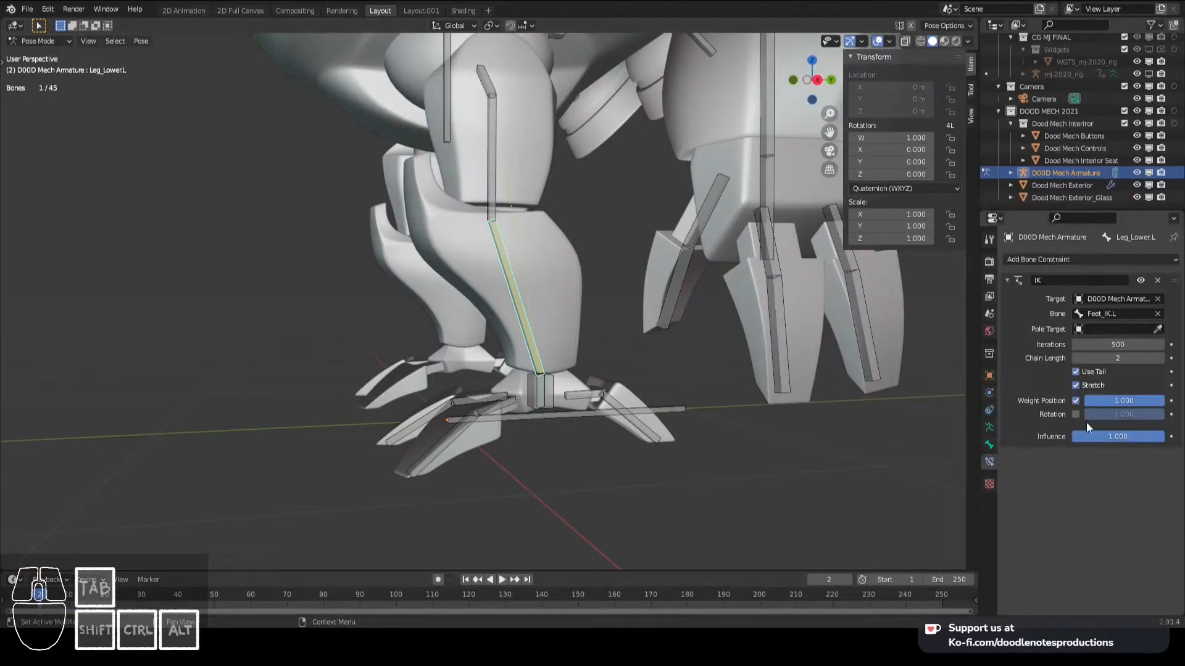
right_click(1102, 436)
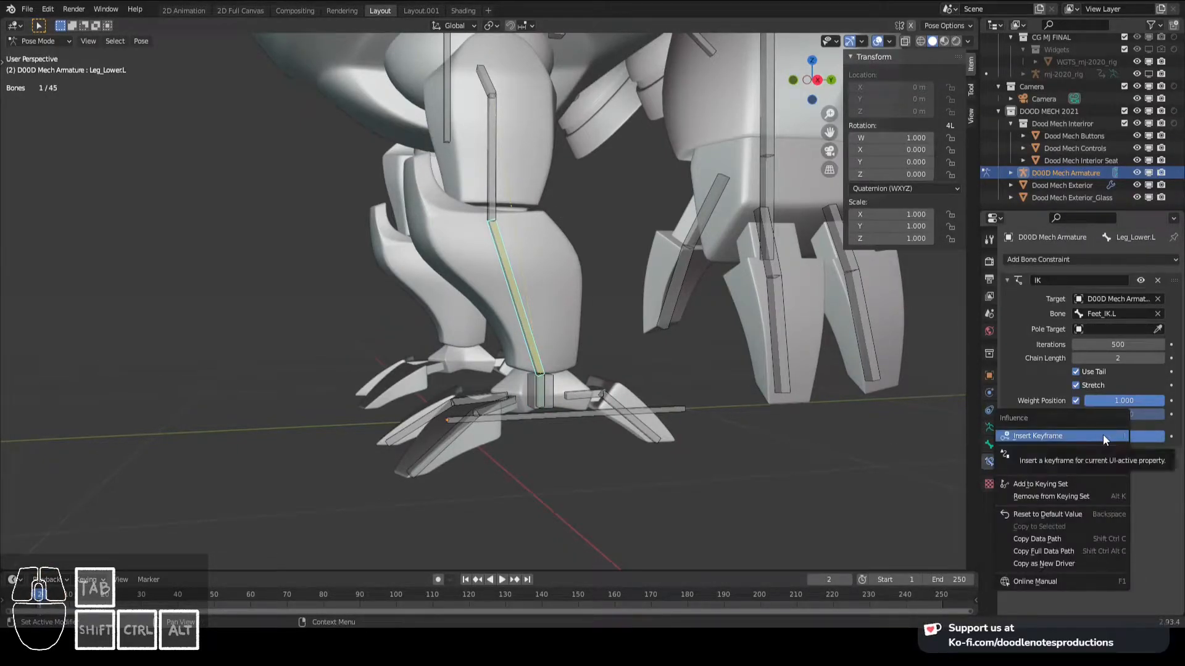
click(1036, 453)
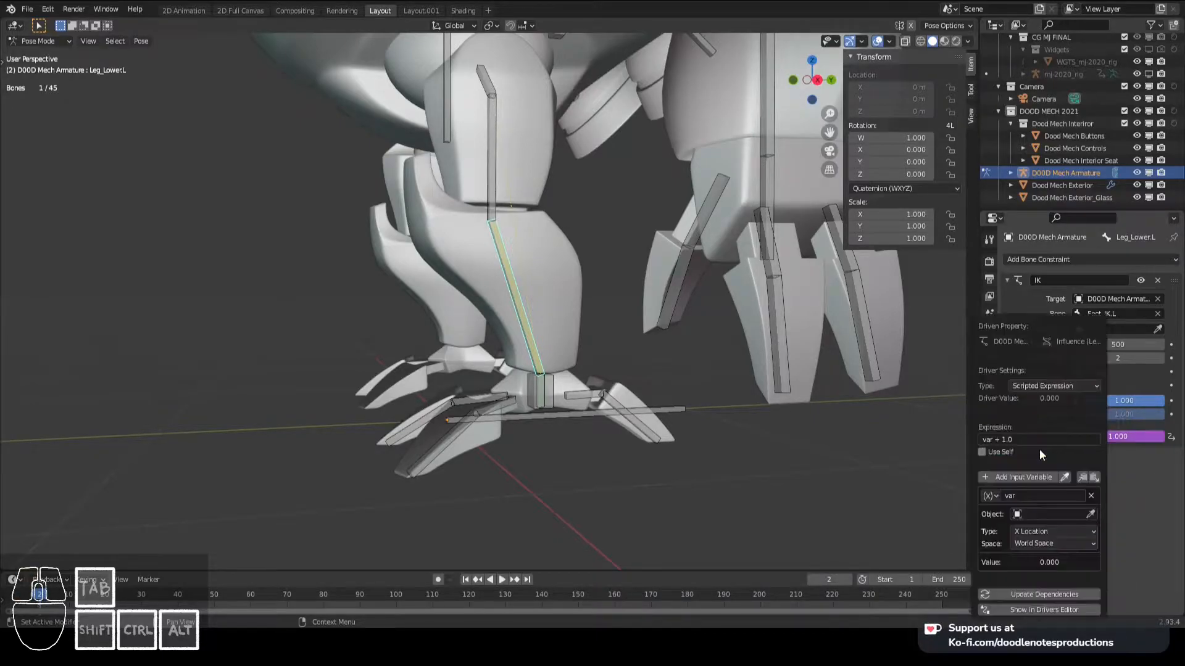
- Remove the driver's default transform variable and add a new single-property input variable
click(1029, 428)
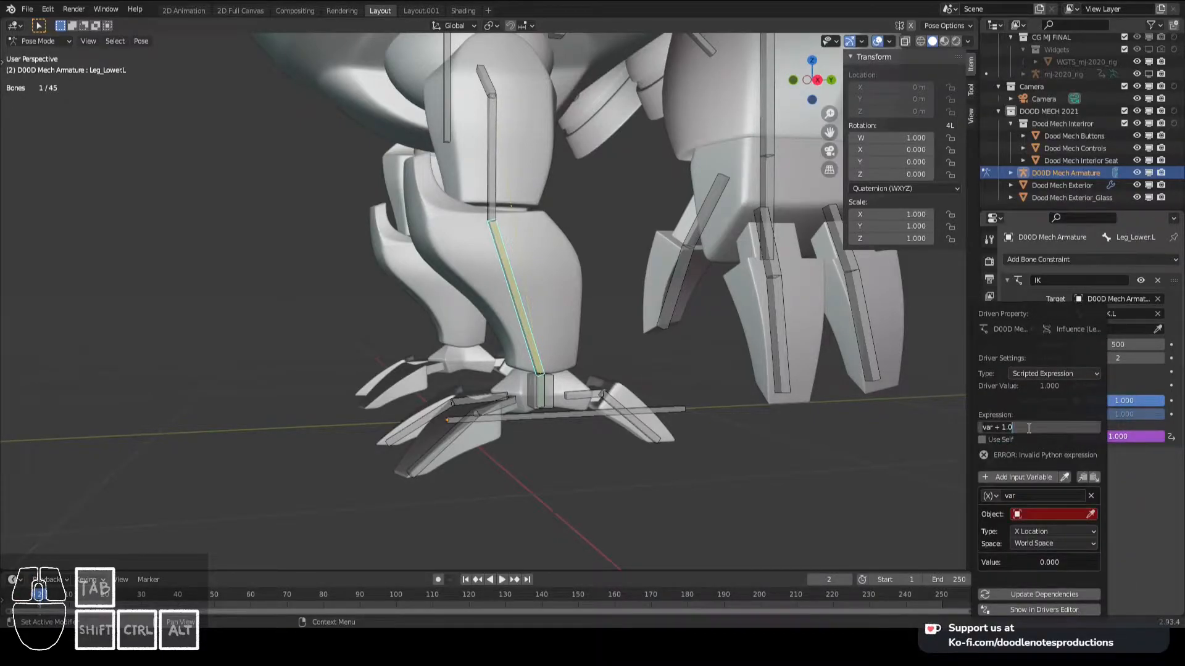
click(1093, 496)
click(1091, 496)
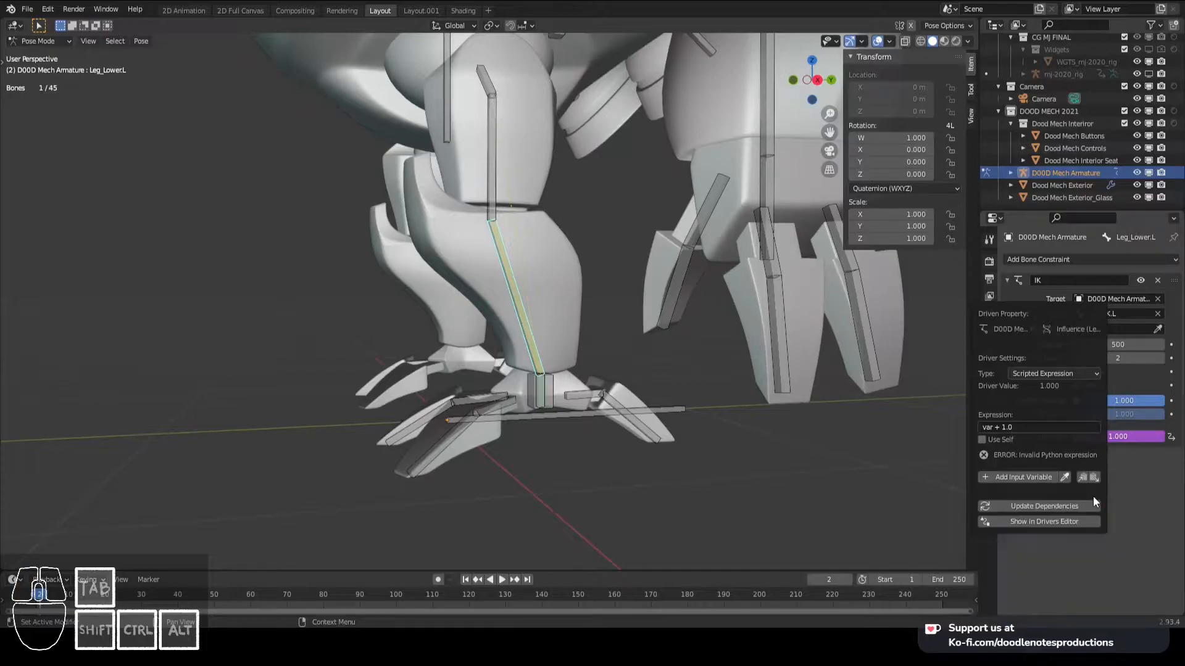
click(1021, 478)
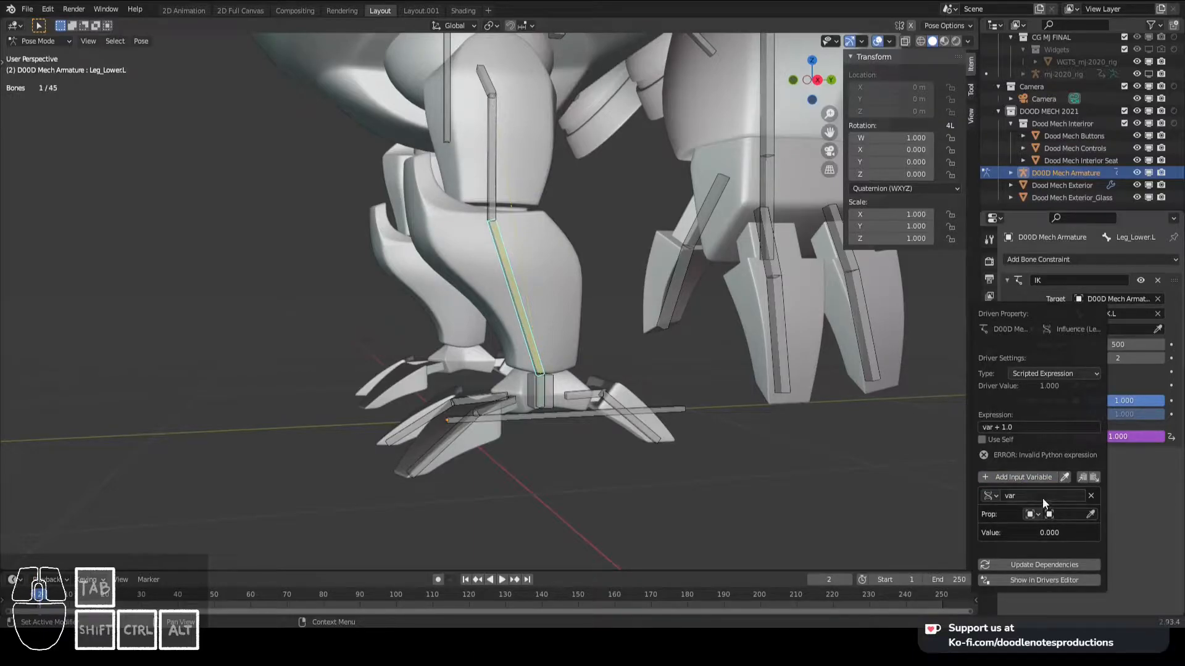
- Set the variable's object to D00D Mech Armature and paste the copied FK/IK property path as its path
click(1043, 497)
key(Return)
click(1049, 514)
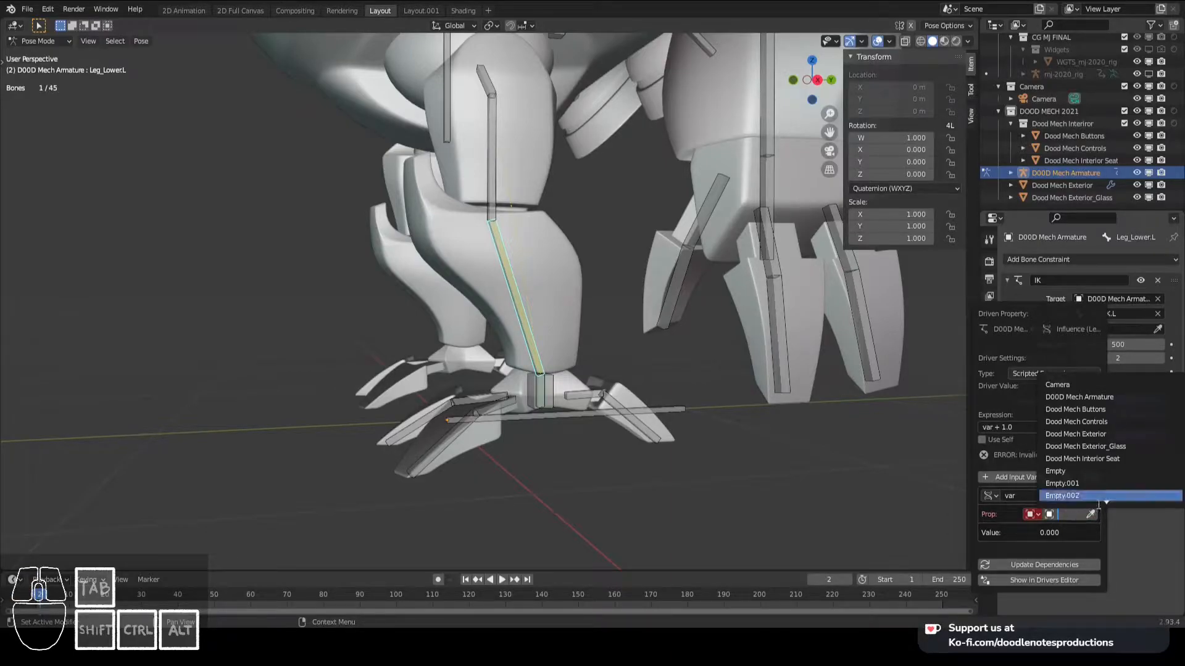
click(1113, 397)
key(ctrl+v)
key(Return)
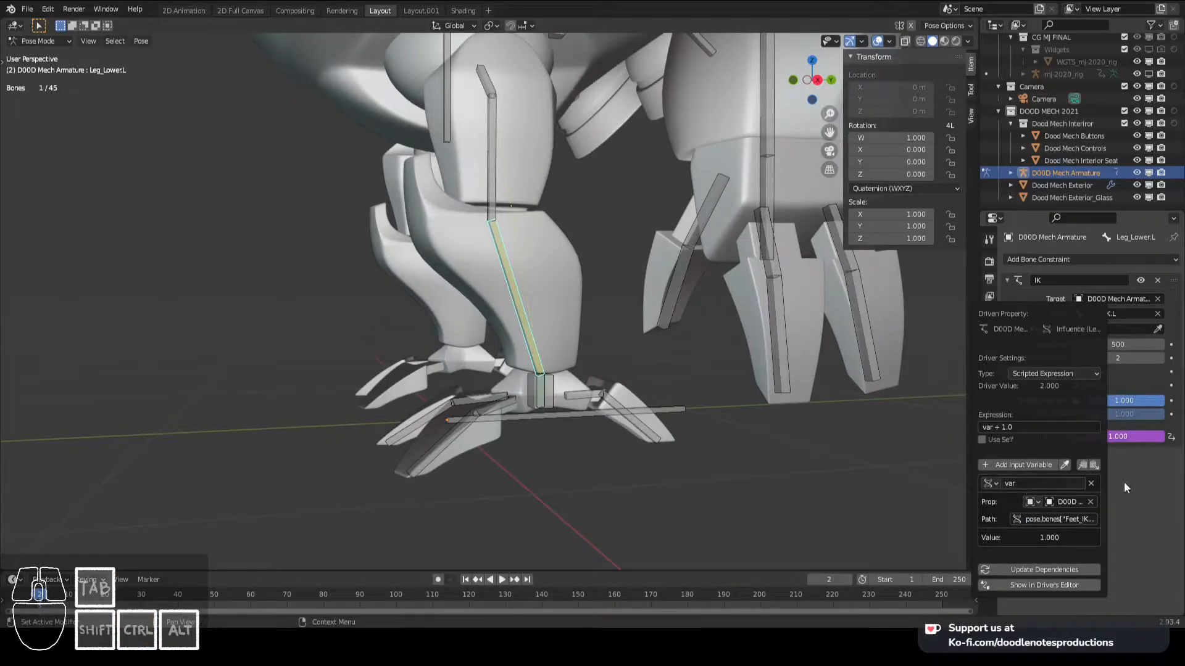
- Test the driver by trying to move Feet_IK.L with FK/IK at 0 and again at 1, cancelling each move
click(550, 387)
drag(933, 282, 776, 299)
key(g)
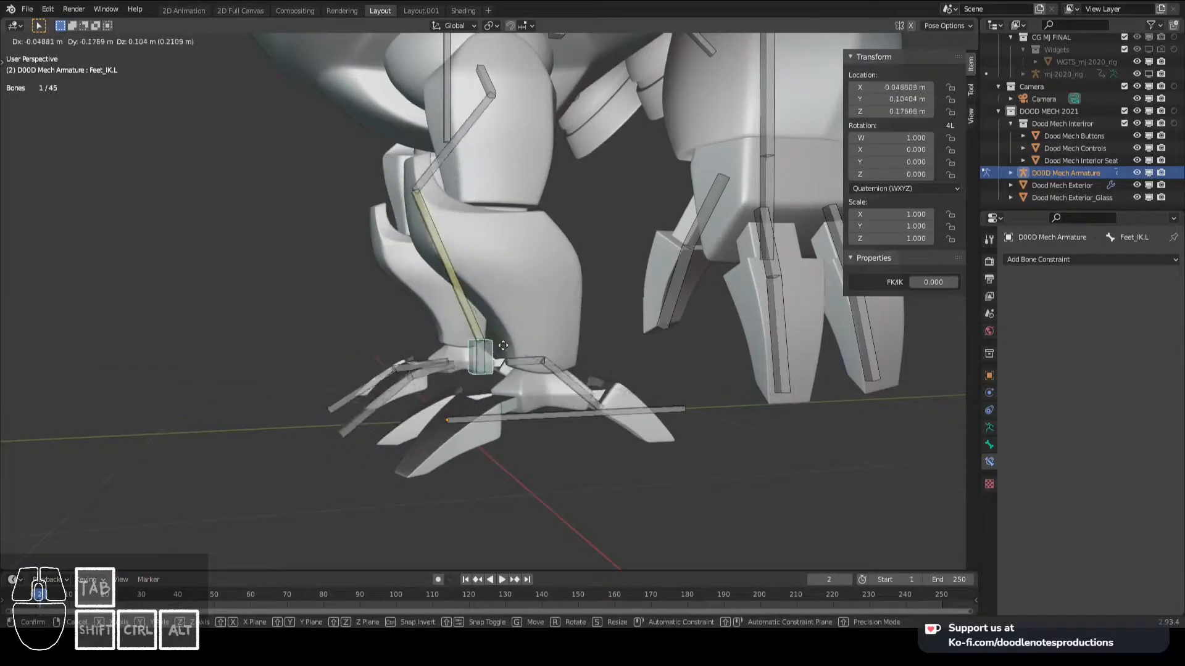
right_click(608, 358)
drag(928, 283, 1000, 284)
key(g)
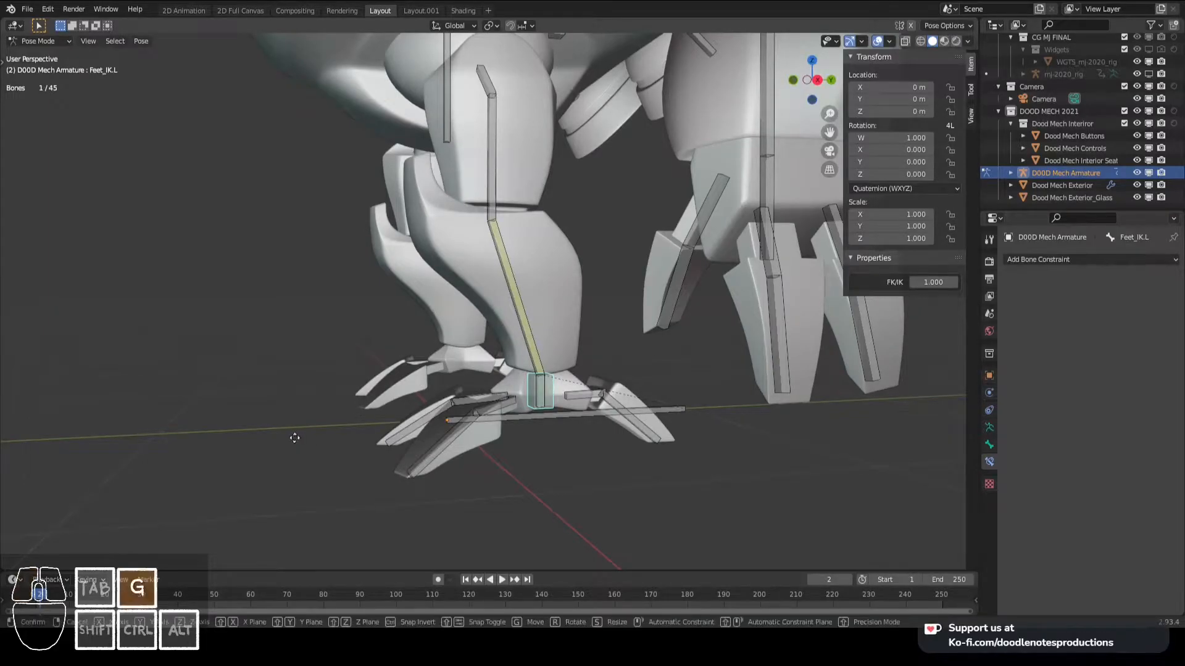
right_click(429, 362)
- Edit the driver on Leg_Lower.L's IK influence so that its expression is just var
right_click(511, 301)
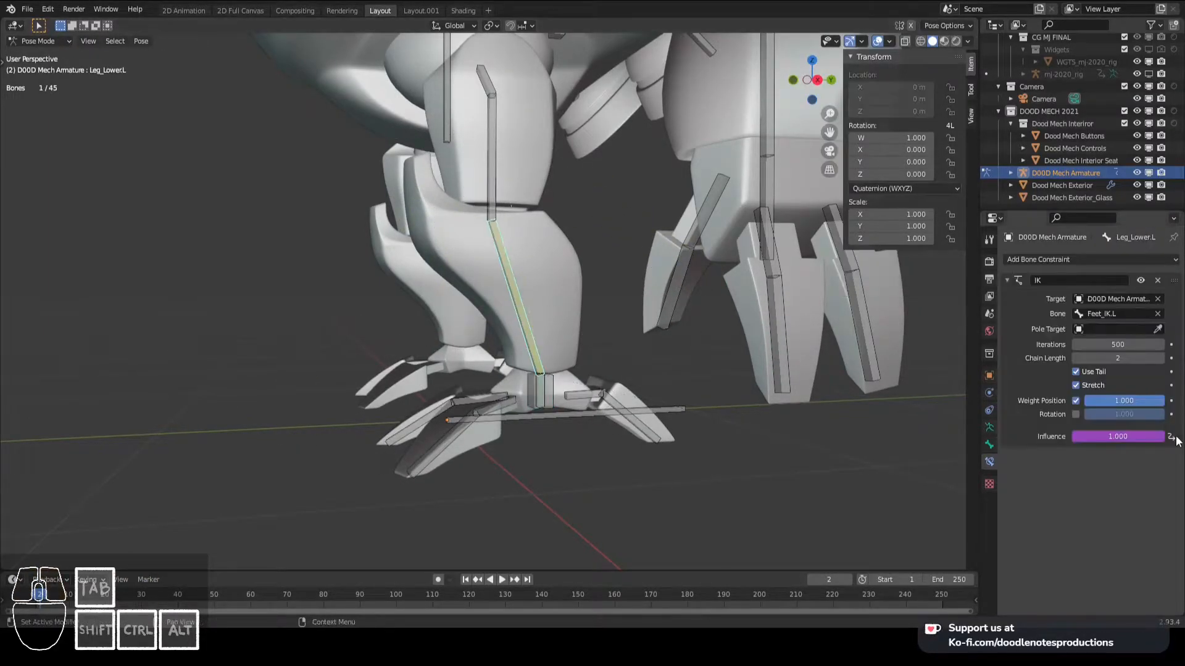
scroll(714, 337, up, 1)
middle_drag(714, 337, 702, 383)
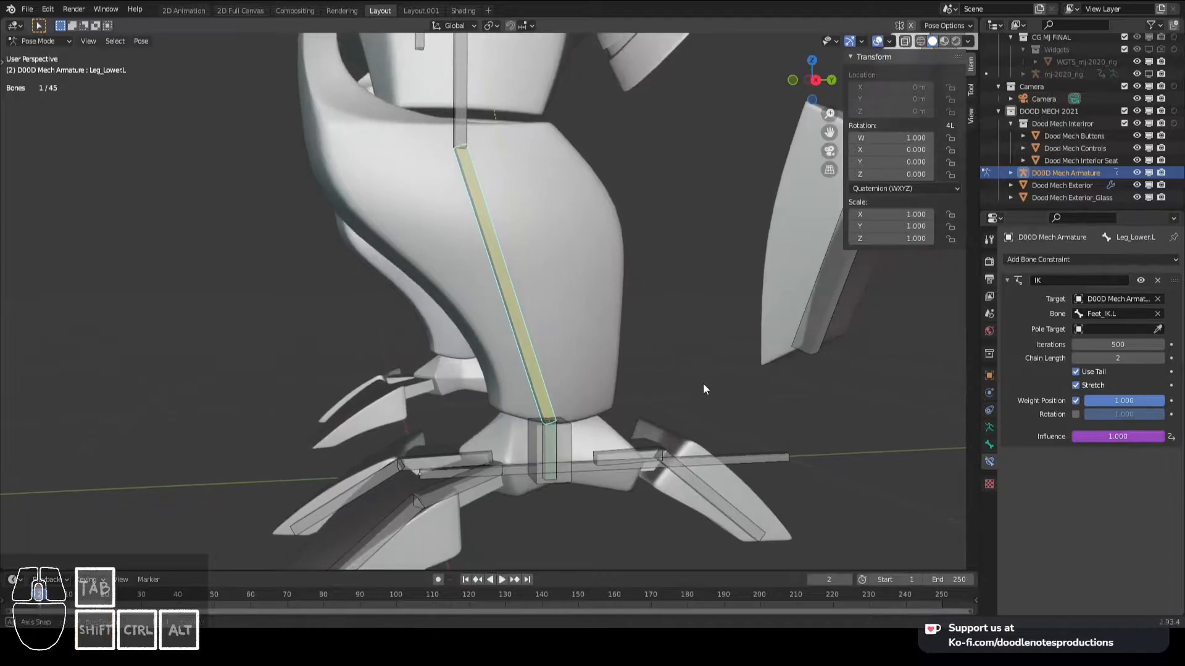
right_click(1105, 434)
click(1094, 458)
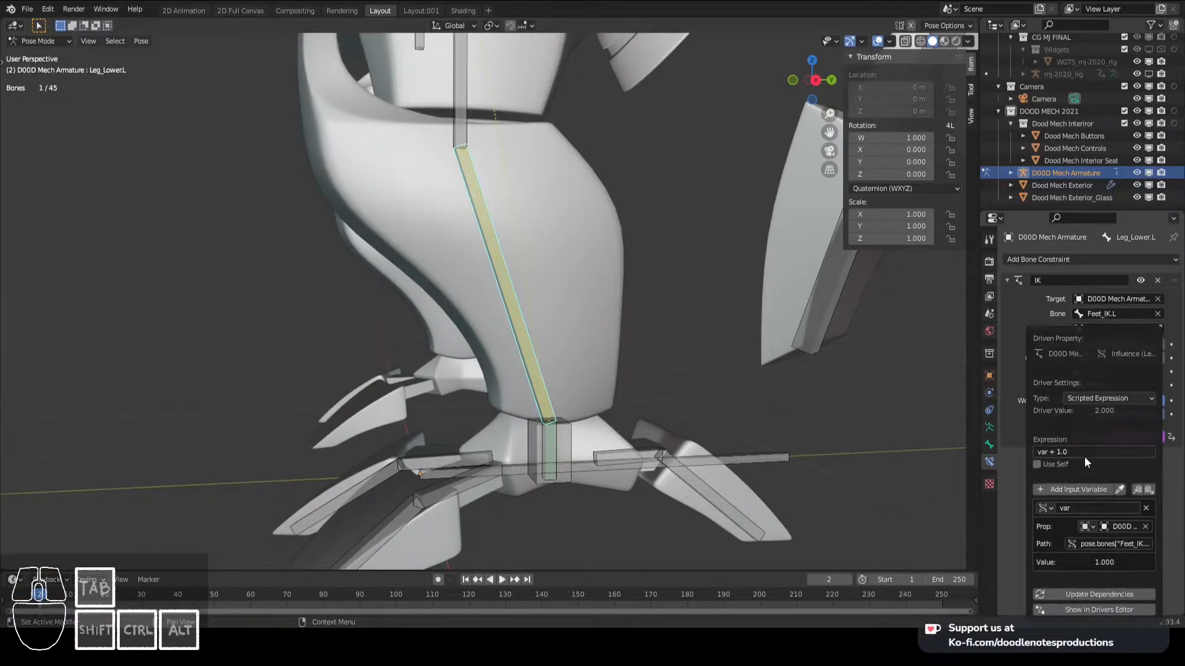
click(1082, 454)
key(Return)
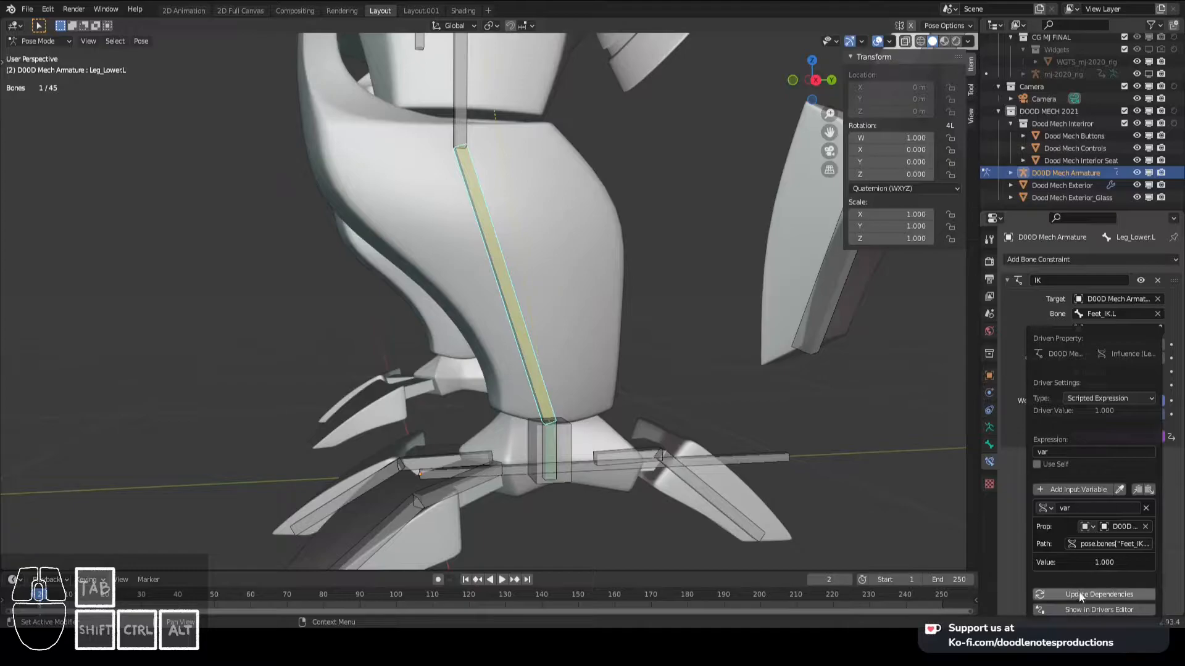
- Try moving Feet_IK.L with FK/IK at 1 to test the leg's IK response, cancelling the move
click(561, 434)
key(g)
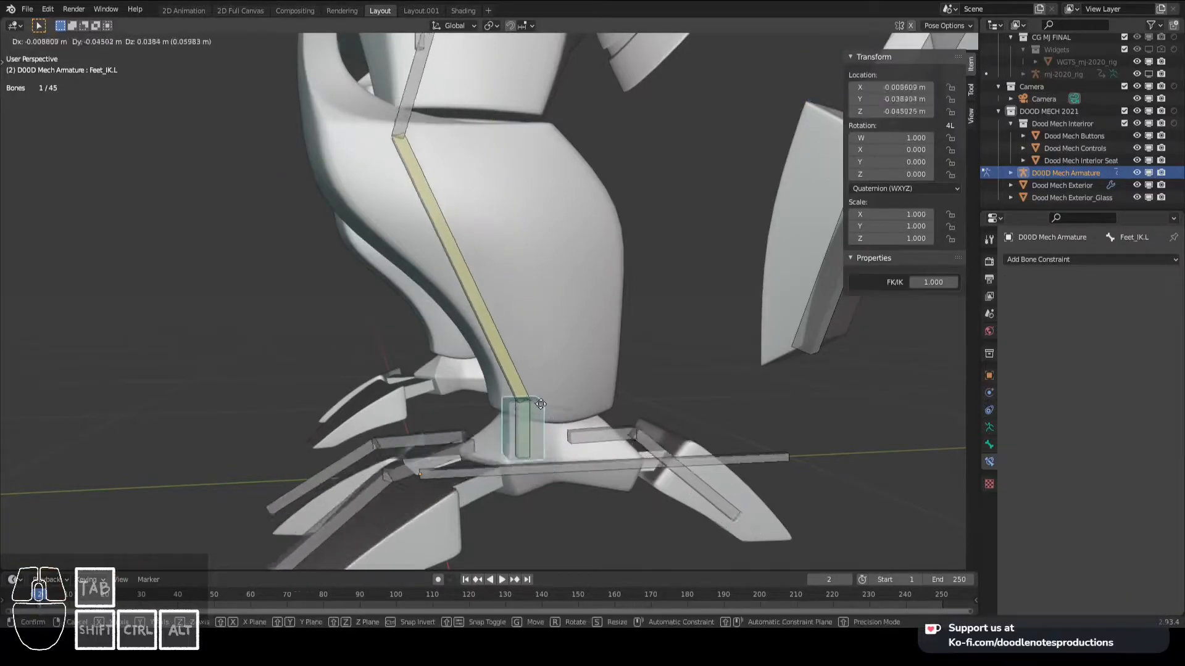
right_click(521, 362)
right_click(520, 360)
right_click(559, 432)
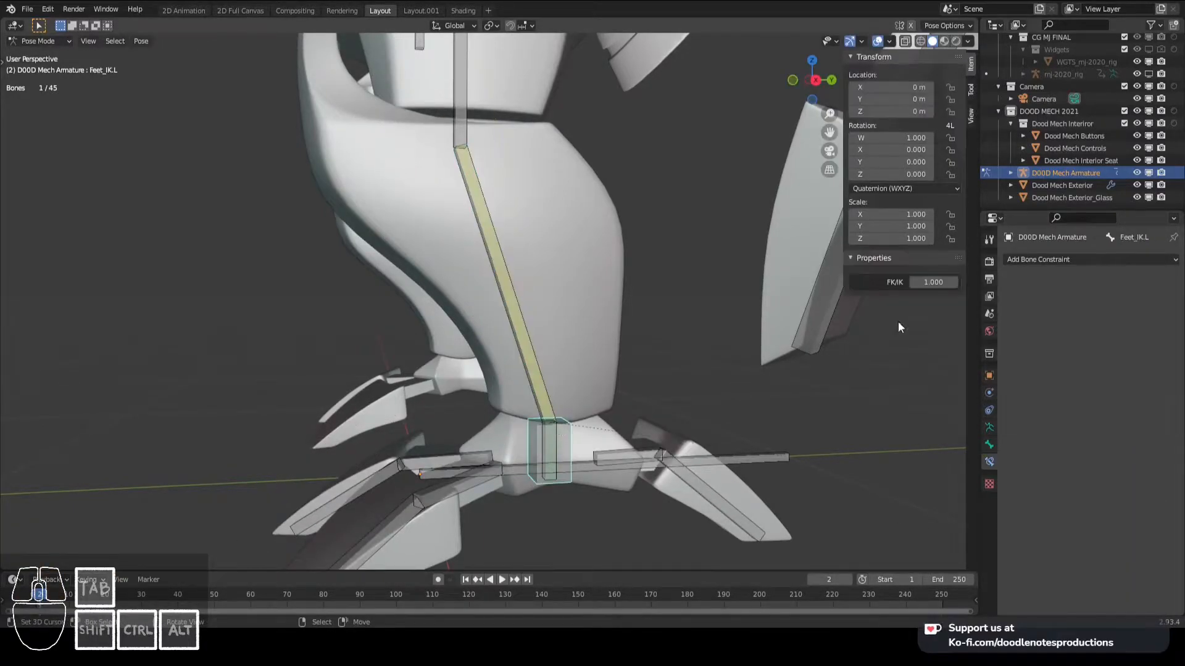
- Set FK/IK to 0 on Feet_IK.L and try moving the bone, repeating the test in the right orthographic view
click(930, 282)
text(0)
key(Return)
right_click(572, 420)
key(g)
right_click(613, 388)
scroll(605, 431, down, 4)
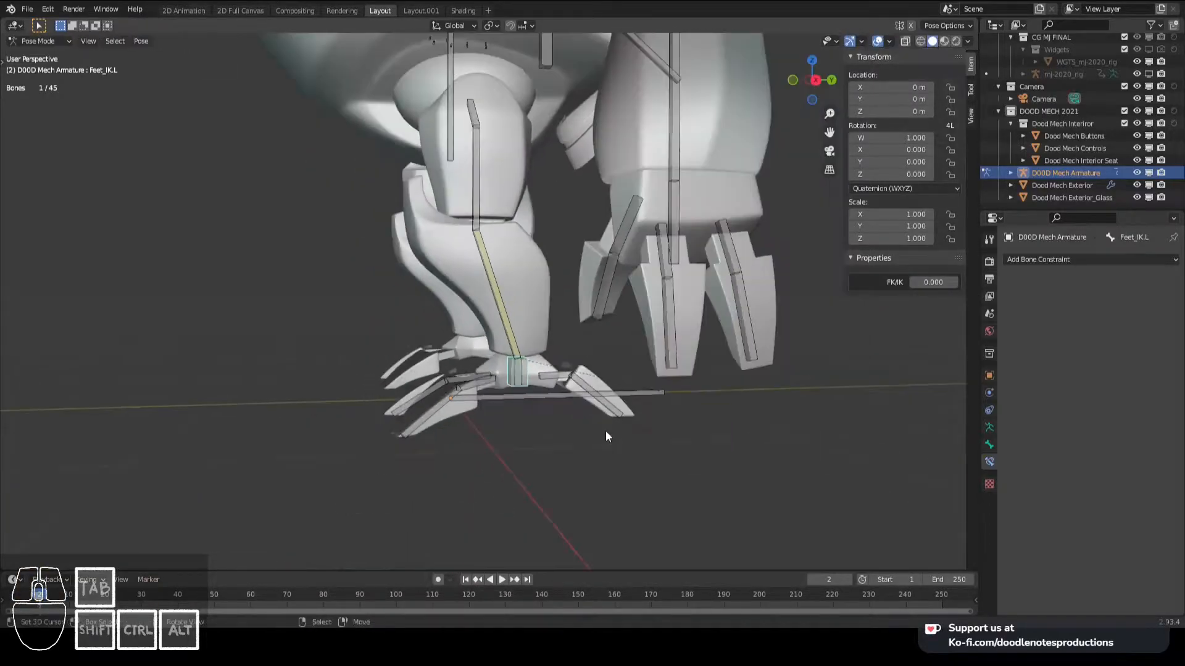
middle_drag(605, 430, 568, 414)
scroll(569, 414, up, 2)
key(KP_3)
key(g)
right_click(540, 380)
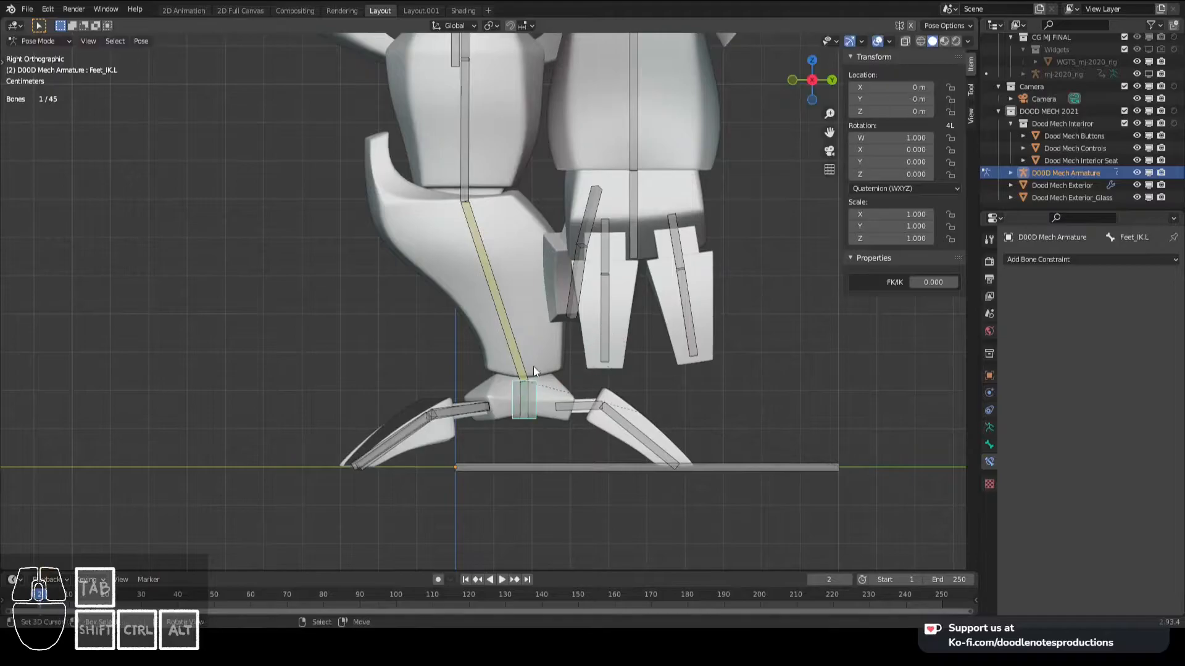
- Try rotating Leg_Upper.L twice to test FK posing of the leg, cancelling each rotation
right_click(476, 132)
key(r)
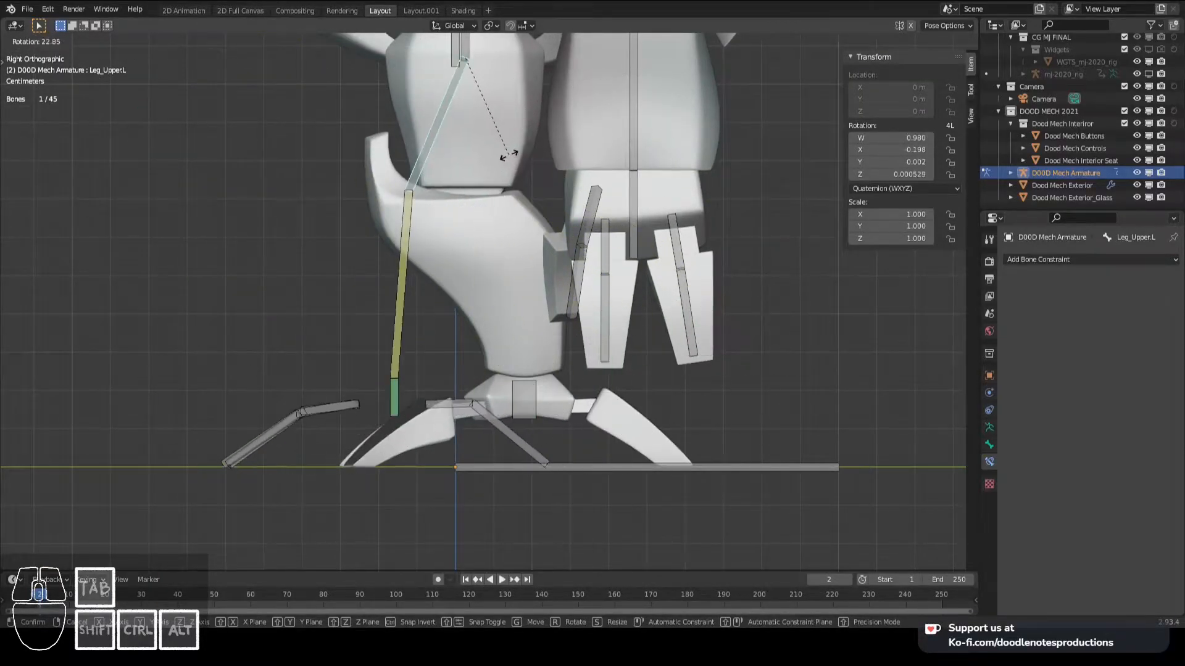
right_click(579, 144)
shift+middle_drag(516, 252, 588, 211)
key(r)
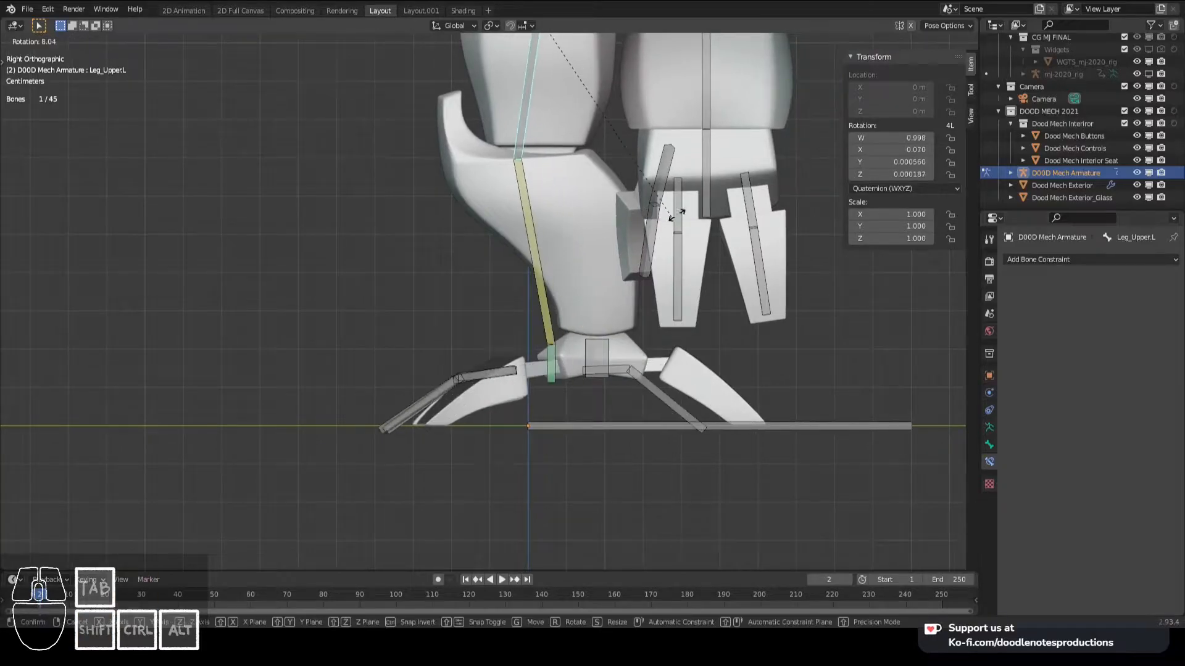
right_click(725, 148)
- Copy the driver from Leg_Lower.L's IK influence and paste it onto the Influence of Feet.L's Copy Rotation constraint
click(609, 361)
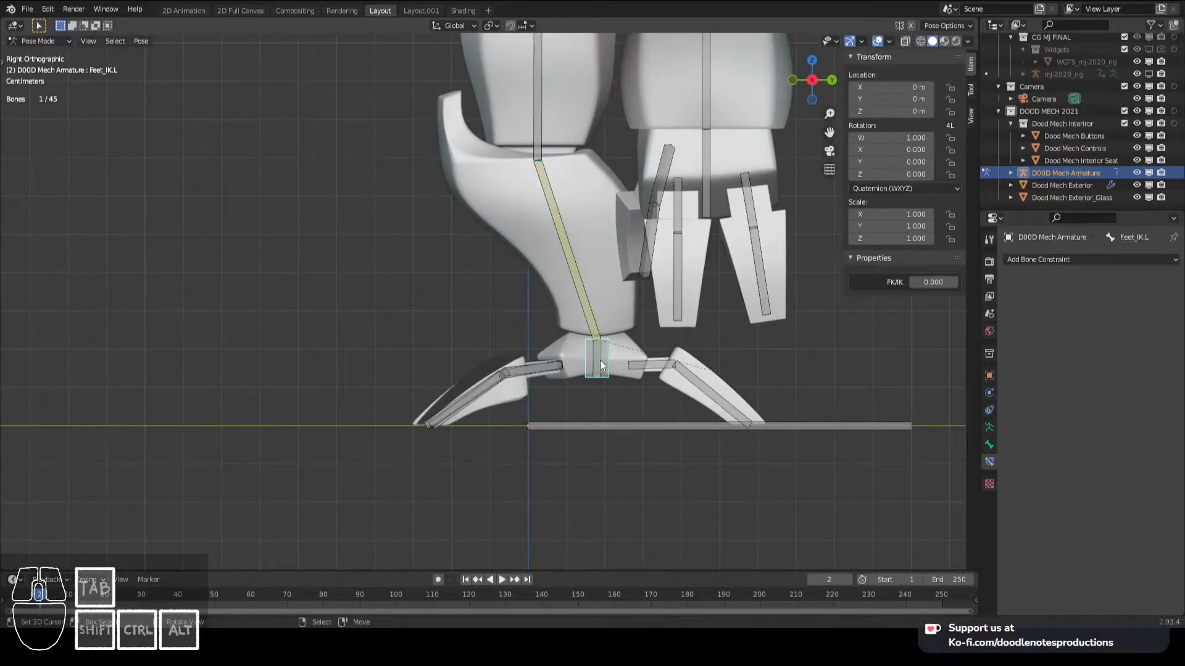
right_click(1123, 438)
click(1101, 440)
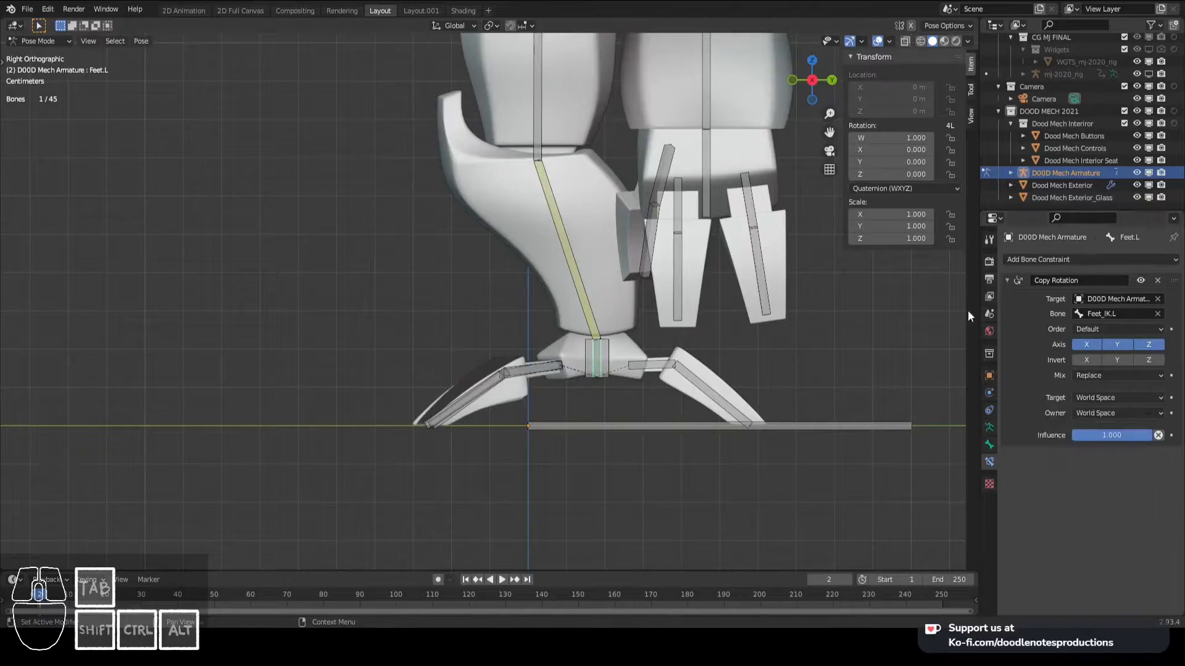
click(575, 268)
right_click(1112, 438)
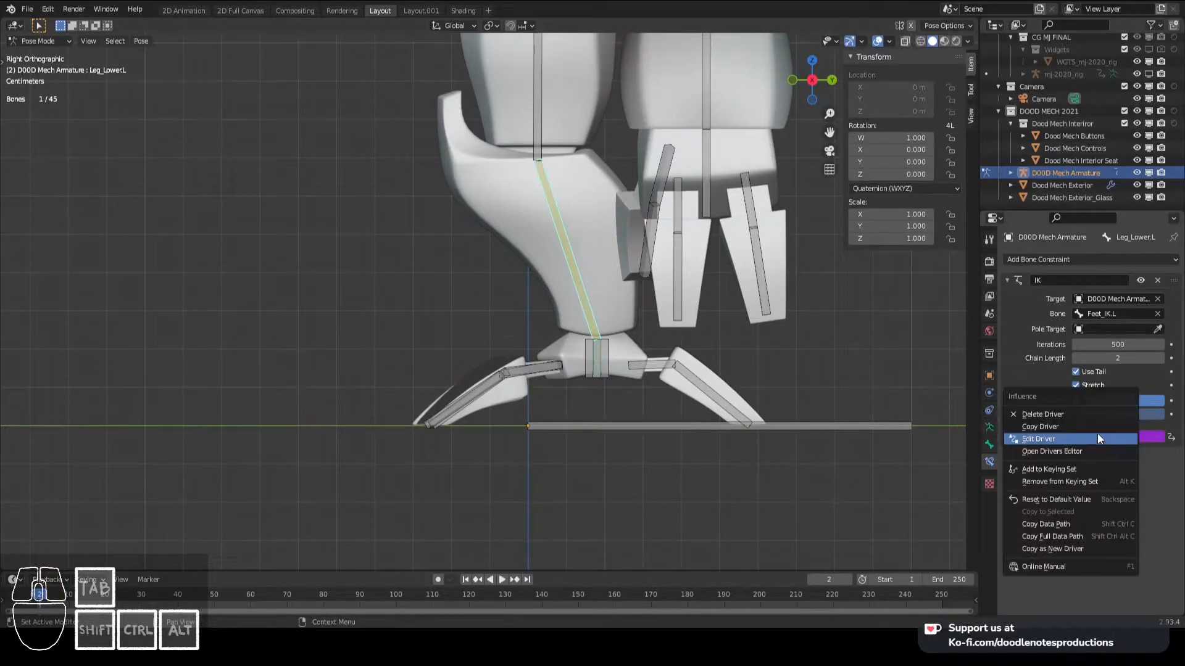
click(609, 346)
click(600, 350)
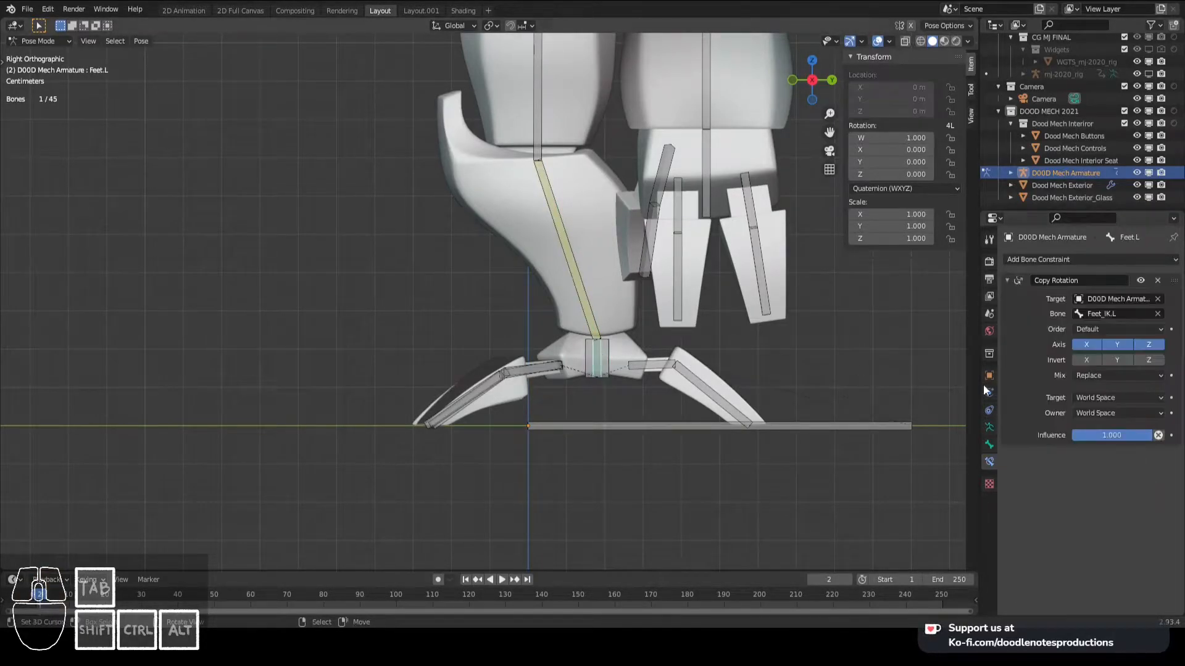
right_click(1113, 434)
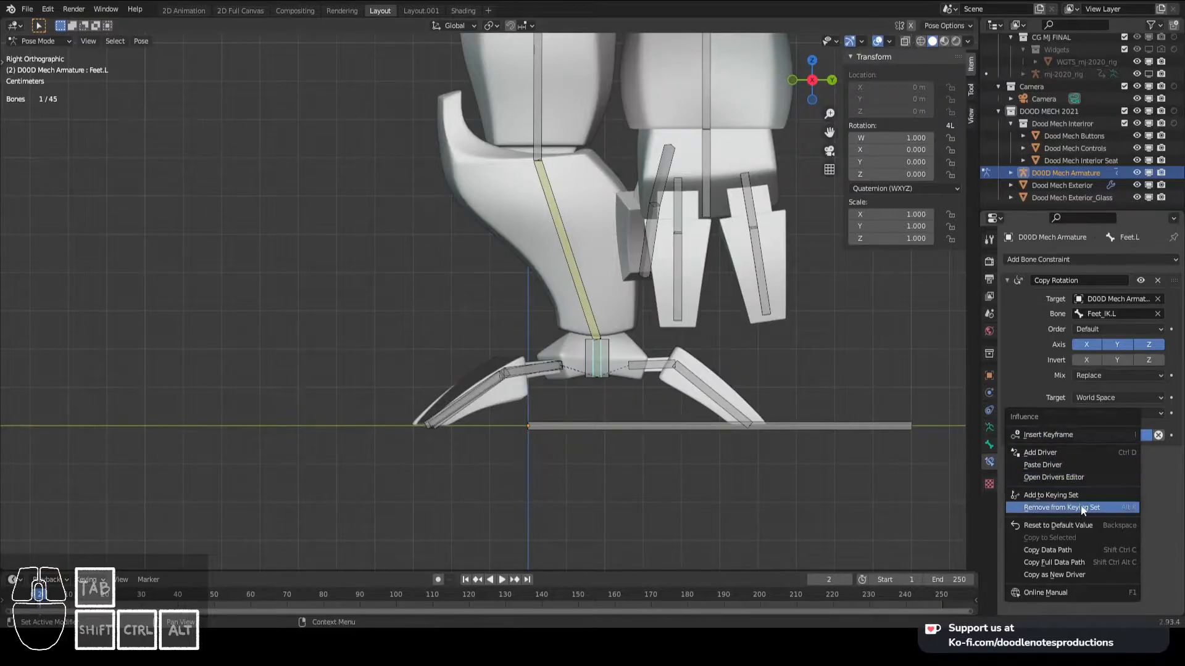
click(1083, 465)
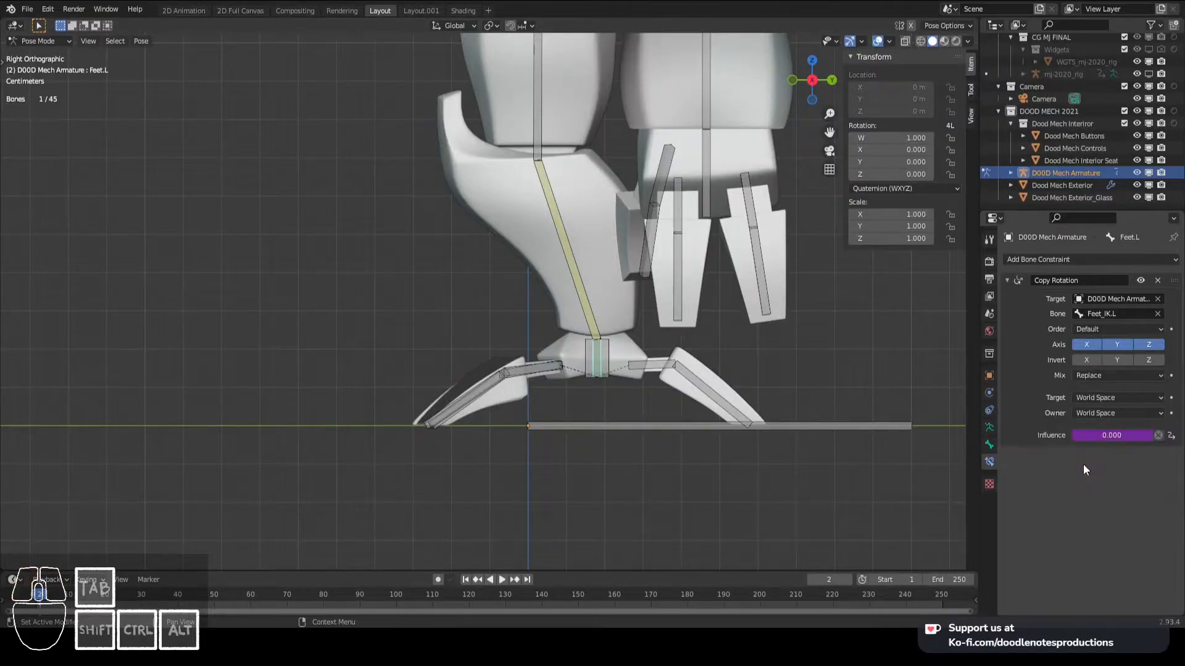
- Try moving Feet_IK.L with FK/IK at 0 to test that the foot is released, cancelling the move
click(598, 356)
key(g)
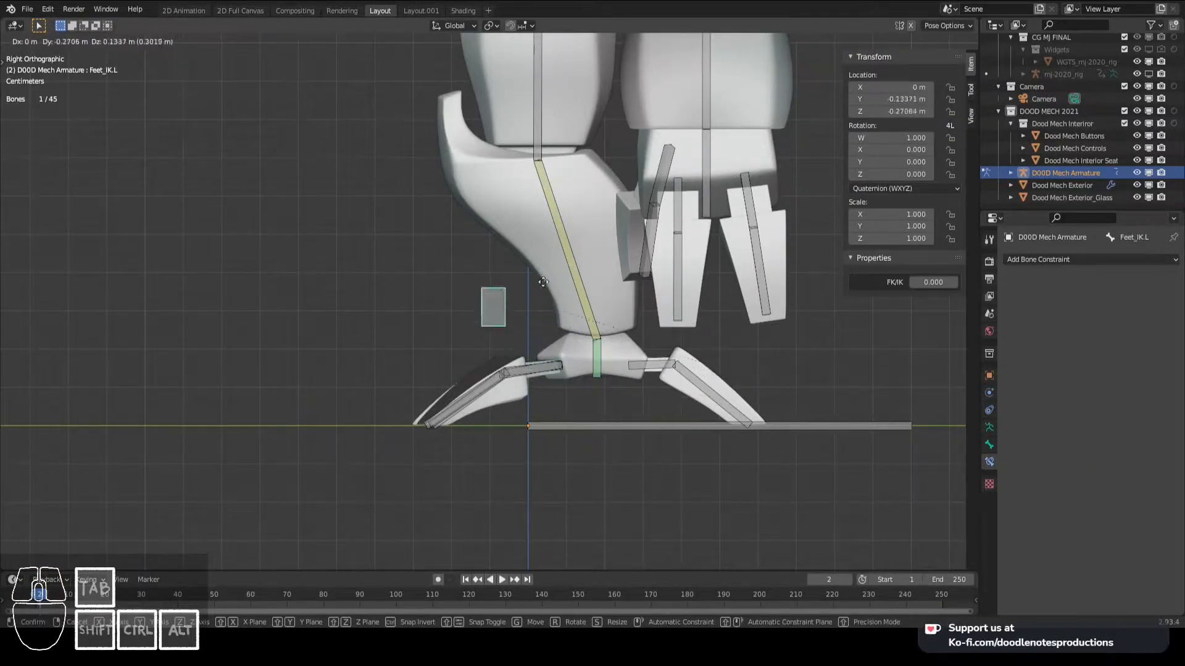
key(Escape)
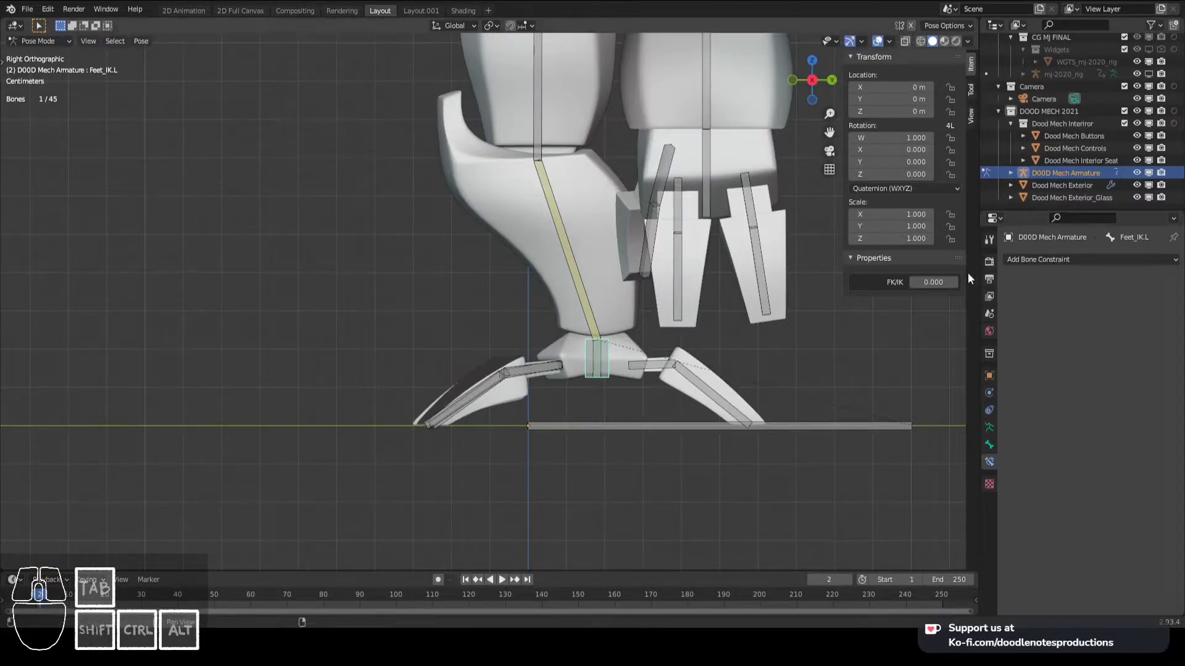
- Set FK/IK to 1 and try moving Feet_IK.L to test that the leg and foot follow, cancelling the move
click(928, 280)
text(1)
key(Return)
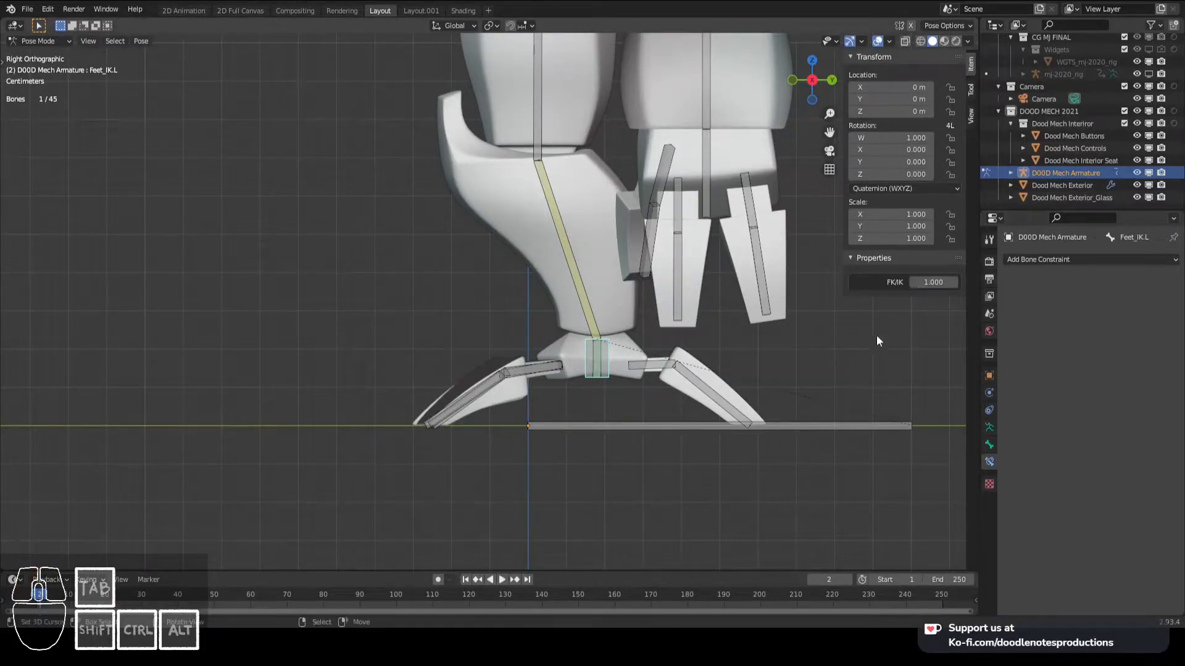
key(g)
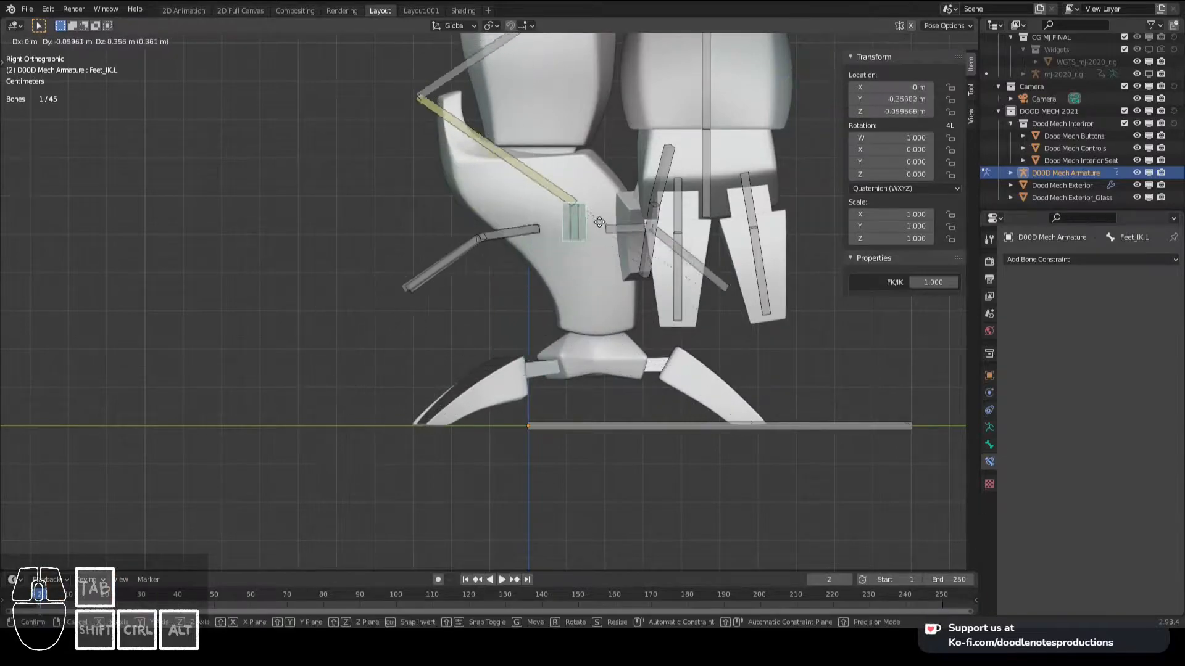
right_click(371, 240)
- Set the FK/IK property of Feet_IK.L to 0
click(924, 282)
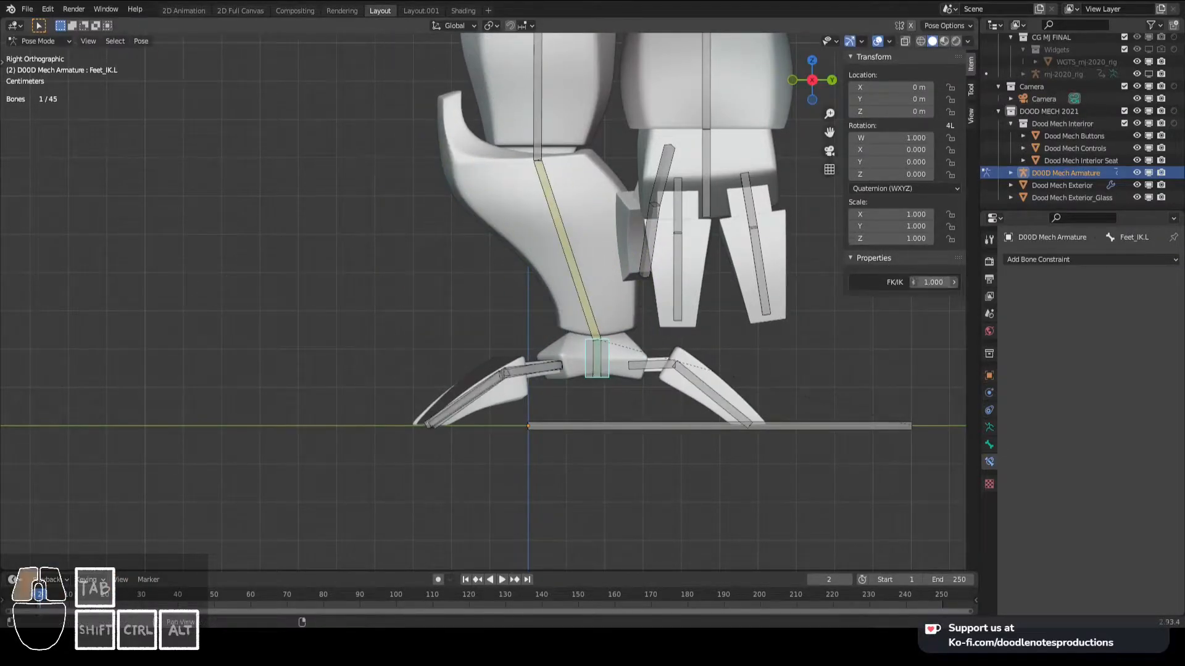
text(0)
key(Return)
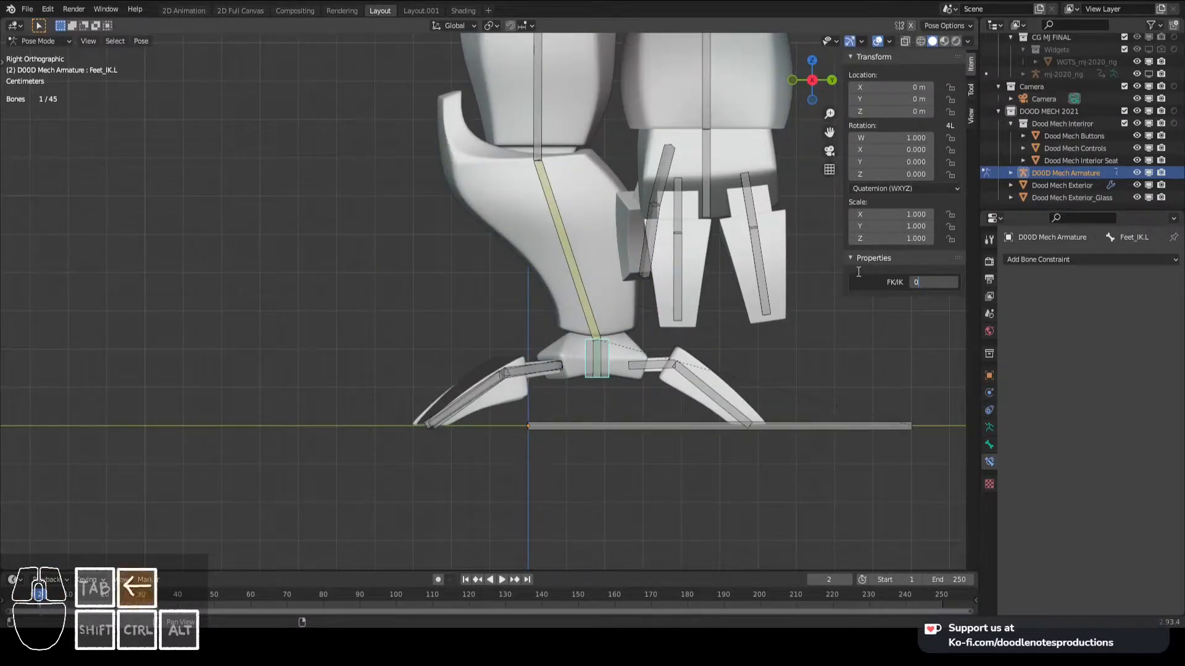
- Try rotating Leg_Upper.L in side view to test the FK leg chain, then clear the rotation
right_click(526, 142)
scroll(543, 160, down, 3)
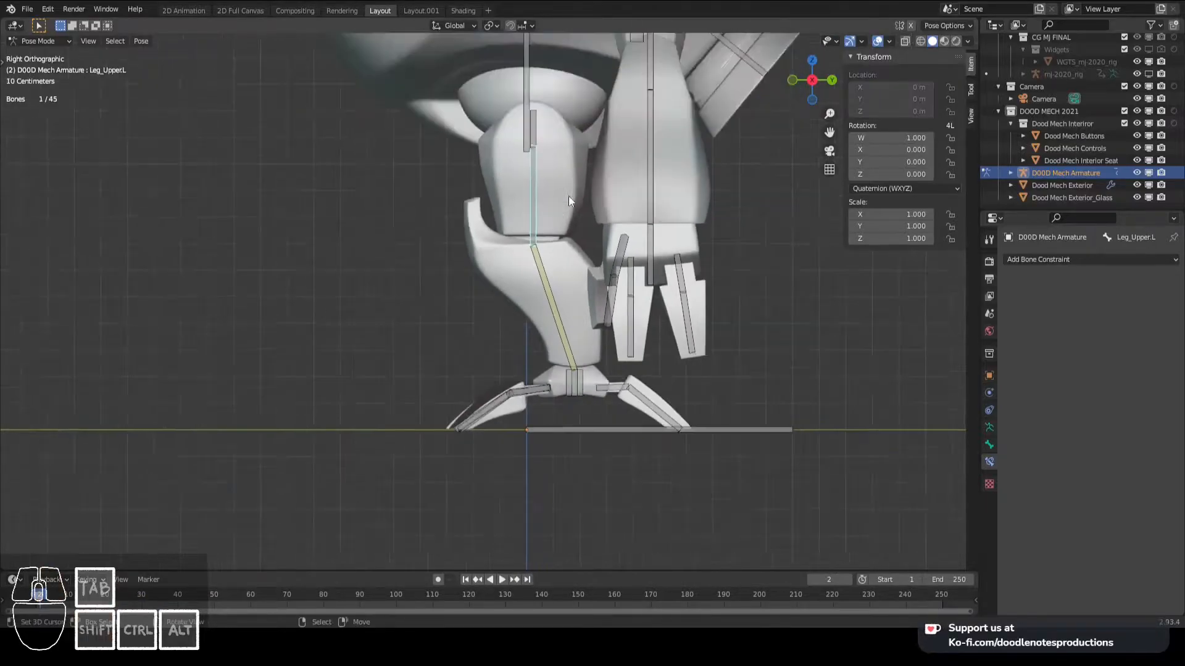
key(t)
key(t)
key(r)
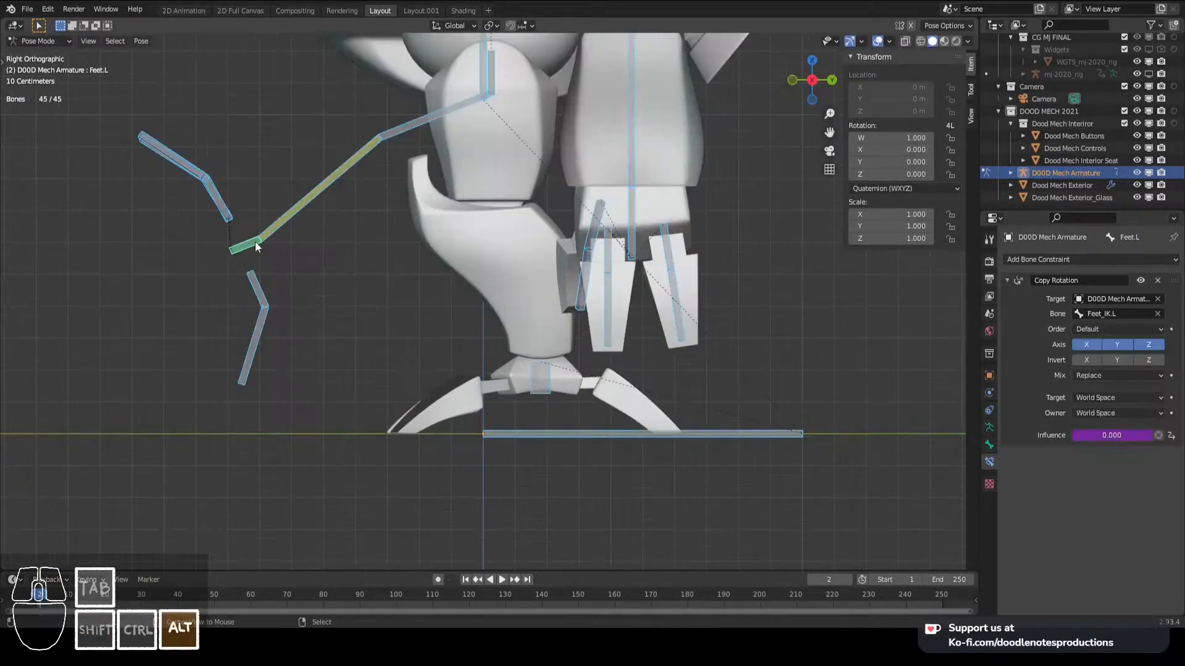
key(alt+r)
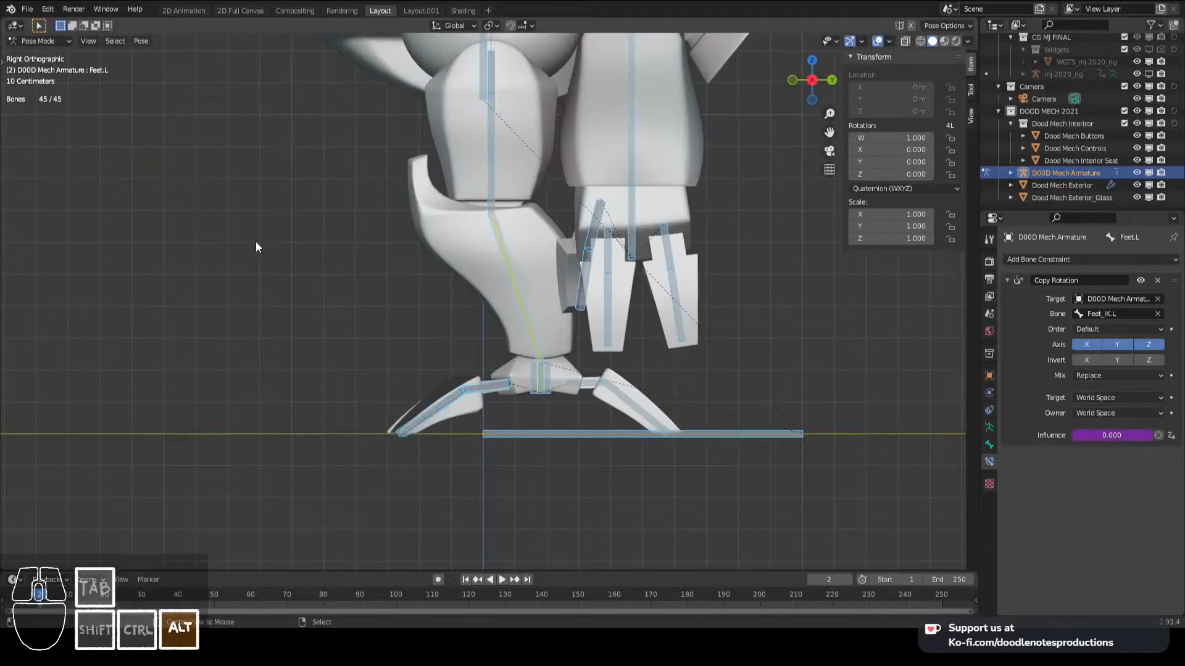
- Set the FK/IK property of Feet_IK.L to 1
right_click(541, 370)
click(929, 282)
text(1)
key(Return)
- Try moving Feet_IK.L in the side and front views to test how the knee bends, cancelling both moves
right_click(541, 360)
right_click(540, 360)
key(g)
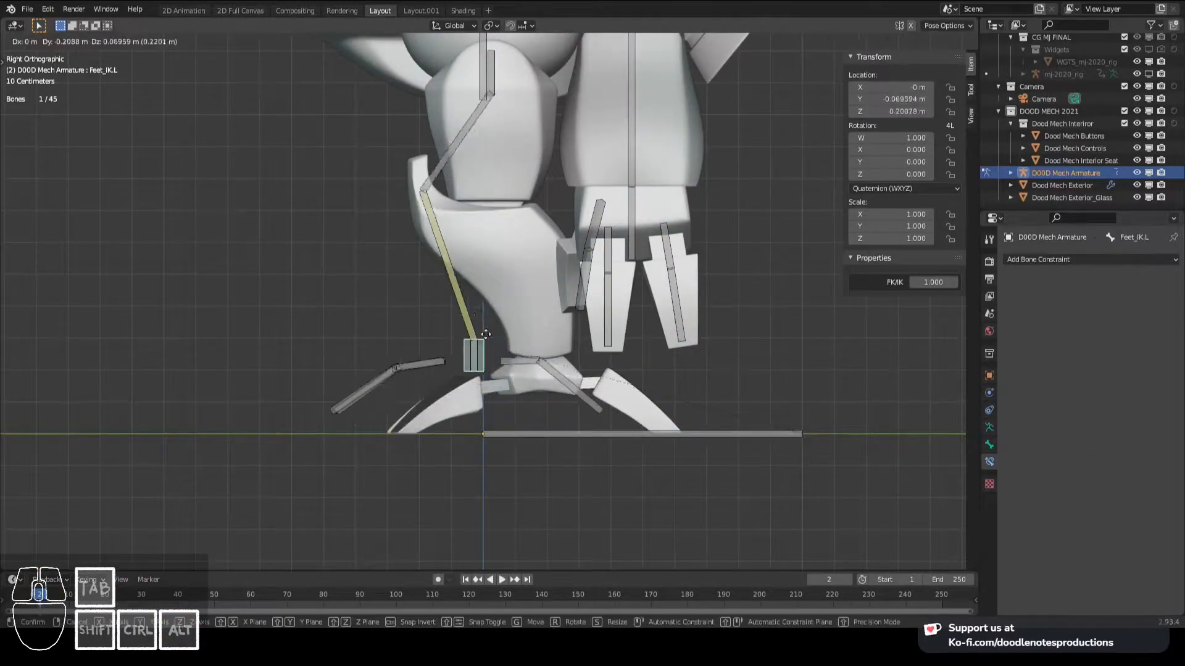
right_click(516, 336)
middle_drag(516, 336, 501, 331)
key(KP_1)
scroll(489, 295, up, 3)
key(g)
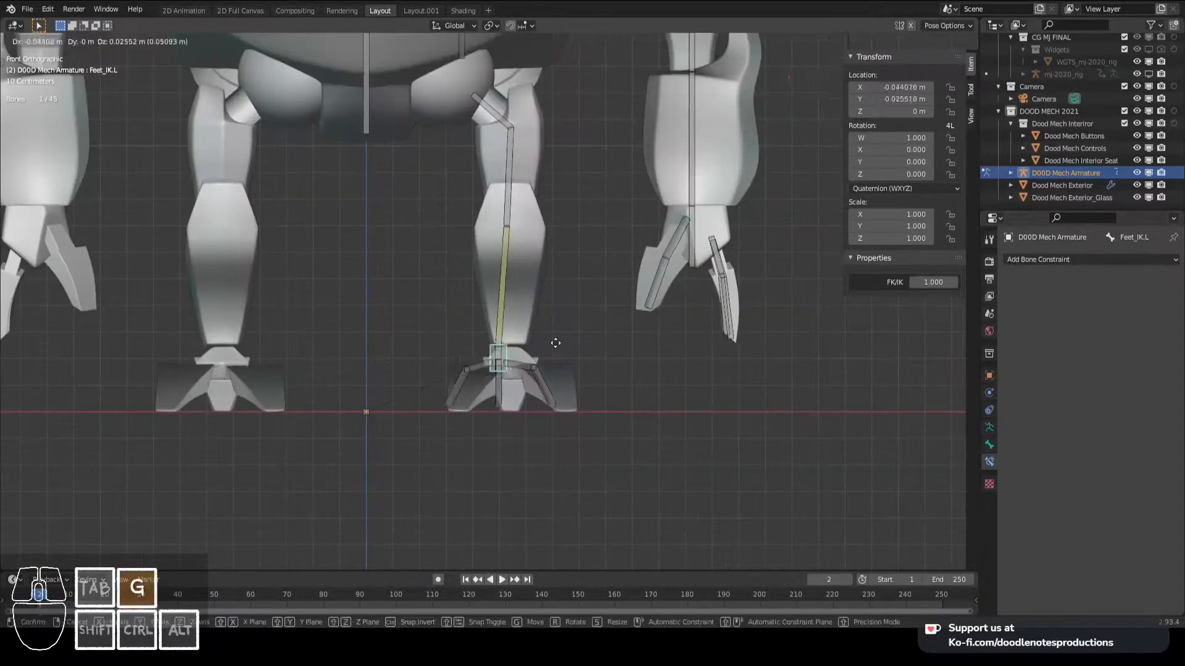
right_click(552, 265)
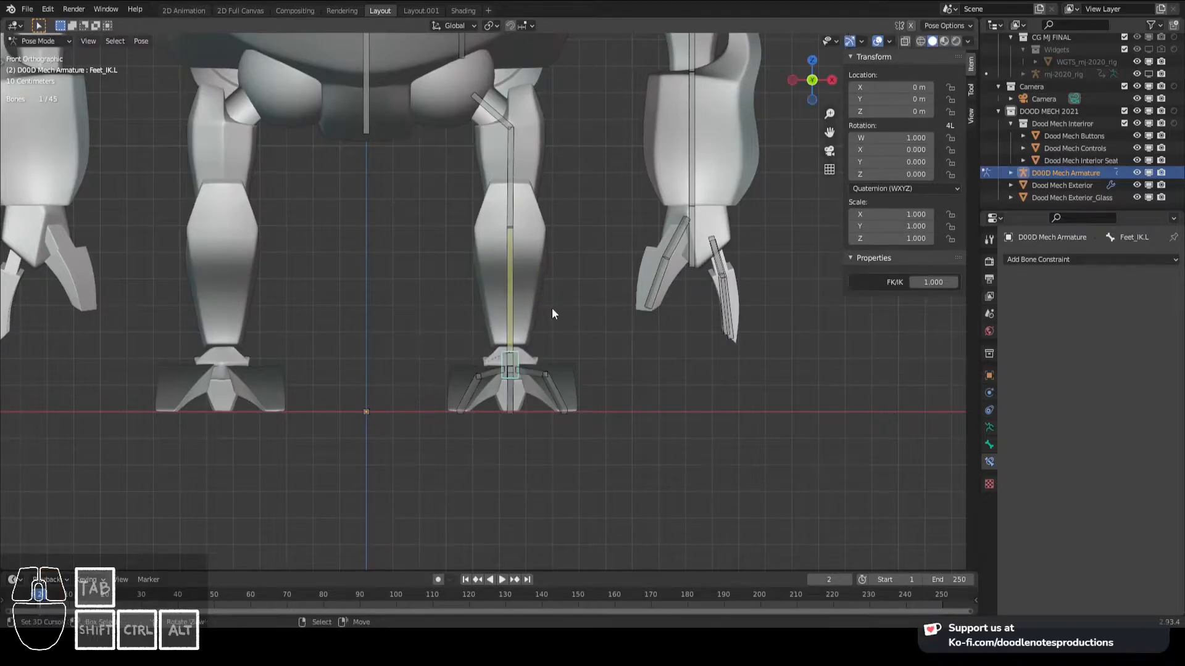
- Extrude a new bone about 0.108 m forward along Y from the knee joint at the tail of Leg_Upper.L
key(KP_3)
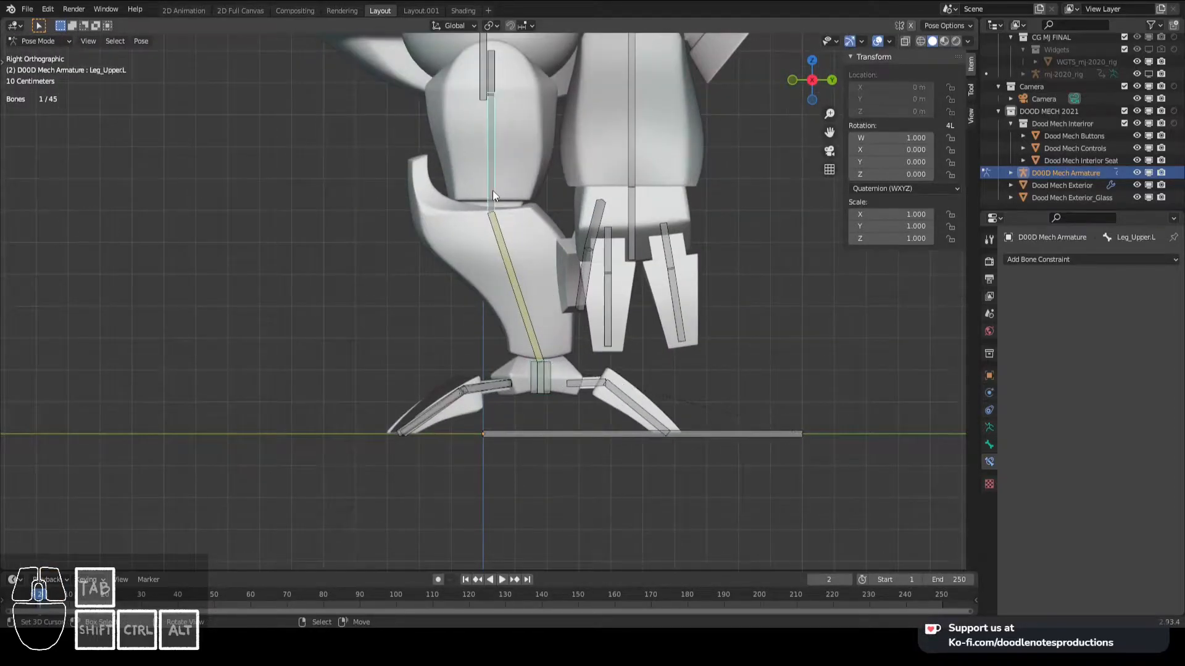
key(Tab)
click(482, 204)
shift+middle_drag(481, 204, 500, 214)
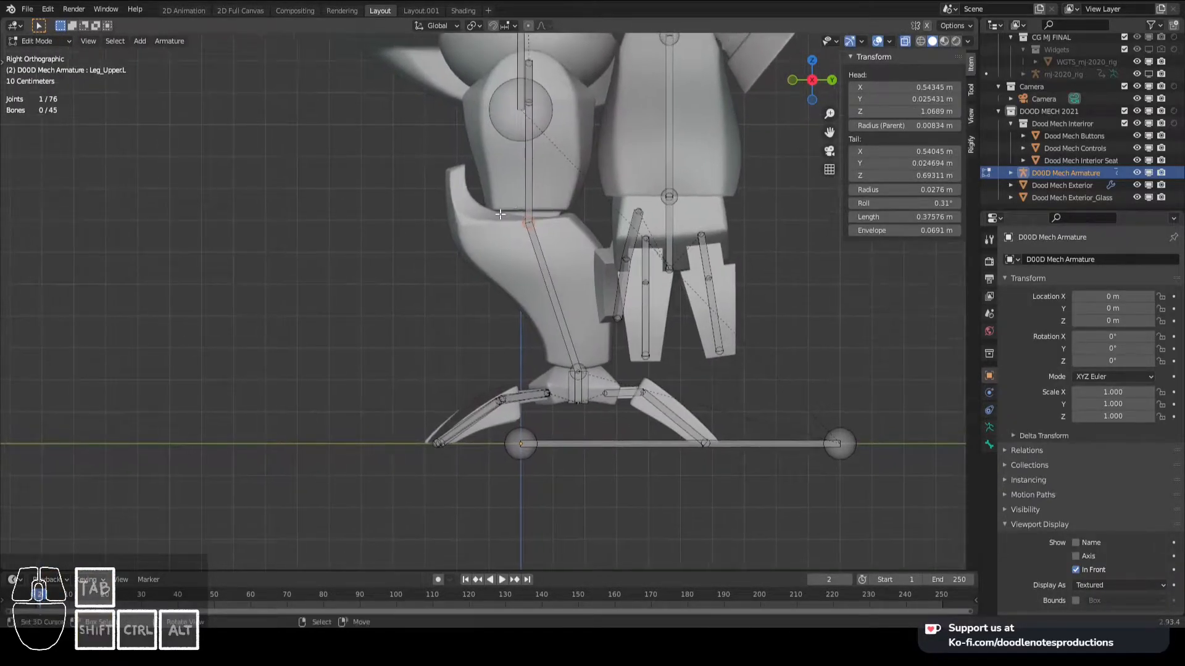
key(e)
key(y)
click(504, 222)
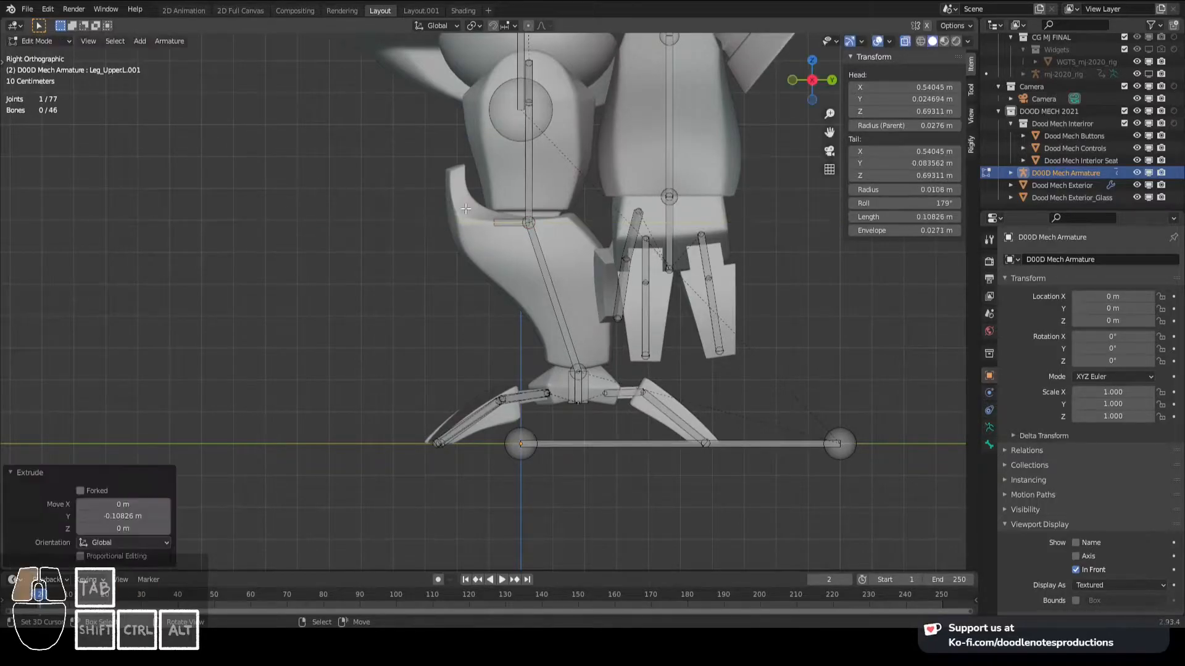
- Parent the new knee bone to Feet_IK.L with its offset kept
key(g)
key(y)
right_click(503, 307)
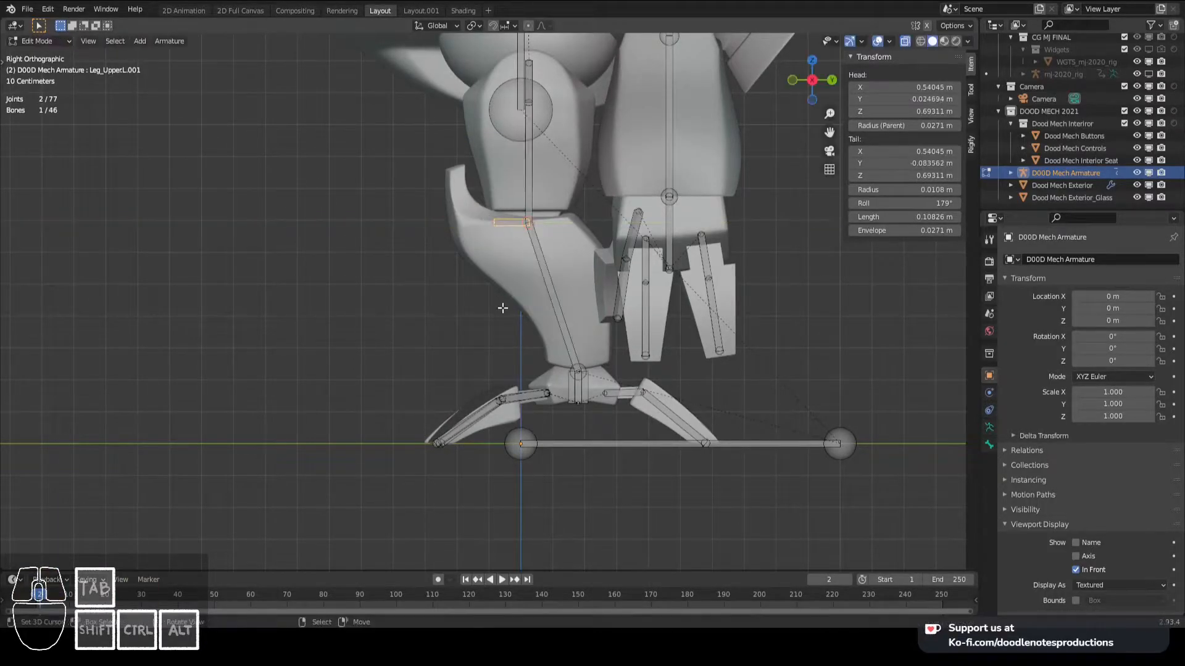
scroll(566, 354, down, 1)
shift+click(564, 373)
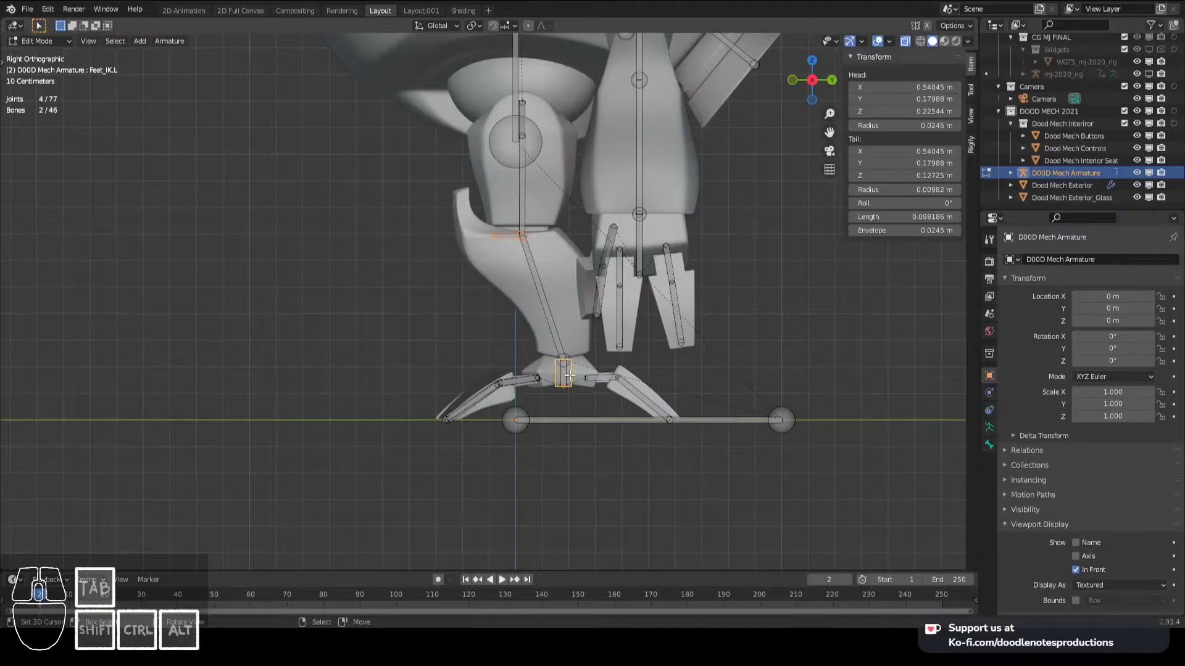
key(ctrl+p)
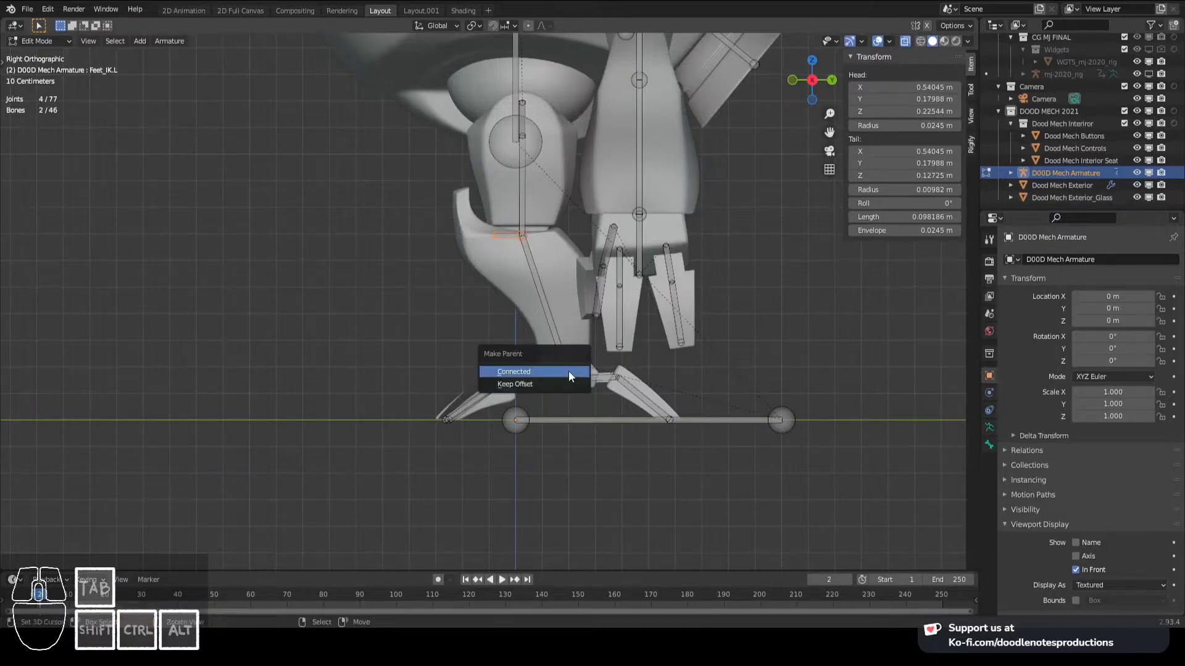
click(568, 374)
- Move the new knee bone about 0.62 m along negative Y in front of the leg and return to Pose Mode
click(506, 236)
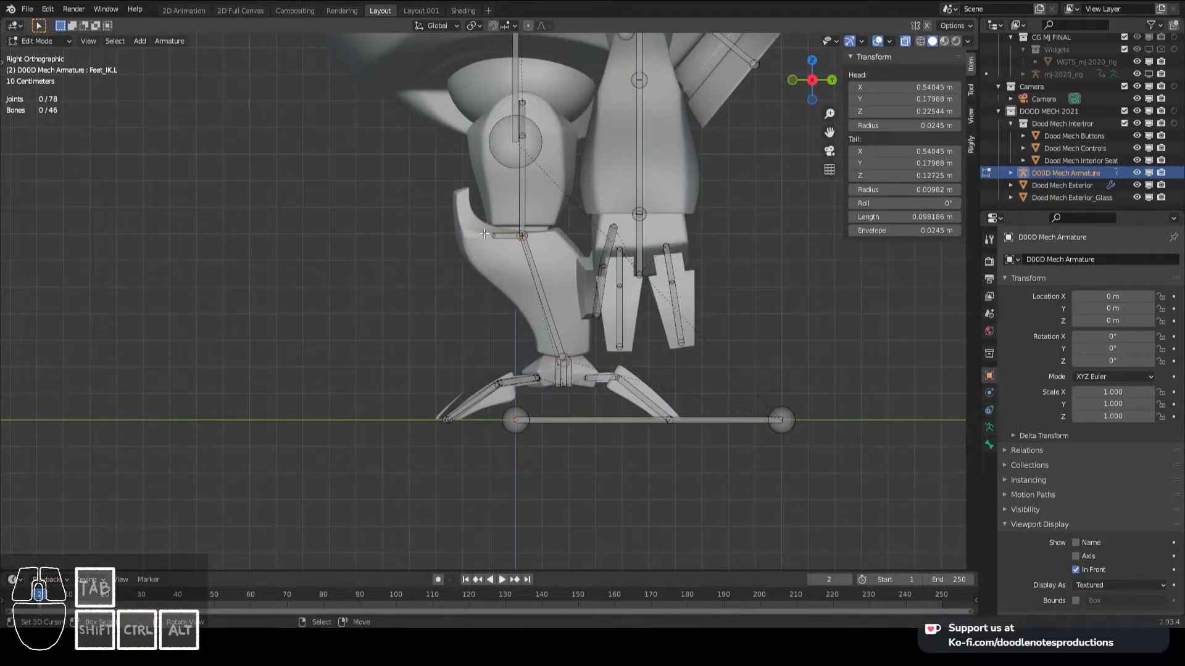
key(g)
key(y)
click(342, 223)
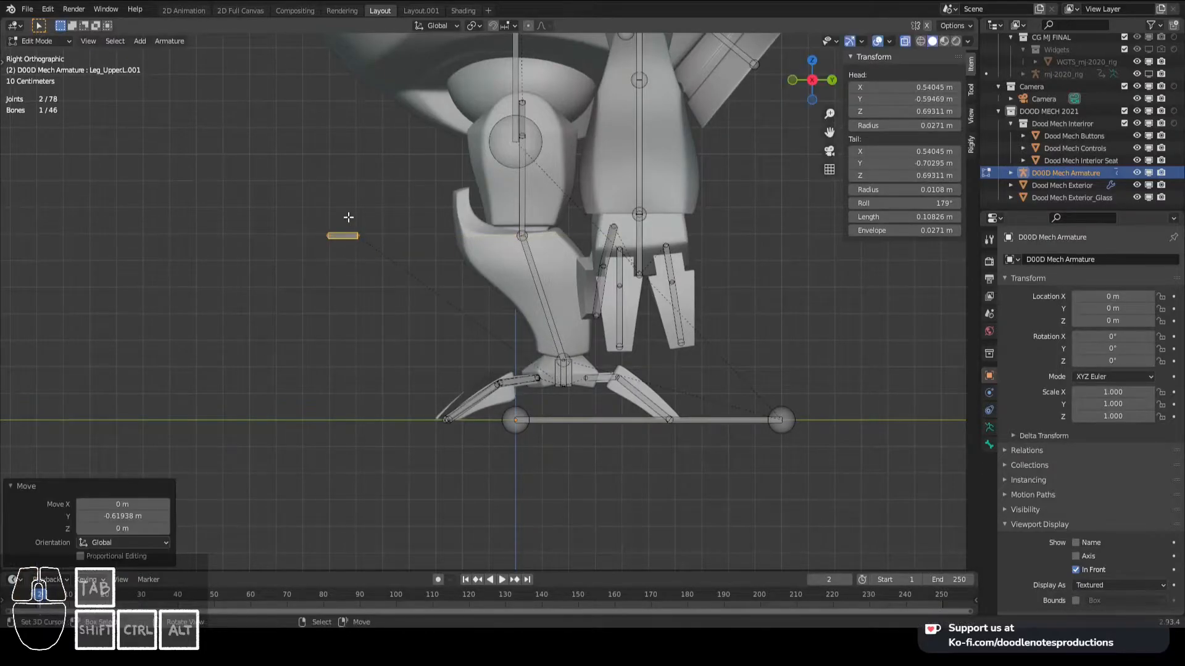
middle_drag(396, 267, 420, 274)
click(583, 357)
key(Tab)
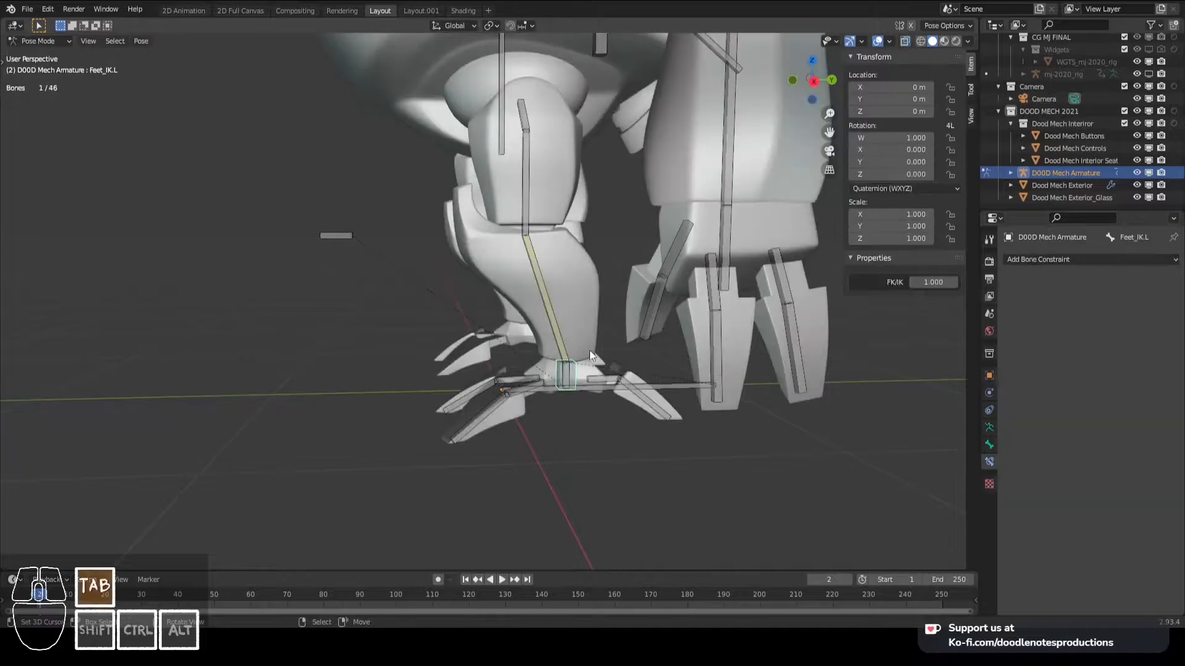
- Try moving Feet_IK.L in side view to test the leg with the detached knee bone, cancelling the move
key(KP_3)
key(g)
right_click(551, 328)
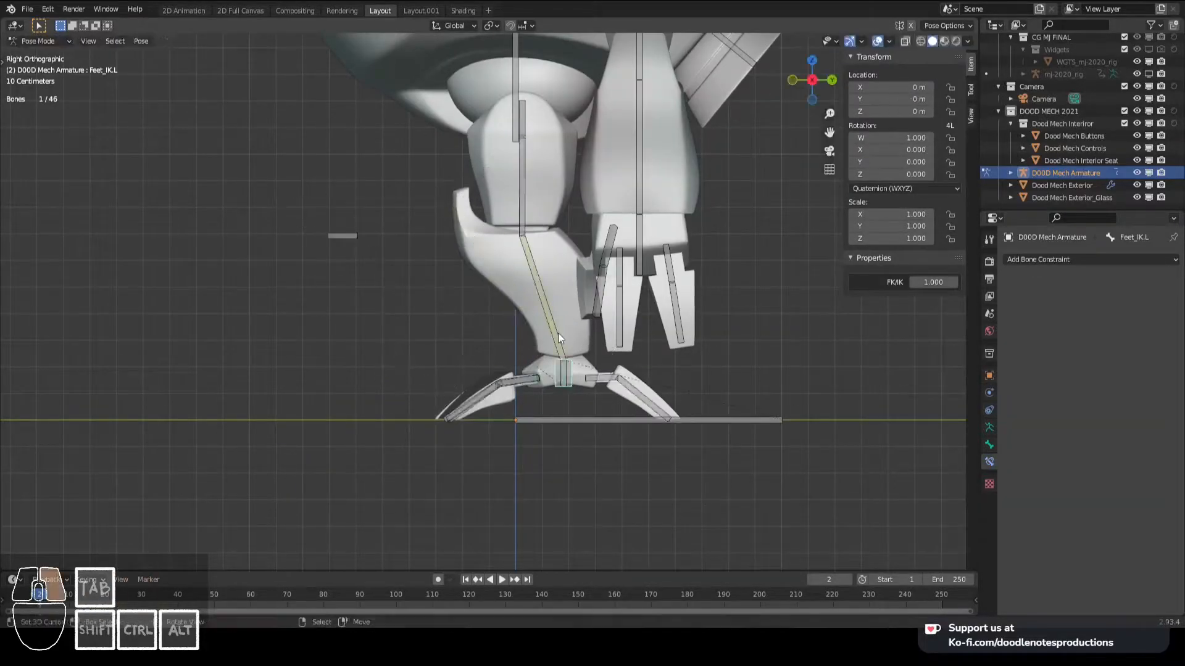
- Rename the bone in front of the knee as Knee.L and save the file
right_click(344, 237)
key(F2)
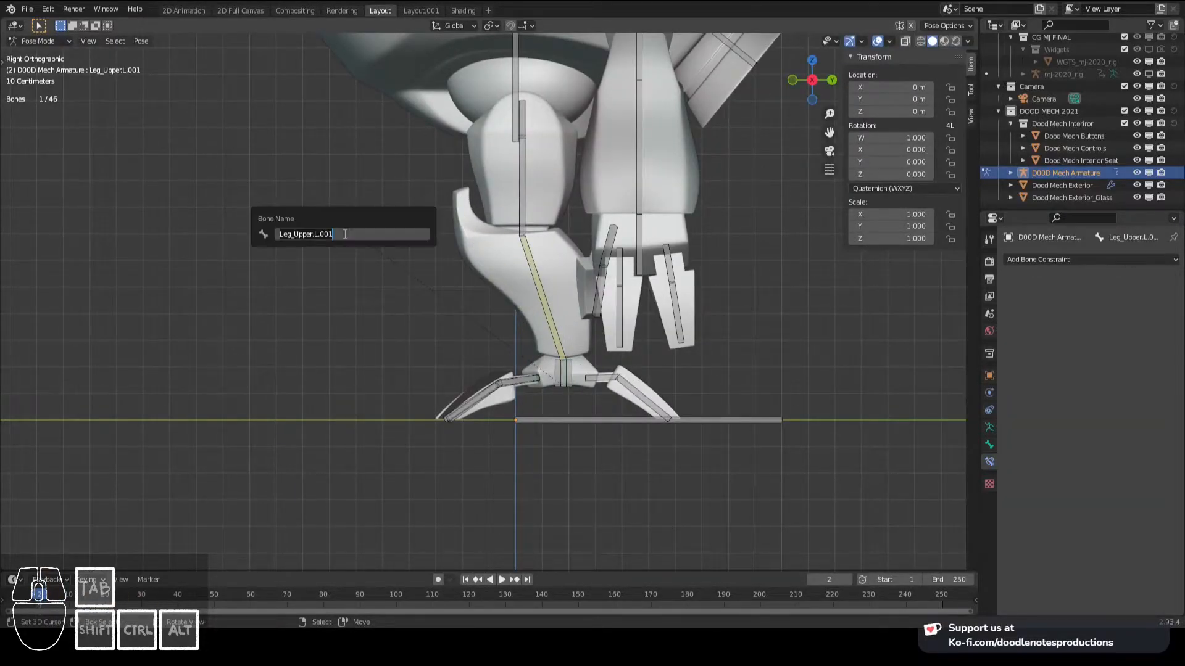
text(Knee.L)
key(Return)
key(ctrl+s)
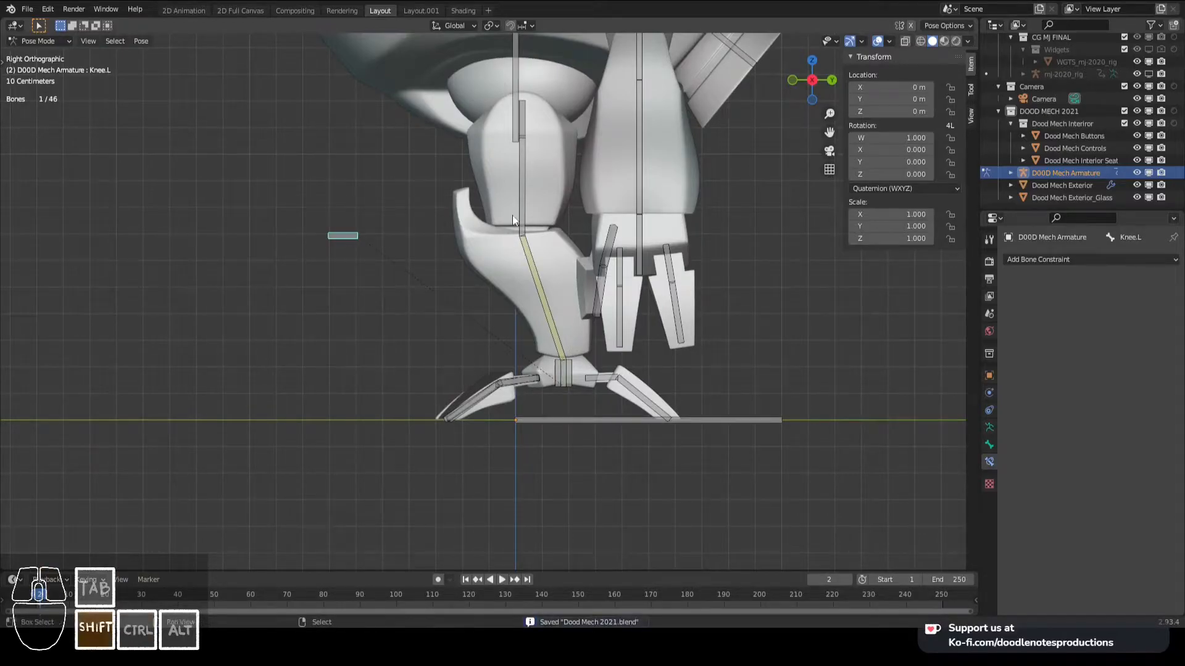
- Add an Inverse Kinematics constraint to Leg_Upper.L targeting Knee.L, with a chain length of 1
shift+click(516, 206)
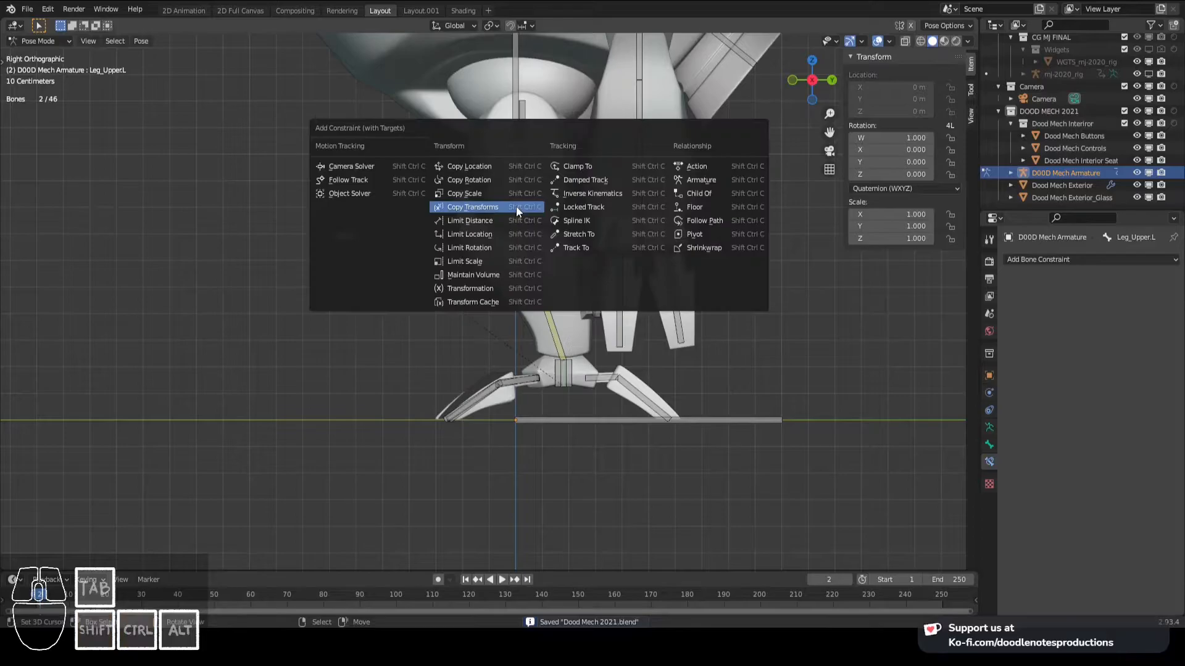
click(604, 196)
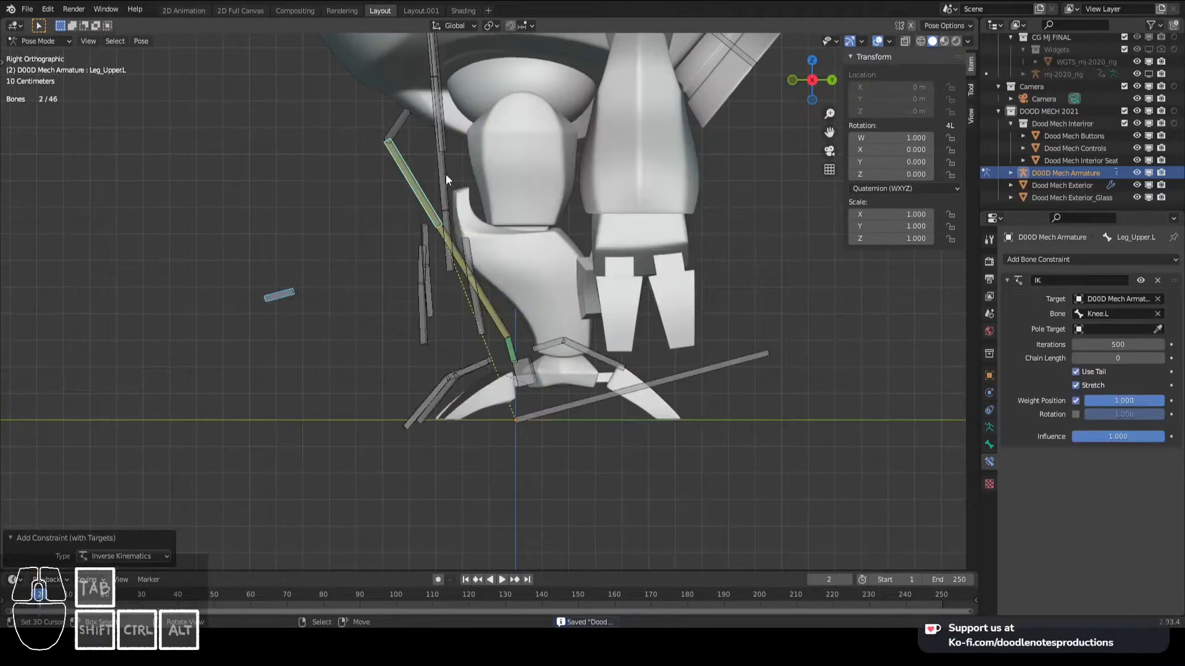
click(1160, 358)
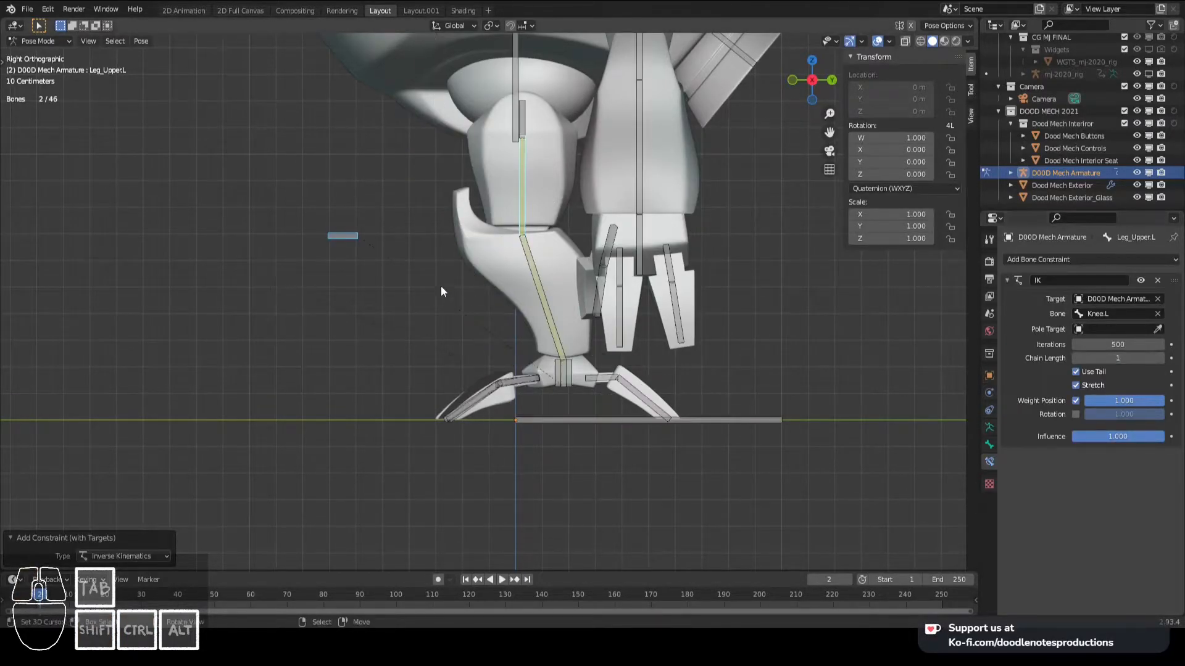
- Try moving Feet_IK.L and Knee.L to test how the foot lifts and the knee direction follows
click(372, 242)
right_click(566, 381)
key(g)
click(464, 306)
middle_drag(464, 305, 538, 302)
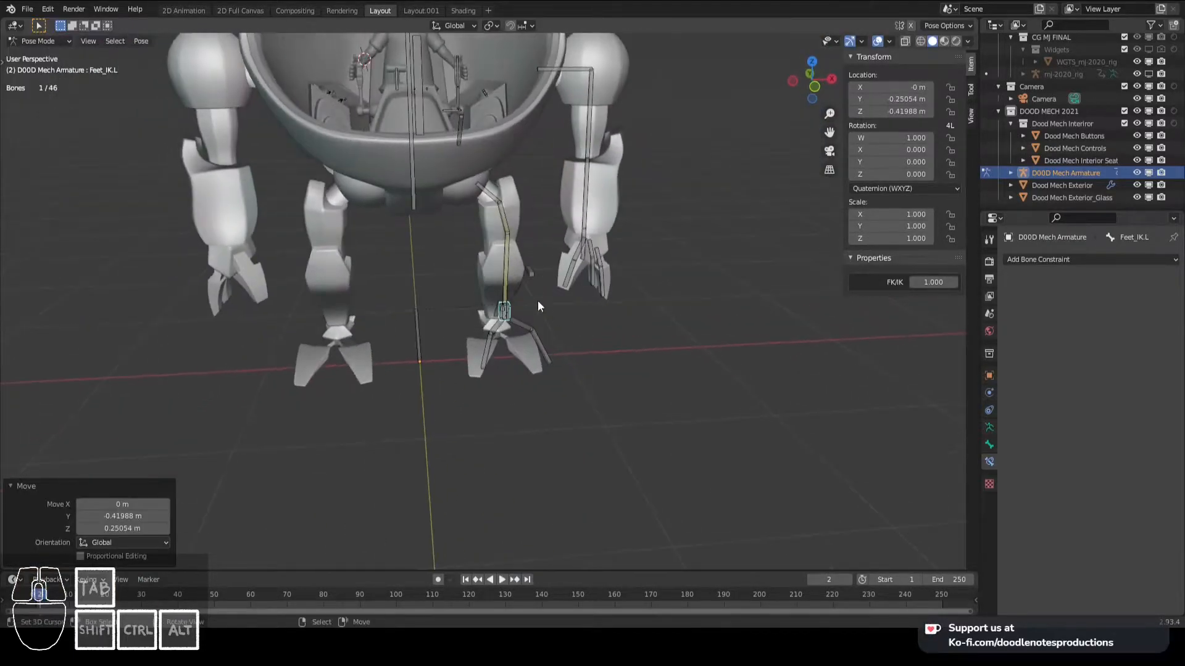
right_click(543, 277)
key(g)
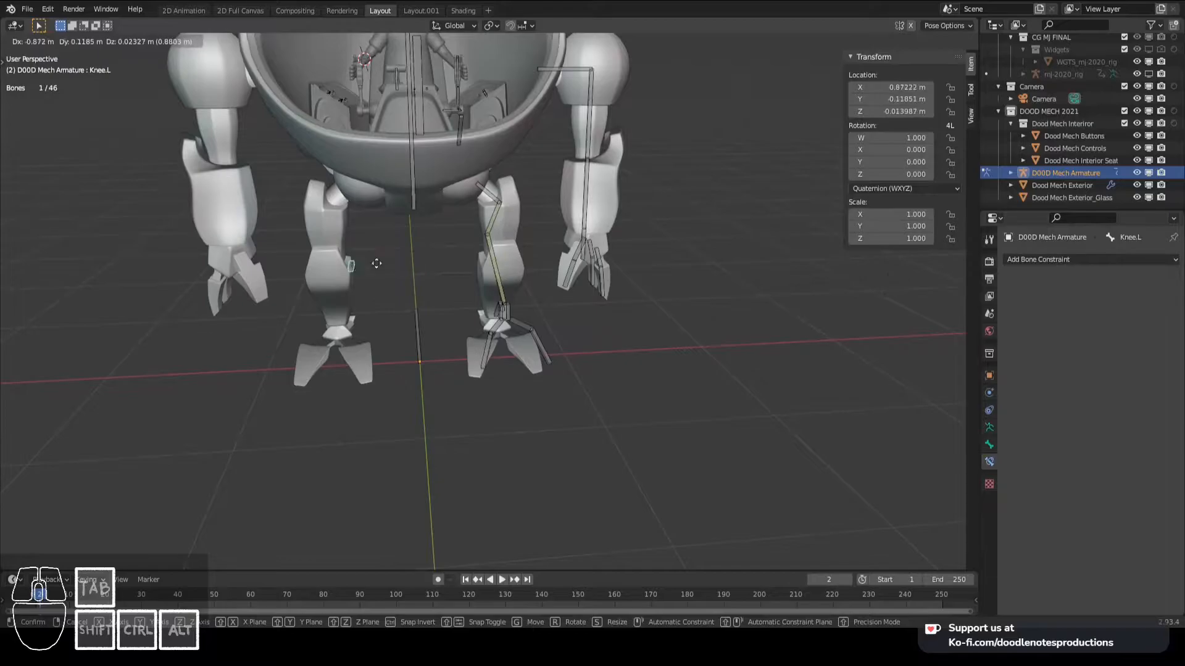
right_click(594, 272)
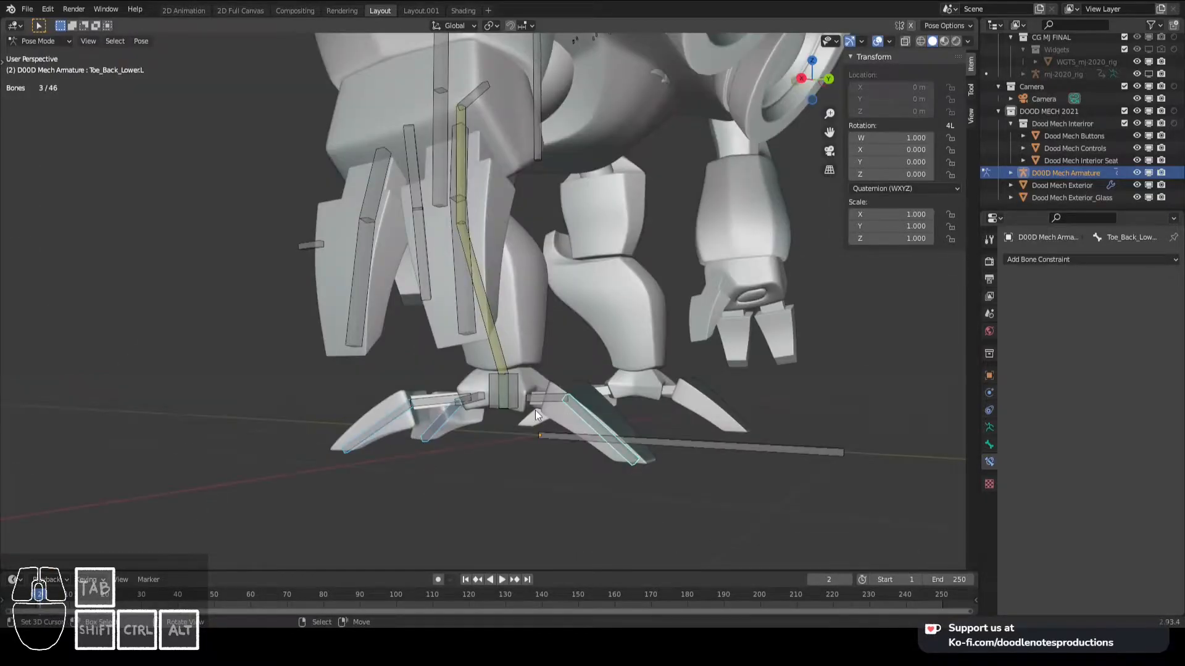
- Extrude bones about 0.087 m straight down along Z from the tips of the left foot's three toes
key(KP_3)
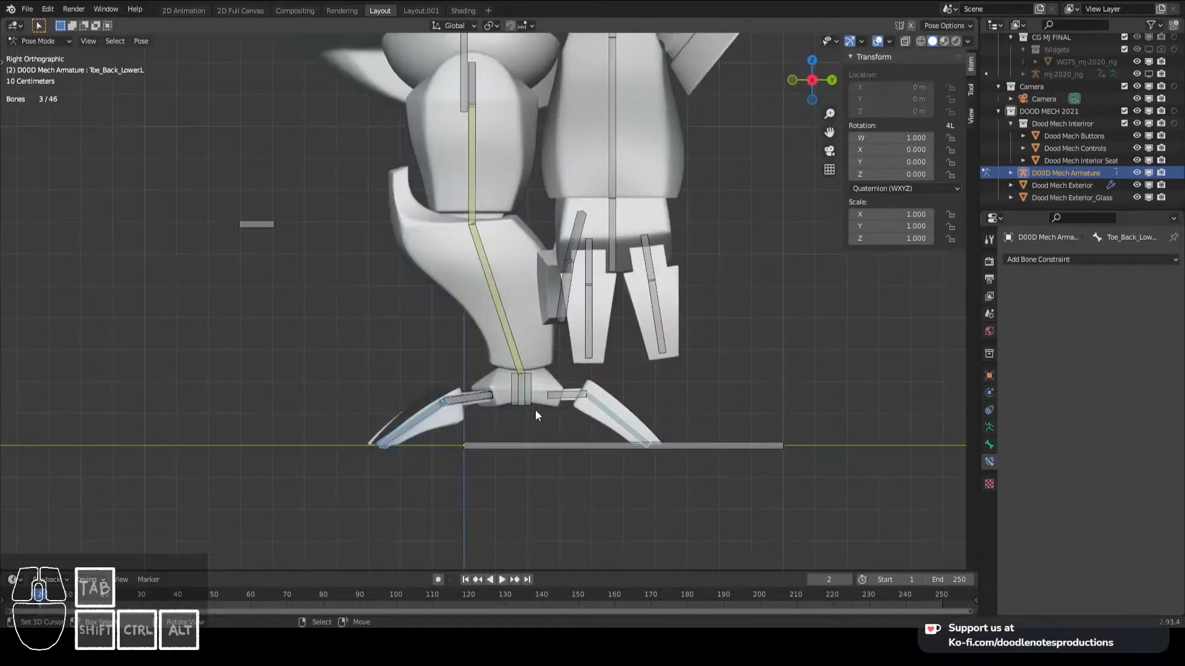
key(Tab)
shift+middle_drag(547, 404, 482, 428)
key(alt+a)
click(388, 405)
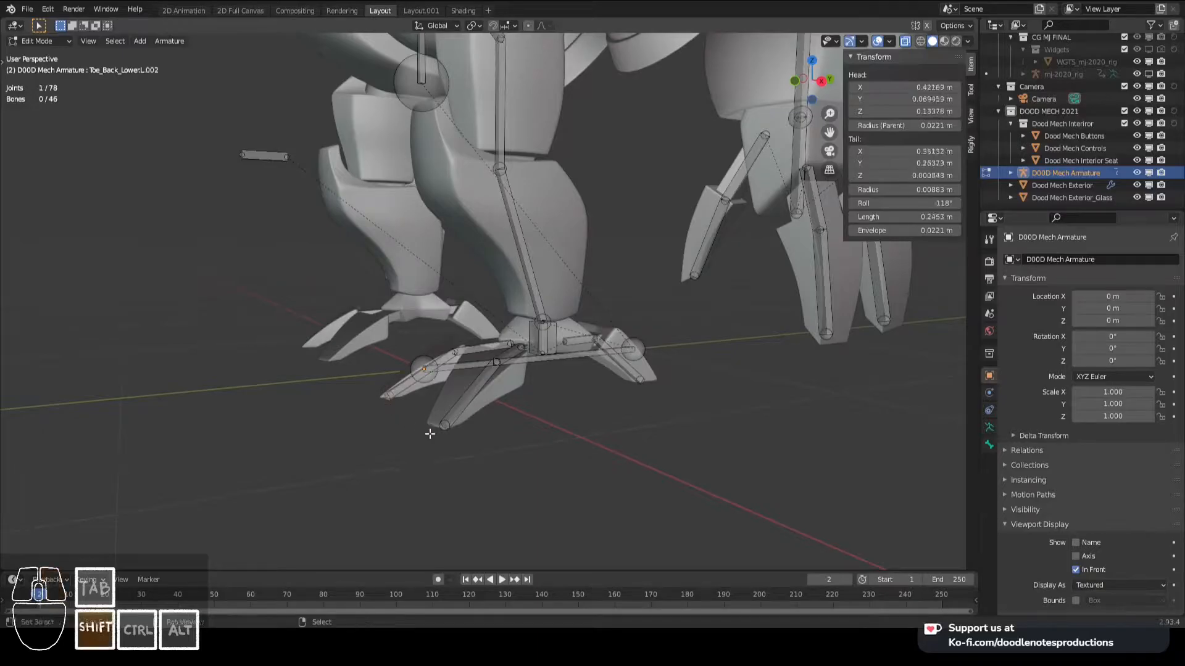
key(KP_3)
key(e)
key(z)
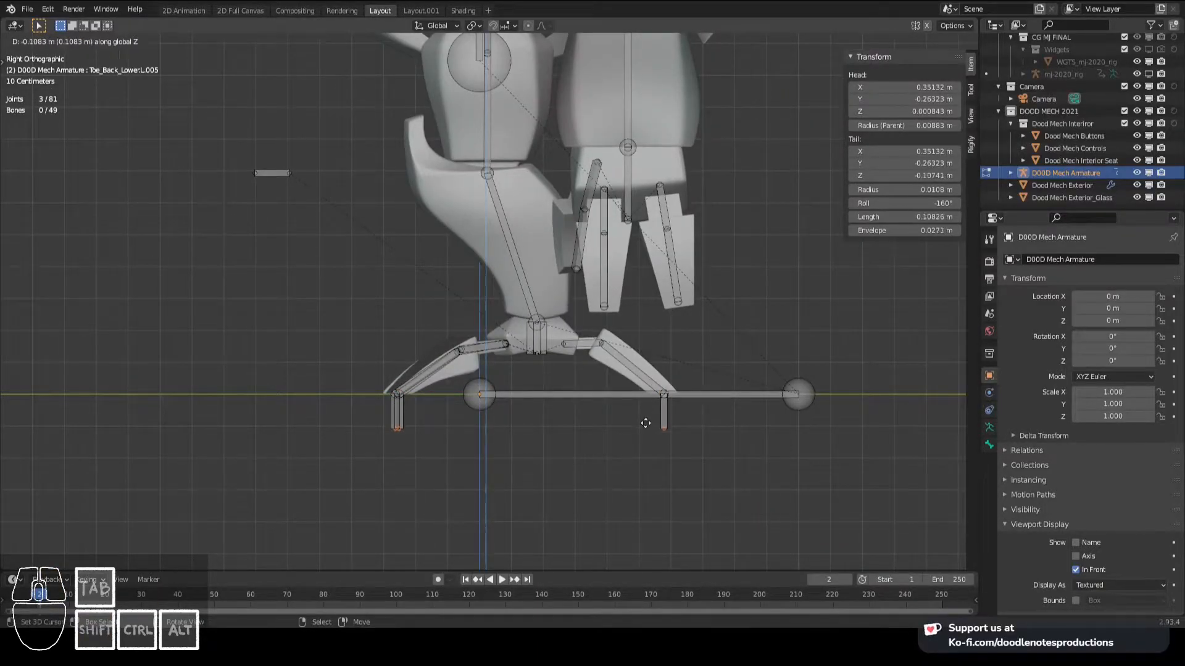
click(645, 417)
- Parent the three new toe-tip bones to the MAIN bone with Keep Offset
mouse_move(356, 418)
middle_down()
mouse_move(450, 405)
mouse_move(426, 428)
middle_up()
key(alt+a)
key(c)
scroll(405, 439, up, 4)
right_click(402, 451)
right_click(400, 423)
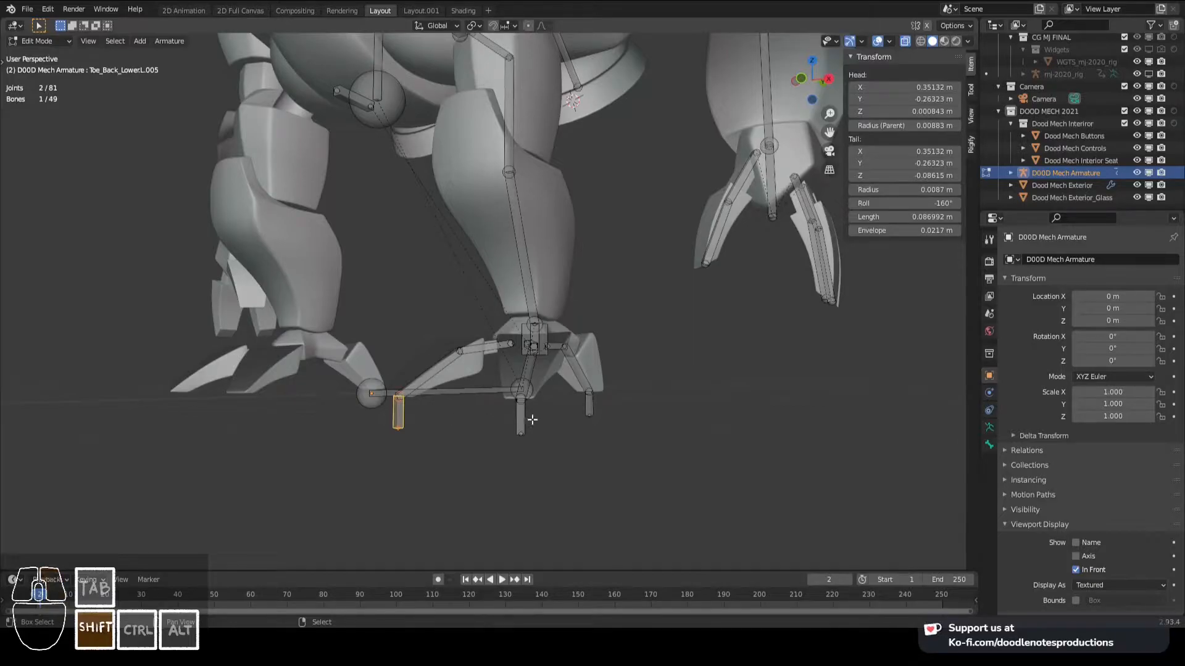
shift+right_click(461, 391)
key(ctrl+p)
click(460, 392)
scroll(460, 392, down, 5)
middle_drag(461, 341, 457, 373)
scroll(457, 372, up, 4)
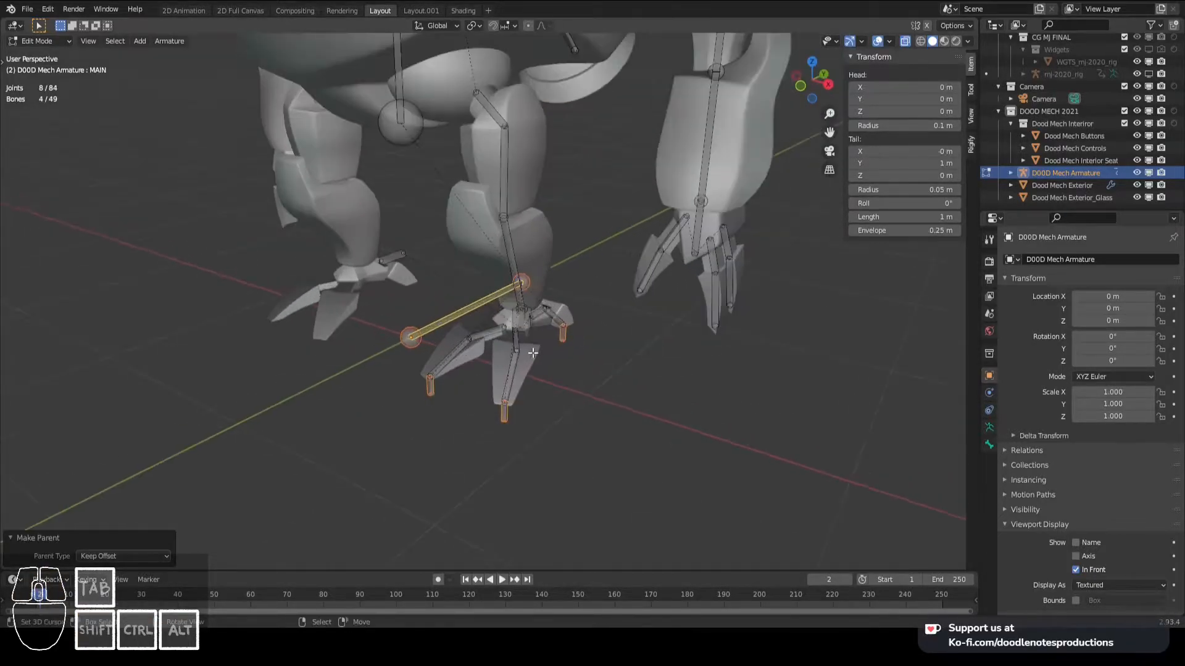
- In Pose Mode, rename the outer front toe's tip bone Toe_Back_Lower.L.004 as Toe_Back_Lower_IK.L
key(Tab)
right_click(534, 327)
middle_drag(535, 327, 531, 399)
scroll(532, 399, up, 3)
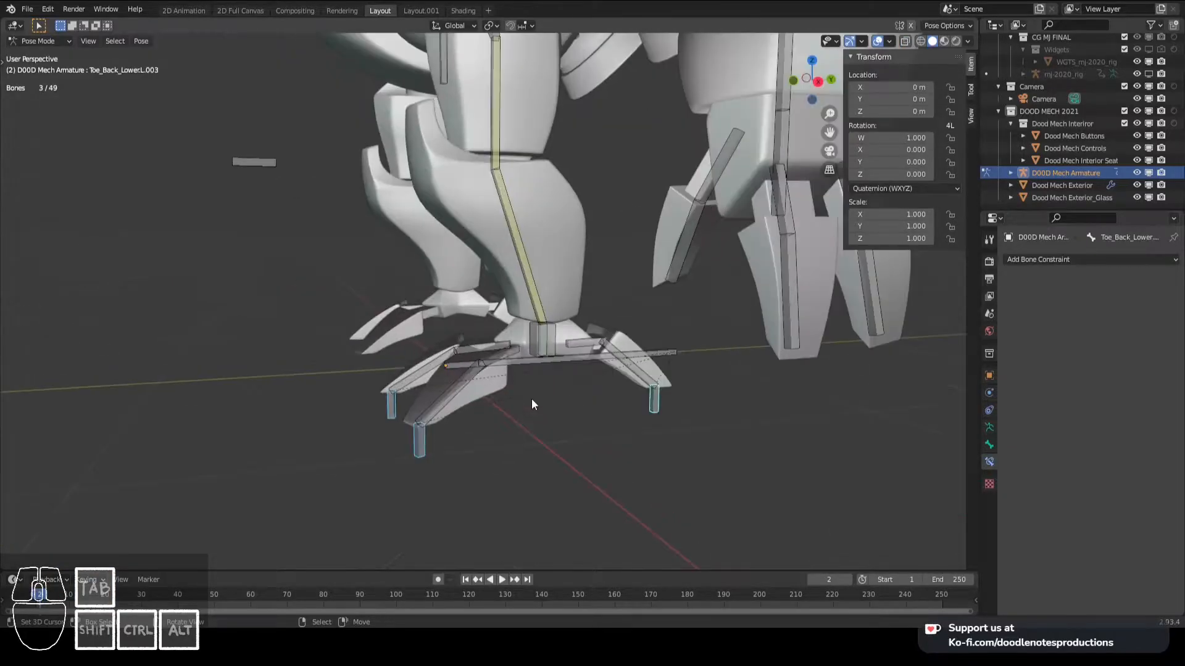
right_click(422, 446)
key(F2)
click(432, 446)
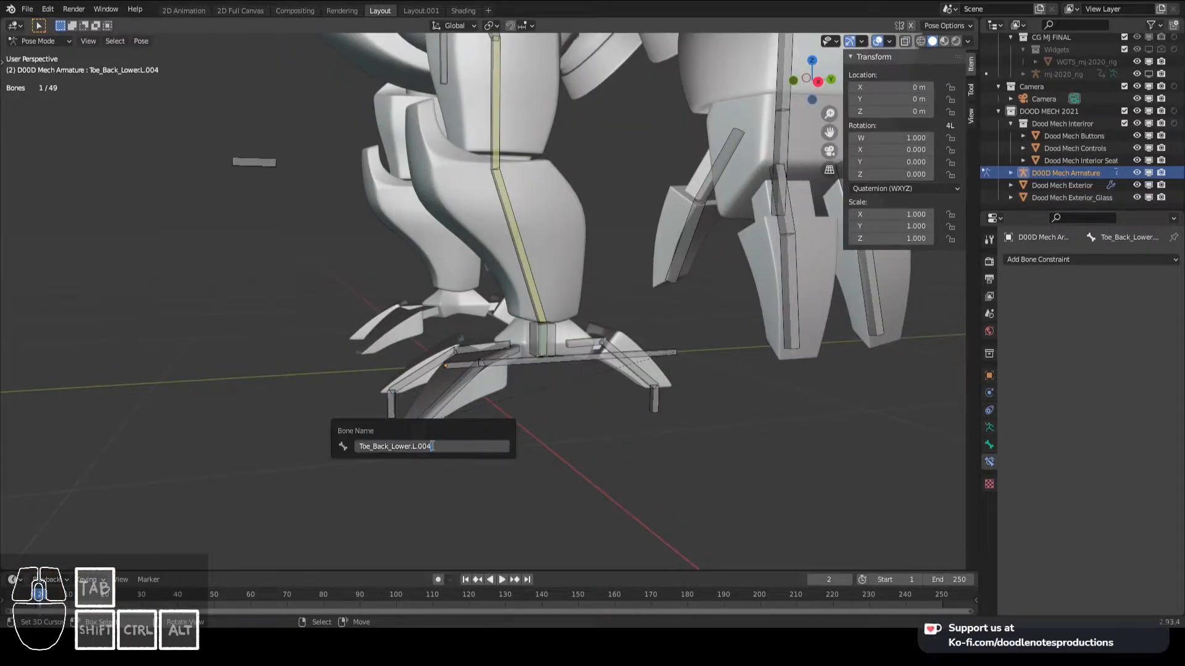
key(BackSpace)
key(BackSpace)
key(BackSpace)
key(BackSpace)
key(Left)
key(Left)
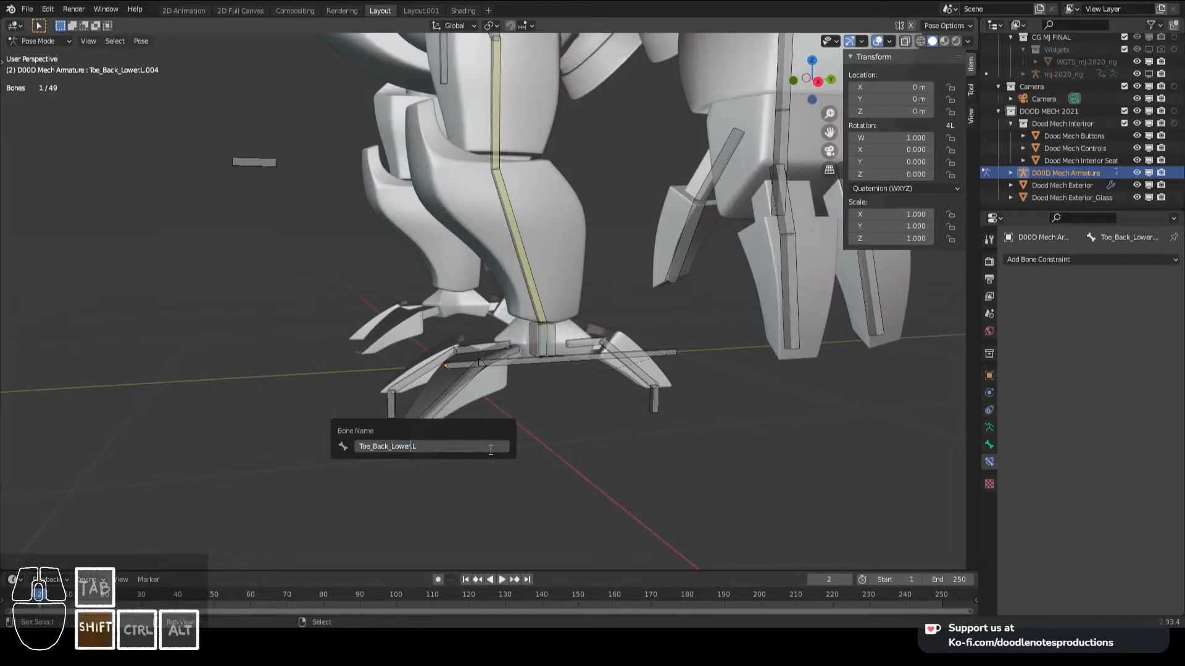
key(Return)
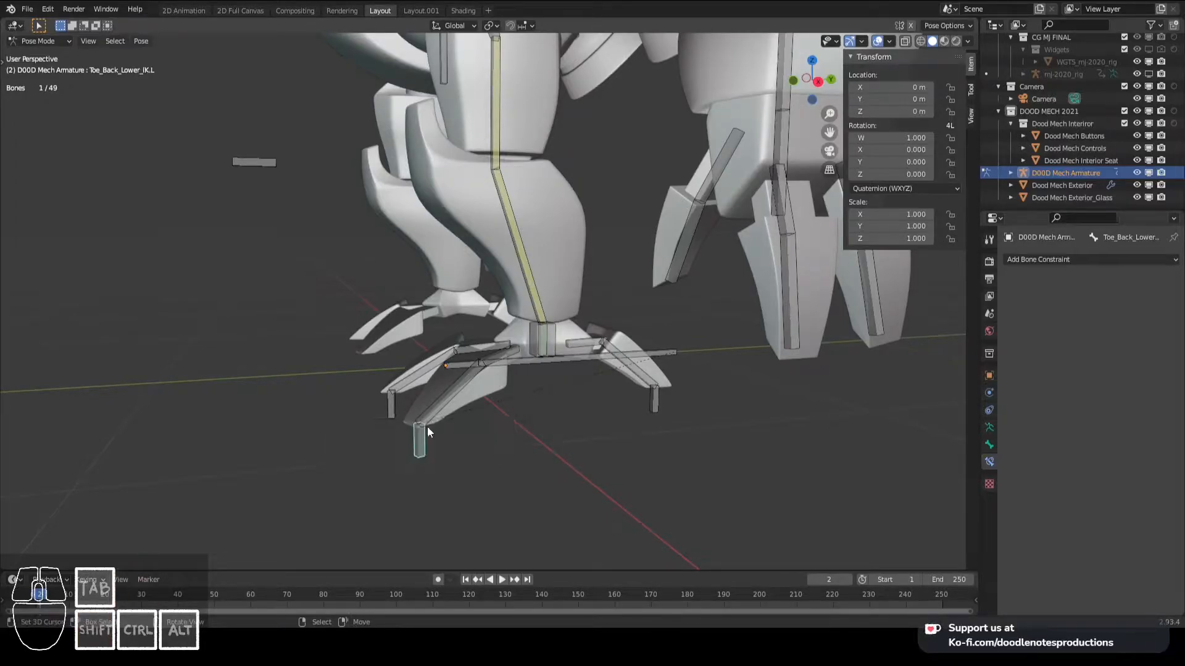
- Rename the outer front toe's lower bone Toe_Back_Lower.L.001 as Toe1_Front_Lower.L
click(426, 421)
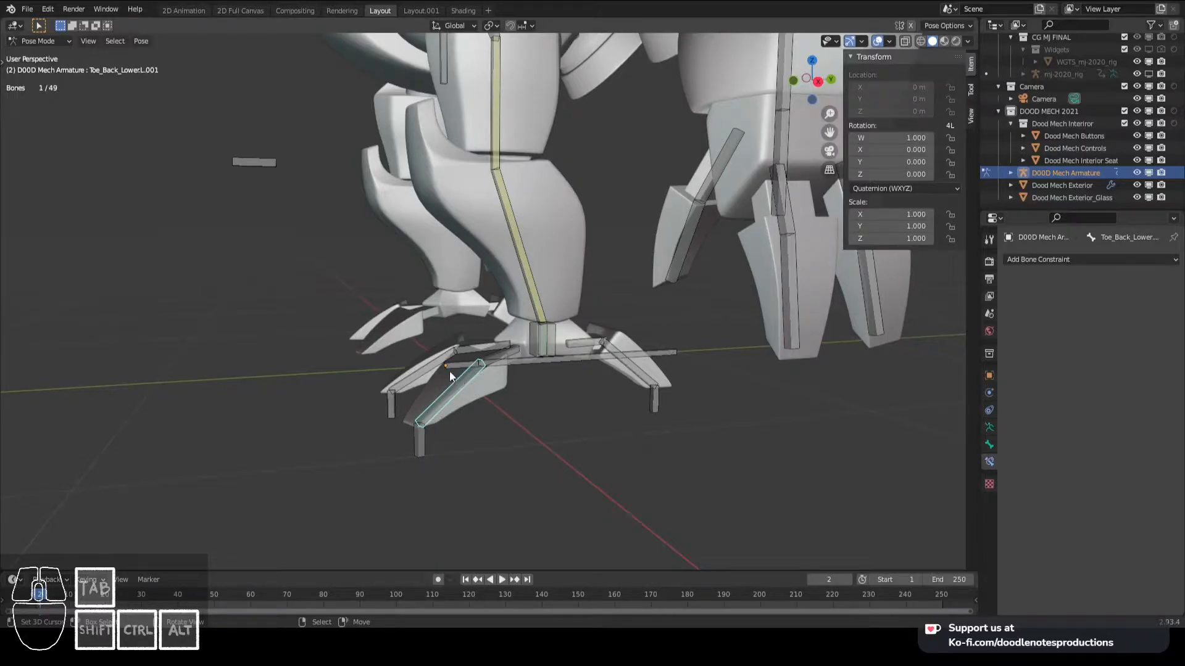
key(F2)
key(Escape)
key(F2)
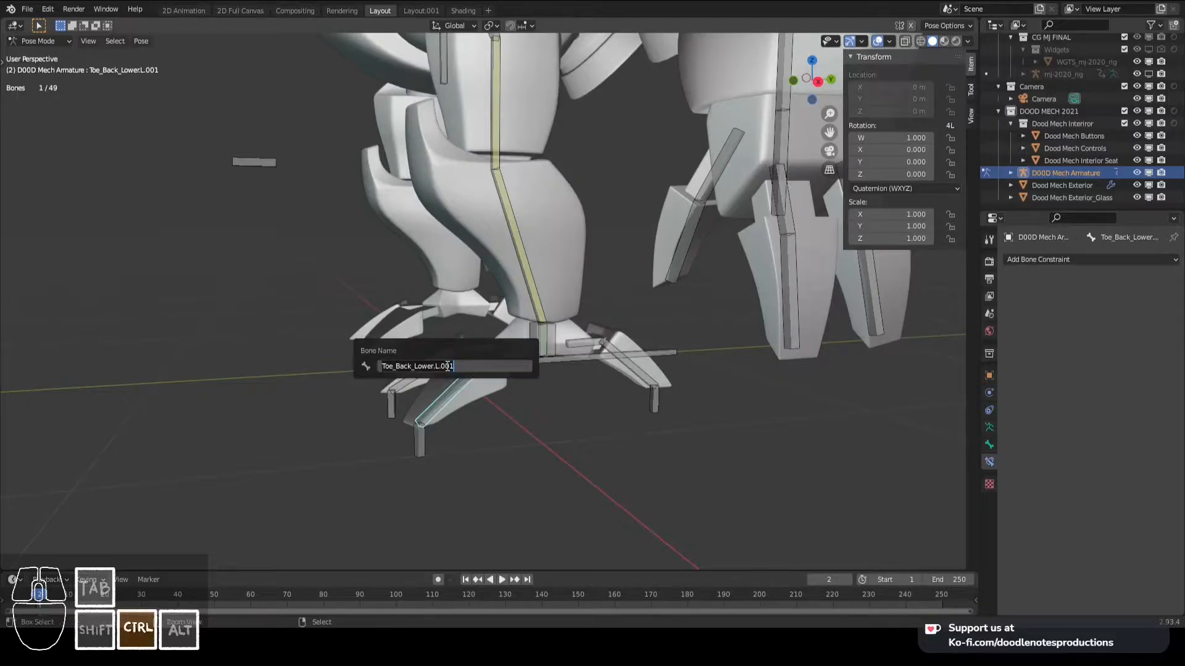
text(Toe1_Front_Upper.L)
key(Left)
key(Left)
key(Left)
key(Left)
key(Left)
key(Left)
key(Left)
key(Left)
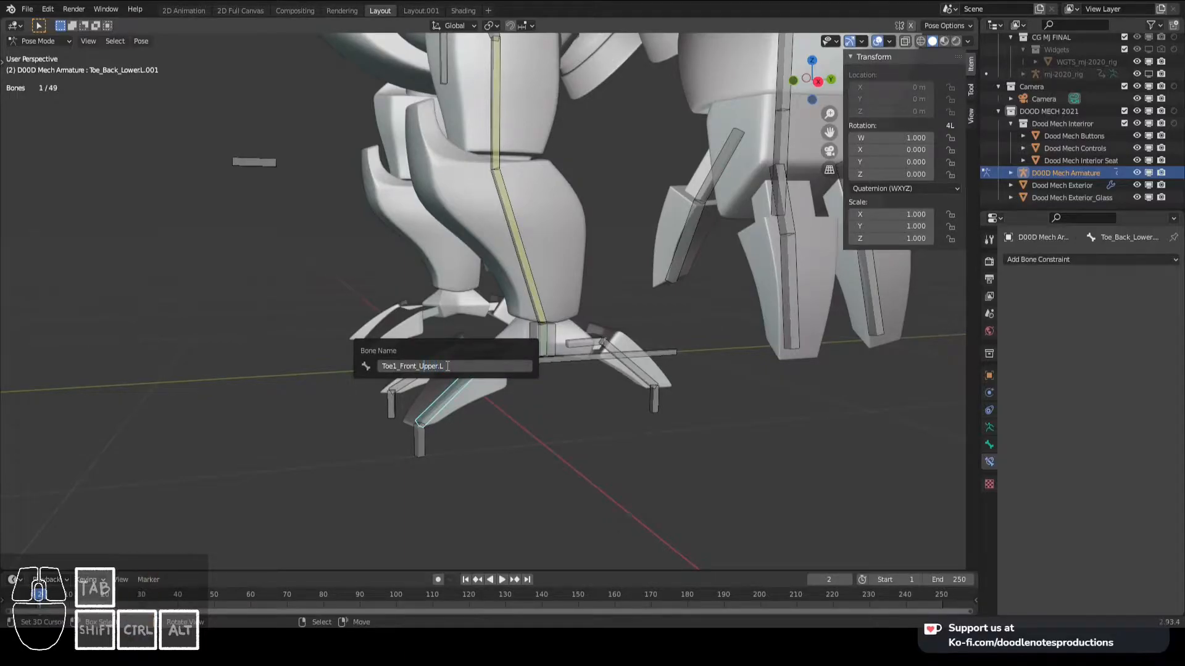
key(Left)
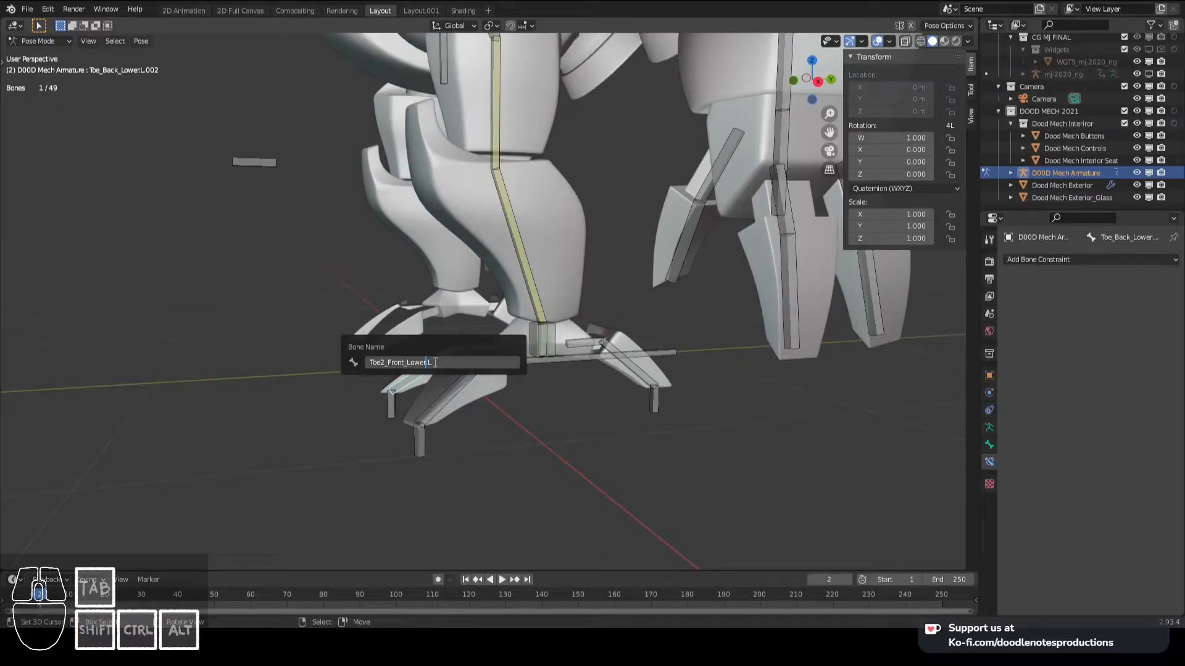
key(Return)
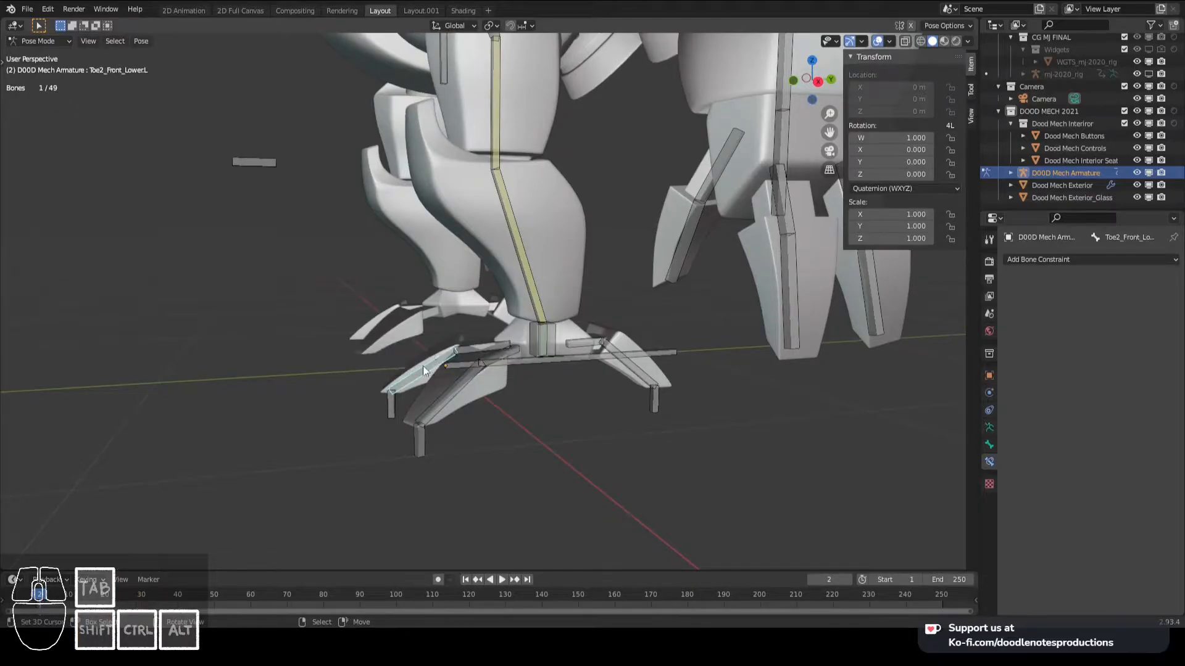
- Rename the inner front toe's tip bone Toe_Back_Lower.L.005 as Toe2_Front_IK.L and save the file
click(393, 404)
key(F2)
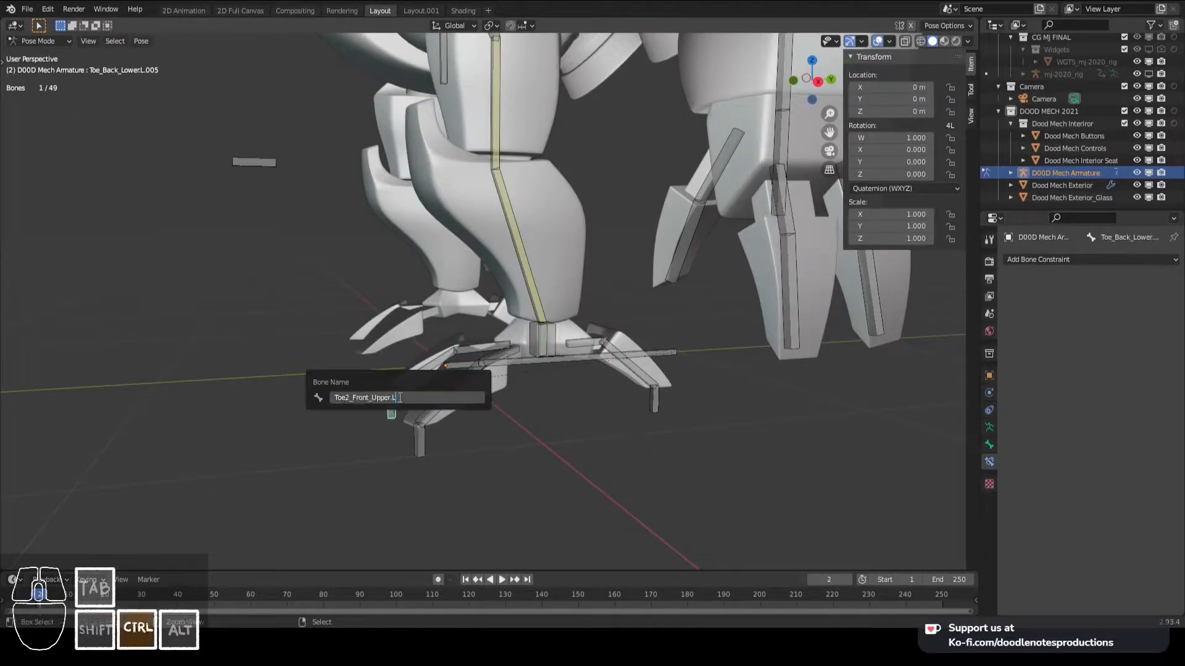
key(Left)
key(Right)
key(Right)
key(shift+Left)
key(shift+Left)
key(shift+Left)
key(shift+Left)
key(shift+Left)
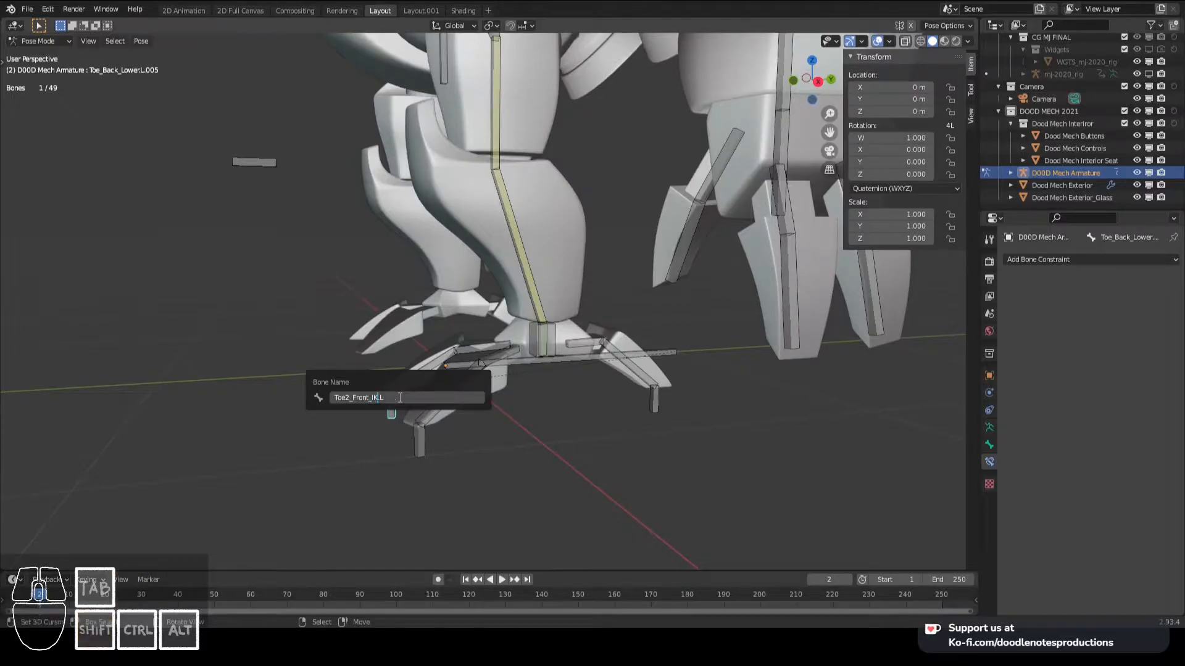
key(Return)
key(ctrl+s)
- Add an Inverse Kinematics constraint to Toe2_Front_Lower.L targeting Toe2_Front_IK.L, and limit its chain length to the toe's bones
shift+middle_drag(557, 361, 495, 324)
scroll(421, 363, down, 4)
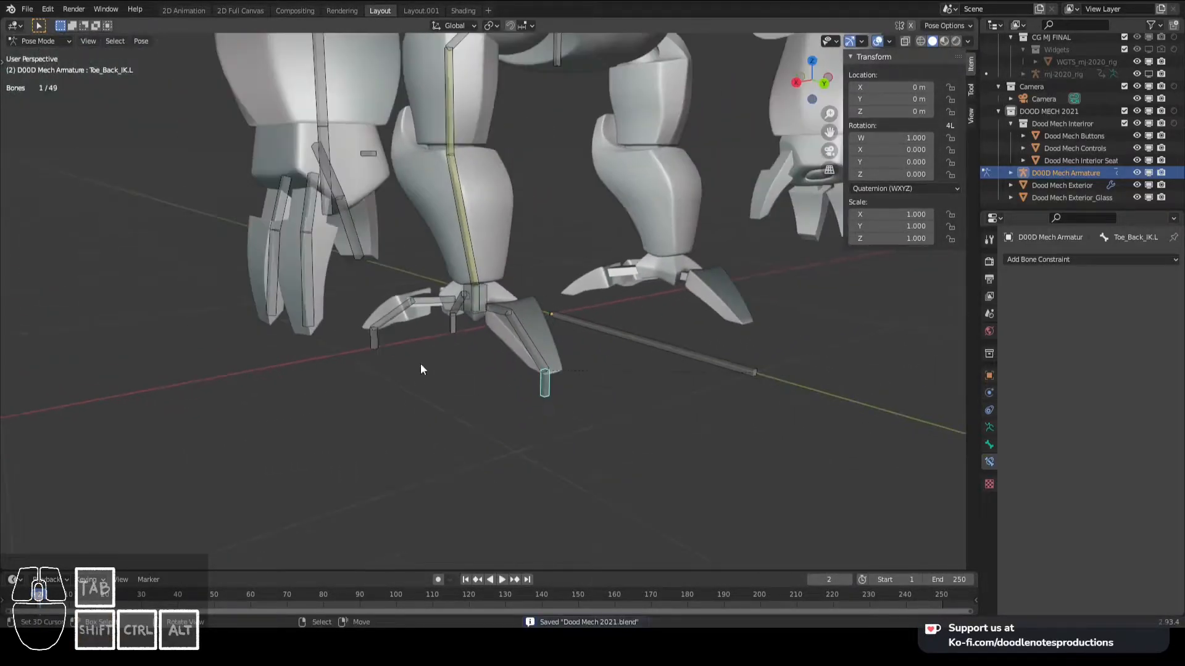
middle_drag(421, 363, 475, 394)
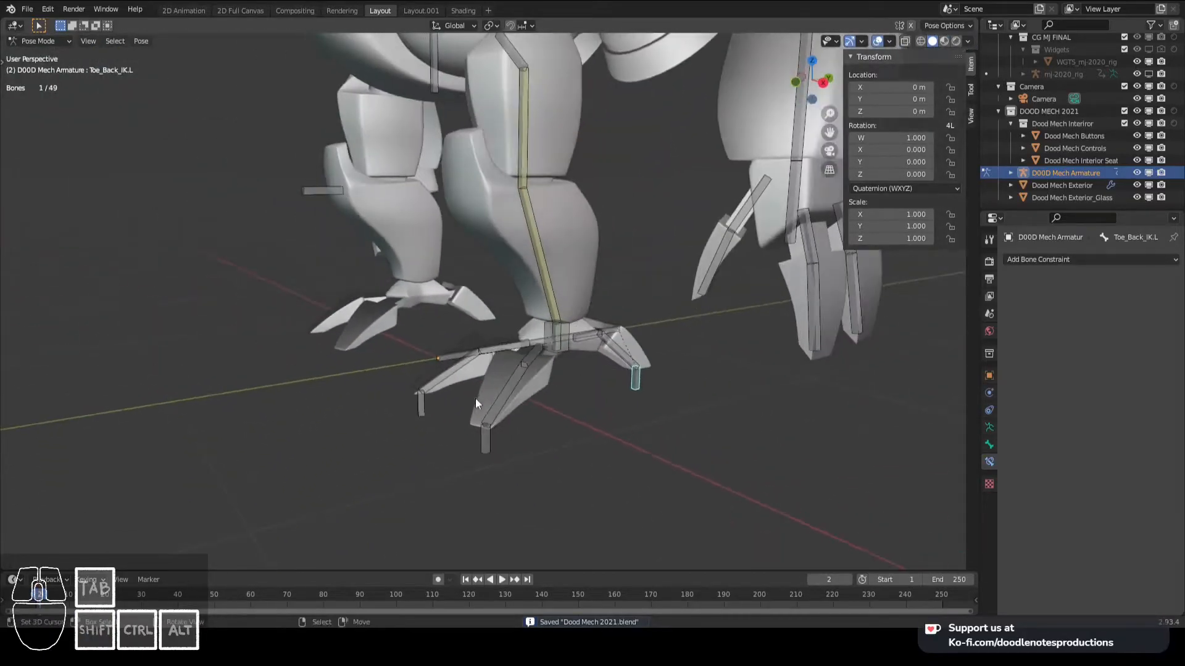
shift+click(426, 411)
key(shift+ctrl+c)
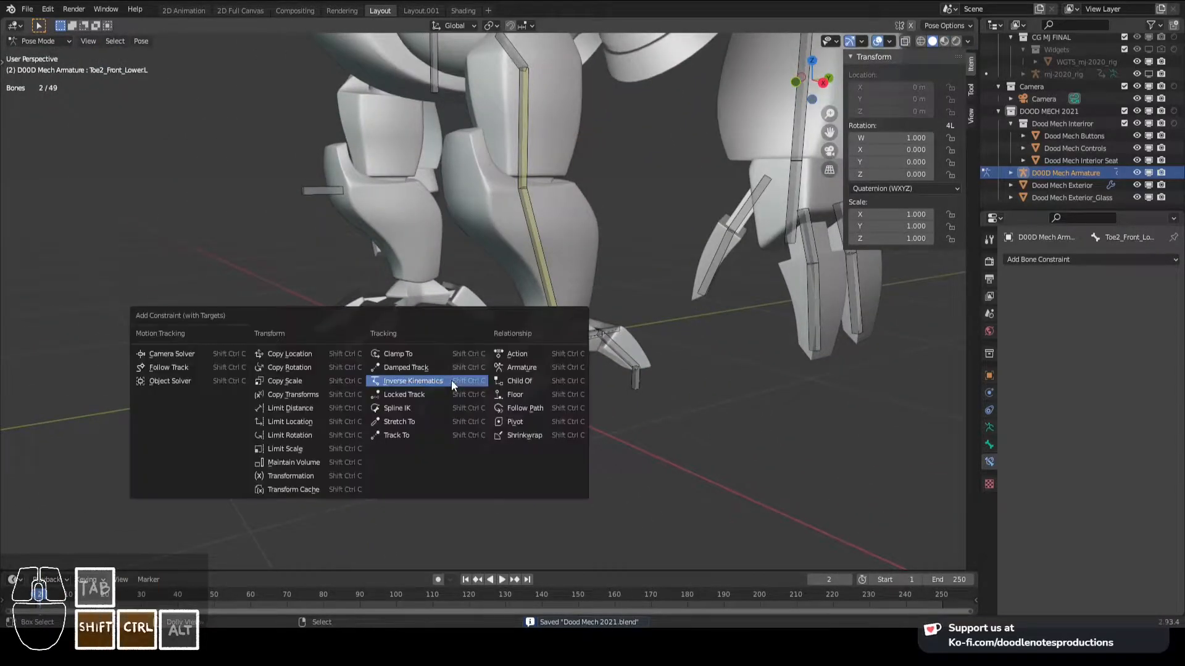
click(450, 381)
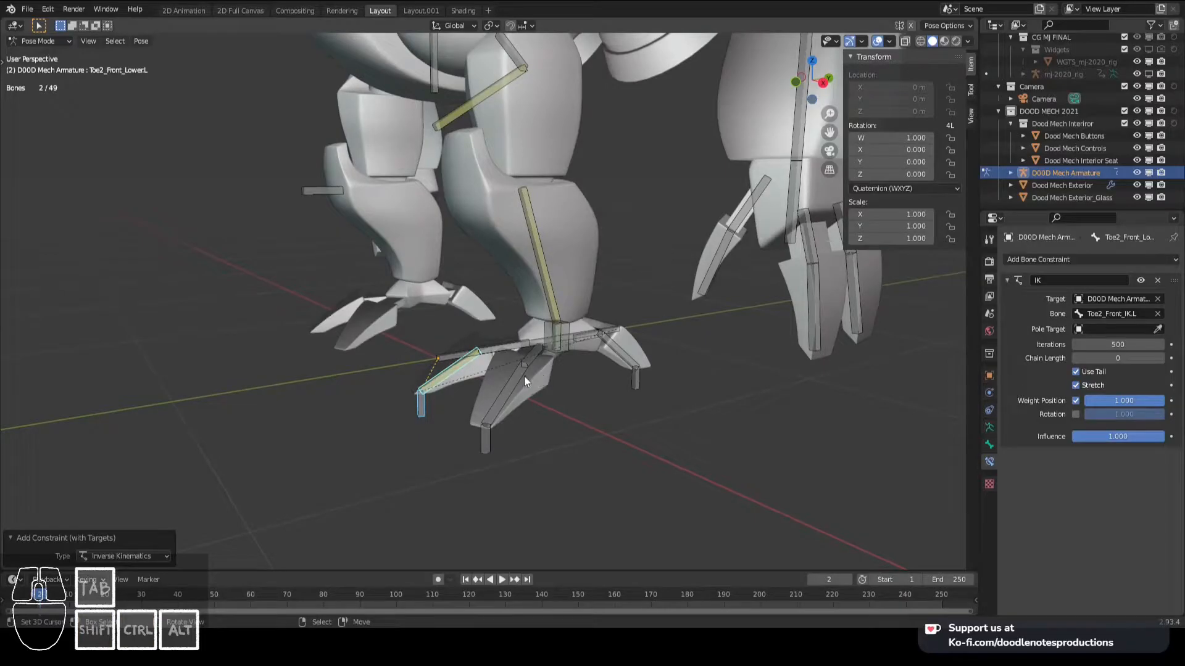
click(1162, 359)
- Try moving Toe2_Front_IK.L to examine how the inner front toe follows
click(421, 403)
key(g)
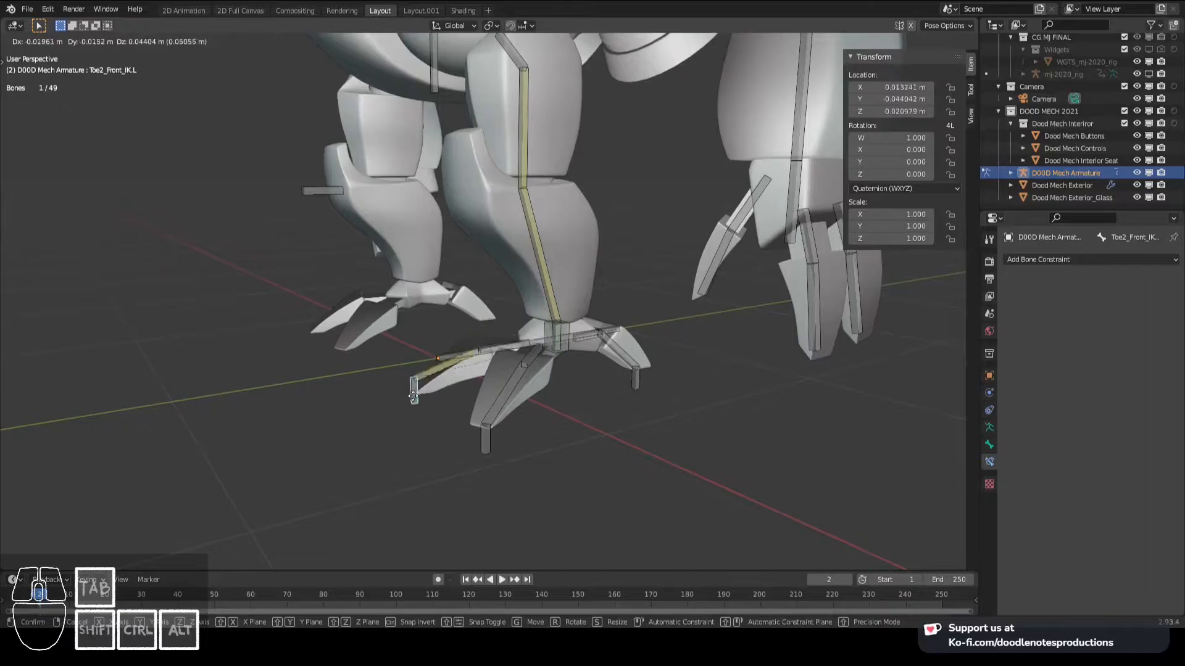
right_click(422, 395)
- Add an Inverse Kinematics constraint to Toe1_Front_Lower.L targeting Toe1_Front_IK.L, and limit its chain length to the toe's bones
click(485, 439)
shift+click(503, 401)
key(ctrl+shift+c)
click(501, 404)
click(1162, 358)
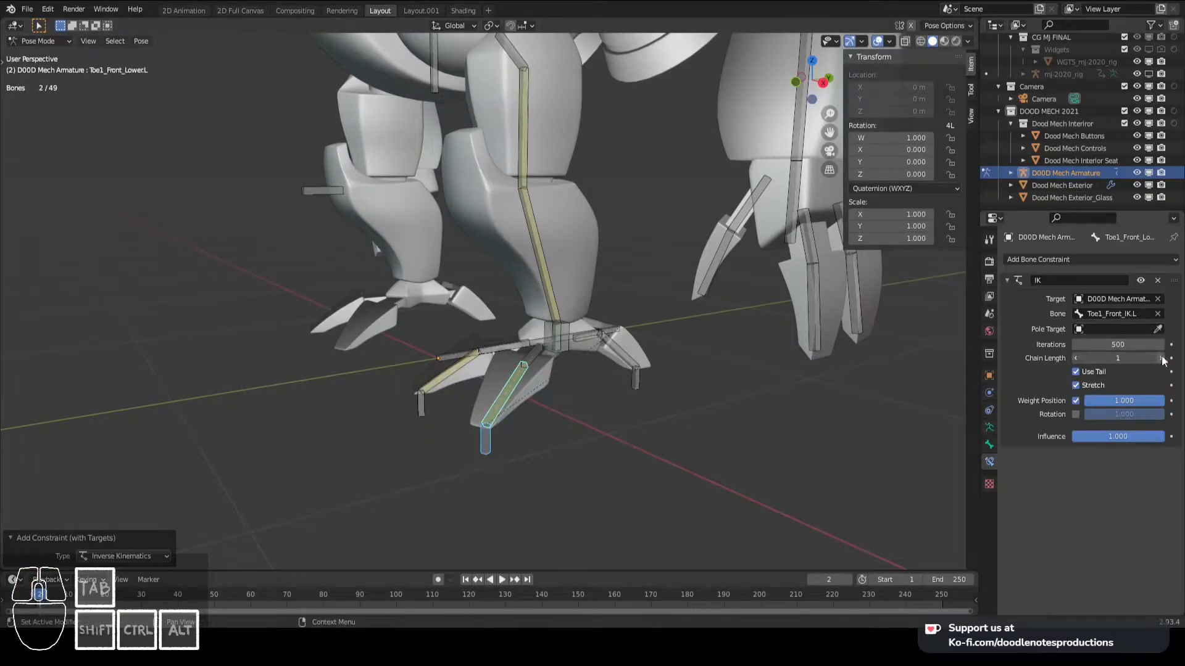
- Add an Inverse Kinematics constraint to Toe_Back_Lower.L targeting Toe_Back_IK.L, and limit its chain length to the toe's bones
middle_drag(592, 387, 569, 384)
right_click(650, 400)
shift+click(630, 365)
key(ctrl+shift+c)
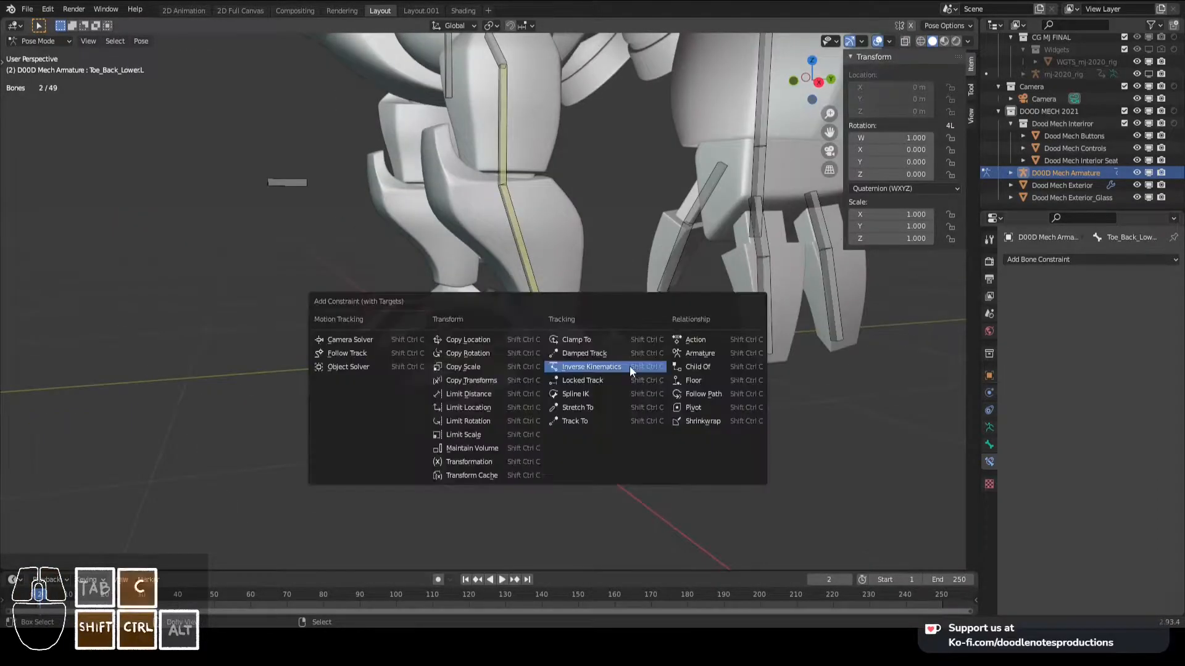
click(629, 365)
click(638, 357)
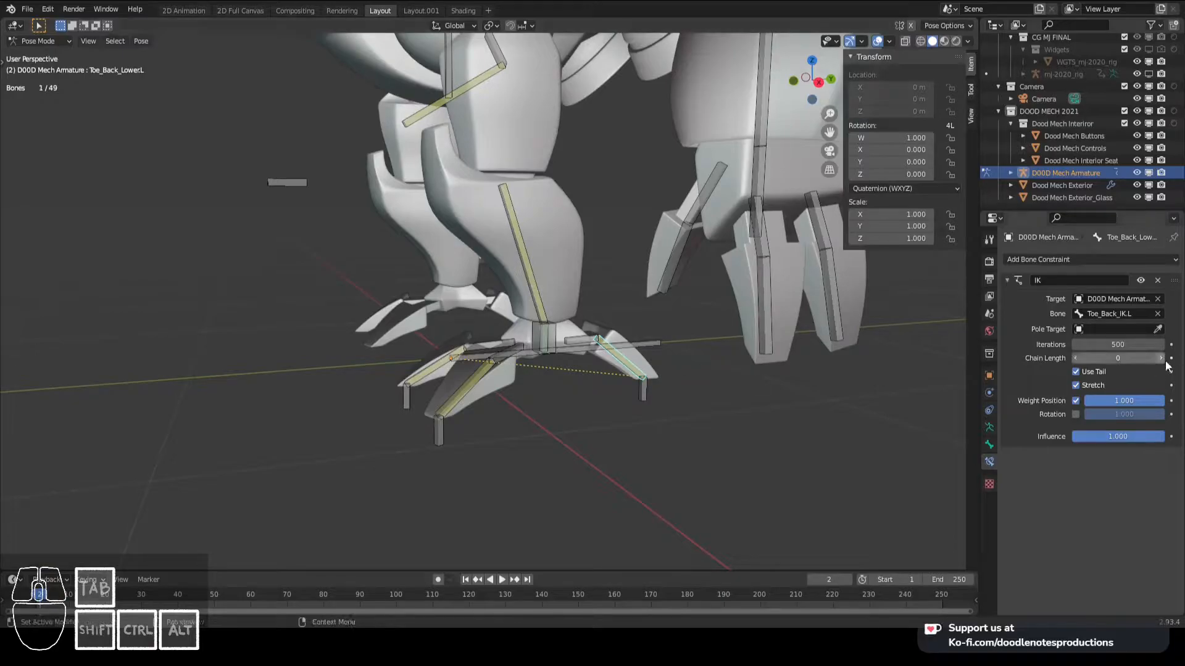
click(1161, 358)
- Try moving Feet_IK.L, also from the right orthographic view, to examine how the three toes react
middle_drag(509, 423, 513, 372)
click(517, 343)
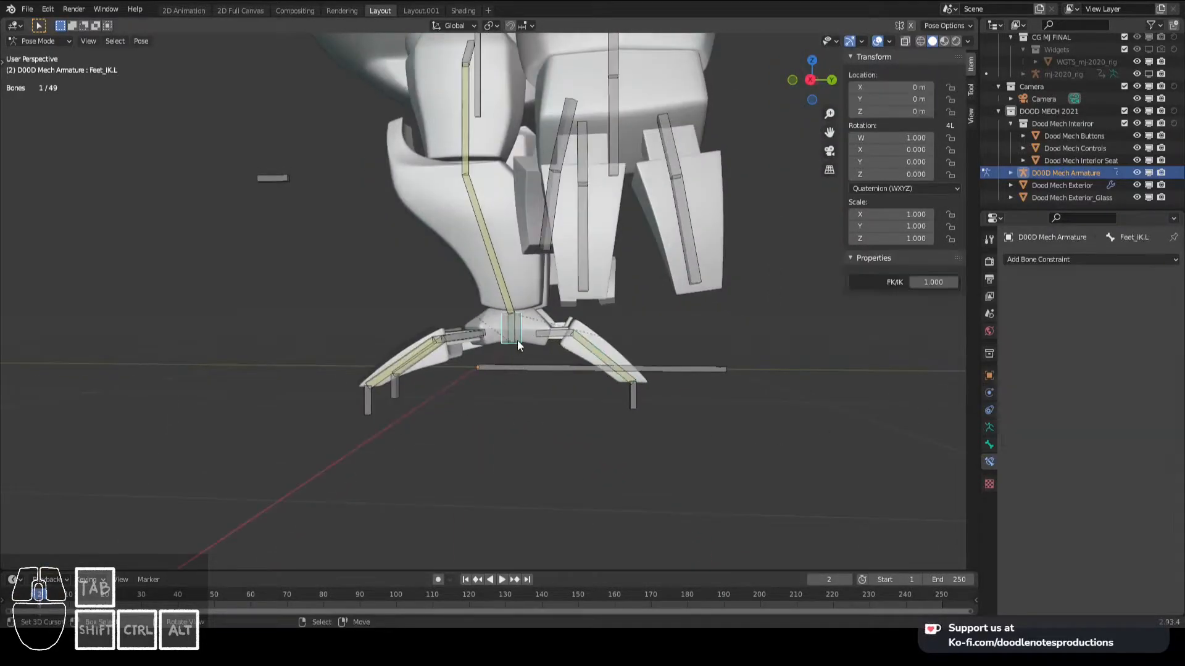
key(g)
right_click(559, 330)
key(KP_3)
key(g)
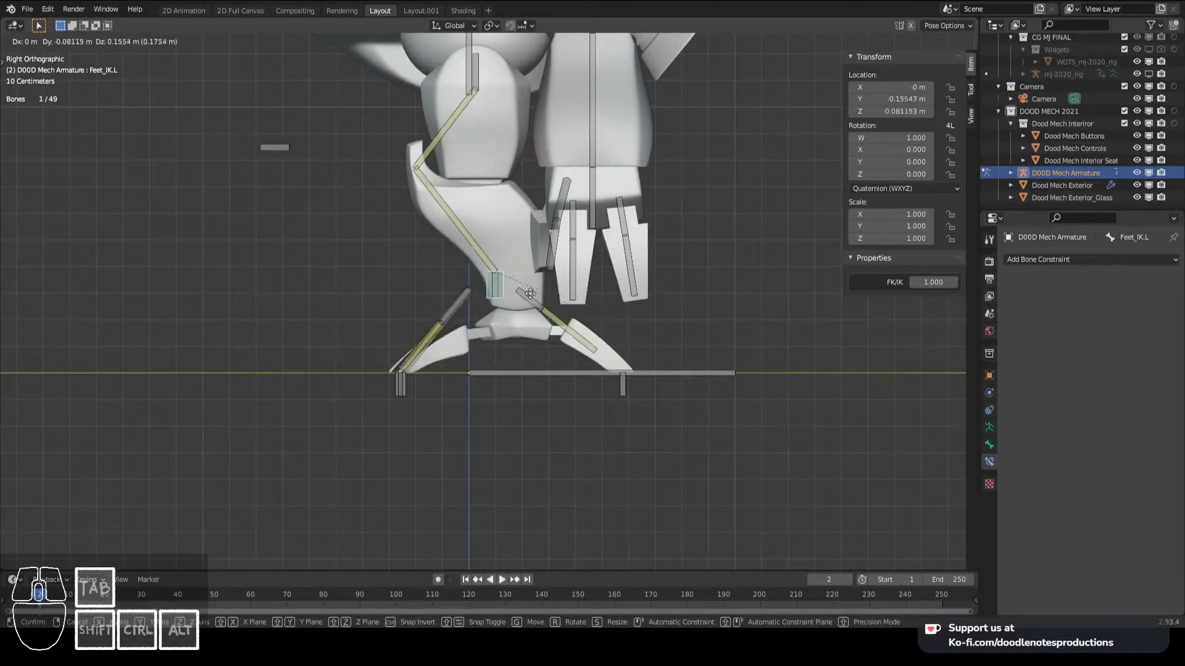
right_click(512, 330)
scroll(500, 334, down, 4)
right_click(475, 240)
scroll(488, 321, up, 2)
shift+middle_drag(493, 341, 507, 383)
scroll(513, 386, up, 1)
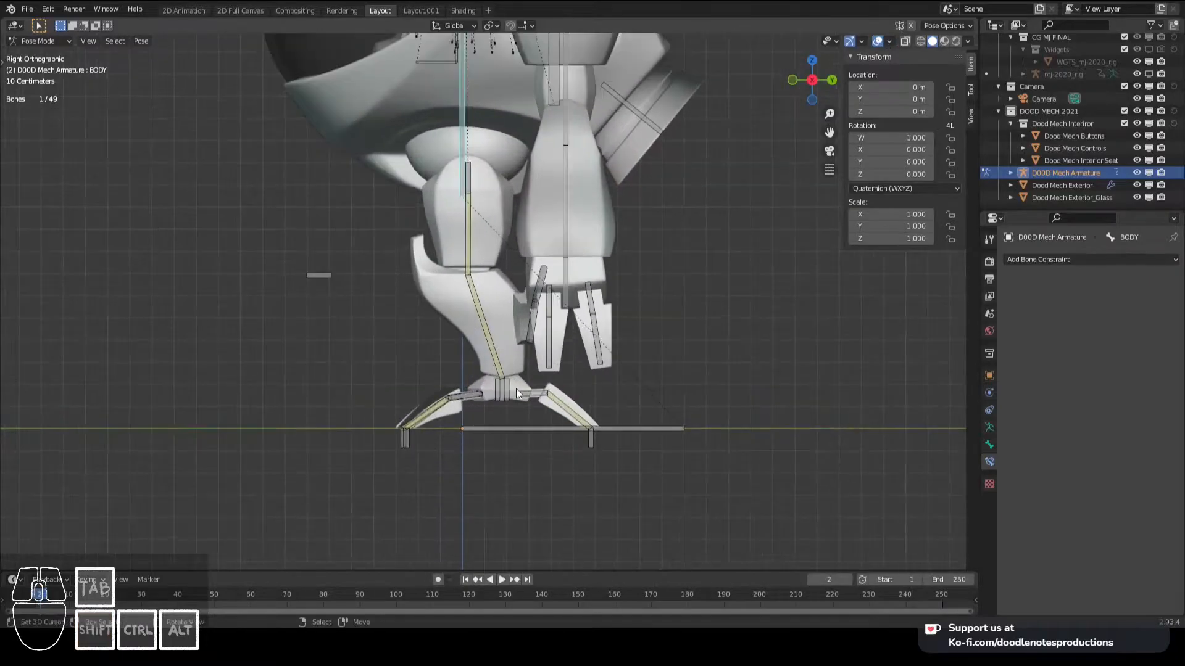
right_click(513, 387)
middle_drag(629, 452, 497, 428)
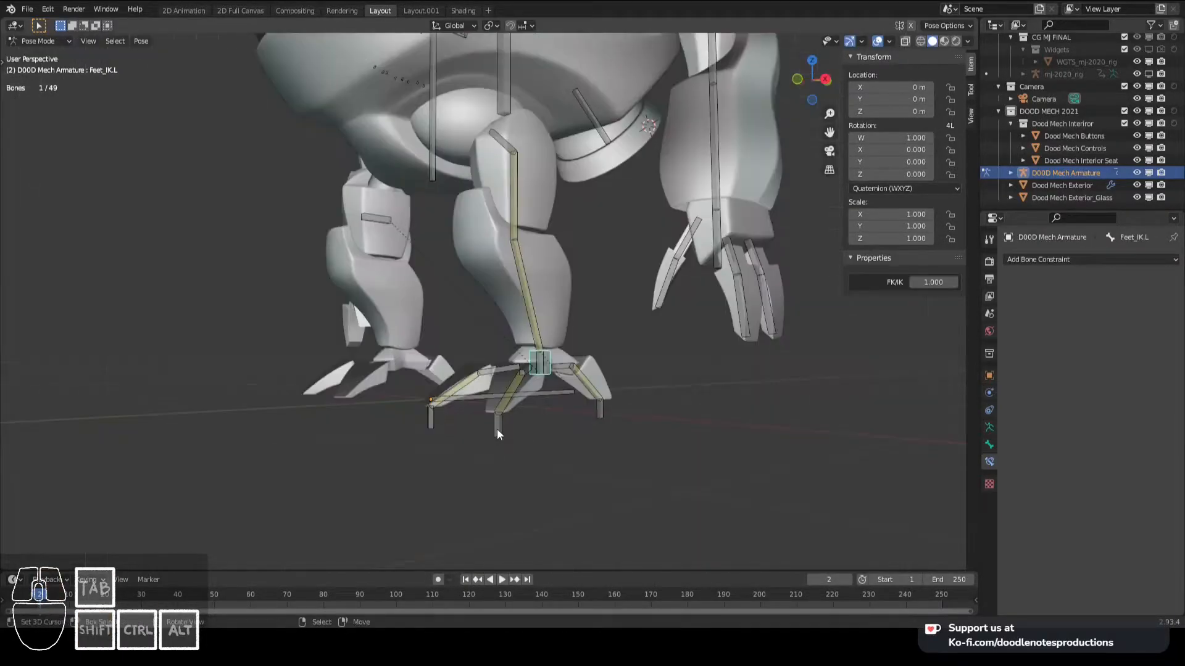
right_click(498, 427)
shift+right_click(431, 419)
shift+right_click(600, 410)
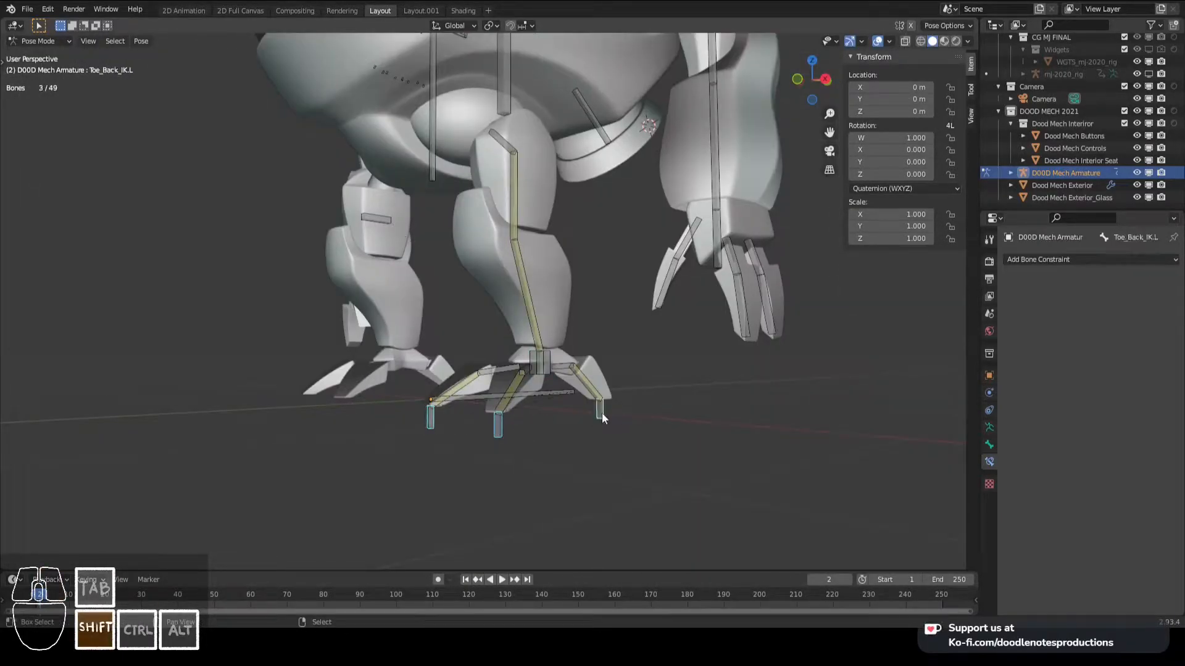
shift+right_click(552, 356)
- In Edit Mode, parent the three left toe IK bones to Feet_IK.L with Keep Offset, and return to Pose Mode
key(Tab)
right_click(552, 357)
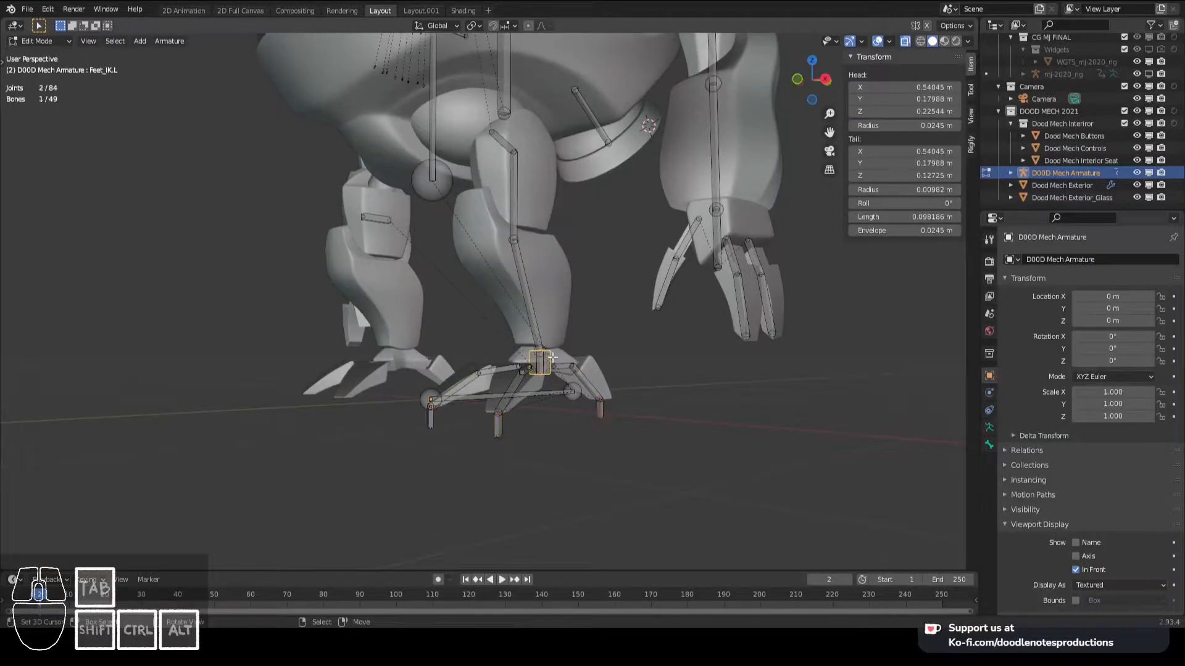
key(ctrl+p)
key(Escape)
right_click(498, 427)
right_click(434, 420)
shift+right_click(501, 426)
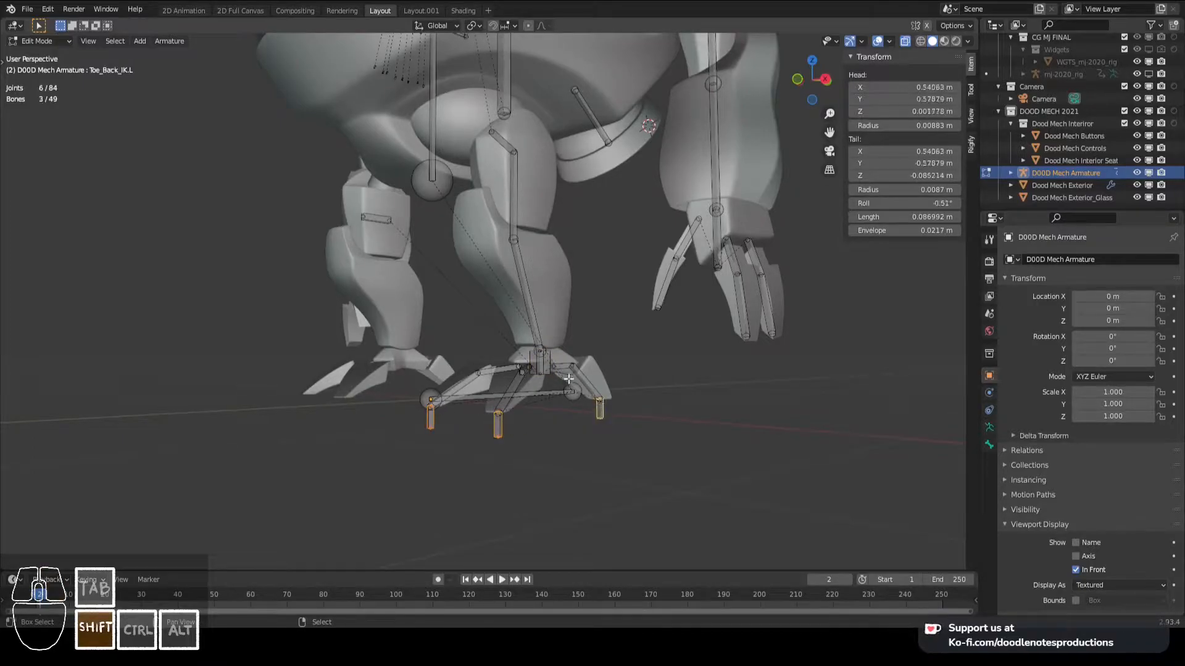
middle_drag(545, 352, 526, 377)
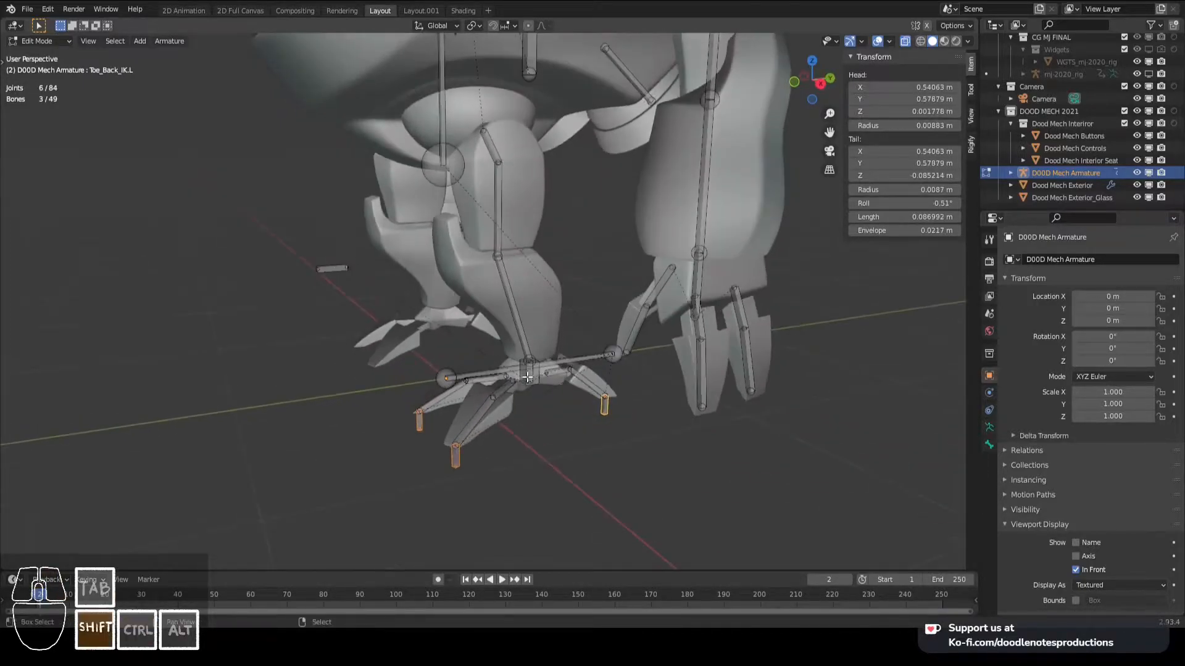
shift+right_click(538, 377)
key(ctrl+p)
click(545, 379)
key(ctrl+Tab)
- Try moving Feet_IK.L in the right orthographic view to check how the parented toe IK bones follow
key(KP_3)
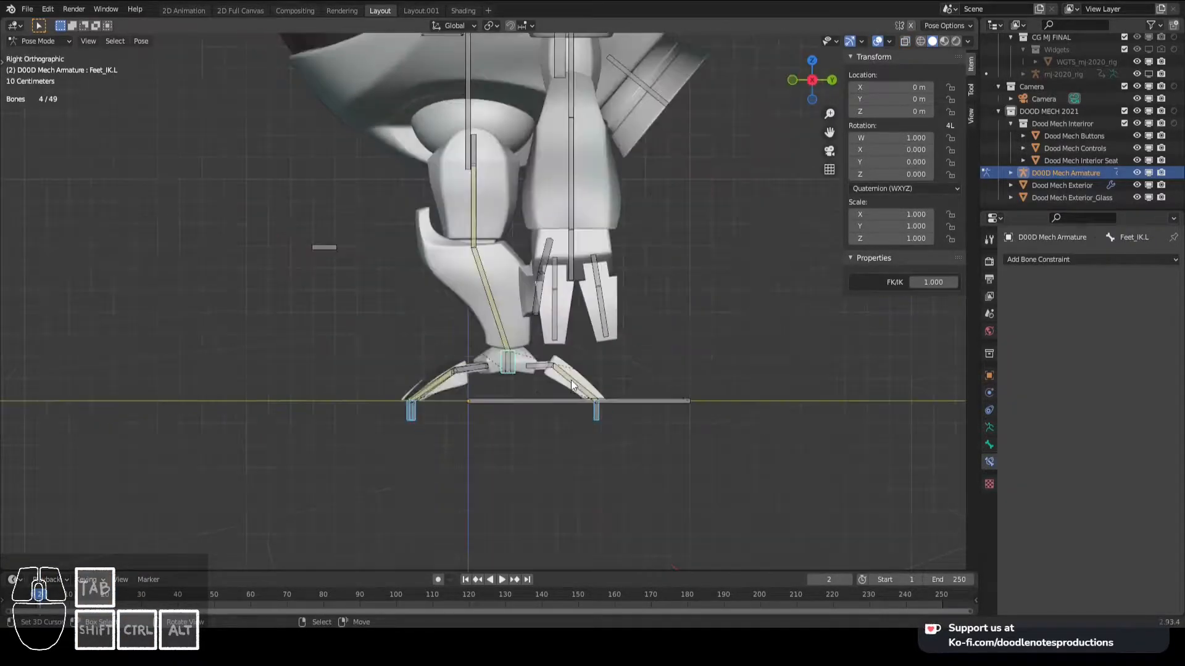
right_click(507, 363)
key(g)
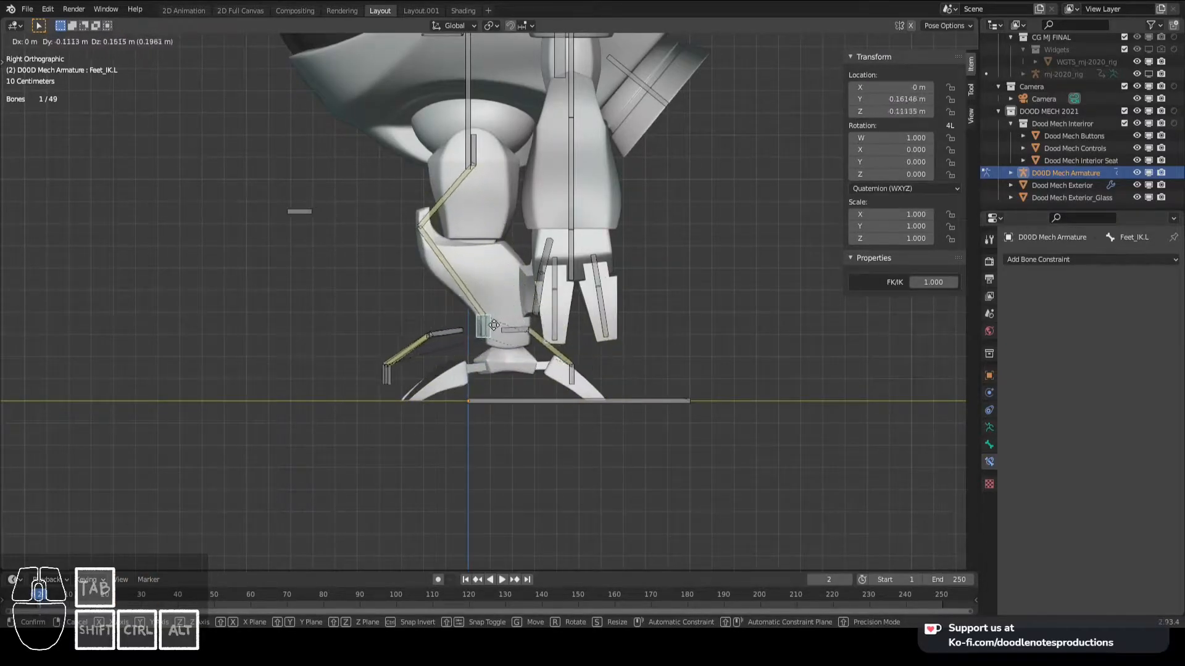
right_click(513, 380)
- Add a Limit Location constraint to Toe_Back_IK.L and try its Maximum Z limit at 0 m by moving the bone
right_click(597, 416)
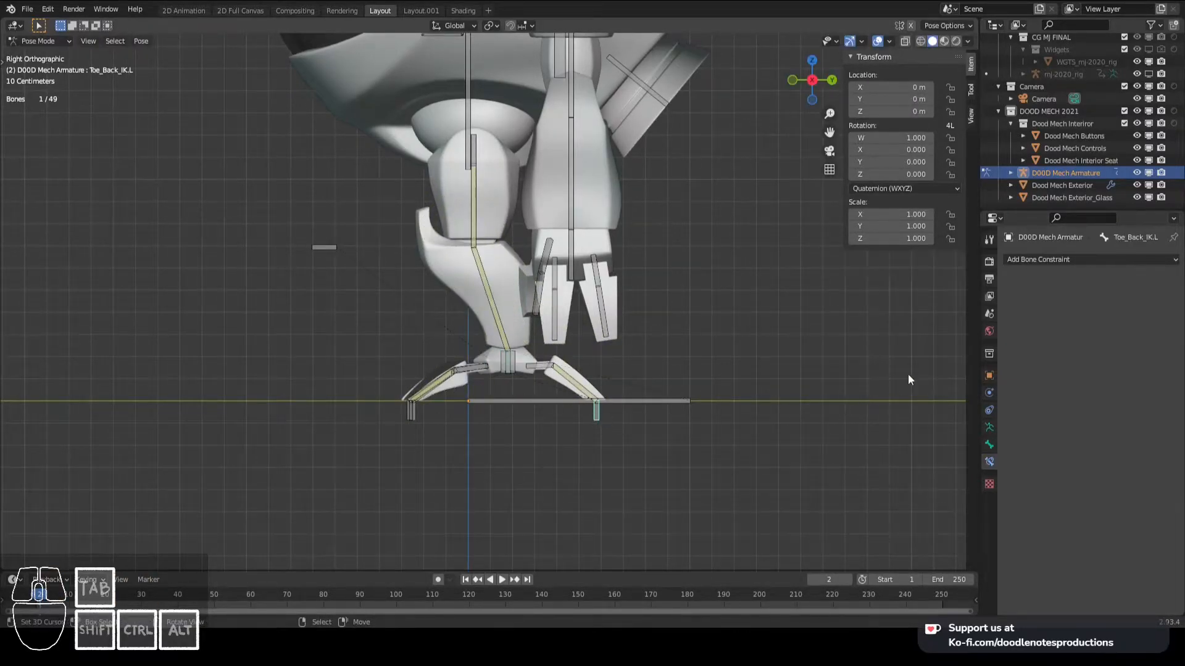
click(1015, 262)
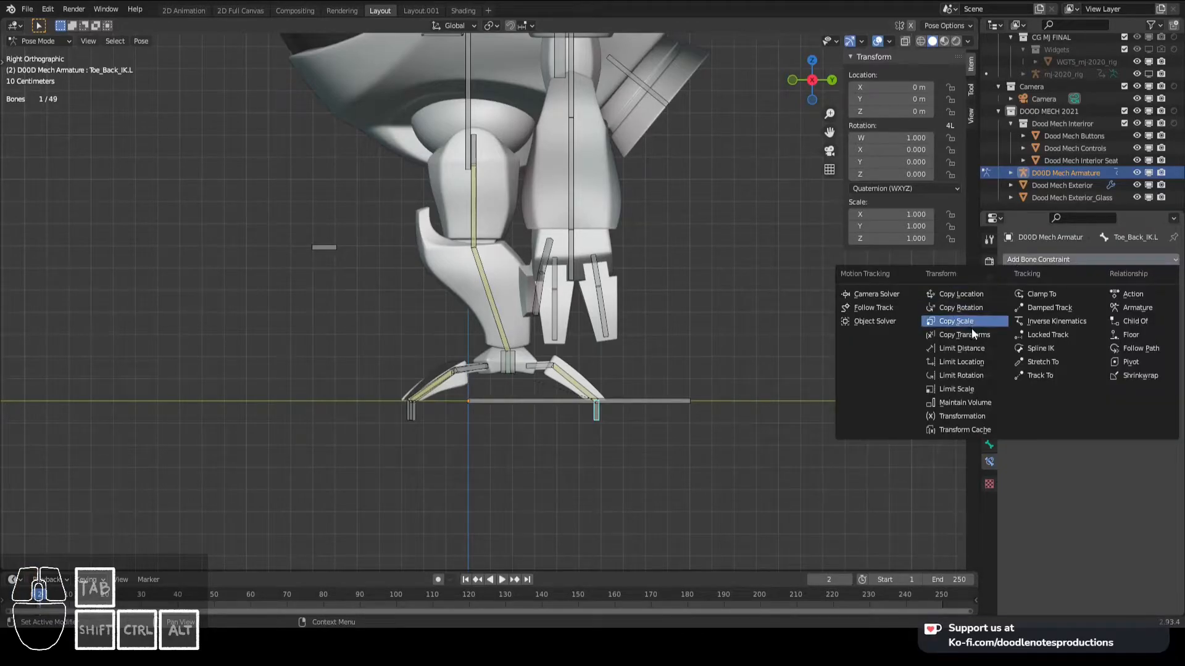
click(971, 365)
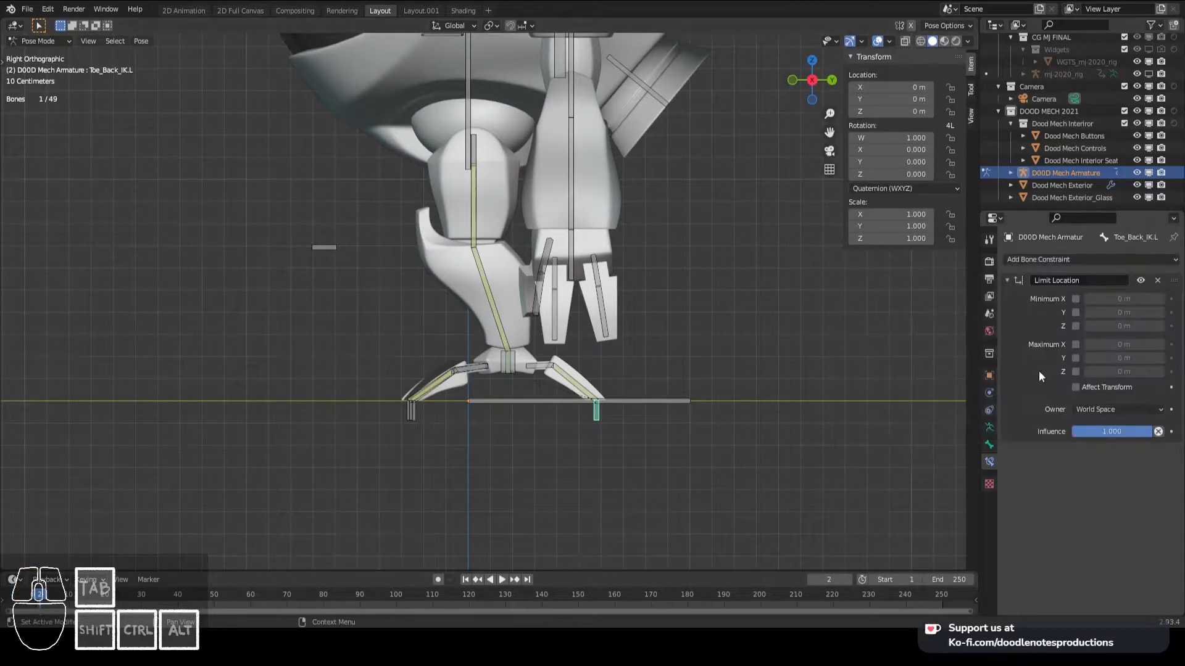
click(1077, 374)
key(g)
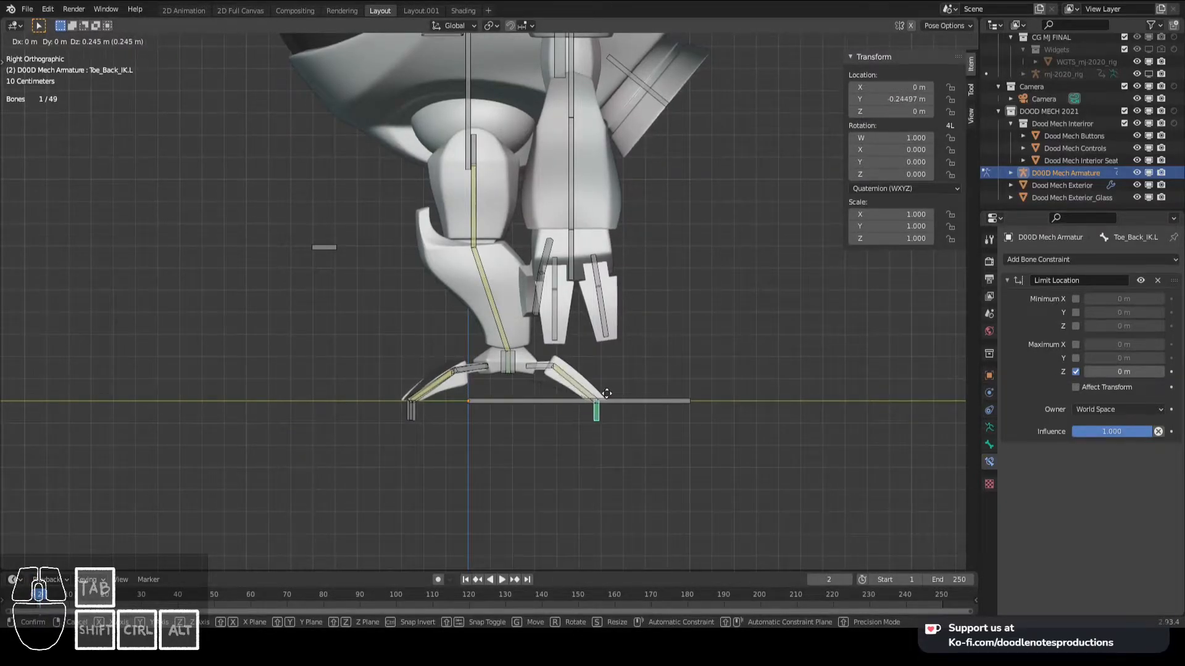
right_click(606, 394)
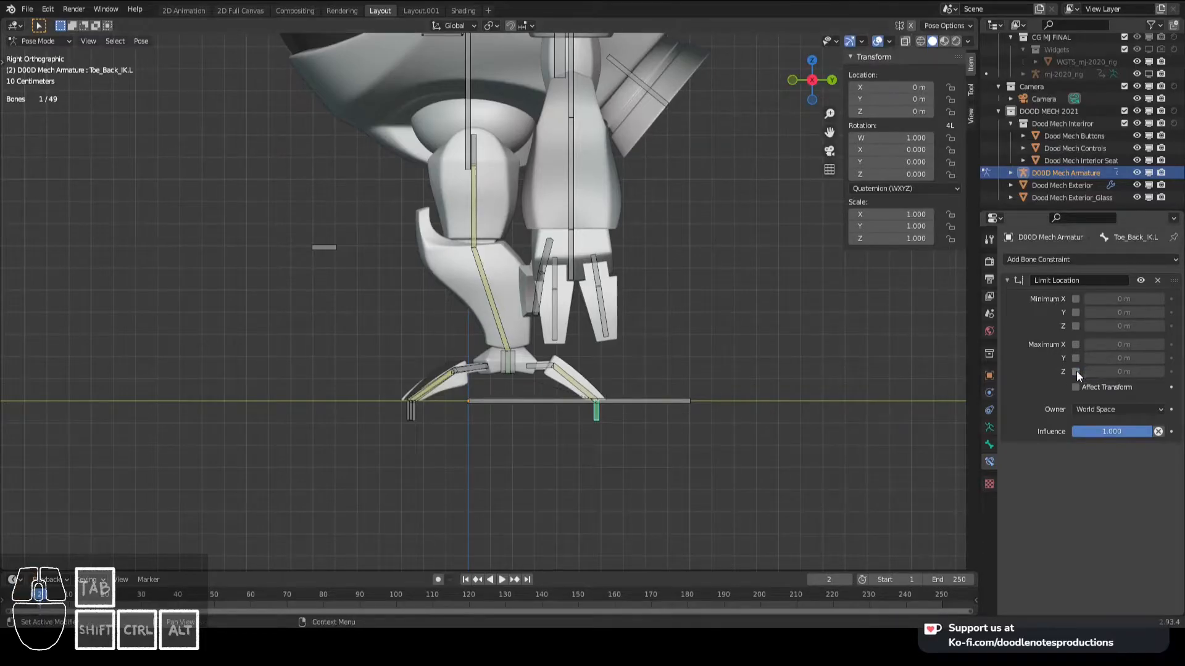
- Restrict Toe_Back_IK.L to a Minimum Z of 0 m with Affect Transform, testing the limit by moving the bone
key(g)
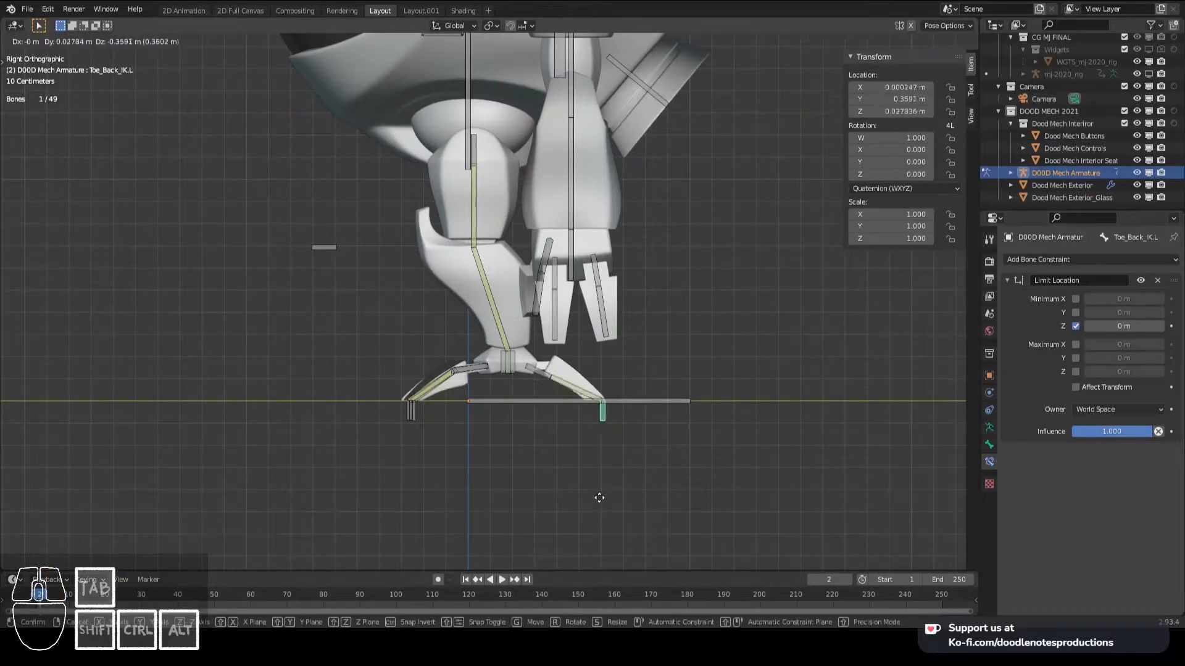
right_click(584, 557)
key(g)
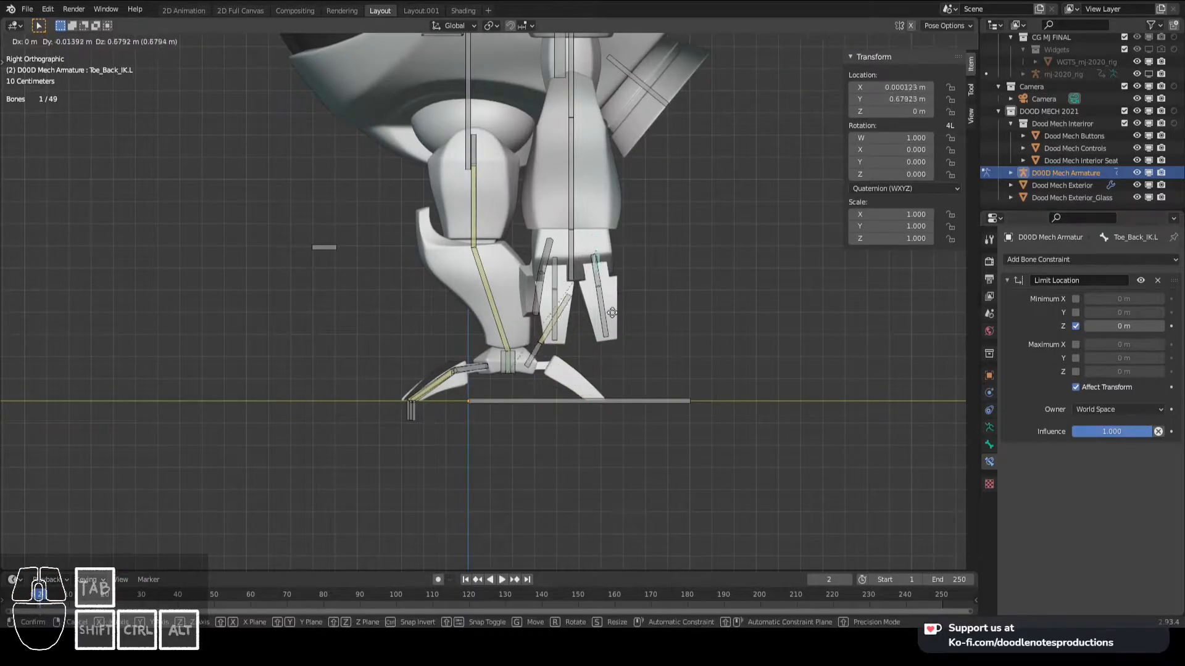
right_click(604, 439)
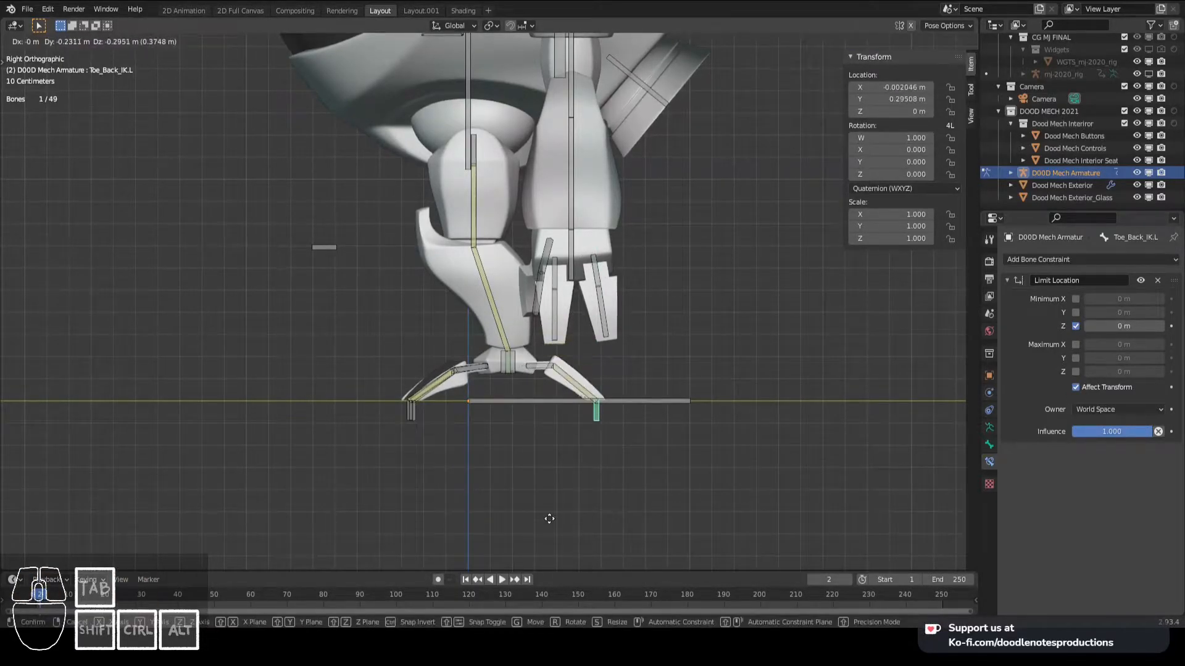
- Try lowering Feet_IK.L below the ground to examine how the limited back toe behaves
click(516, 358)
key(g)
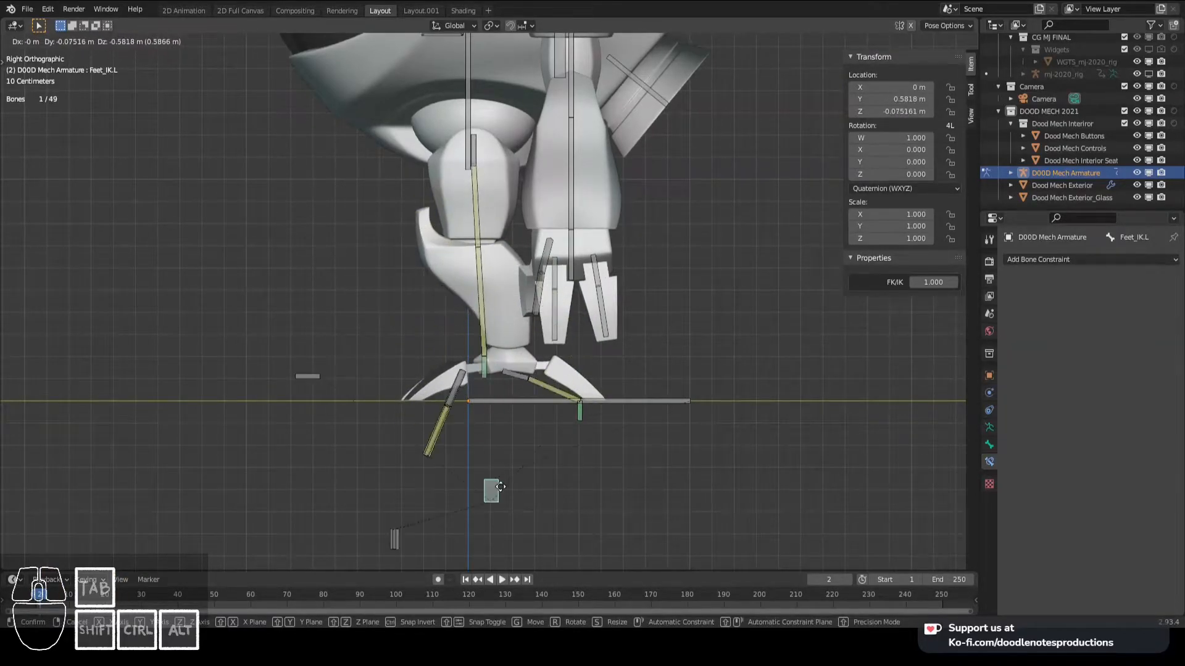
right_click(499, 478)
- Add a Limit Location constraint with the Minimum Z limit enabled to Toe2_Front_IK.L
right_click(413, 421)
middle_drag(414, 421, 488, 423)
click(1031, 260)
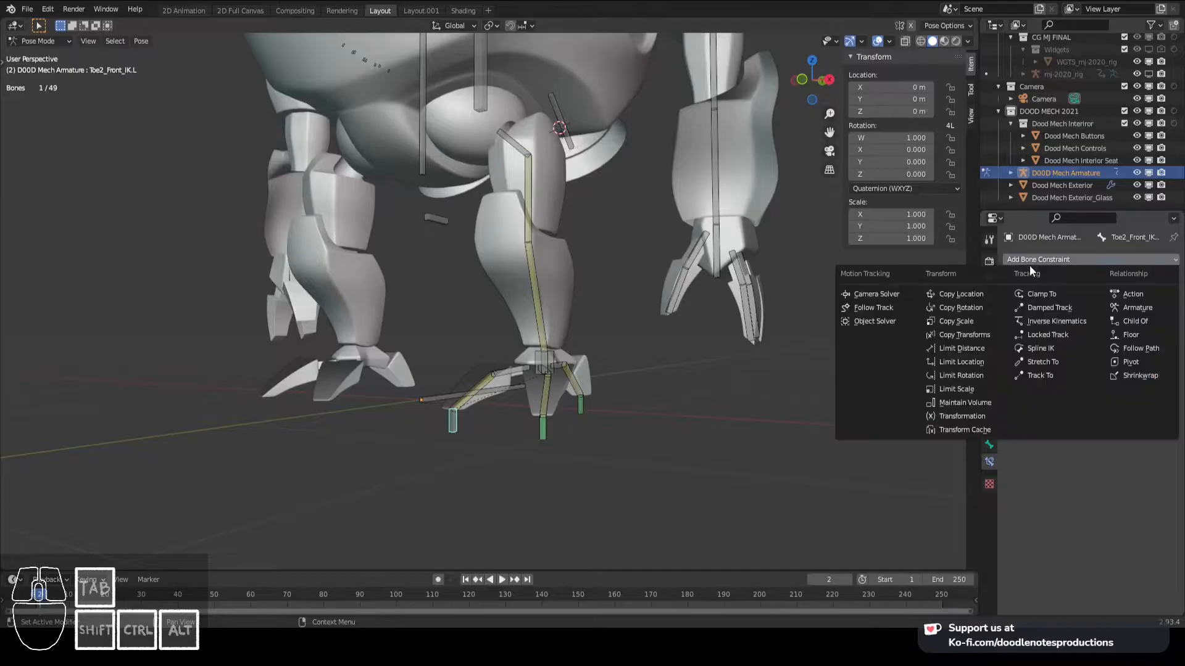
click(982, 362)
click(1076, 327)
middle_drag(894, 333, 564, 351)
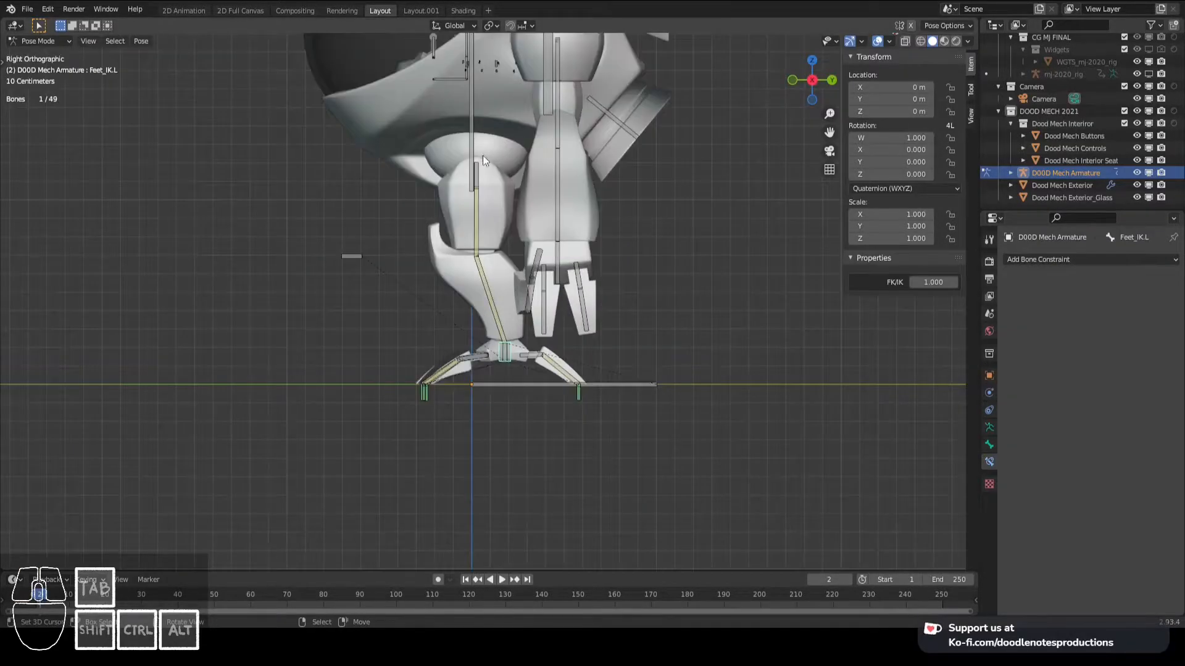
- Lower the BODY bone slightly to bend the leg, and test the foot by moving Feet_IK.L
click(483, 161)
key(g)
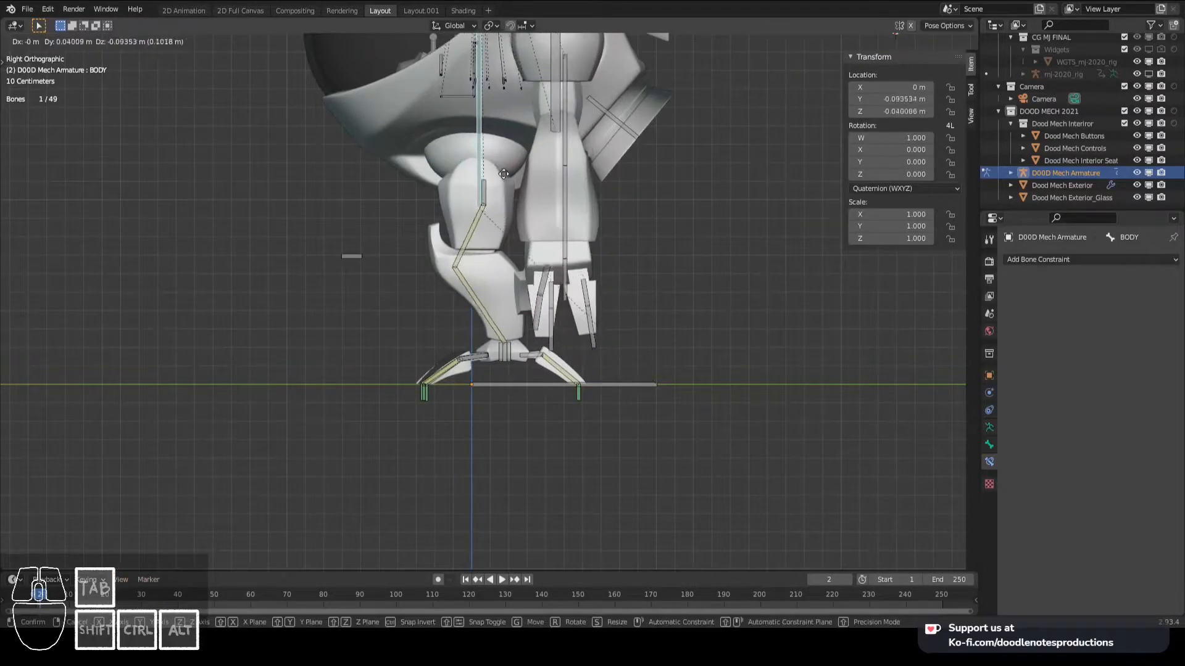
click(503, 172)
click(516, 347)
key(g)
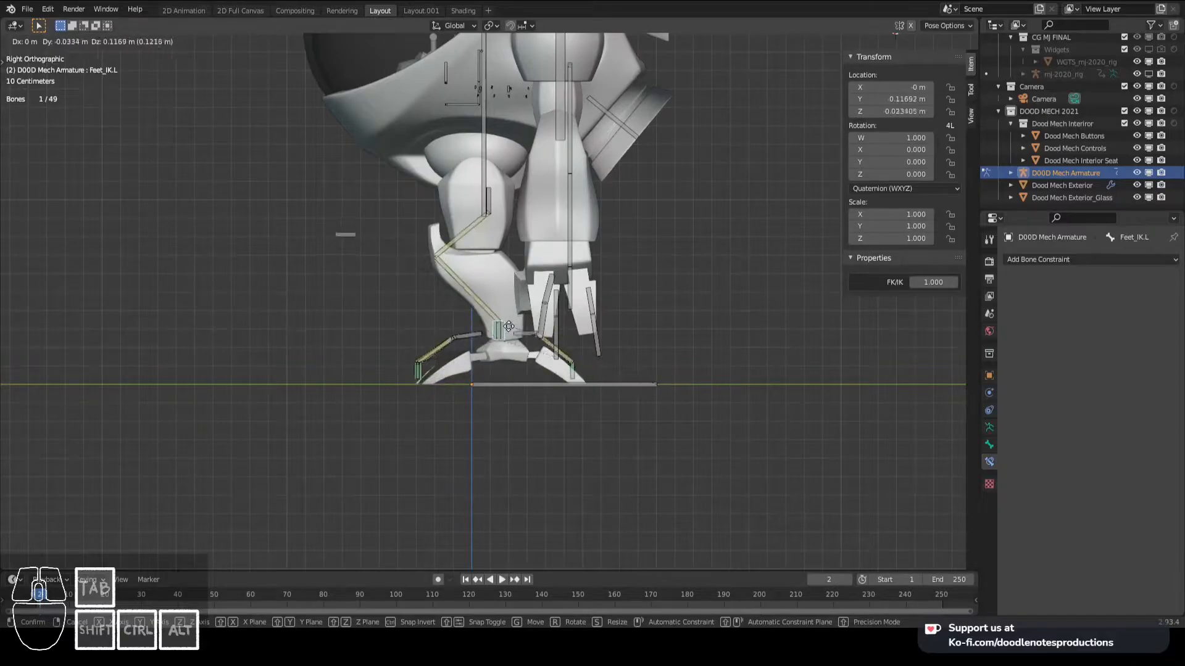
right_click(524, 358)
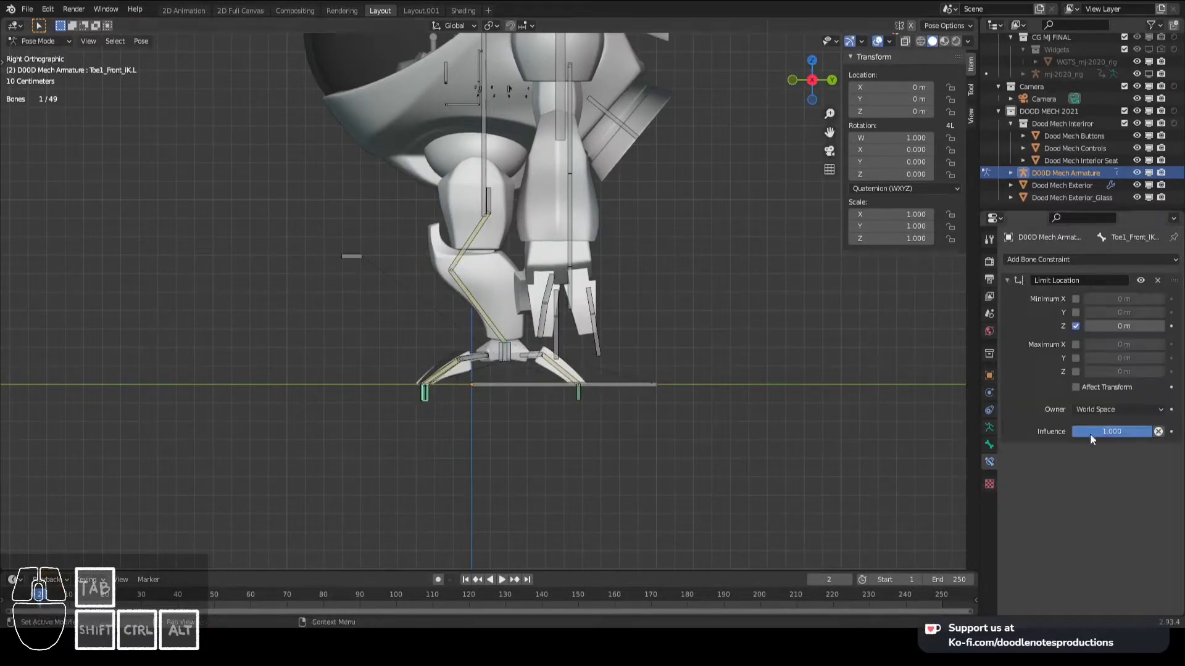
- Enable Affect Transform in the Limit Location constraints of the two front toe IK bones
click(1080, 390)
middle_drag(535, 362, 546, 409)
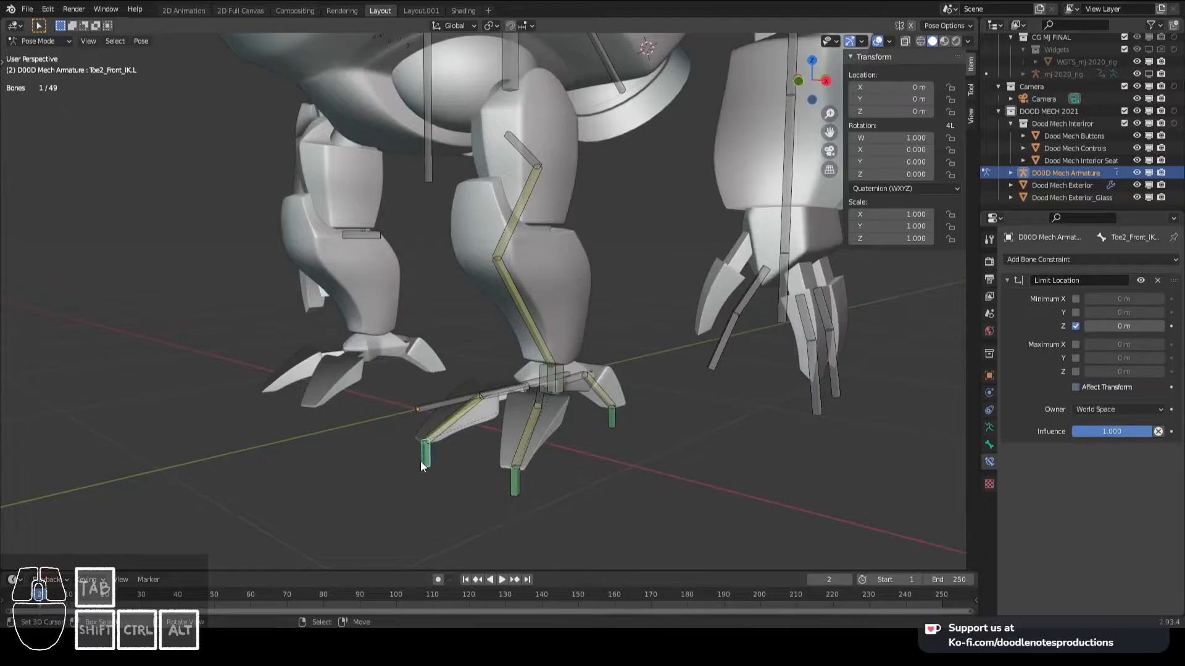
right_click(609, 427)
key(alt+a)
- Test the toe limits from the right view by moving Feet_IK.L
right_click(554, 384)
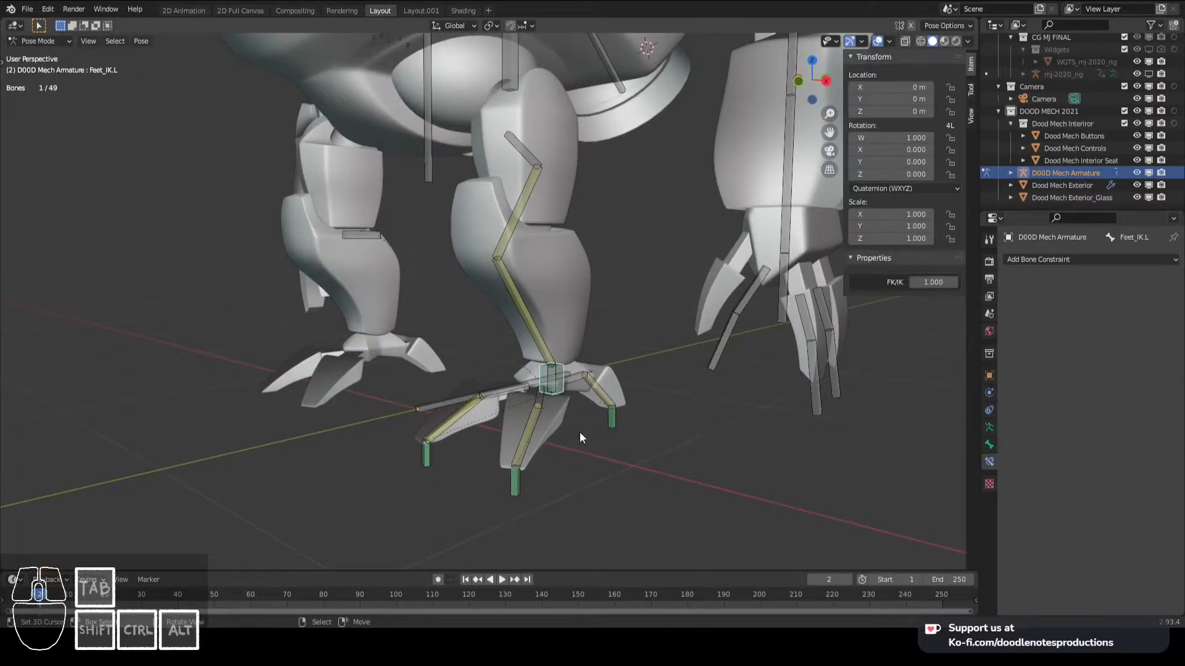
key(KP_3)
key(g)
right_click(563, 408)
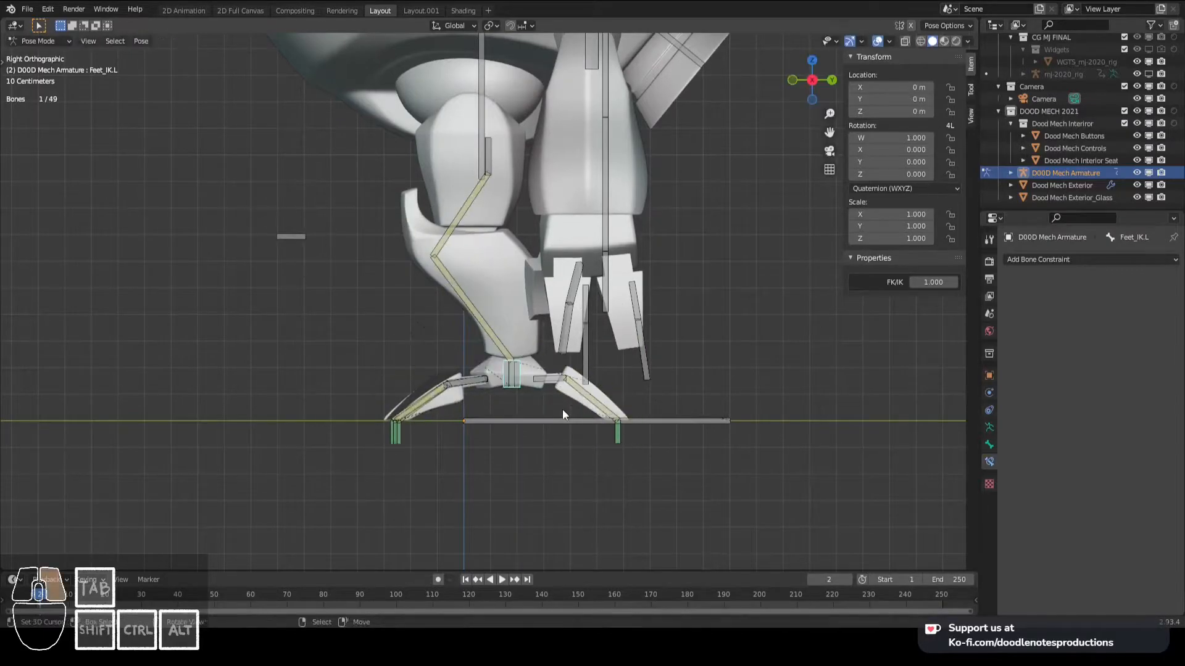
- Try a Floor constraint on Toe_Back_IK.L in place of Limit Location, and remove it
right_click(617, 432)
click(1077, 261)
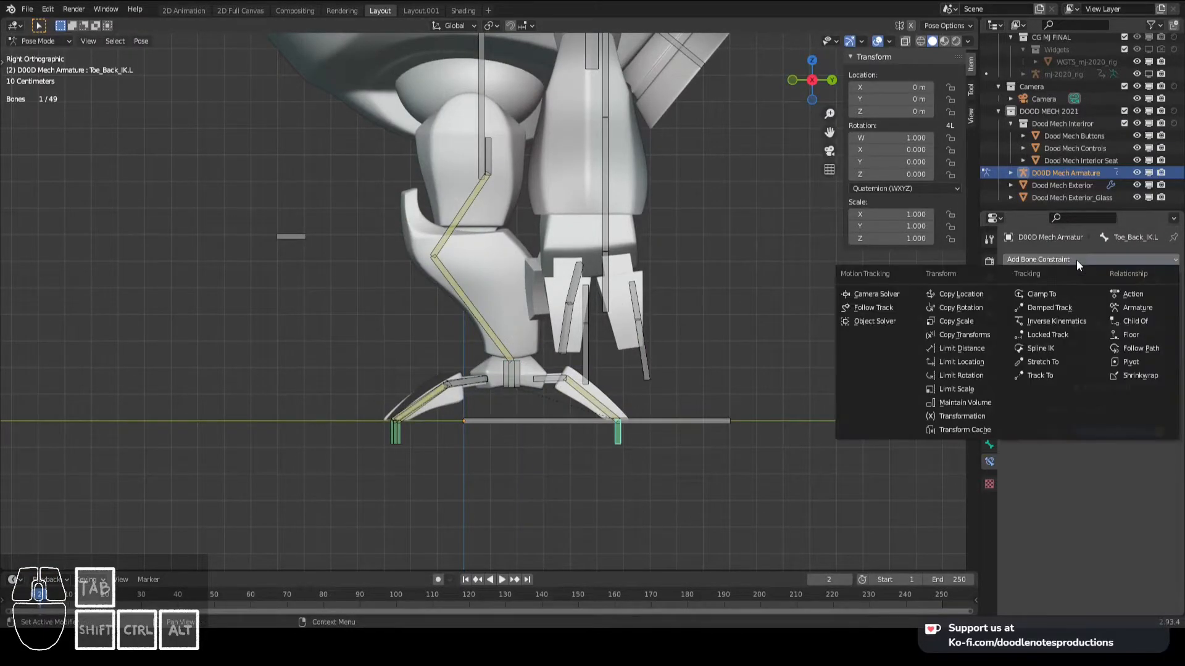
click(1146, 336)
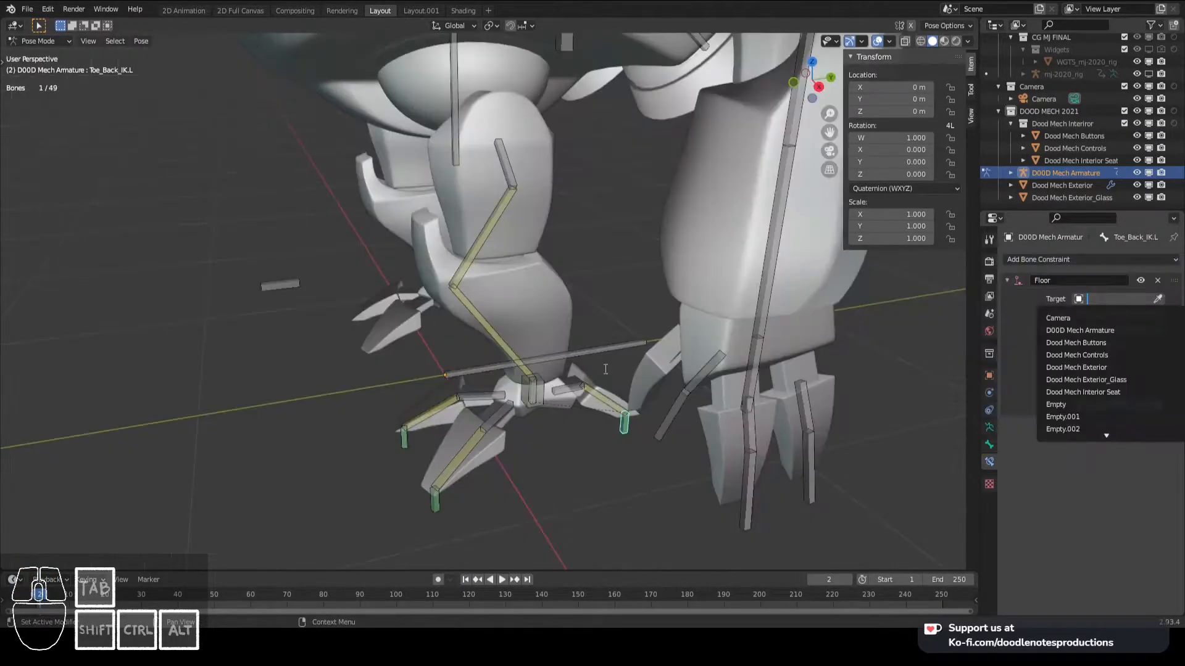
click(506, 354)
middle_drag(506, 354, 370, 315)
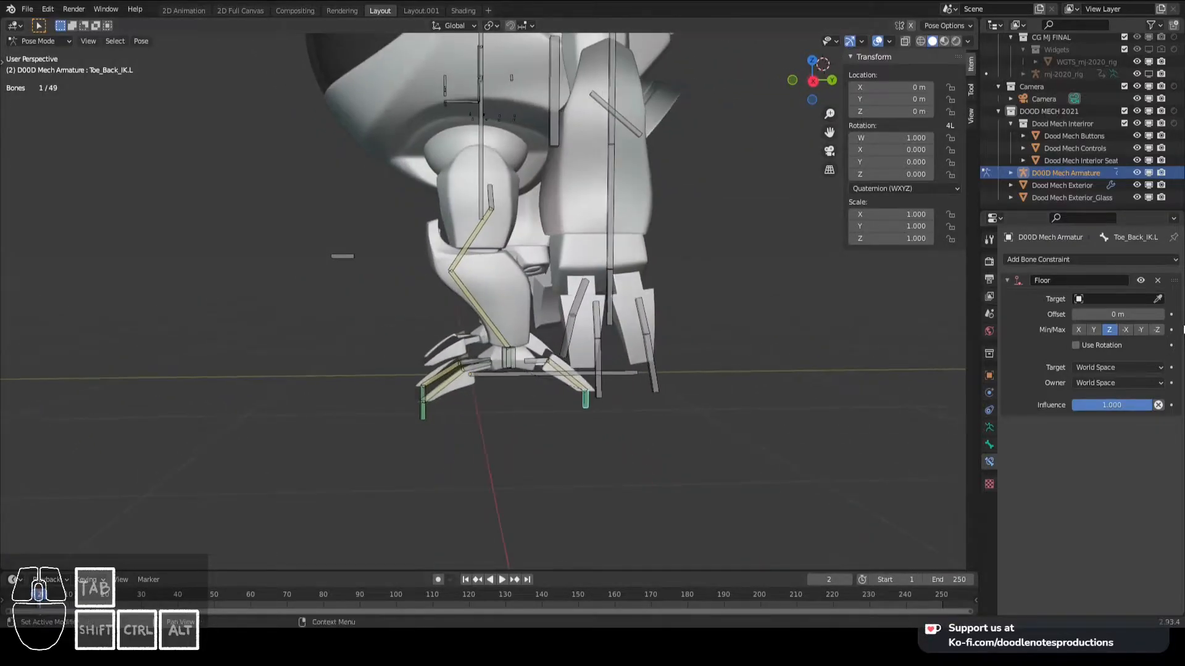
click(1158, 281)
- Add a Limit Location constraint to Toe_Back_IK.L with the Minimum Z limit enabled
click(1079, 260)
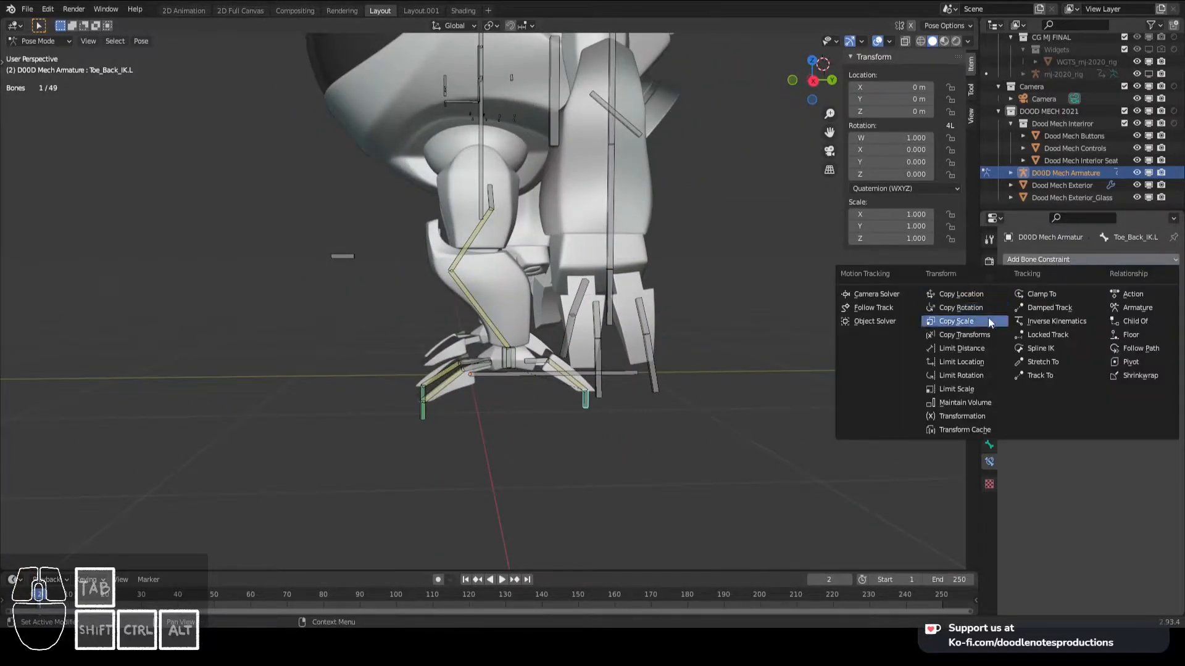
click(978, 364)
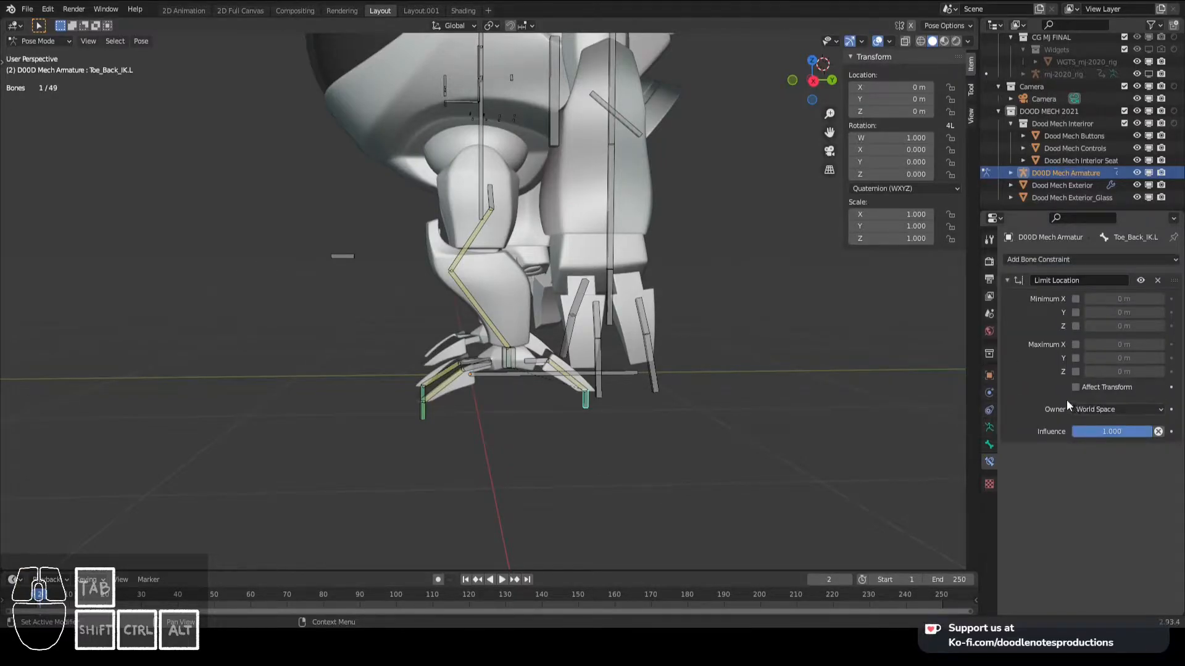
key(KP_3)
- Examine how all the limited toes follow when Feet_IK.L is moved around
click(550, 320)
key(g)
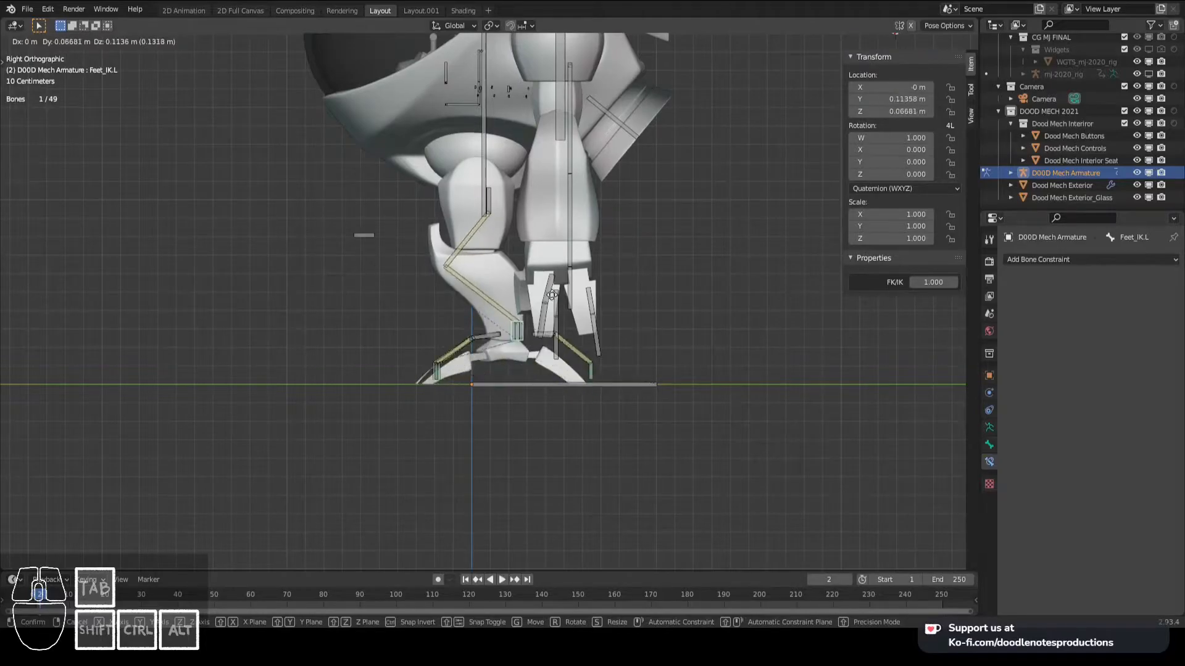
right_click(553, 295)
scroll(532, 333, up, 3)
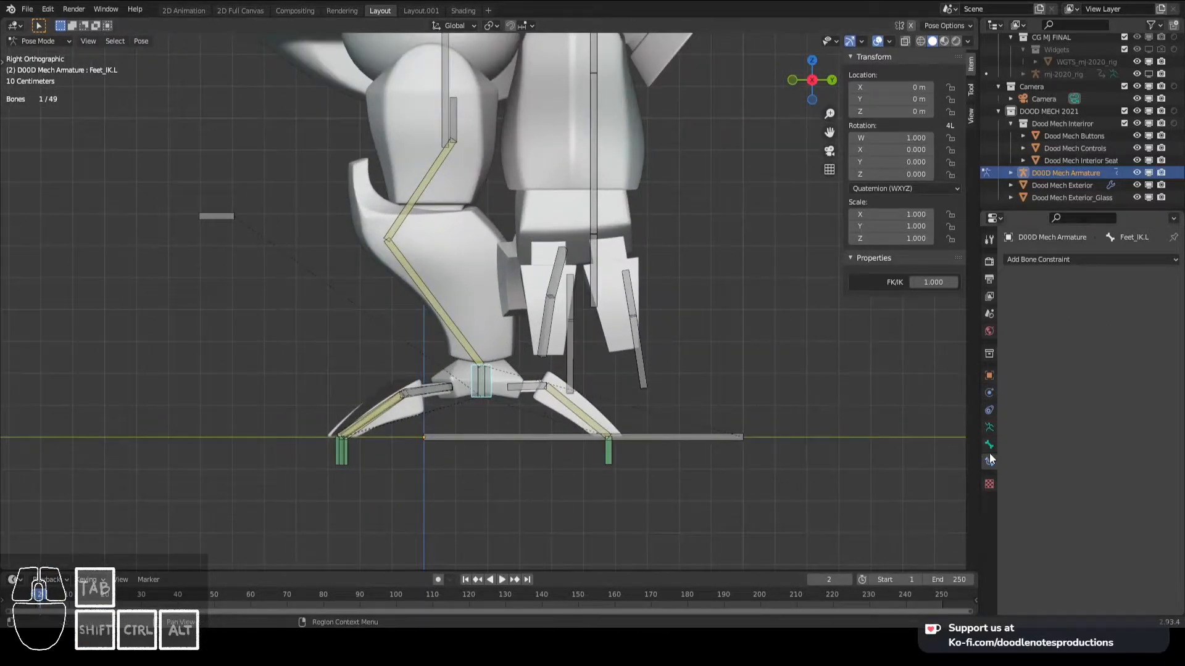
key(g)
right_click(509, 366)
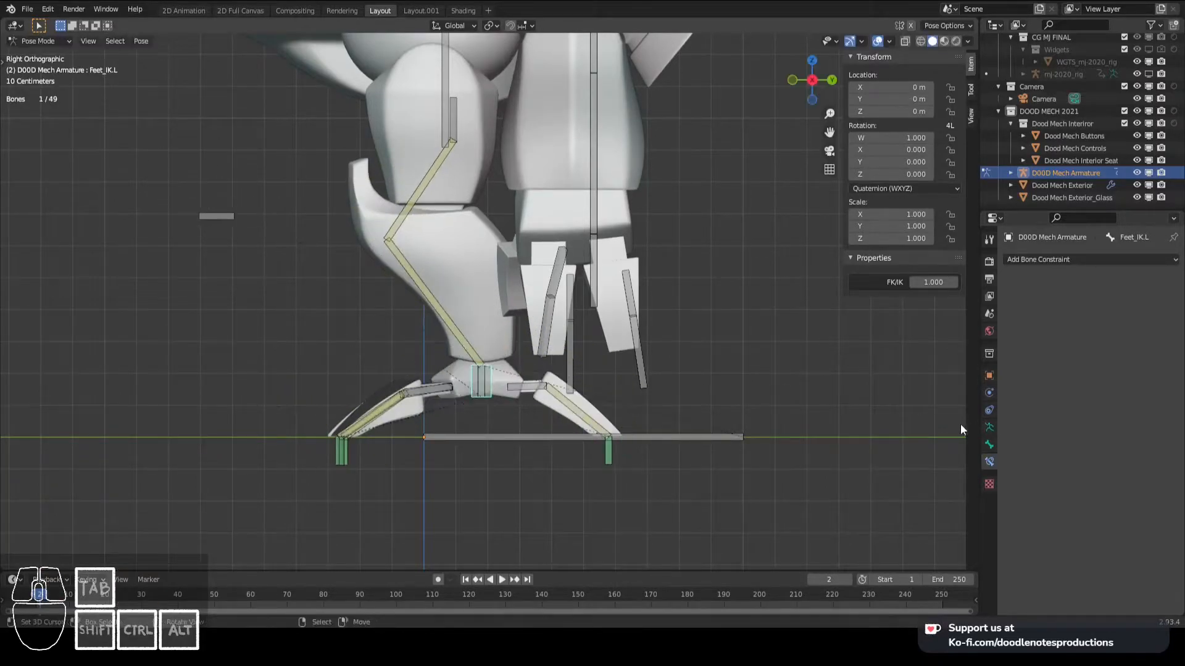
- Add a custom property to the Feet_IK.L bone and name it Toggle Floor
click(990, 427)
click(989, 444)
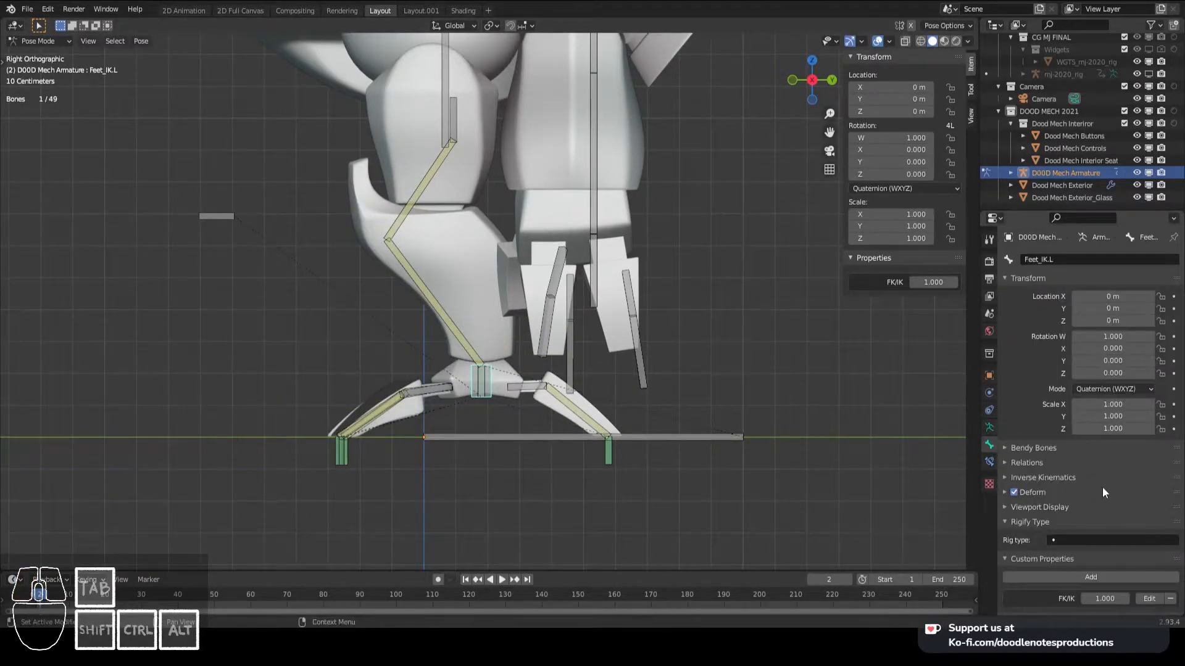
click(1111, 577)
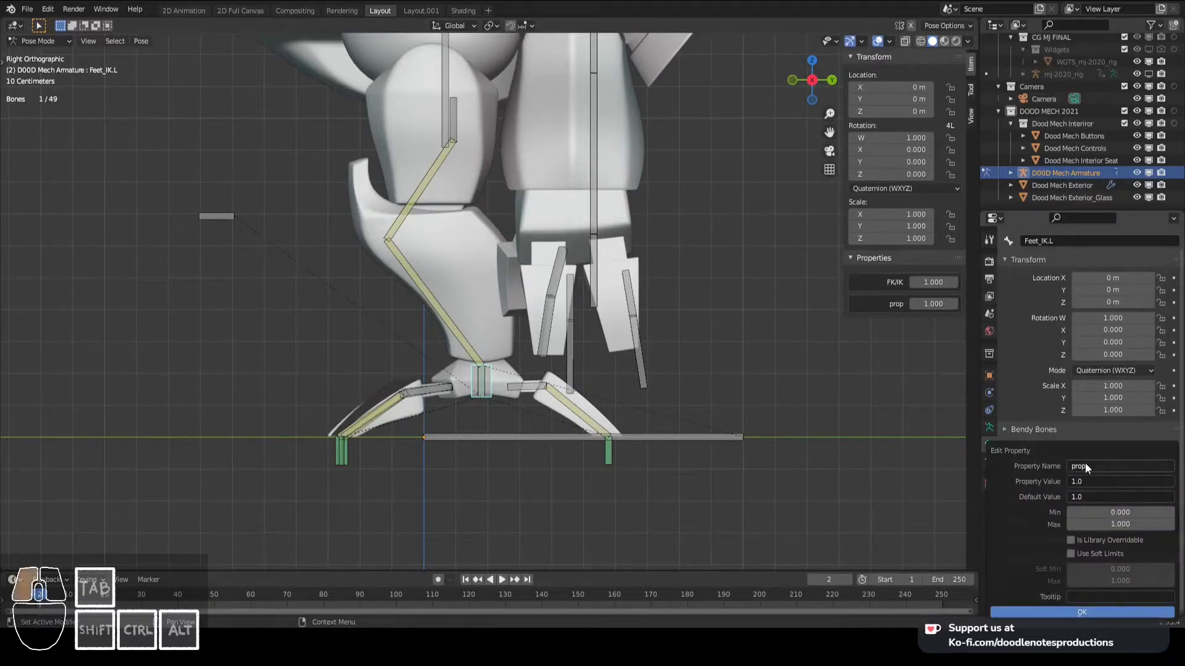
text(Floor D)
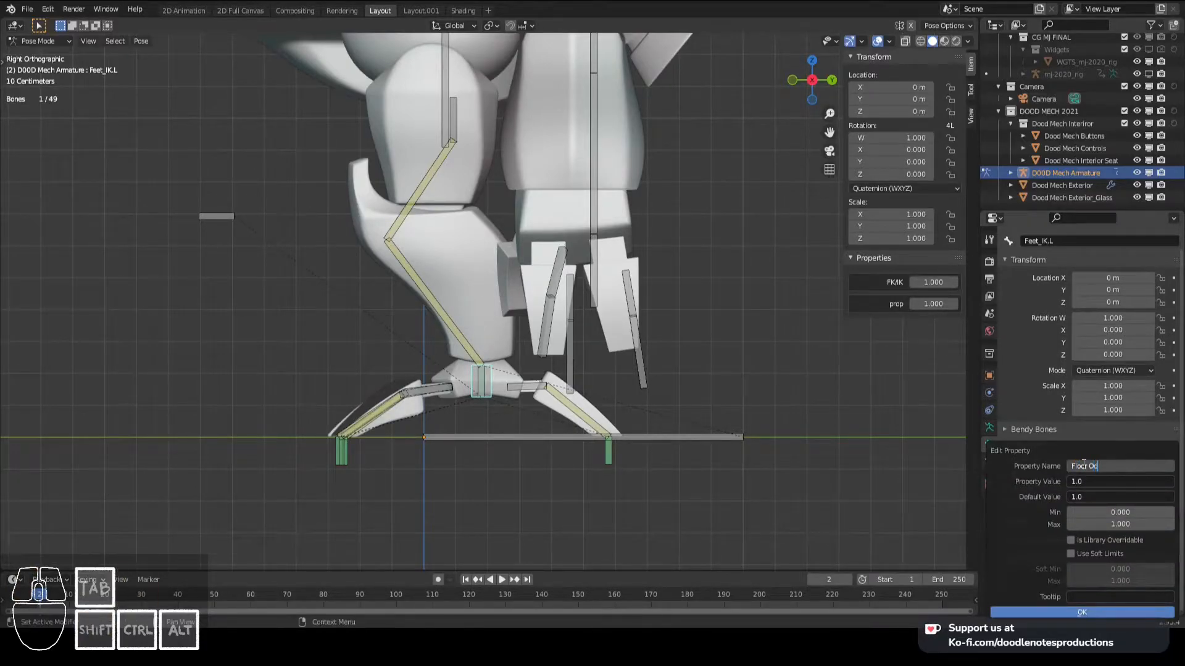
key(BackSpace)
text(f)
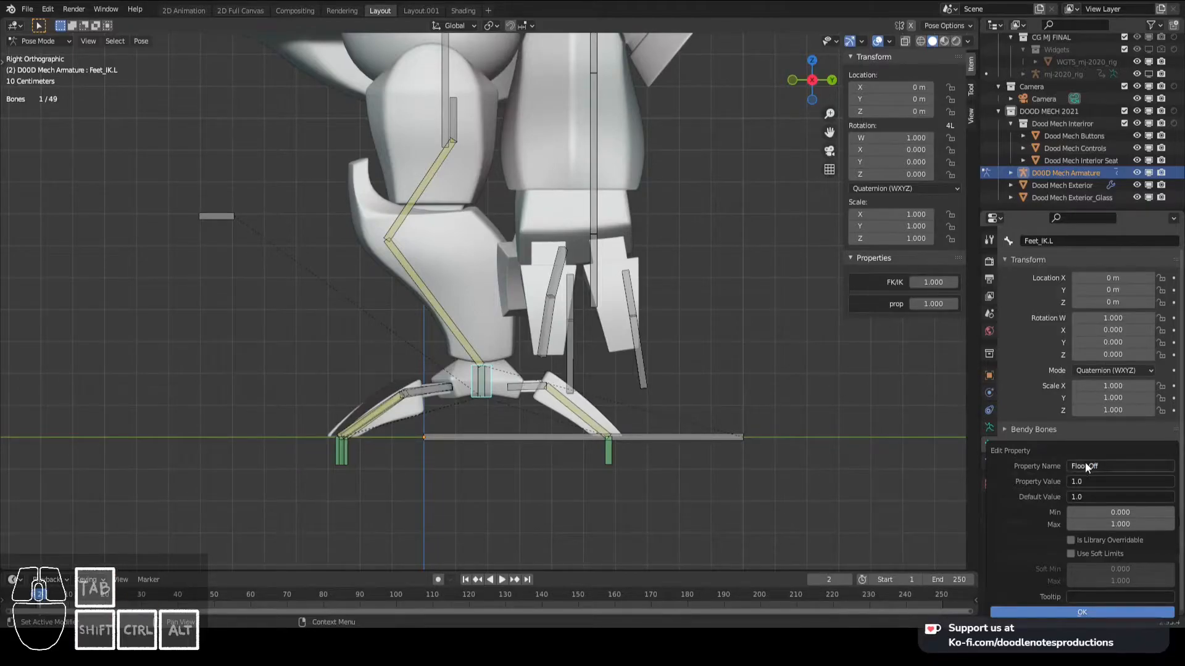
click(1082, 464)
key(BackSpace)
key(BackSpace)
key(BackSpace)
key(BackSpace)
key(Home)
text(Toggle)
click(1071, 611)
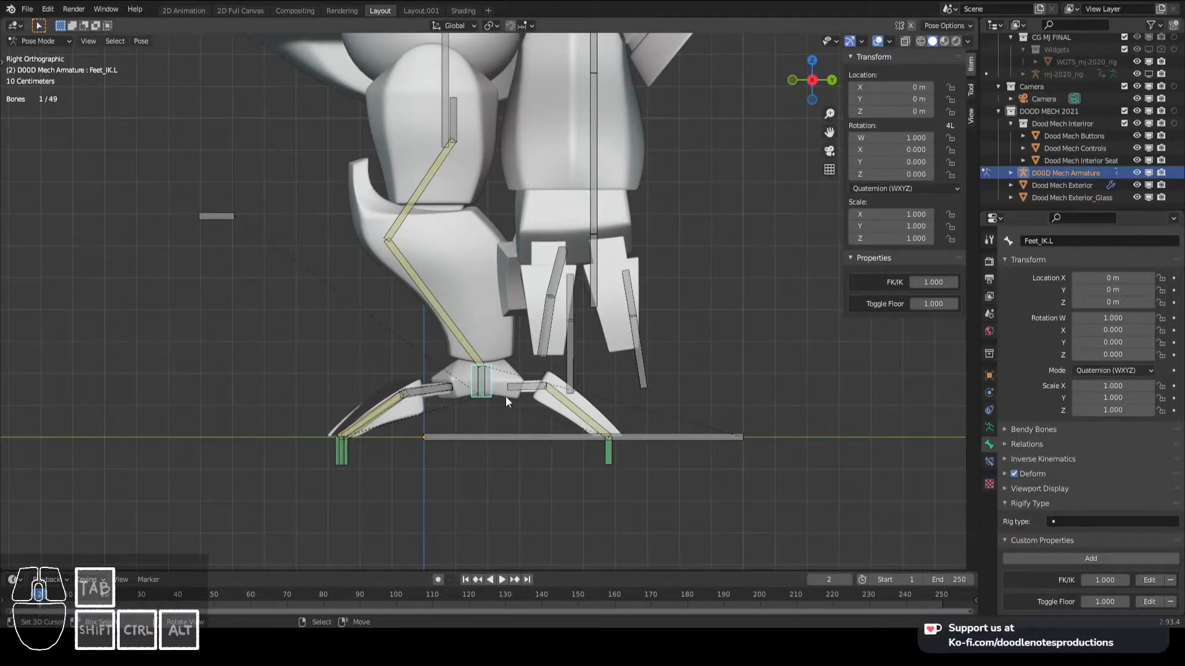
- Copy the data path of Toggle Floor and paste the existing driver onto the Limit Location influence of Toe_Back_IK.L
right_click(951, 302)
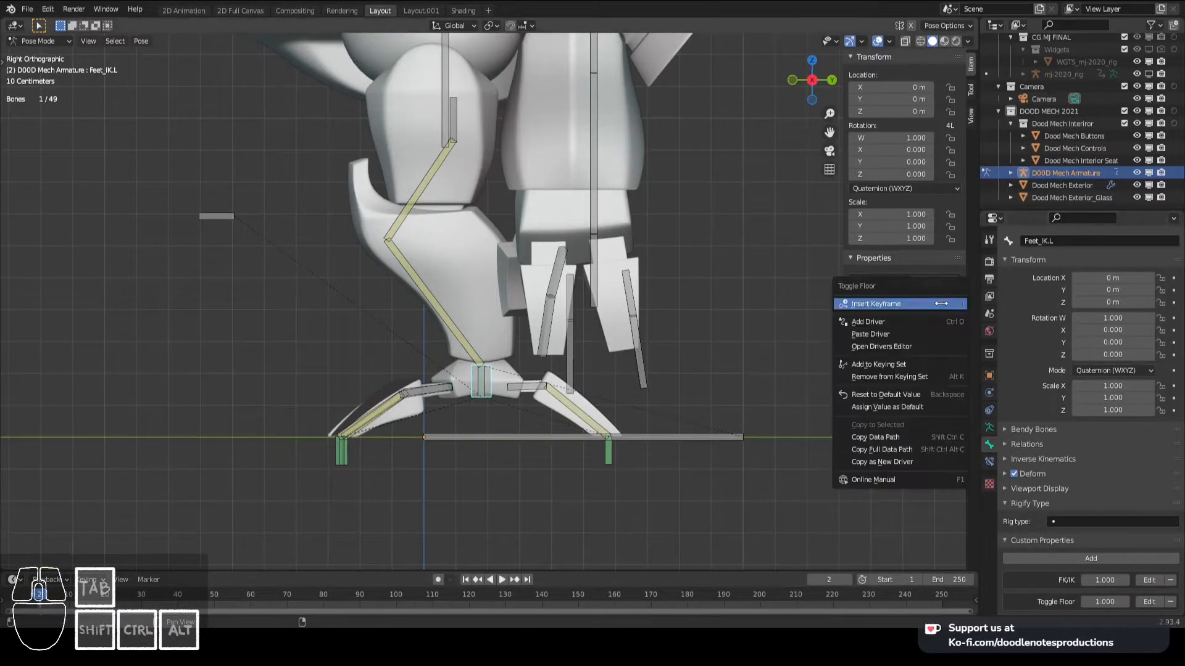
click(901, 436)
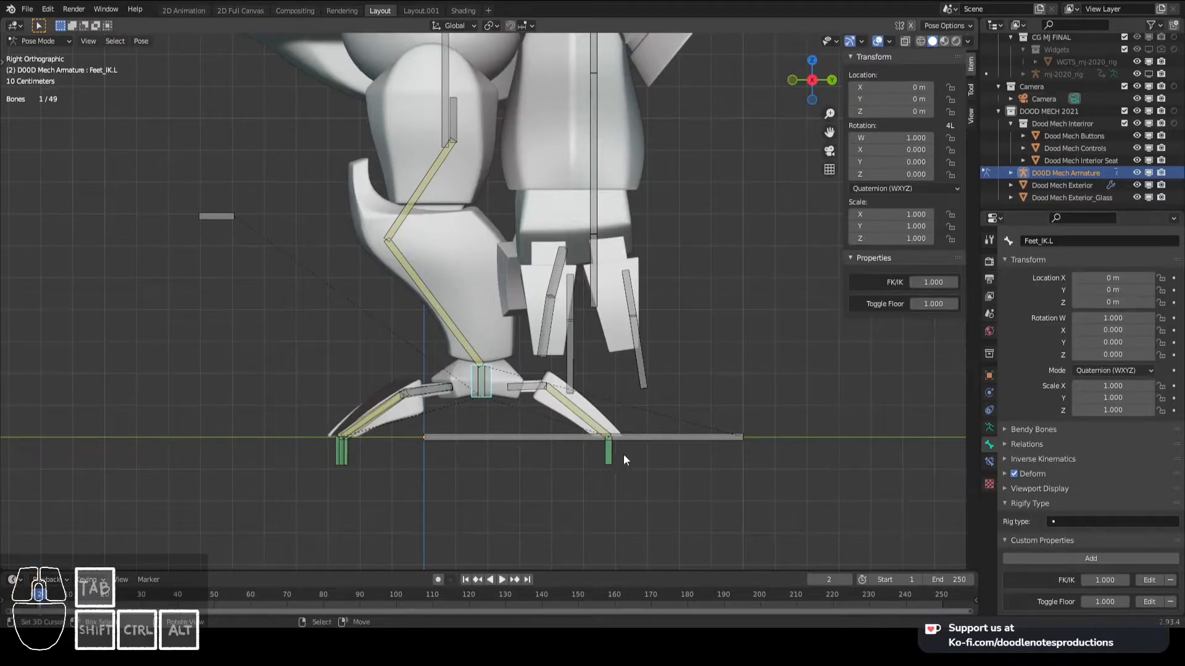
click(608, 456)
click(989, 462)
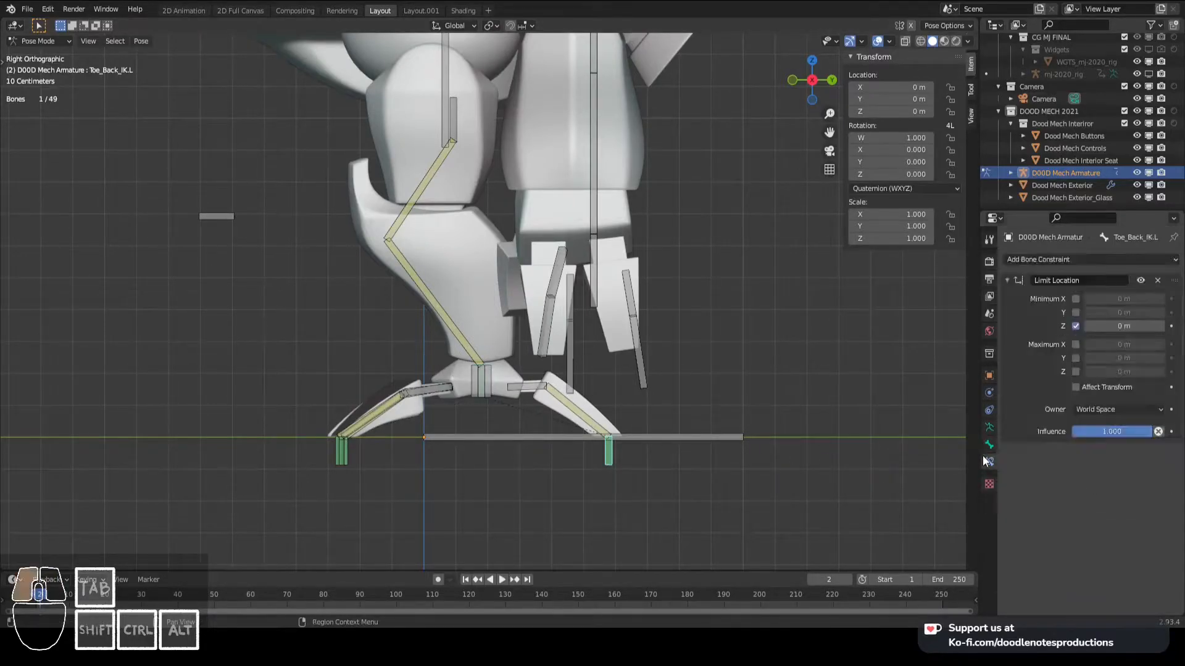
right_click(1102, 431)
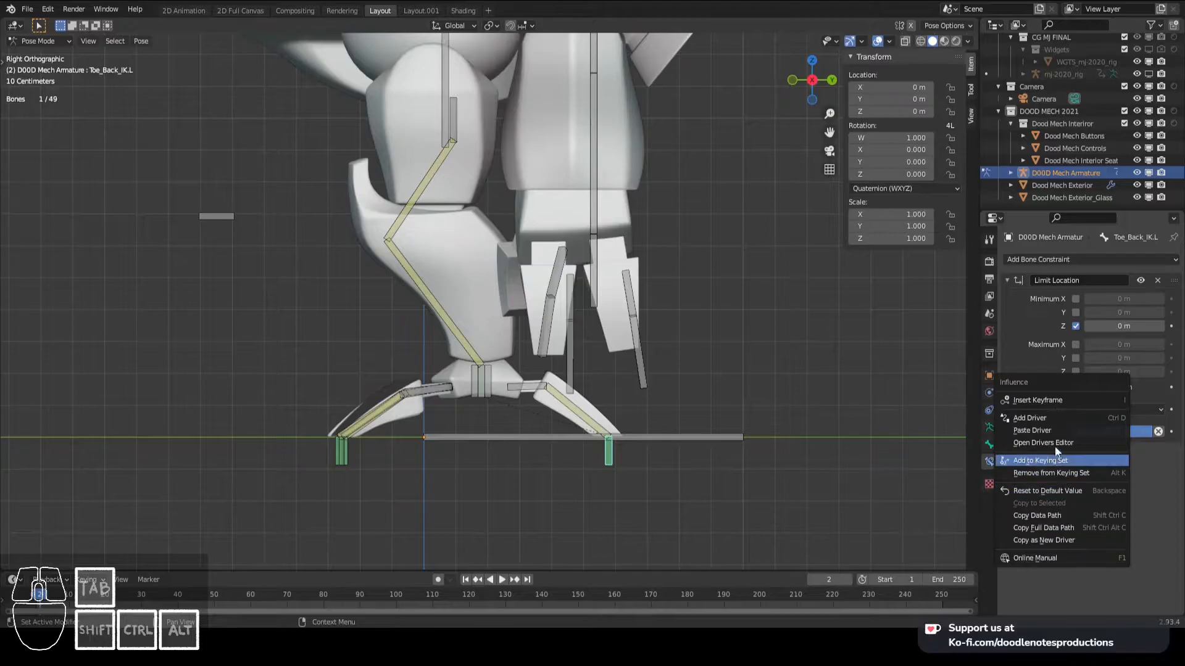
click(1050, 428)
- Replace the path of the driver's input variable with the copied Toggle Floor data path
right_click(1121, 432)
click(1078, 445)
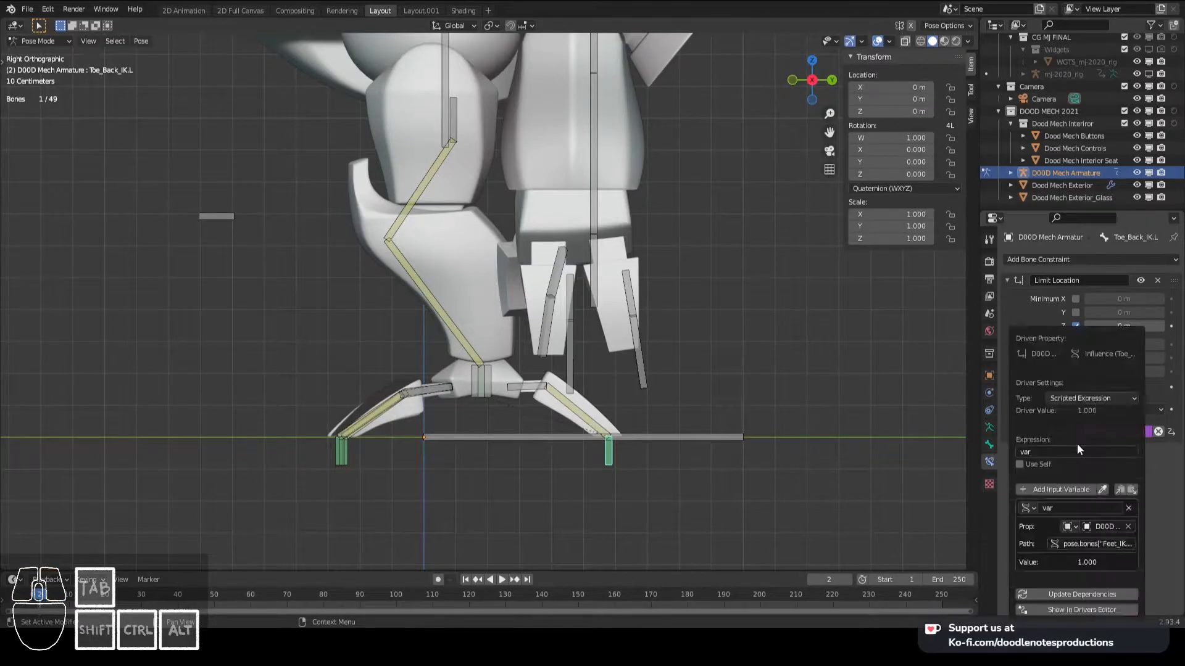
click(1080, 545)
key(ctrl+a)
key(ctrl+v)
key(Return)
click(1154, 517)
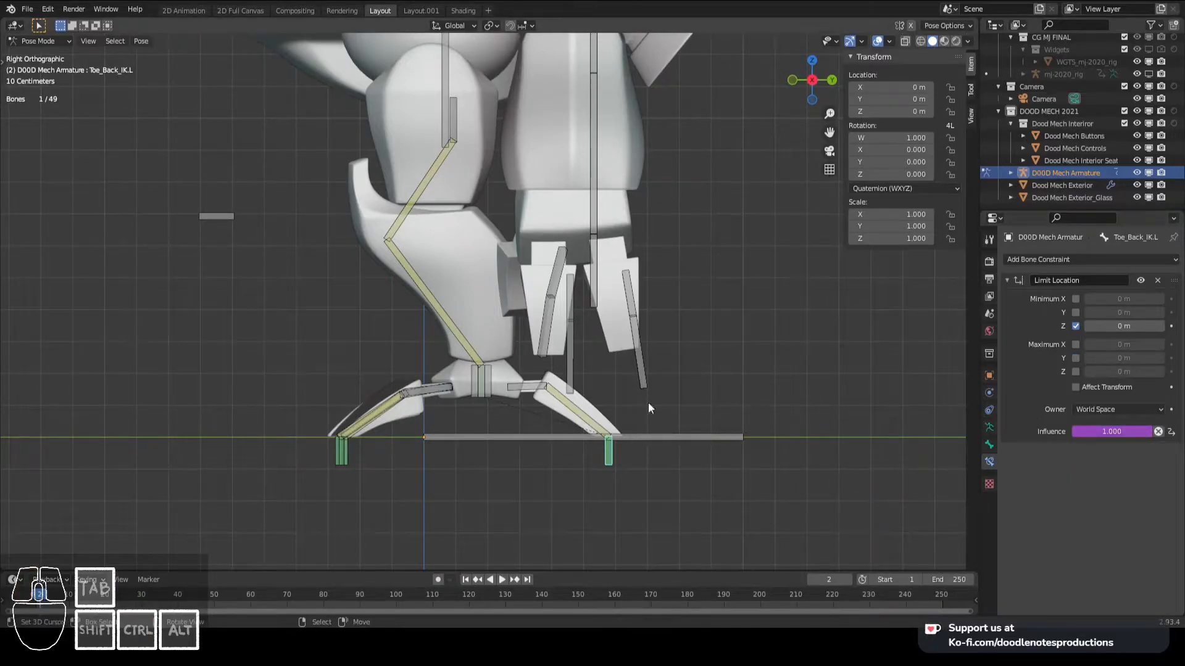
- Copy the back toe's influence driver to the Limit Location influence of the front toe IK bones
right_click(1107, 430)
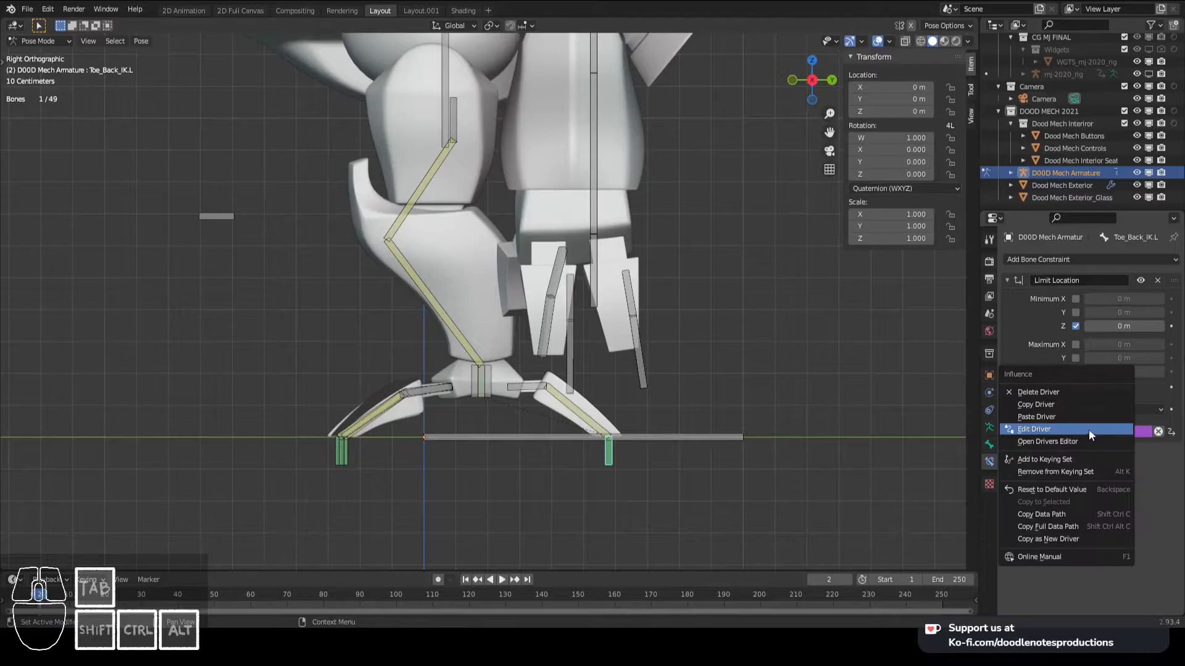
click(1065, 409)
click(326, 455)
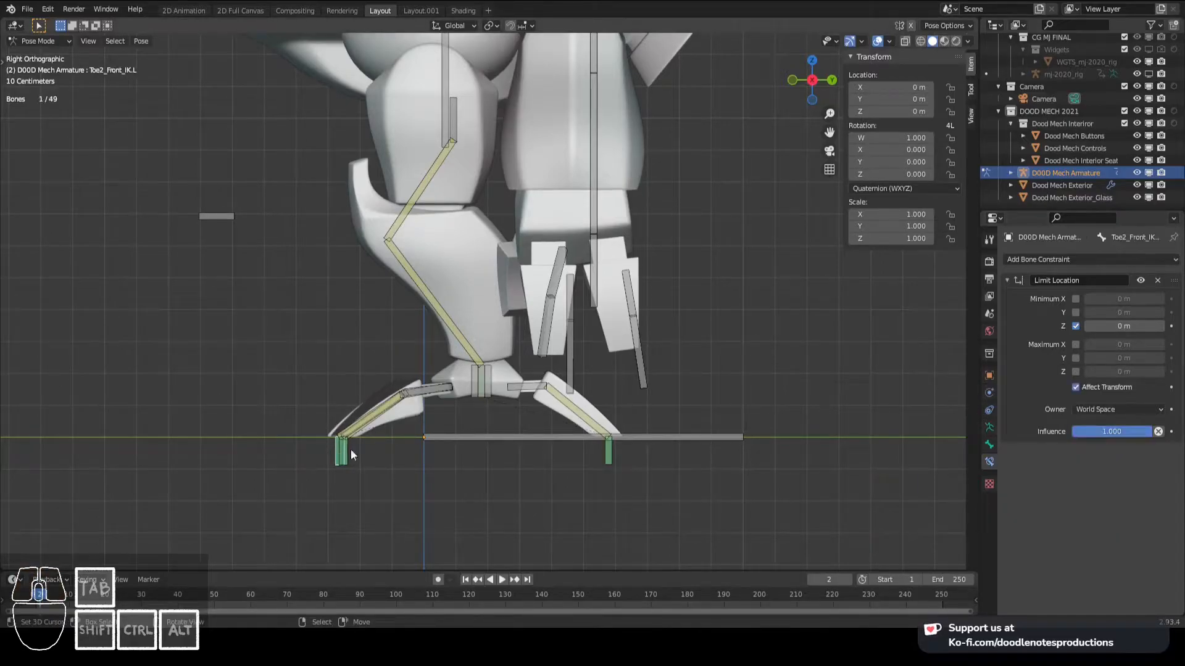
right_click(1096, 432)
click(1049, 465)
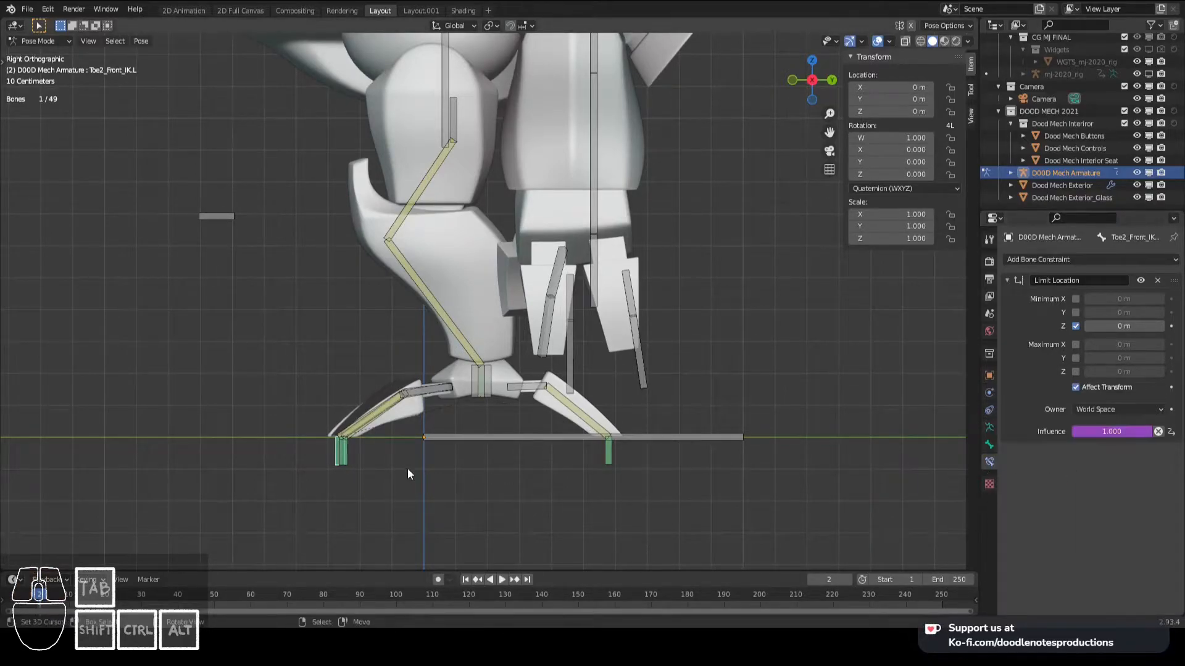
- Test lowering Feet_IK.L with Toggle Floor at 1 and 0, restore it to 1, and save the file
click(486, 381)
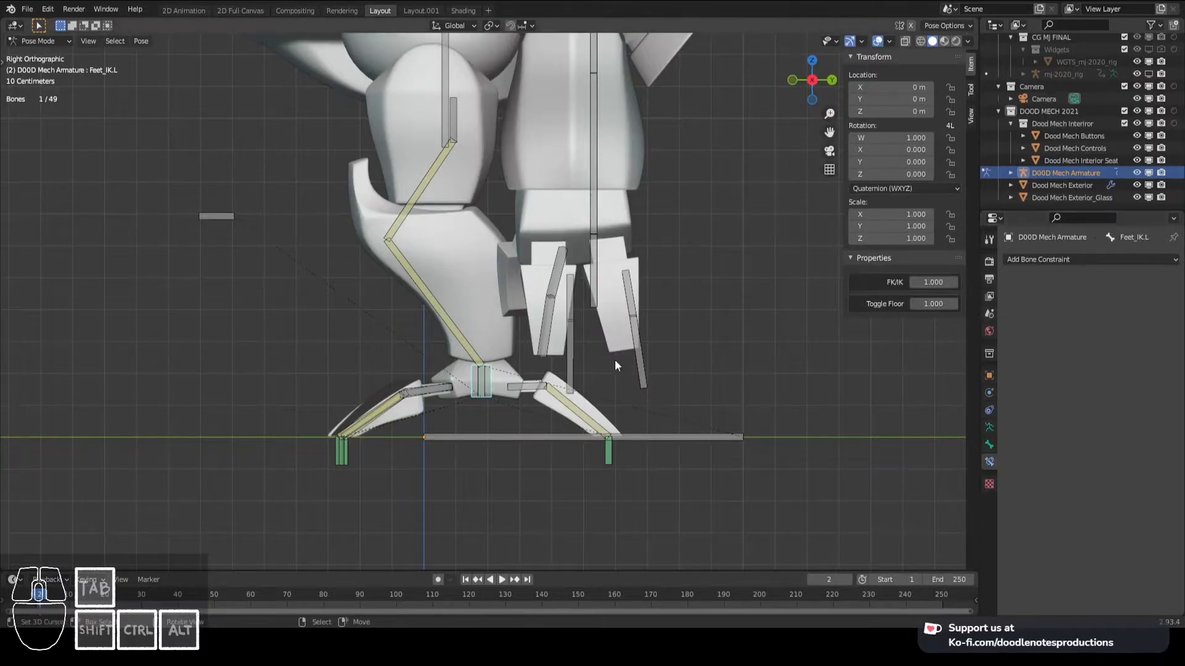
key(g)
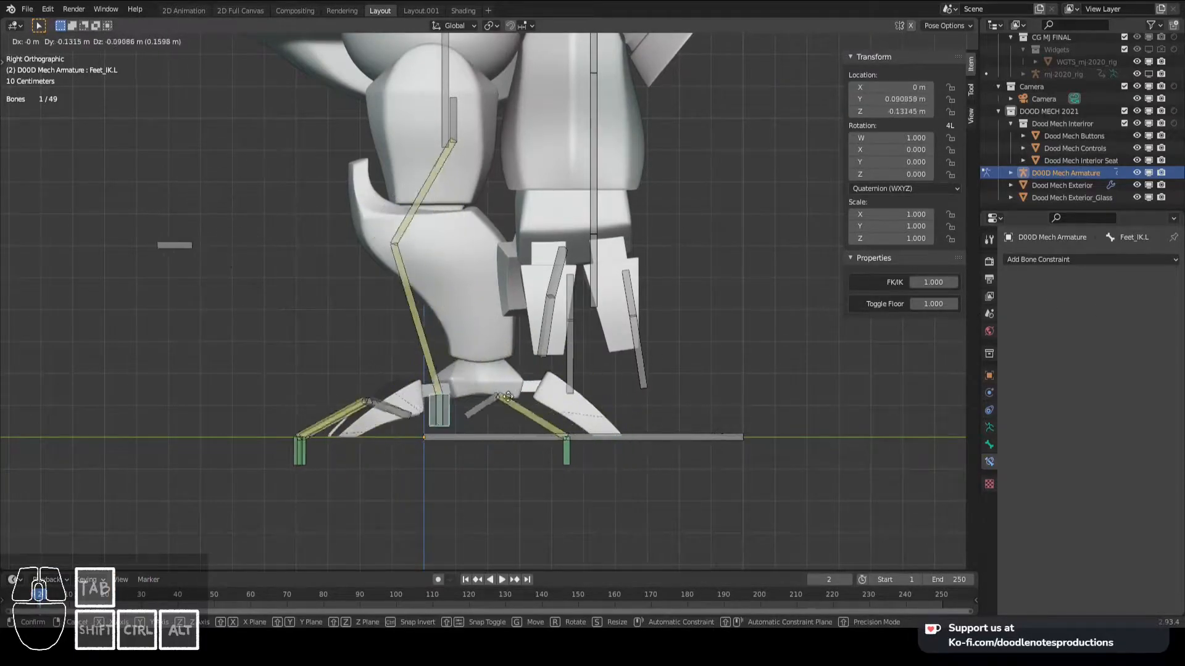
key(Escape)
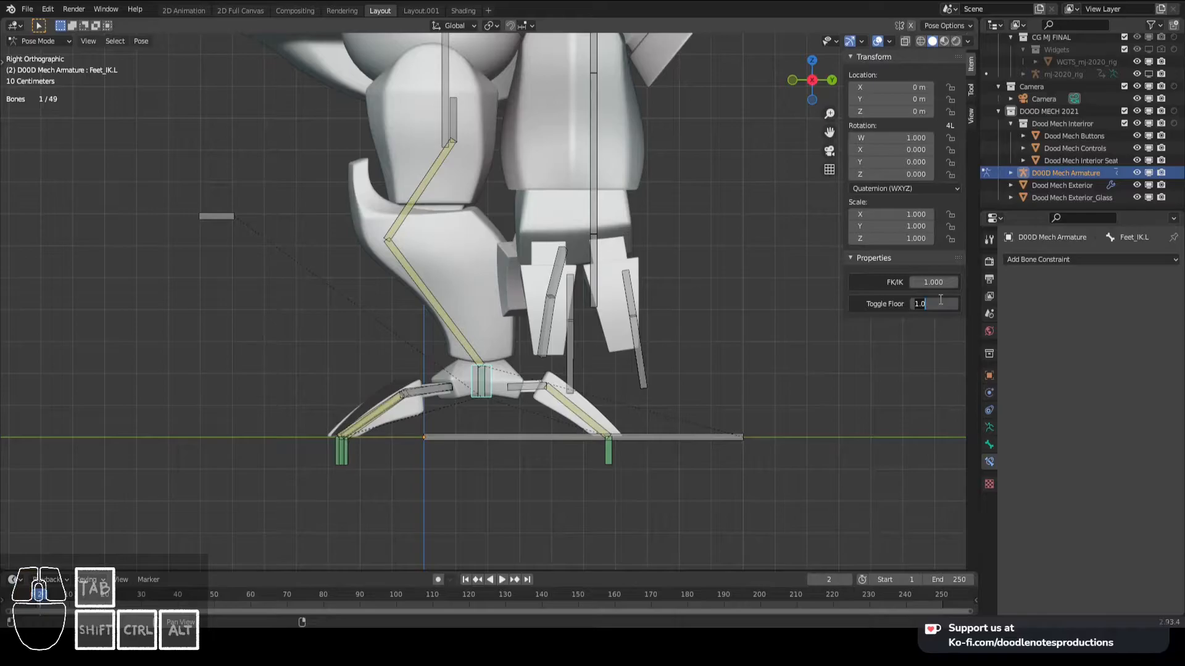
key(g)
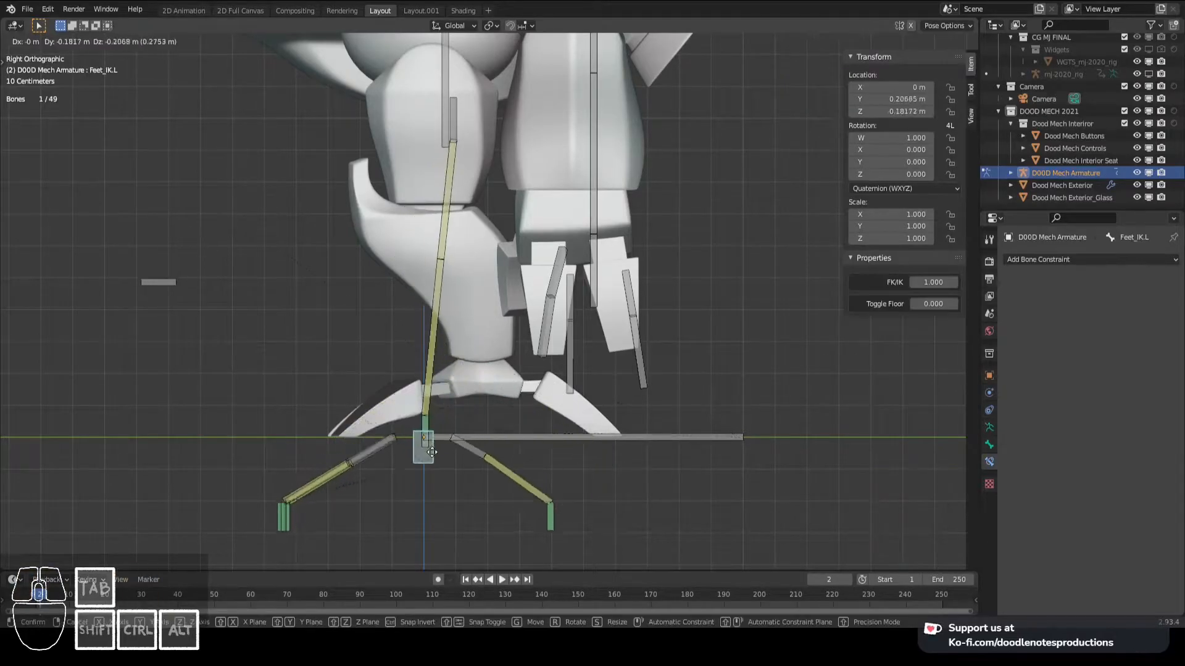
key(Escape)
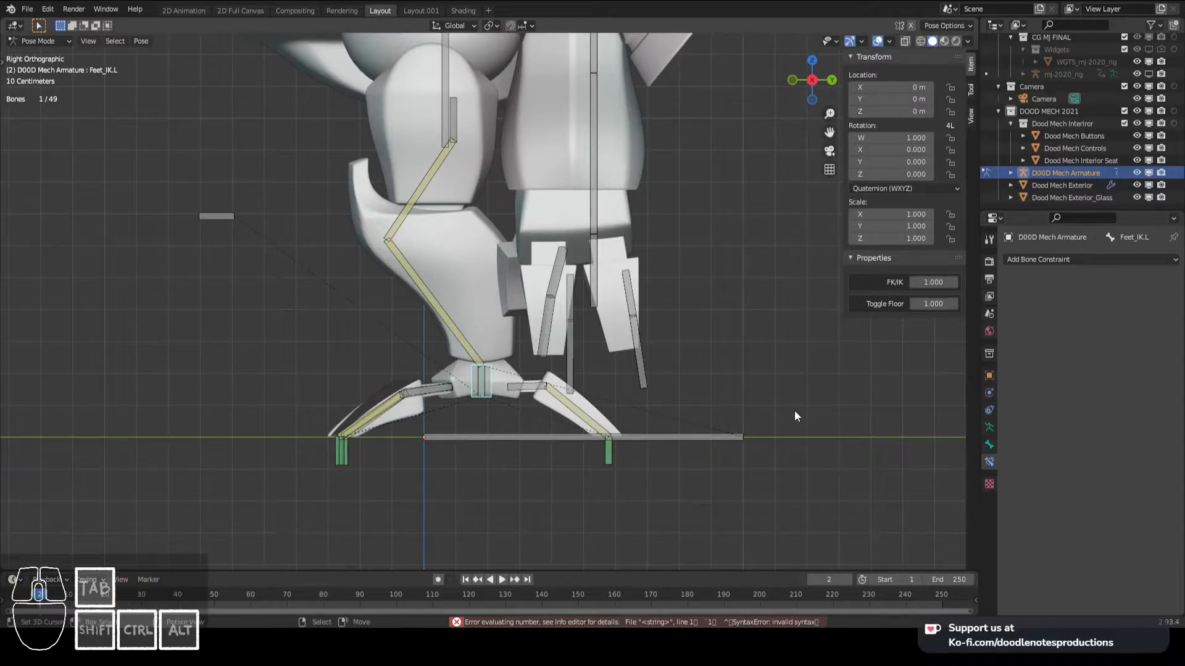
key(ctrl+s)
- Examine the foot rig from several angles and test it by moving Feet_IK.L in the right view
scroll(472, 372, down, 5)
middle_drag(471, 372, 553, 376)
scroll(535, 380, up, 5)
scroll(535, 380, down, 5)
middle_drag(634, 370, 496, 368)
scroll(583, 391, up, 5)
key(KP_3)
key(g)
right_click(517, 401)
scroll(492, 355, down, 2)
scroll(494, 354, up, 2)
key(g)
right_click(485, 391)
key(g)
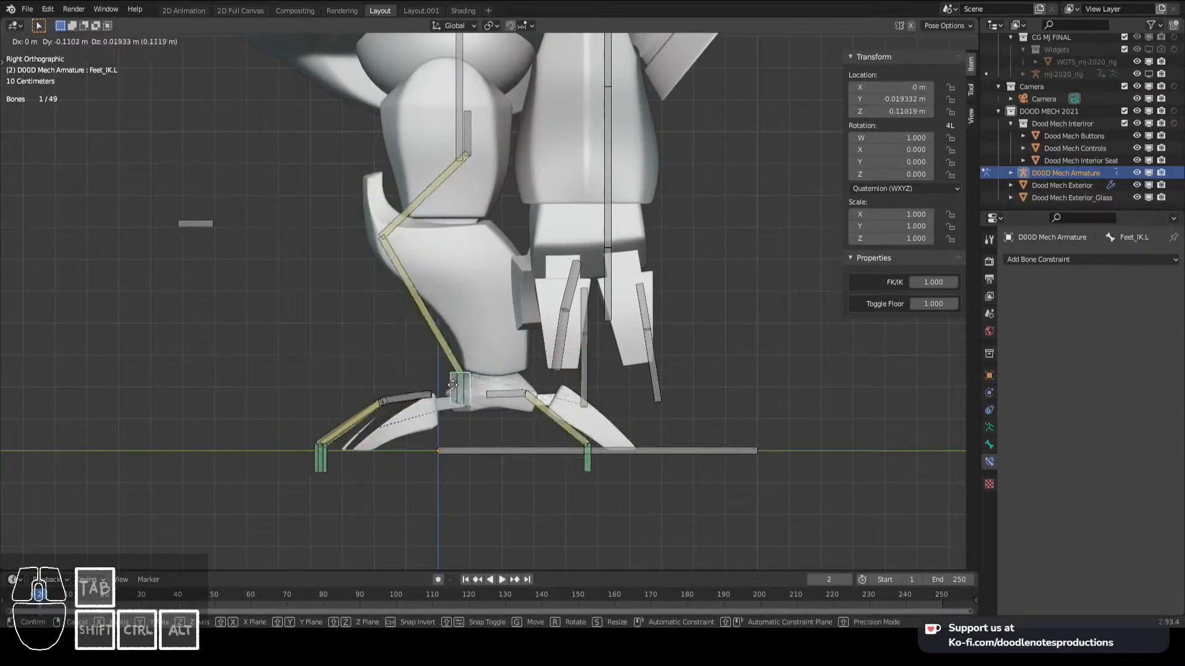
right_click(402, 340)
- Test the front toe's individual control by moving Toe1_Front_IK.L
middle_drag(402, 339, 404, 373)
right_click(377, 479)
key(g)
right_click(393, 438)
scroll(393, 435, down, 4)
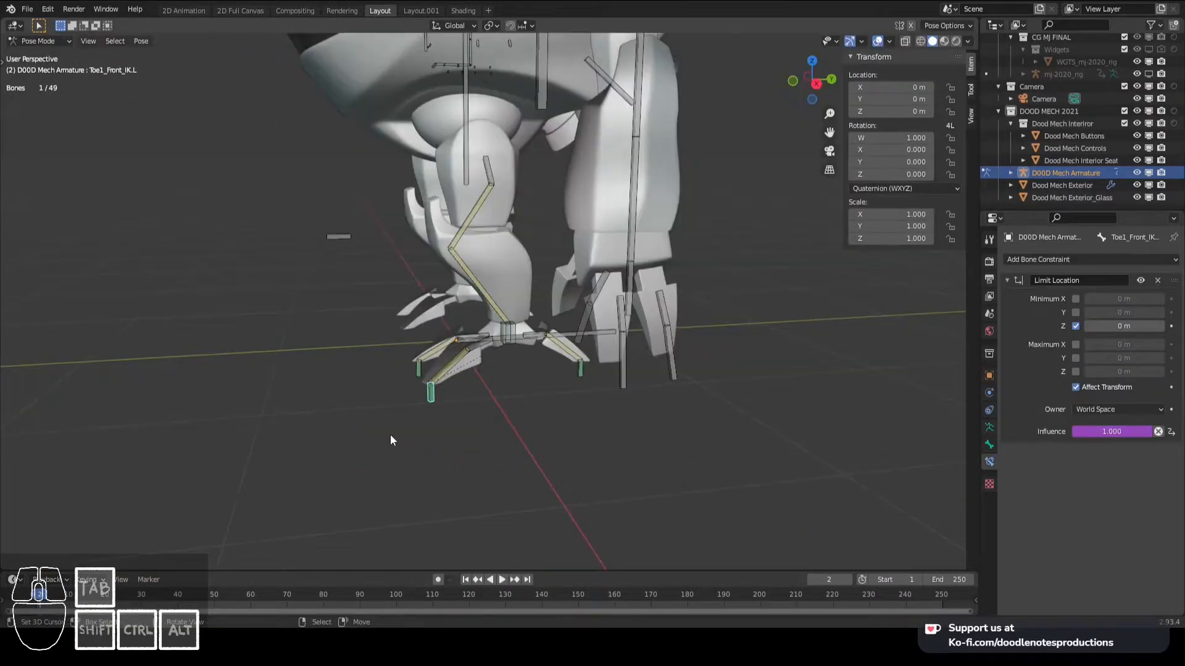
- Test the foot rig by moving Feet_IK.L in the perspective view and again in the right view
key(KP_3)
key(g)
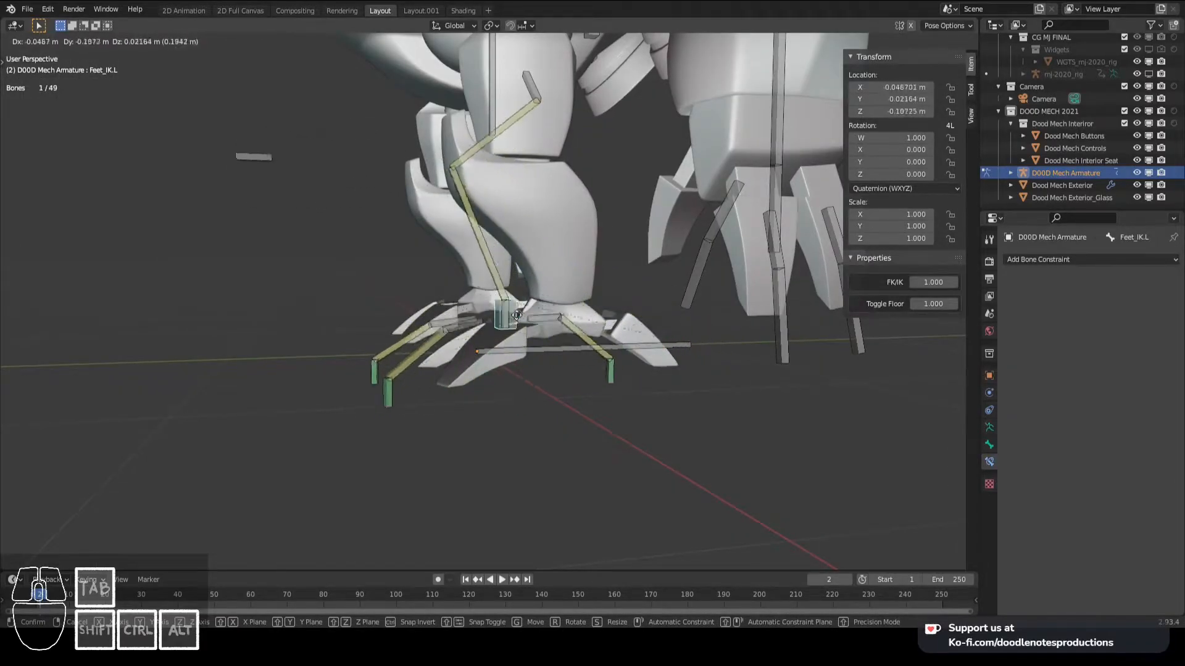
right_click(539, 354)
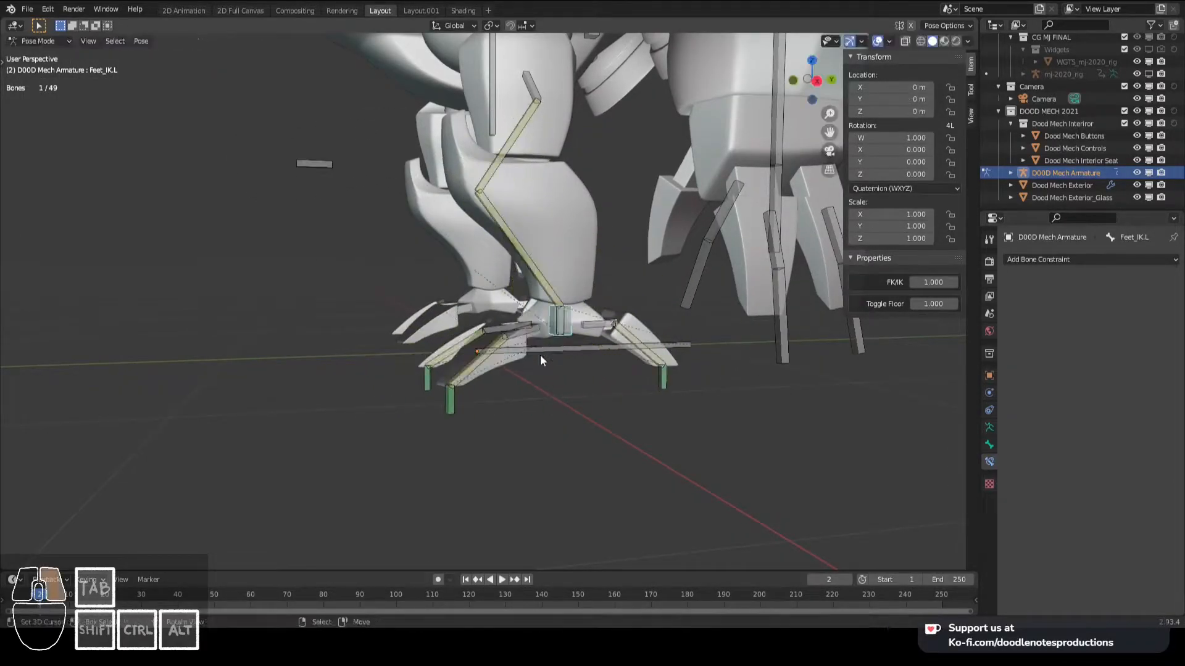
key(KP_3)
key(g)
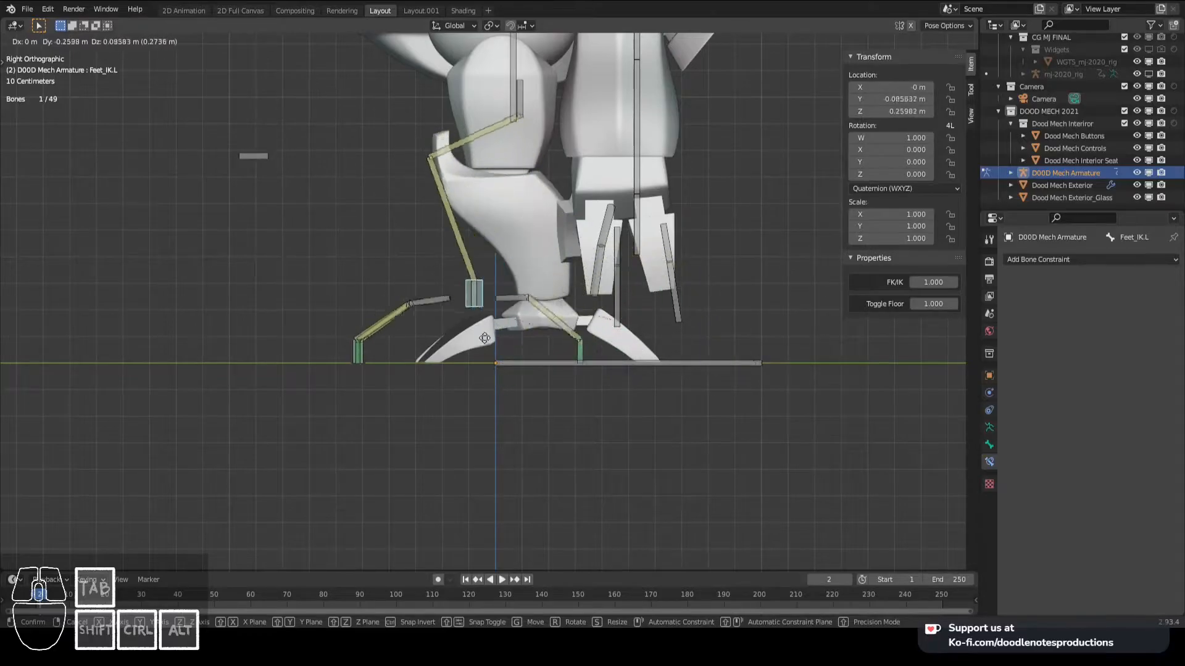
right_click(554, 315)
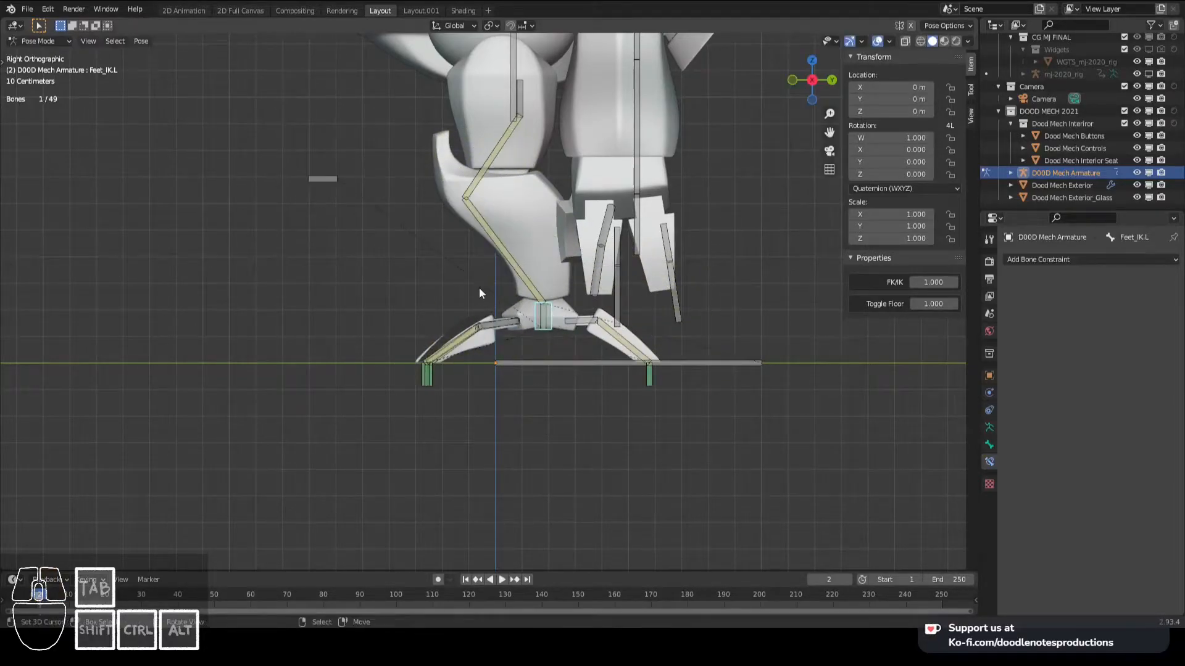
- Save the file and try rotating a left leg bone in the front view
scroll(487, 282, down, 2)
click(494, 275)
key(ctrl+s)
mouse_move(494, 275)
middle_down()
mouse_move(487, 225)
mouse_move(510, 270)
middle_up()
scroll(509, 314, up, 3)
key(KP_1)
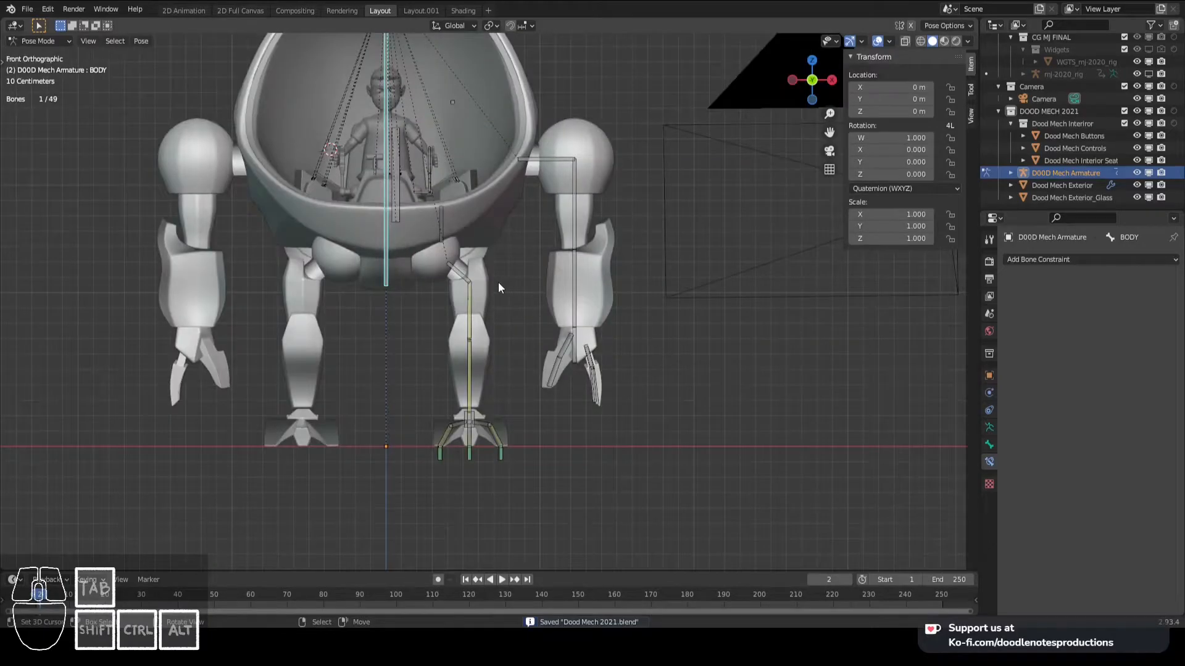
right_click(472, 298)
key(r)
right_click(489, 358)
right_click(470, 418)
scroll(502, 371, down, 3)
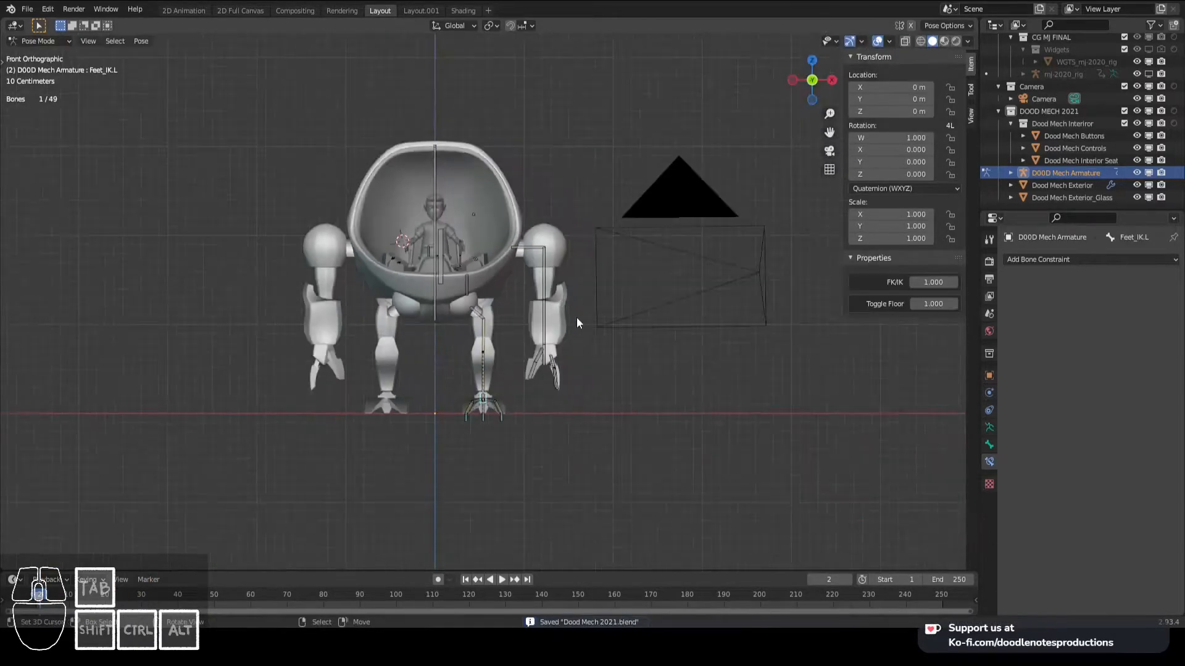
- Try rotating Leg_Upper.L in the right view to check whether its IK allows FK control
middle_drag(577, 309, 462, 362)
scroll(469, 367, up, 5)
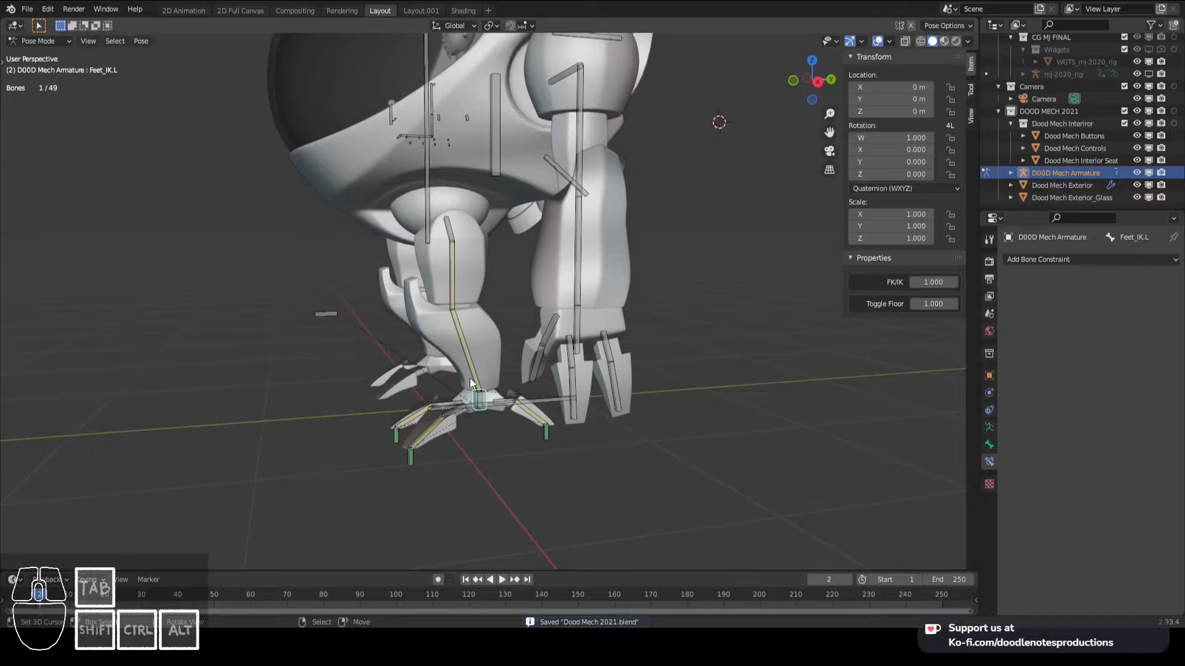
scroll(498, 306, down, 3)
key(KP_3)
scroll(505, 301, up, 3)
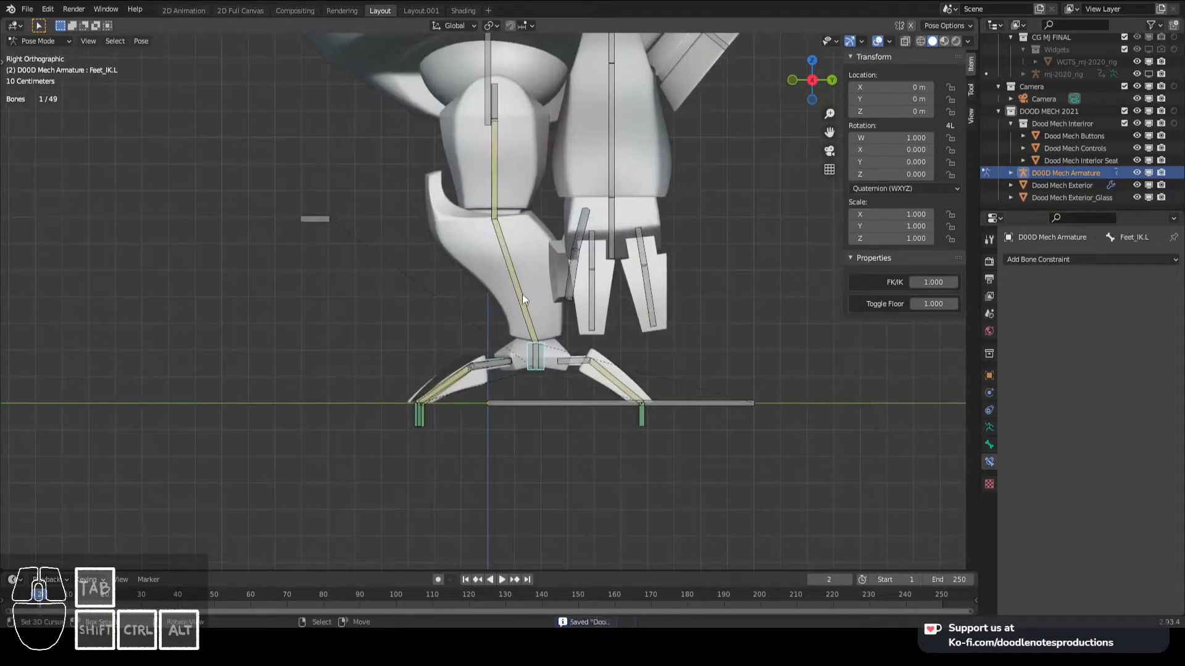
right_click(501, 151)
key(r)
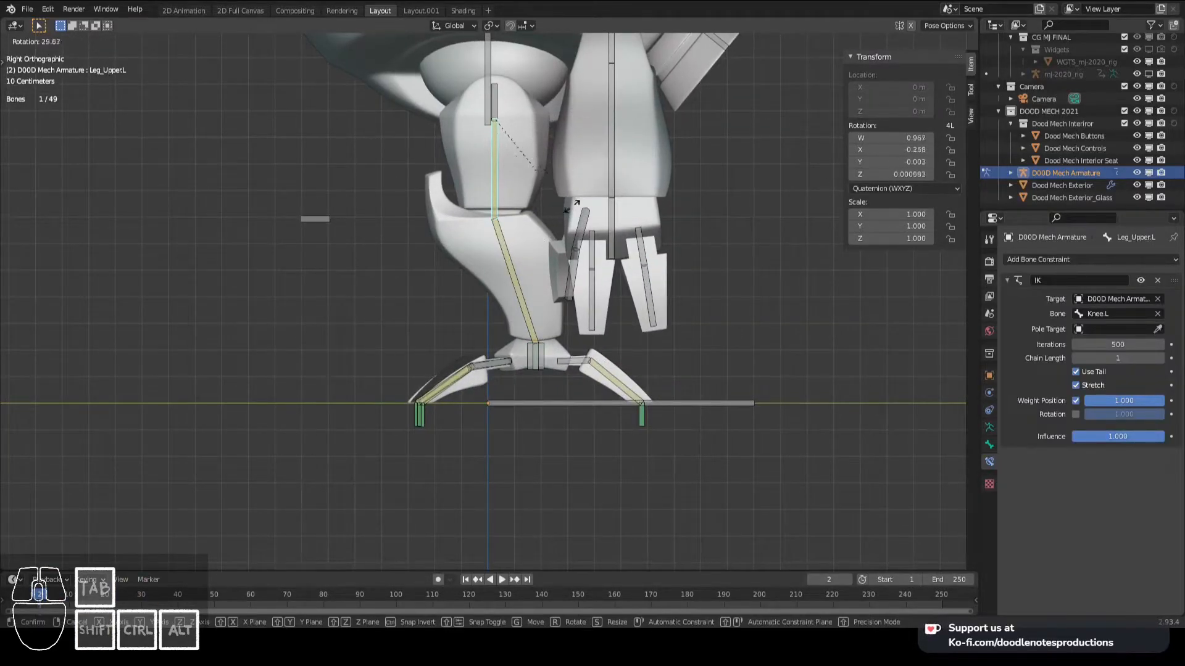
key(Escape)
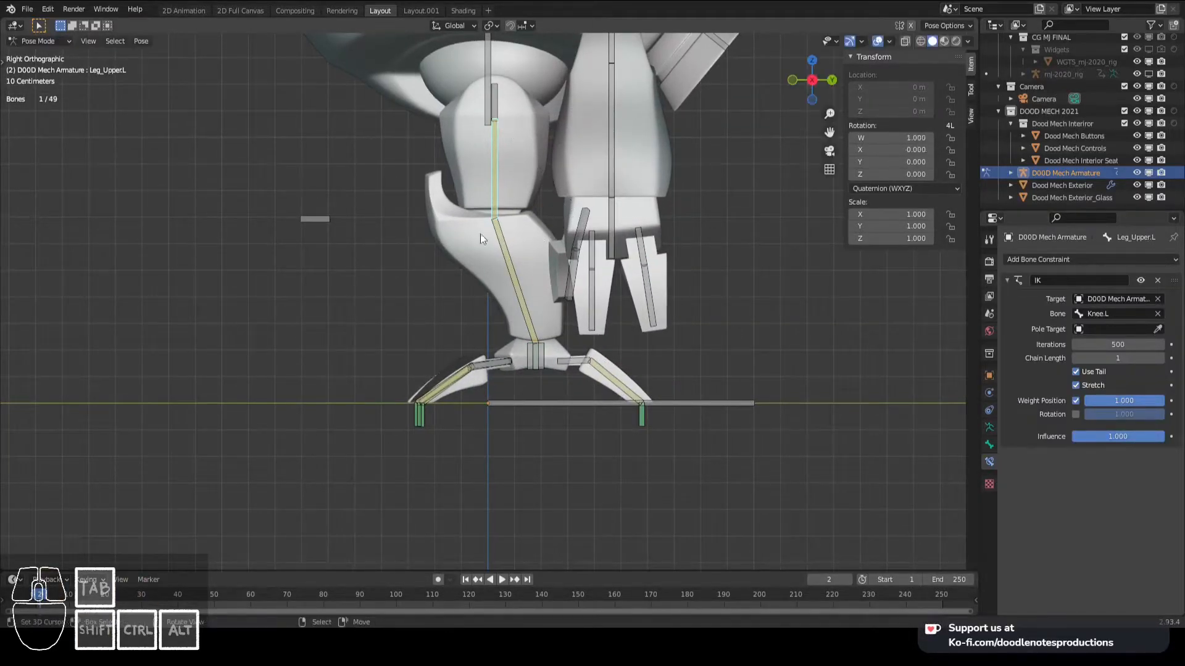
- Copy the IK influence driver from Leg_Lower.L to the IK influence of Leg_Upper.L
right_click(512, 279)
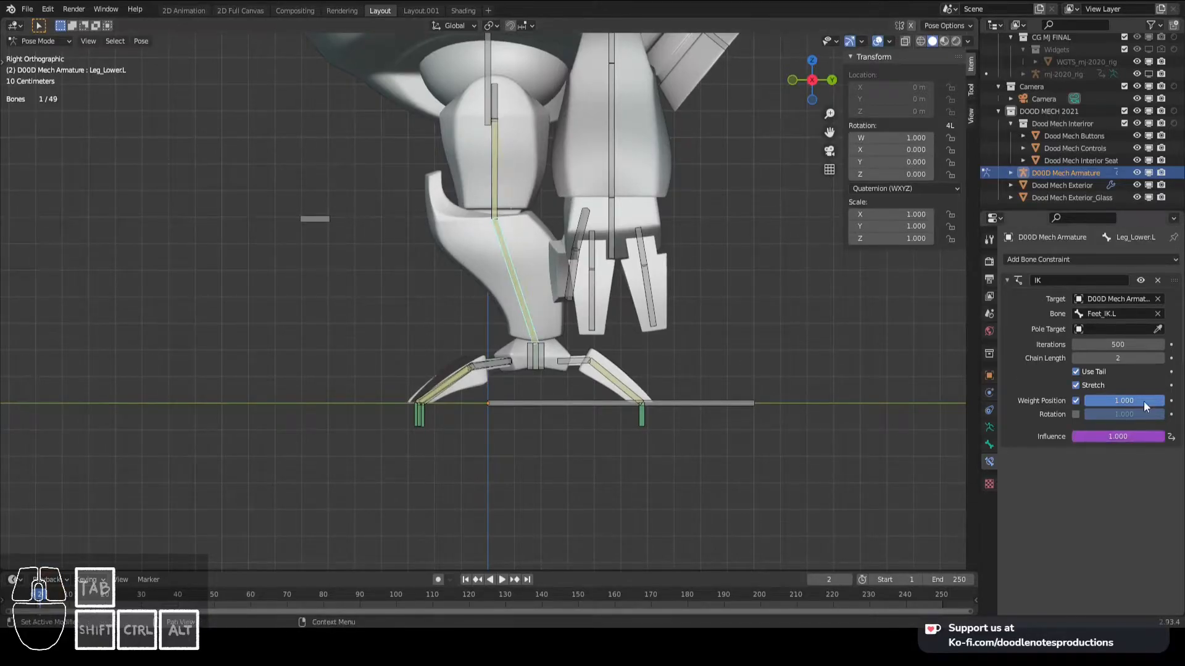
right_click(1131, 444)
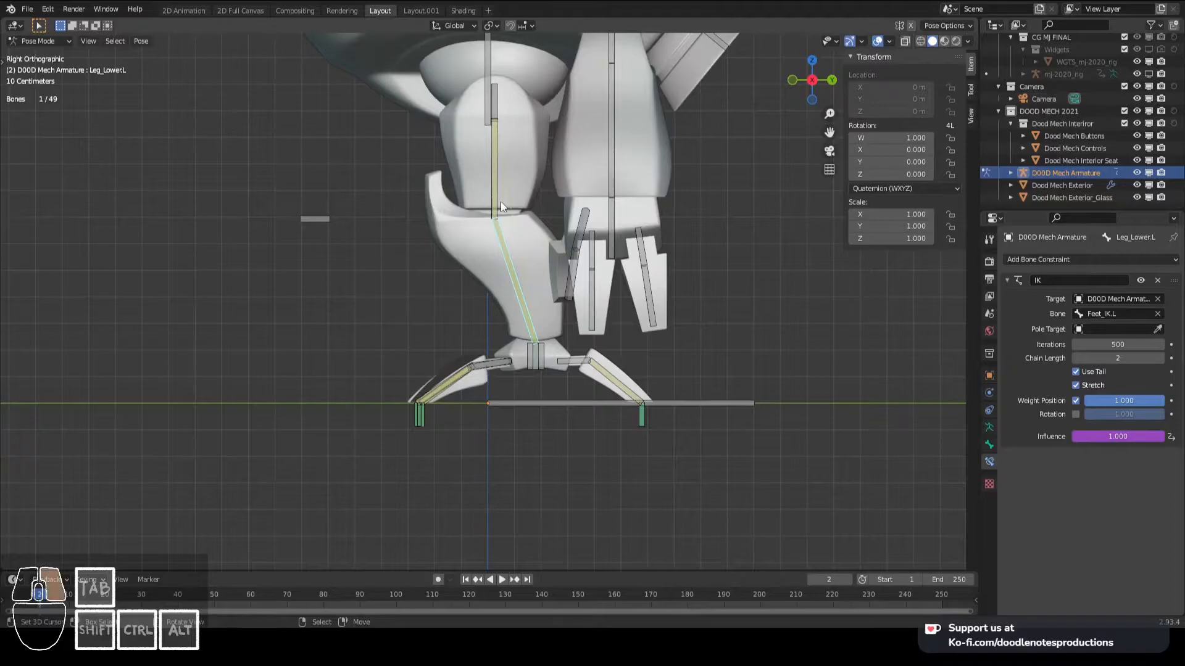
right_click(502, 202)
right_click(1127, 435)
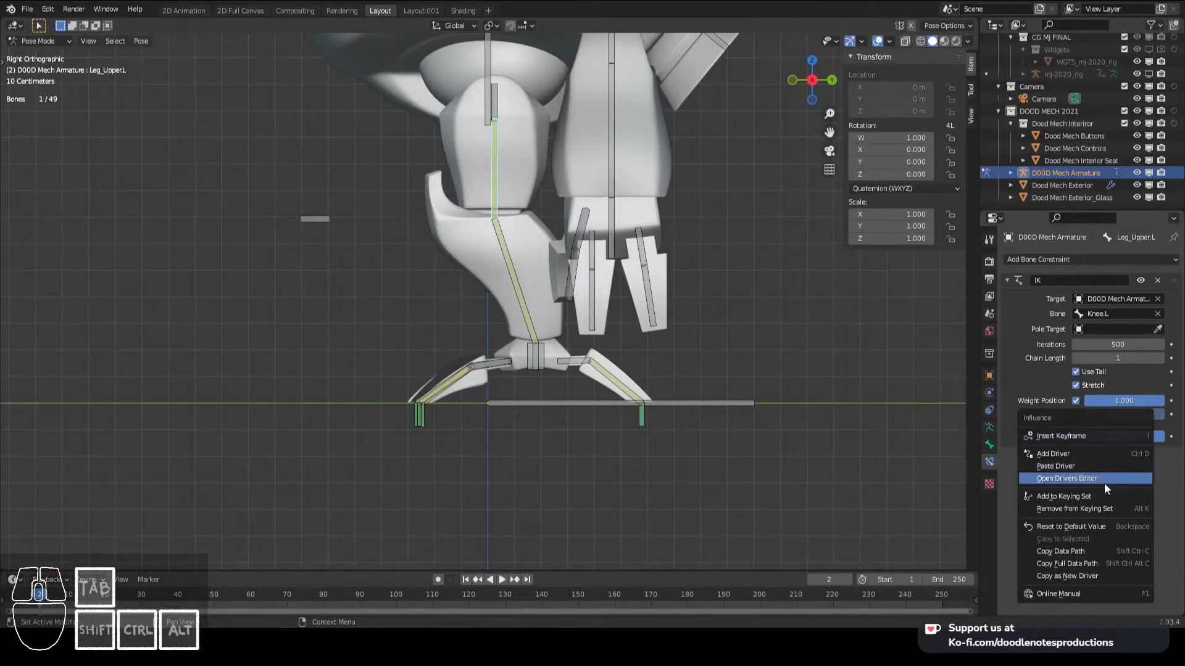
- Paste the same driver onto the IK influence of the front and back lower toe bones, including Toe1_Front_Lower.L and Toe_Back_Lower.L
scroll(493, 333, down, 1)
right_click(487, 338)
middle_drag(486, 338, 682, 384)
right_click(1110, 436)
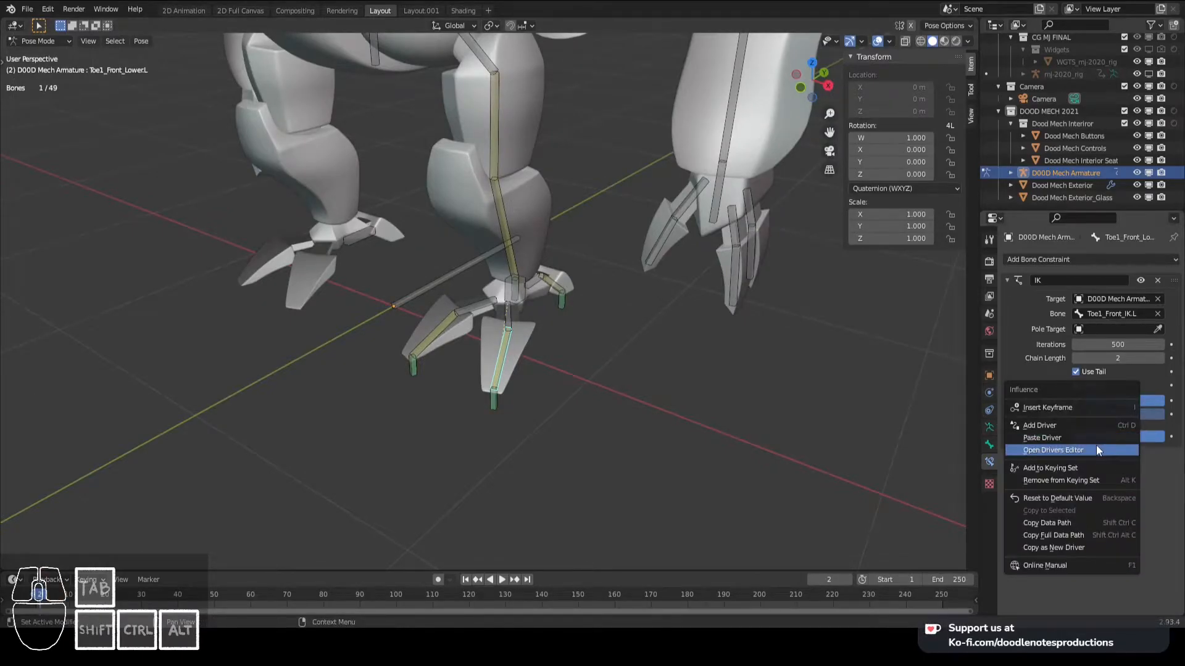
click(1096, 445)
right_click(1113, 439)
click(1098, 439)
right_click(559, 290)
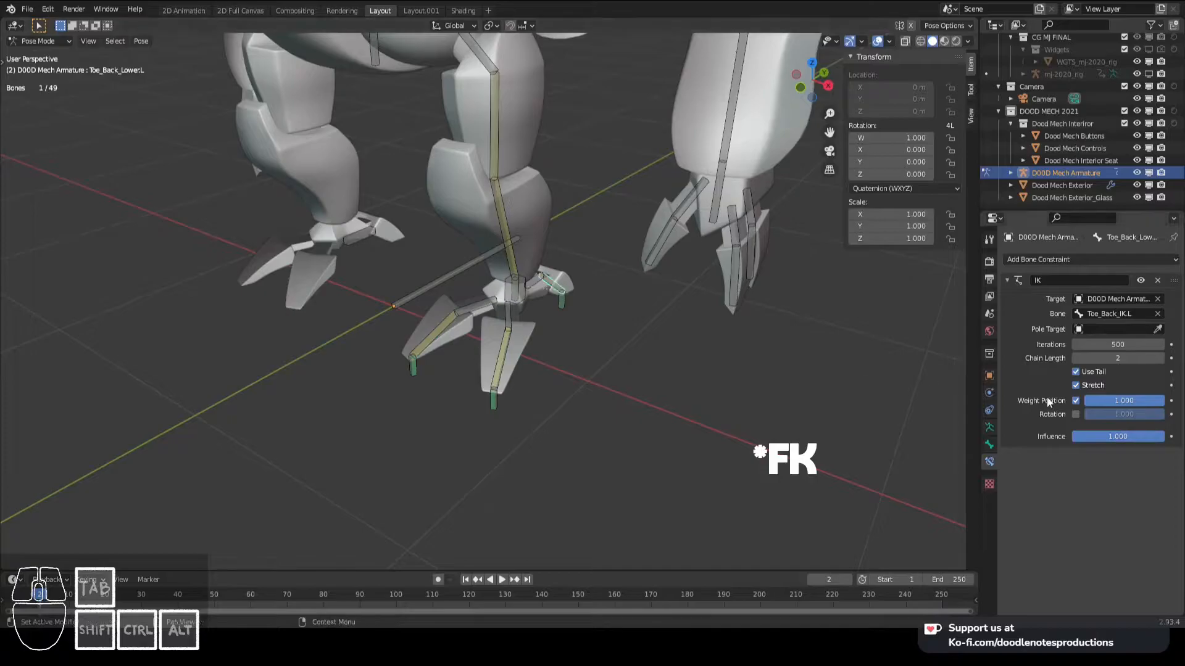
right_click(1114, 437)
click(1102, 435)
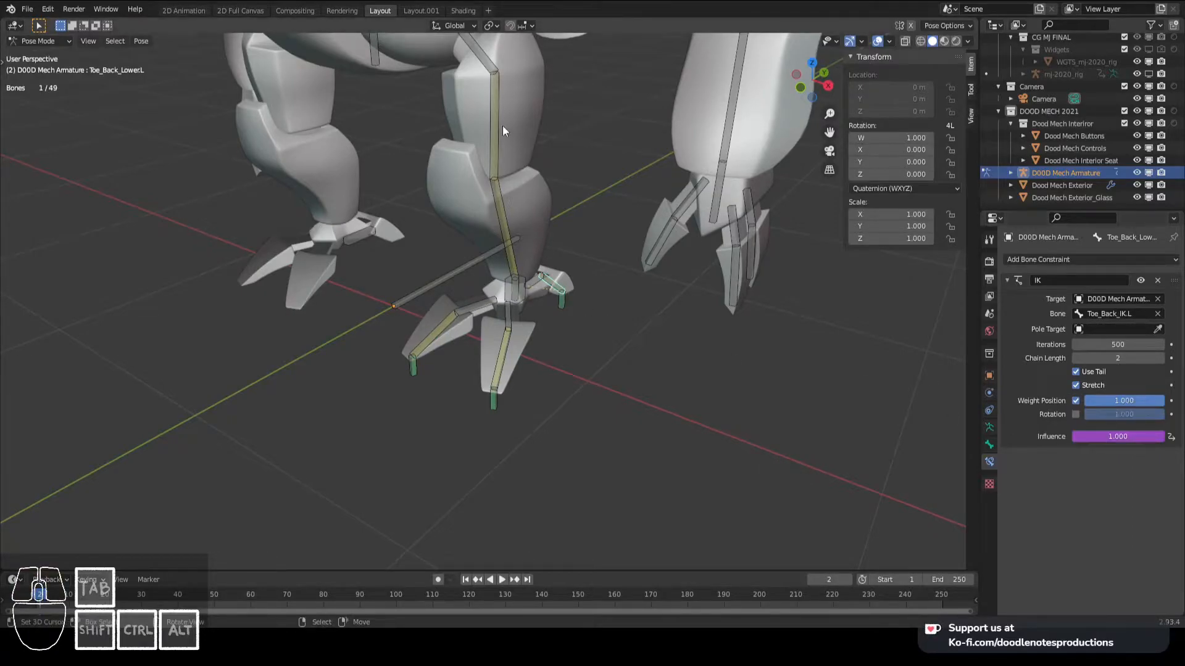
- Set the FK/IK property of Feet_IK.L to 0
right_click(529, 285)
key(KP_3)
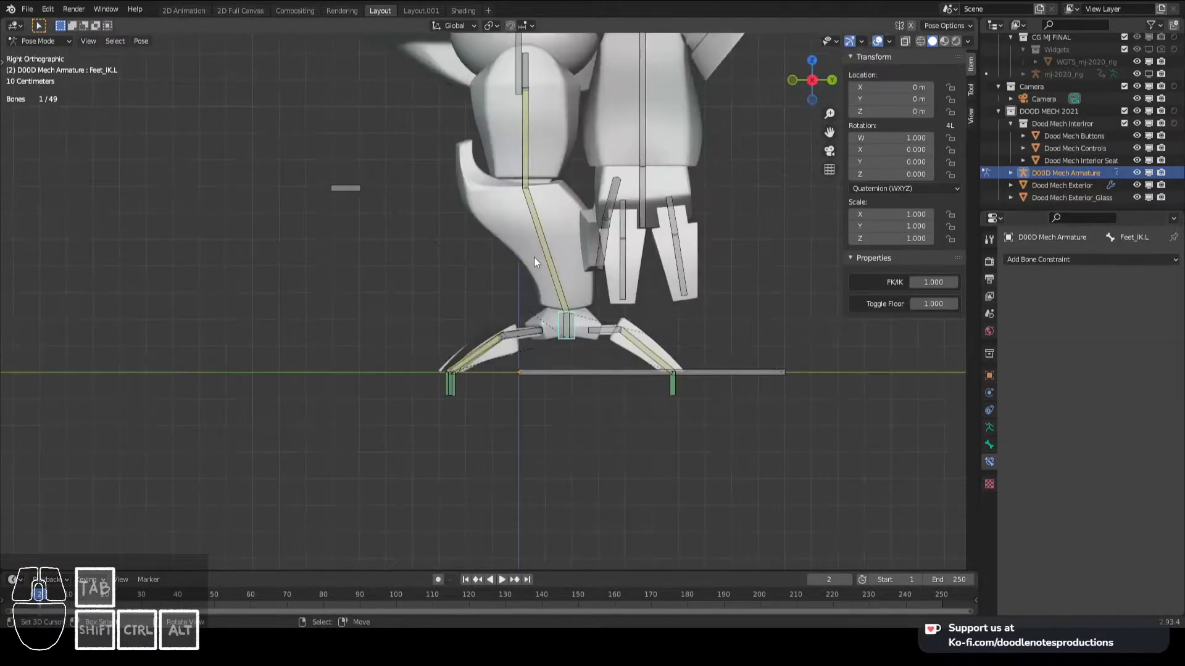
key(g)
right_click(540, 242)
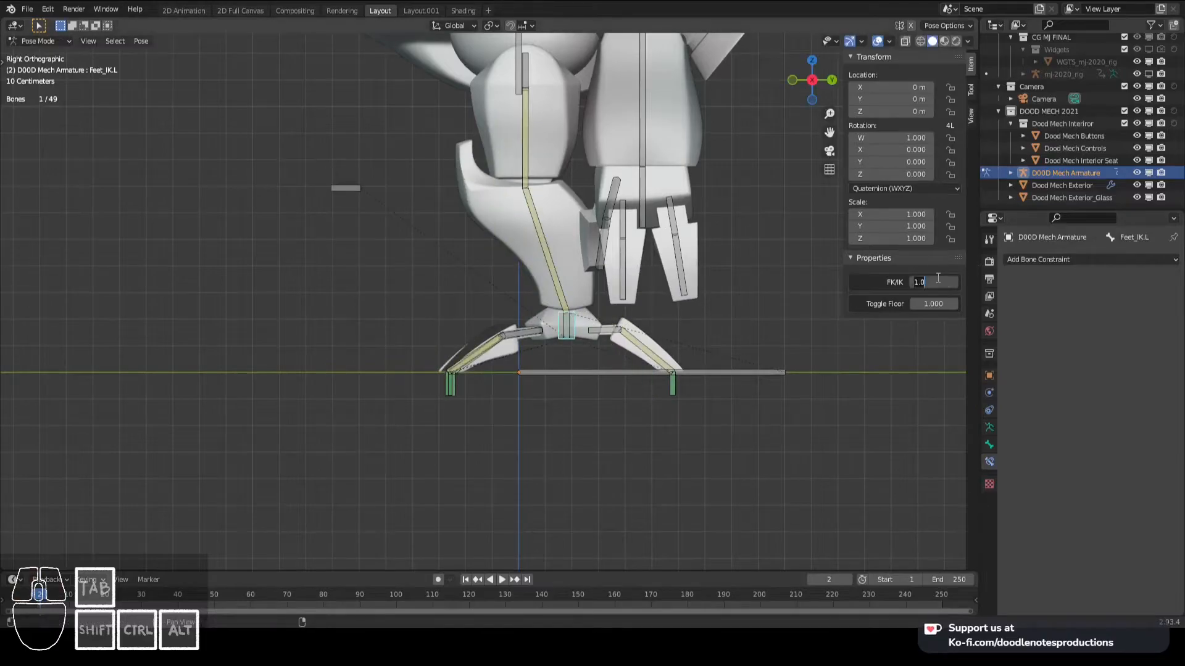
text(0)
key(Return)
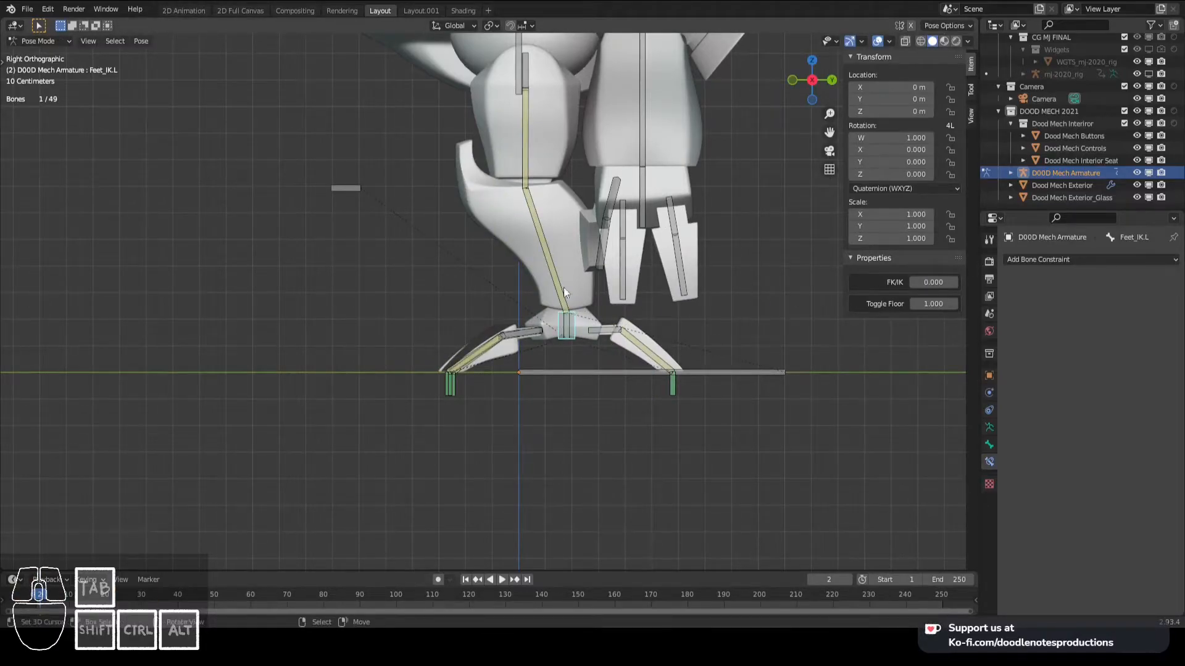
- Test FK control by rotating Leg_Upper.L and Toe1_Front_Upper.L in the right view
right_click(527, 126)
key(g)
right_click(547, 189)
key(r)
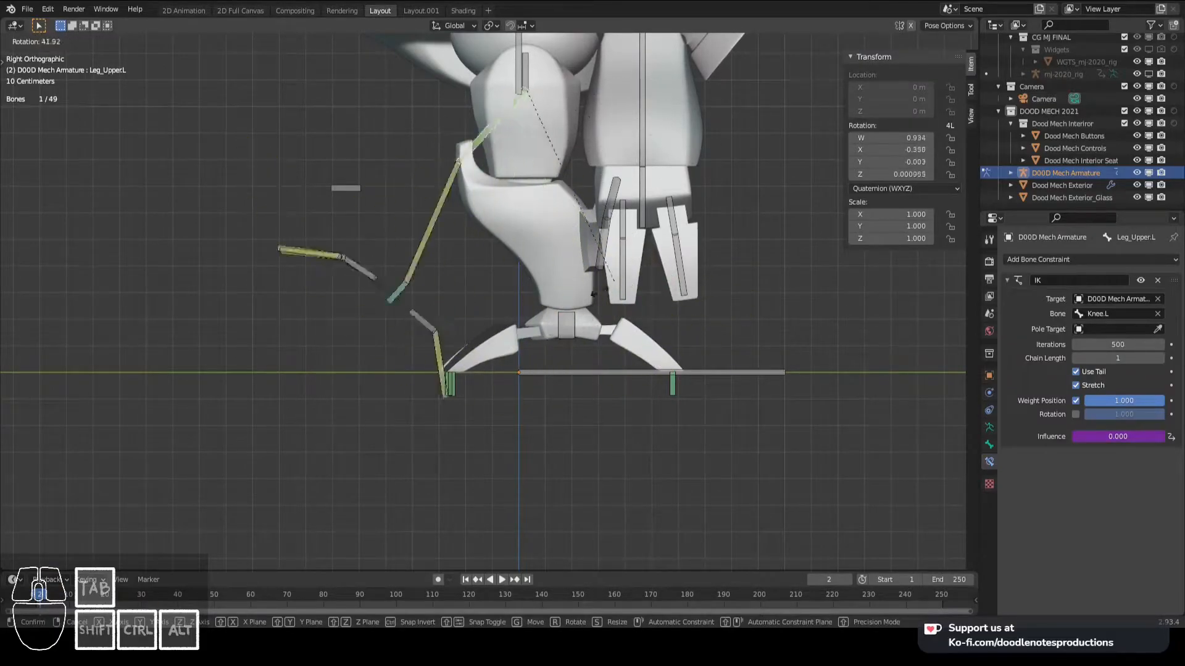
click(333, 252)
right_click(332, 250)
key(r)
right_click(502, 235)
- Clear the rotation of all bones and save the file
key(a)
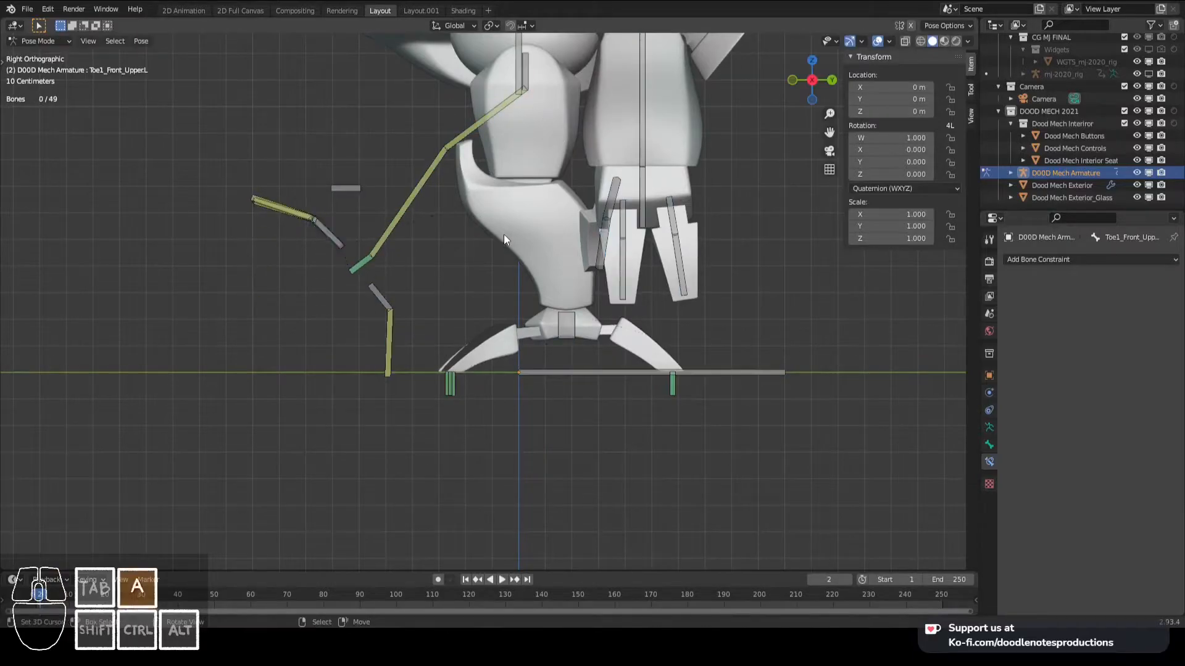
key(alt+r)
key(ctrl+s)
middle_drag(513, 224, 613, 259)
key(alt+a)
scroll(543, 297, up, 3)
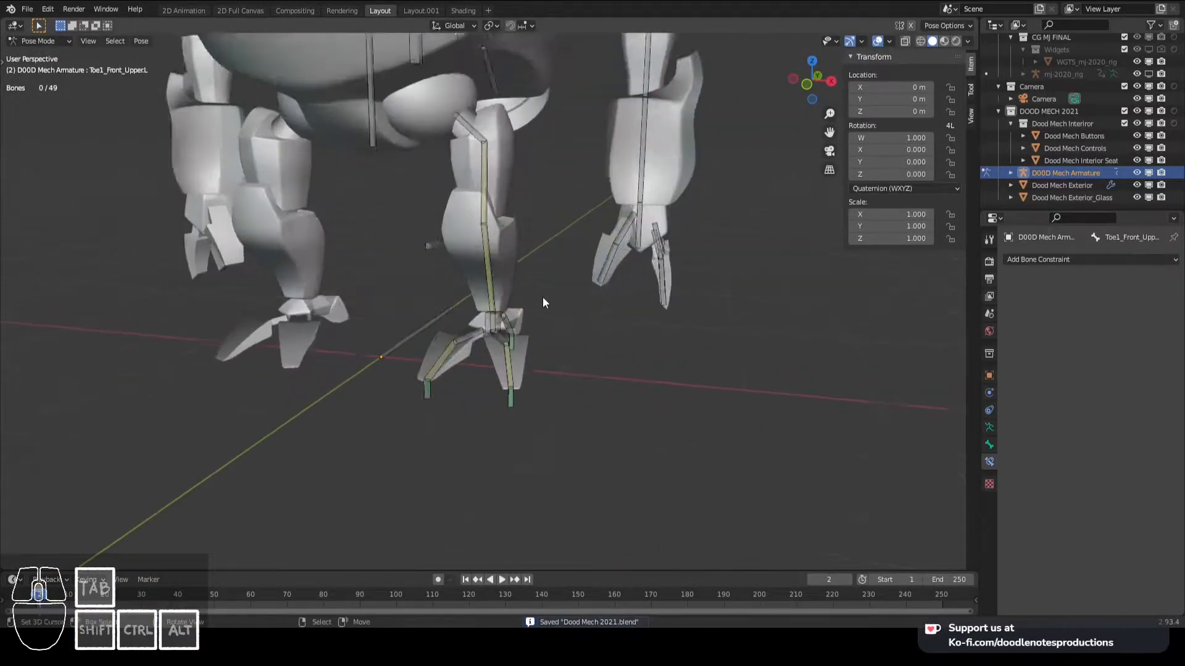
- Select Feet_IK.L, examine the whole mech rig from the right, and save the file
key(KP_3)
click(596, 347)
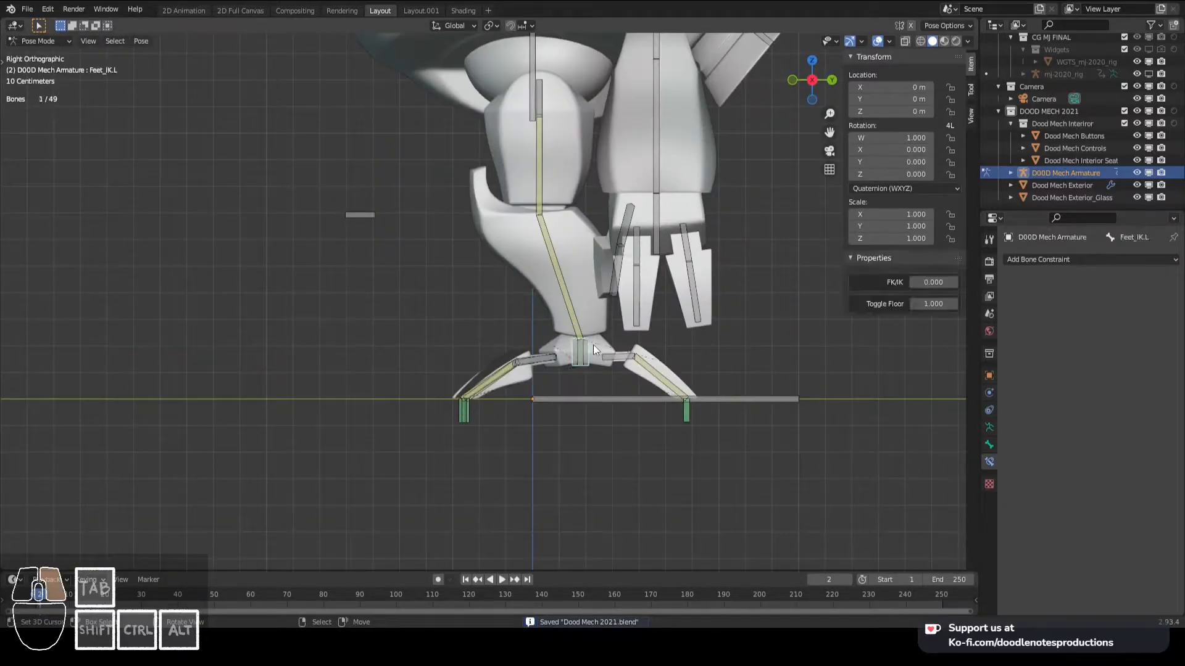
scroll(590, 329, down, 3)
middle_drag(454, 331, 612, 360)
key(KP_3)
scroll(613, 361, down, 3)
shift+middle_drag(622, 283, 624, 323)
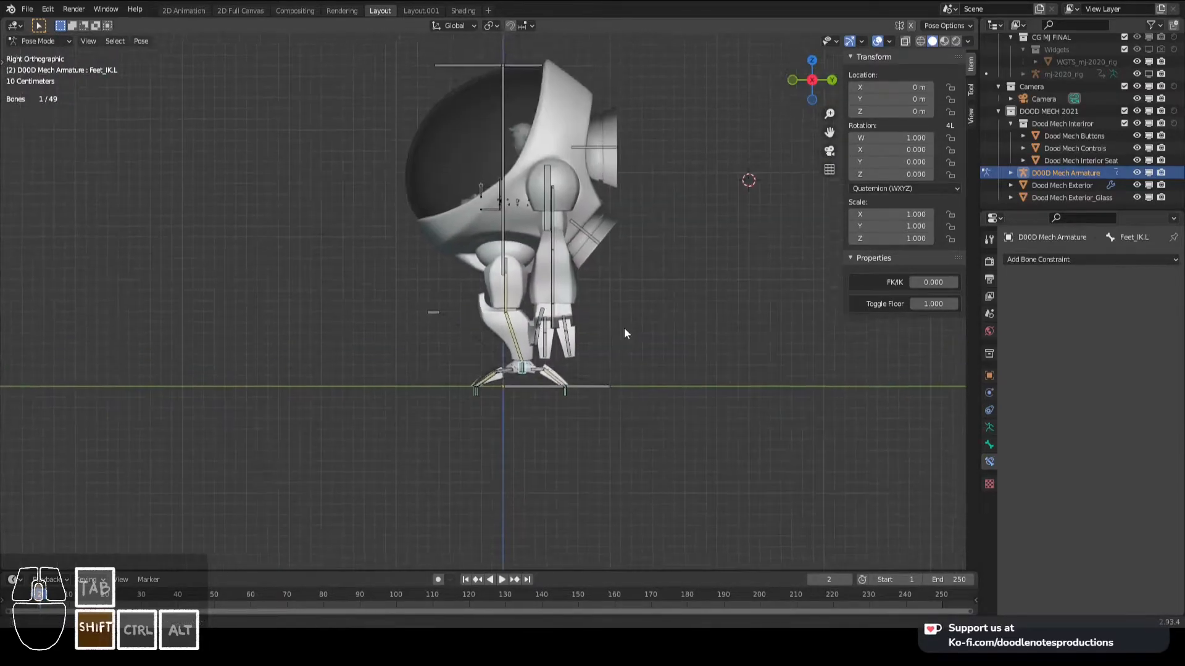
scroll(624, 328, up, 2)
key(ctrl+s)
shift+scroll(556, 302, up, 1)
- Test moving the body bone to check which parts of the rig follow it
click(512, 243)
key(g)
right_click(484, 244)
scroll(530, 213, up, 1)
scroll(538, 210, down, 4)
shift+middle_drag(535, 251, 516, 283)
scroll(515, 283, up, 2)
key(g)
right_click(532, 279)
- Parent the upper and lower booster bones to the BODY bone with Keep Offset
click(637, 183)
shift+click(594, 291)
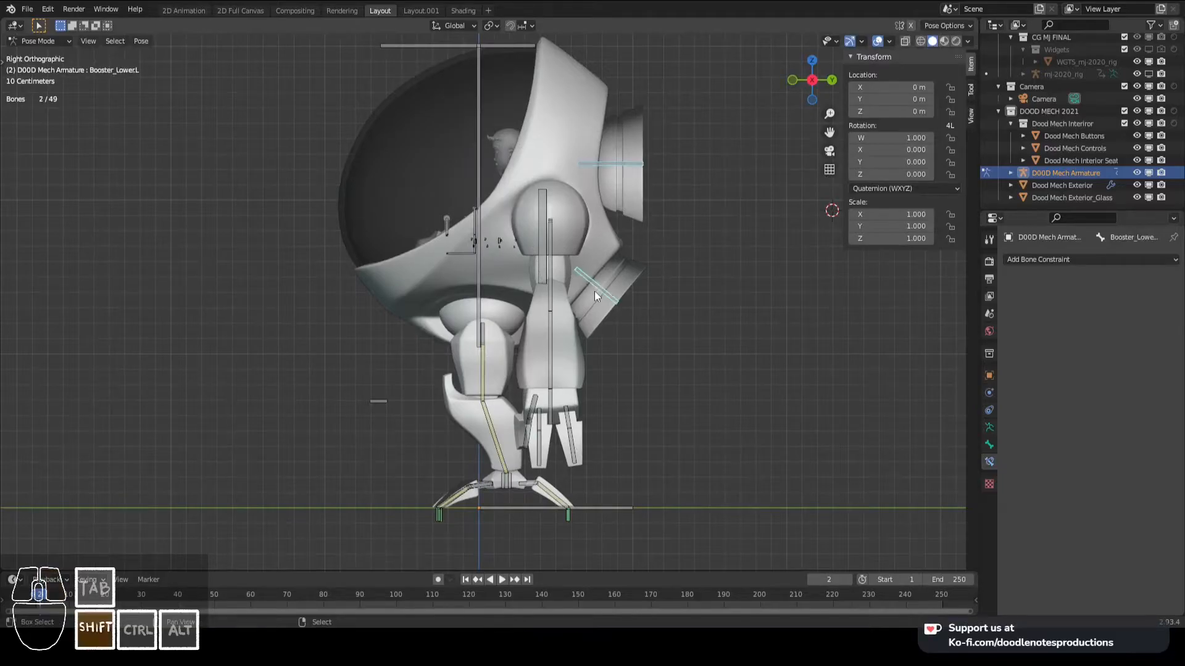
key(Tab)
shift+click(480, 137)
key(ctrl+p)
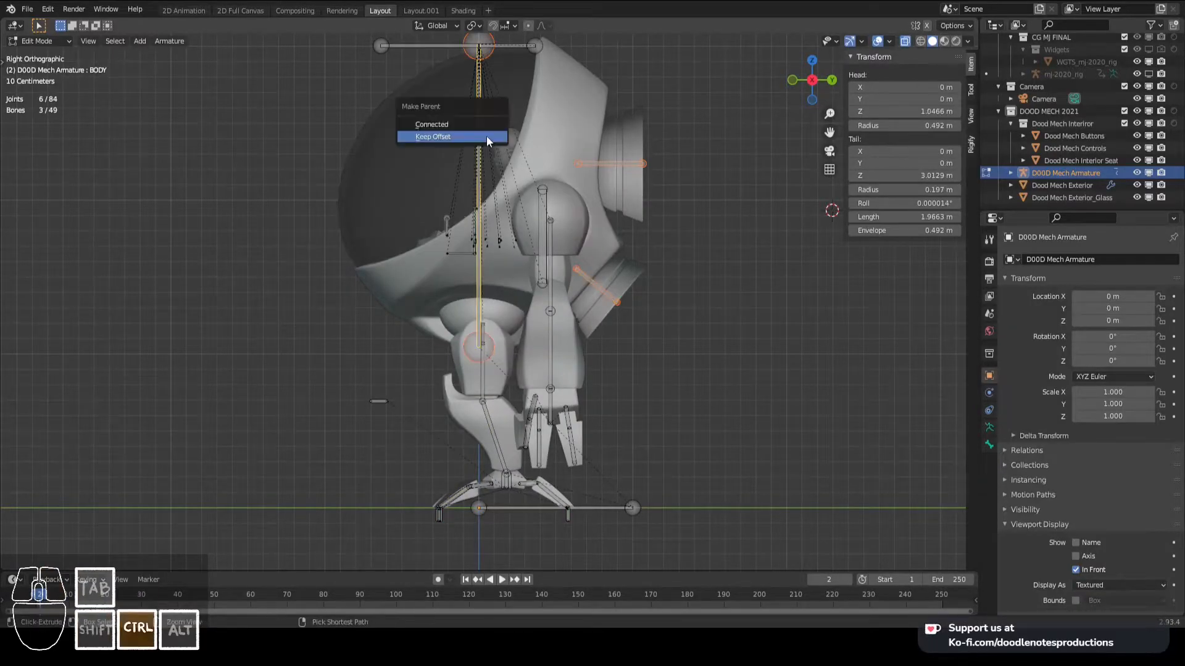
click(486, 136)
key(Tab)
- Test moving the BODY bone with its parented boosters from several views, and save the file
scroll(578, 203, down, 2)
click(483, 165)
right_click(482, 164)
key(g)
right_click(497, 161)
middle_drag(484, 200, 590, 288)
key(g)
right_click(496, 229)
scroll(603, 303, up, 2)
key(ctrl+s)
- Save the file and add an Inverse Kinematics constraint to Arm_Lower.L targeting Hand.L
right_click(594, 388)
key(KP_3)
key(KP_1)
scroll(543, 321, up, 4)
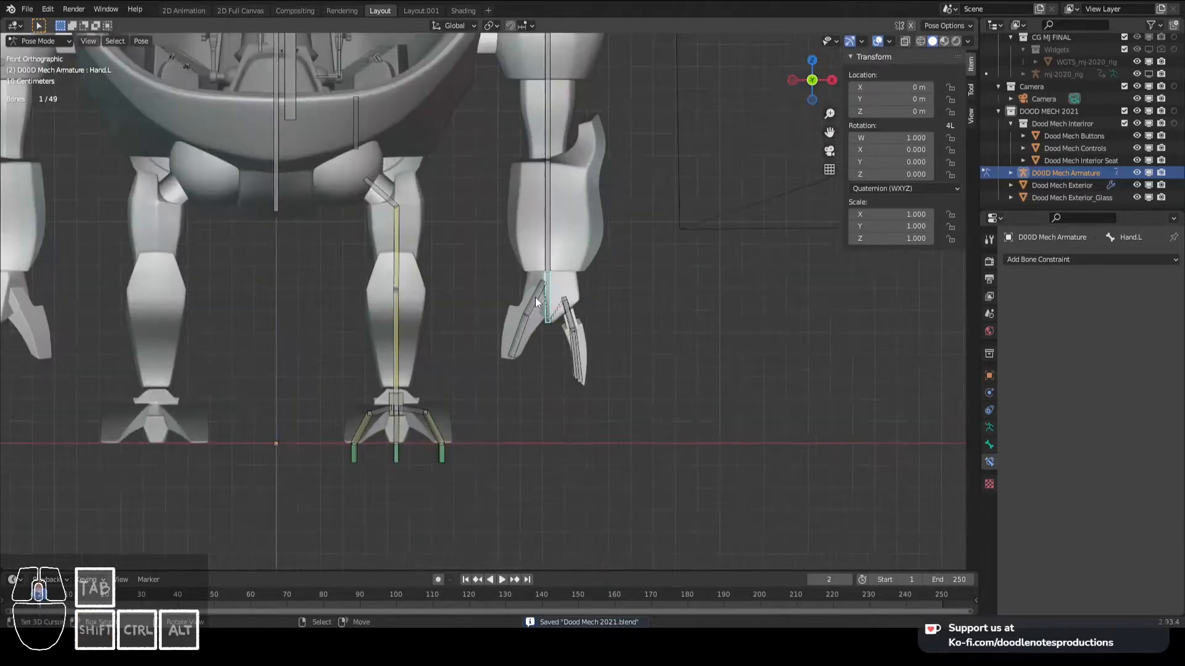
scroll(549, 298, up, 1)
key(ctrl+s)
scroll(563, 309, up, 1)
mouse_move(581, 288)
shift+middle_down()
mouse_move(563, 308)
mouse_move(576, 294)
shift+middle_up()
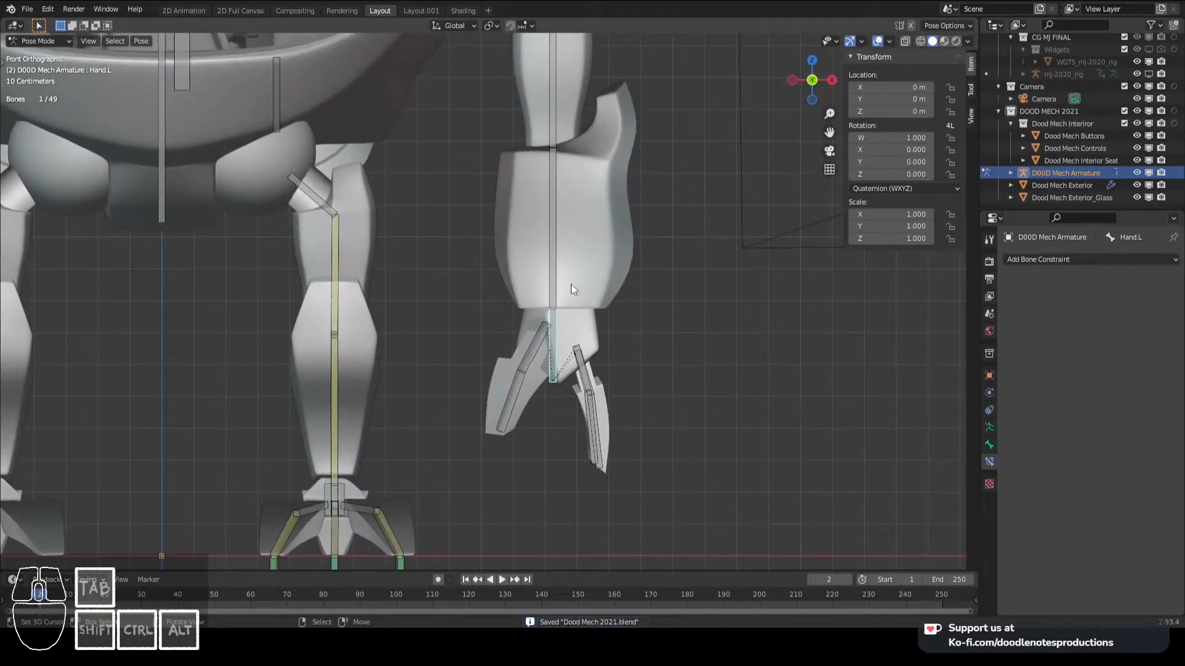
shift+right_click(554, 260)
key(shift+ctrl+c)
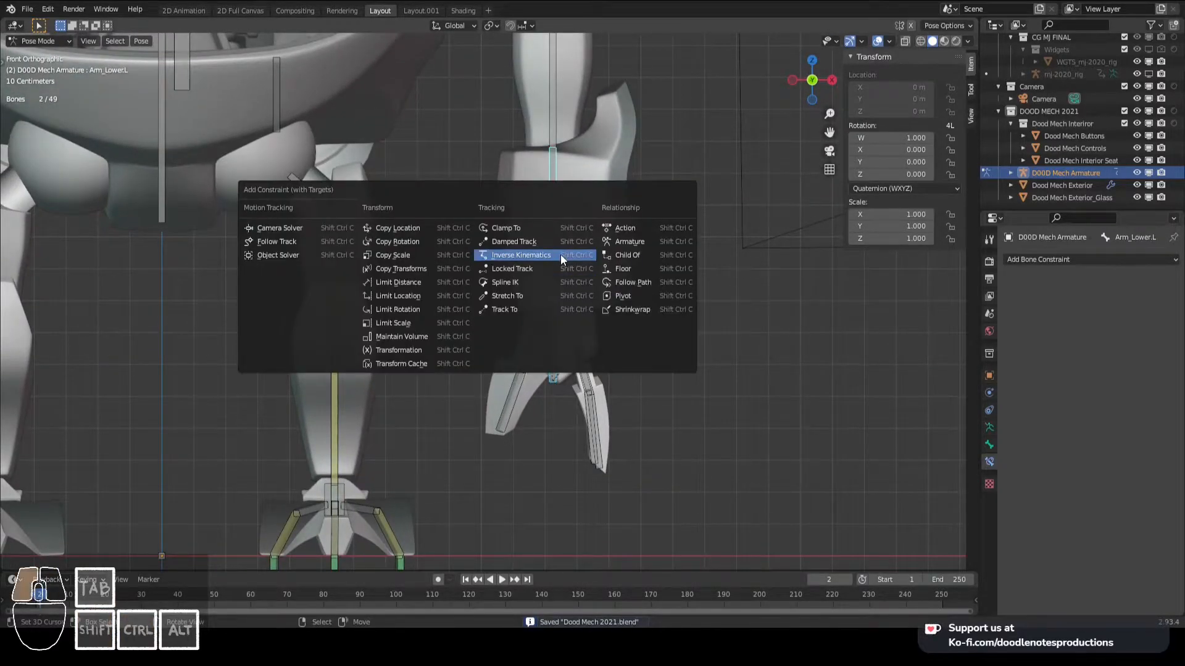
click(560, 254)
- Reset the arm pose by clearing the rotation of all bones
scroll(635, 265, down, 4)
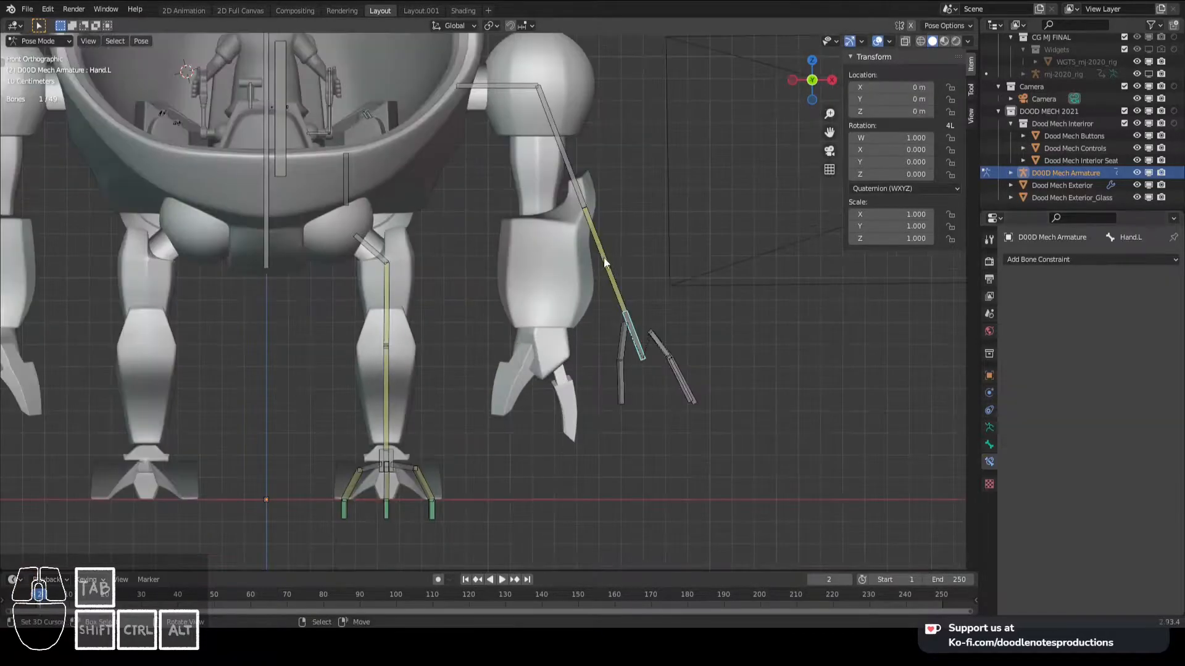
key(a)
key(alt+e)
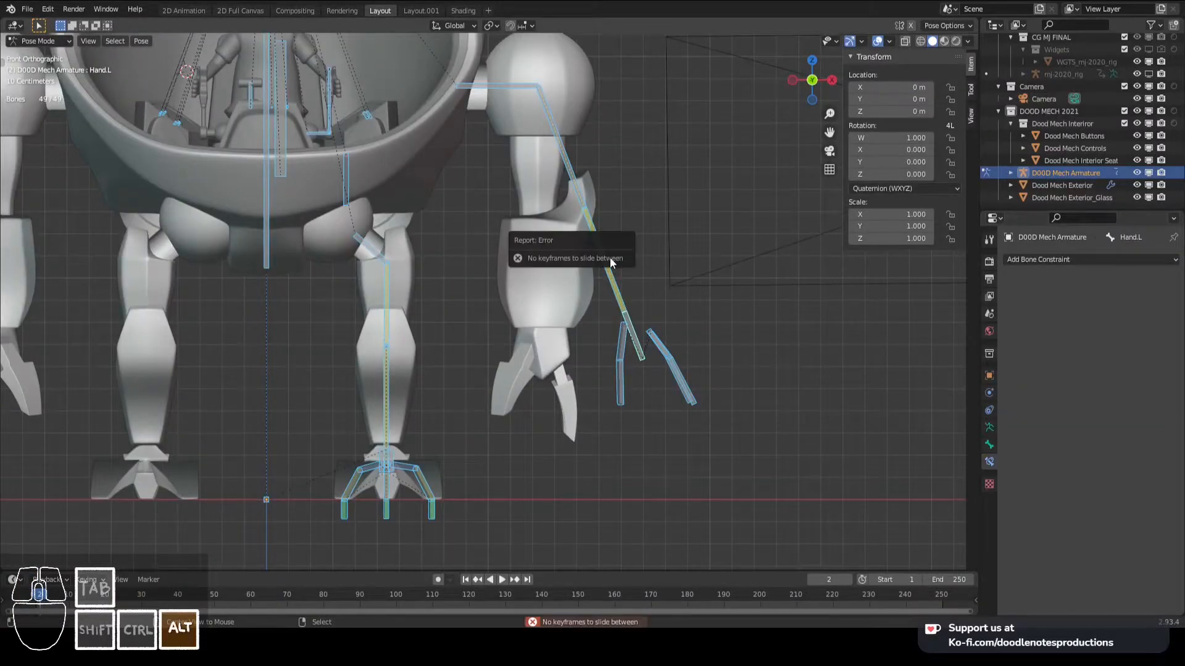
key(alt+r)
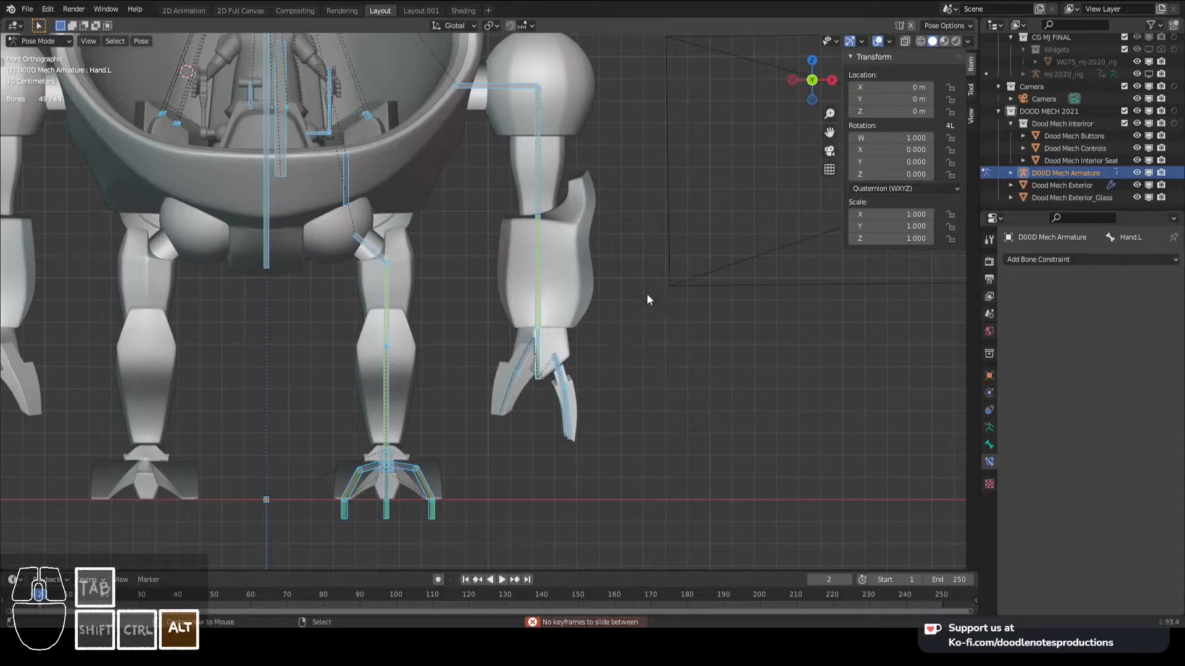
- Parent Hand.L to Shoulder.L with Keep Offset
right_click(542, 352)
shift+middle_drag(554, 290, 554, 294)
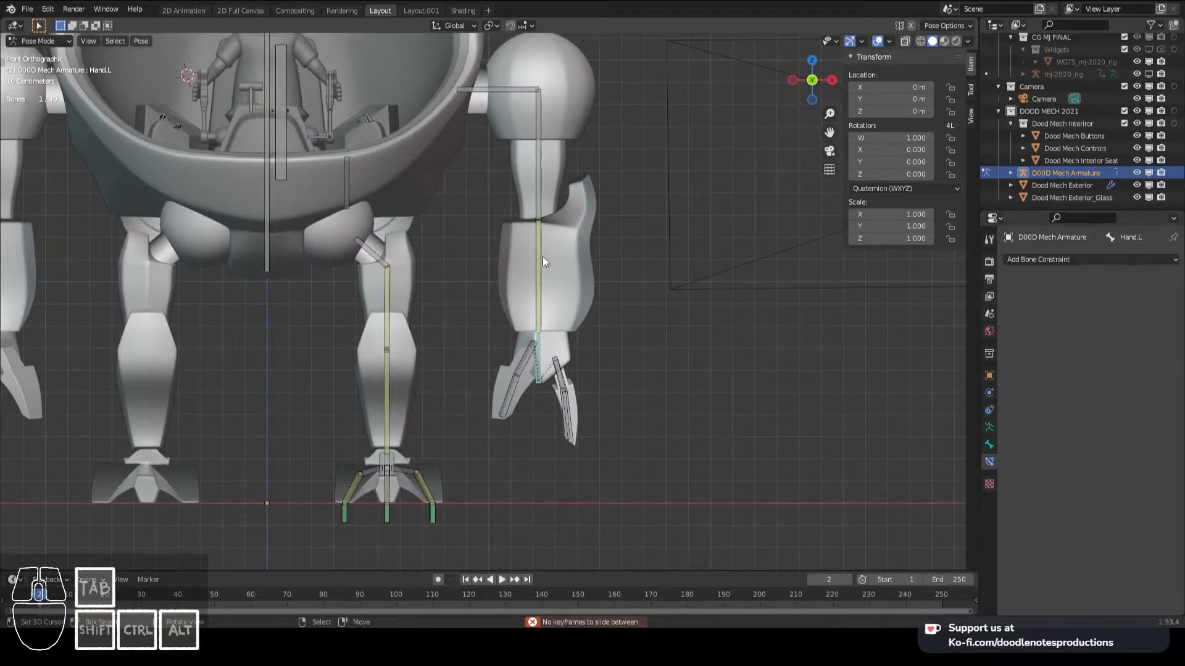
shift+middle_drag(526, 203, 553, 236)
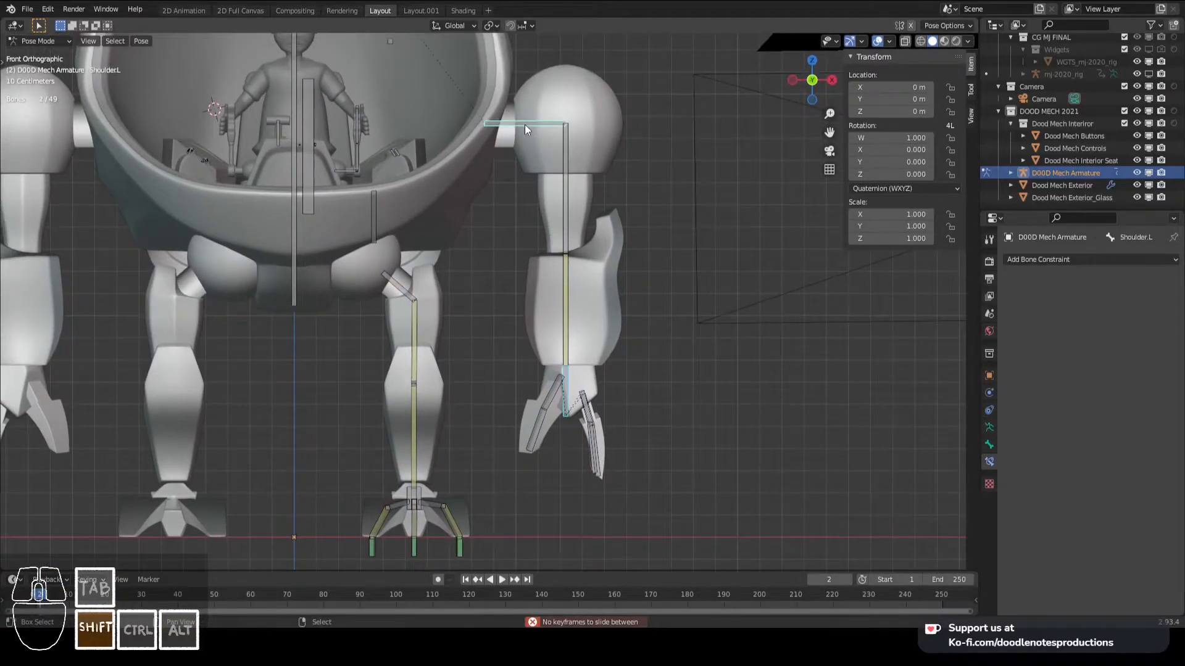
key(ctrl+Tab)
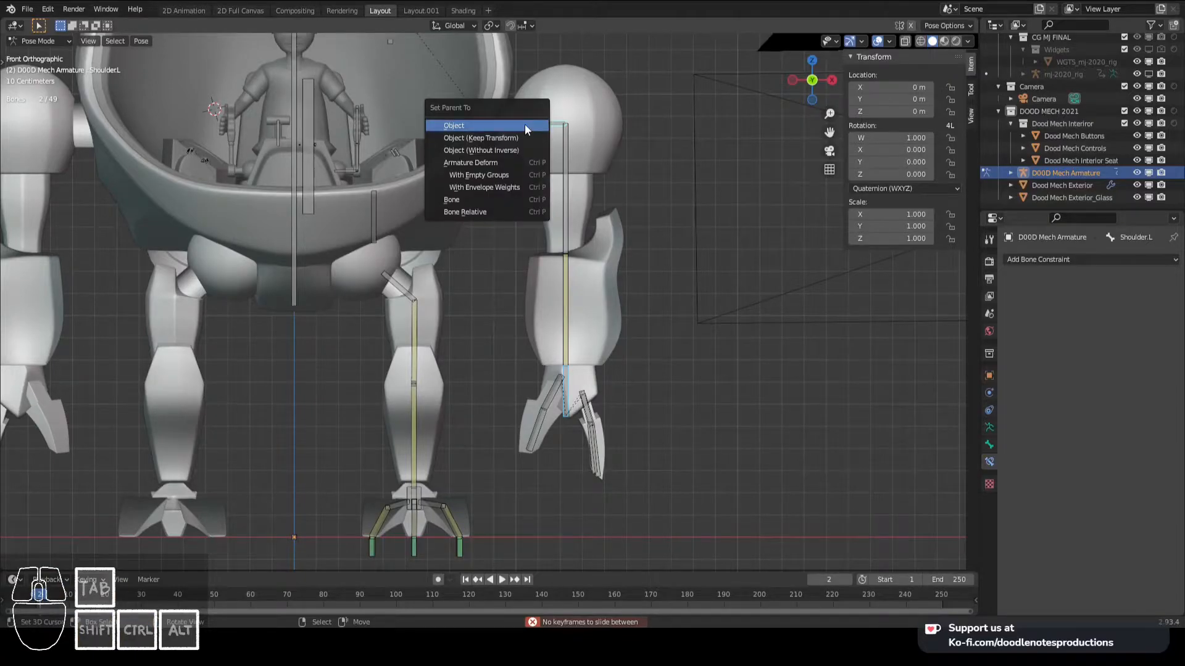
click(502, 198)
key(ctrl+Tab)
click(613, 248)
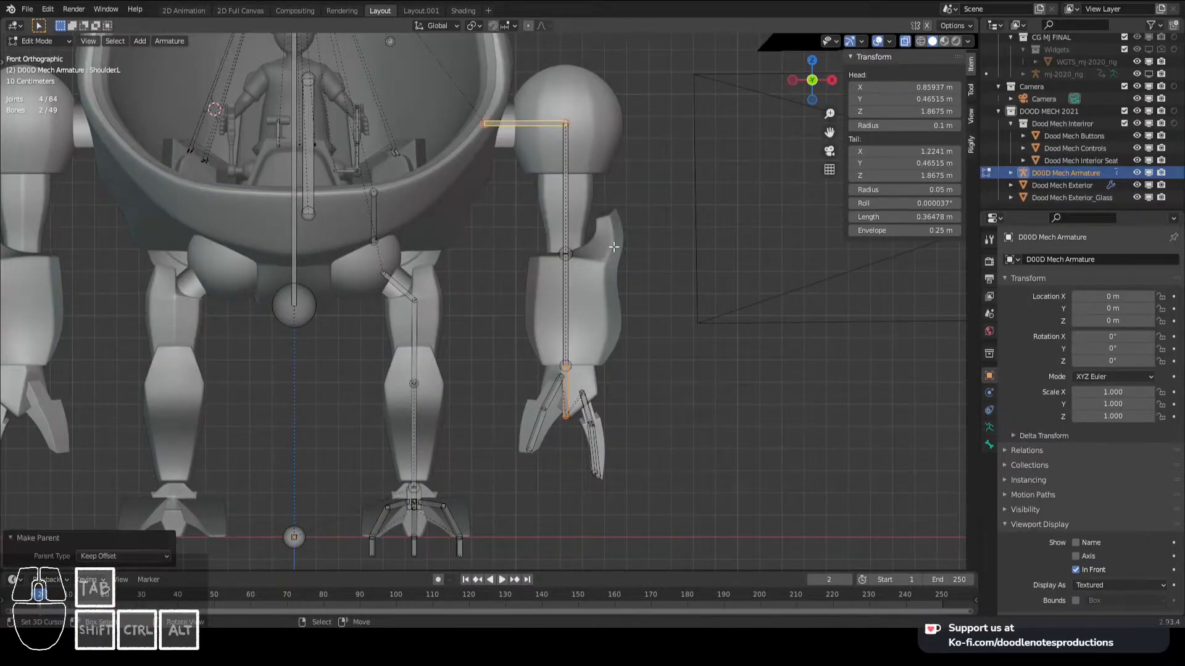
- Test the arm IK by moving Hand.L in the front view
click(576, 379)
key(g)
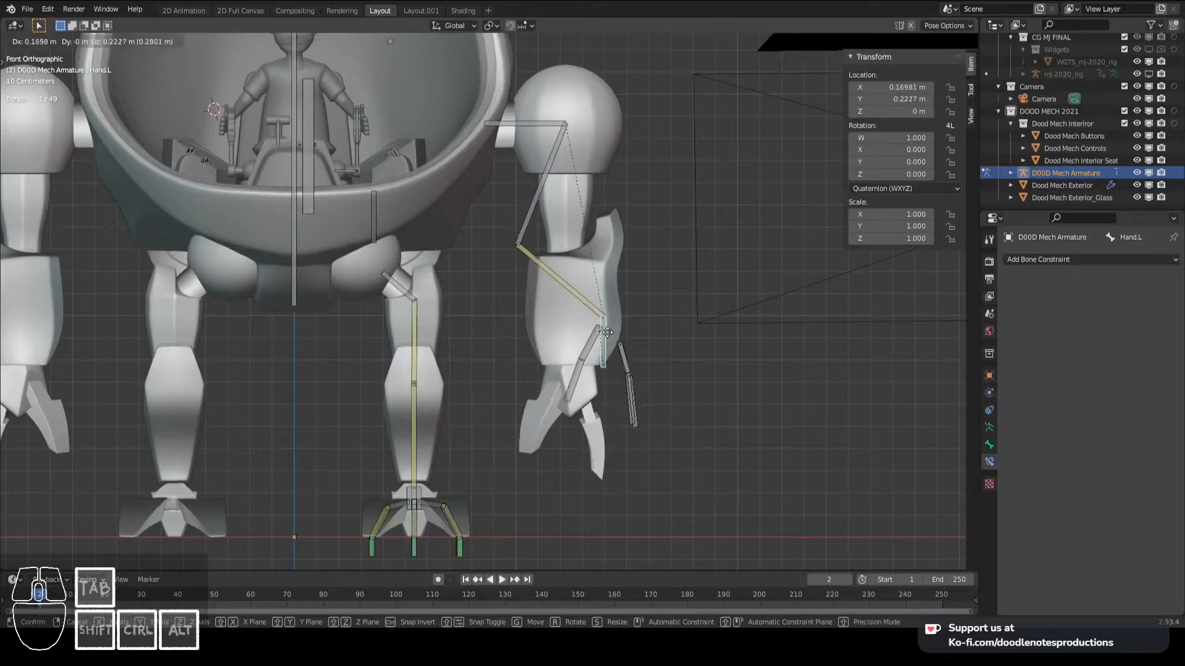
right_click(580, 295)
key(g)
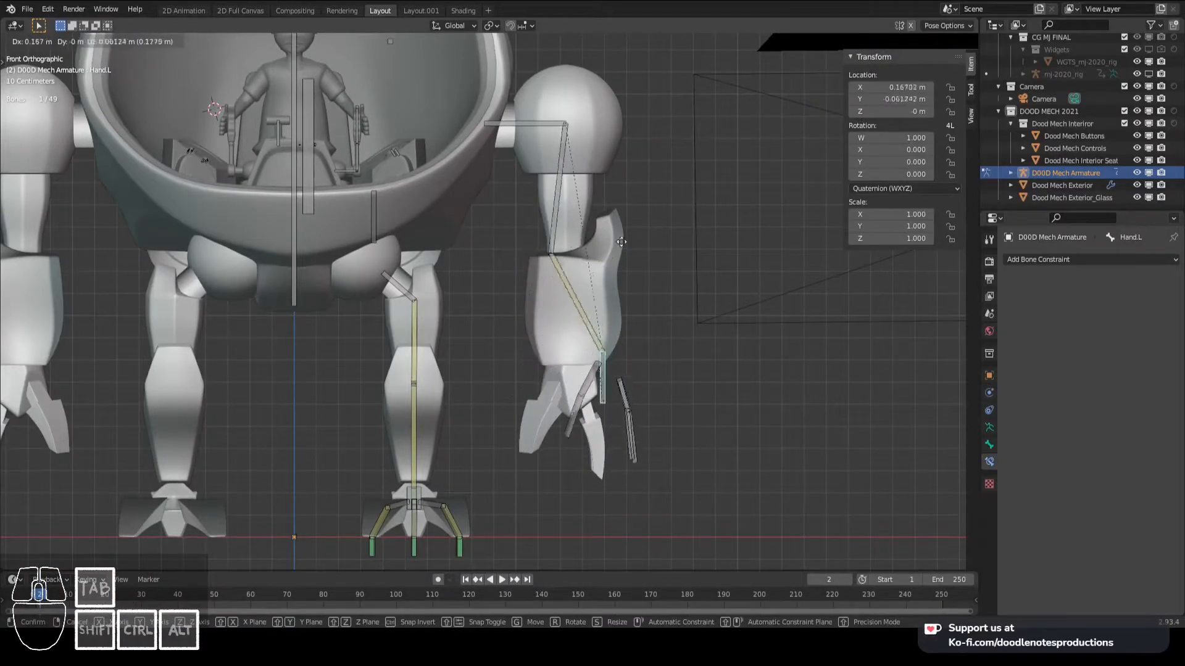
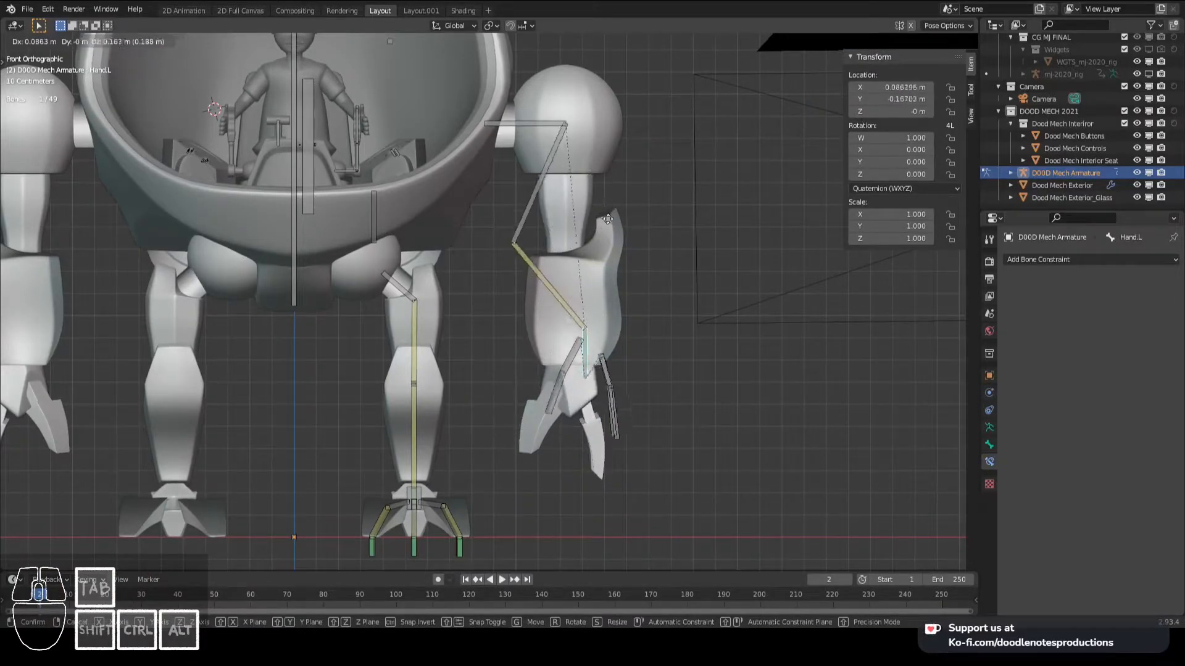
- Cancel the current Hand.L move, parent Hand.L to the BODY bone in Edit Mode, and return to Pose Mode
right_click(568, 211)
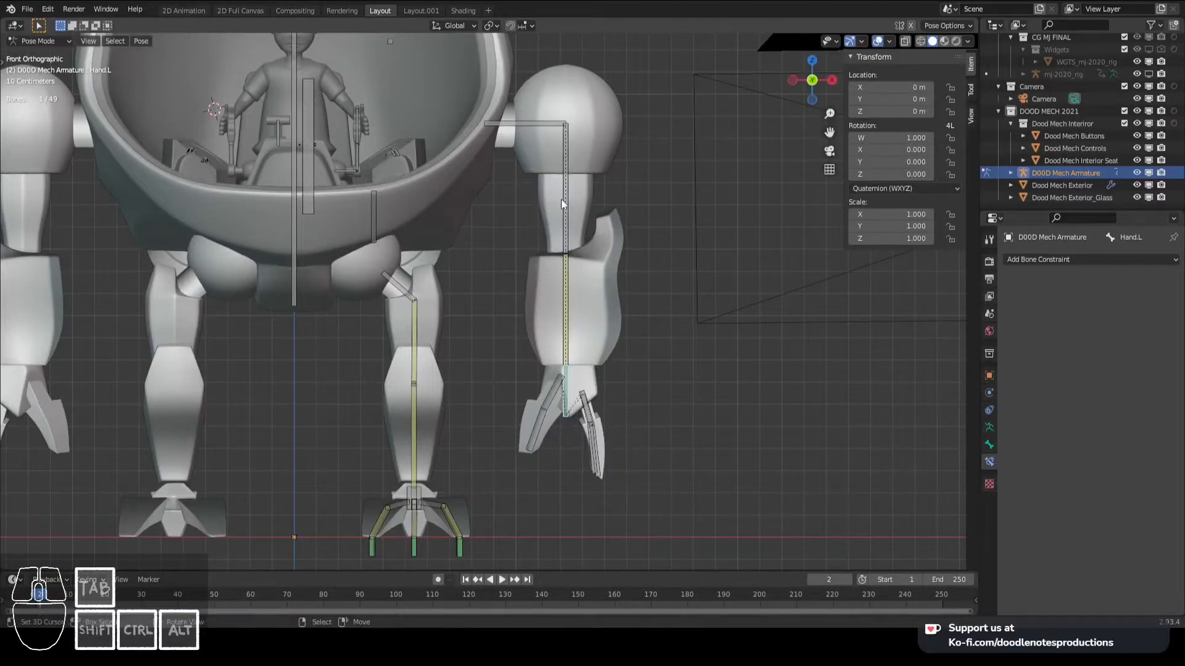
scroll(542, 146, down, 3)
scroll(527, 227, up, 3)
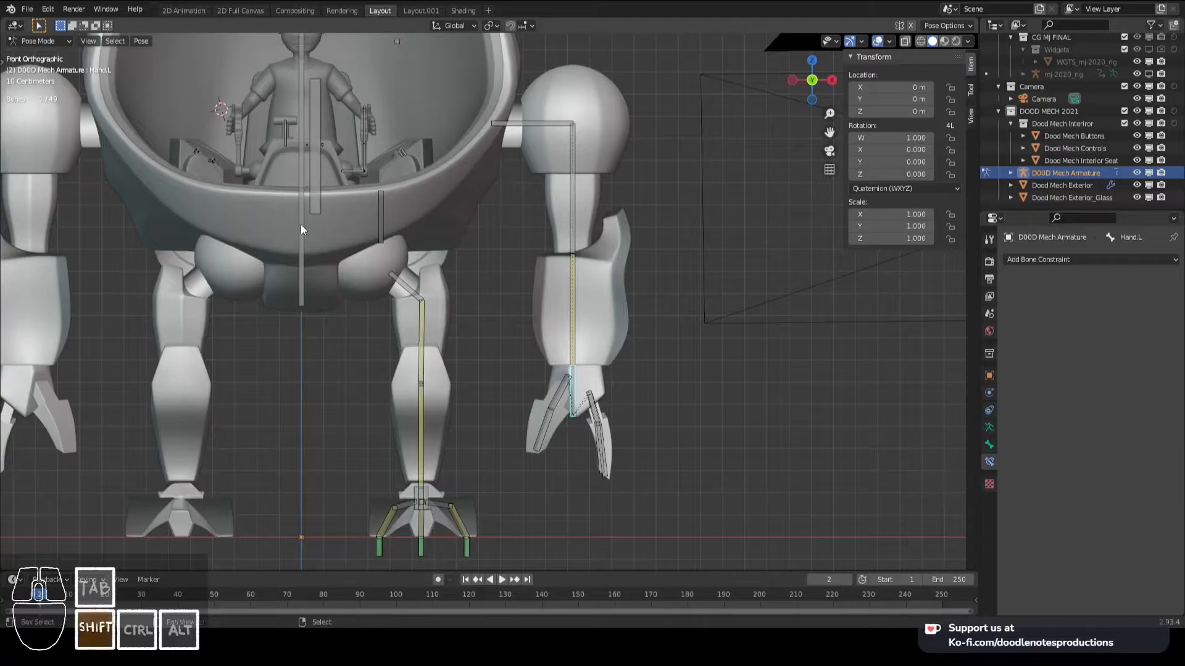
scroll(301, 225, down, 4)
middle_drag(339, 225, 389, 250)
key(Tab)
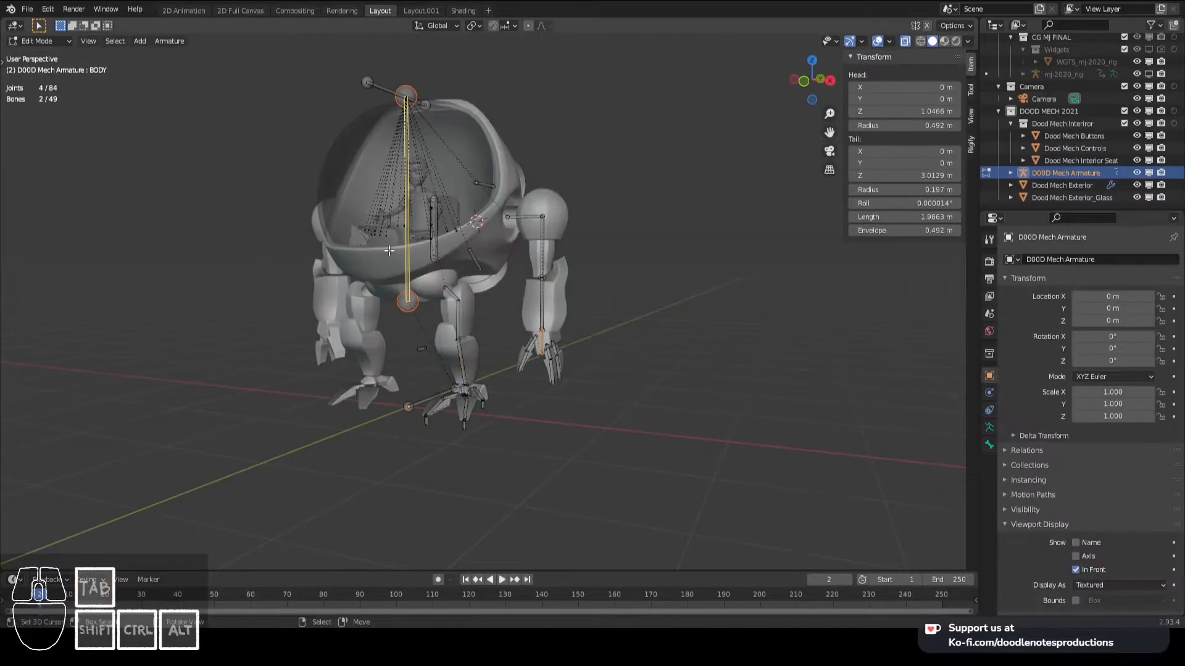
key(ctrl+p)
click(389, 250)
key(ctrl+Tab)
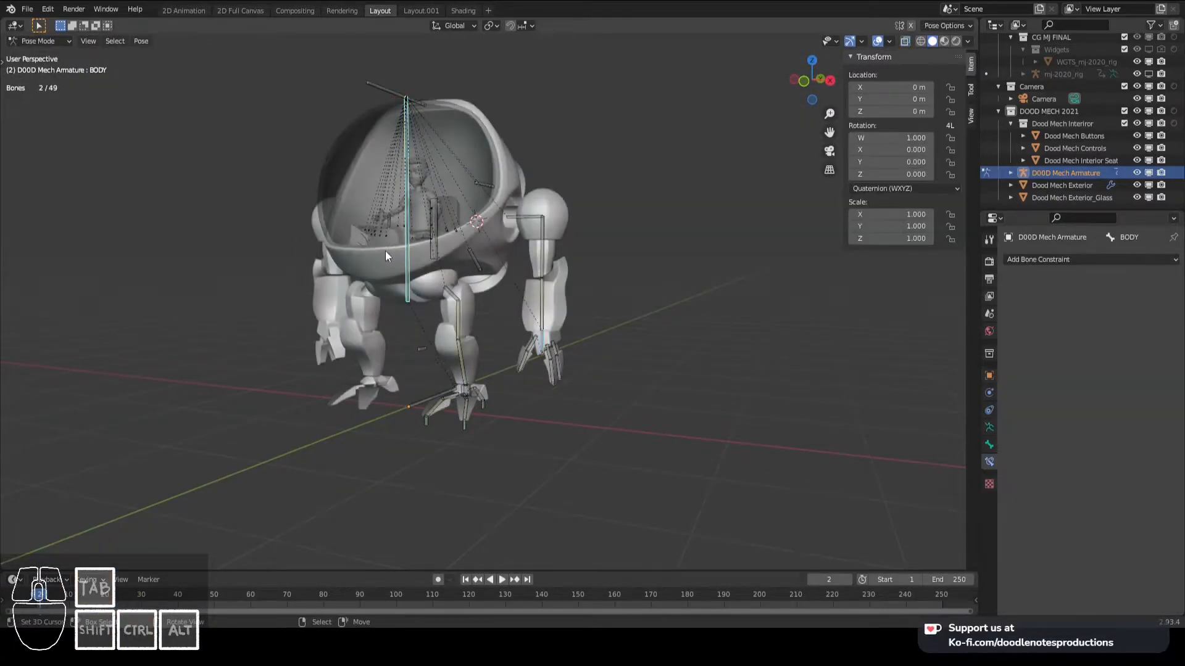
- Test the arm IK in the front view with trial moves of Hand.L, cancelling each one
key(KP_1)
scroll(385, 252, up, 2)
click(542, 370)
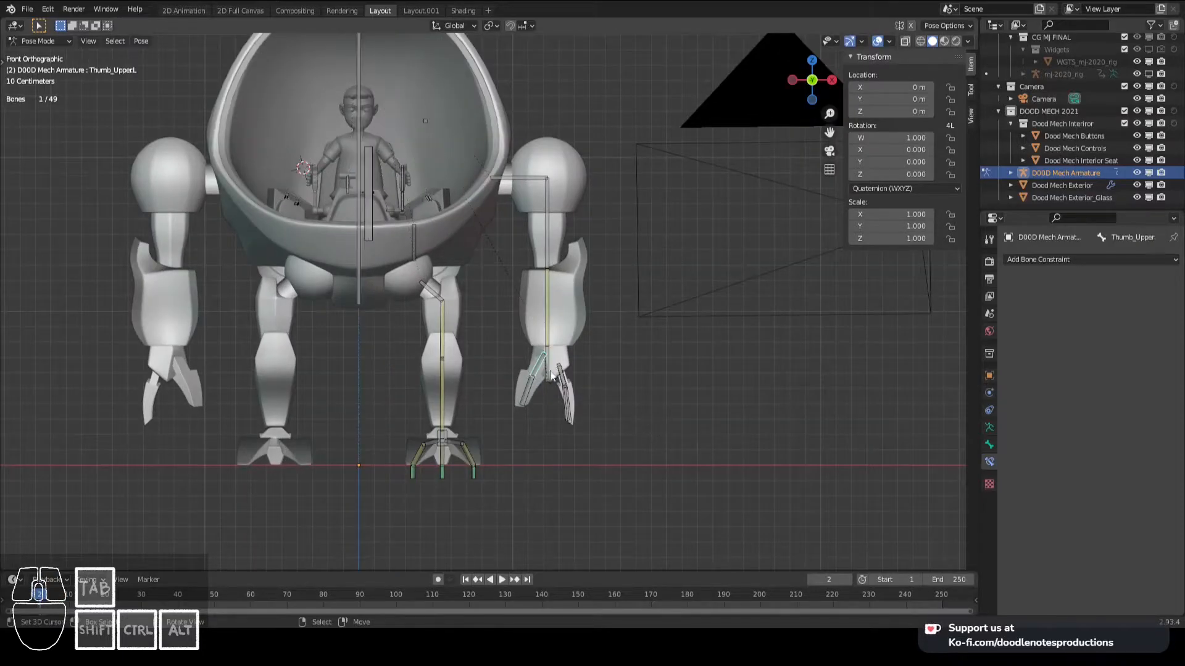
click(538, 367)
scroll(538, 367, up, 2)
key(g)
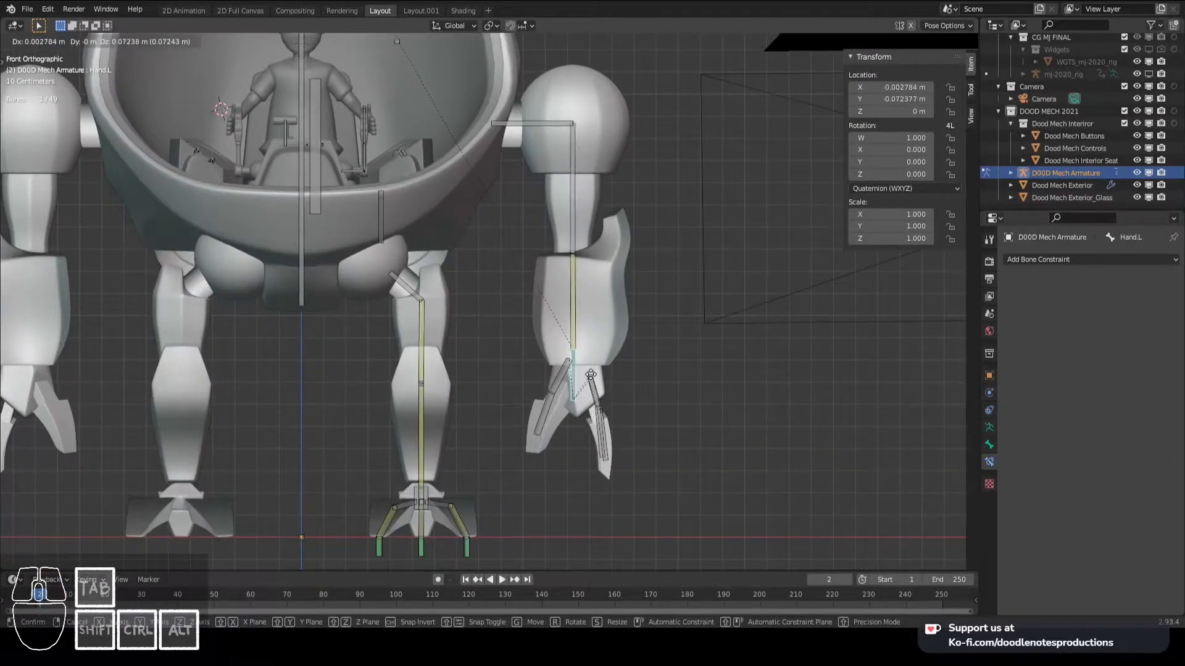
right_click(586, 302)
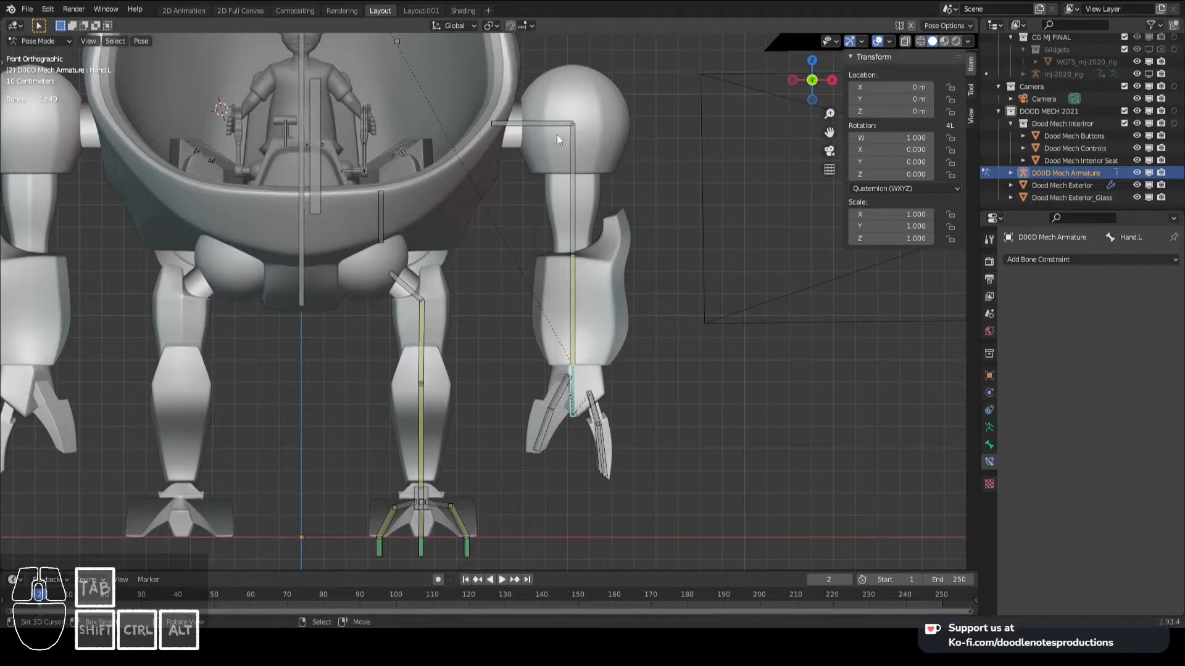
click(579, 336)
click(572, 369)
key(g)
right_click(579, 356)
- Set the chain length of the IK constraint on Arm_Lower.L to 3 and test it with a cancelled move of Hand.L
click(580, 323)
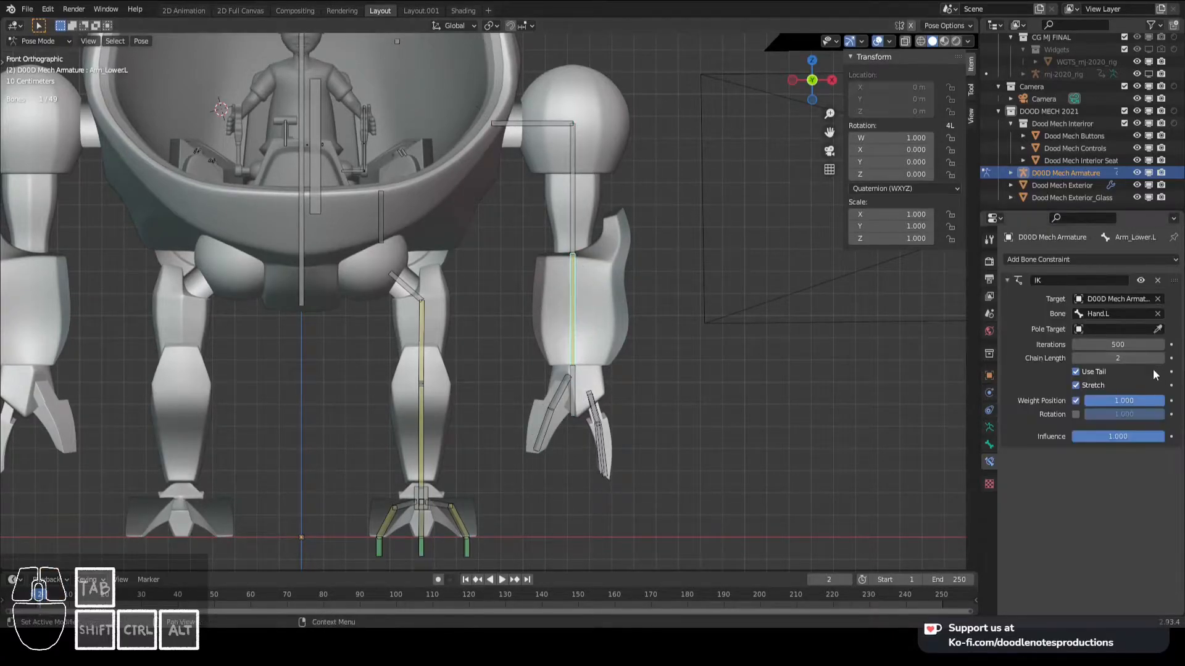
click(569, 396)
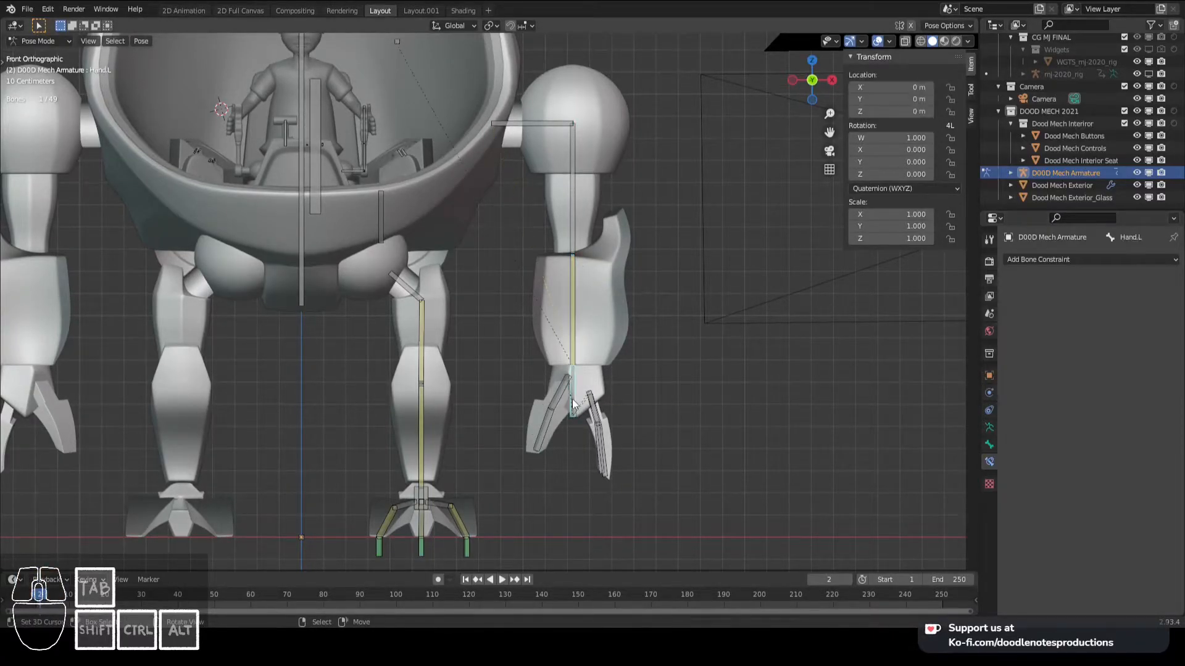
key(g)
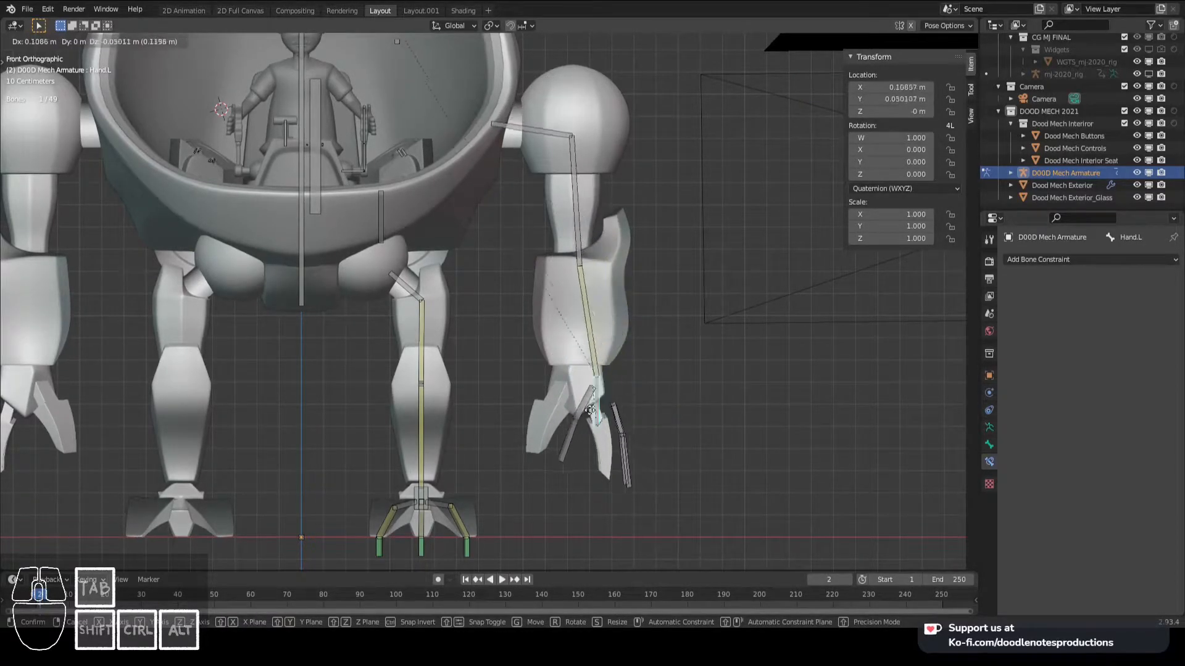
right_click(601, 412)
- Parent Hand.L to the BODY bone again in Edit Mode
scroll(543, 346, down, 1)
right_click(339, 116)
right_click(564, 363)
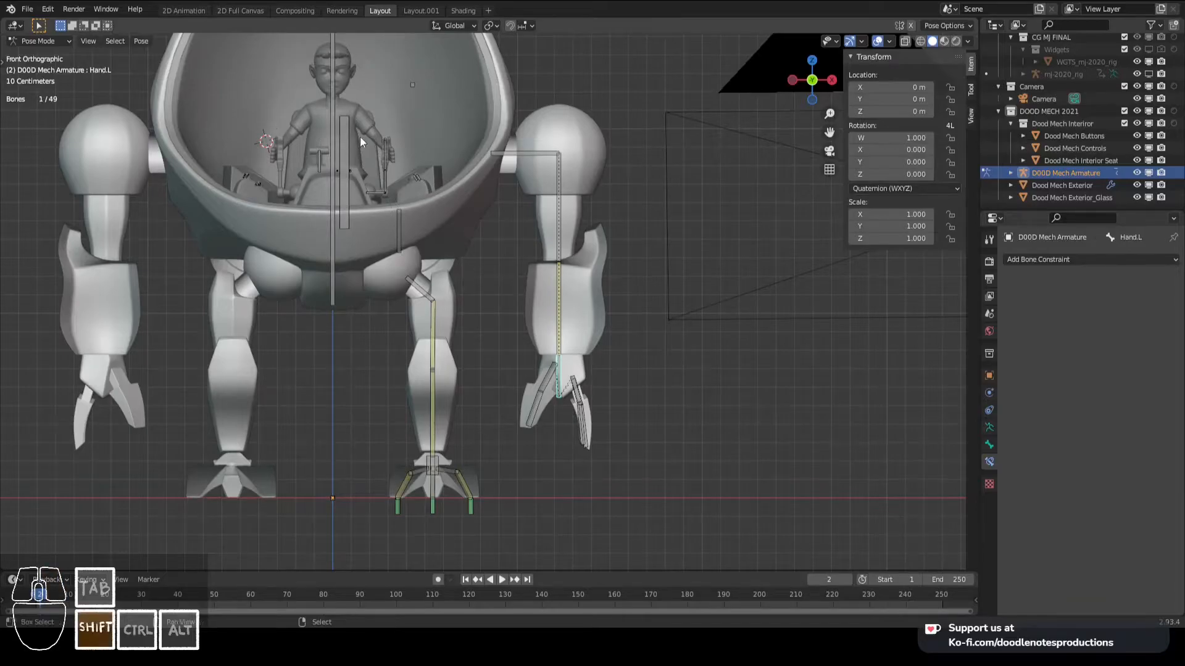
shift+right_click(335, 86)
middle_drag(357, 95, 601, 305)
scroll(490, 299, up, 1)
key(KP_3)
key(Tab)
key(ctrl+p)
click(602, 302)
- Return Hand.L to Pose Mode, check the IK constraint on Arm_Lower.L, and try a cancelled Hand.L move
click(590, 372)
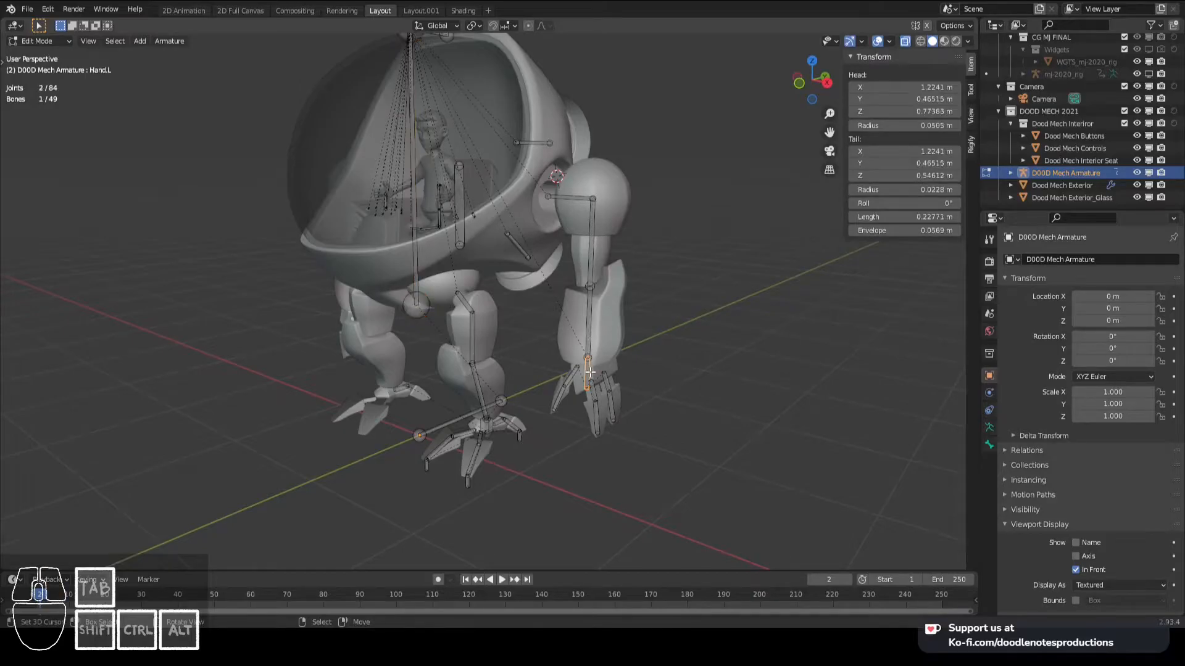
key(Tab)
key(KP_7)
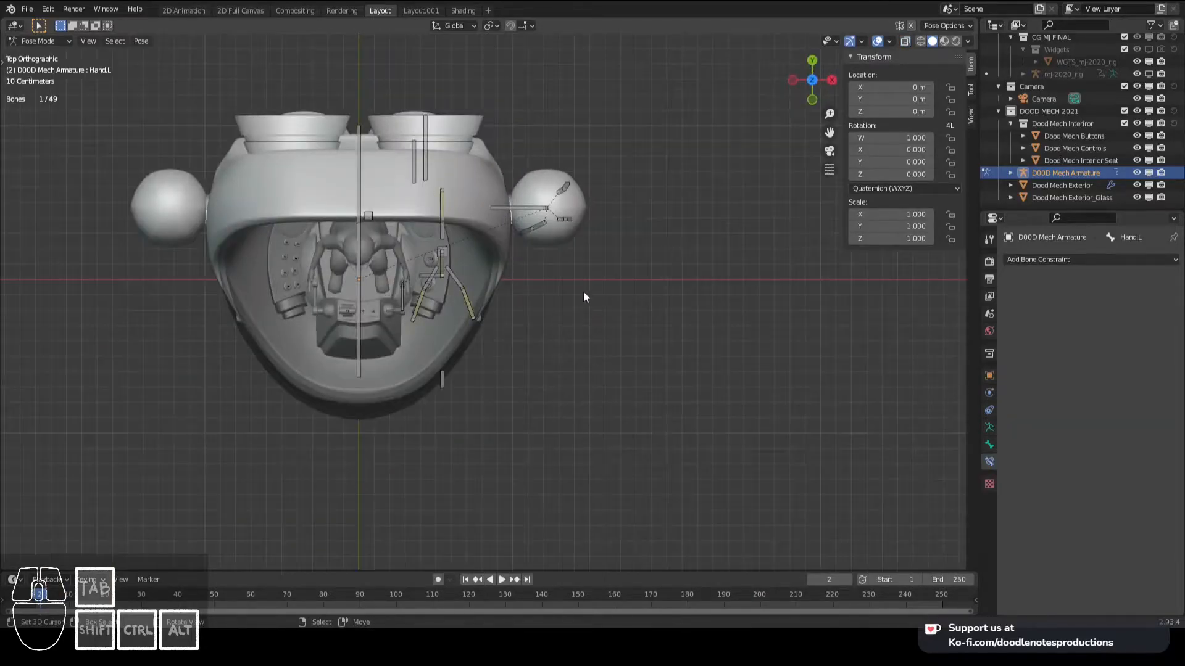
middle_drag(586, 288, 544, 223)
right_click(551, 262)
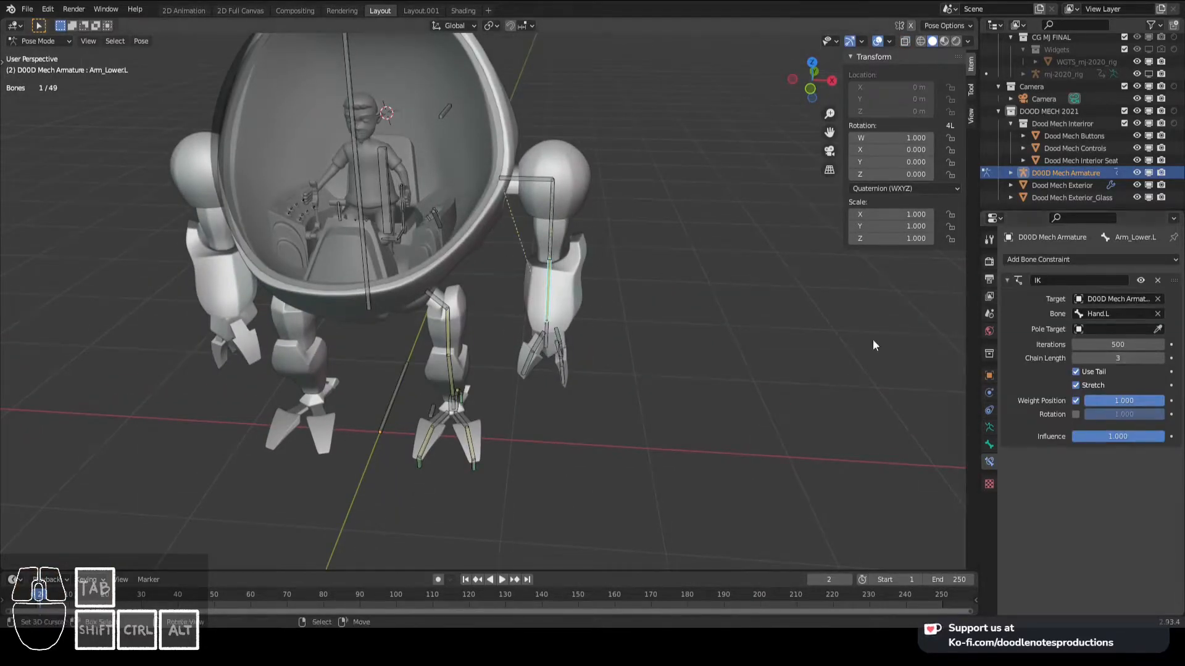
right_click(554, 336)
key(KP_3)
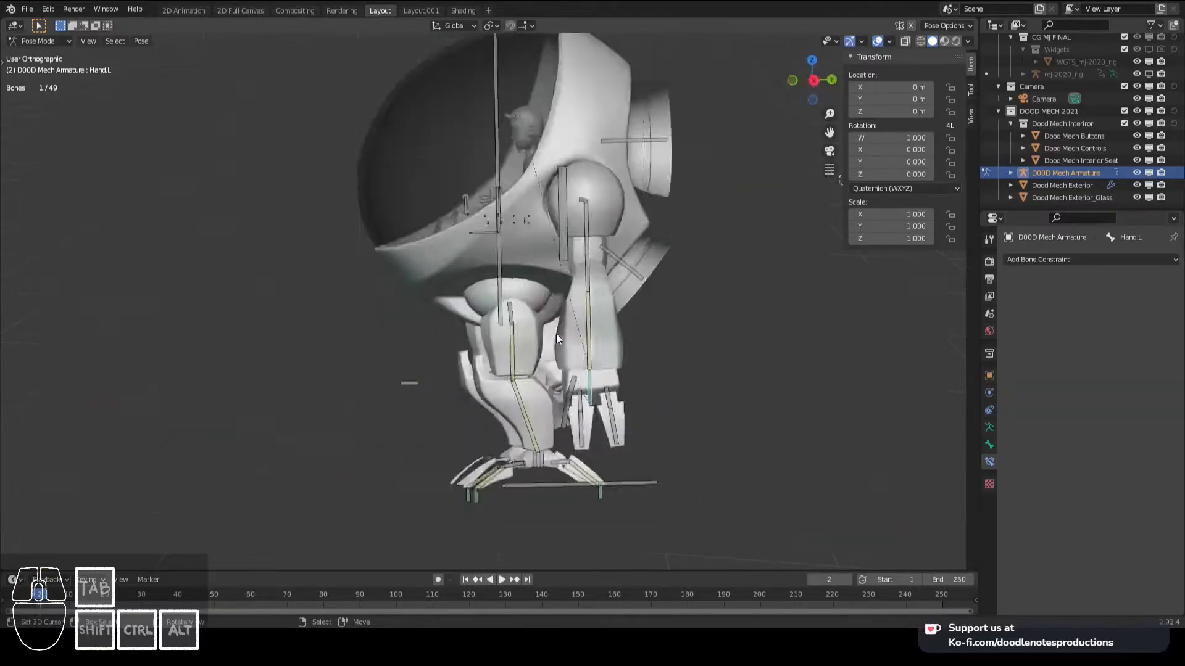
right_click(542, 318)
middle_drag(654, 321, 681, 349)
key(g)
right_click(753, 325)
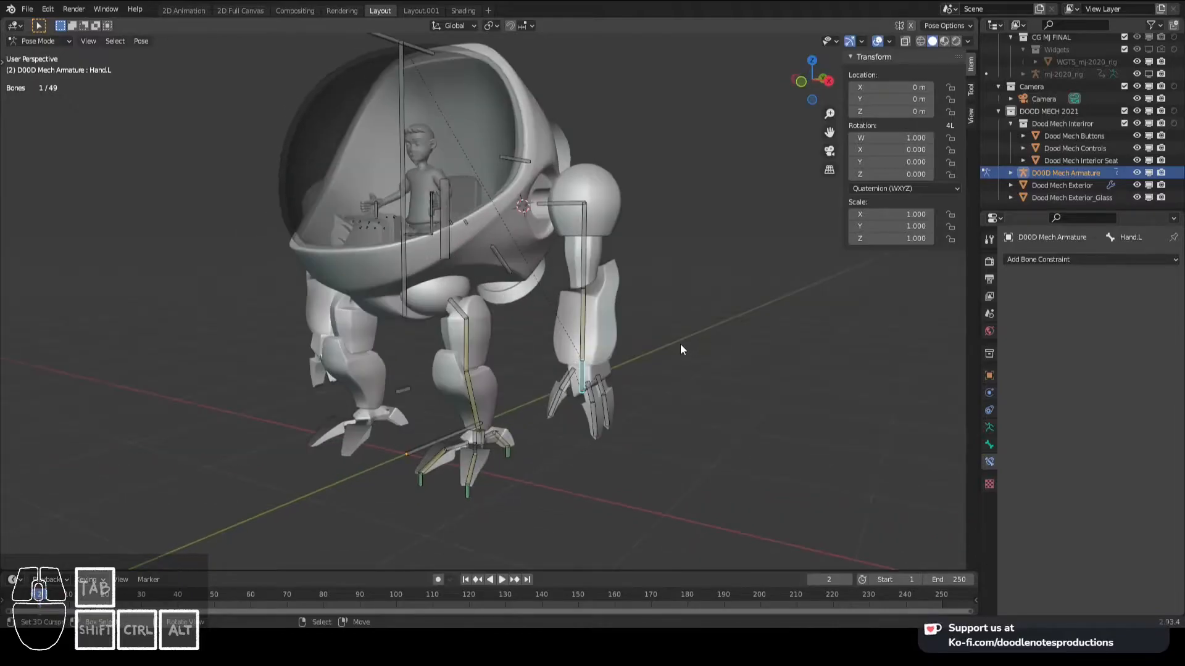
- Pose Hand.L forward and upward in the side view and rotate it about 108° to try the arm IK
key(KP_3)
key(g)
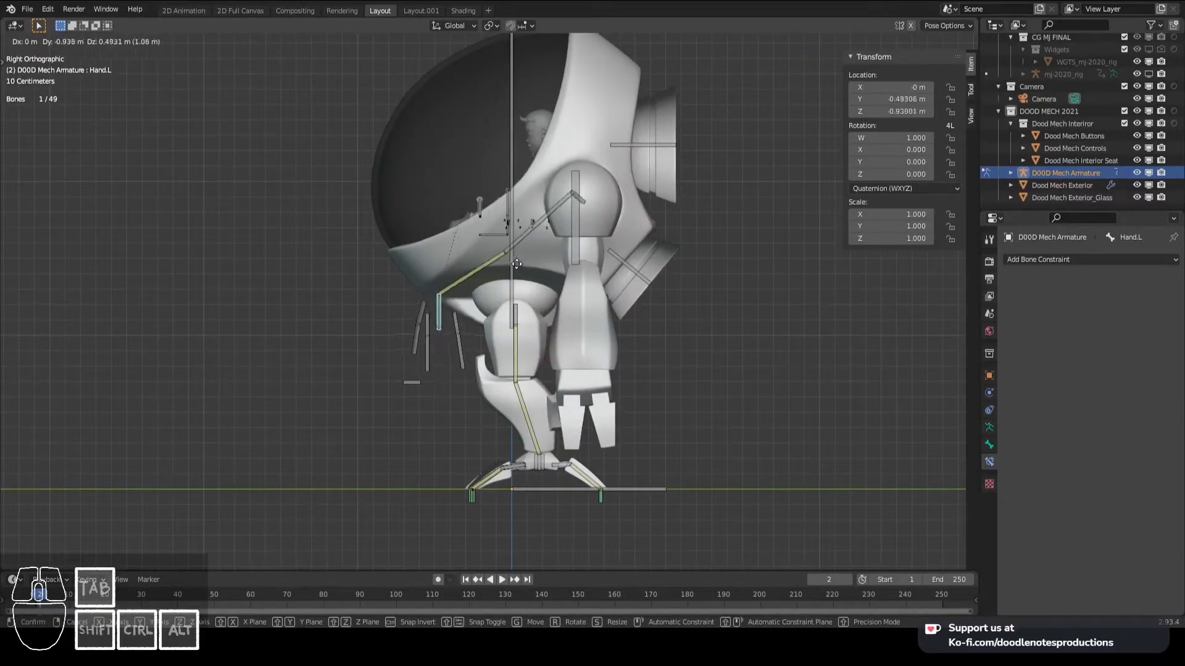
click(507, 260)
key(r)
click(402, 414)
- Adjust the orientation of the raised Hand.L with further view and trackball rotations
key(r)
key(r)
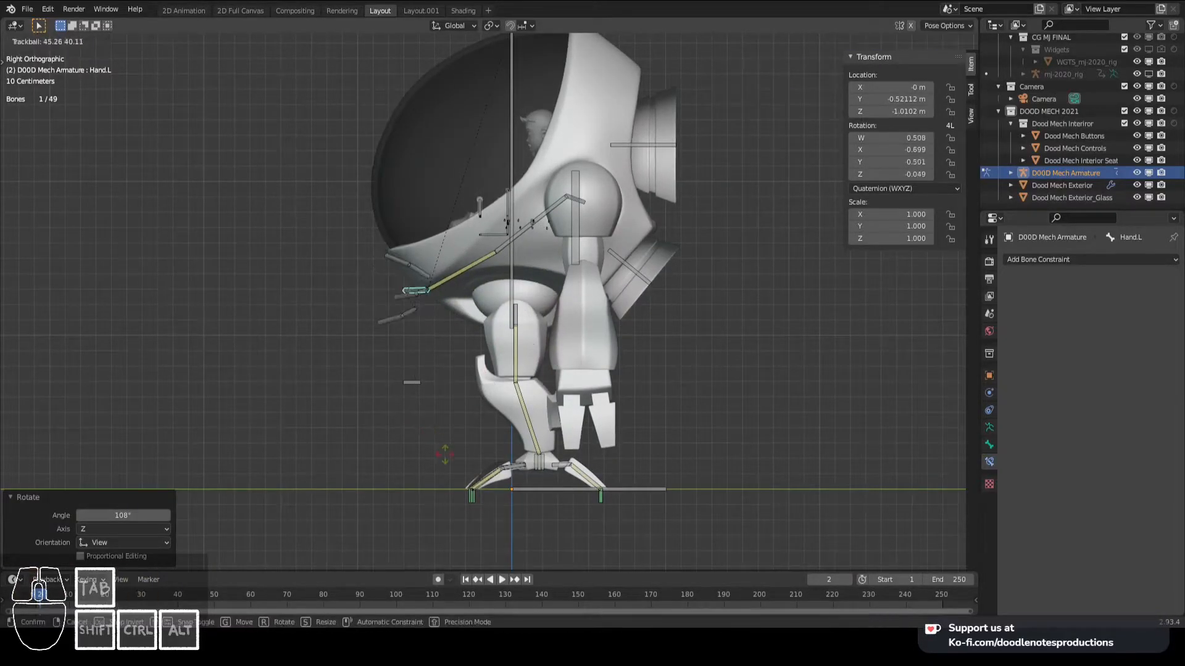
click(428, 433)
key(r)
click(634, 264)
key(r)
key(r)
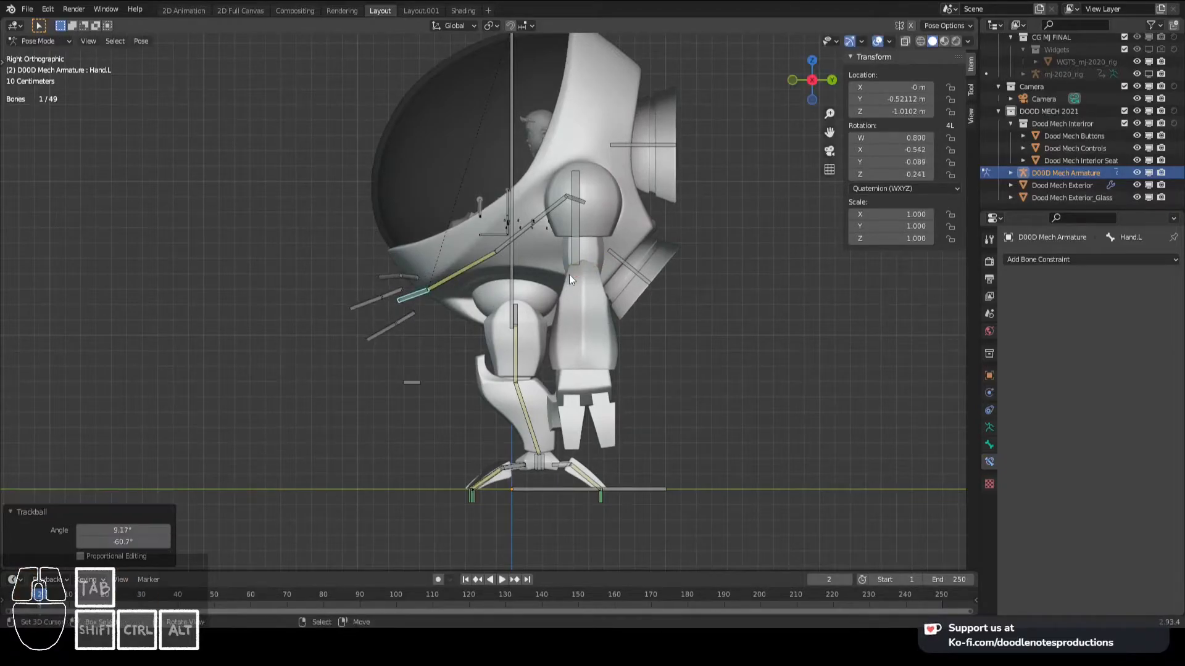
click(568, 274)
- Move Hand.L farther forward in the side view, then slightly inward in the perspective view
key(g)
click(531, 247)
middle_drag(531, 247, 622, 333)
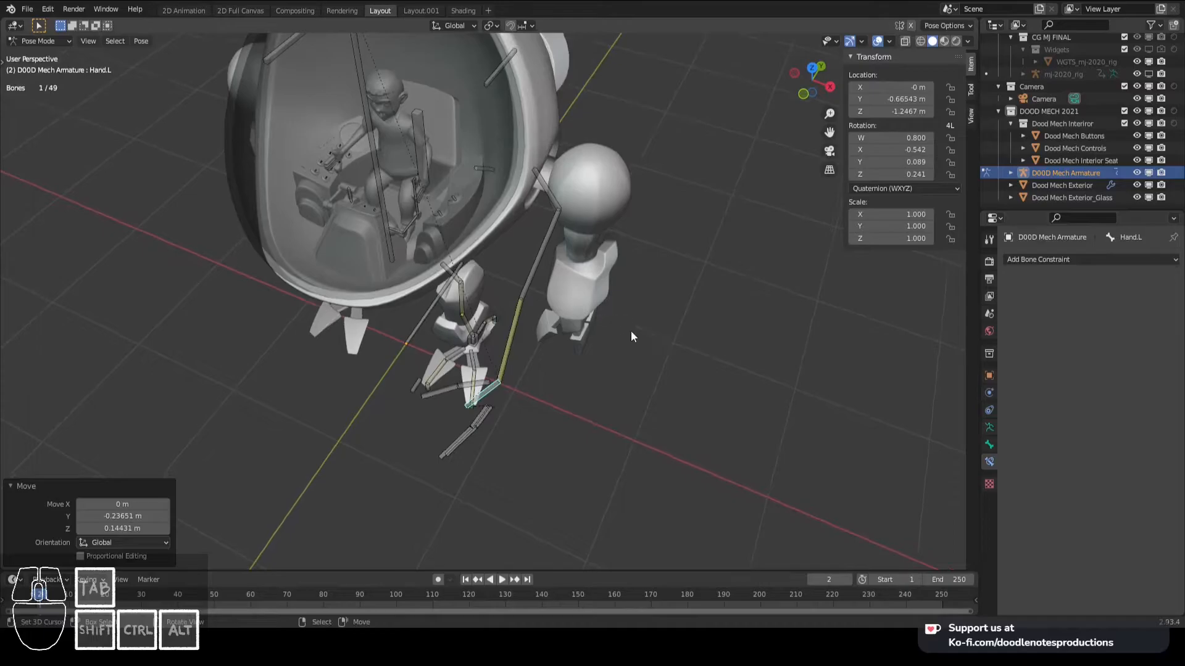
key(g)
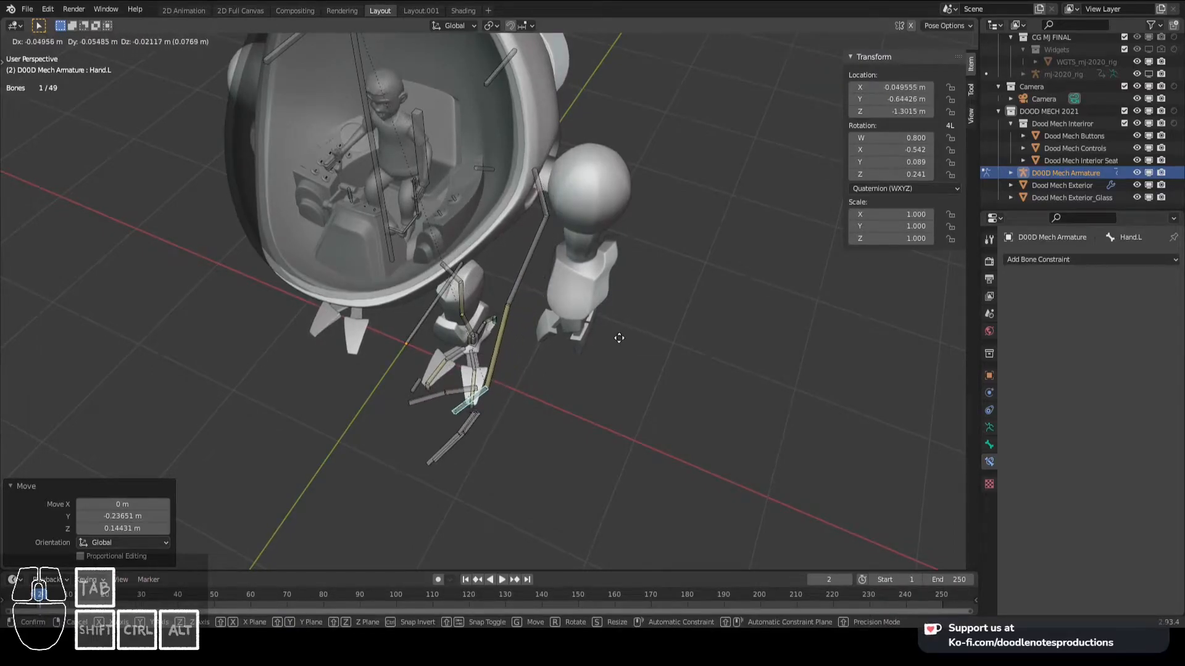
click(619, 338)
- Examine the raised left arm pose from several angles, including the side and front views
middle_drag(499, 290, 605, 217)
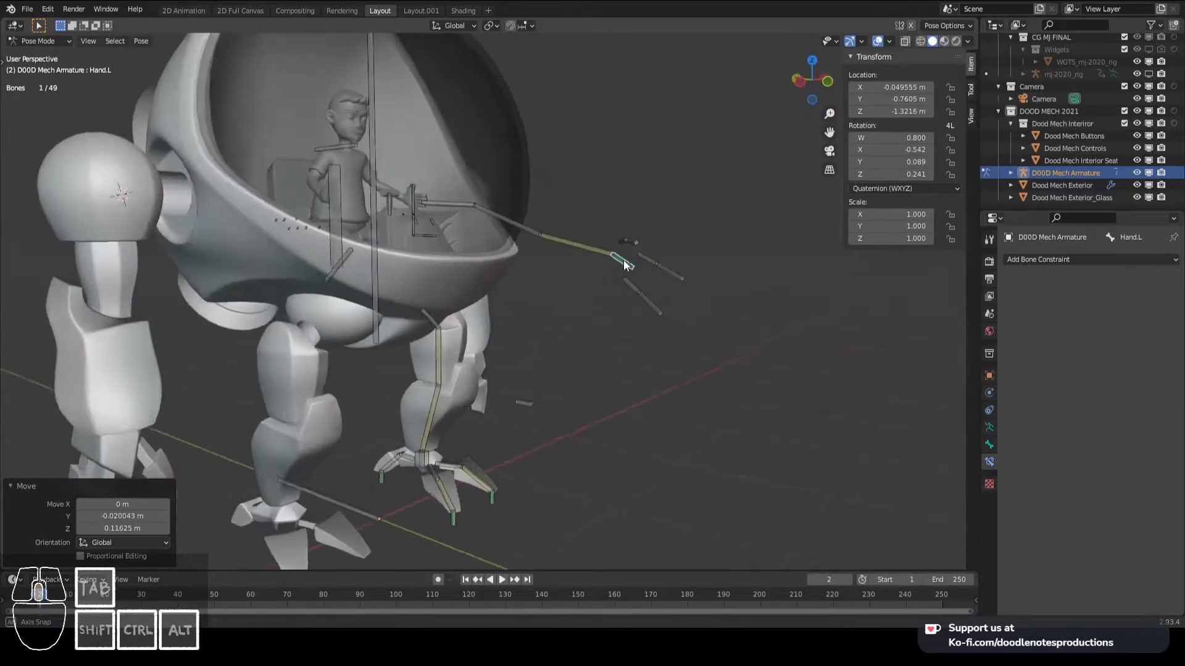
middle_drag(624, 260, 568, 347)
scroll(564, 346, down, 1)
shift+middle_drag(457, 347, 510, 311)
key(KP_3)
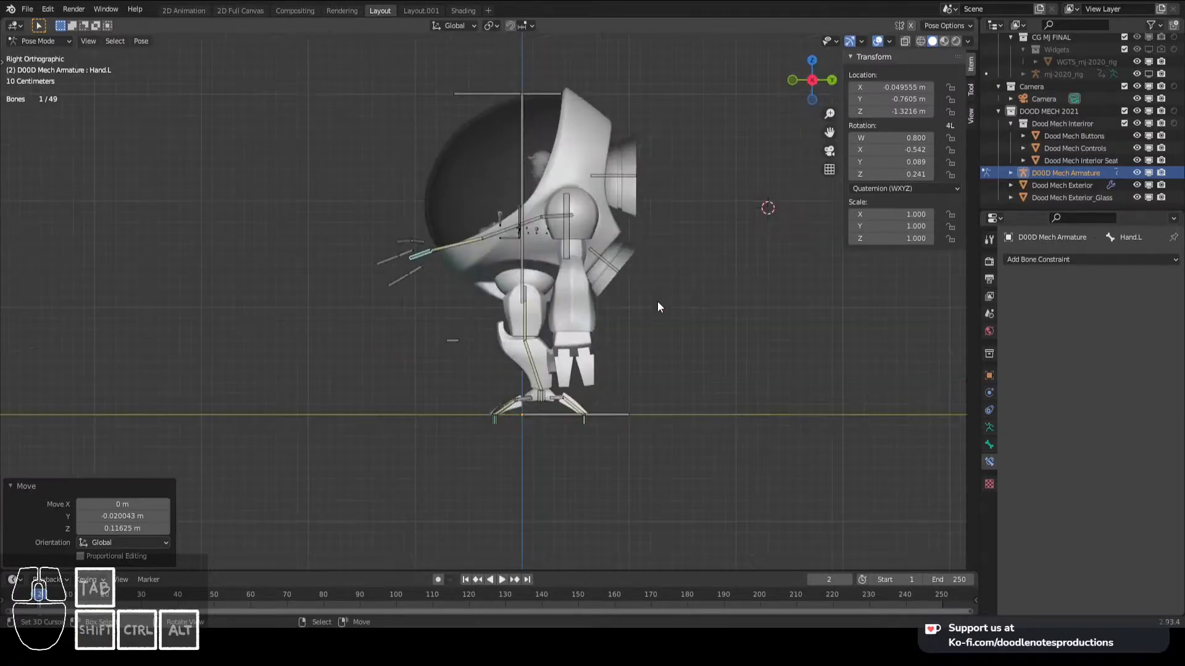
key(KP_1)
scroll(667, 287, up, 2)
shift+middle_drag(674, 276, 657, 335)
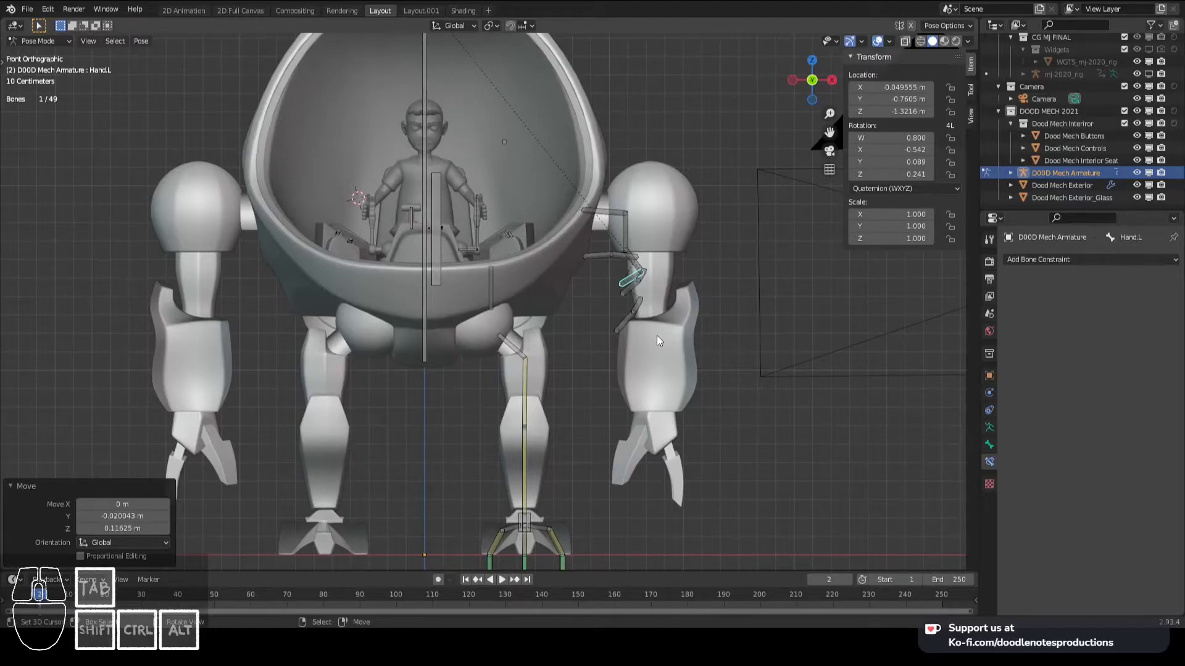
- Clear the rotation and location of all bones, deselect them, and save the file
key(a)
key(alt+r)
key(alt+g)
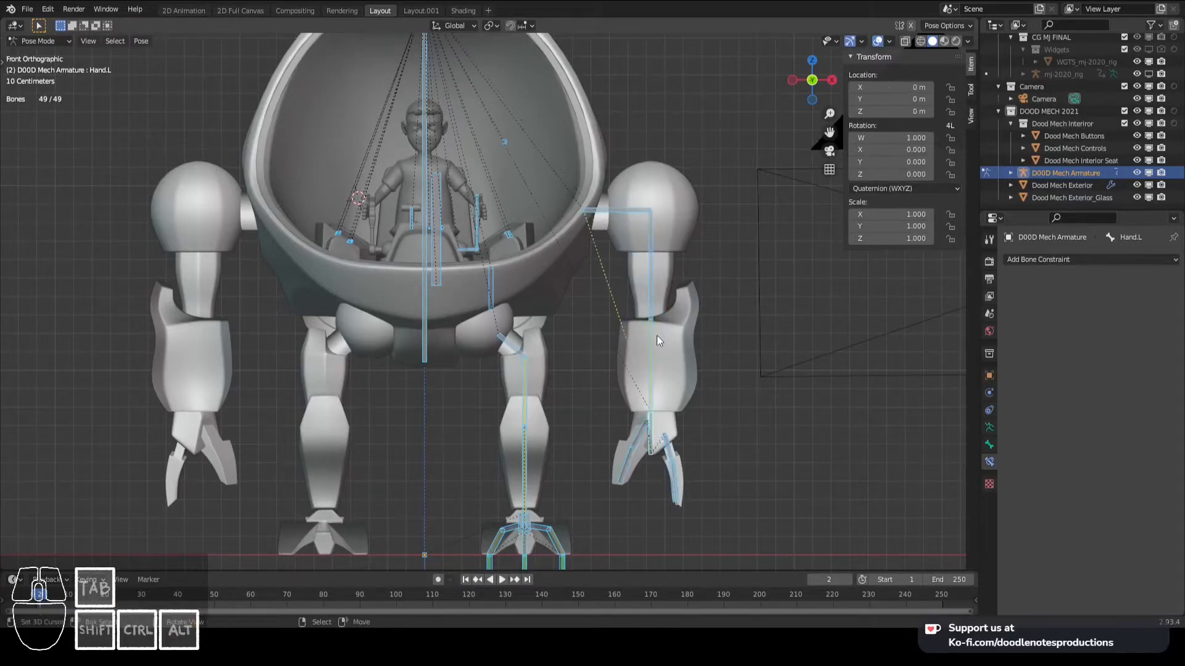
key(alt+a)
key(ctrl+s)
- Test the arm bending by moving Hand.L in the side and perspective views, and cancel the move
middle_drag(666, 320, 622, 393)
click(632, 395)
click(631, 395)
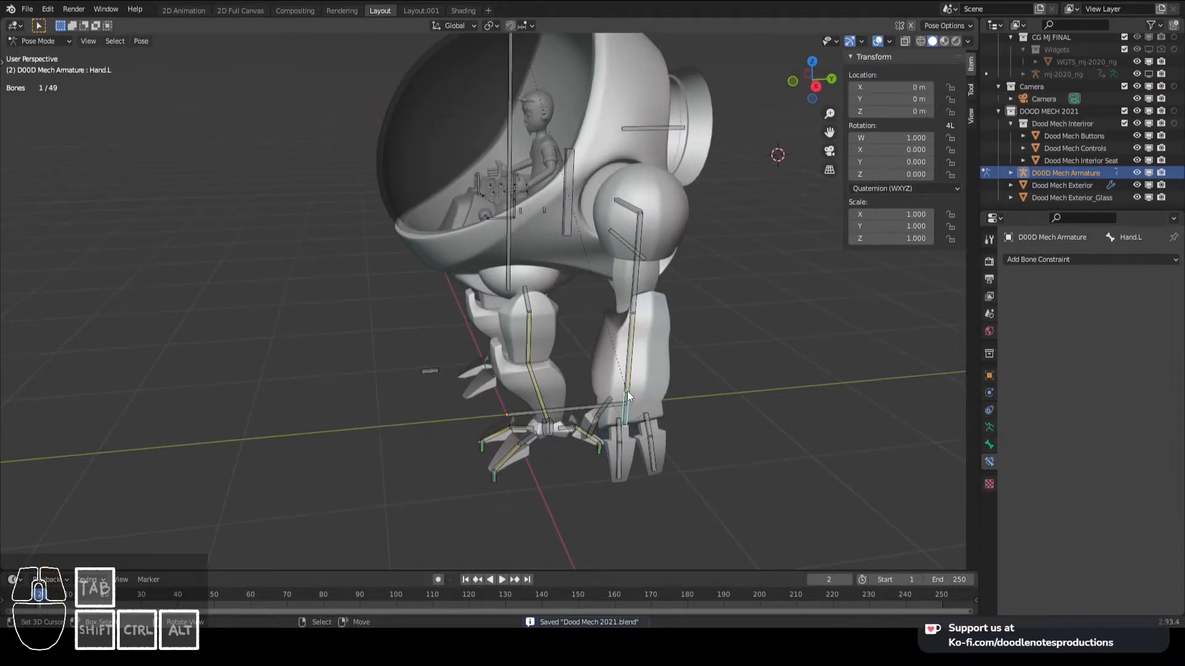
key(KP_3)
key(g)
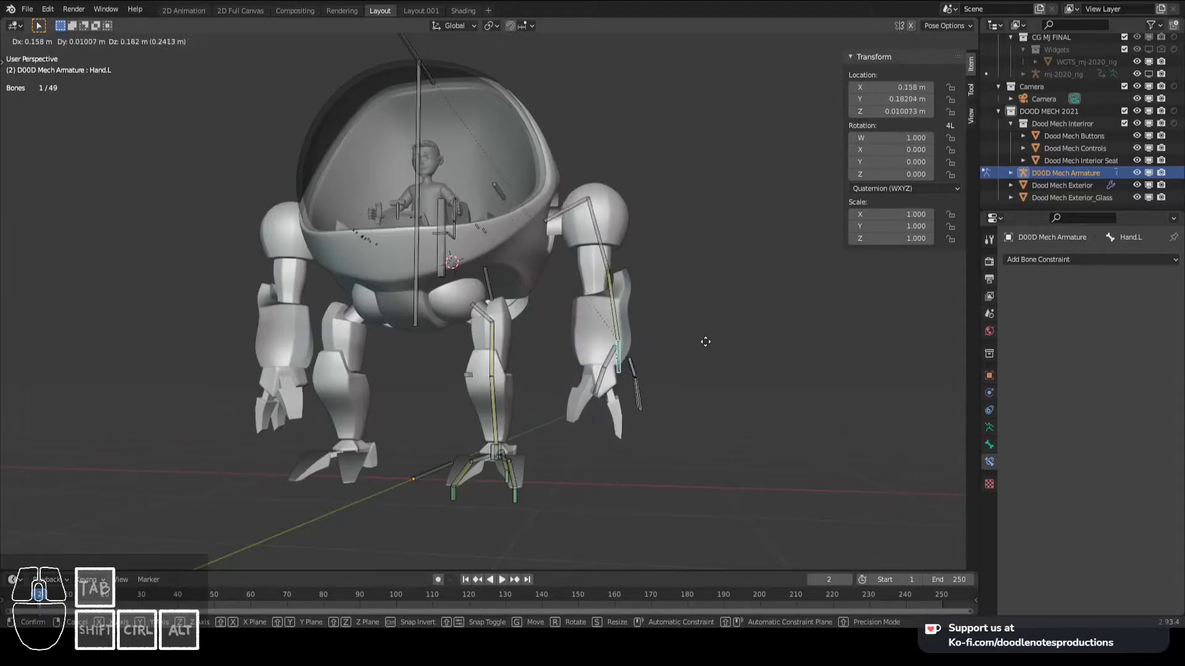
right_click(673, 335)
- Try extruding a bone about 0.18 m along the Y axis from the left elbow joint in Edit Mode
middle_drag(673, 335, 623, 307)
right_click(636, 285)
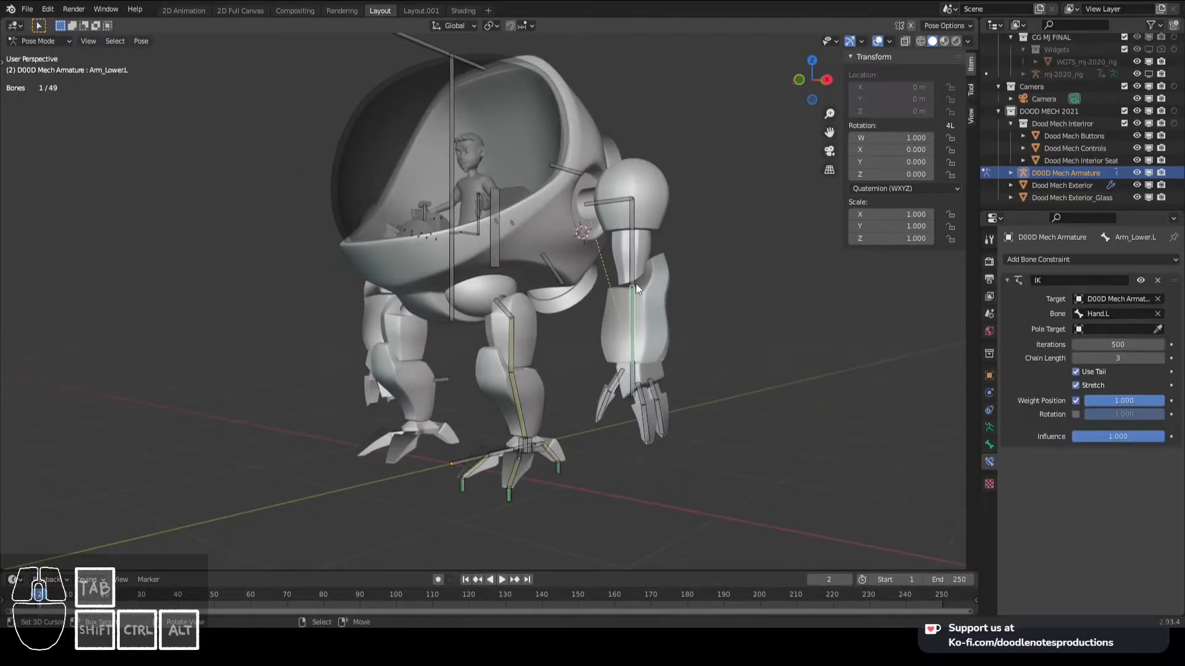
right_click(634, 275)
key(Tab)
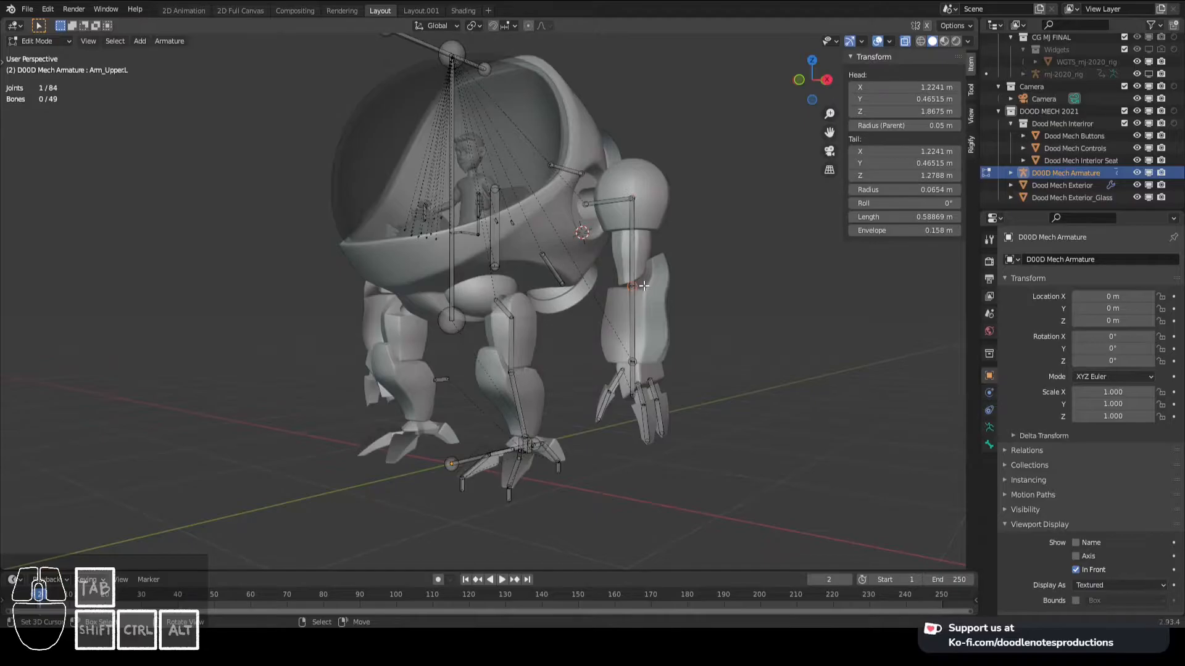
key(KP_3)
shift+middle_drag(643, 286, 688, 344)
key(e)
key(y)
click(647, 293)
- Delete the bone extruded along Y from the left elbow
key(KP_7)
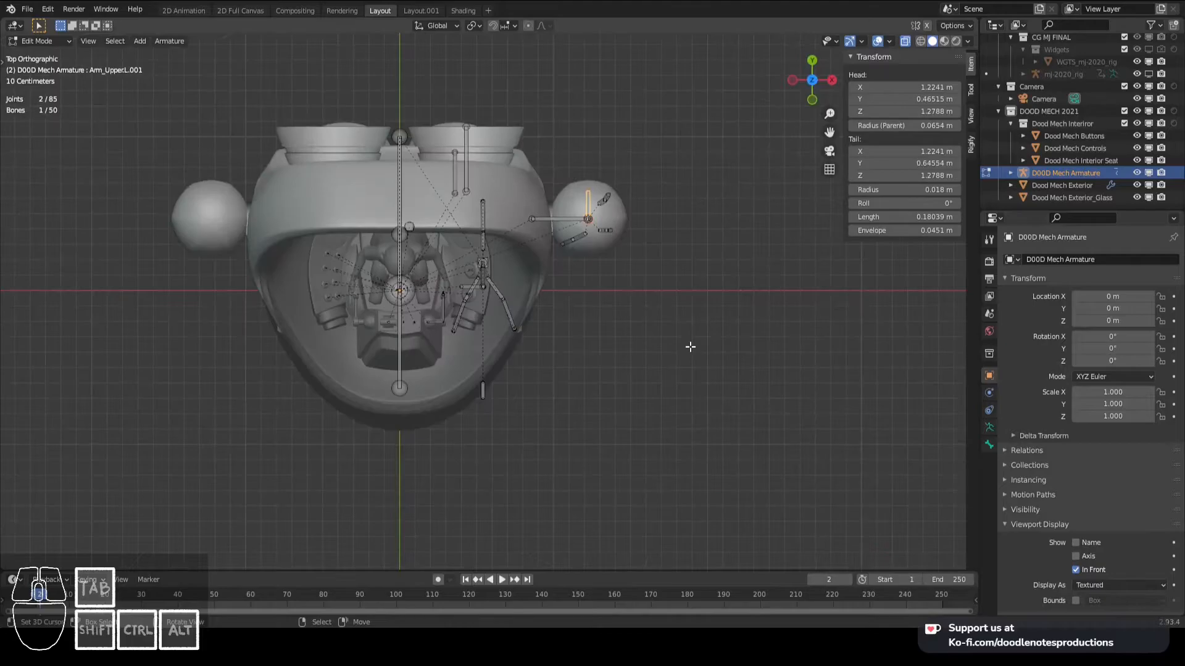
key(x)
click(642, 241)
- Extrude a bone about 0.25 m outward along the X axis from the left elbow joint
middle_drag(642, 242, 615, 281)
click(615, 281)
key(KP_7)
key(e)
key(x)
click(655, 290)
- Parent the new horizontal elbow bone to Hand.L with Keep Offset
middle_drag(655, 290, 596, 285)
click(596, 285)
key(KP_1)
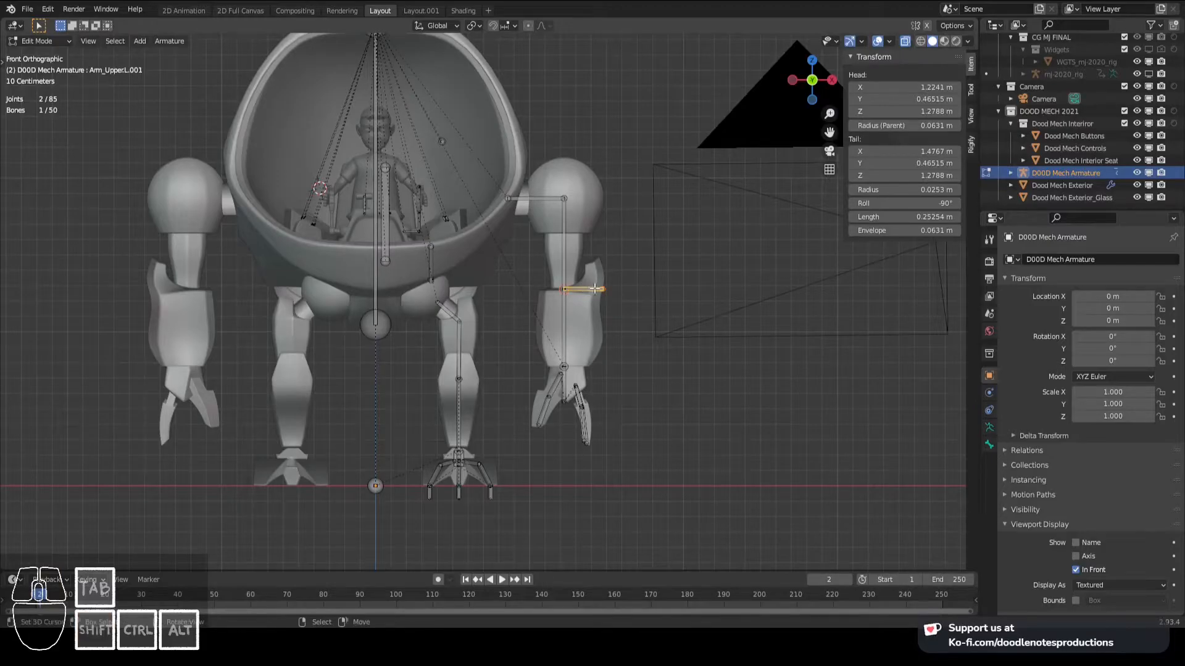
shift+click(564, 374)
key(ctrl+p)
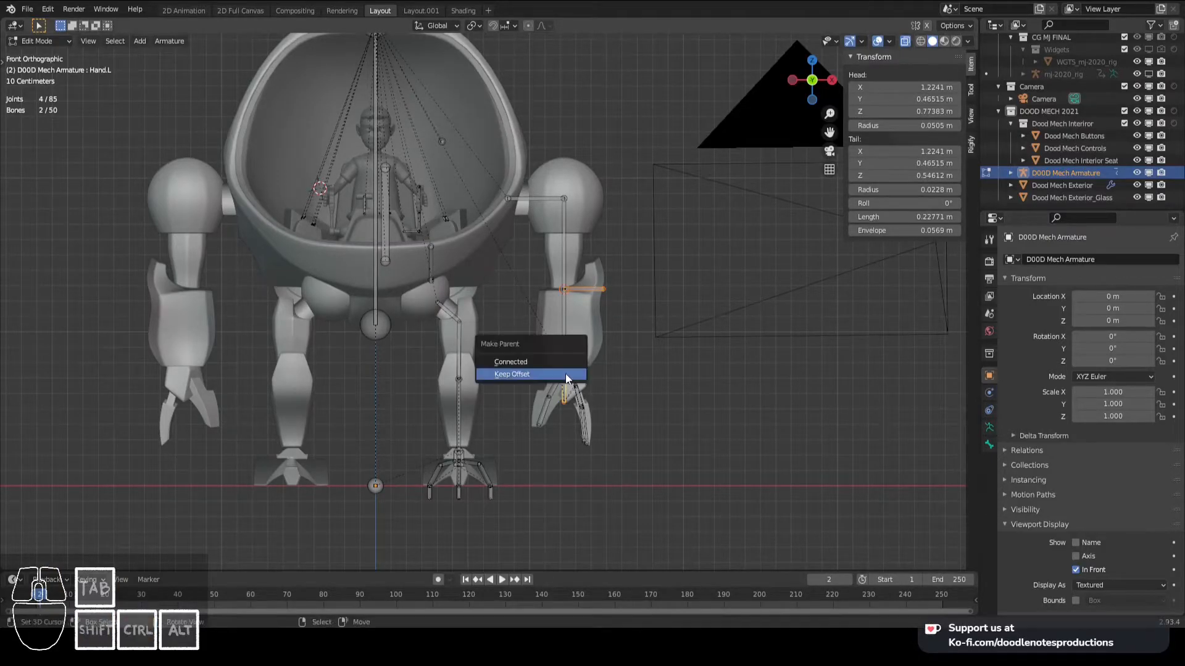
click(565, 375)
- Switch to Pose Mode and remove the IK constraint from Arm_Lower.L
scroll(608, 363, down, 2)
key(ctrl+Tab)
key(KP_Decimal)
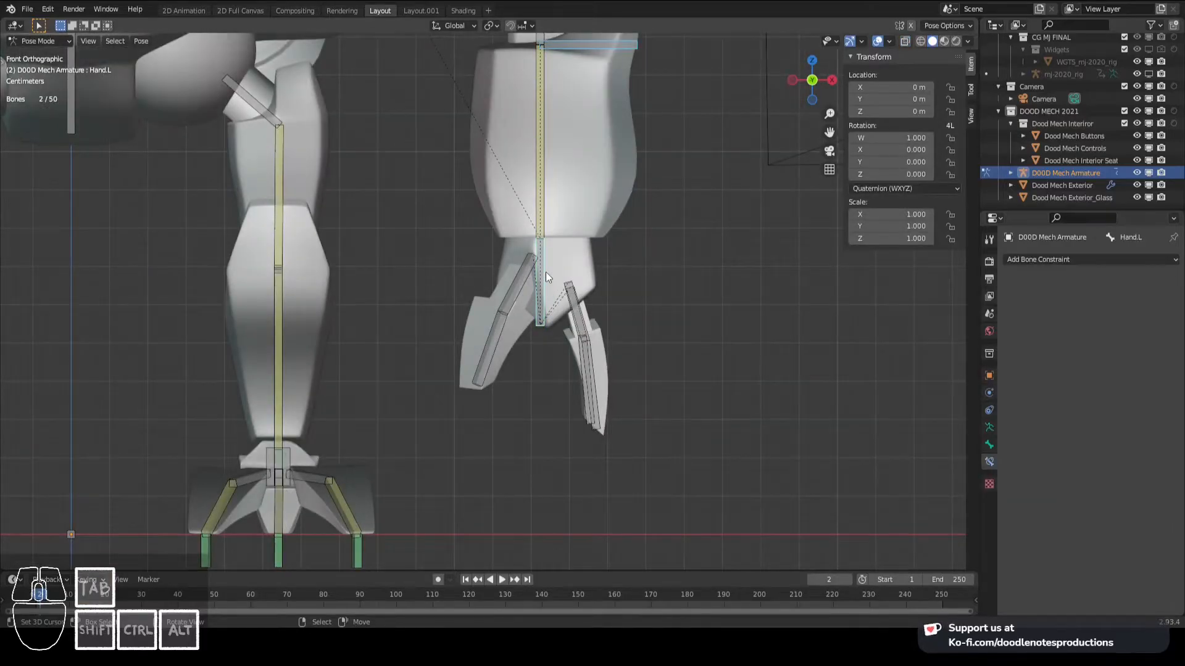
click(546, 201)
click(1158, 281)
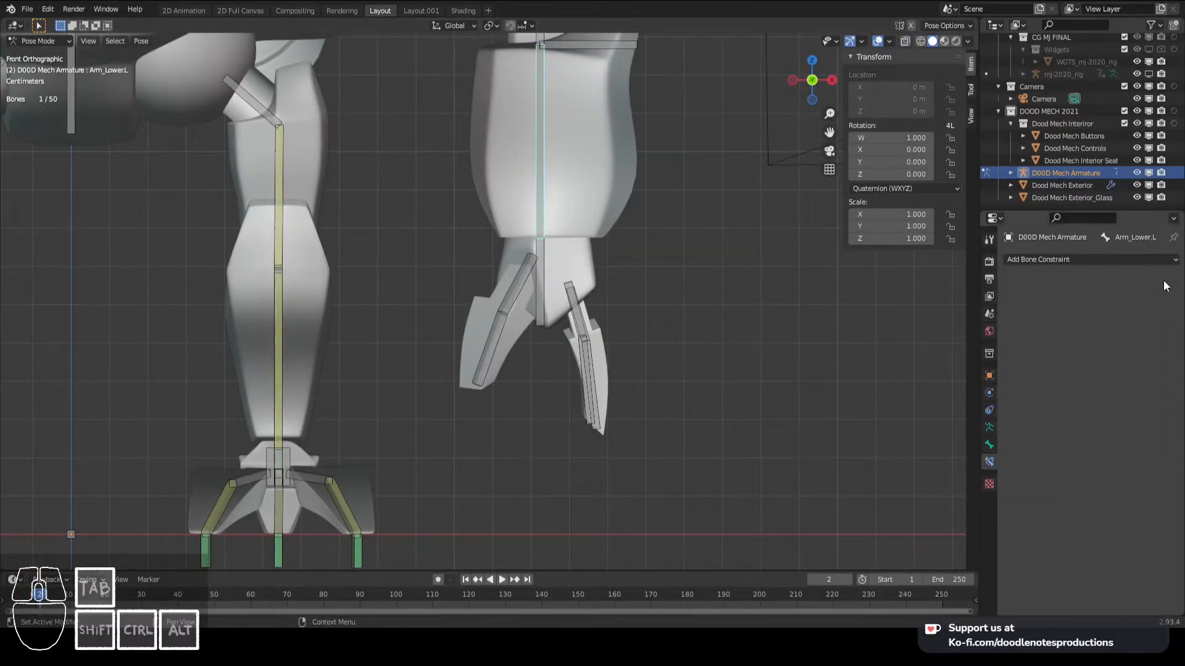
- Select Hand.L, enter Edit Mode and duplicate the bone in place
scroll(547, 160, down, 3)
scroll(546, 243, up, 2)
click(531, 333)
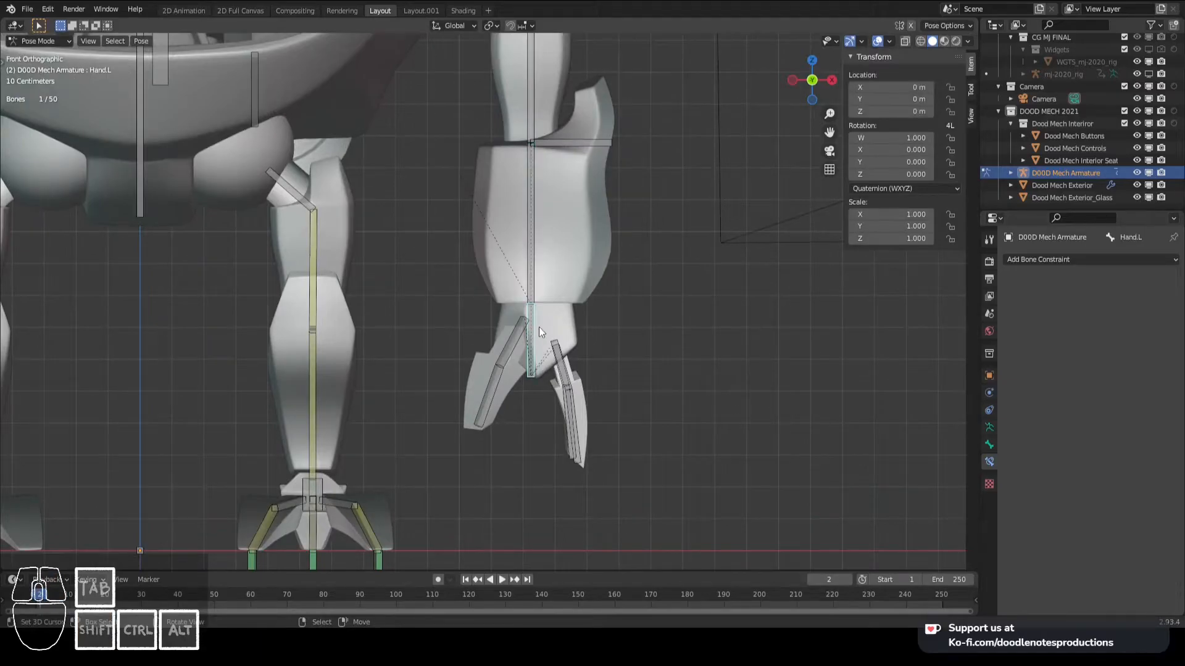
scroll(513, 392, up, 2)
key(Tab)
scroll(661, 367, up, 1)
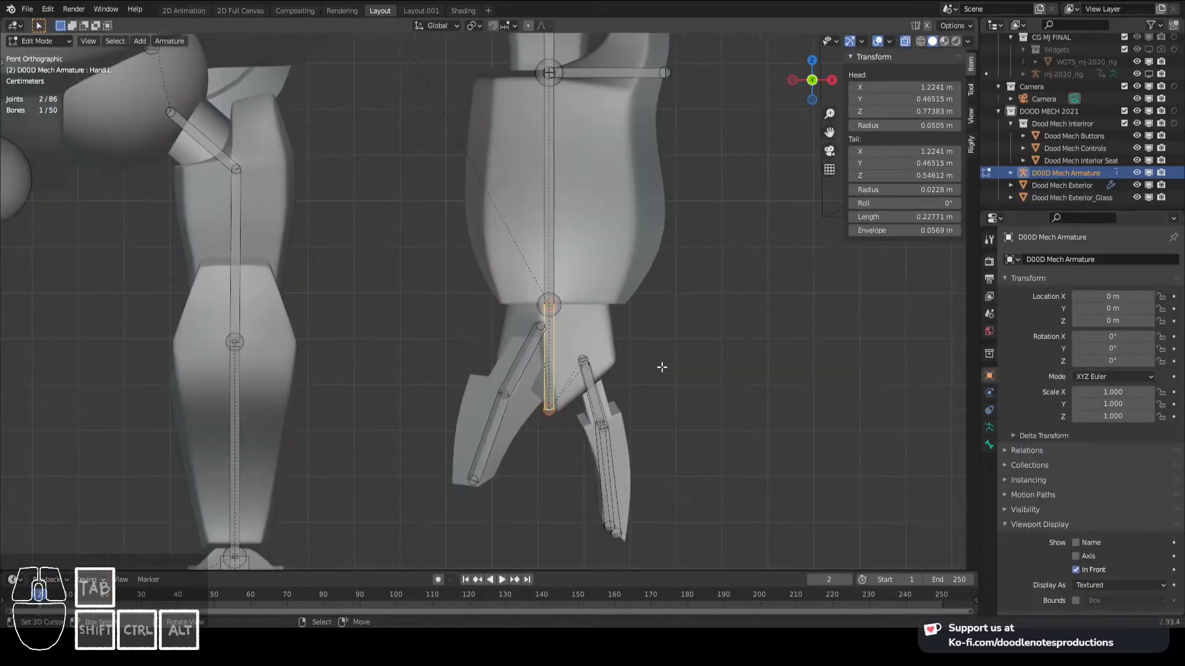
key(shift+d)
right_click(675, 375)
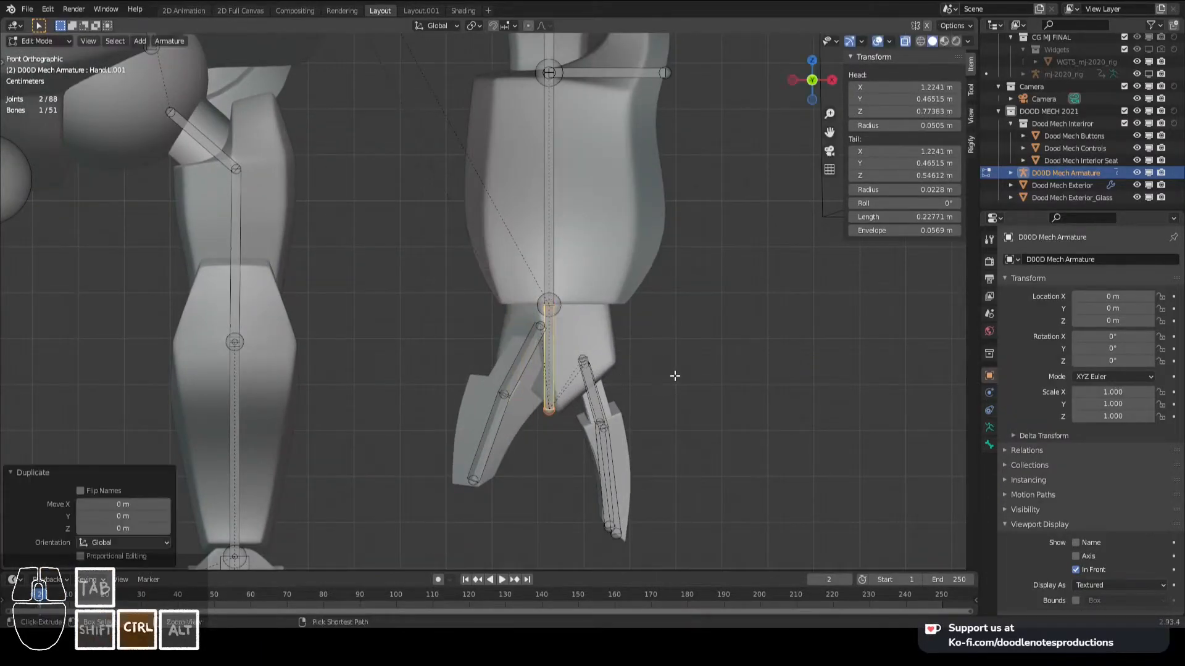
- Scale the duplicated hand bone's B-Bone display by about 4, rename it Hand_IK.L and save the file
key(ctrl)
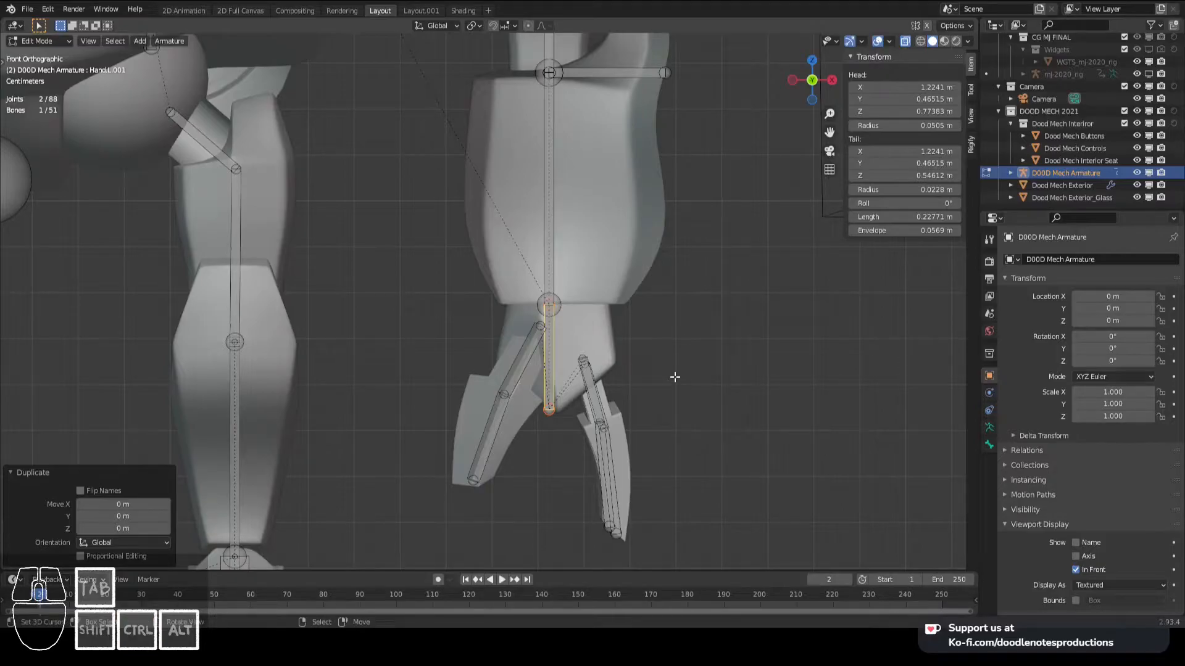
key(ctrl+alt+s)
click(704, 380)
key(F2)
double_click(732, 383)
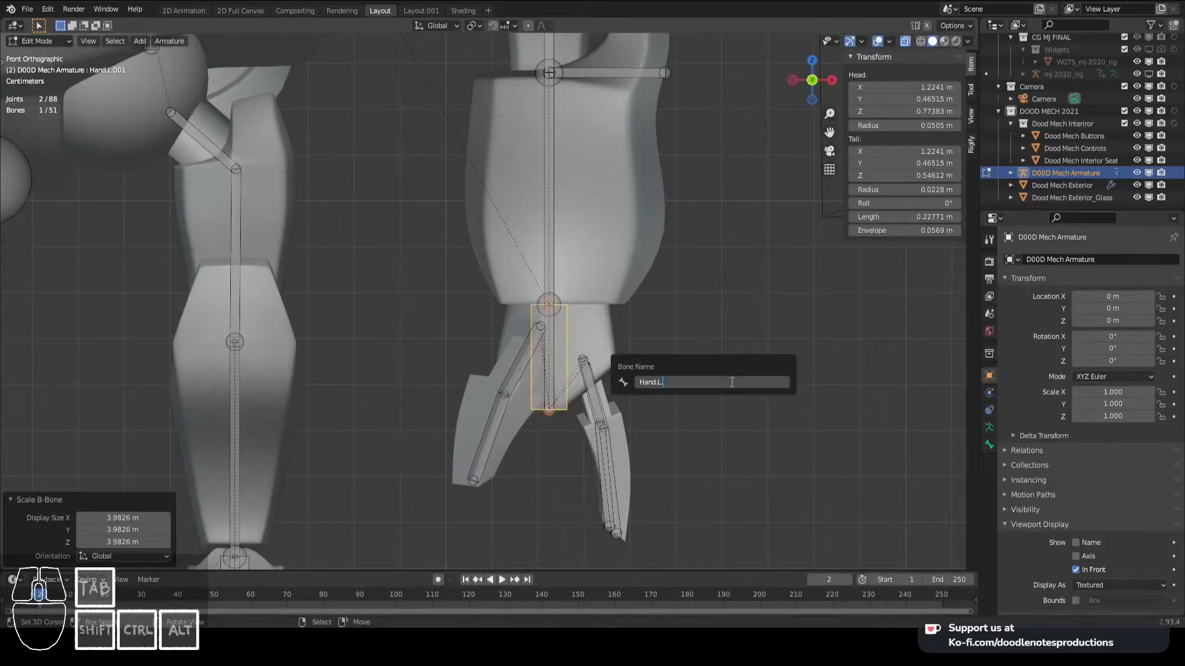
key(BackSpace)
text(_IK)
key(Return)
key(ctrl+s)
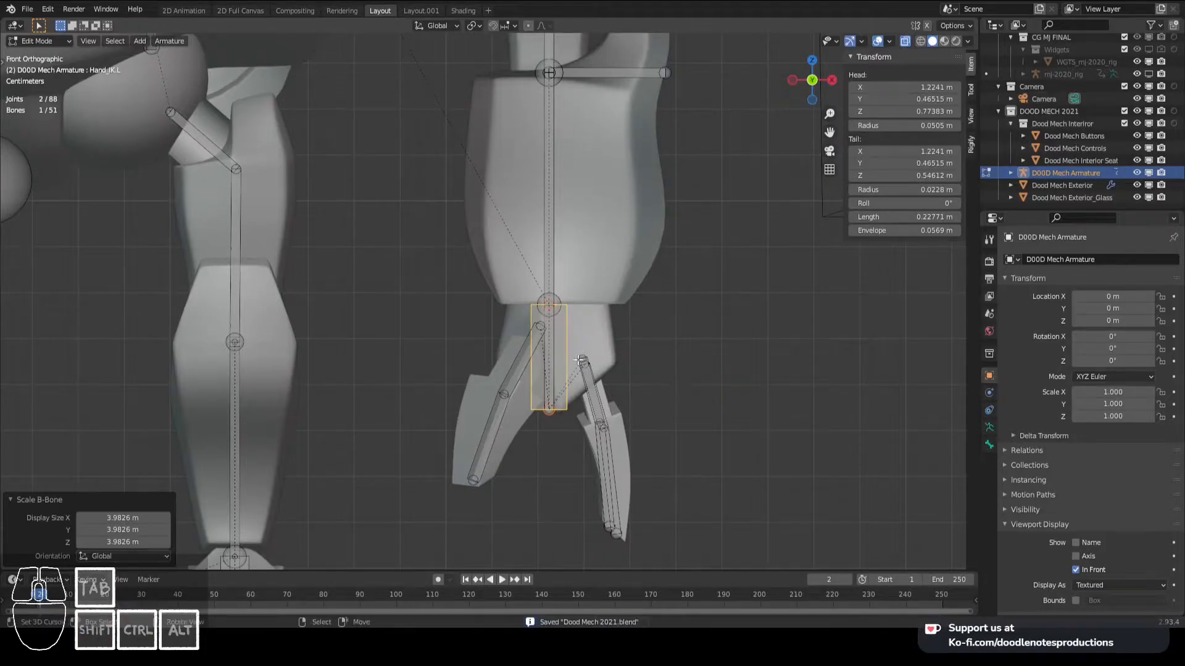
- Hide Hand_IK.L and parent Hand.L to Arm_Lower.L with Keep Offset
right_click(547, 336)
right_click(554, 333)
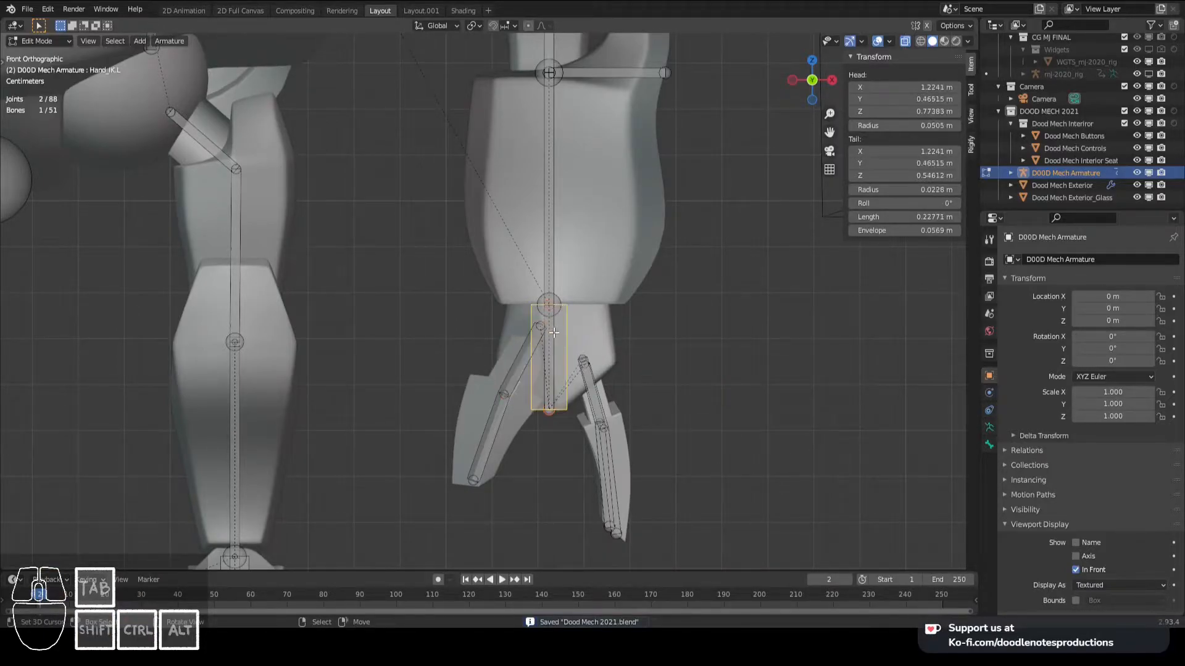
right_click(554, 363)
scroll(572, 352, down, 5)
scroll(448, 287, up, 10)
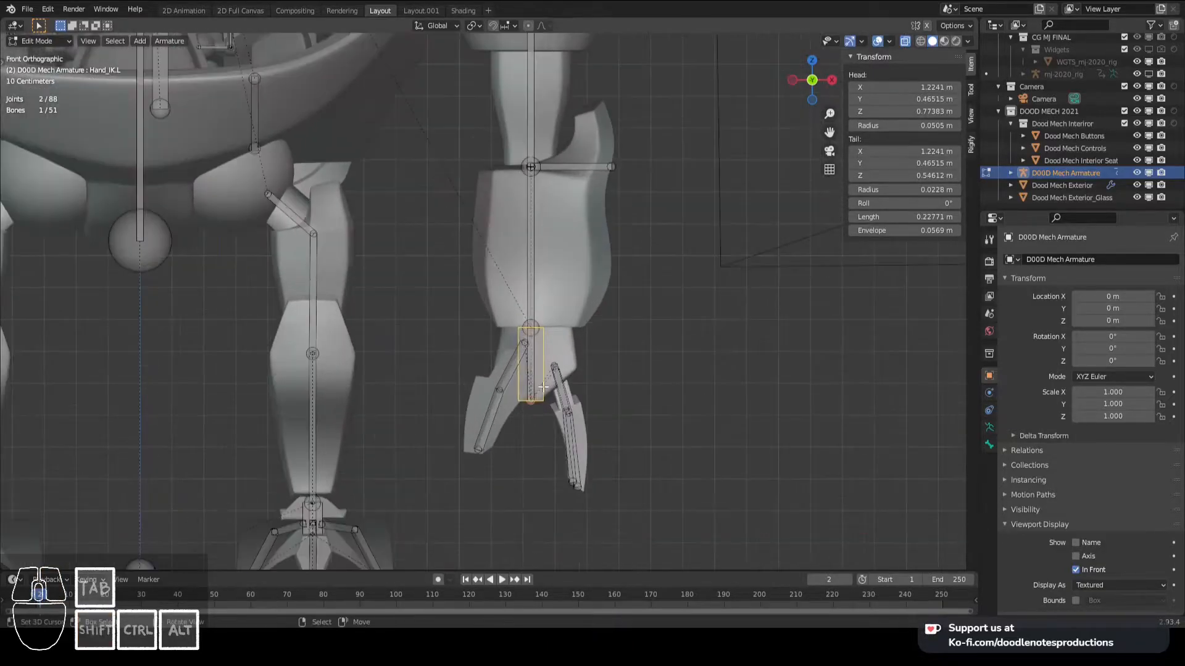
right_click(435, 282)
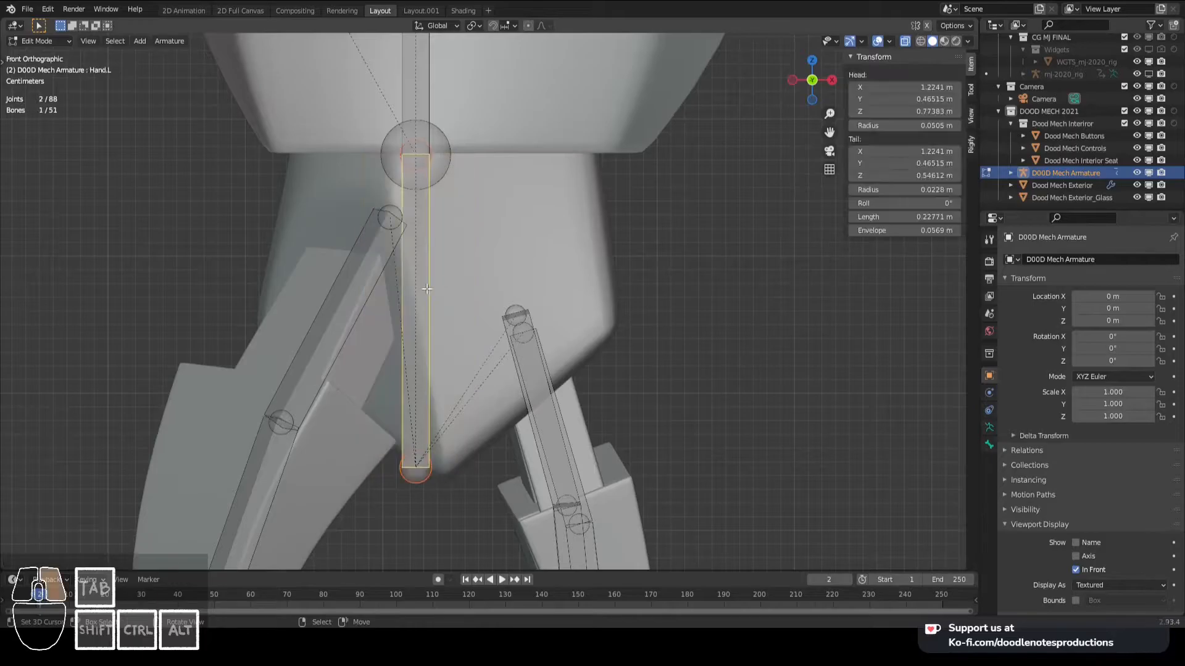
scroll(435, 282, down, 3)
shift+right_click(467, 150)
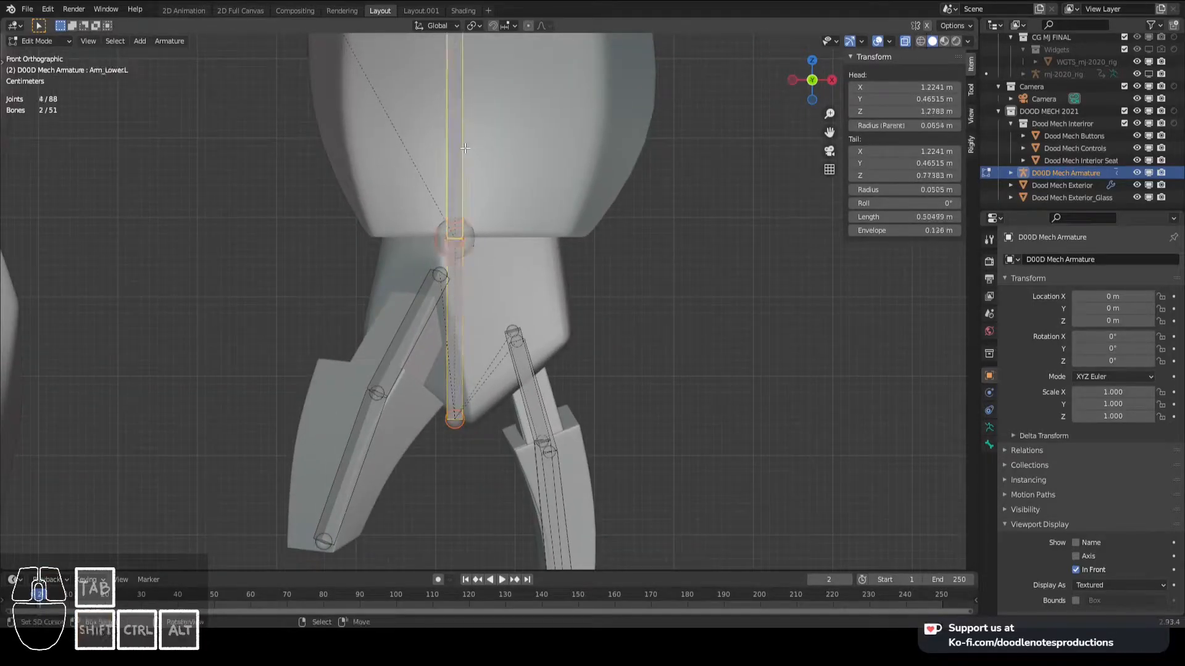
key(ctrl+p)
click(465, 147)
scroll(451, 250, down, 2)
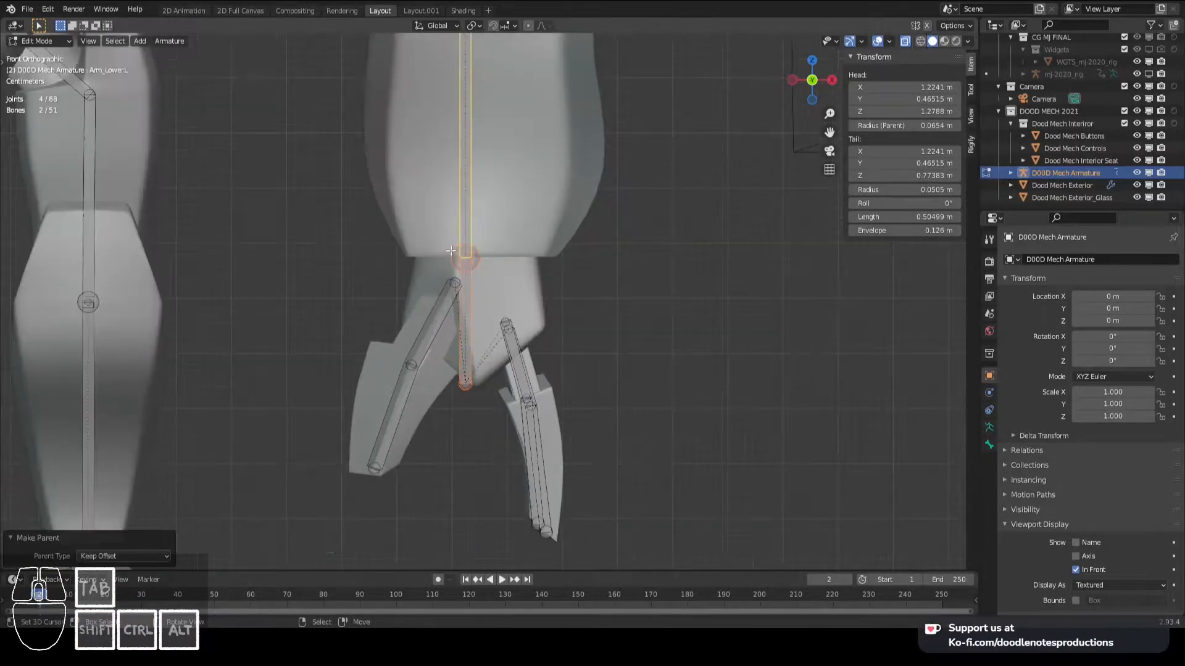
- Switch to Pose Mode and test-rotate Arm_Lower.L to check how the hand follows, cancelling the rotation
scroll(458, 200, down, 3)
key(ctrl+Tab)
key(Escape)
key(ctrl+Tab)
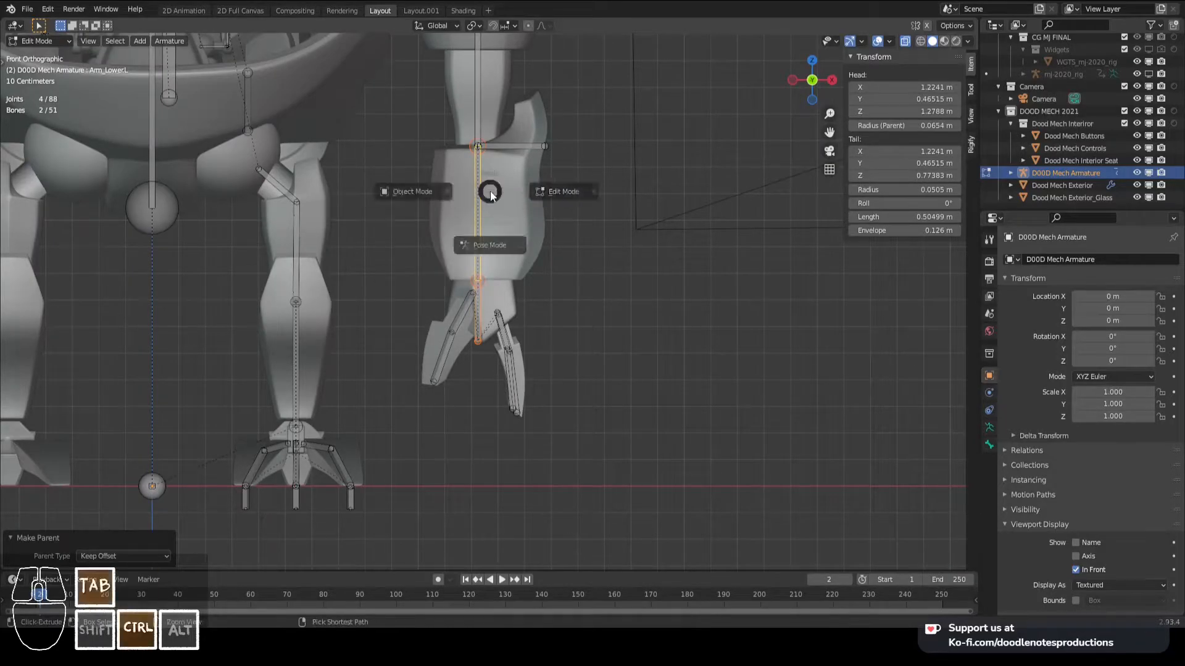
click(410, 191)
key(ctrl+Tab)
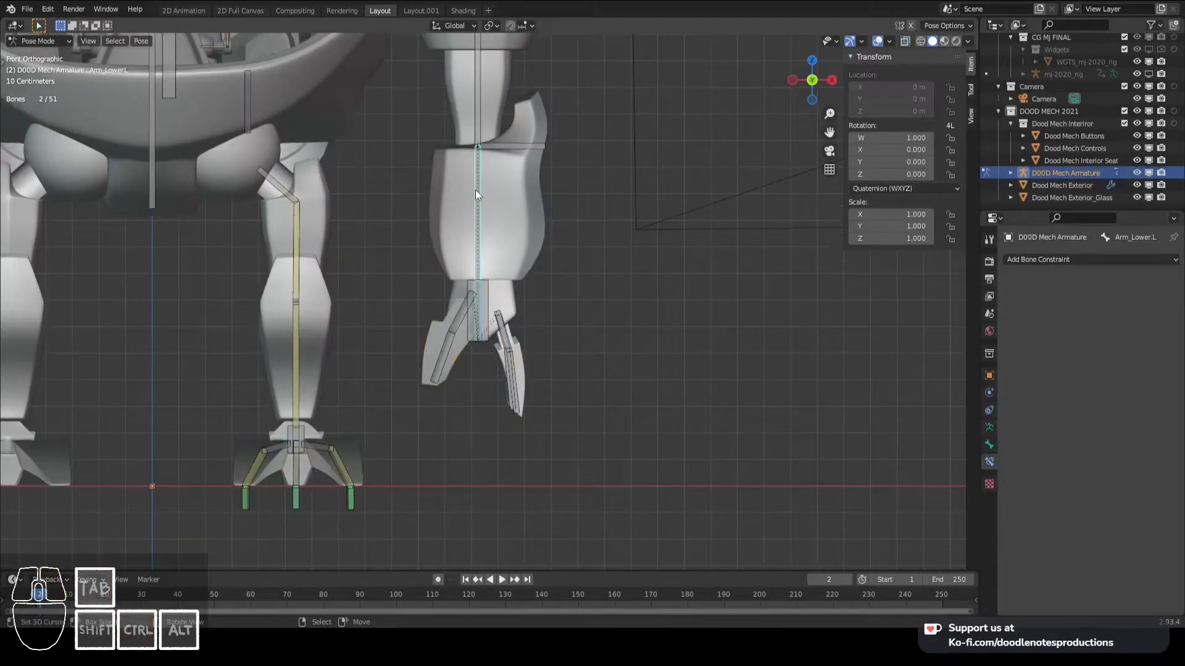
right_click(484, 206)
key(r)
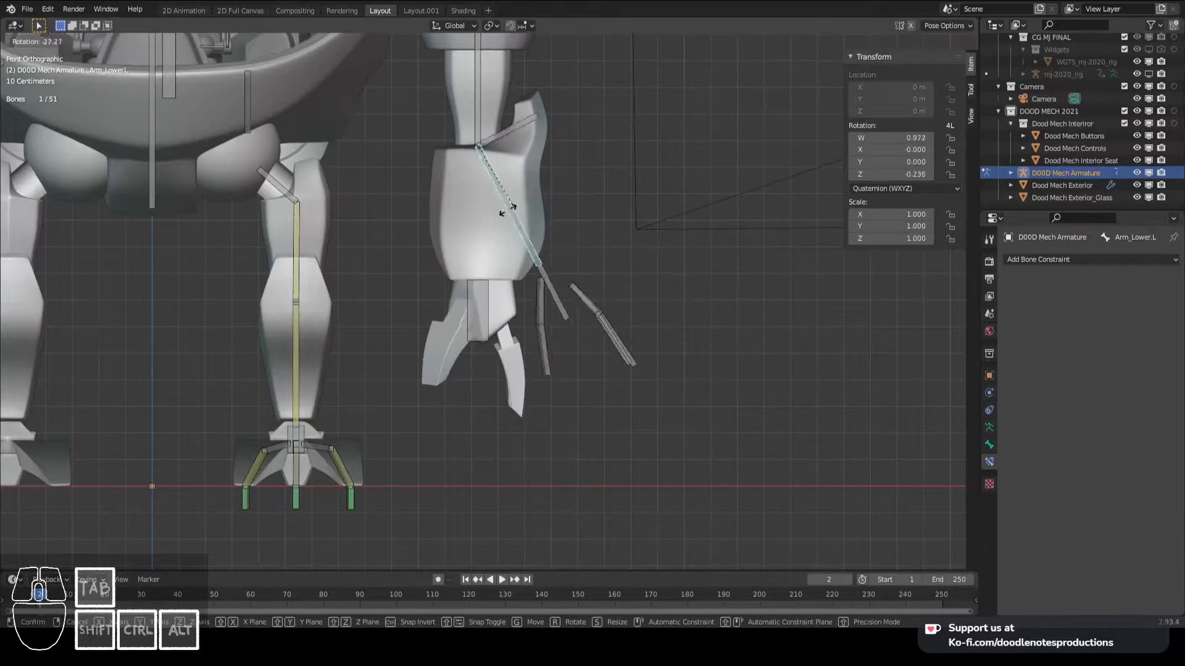
right_click(498, 204)
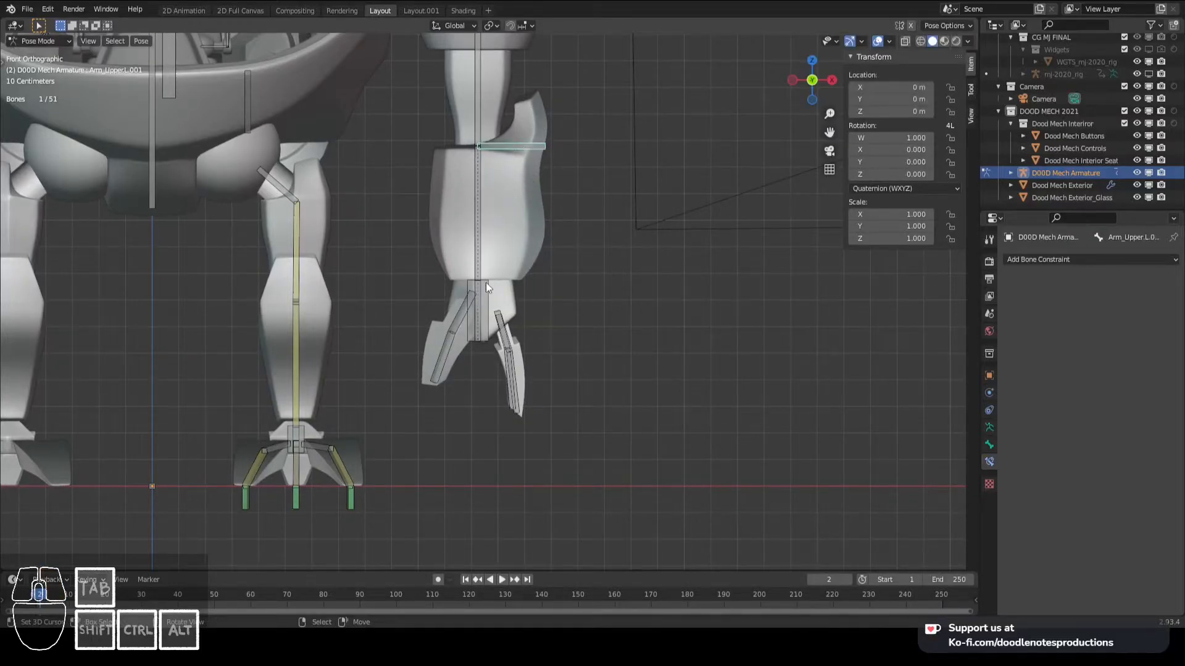
- In Edit Mode, reveal the hidden bones and parent the horizontal elbow bone to Hand_IK.L with Keep Offset
scroll(486, 281, up, 2)
key(Tab)
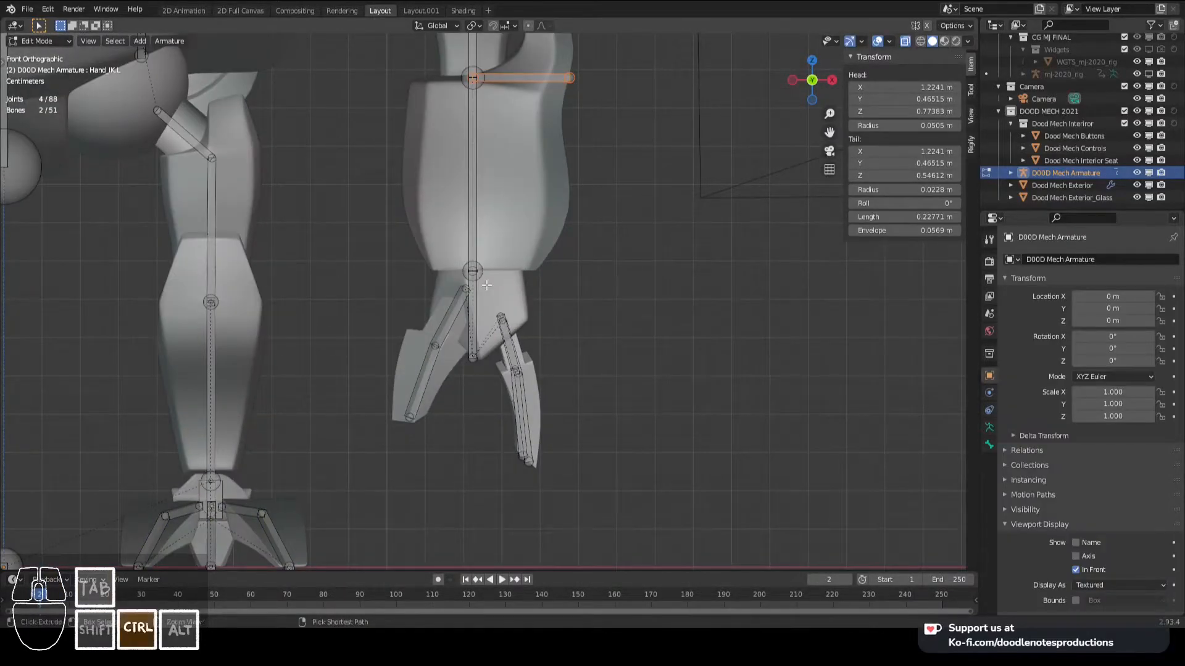
key(alt+h)
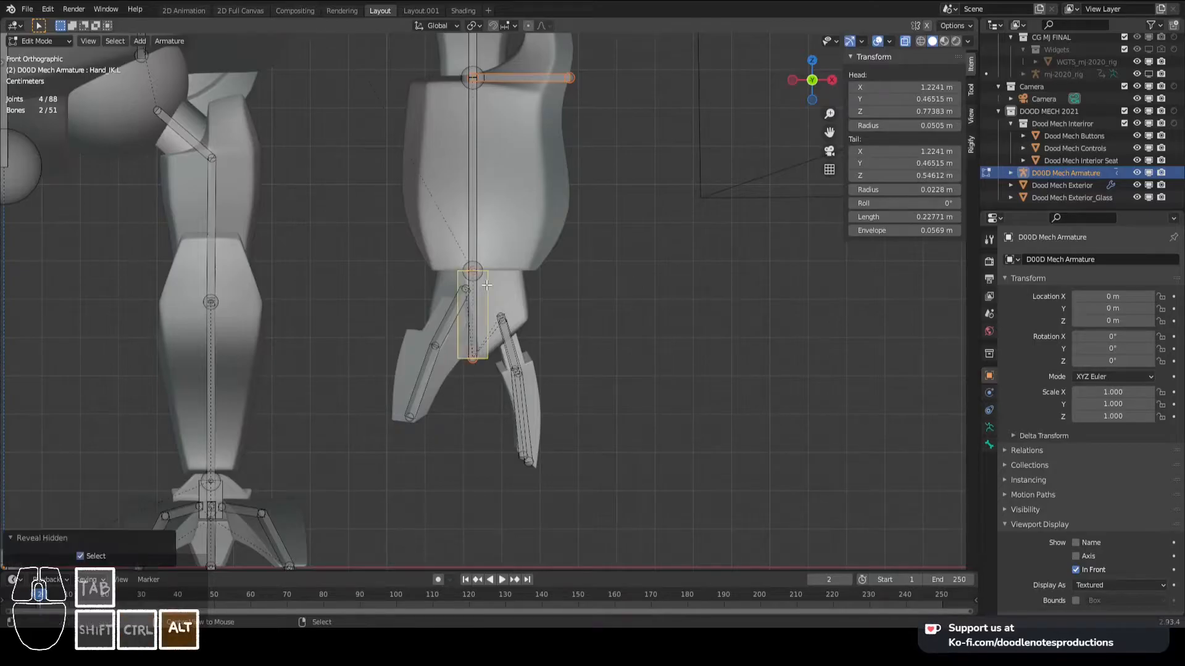
key(alt+a)
shift+click(487, 295)
key(ctrl+p)
click(487, 294)
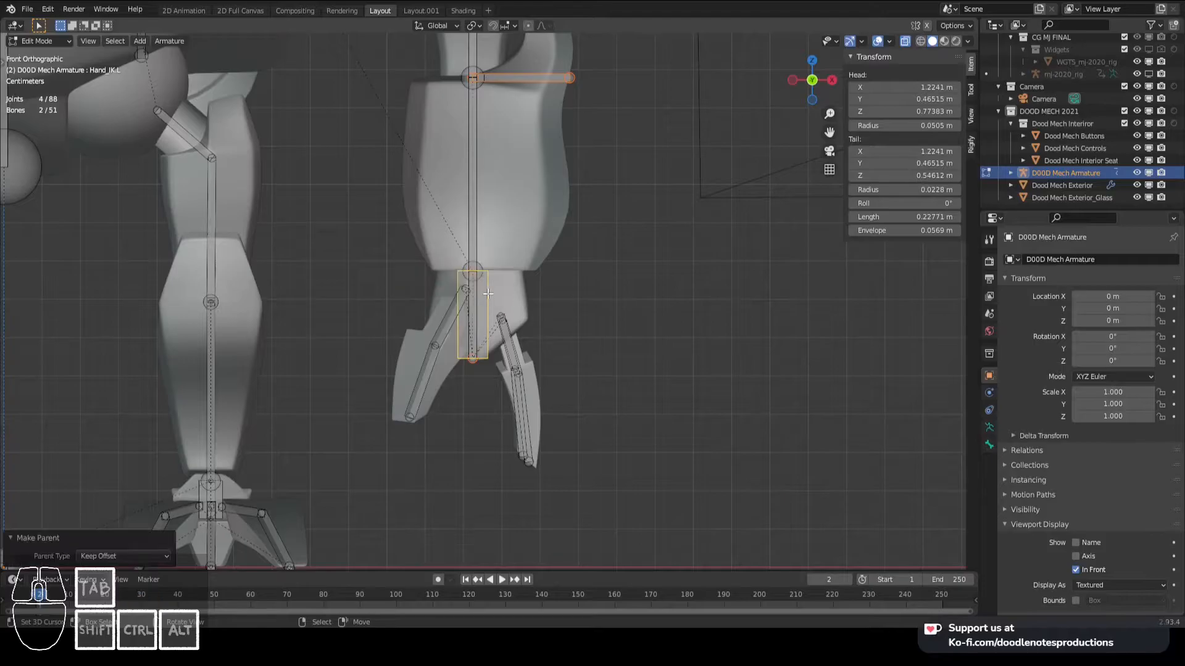
- Move the horizontal elbow bone about 0.5 m outward along the X axis, away from the left arm
scroll(487, 294, down, 4)
right_click(506, 195)
key(g)
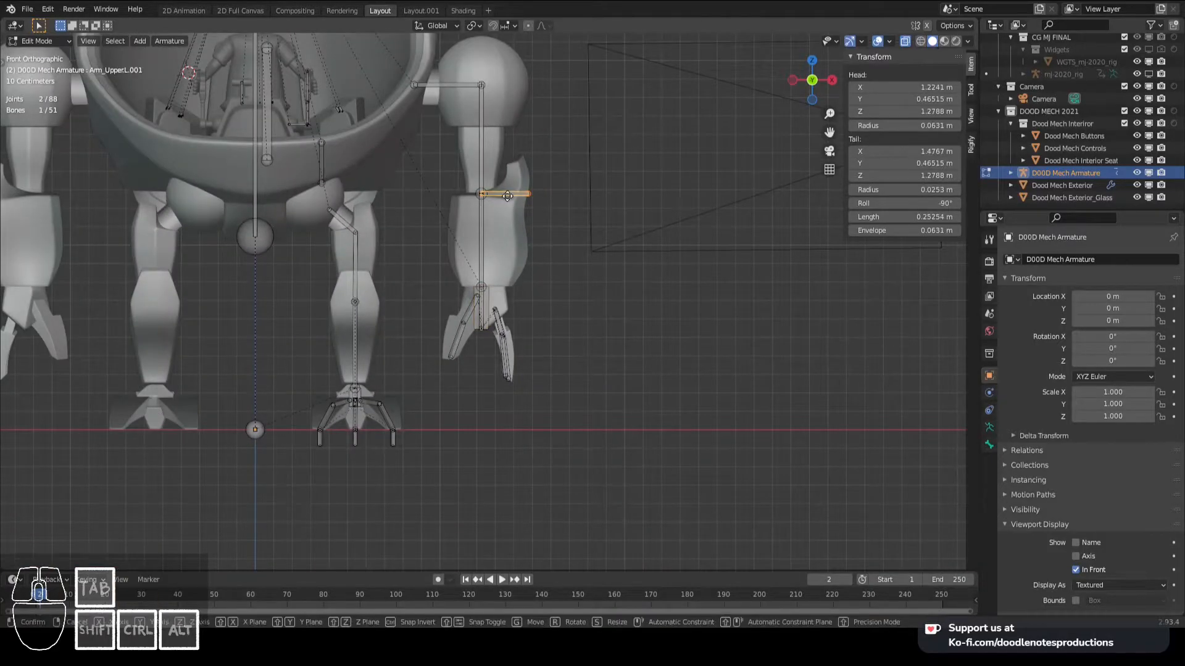
right_click(574, 198)
key(g)
key(x)
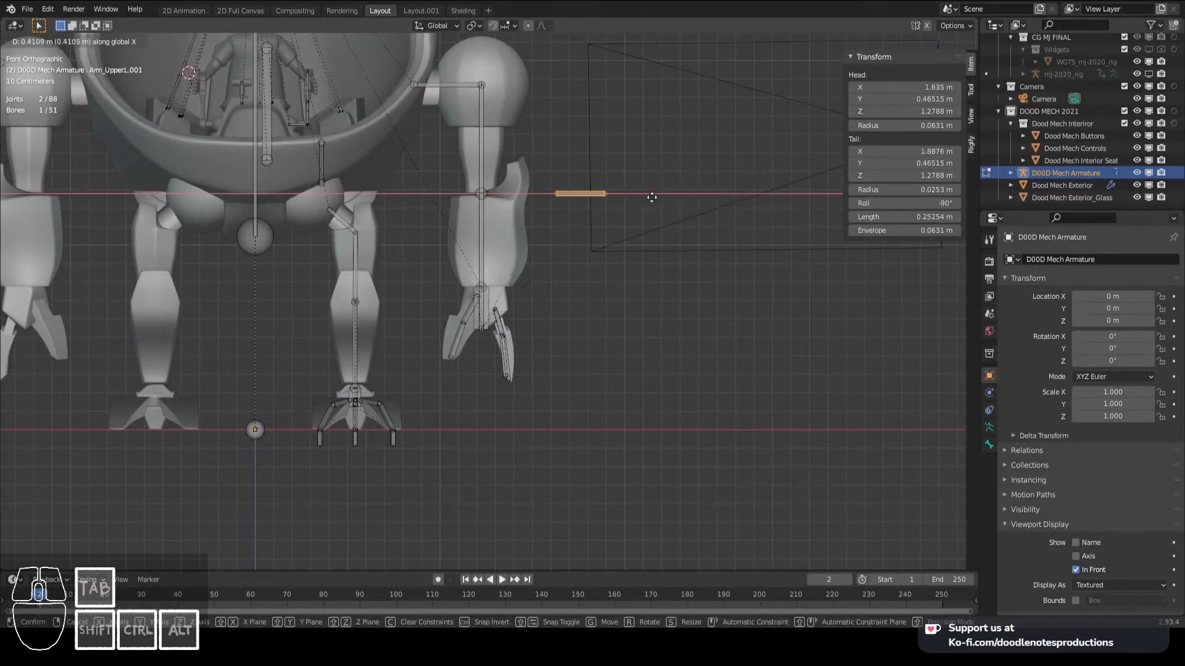
click(672, 196)
scroll(556, 269, up, 3)
- In Pose Mode, add an Inverse Kinematics constraint to Arm_Lower.L targeting Hand_IK.L with a chain length of 2
key(ctrl+Tab)
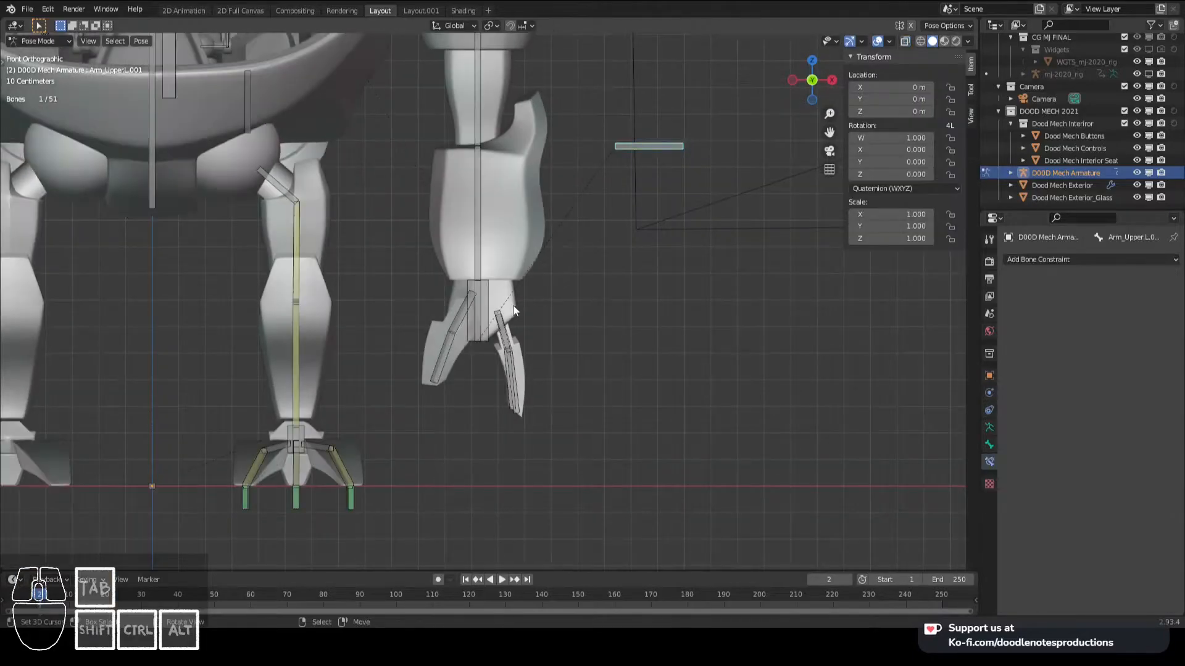
shift+right_click(491, 290)
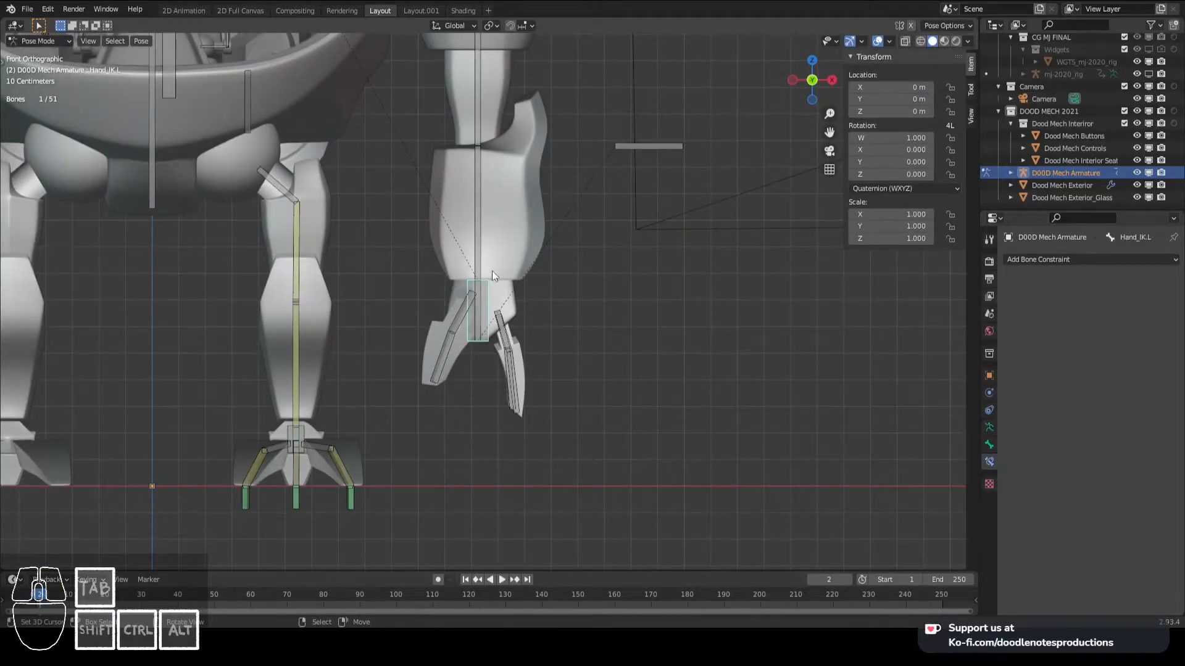
key(shift+ctrl+c)
click(481, 224)
click(1160, 361)
click(1160, 361)
scroll(420, 213, down, 4)
shift+middle_drag(419, 213, 462, 263)
scroll(464, 267, up, 2)
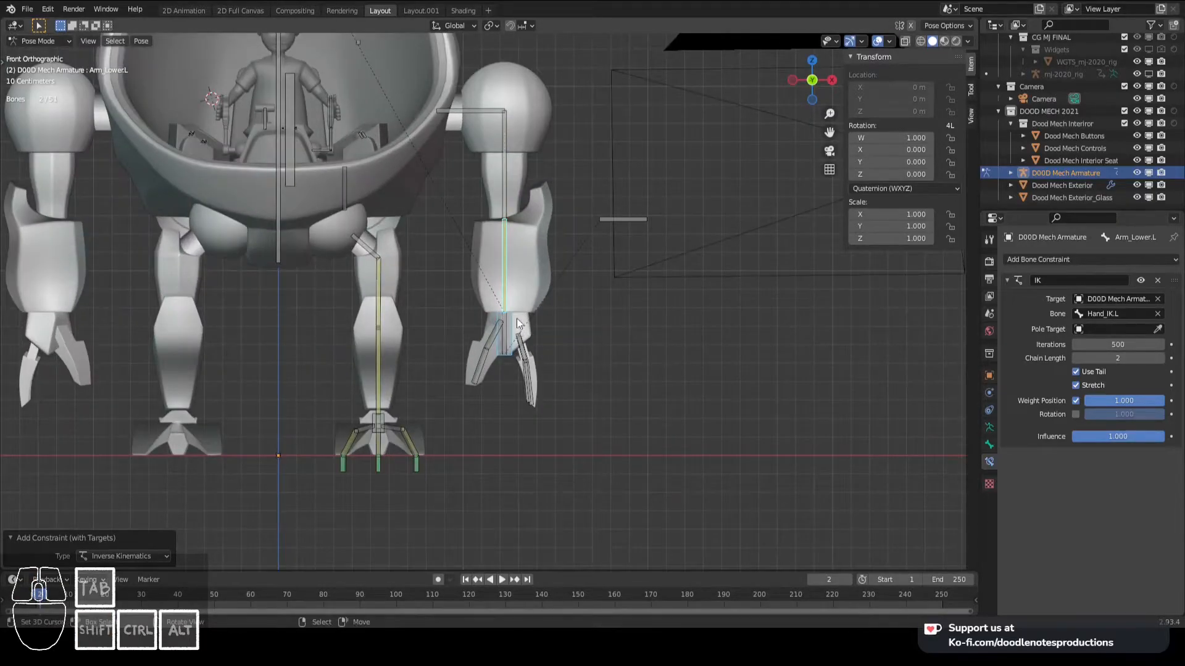
- Set the Arm_Lower.L IK chain length to 3 and test the arm by moving Hand_IK.L, cancelling each move
right_click(512, 324)
key(g)
right_click(537, 281)
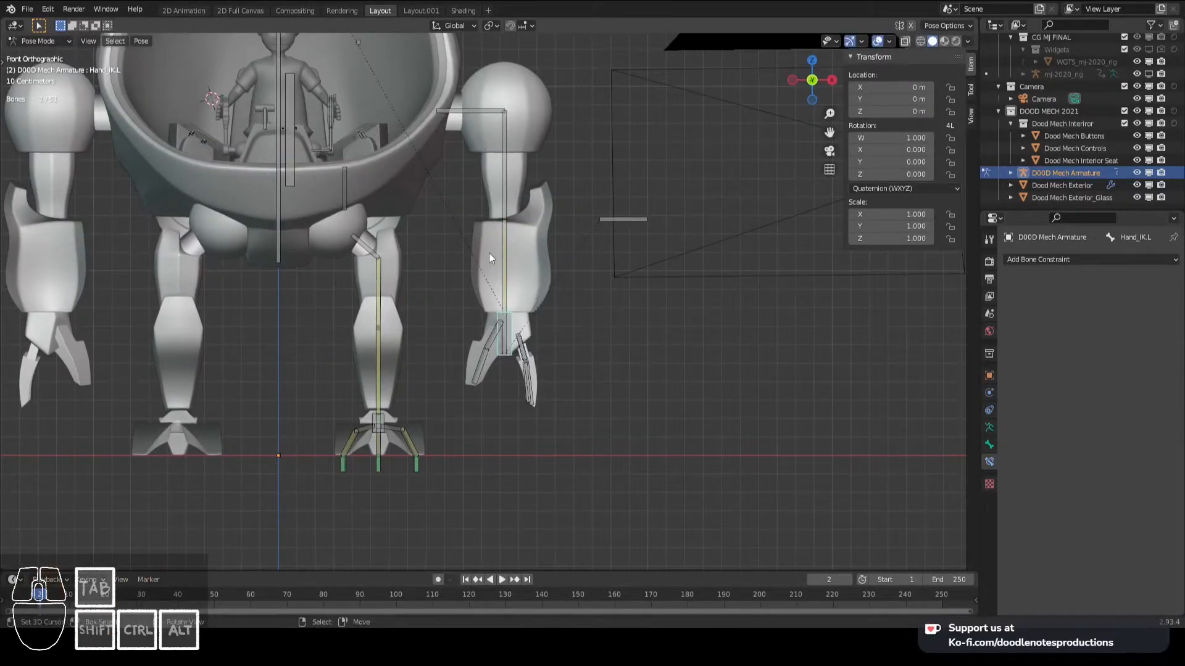
right_click(505, 250)
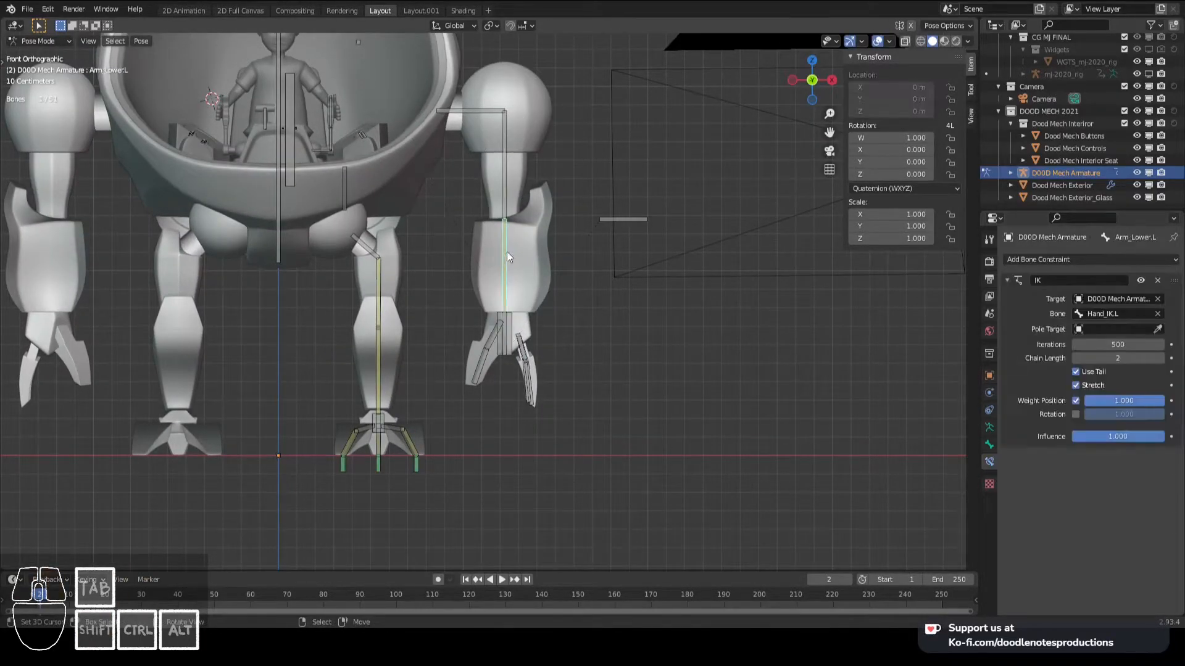
right_click(521, 330)
key(g)
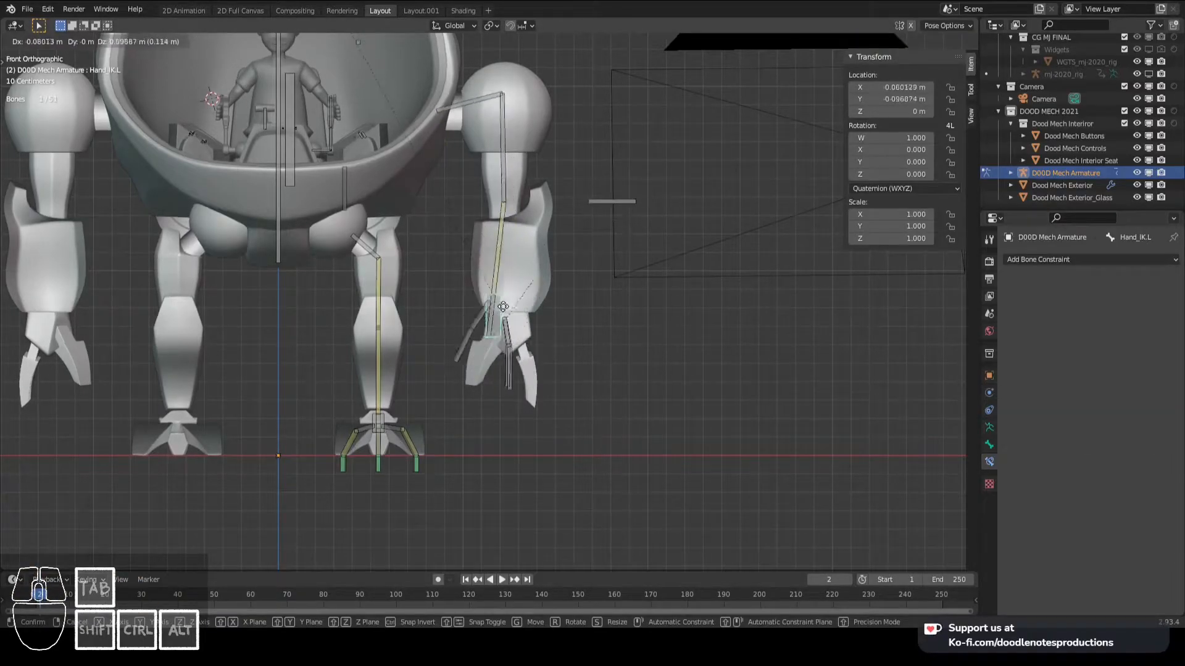
right_click(506, 299)
- Add an Inverse Kinematics constraint to Arm_Upper.L targeting the elbow bone Arm_Upper.L.001, with a chain length of 1
right_click(621, 223)
shift+right_click(509, 184)
key(shift+ctrl+c)
click(508, 183)
right_click(698, 298)
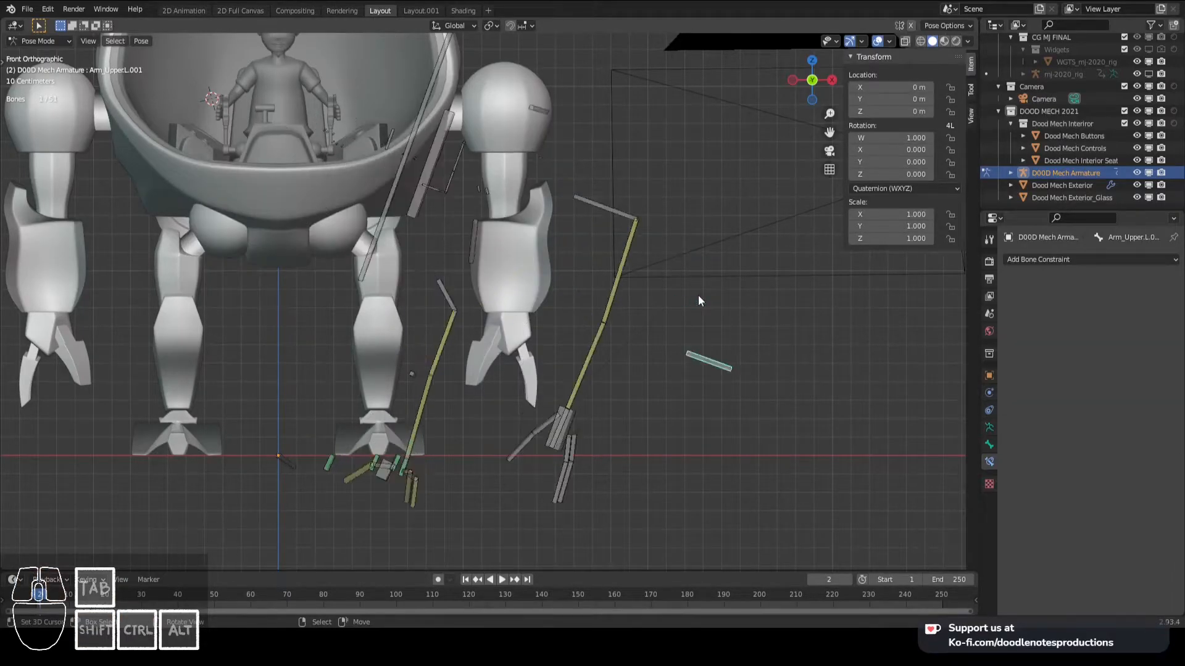
right_click(636, 307)
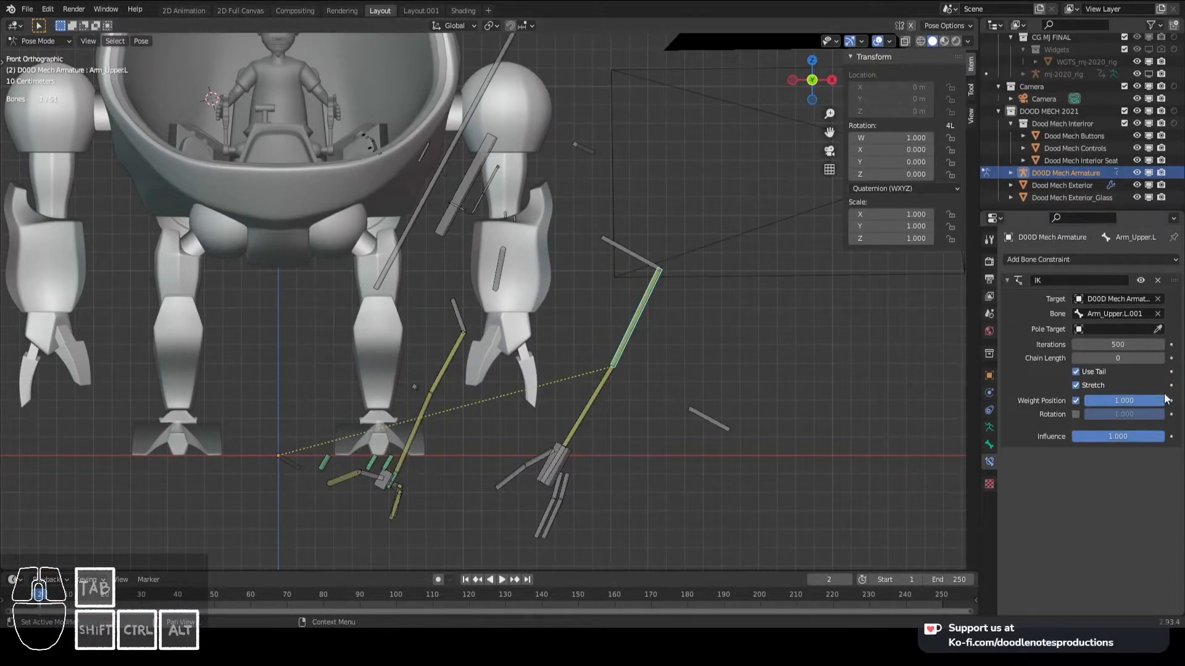
click(1159, 358)
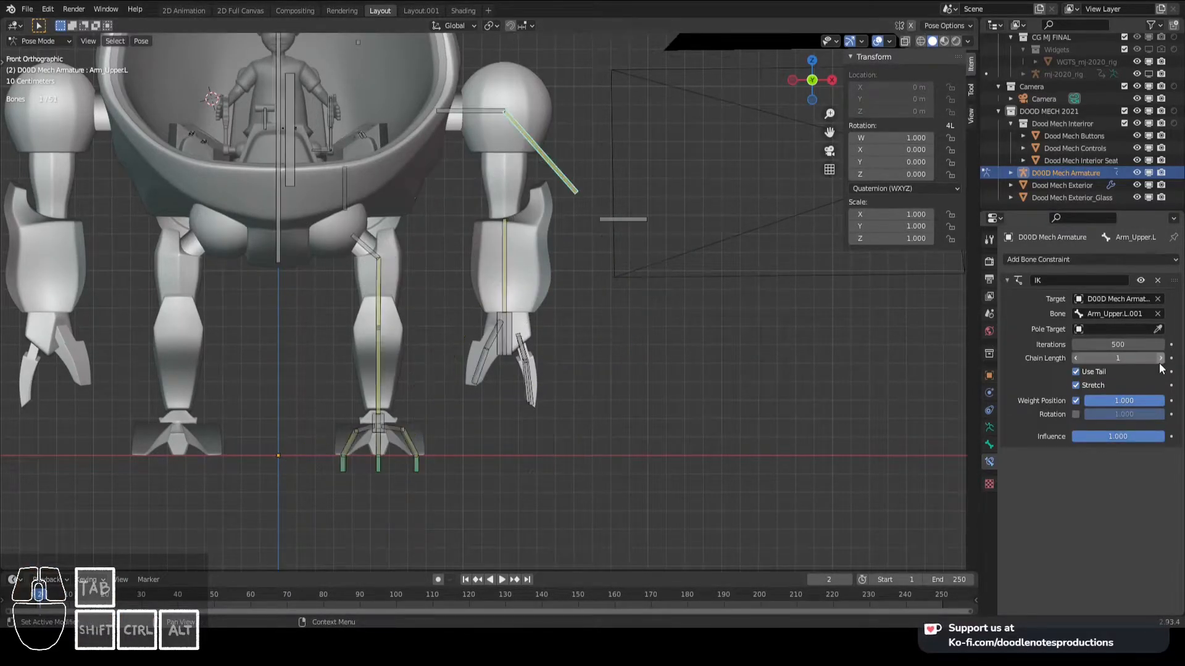
- Test-move the elbow bone Arm_Upper.L.001 to check how the upper arm follows, cancelling the move
right_click(612, 220)
key(g)
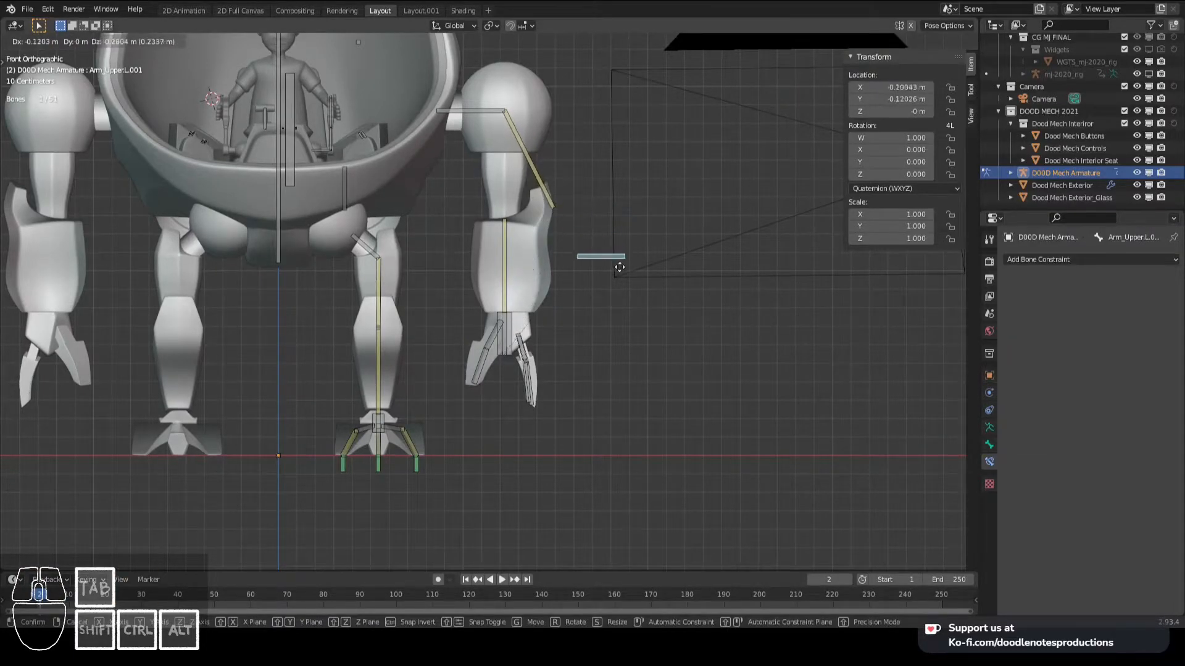
right_click(620, 266)
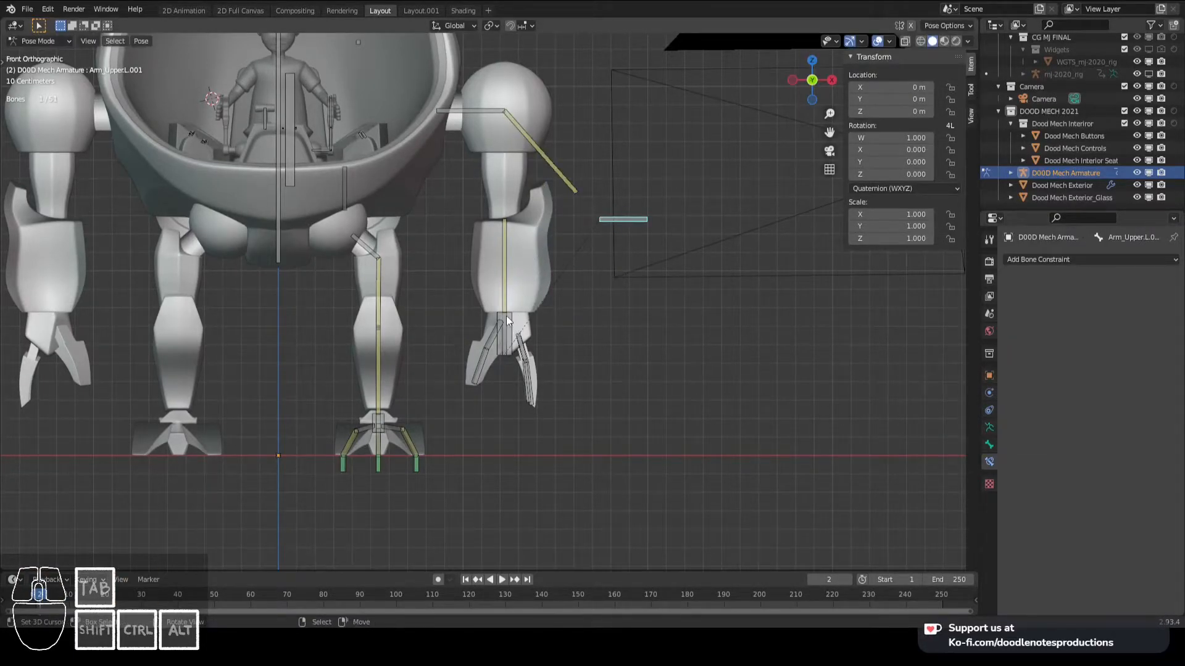
- Parent Arm_Lower.L to Arm_Upper.L as Connected in Edit Mode and return to Pose Mode
right_click(503, 239)
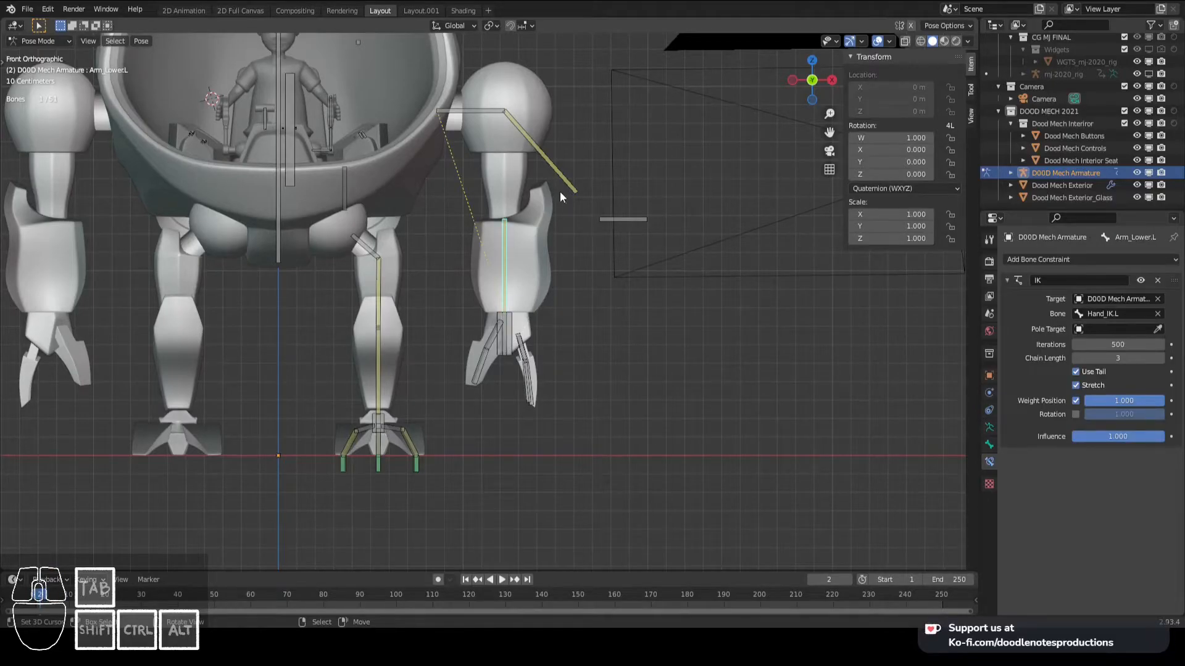
key(Tab)
shift+right_click(504, 183)
key(ctrl+q)
key(Escape)
key(ctrl+p)
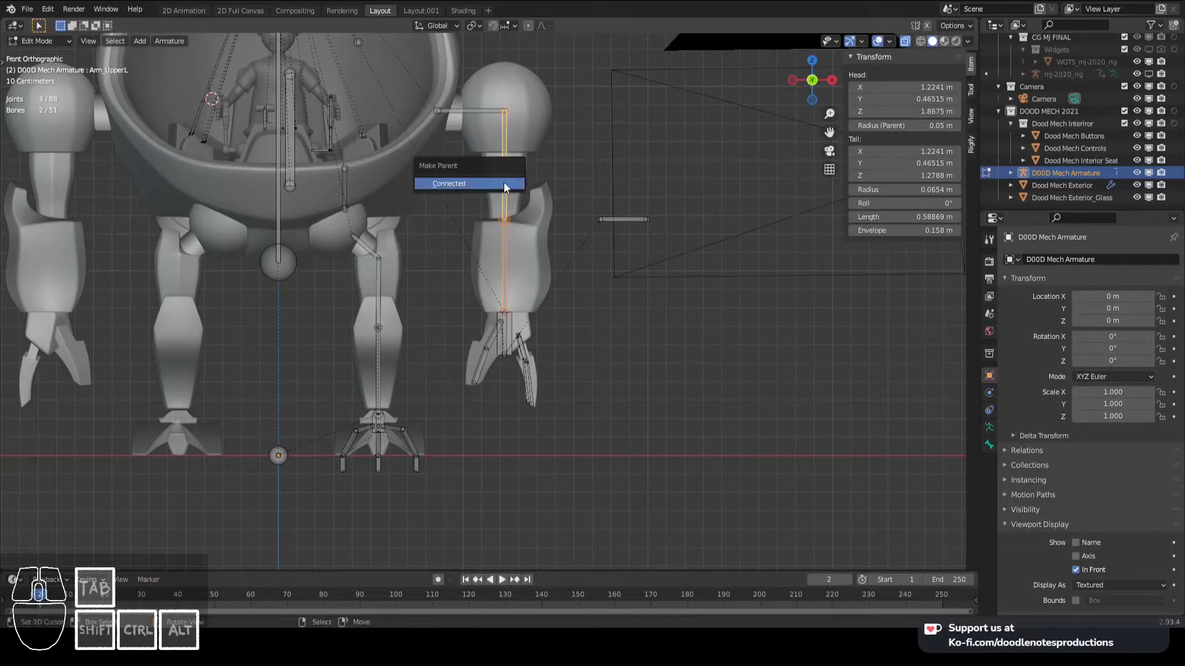
click(503, 183)
key(Tab)
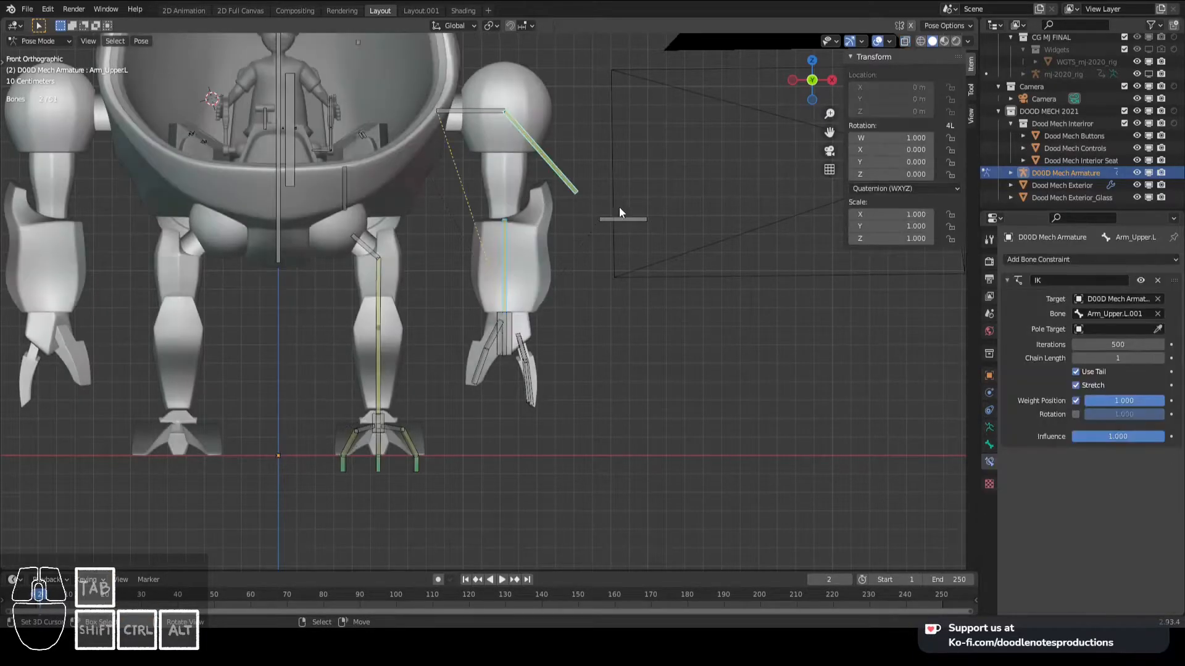
- Test-move the elbow target again to check whether the upper and lower arm stay joined, cancelling the move
click(642, 221)
key(g)
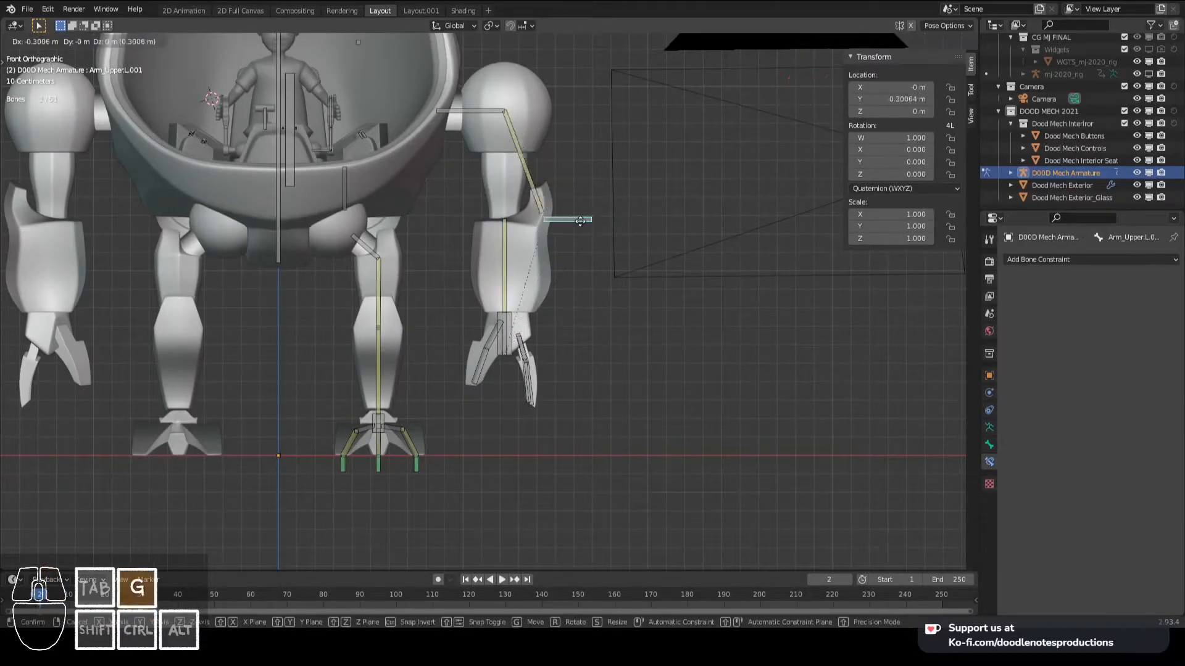
right_click(575, 223)
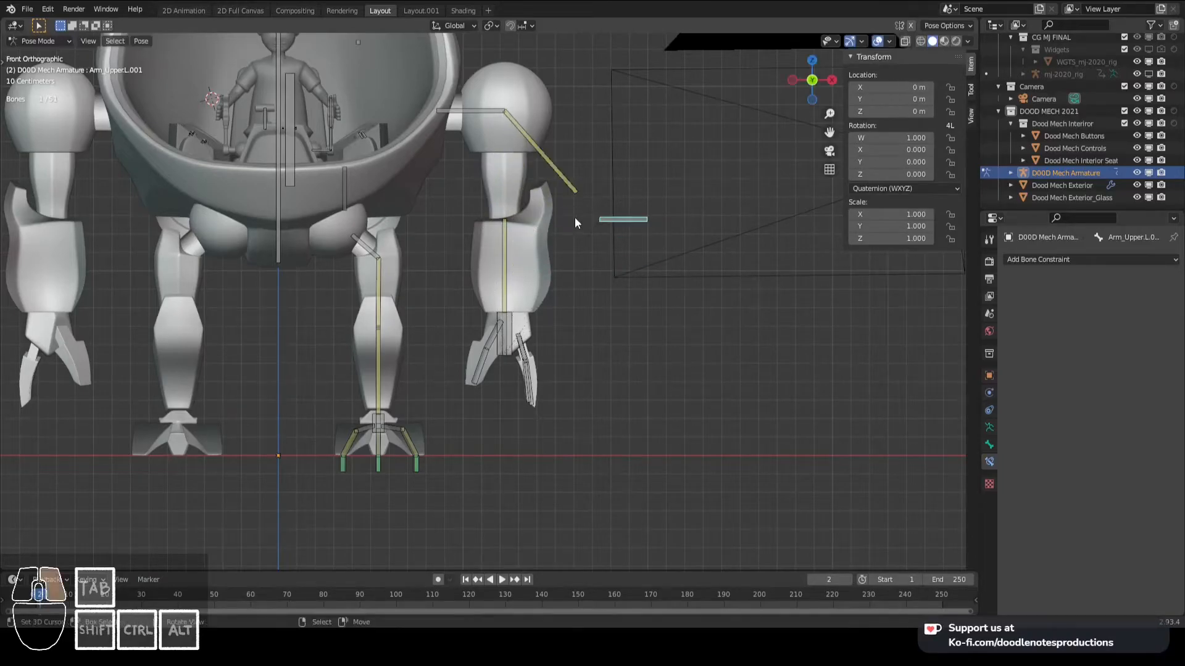
- Test-move the elbow target Arm_Upper.L.001 and the hand control Hand_IK.L to check how the arm follows, cancelling each move
click(505, 232)
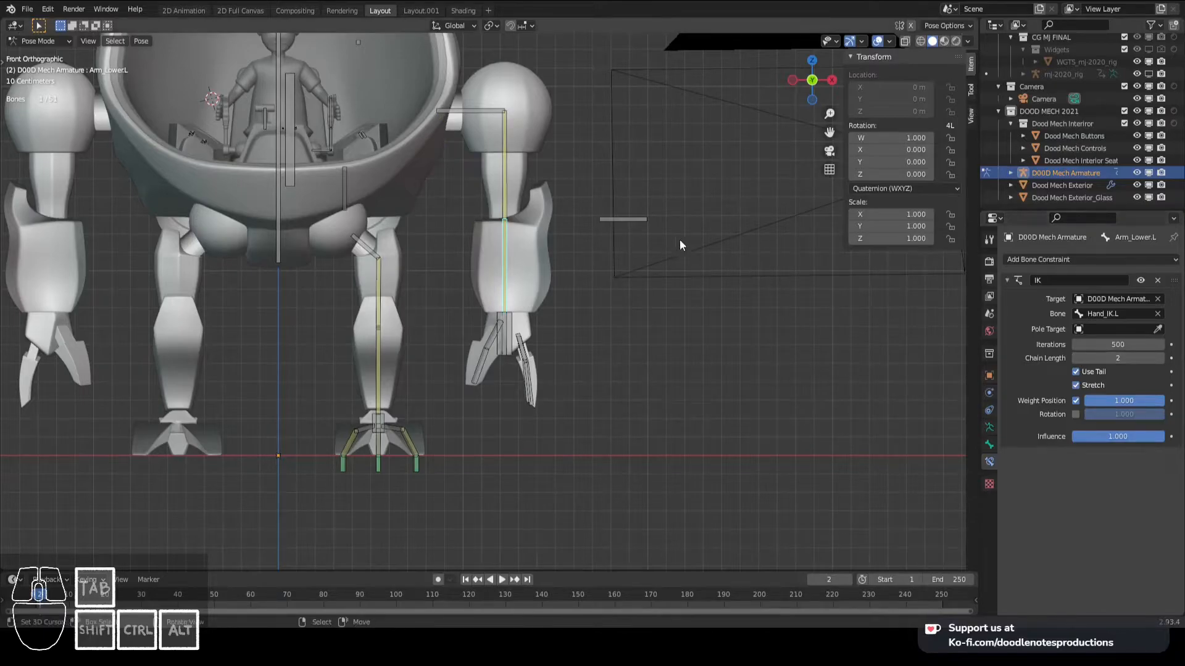
click(619, 220)
key(g)
right_click(553, 263)
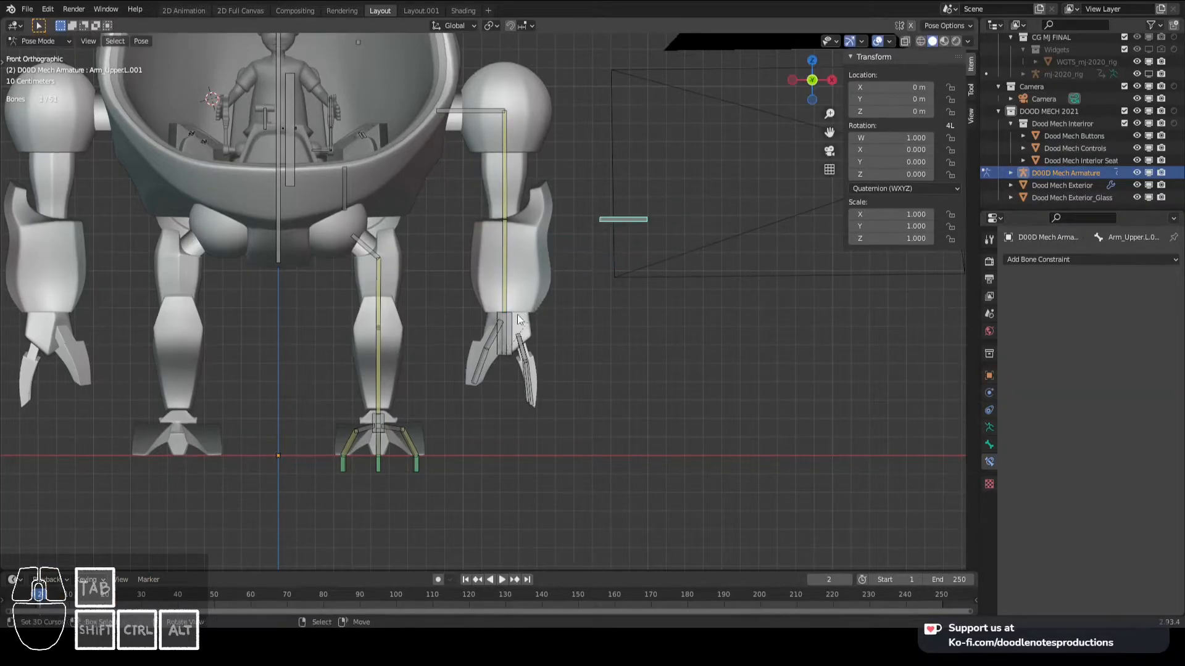
right_click(514, 317)
key(g)
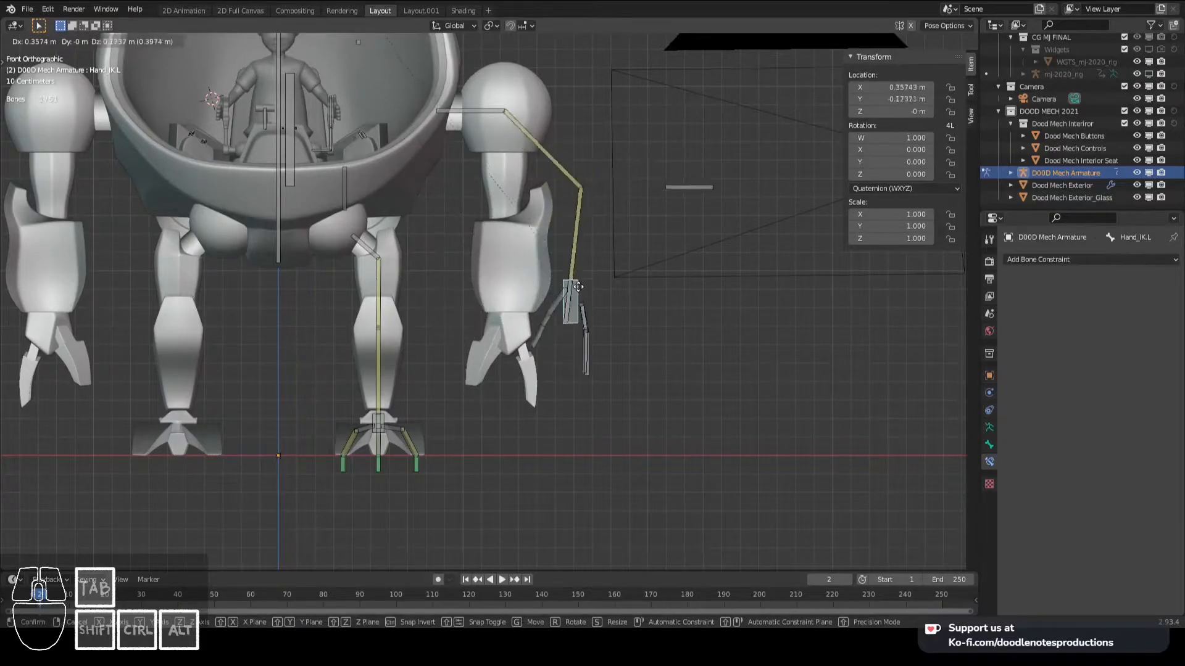
right_click(545, 300)
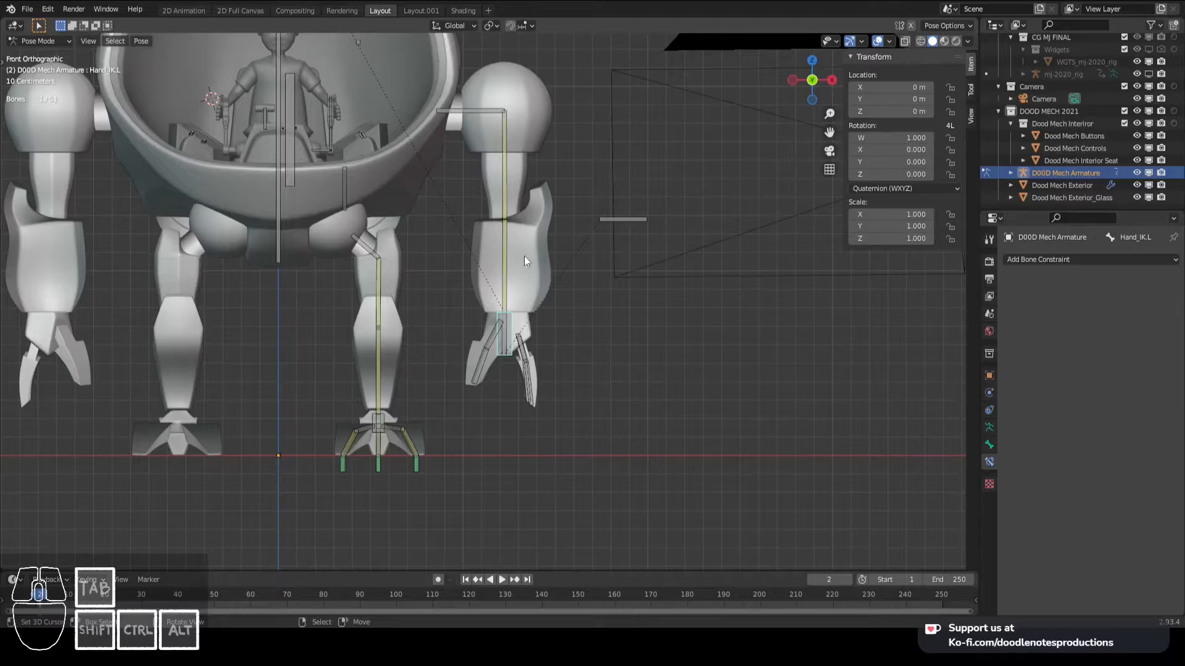
- Duplicate the Hand_IK.L bone in Edit Mode and move the copy up along Z to the shoulder joint
key(Tab)
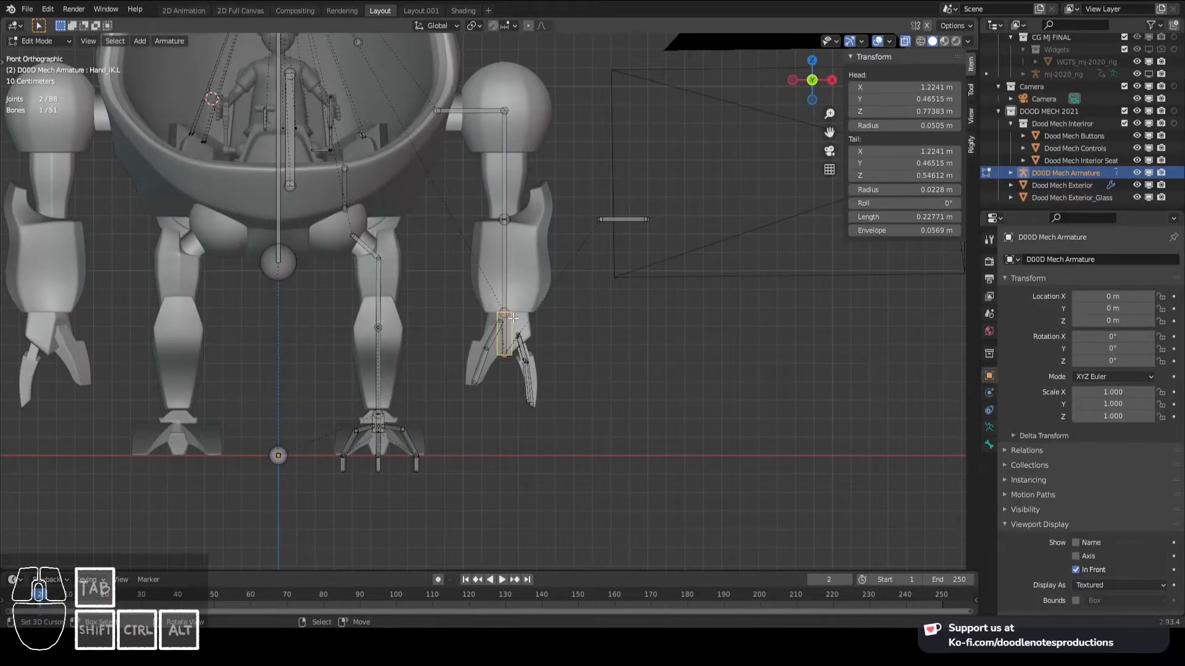
key(shift+d)
key(z)
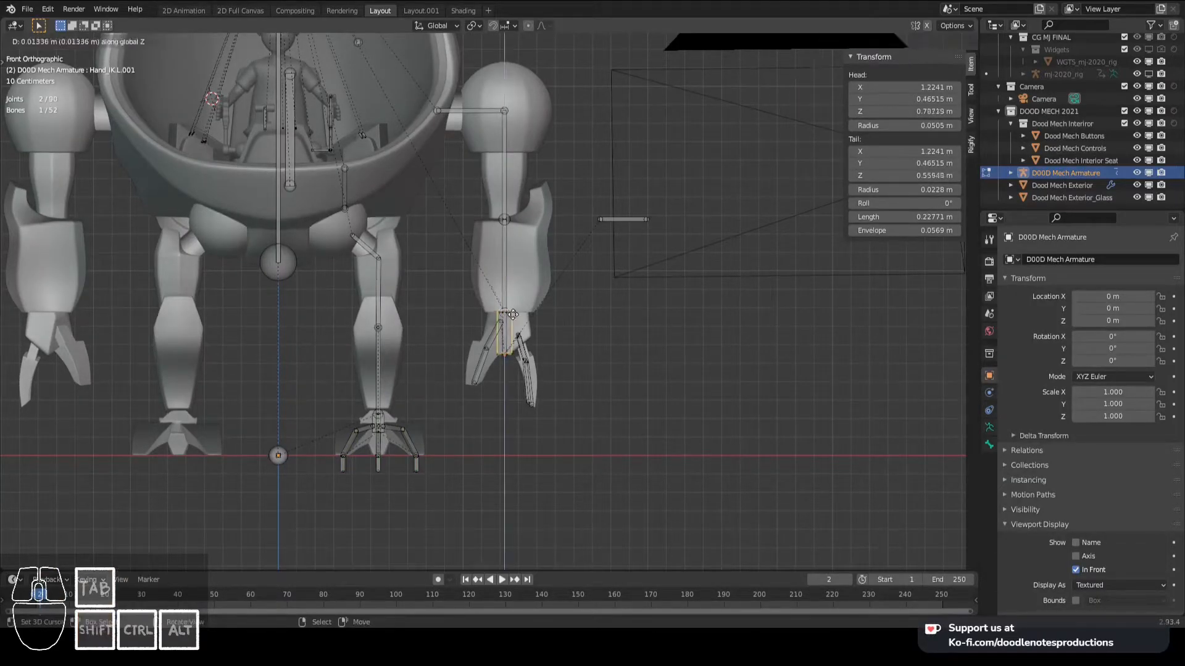
click(514, 130)
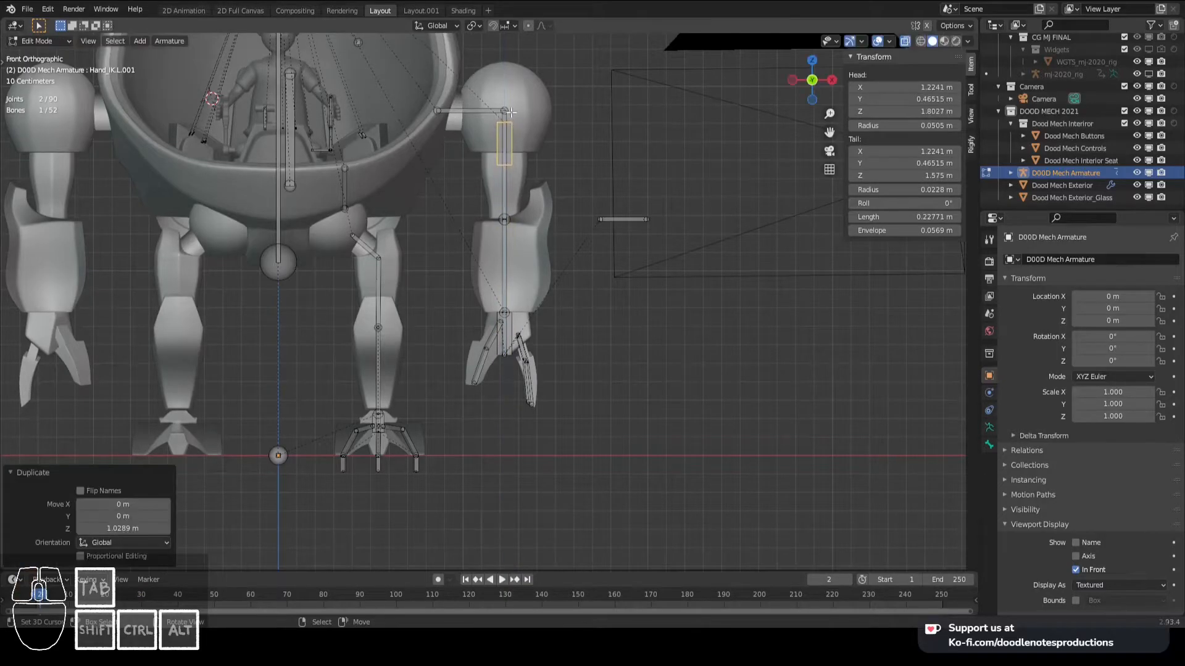
scroll(514, 131, up, 6)
key(g)
key(z)
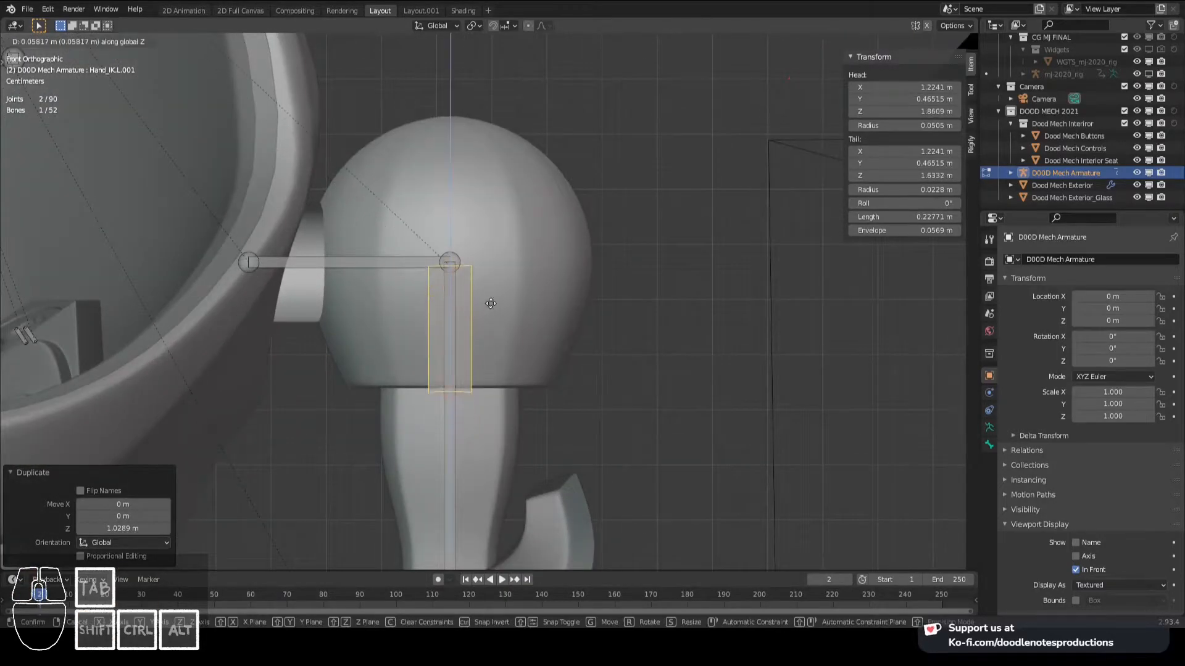
click(462, 259)
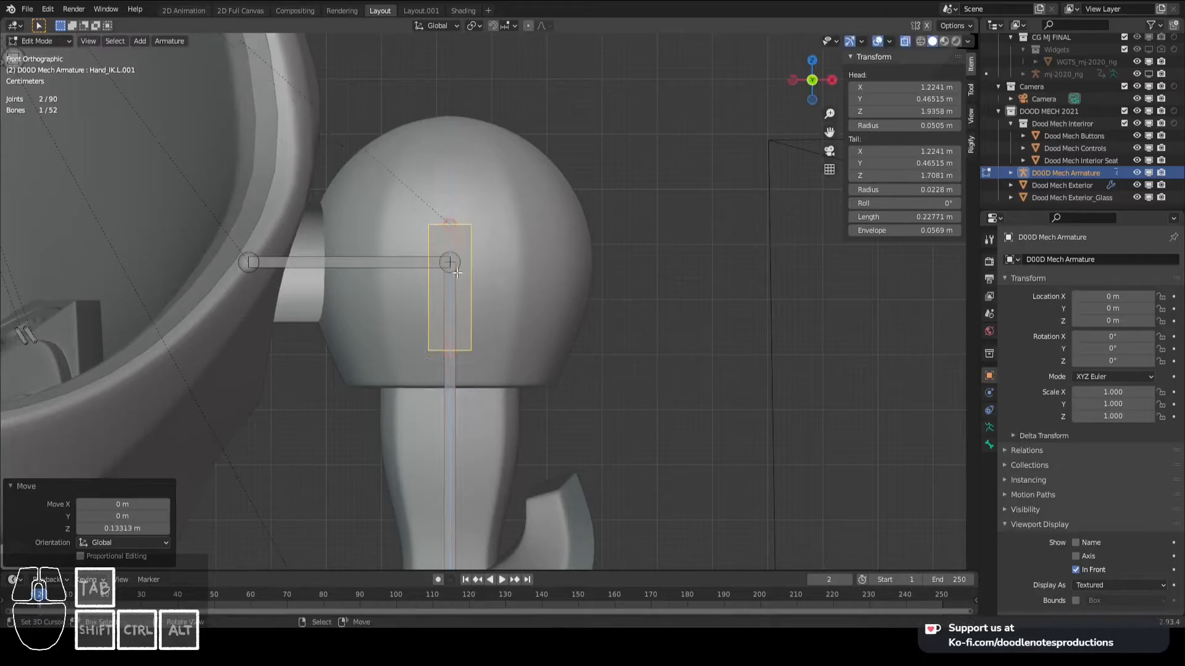
key(g)
key(z)
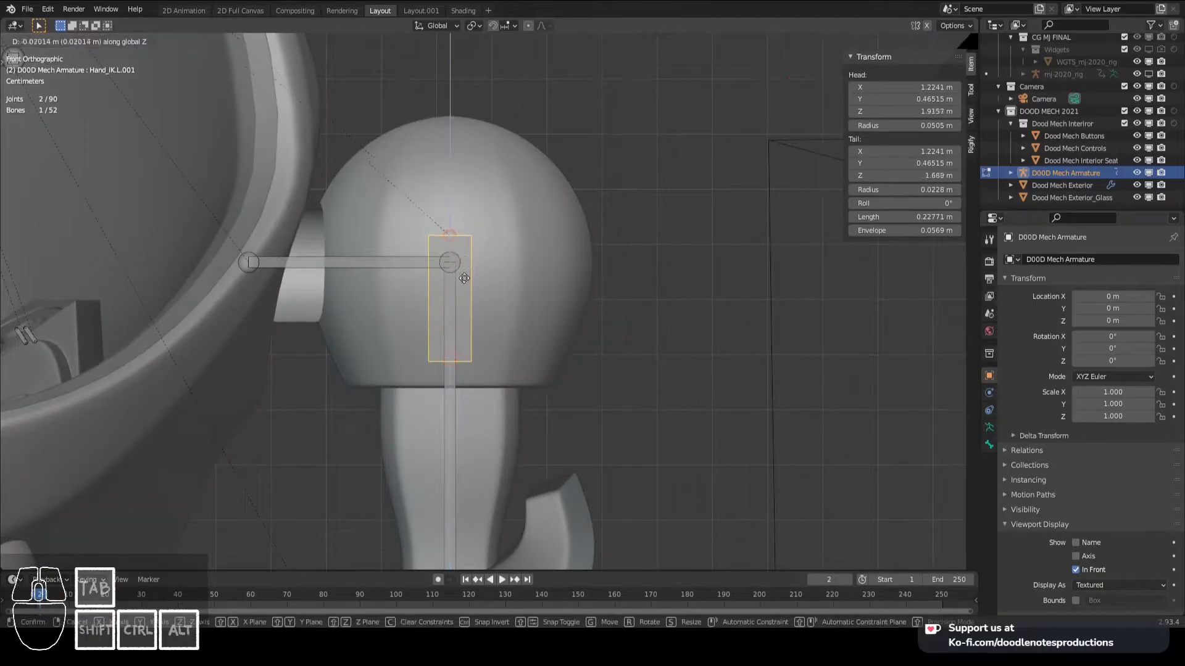
click(461, 318)
- Snap the 3D cursor to the shoulder joint and snap the duplicated bone to the cursor
right_click(450, 254)
key(shift+s)
click(454, 302)
right_click(452, 281)
key(shift+s)
click(400, 241)
- Shorten the duplicated shoulder bone Hand_IK.L.001 to about 0.082 m, keeping its head at the shoulder joint
right_click(471, 294)
right_click(455, 414)
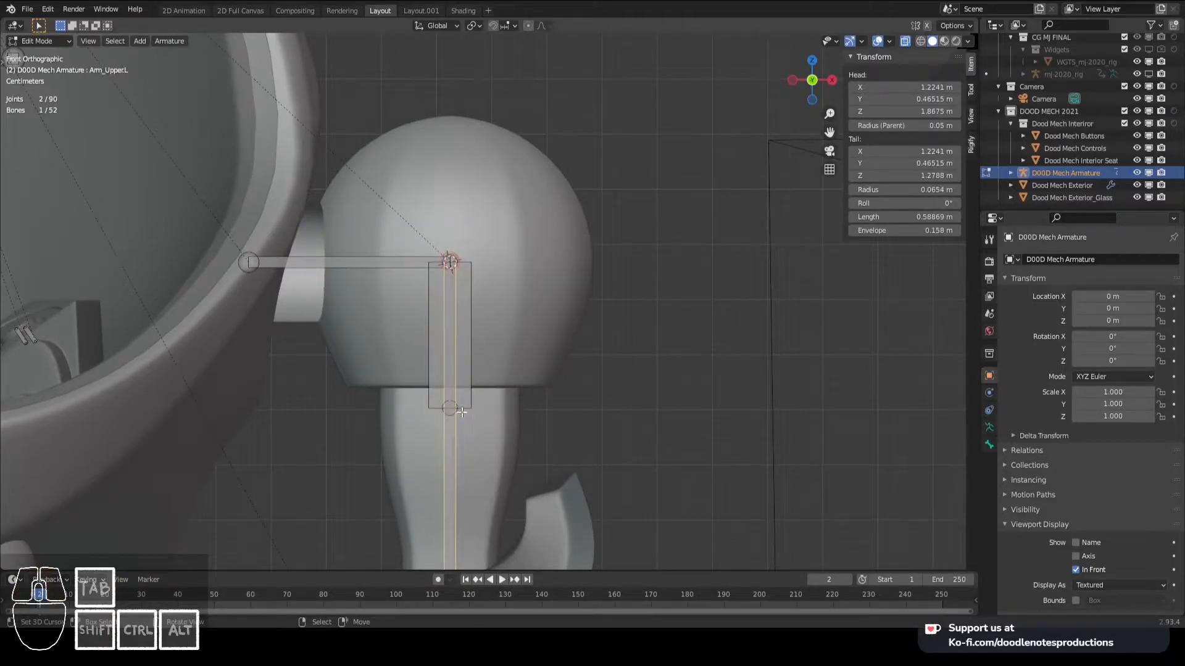
right_click(472, 299)
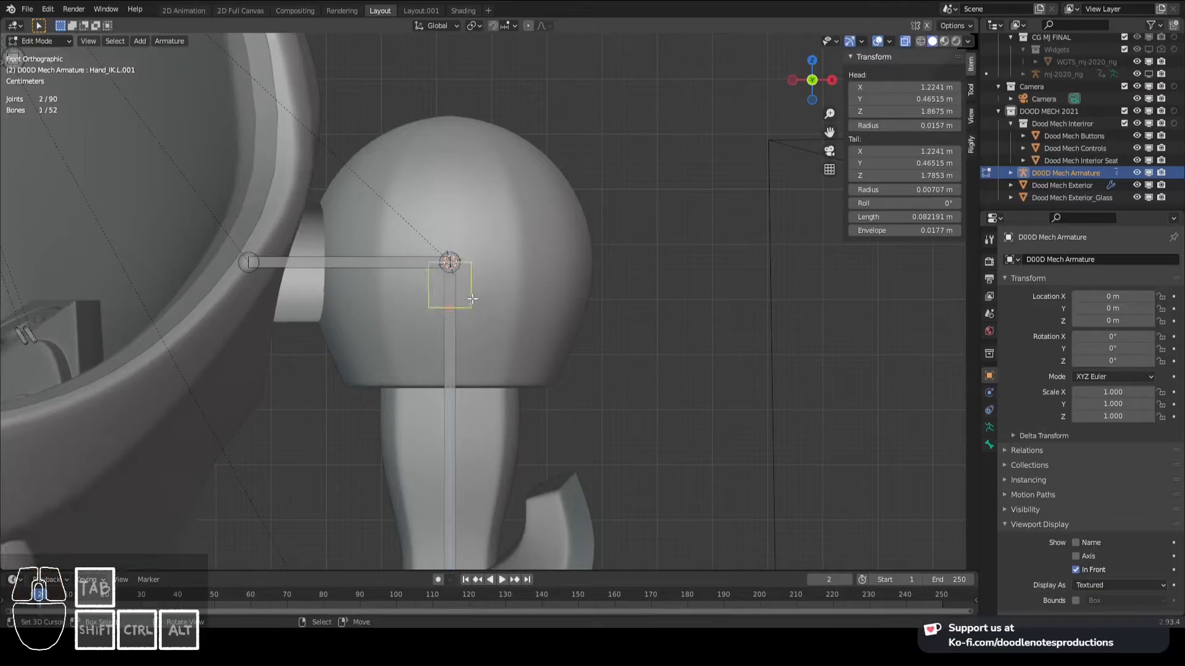
- Try to parent the duplicated shoulder bone Hand_IK.L.001 to the BODY bone
scroll(472, 299, down, 4)
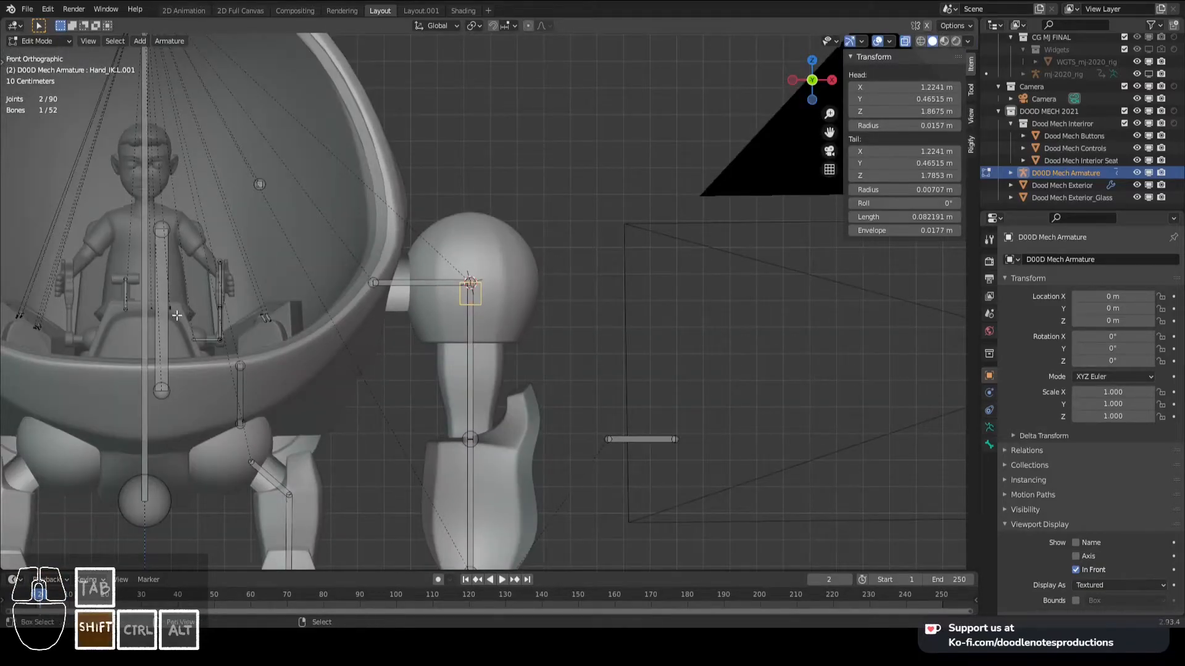
scroll(227, 317, down, 3)
shift+middle_drag(474, 417, 489, 317)
scroll(489, 316, up, 1)
shift+right_click(265, 211)
key(ctrl+p)
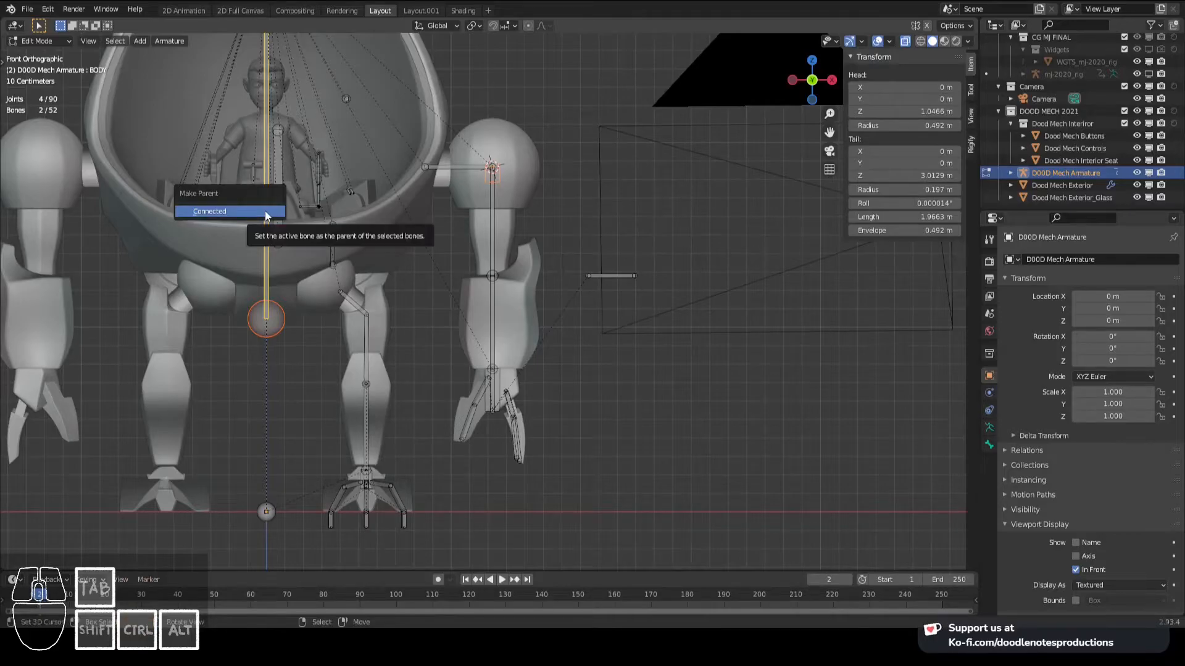
click(264, 211)
scroll(543, 181, up, 2)
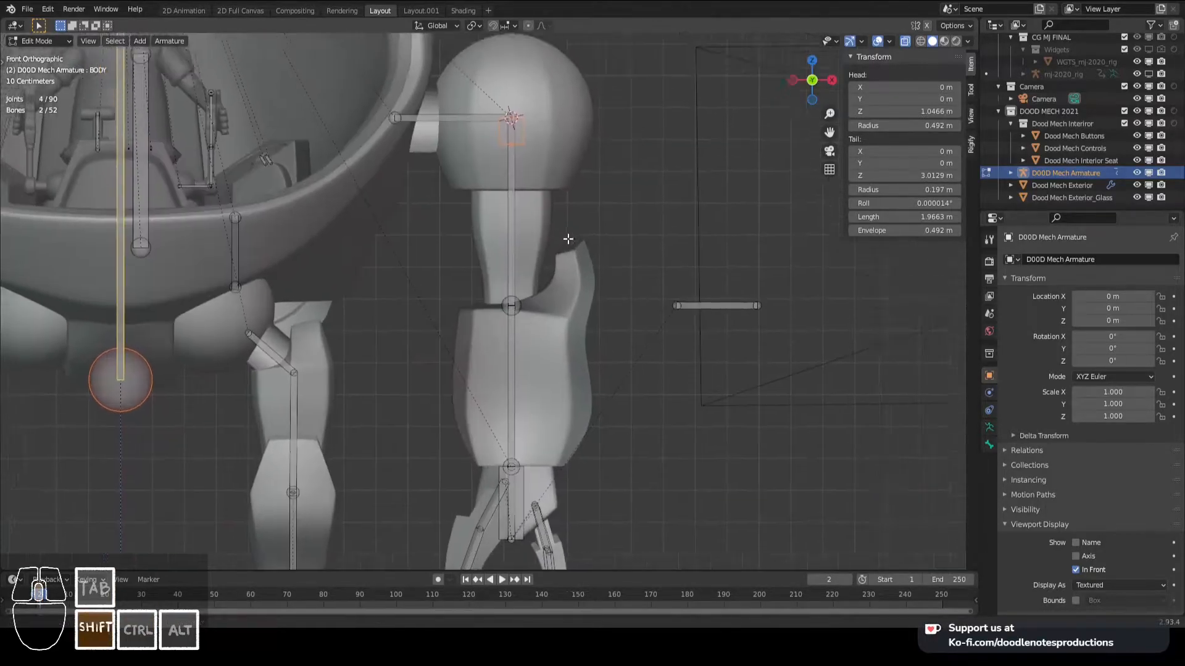
scroll(531, 180, down, 1)
- In Pose Mode, add a Copy Transforms constraint to the shoulder bone Hand_IK.L.001 targeting Hand_IK.L
click(517, 192)
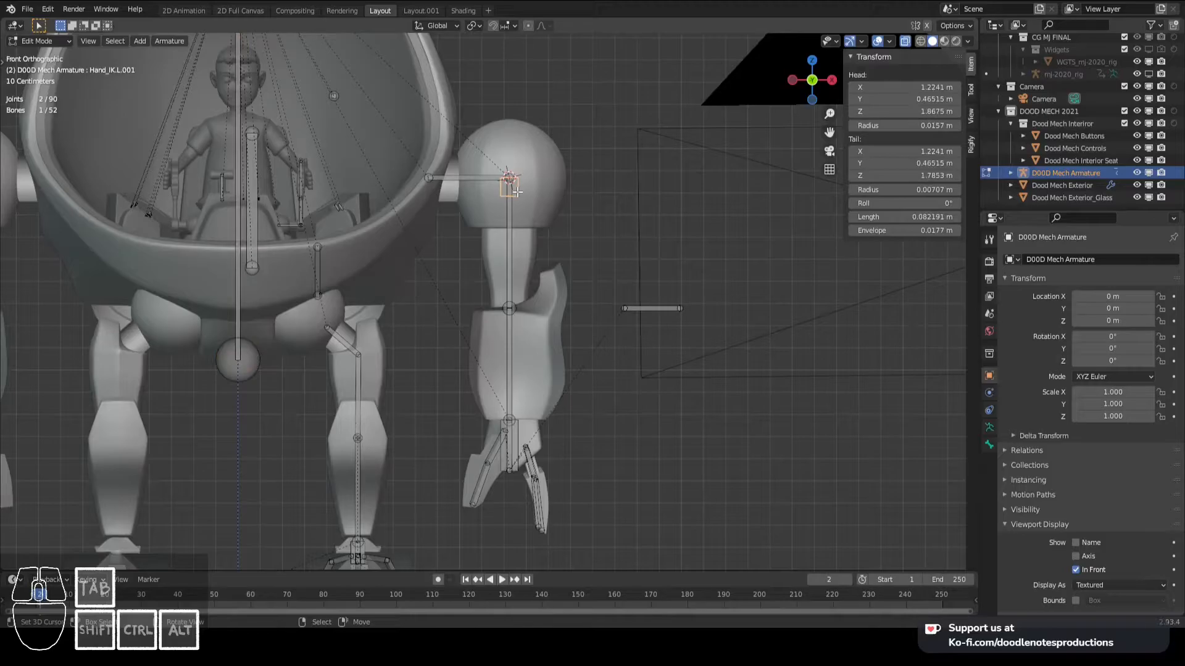
shift+click(520, 425)
key(ctrl+Tab)
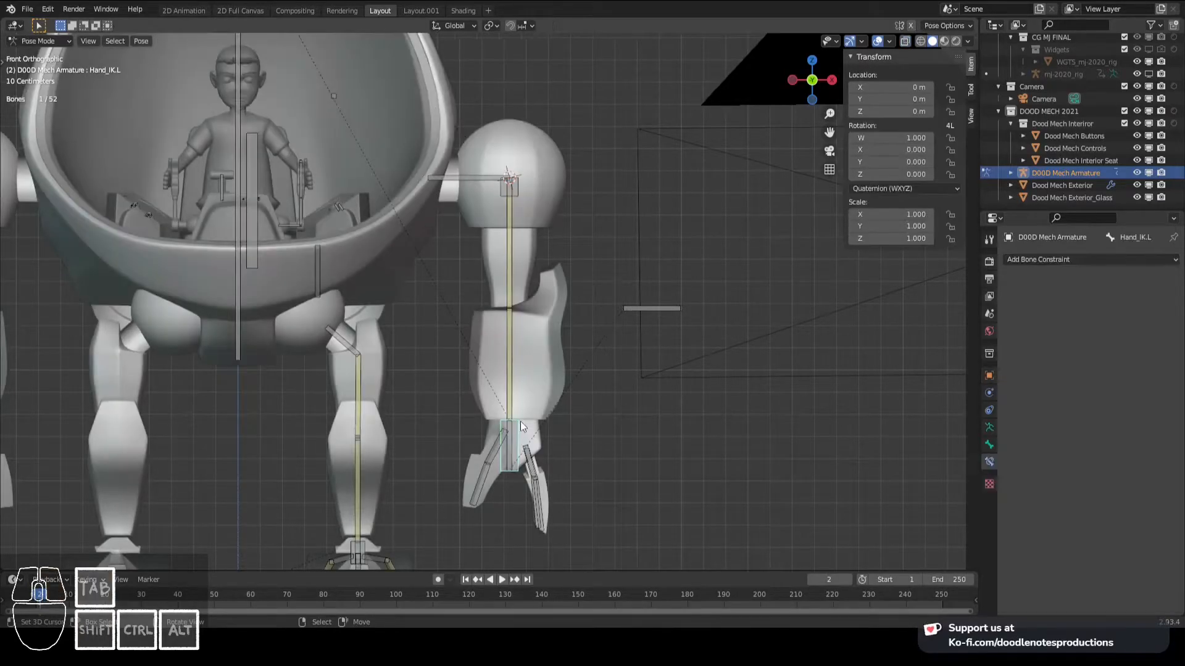
shift+click(517, 188)
key(shift+ctrl+c)
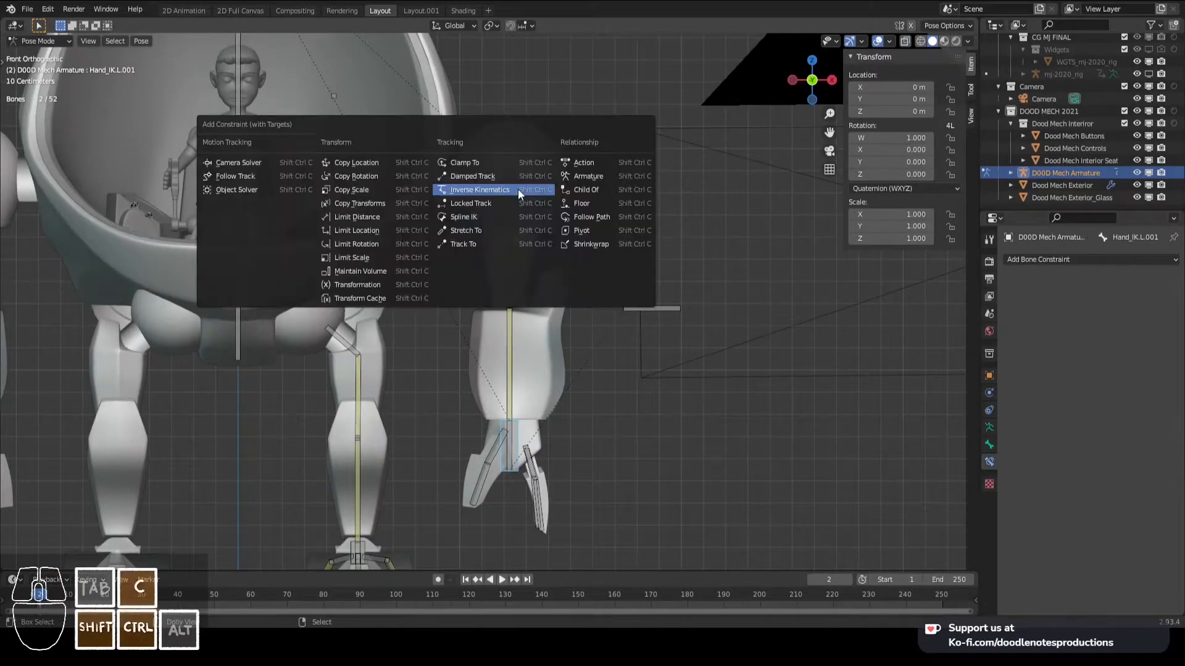
click(415, 202)
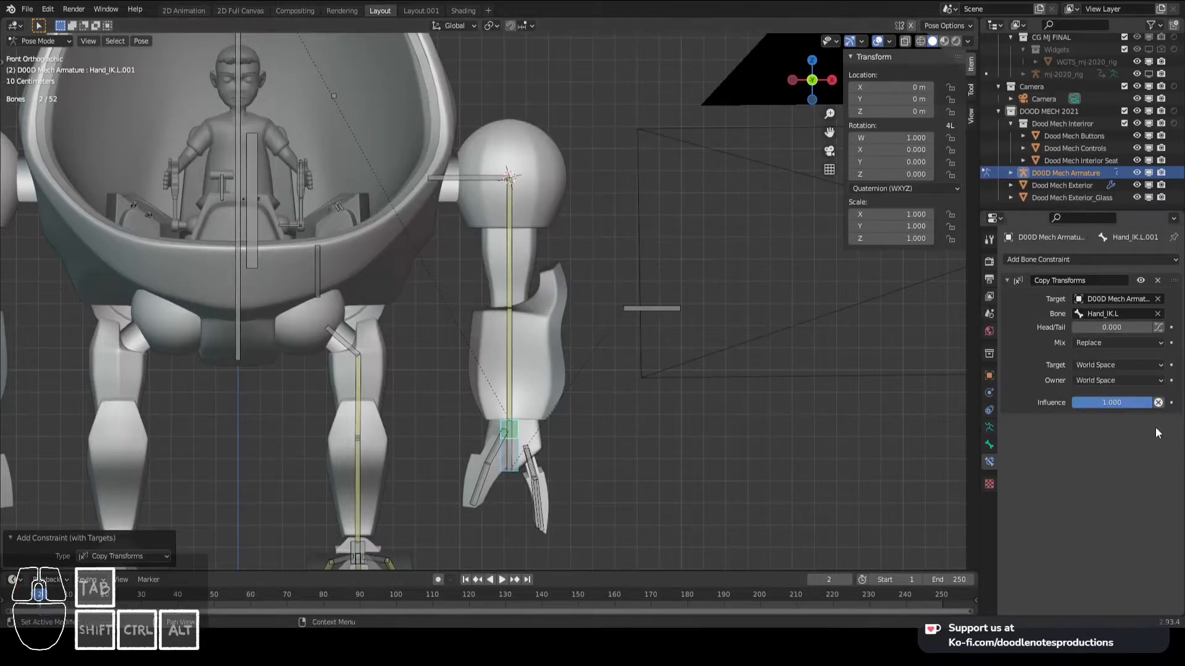
- Set the Copy Transforms target and owner to Local Space, mix to Replace and influence to 0.35, and save the file
click(1117, 365)
click(1103, 432)
click(1120, 379)
click(1104, 453)
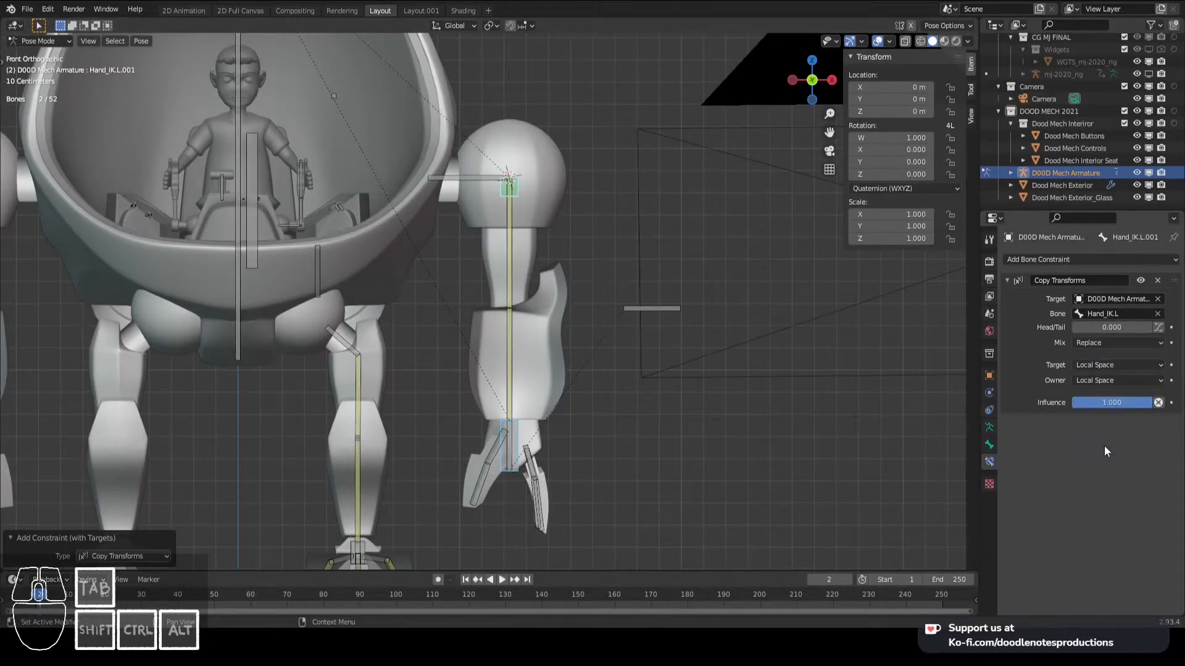
click(1099, 347)
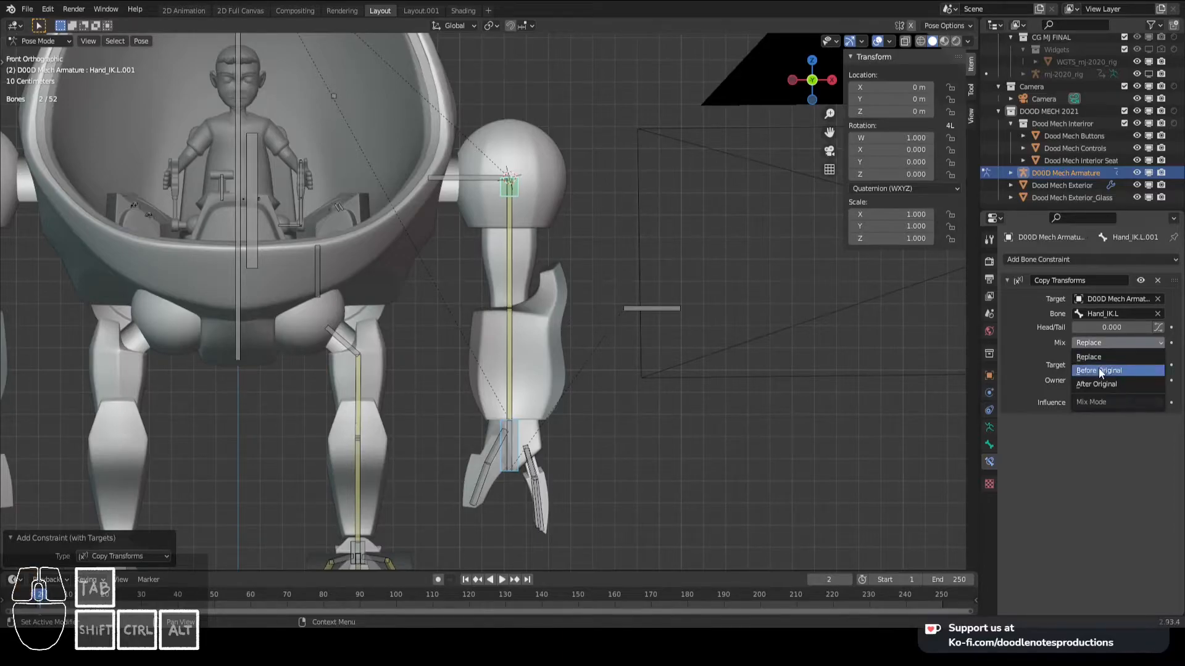
click(1100, 358)
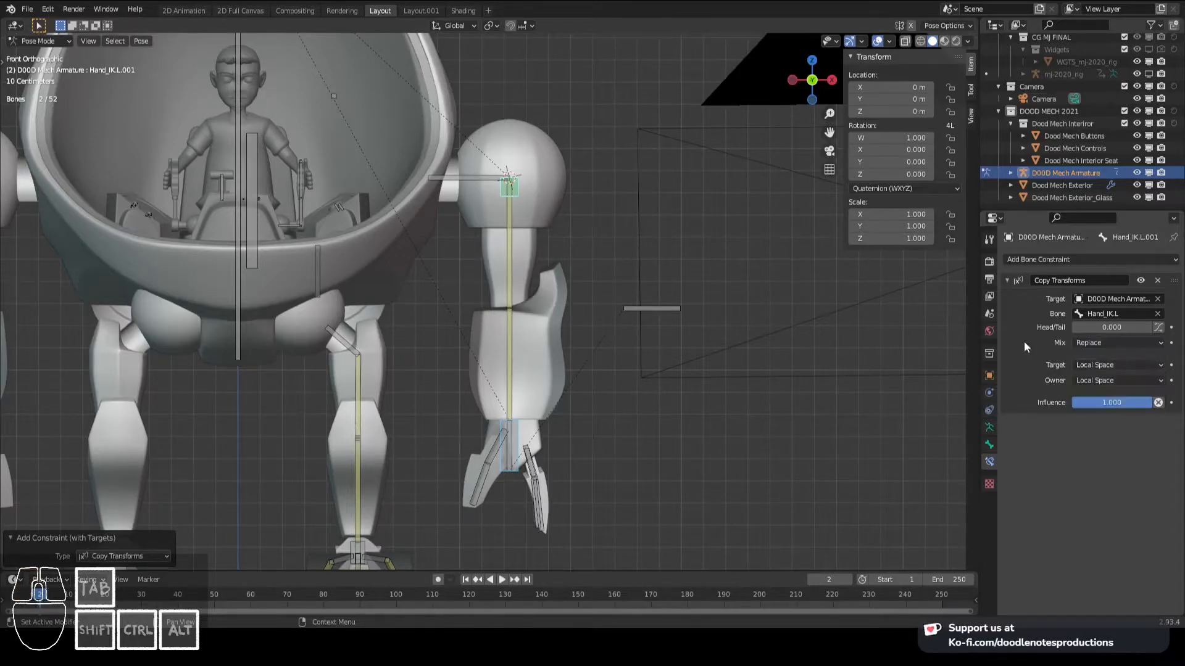
text(.35)
key(Return)
key(ctrl+s)
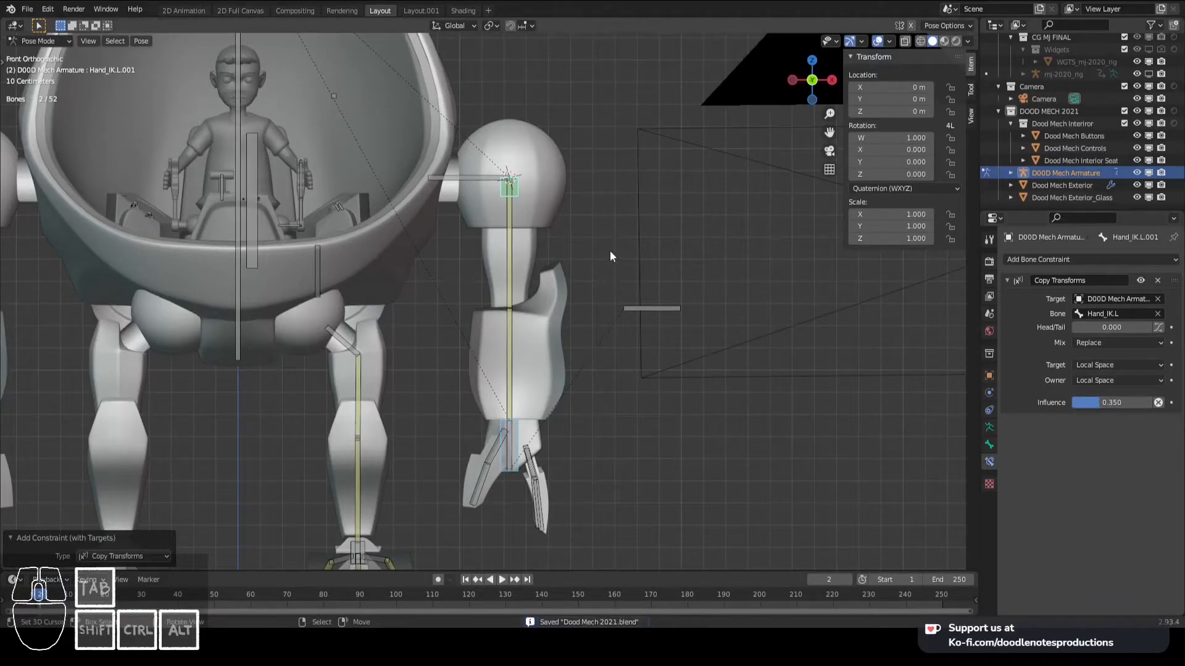
- Test-move Hand_IK.L to check how the shoulder control Hand_IK.L.001 follows it, cancelling the move
click(513, 470)
key(g)
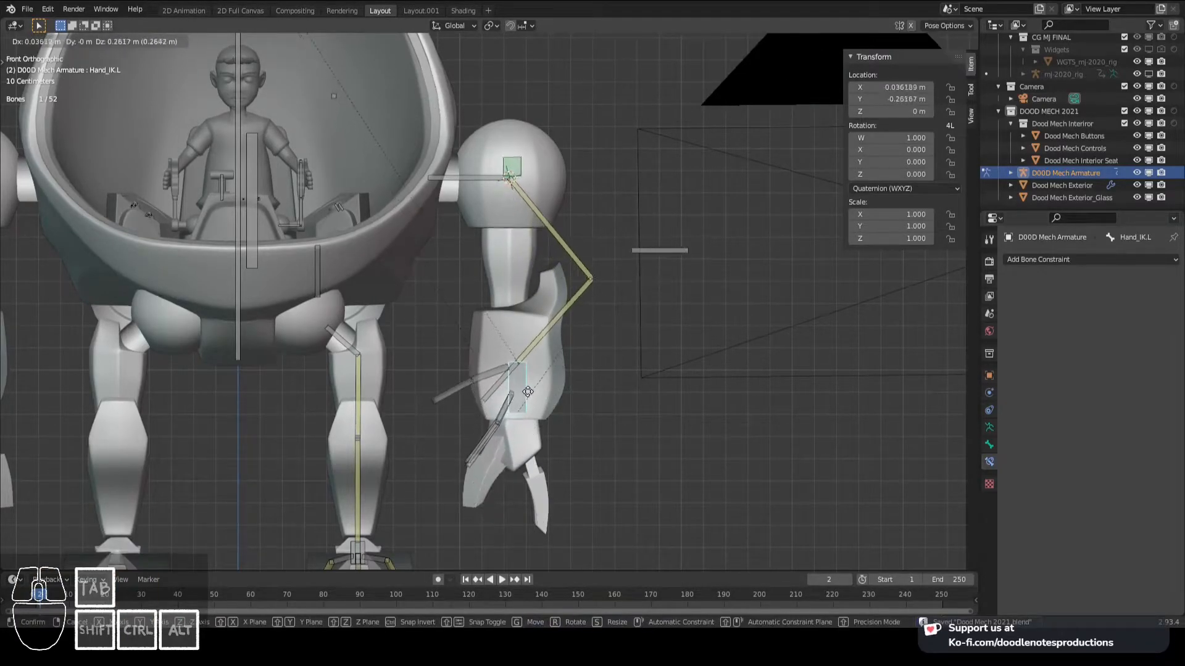
right_click(512, 296)
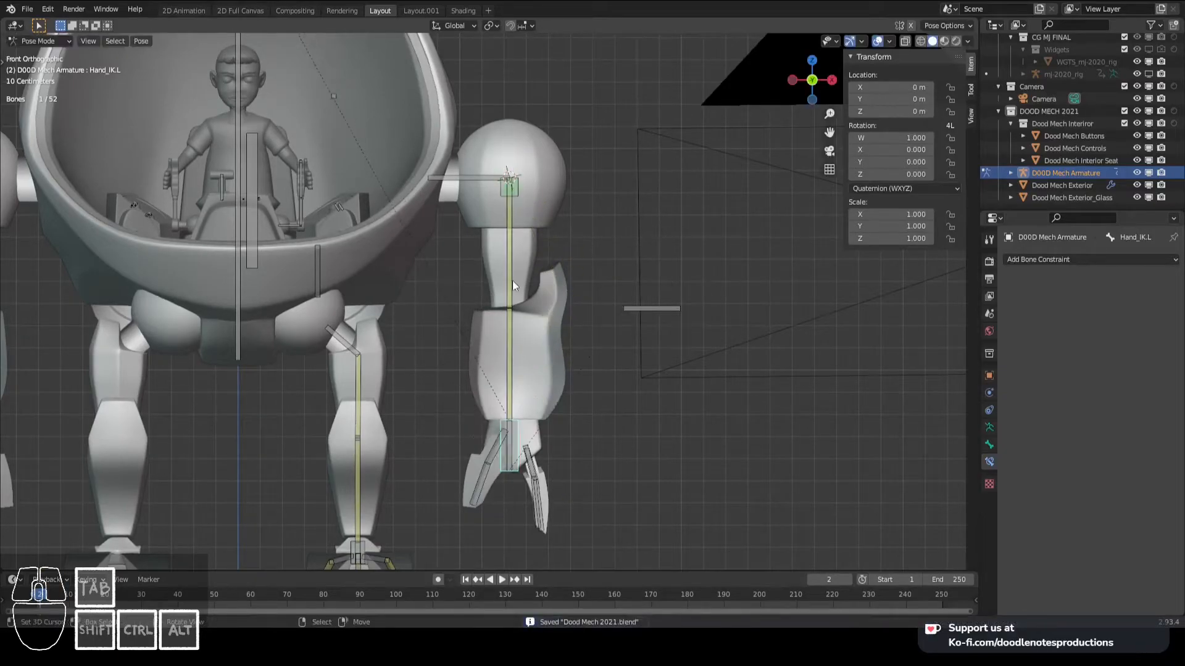
- Add an Inverse Kinematics constraint to Shoulder.L targeting Hand_IK.L.001, with a chain length of 1
click(509, 176)
shift+click(477, 169)
key(shift+ctrl+c)
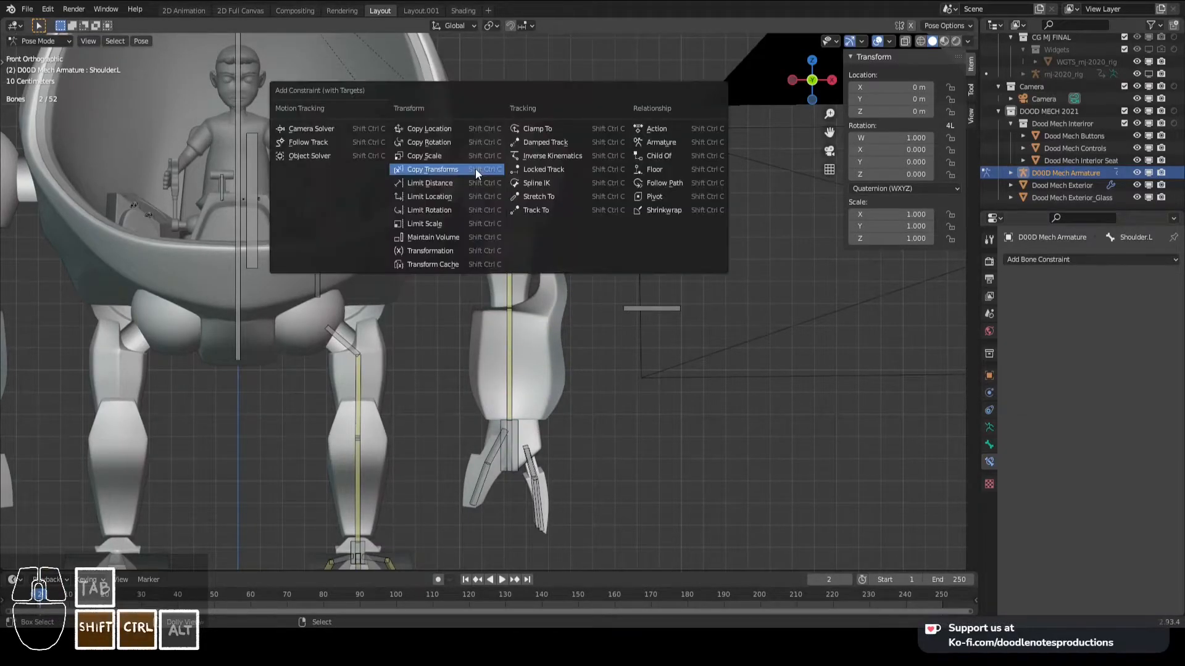
click(549, 158)
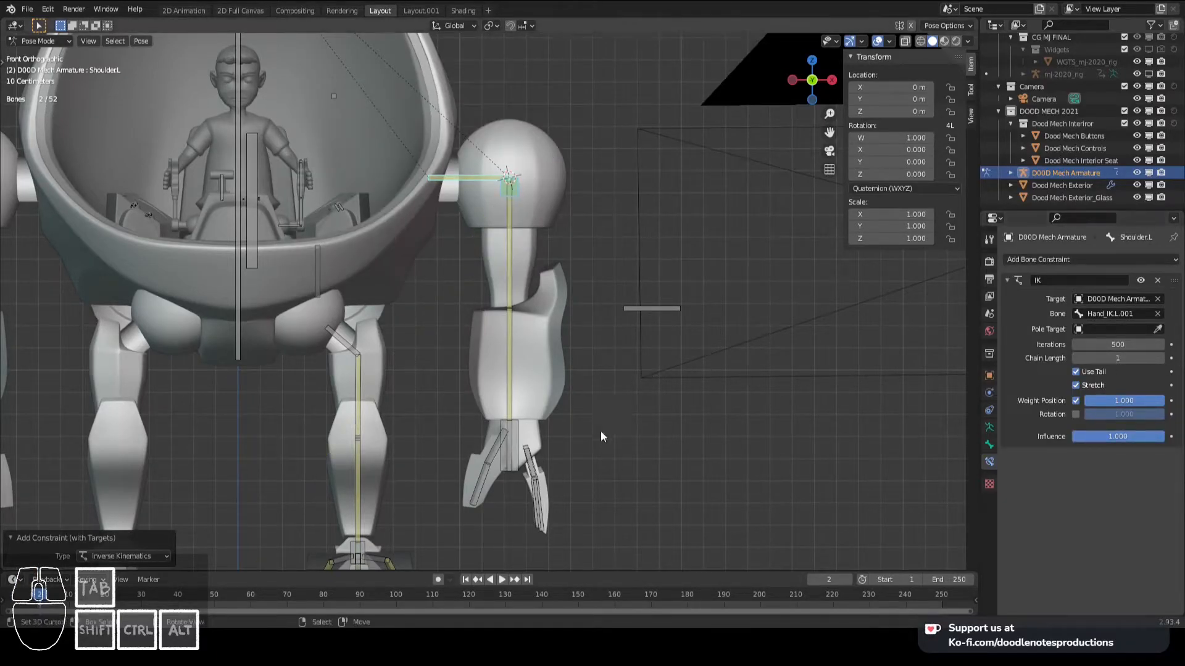
- Test-move Hand_IK.L and the shoulder control Hand_IK.L.001 to check how the shoulder and arm respond, cancelling each move
click(521, 436)
key(g)
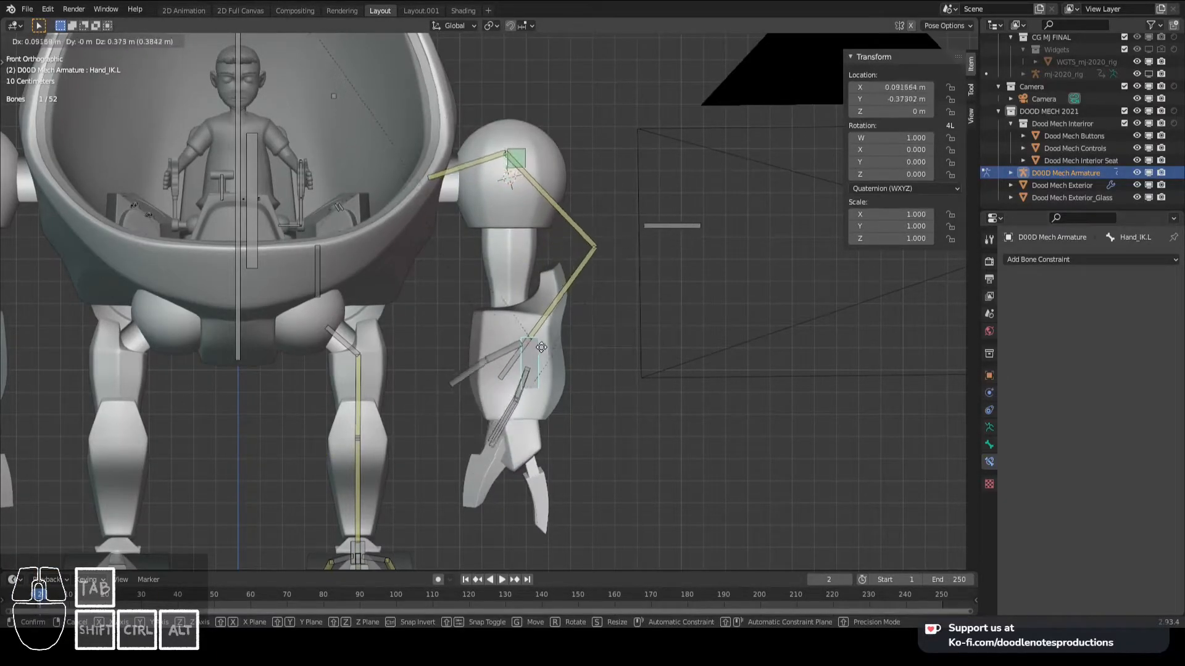
key(Escape)
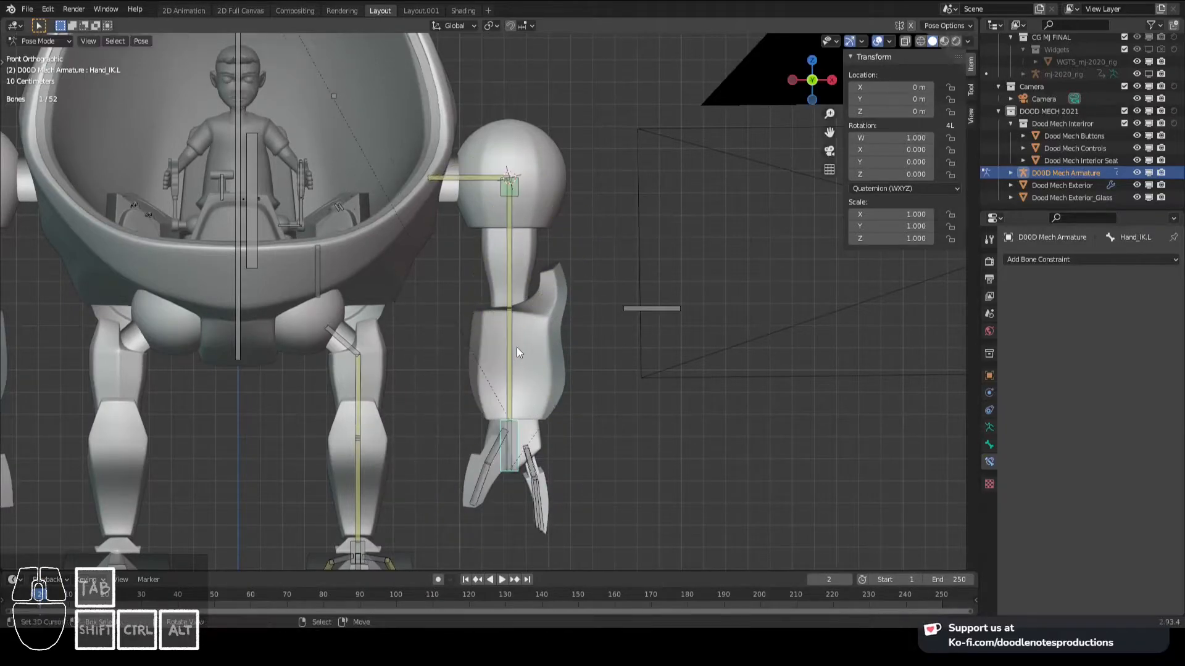
right_click(522, 201)
middle_drag(523, 199, 452, 268)
key(g)
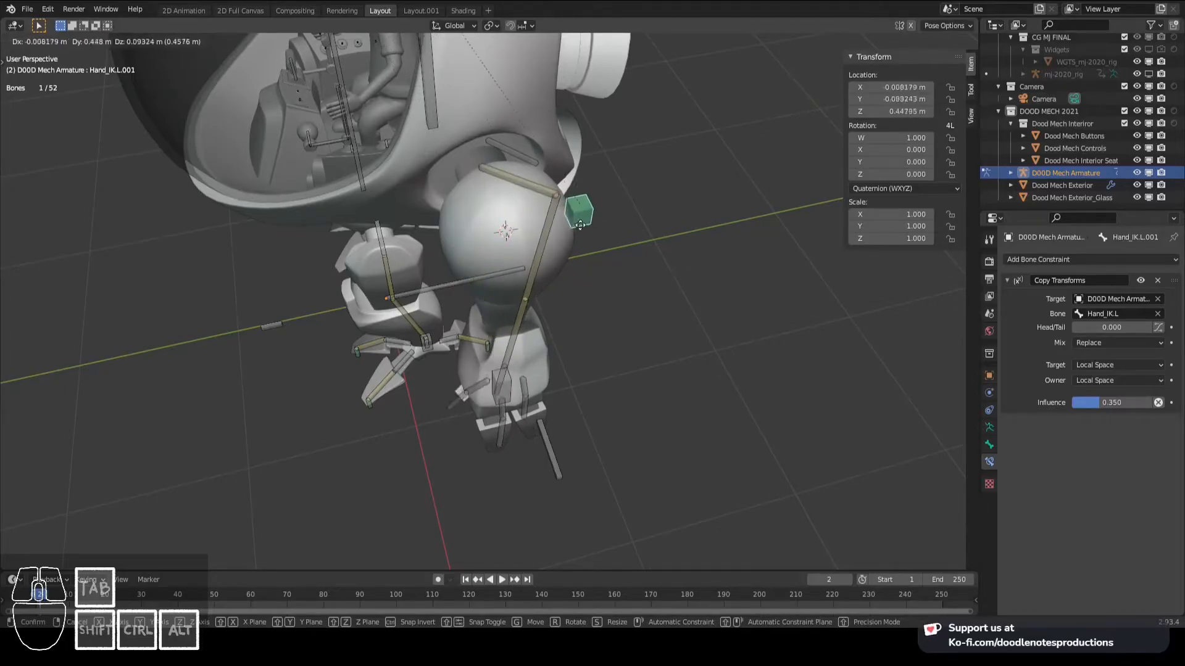
right_click(449, 219)
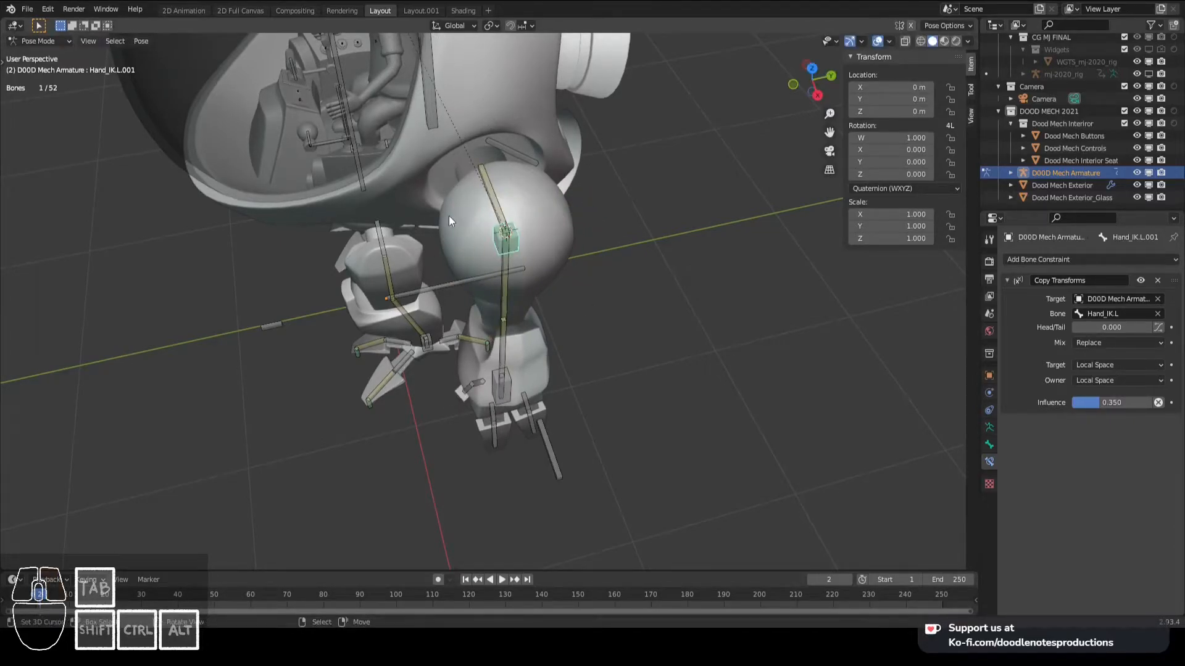
key(KP_1)
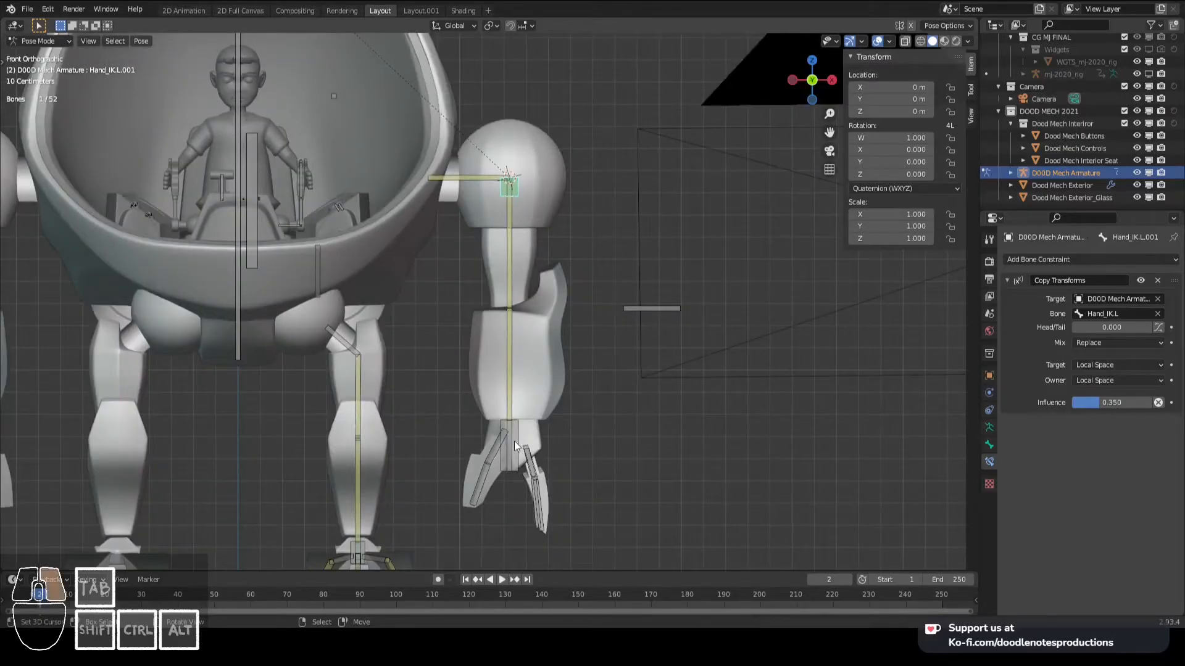
click(513, 441)
key(g)
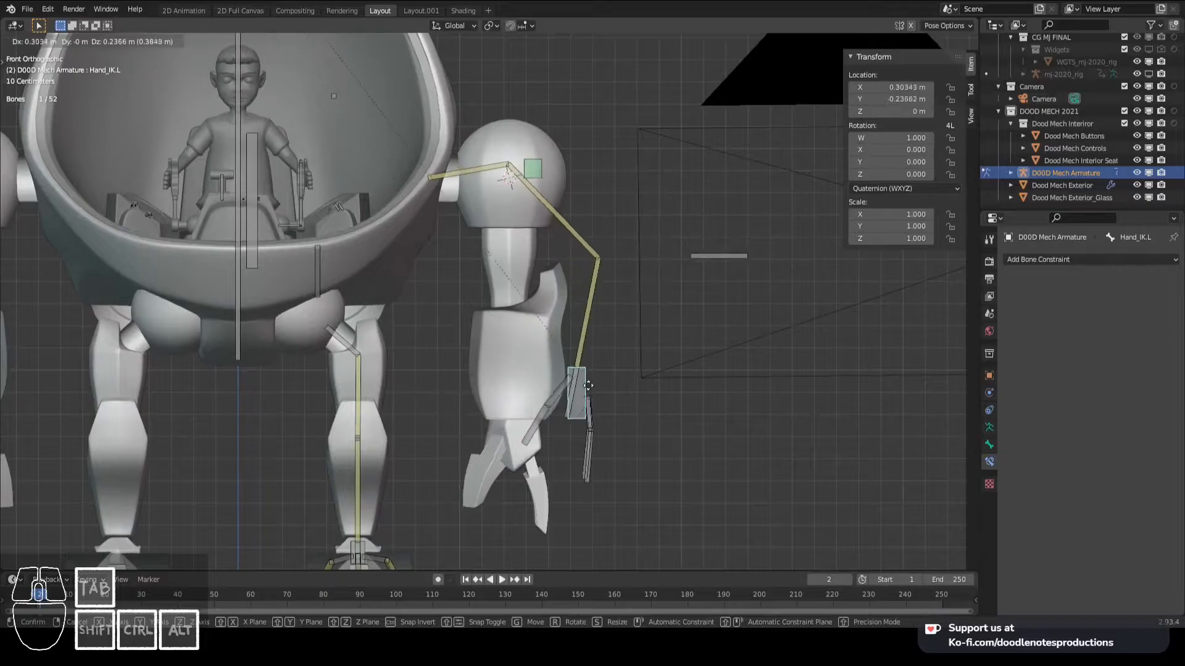
right_click(643, 391)
- Add a Copy Rotation constraint to Hand.L targeting Hand_IK.L
shift+click(509, 442)
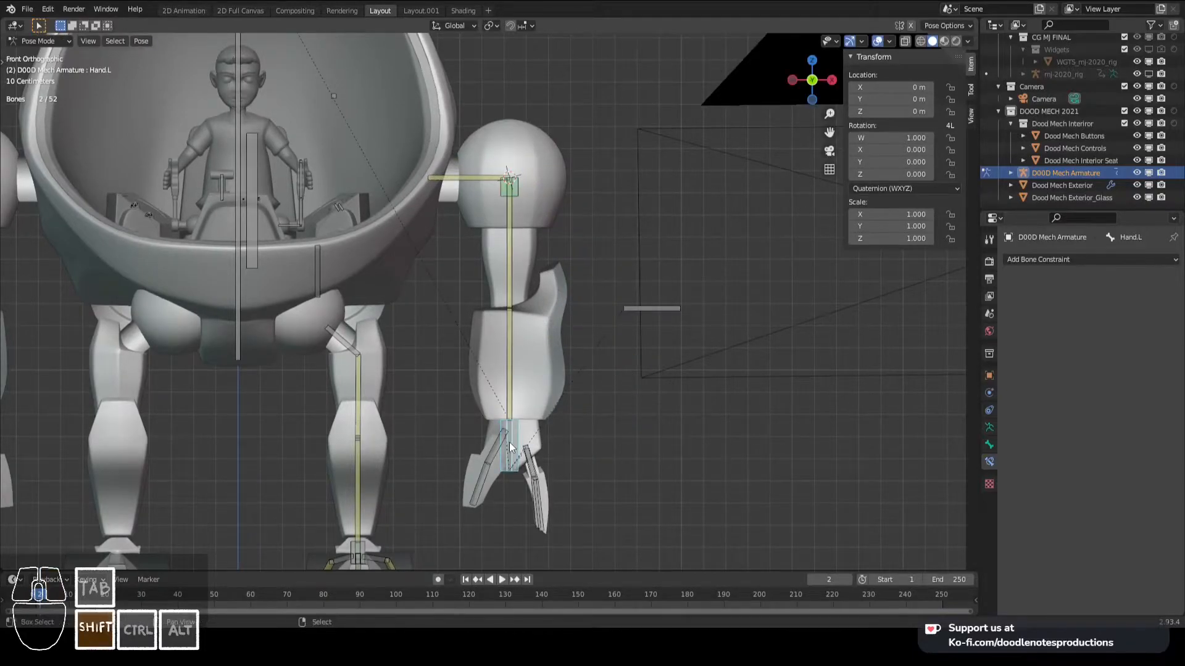
key(shift+ctrl+c)
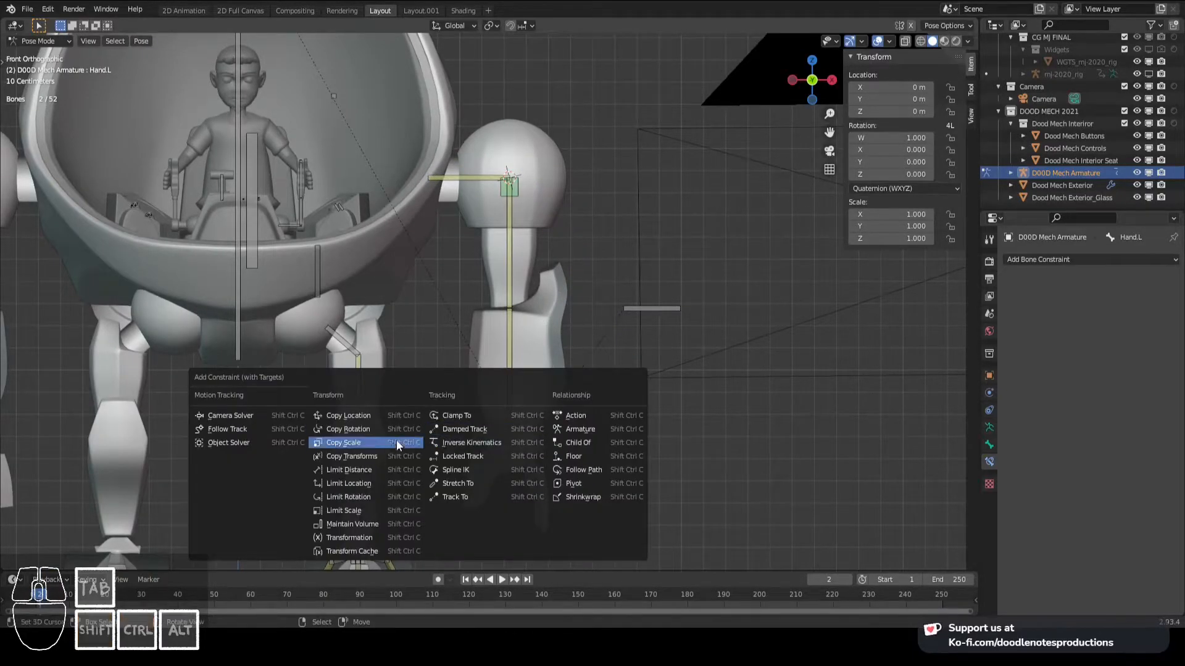
click(378, 427)
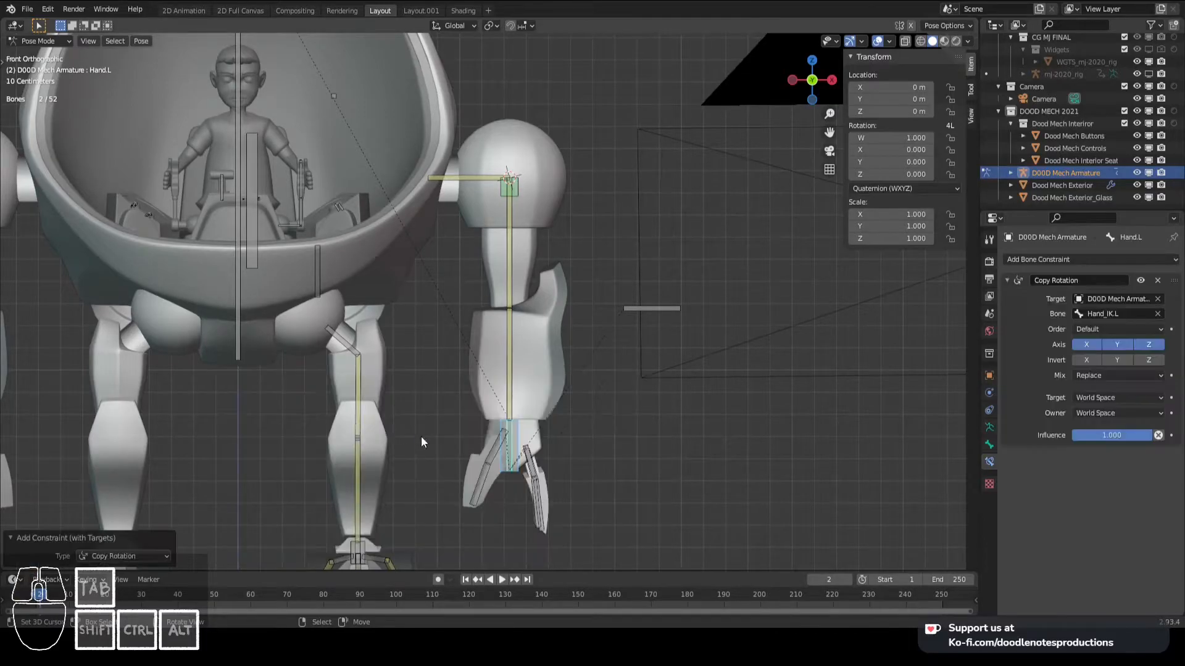
- Test-move Hand_IK.L in the front and side views to check the arm, shoulder and hand response, and clear the bones' locations
click(525, 438)
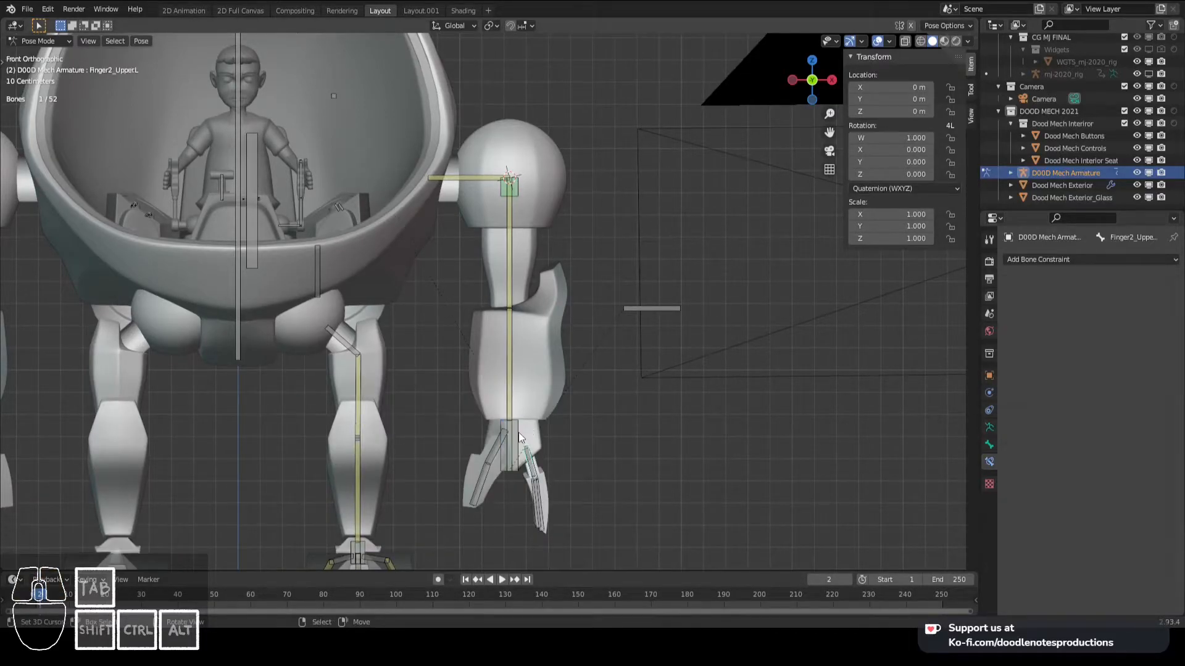
key(g)
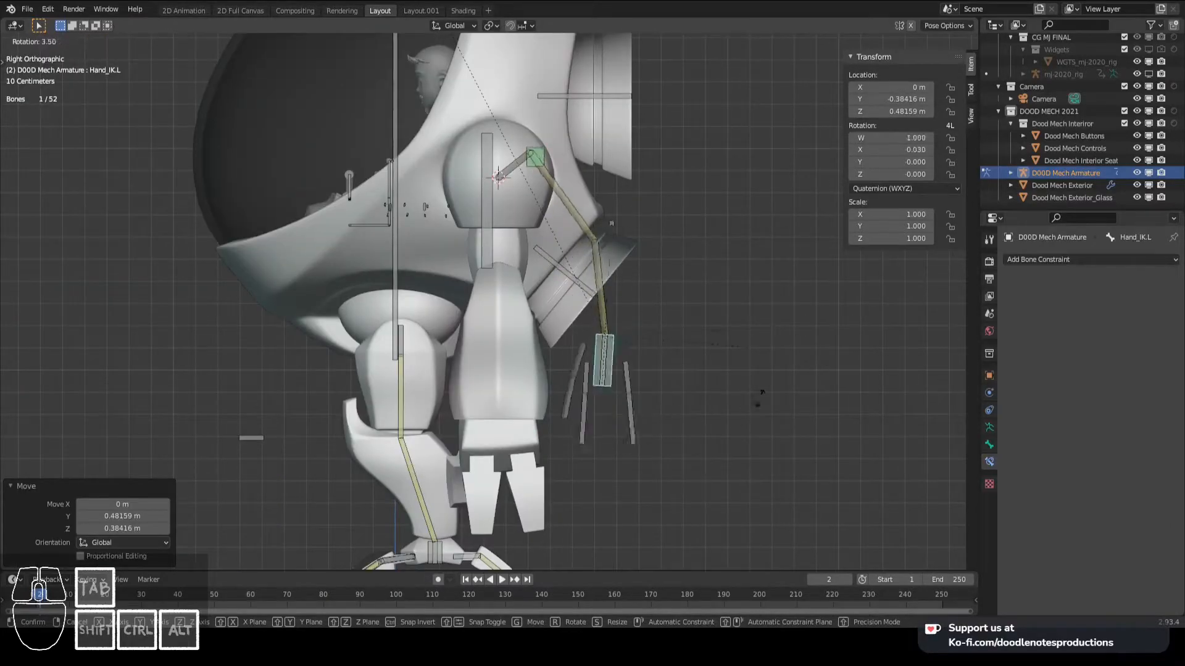
right_click(641, 467)
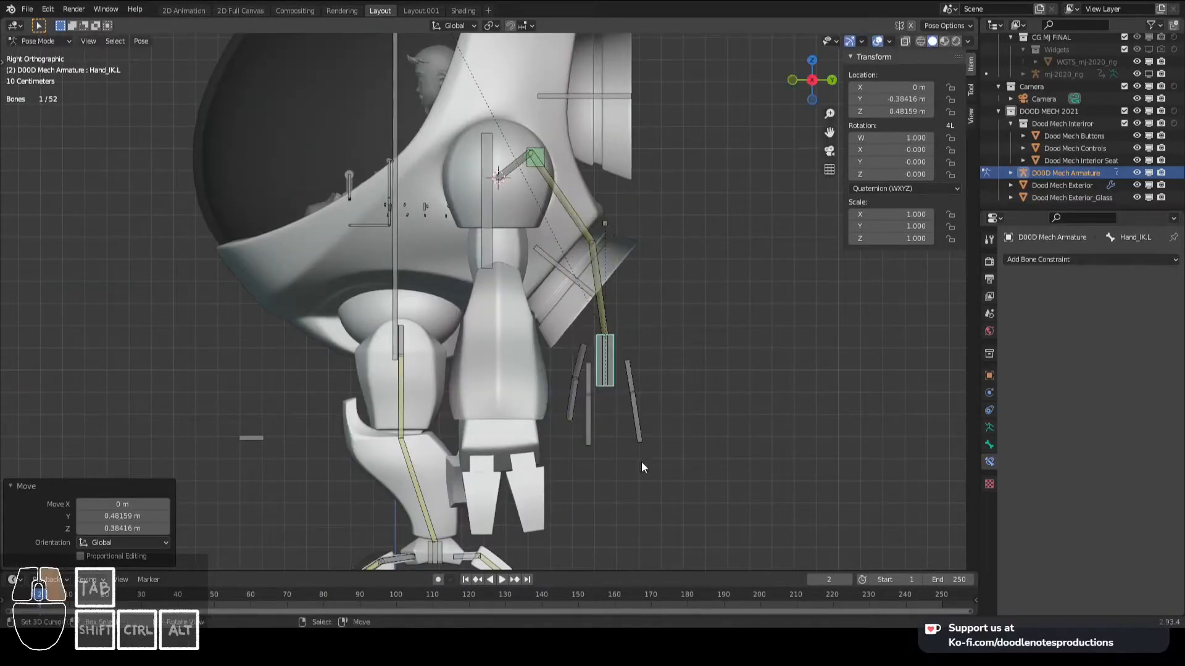
click(543, 155)
click(608, 341)
key(g)
right_click(492, 324)
key(KP_1)
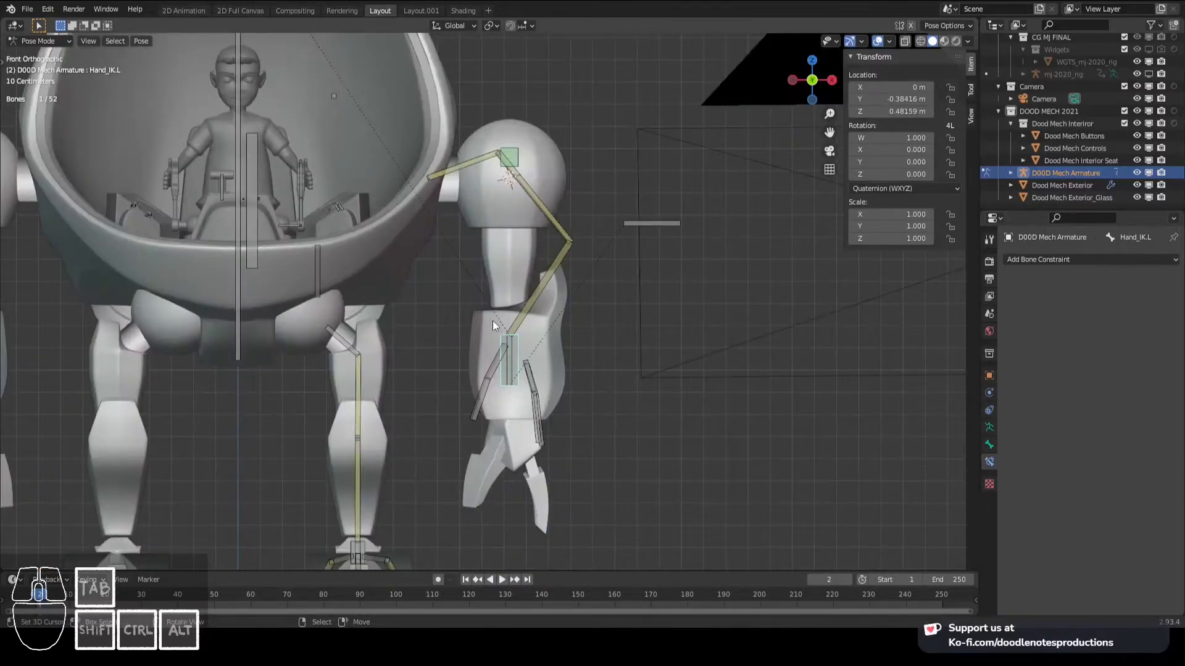
key(g)
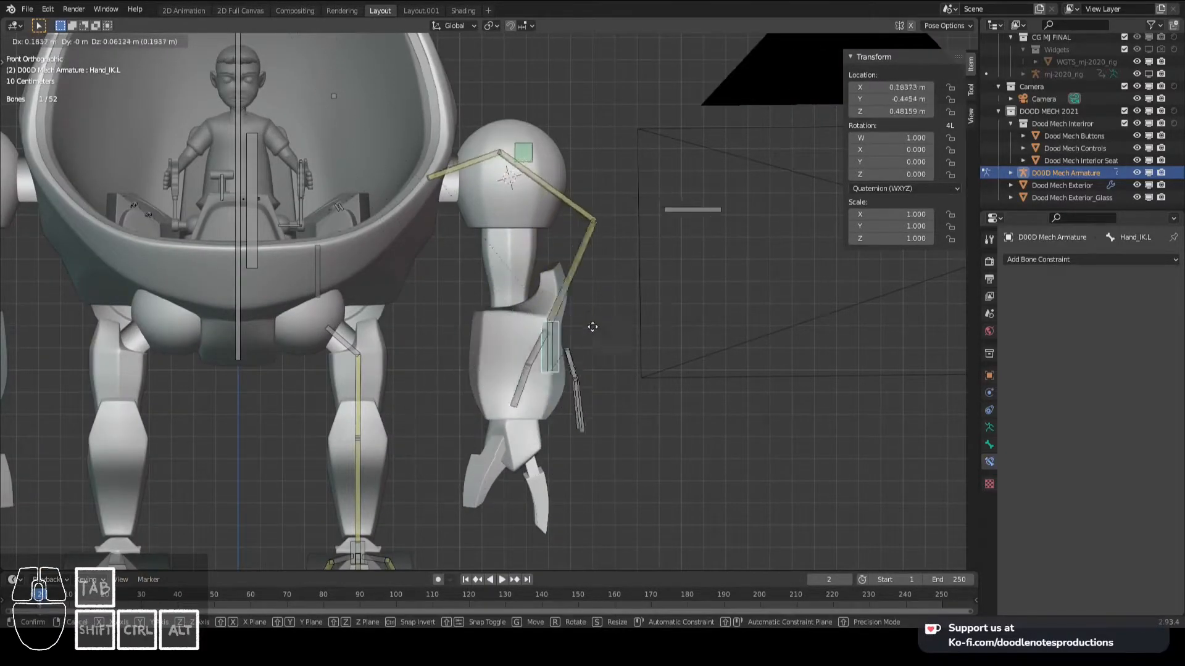
click(609, 381)
key(alt+g)
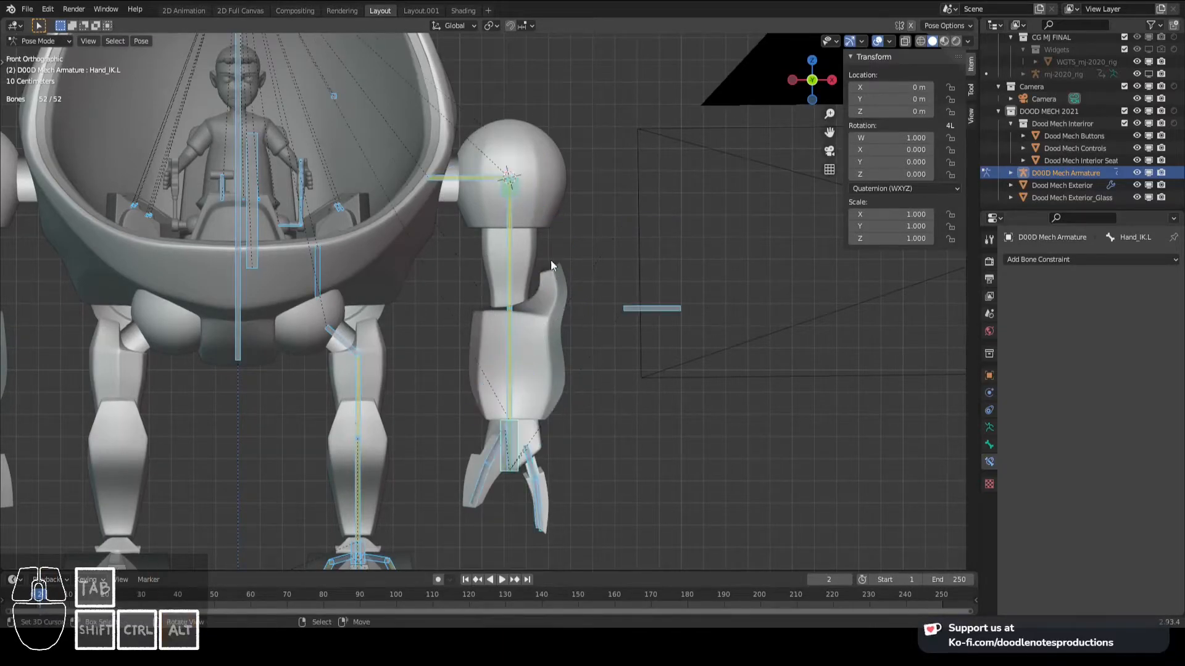
- Rename the shoulder control bone Hand_IK.L.001 as Shoulder_IK.L and save the file
click(526, 196)
key(F2)
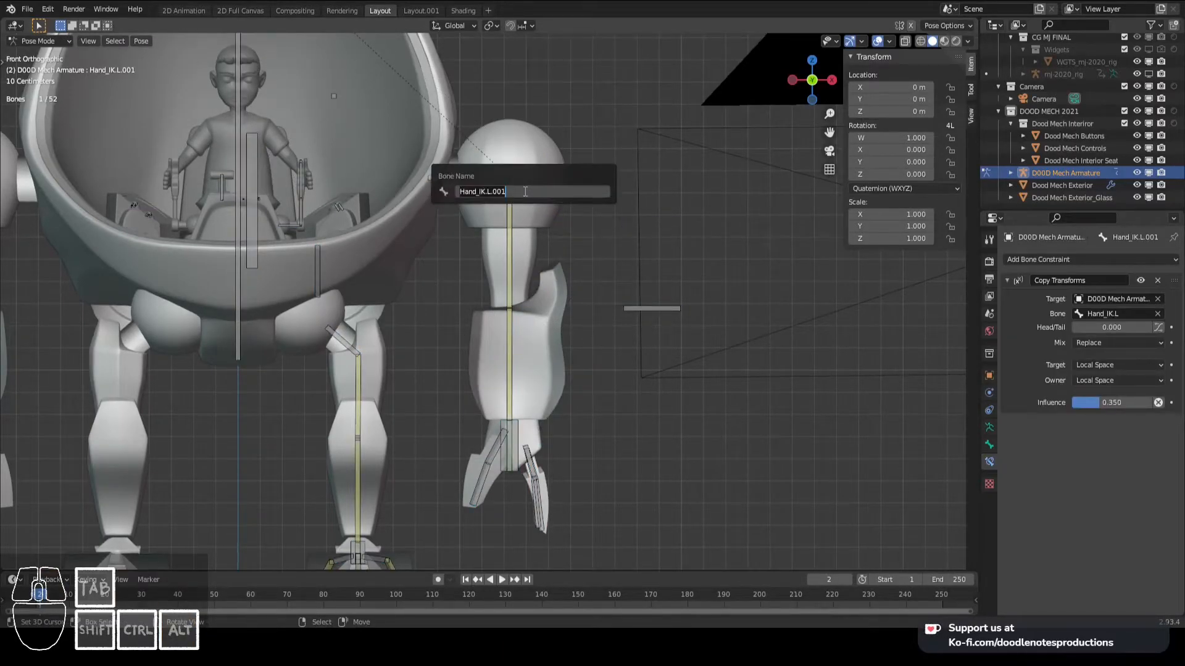
text(Shoulder_IK.L)
key(Return)
key(ctrl+s)
- Rename the elbow control bone Arm_Upper.L.001 as Elbow.L and save the file
click(641, 306)
key(F2)
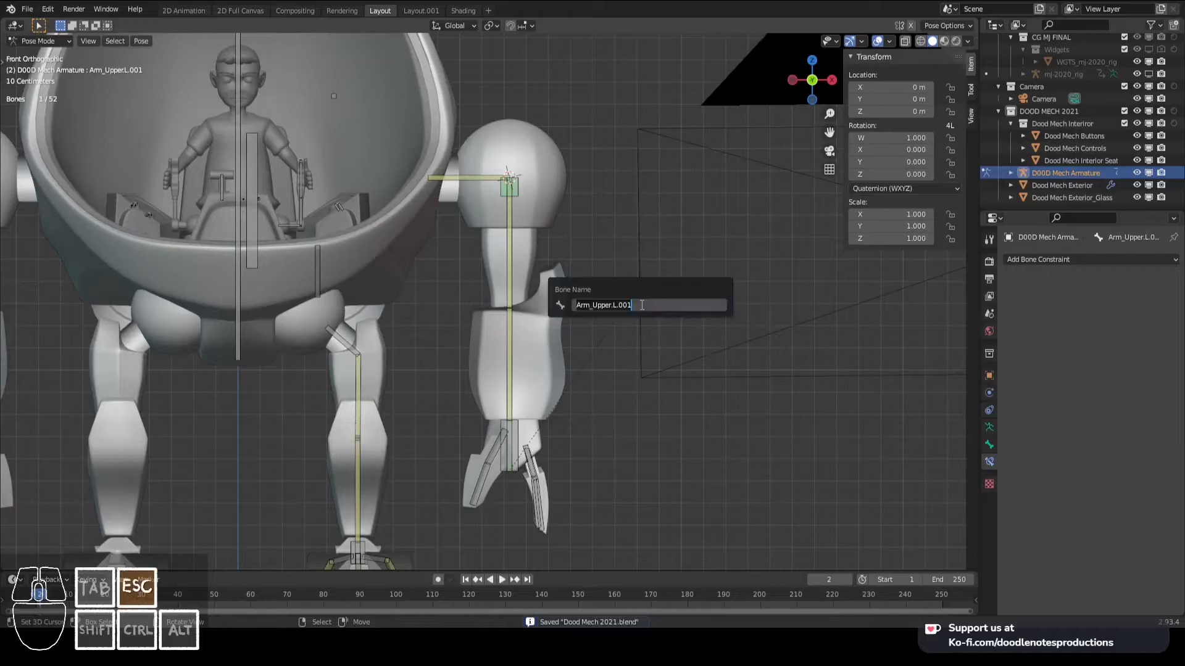
text(Elbow.L)
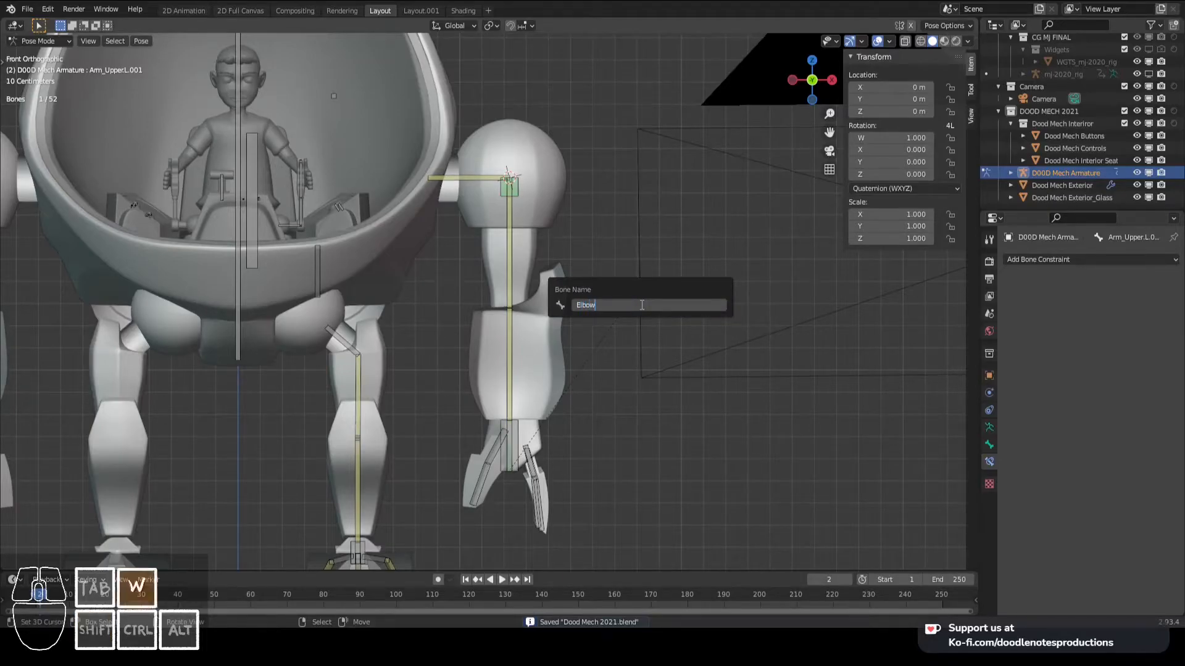
key(Return)
key(ctrl+s)
- Test-rotate the left hand's Finger1_Upper.L bone, cancel the rotation and select Hand_IK.L
scroll(543, 346, down, 1)
right_click(513, 437)
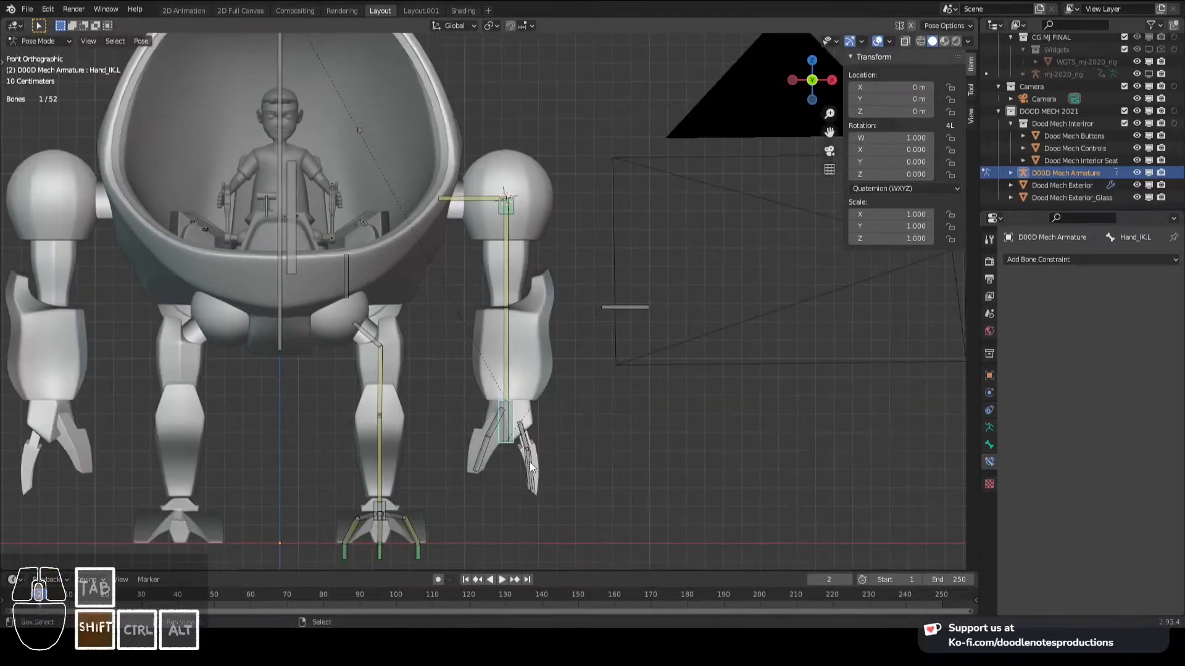
shift+middle_drag(531, 459, 510, 377)
scroll(509, 374, up, 2)
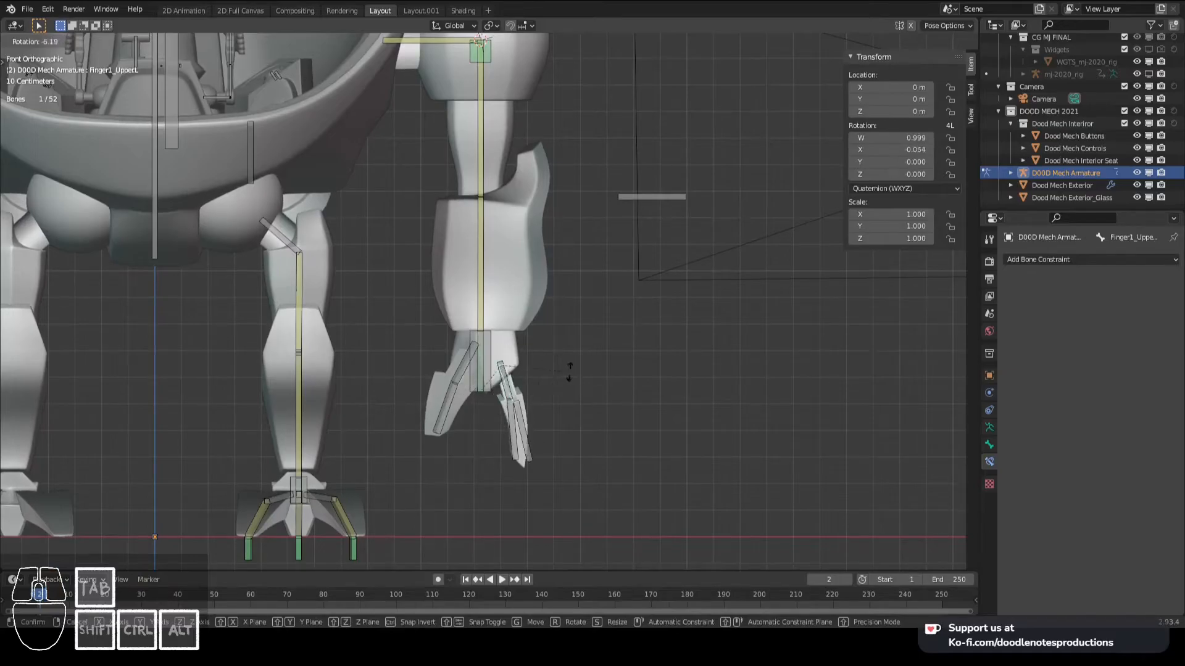
right_click(483, 358)
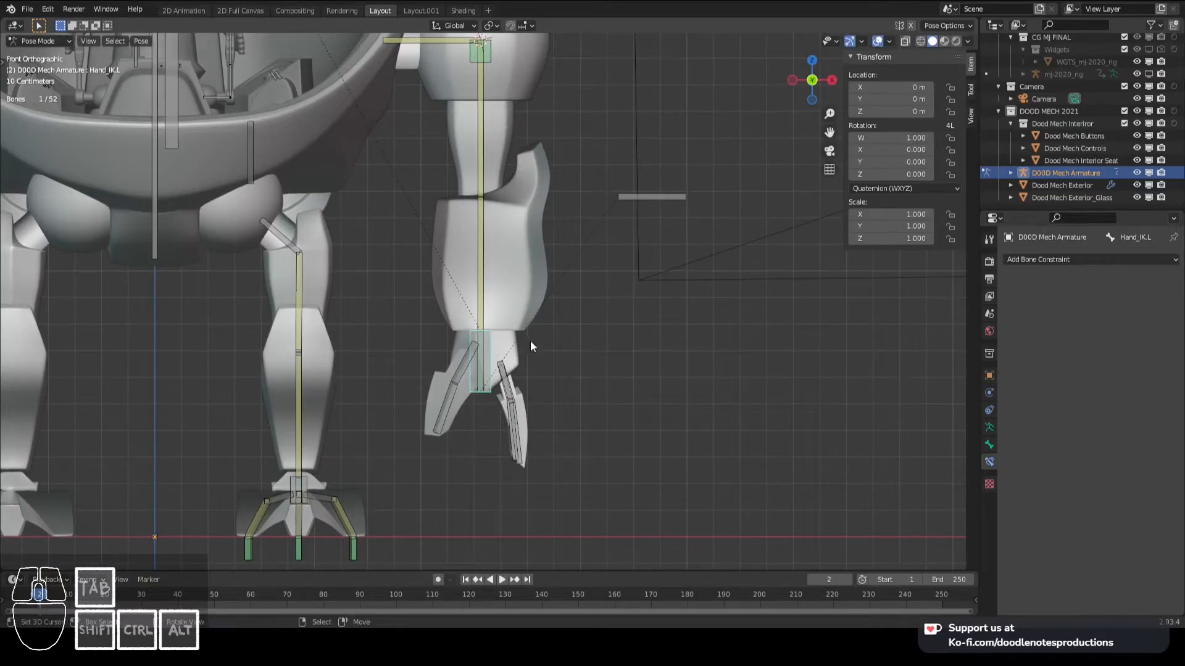
- Add a custom property to the Hand_IK.L bone
click(990, 445)
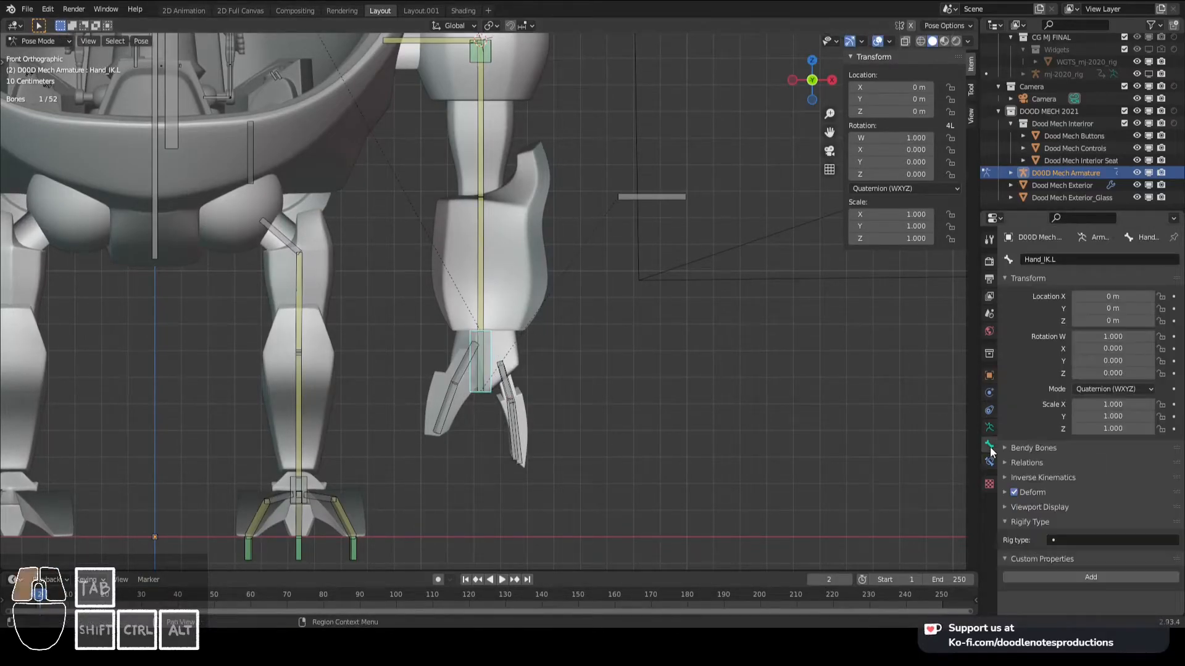
click(1074, 577)
click(1102, 598)
text(F)
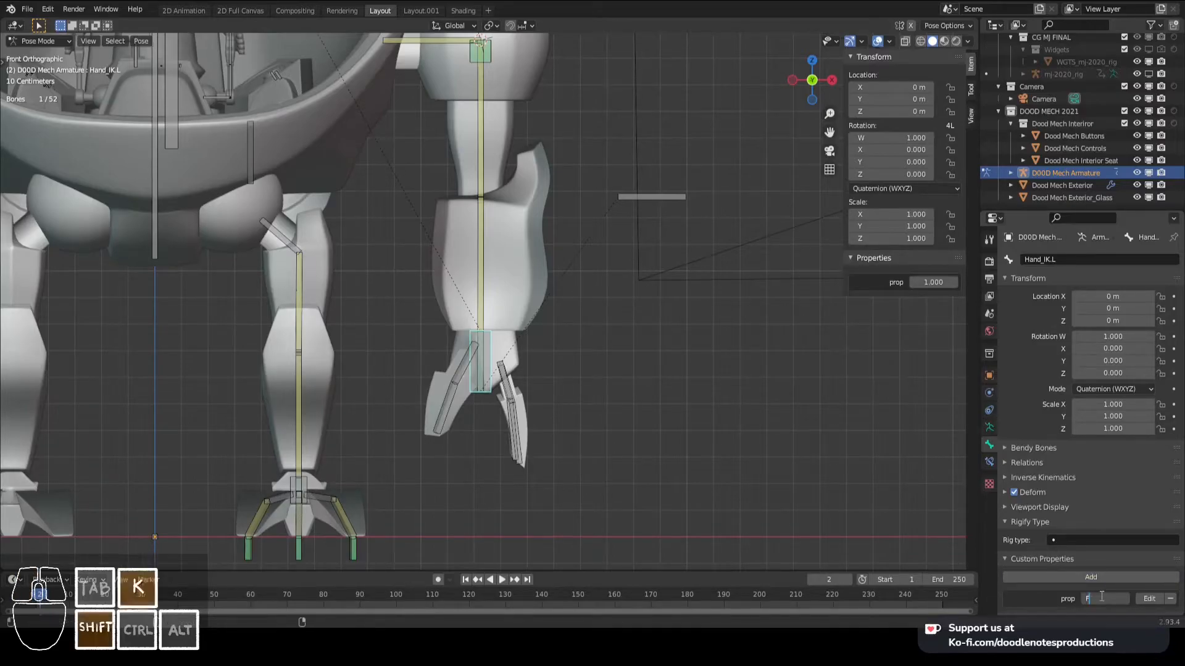
text(K/IK)
key(Return)
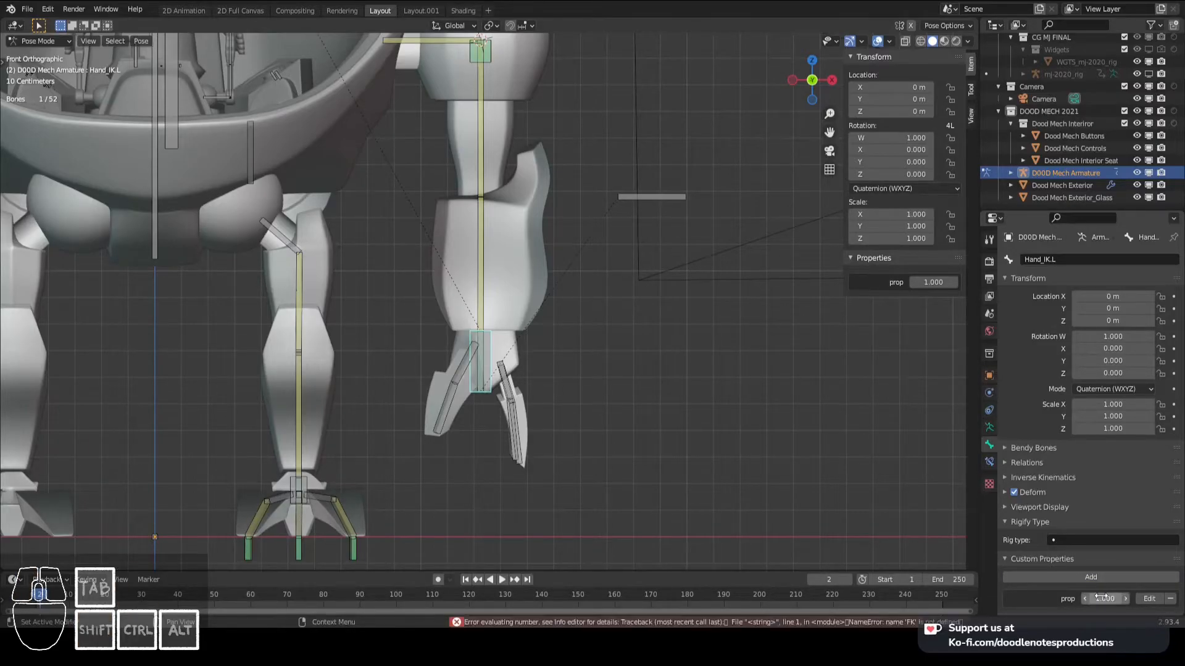
- Rename the new custom property on Hand_IK.L as FK/IK
click(1149, 599)
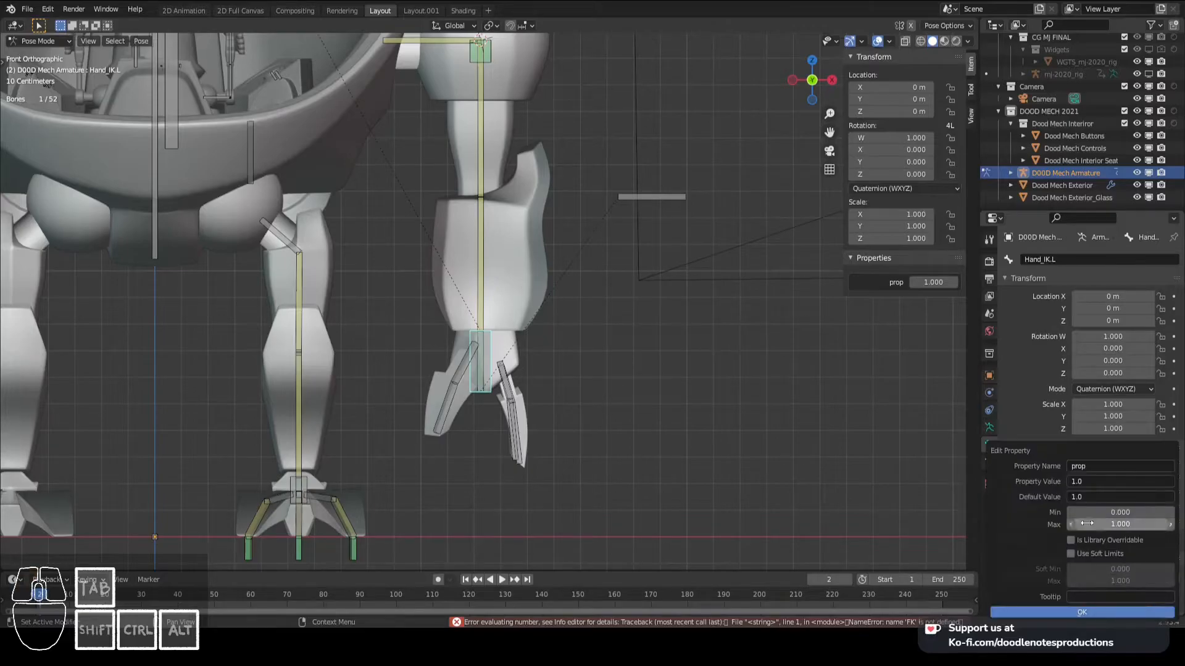
text(FK/IK)
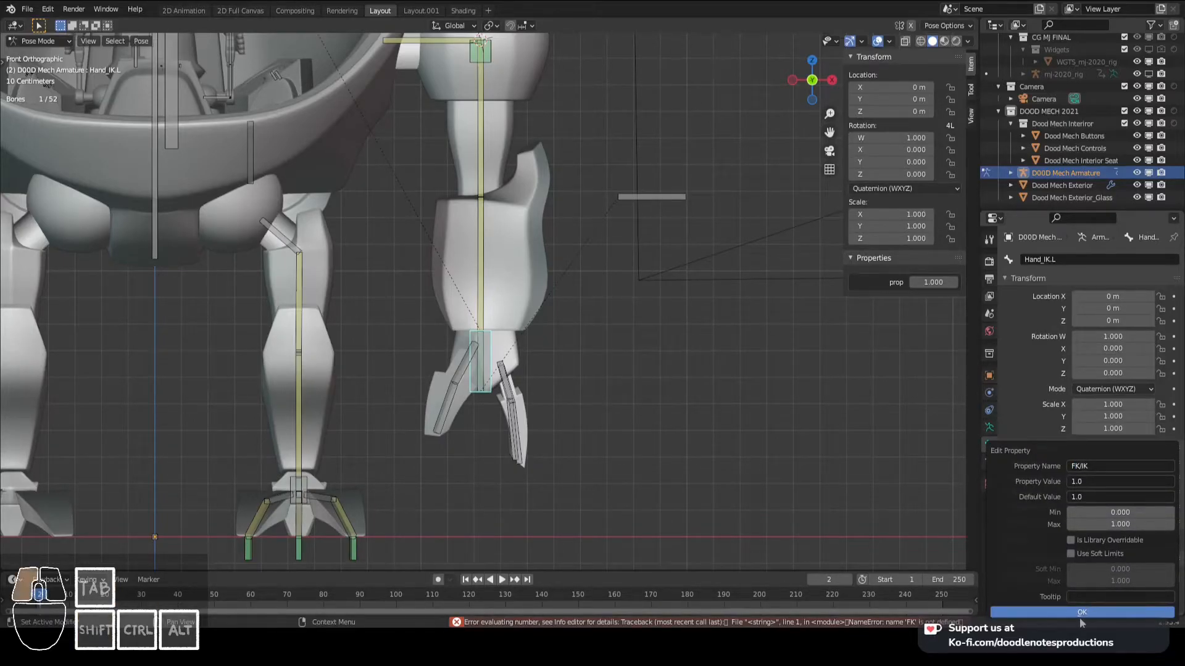
click(1081, 614)
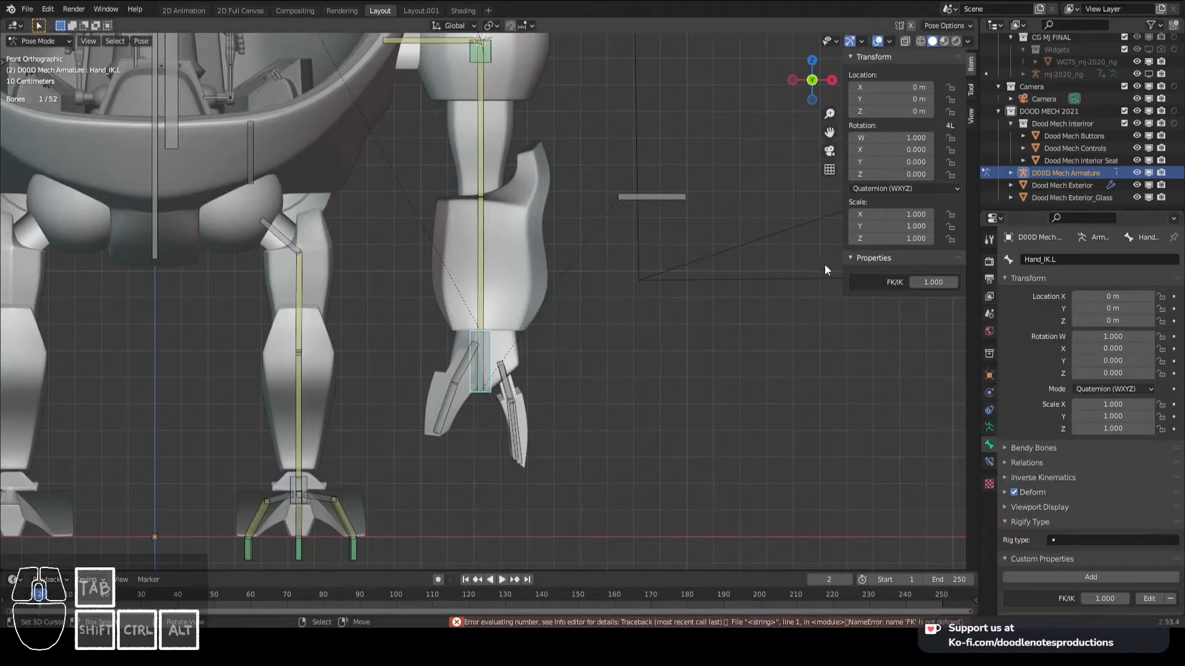
- Copy the data path of Hand_IK.L's FK/IK property and paste the existing foot driver onto the influence of Arm_Lower.L's IK constraint
right_click(920, 282)
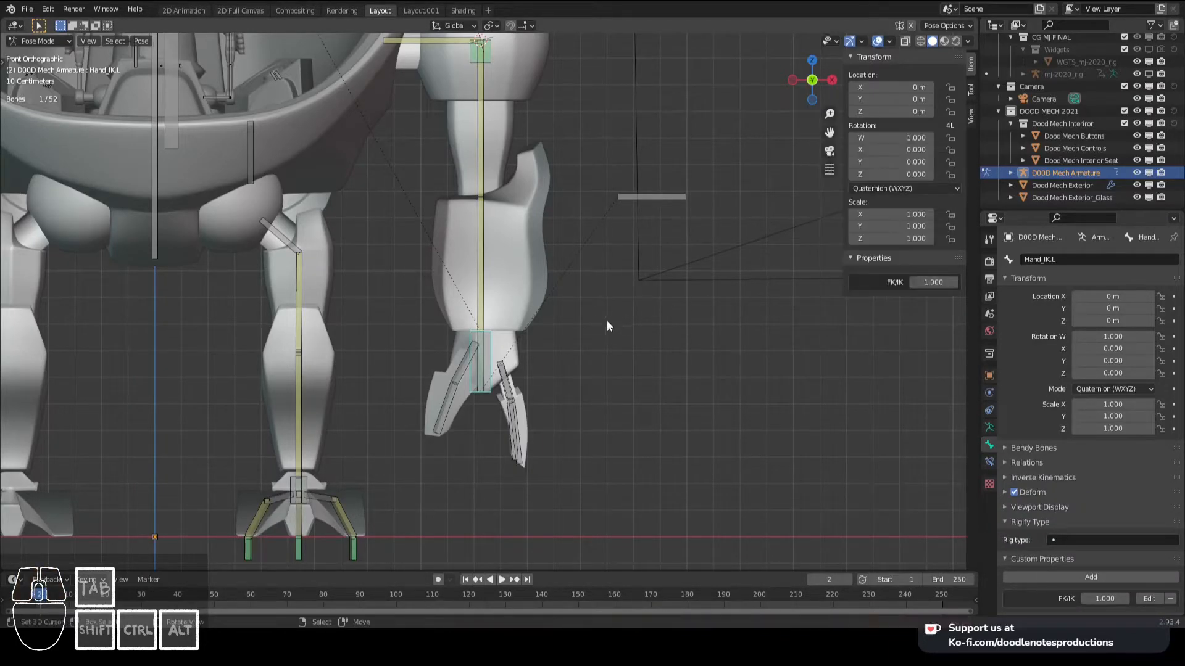
click(484, 305)
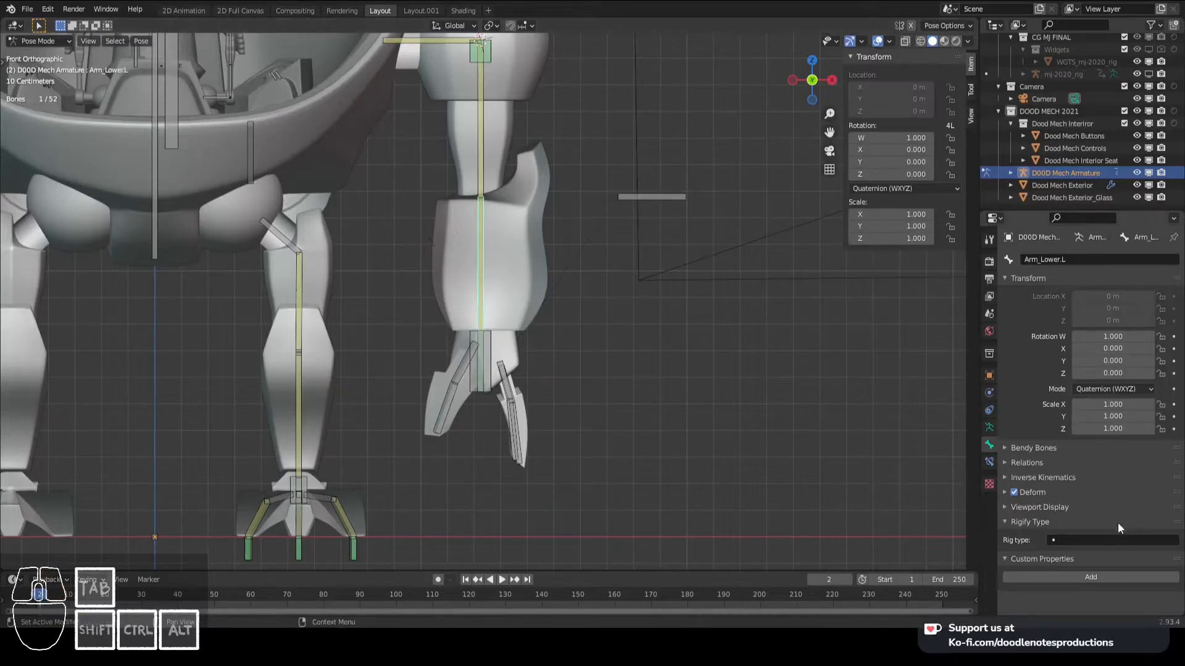
click(990, 463)
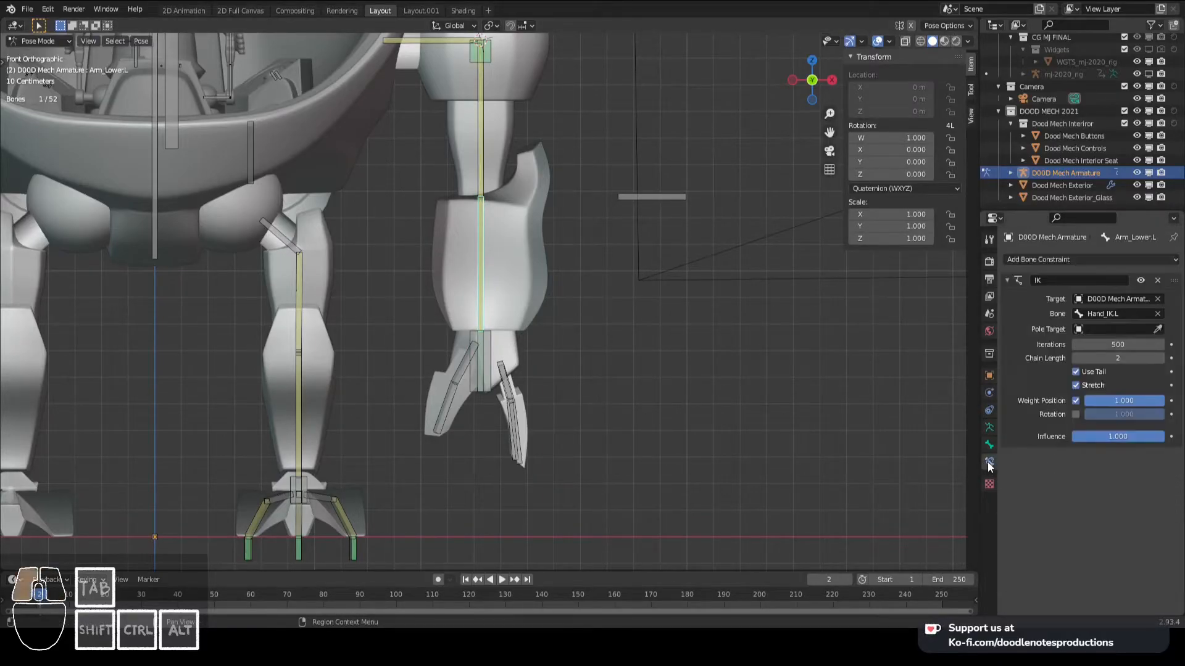
right_click(1114, 436)
click(1112, 435)
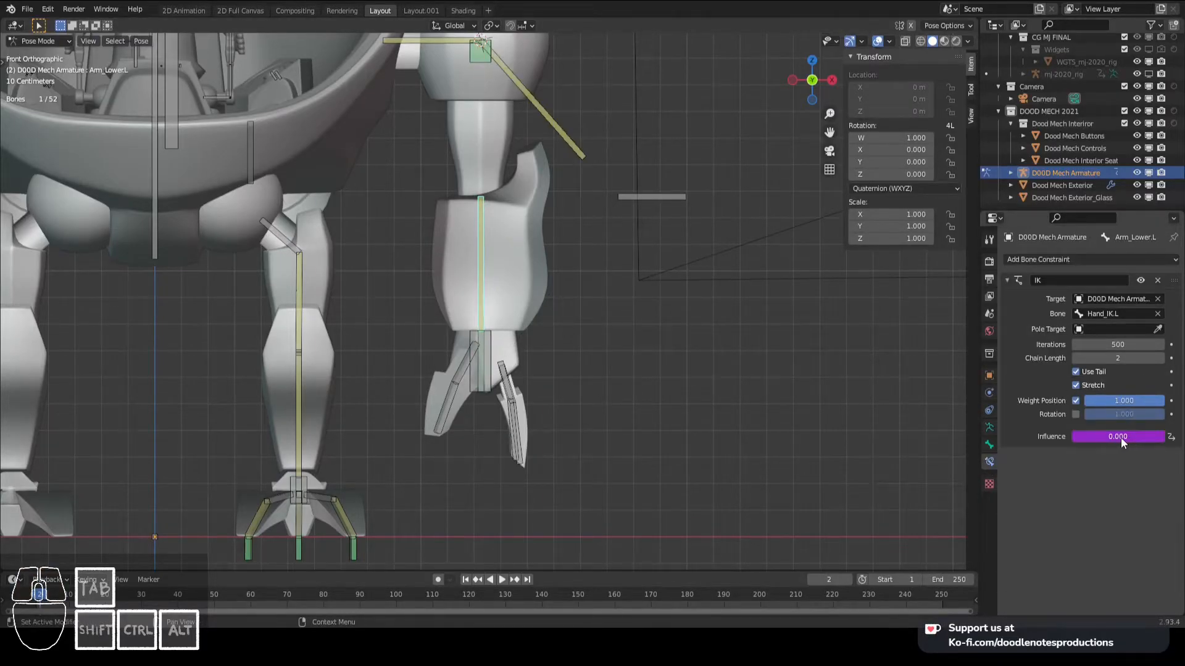
- Point the driver on Arm_Lower.L's IK influence to Hand_IK.L's FK/IK property path and save the file
right_click(1100, 436)
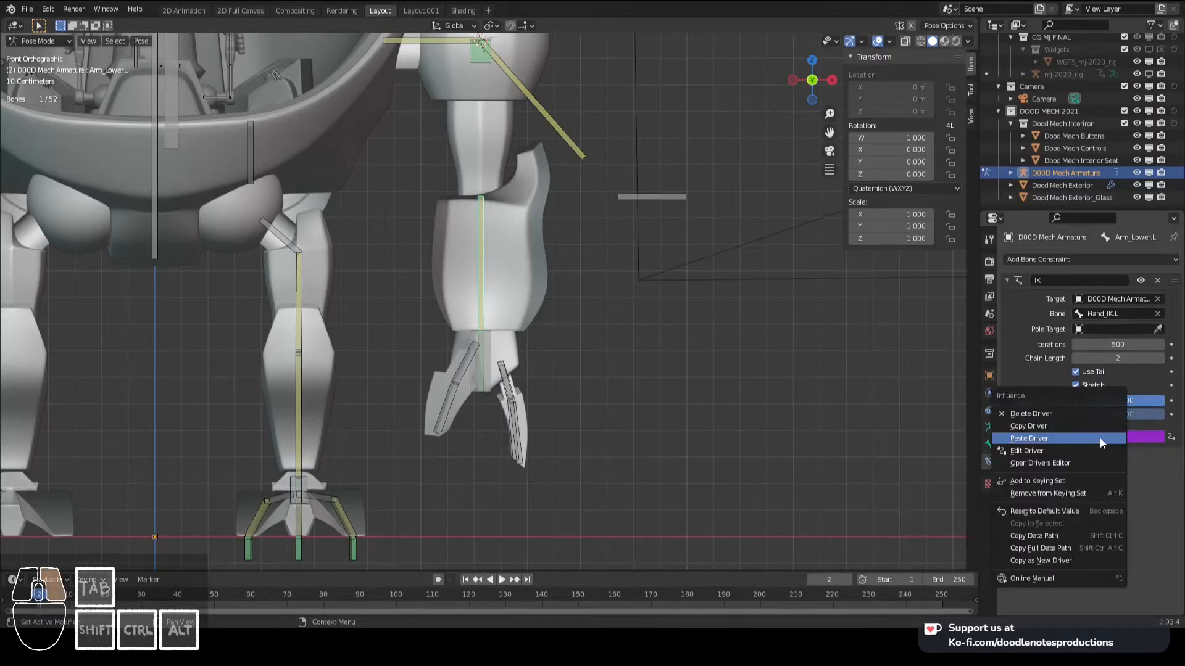
click(1068, 450)
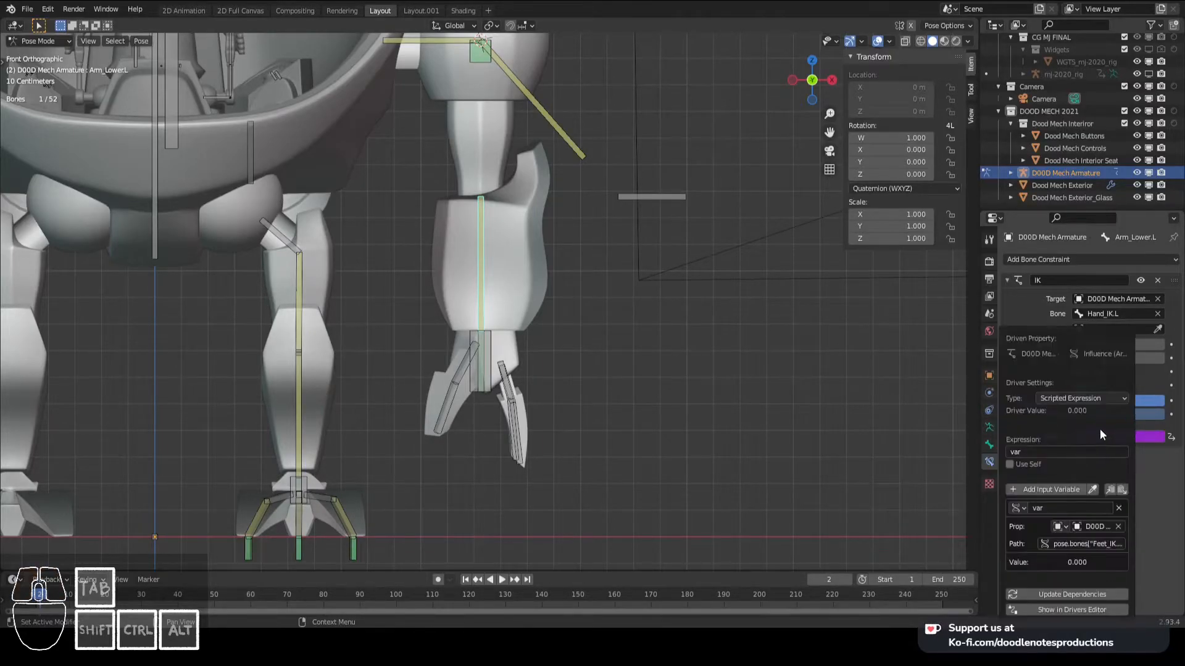
key(Return)
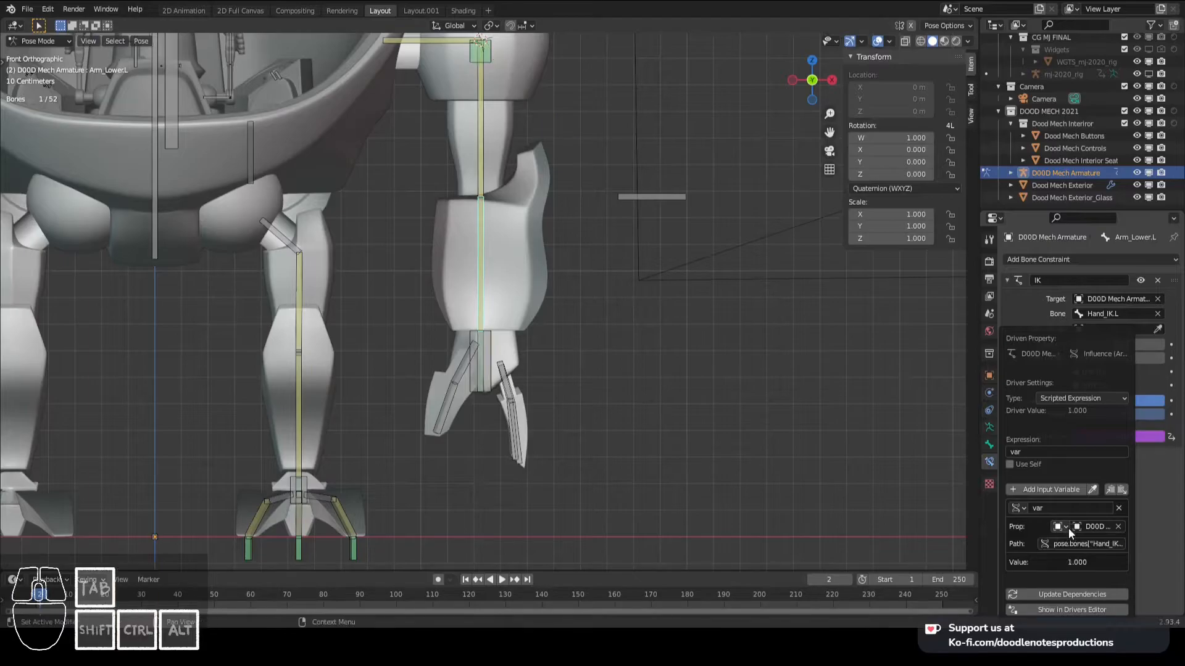
click(1154, 545)
key(ctrl+s)
- Copy the driver from Arm_Lower.L's IK influence and paste it onto the influence of Hand.L's Copy Rotation constraint
shift+middle_drag(577, 460, 583, 457)
shift+middle_drag(605, 346, 609, 351)
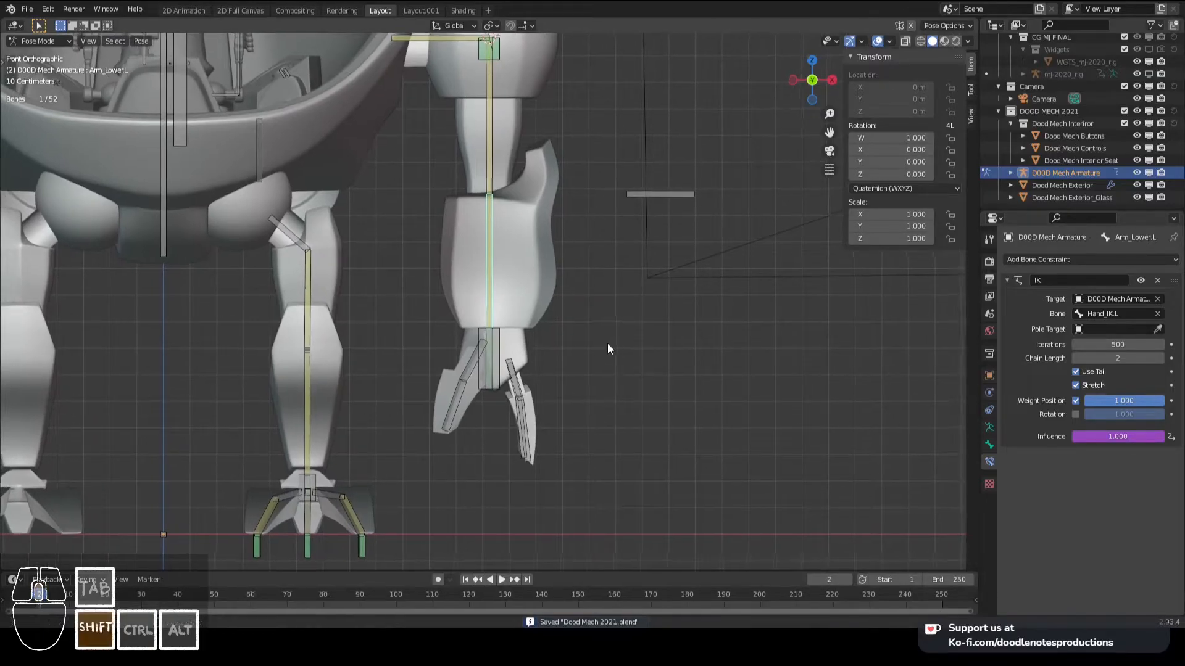
right_click(1120, 436)
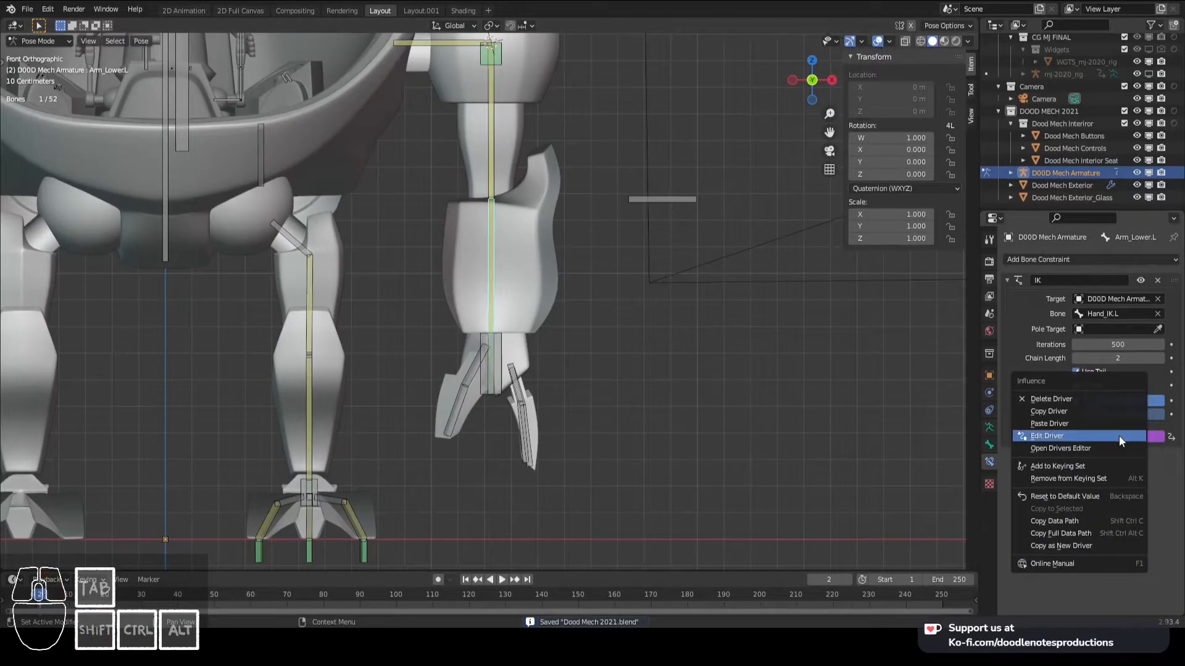
click(1098, 412)
click(495, 354)
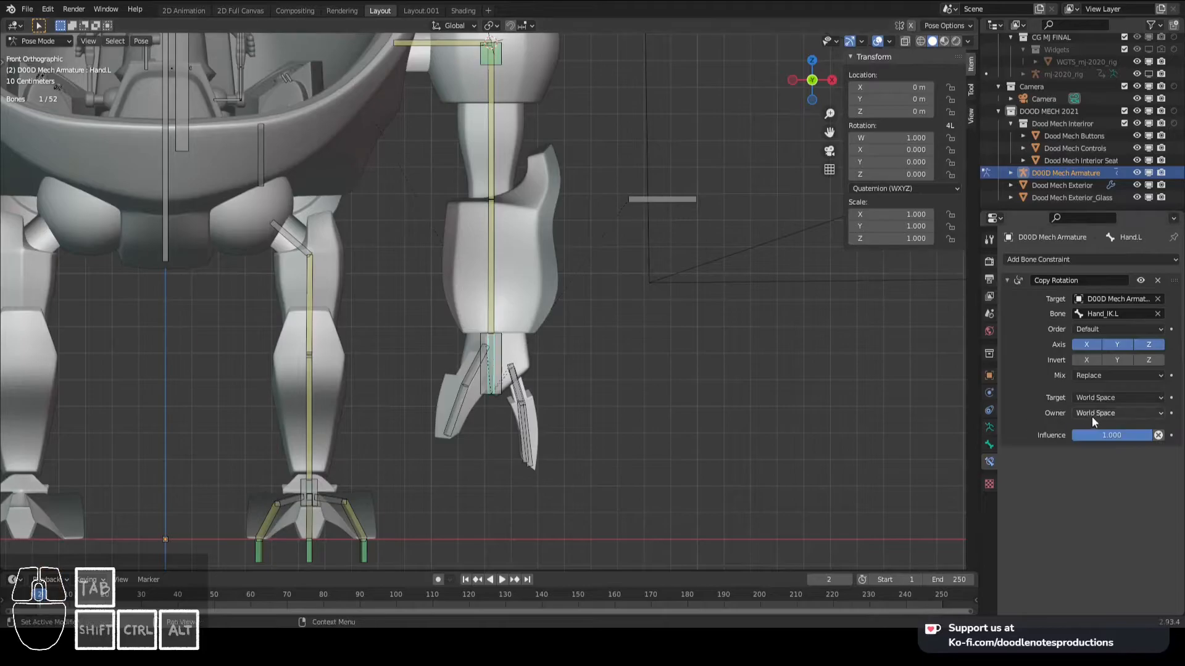
right_click(1112, 436)
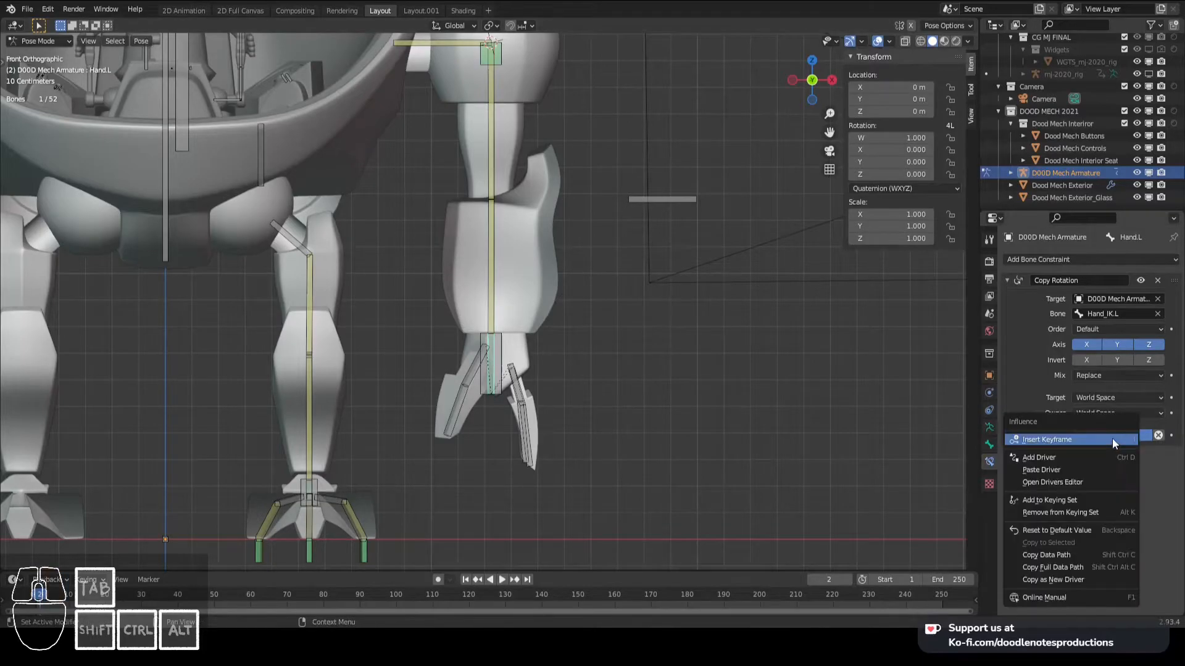
click(1074, 473)
- Paste the copied FK/IK driver onto the influence of Arm_Upper.L's IK constraint
click(501, 241)
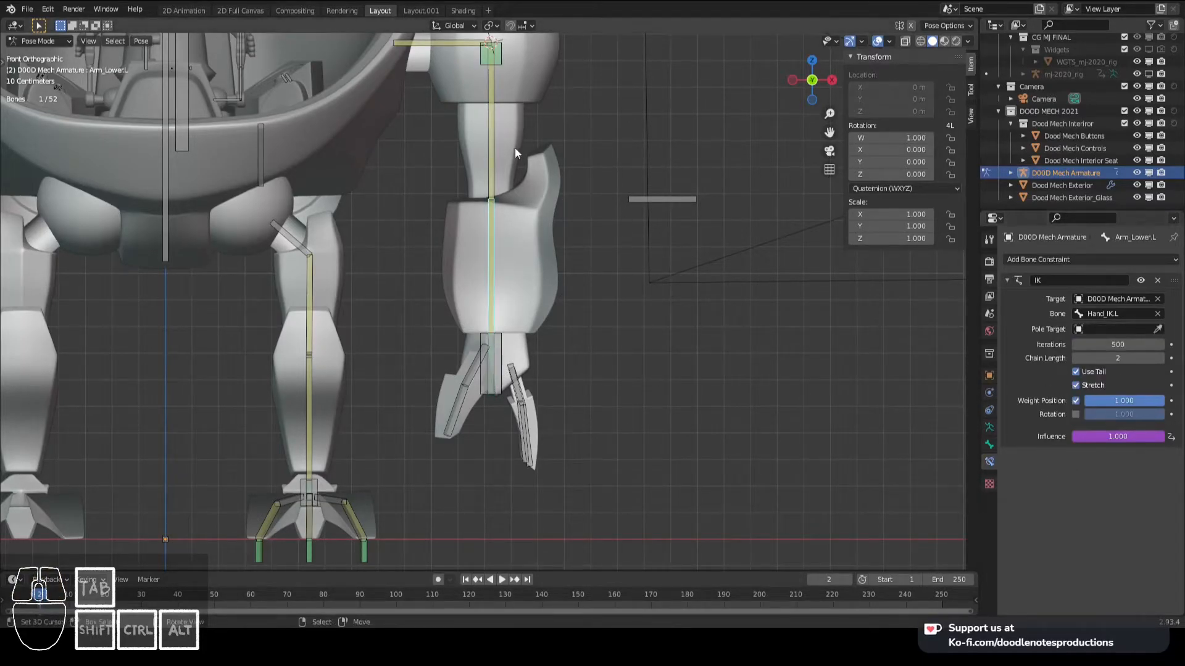
right_click(1117, 439)
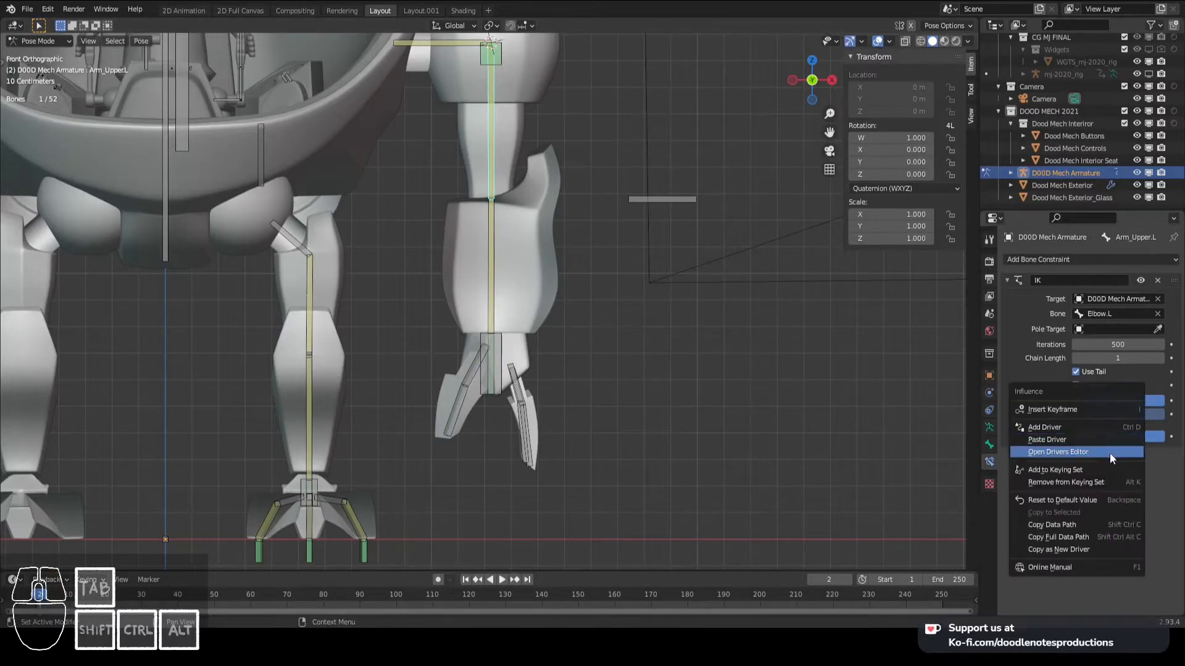
click(1089, 439)
- Paste the copied FK/IK driver onto the influence of Shoulder.L's IK constraint and save the file
shift+middle_drag(521, 197, 551, 237)
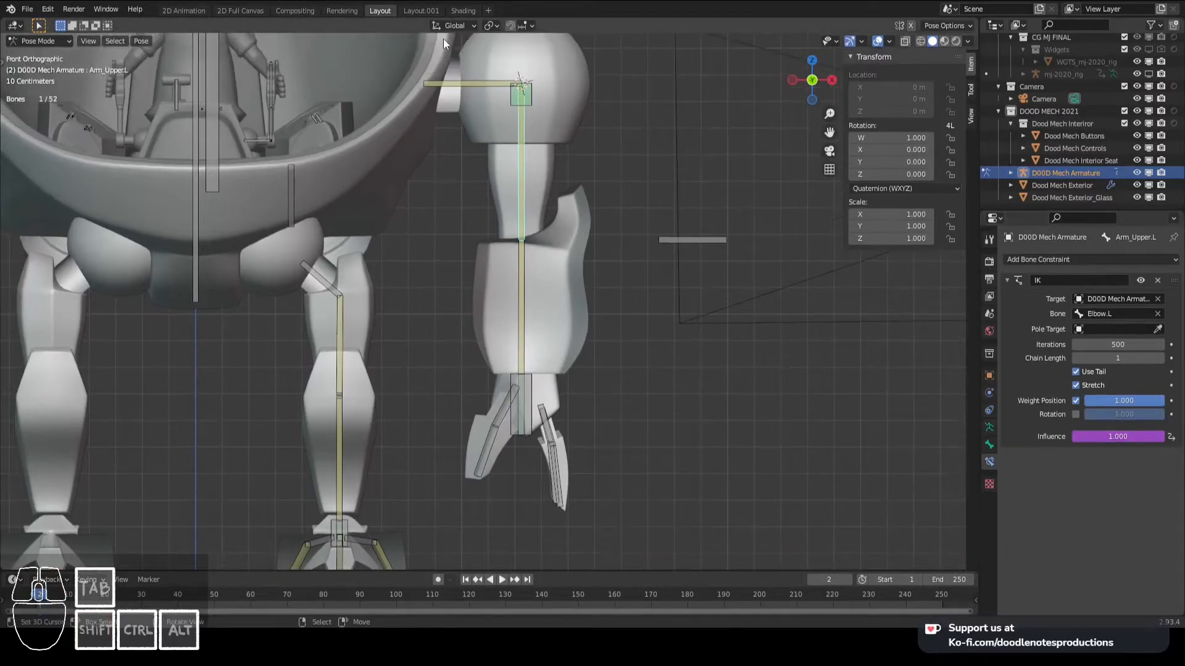
click(485, 81)
right_click(1112, 433)
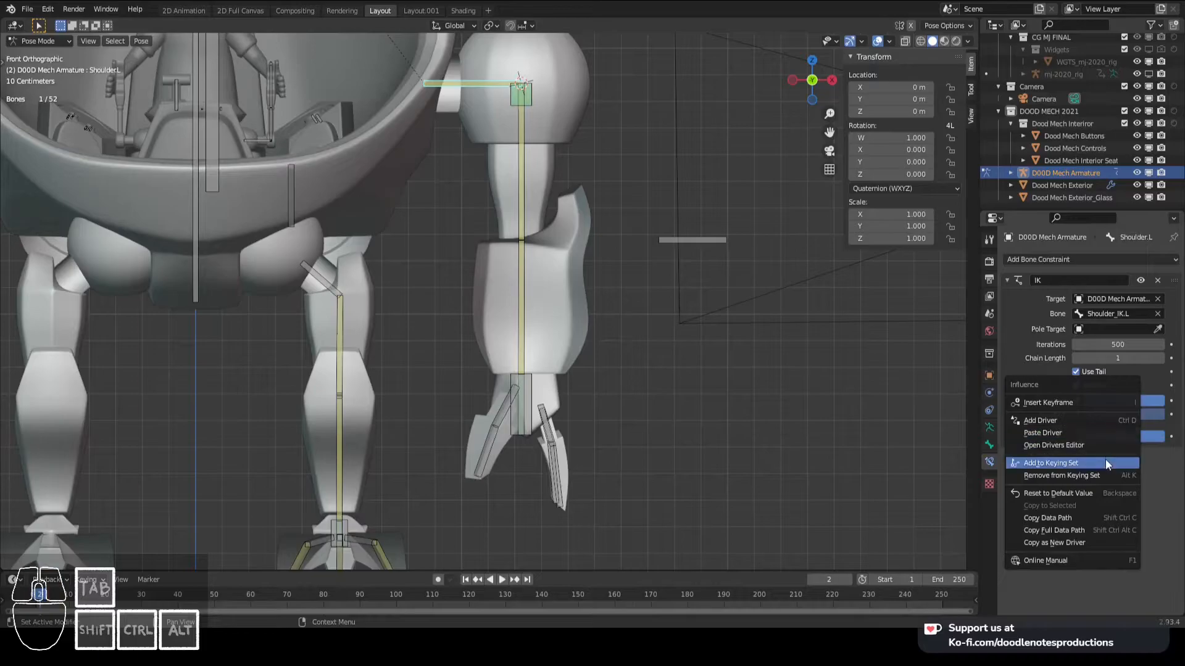
click(1090, 433)
scroll(555, 258, down, 4)
shift+middle_drag(555, 257, 561, 264)
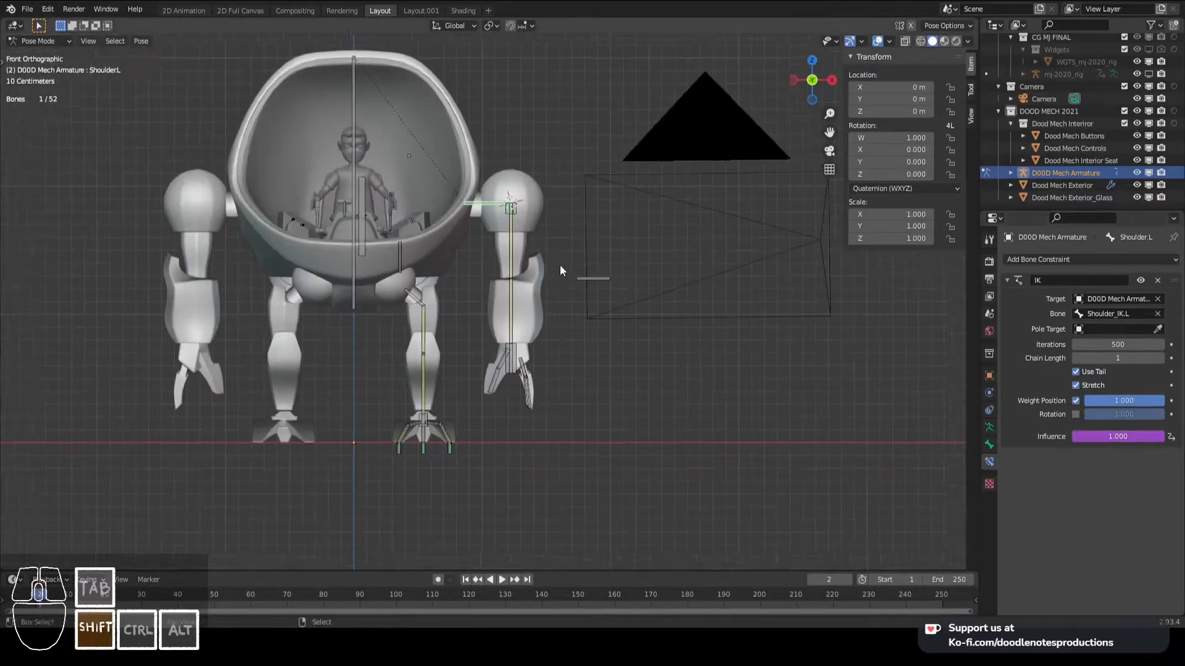
scroll(560, 265, up, 2)
key(ctrl+s)
- Try moving Hand_IK.L in IK mode, set its FK/IK property to 0, and try moving it again
right_click(531, 367)
key(g)
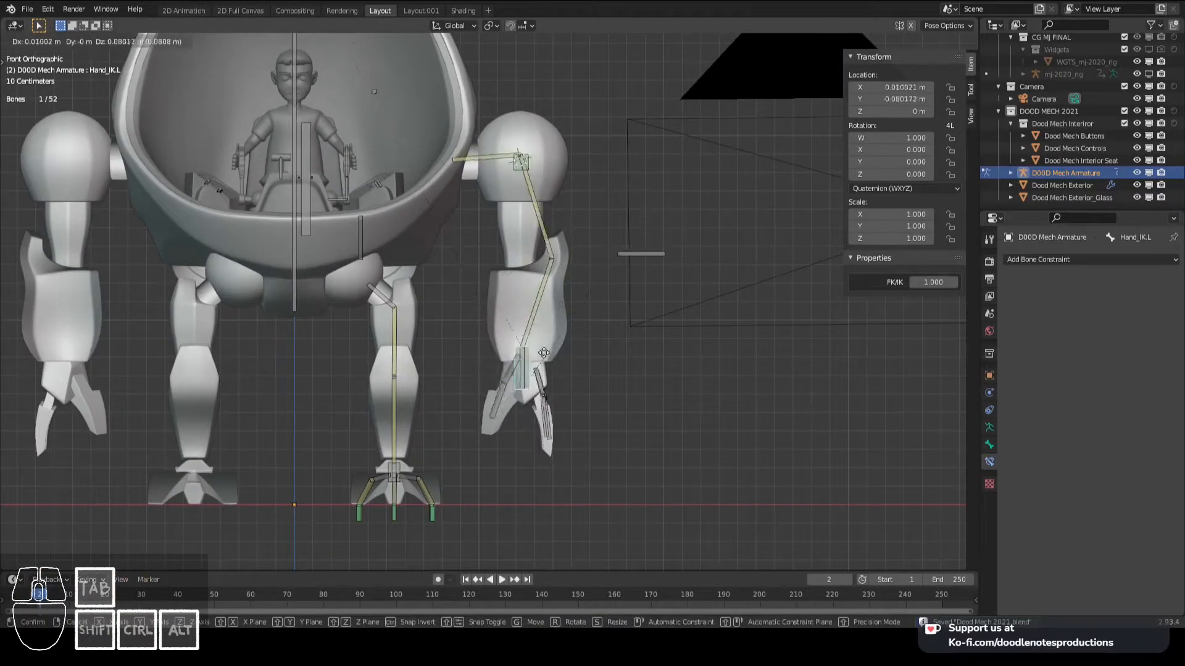
key(Escape)
click(934, 282)
text(0)
key(Return)
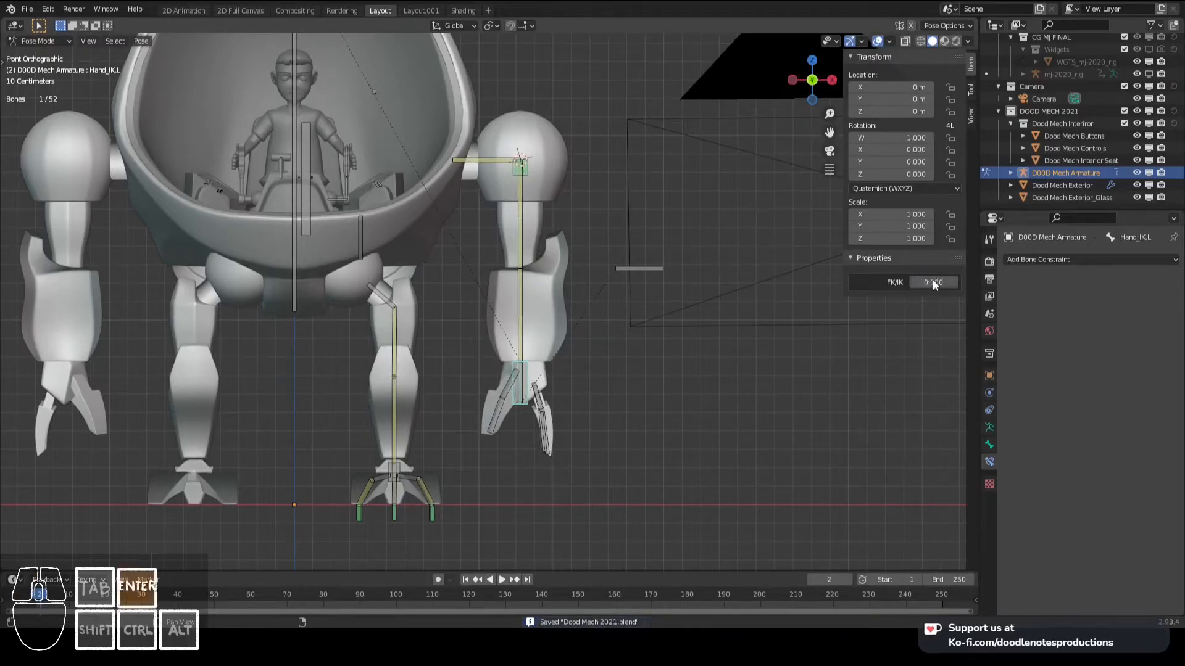
key(g)
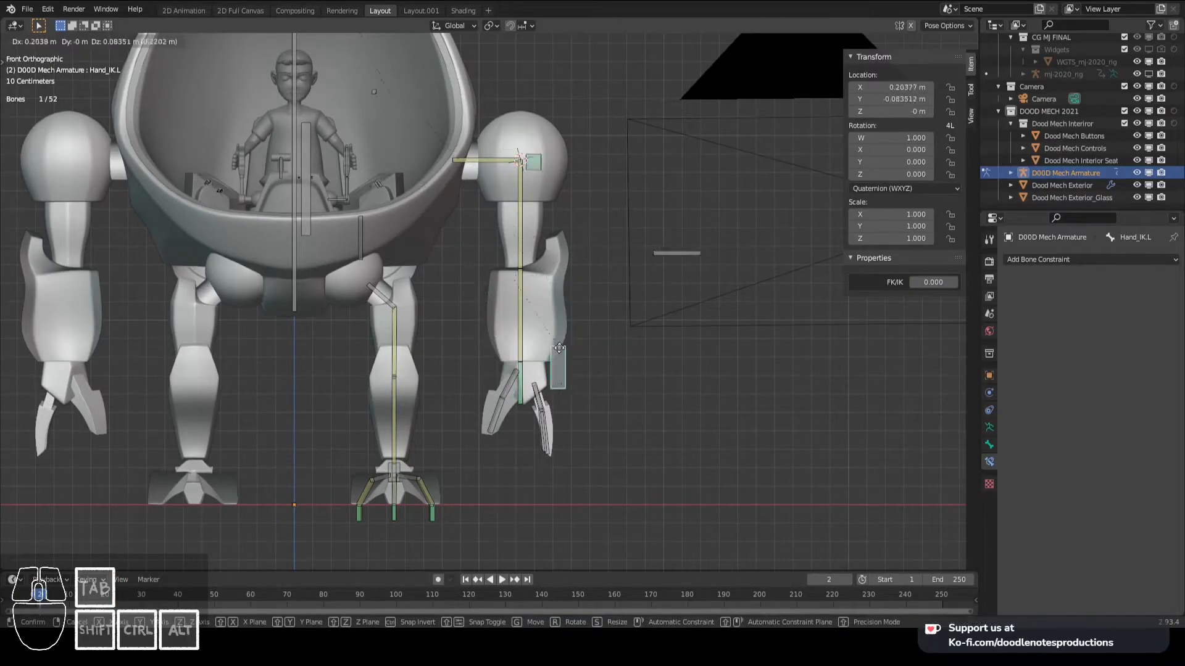
key(Escape)
- Try rotating Shoulder.L, Arm_Upper.L and Hand.L in FK mode, cancelling each rotation
click(501, 176)
key(r)
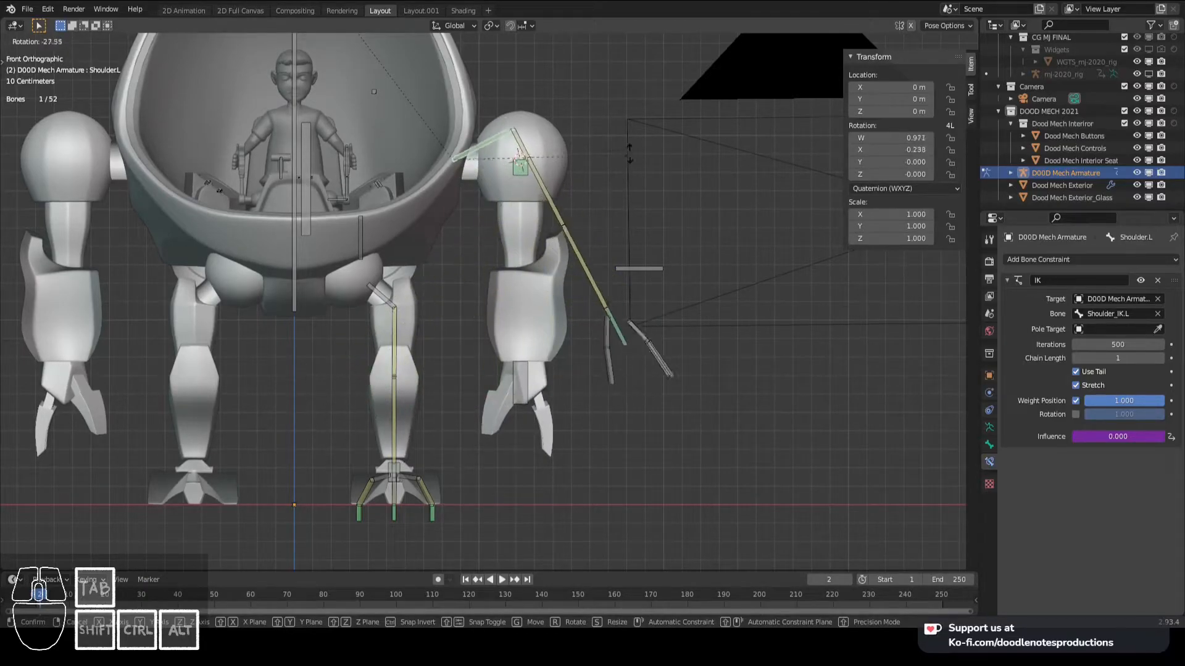
right_click(543, 195)
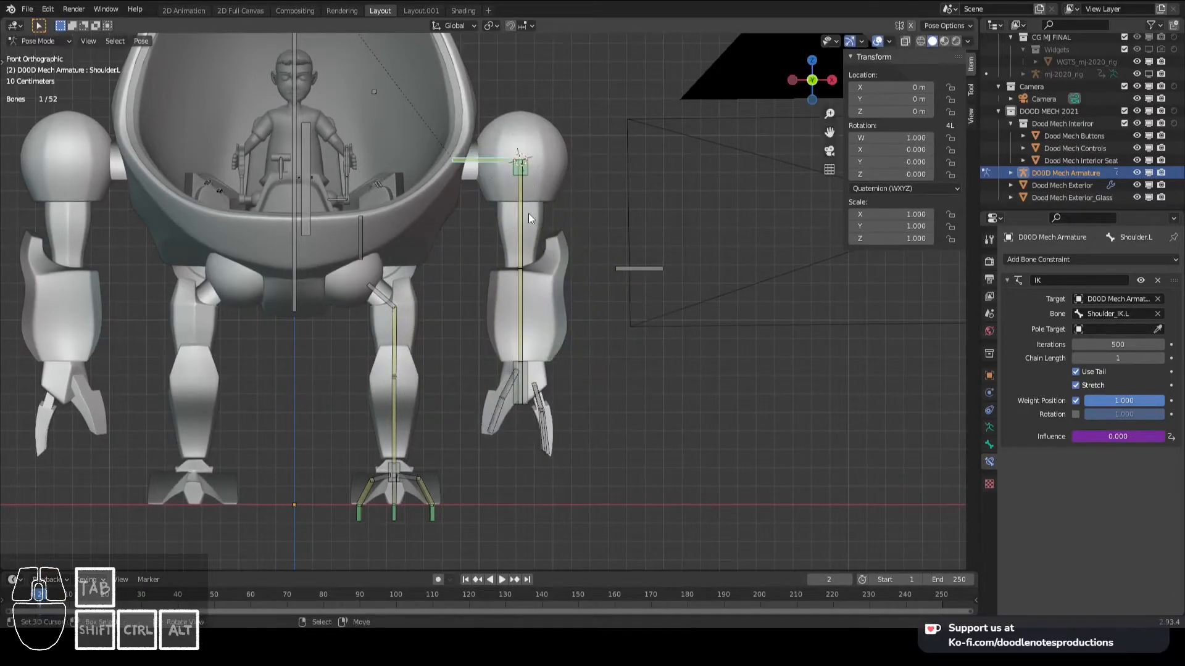
right_click(528, 214)
key(r)
right_click(624, 214)
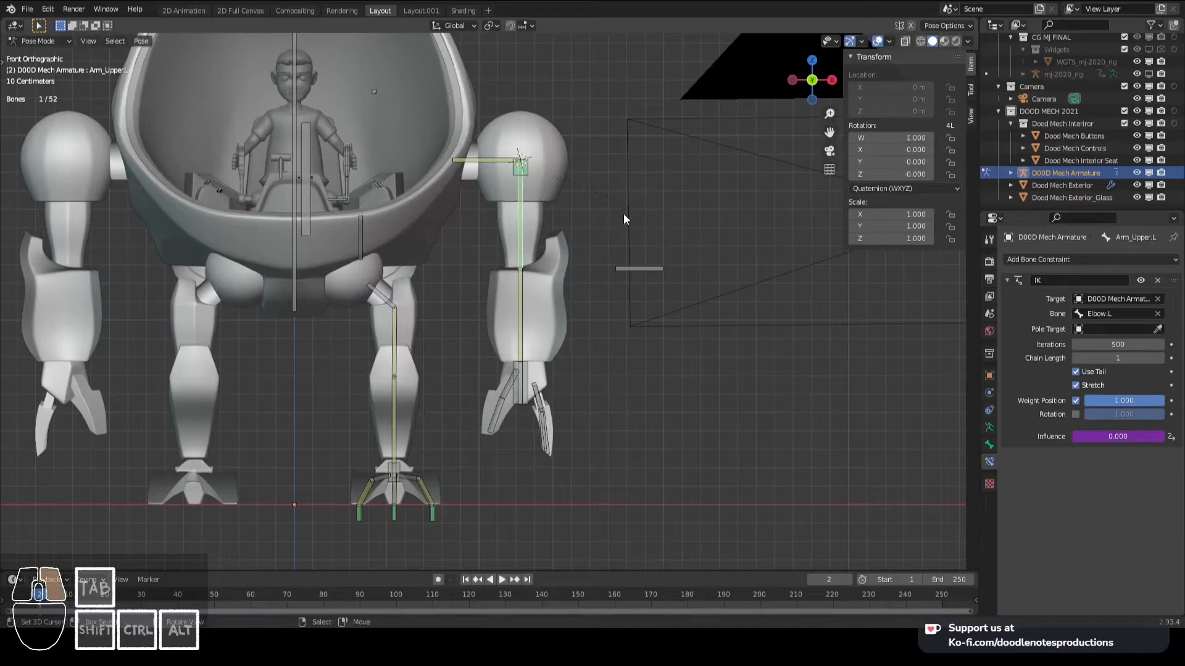
click(527, 365)
key(r)
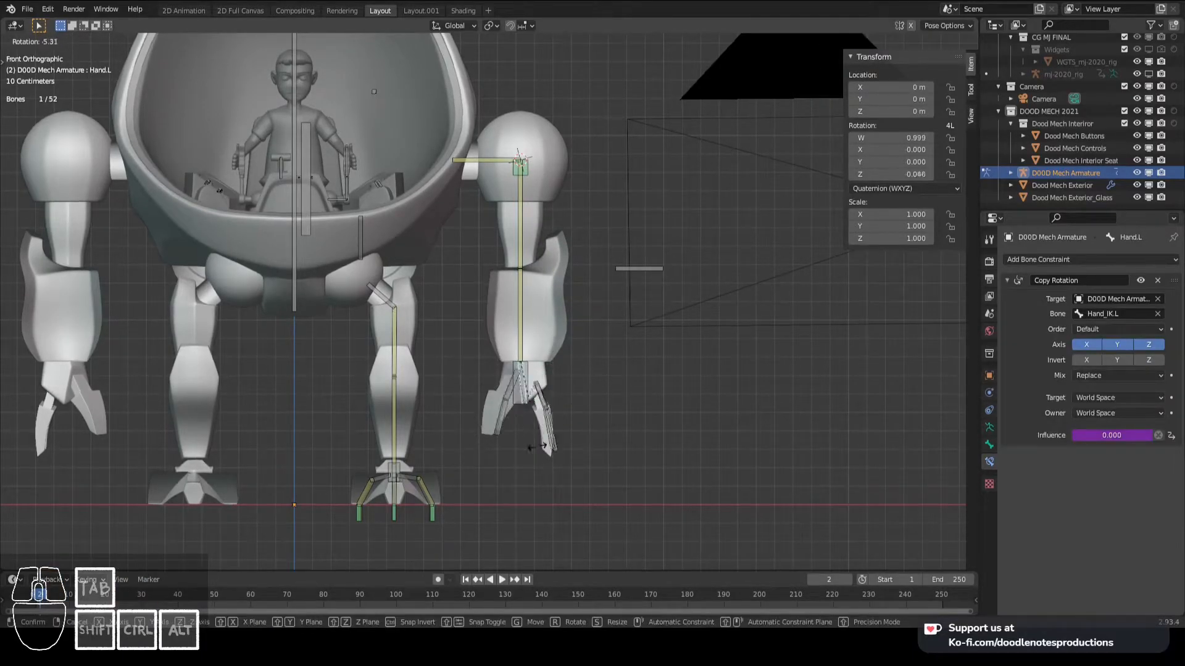
right_click(487, 440)
- Try moving Hand_IK.L, clear the location and rotation of all bones, and save the file
right_click(530, 372)
key(g)
right_click(575, 316)
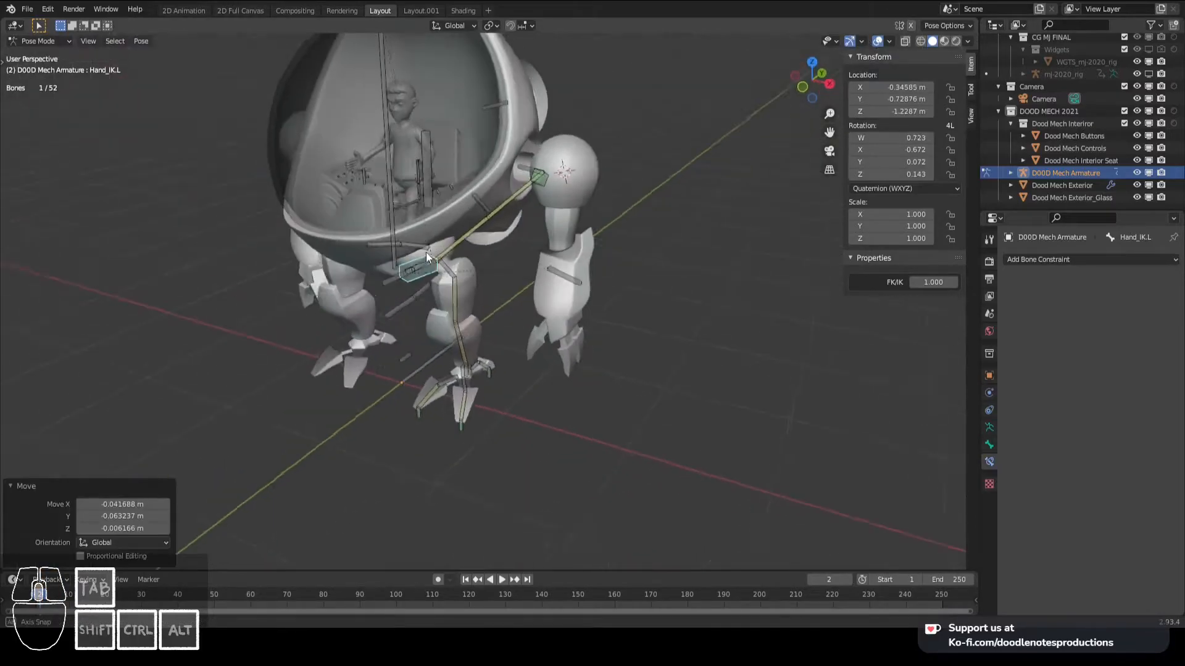
key(a)
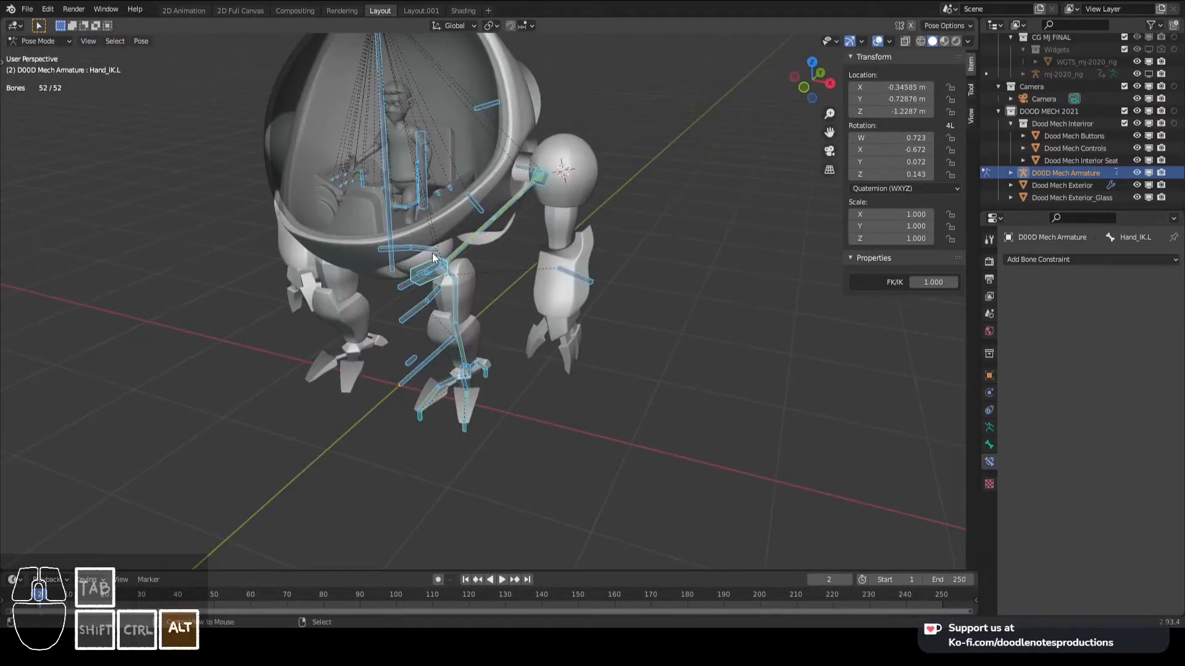
key(alt+g)
key(alt+r)
middle_drag(434, 258, 542, 240)
key(ctrl+s)
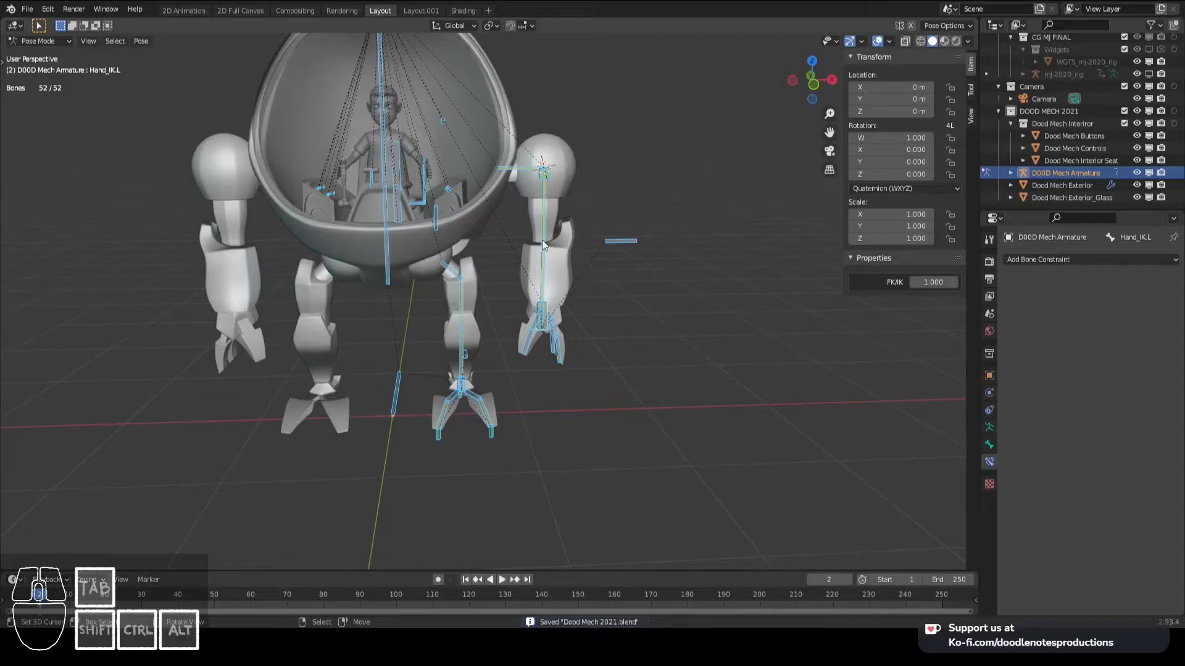
- Examine the upper and lower booster bones from the side and test-rotate Booster_Upper.L
middle_drag(442, 233, 478, 314)
scroll(506, 312, down, 3)
scroll(477, 278, up, 2)
scroll(479, 313, up, 2)
middle_drag(478, 314, 477, 302)
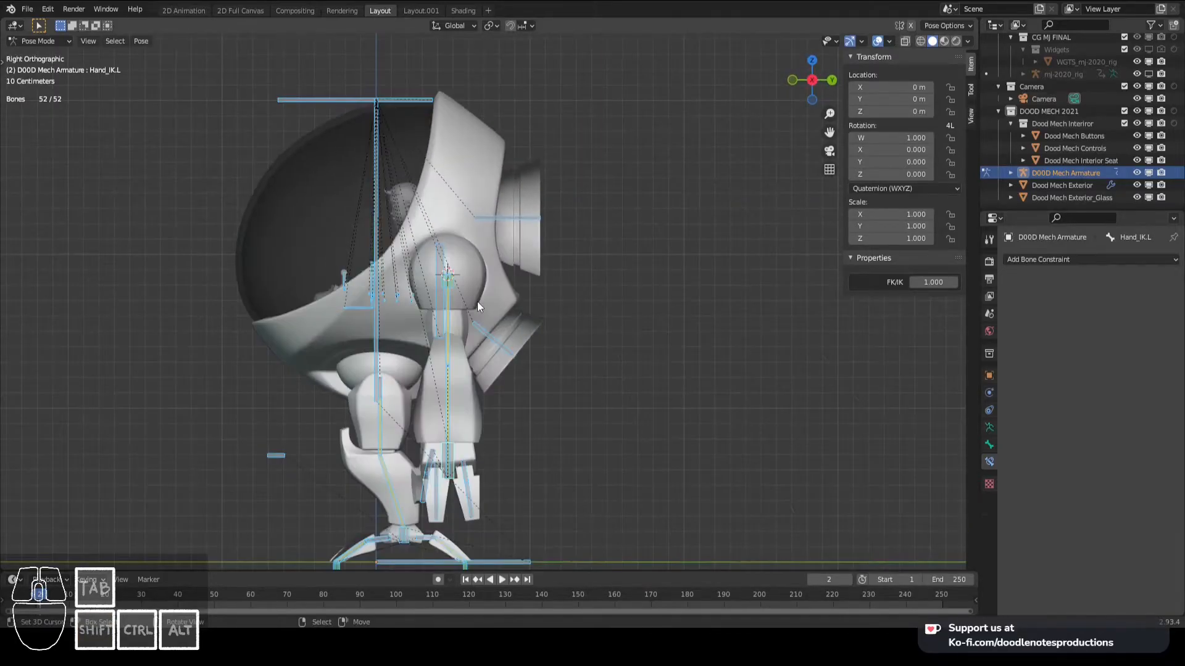
click(510, 225)
shift+click(510, 346)
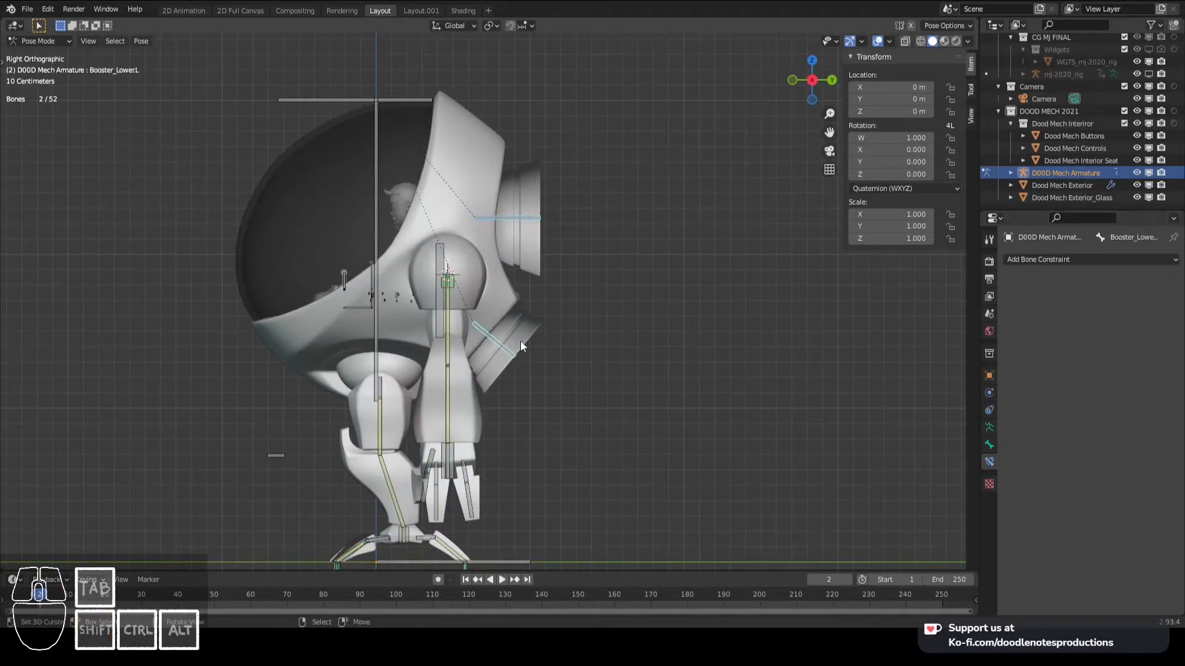
shift+click(539, 340)
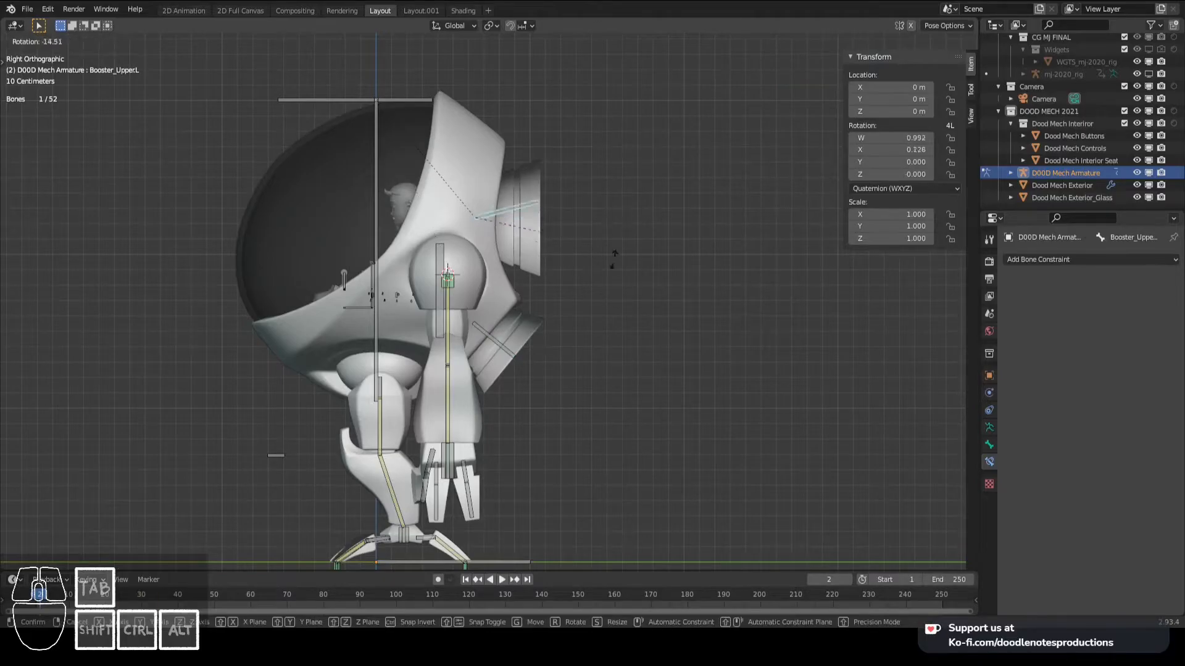
middle_drag(554, 321, 458, 318)
- Duplicate the Chair bone in Edit Mode and place the copy along the Y axis behind the mech
right_click(456, 305)
key(KP_3)
key(shift+d)
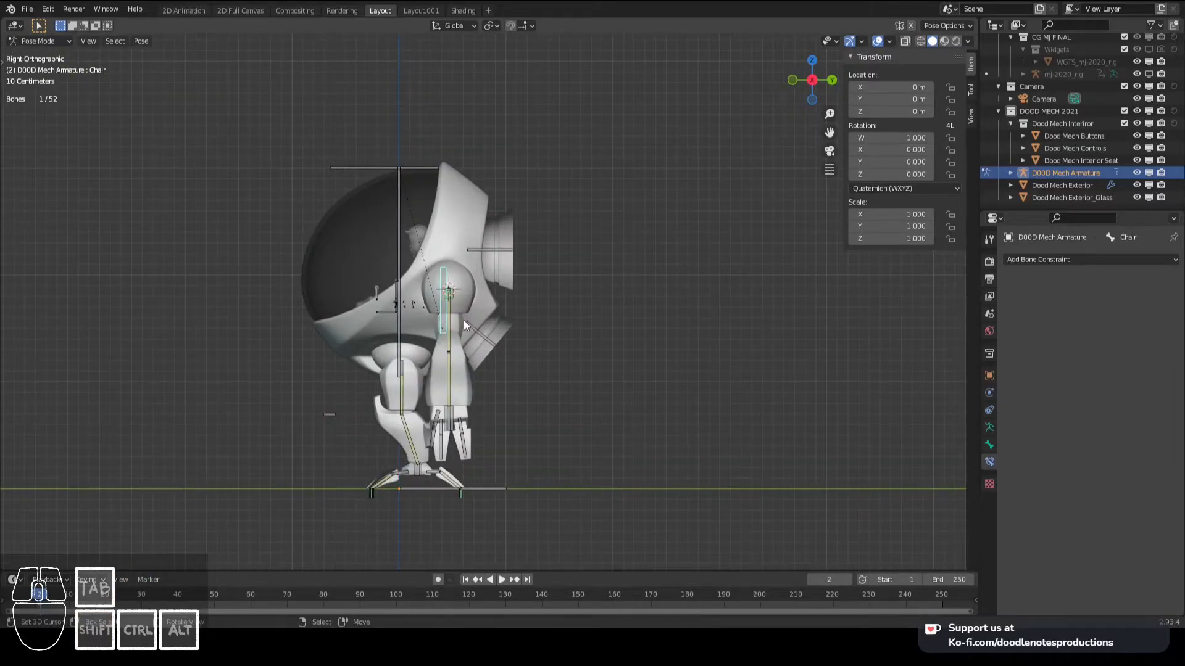
key(Tab)
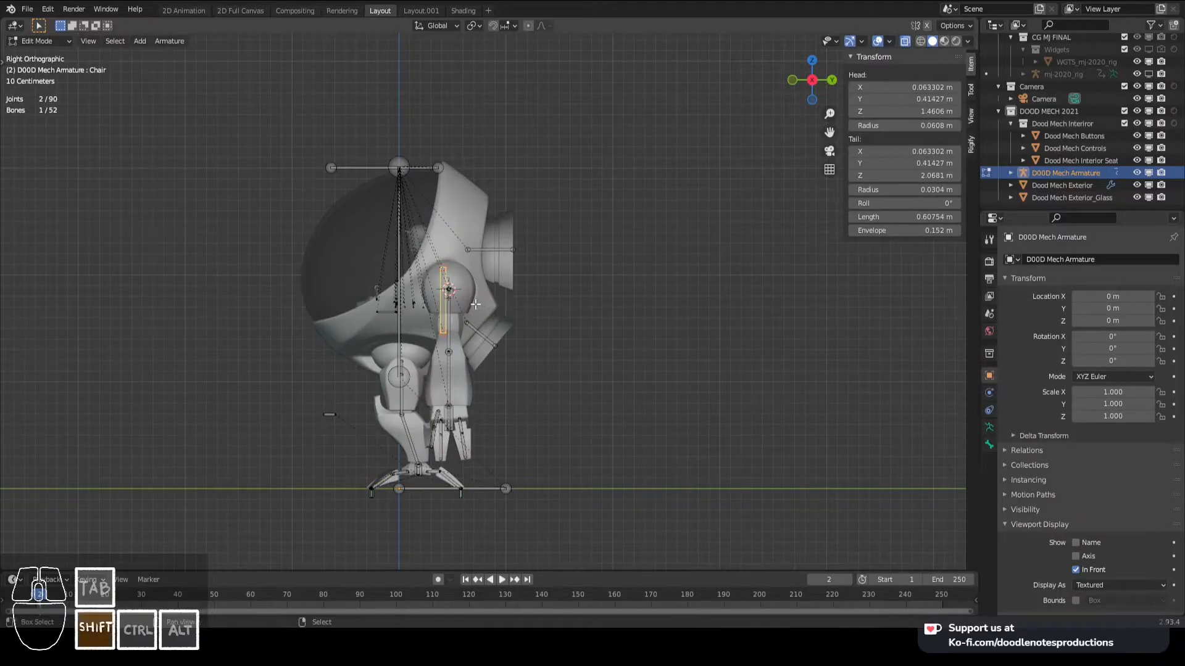
key(shift+d)
key(y)
click(668, 333)
- Rotate the duplicated bone 90° and move its head to about Y 2.09 m, Z 1.68 m
text(r90)
key(Return)
key(g)
right_click(682, 338)
key(g)
click(699, 349)
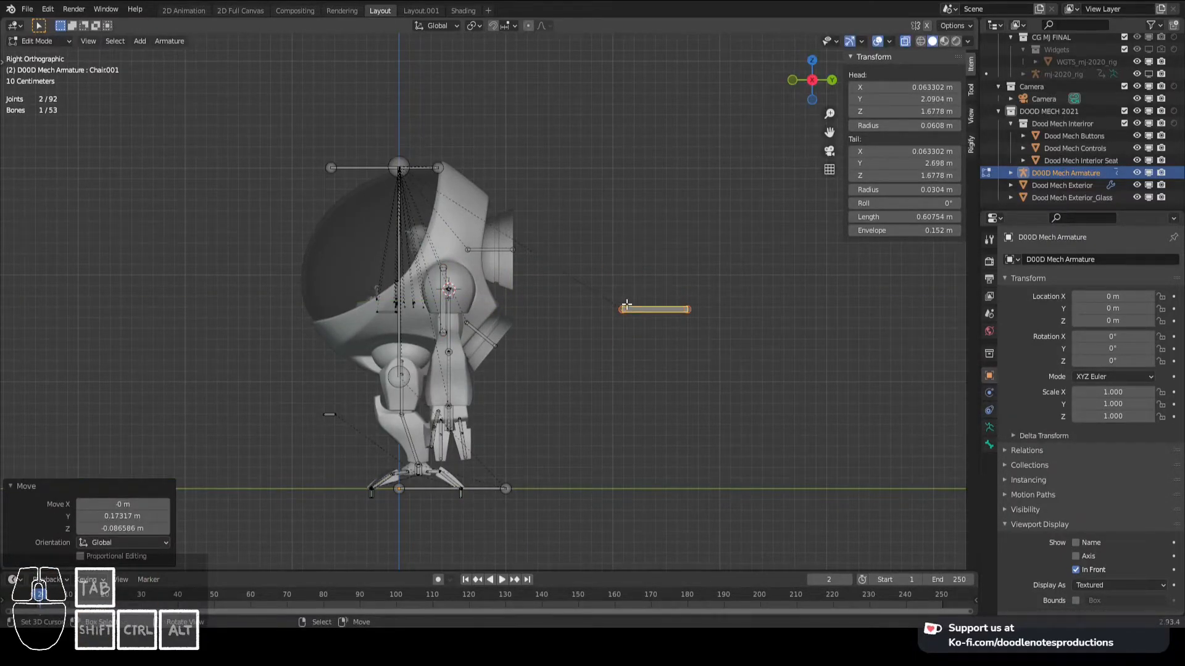
- Rename the duplicated bone "Booster Controls" and save the file
middle_drag(627, 304, 645, 337)
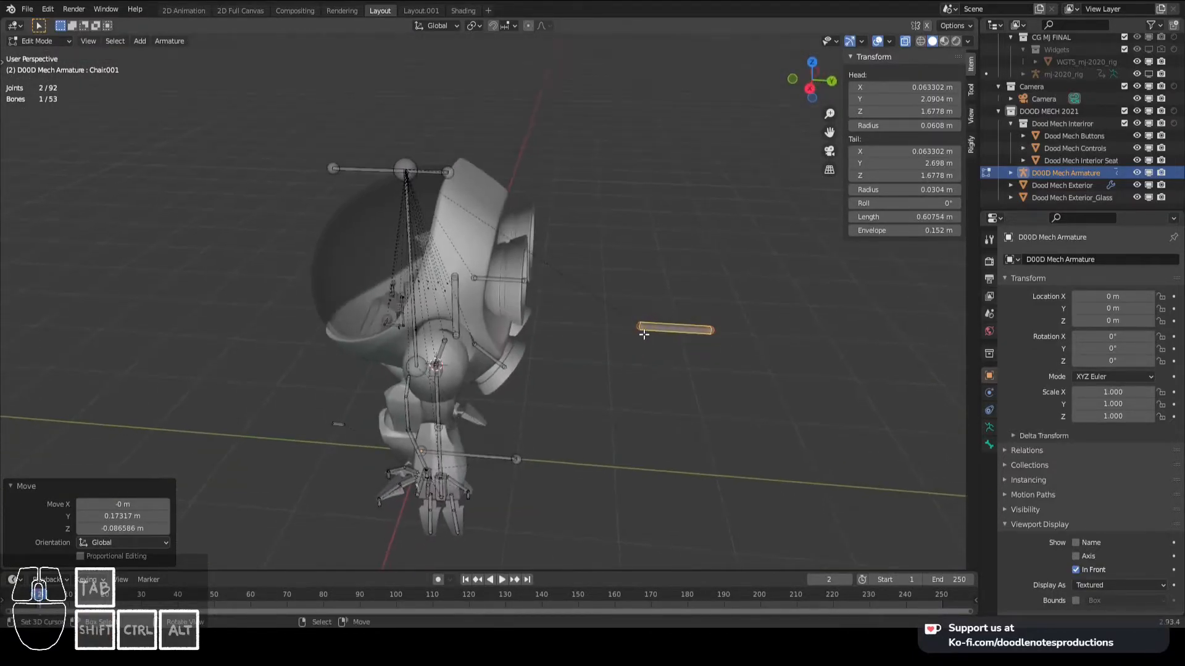
key(F2)
text(B)
key(BackSpace)
text(ooster Con)
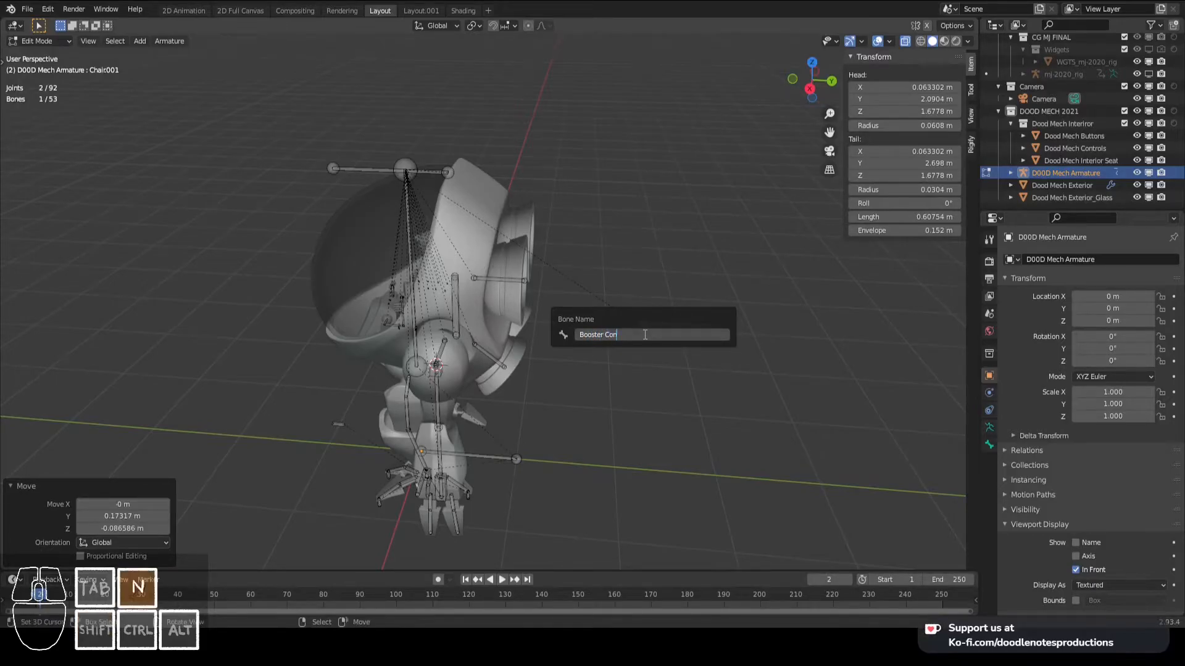
text(trols)
key(Return)
key(ctrl+s)
- Extrude a bone about 0.25 m long along the Y axis from the tip of Booster_Upper.L
middle_drag(645, 334, 573, 329)
scroll(573, 330, up, 2)
click(535, 286)
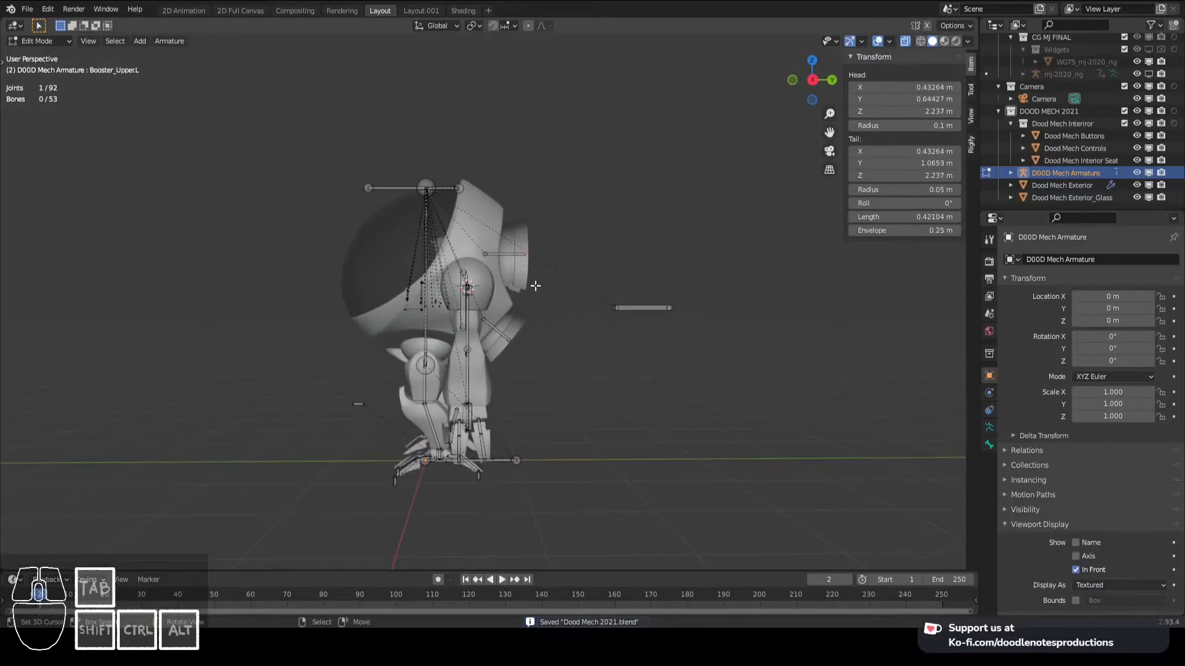
key(KP_3)
scroll(543, 296, up, 3)
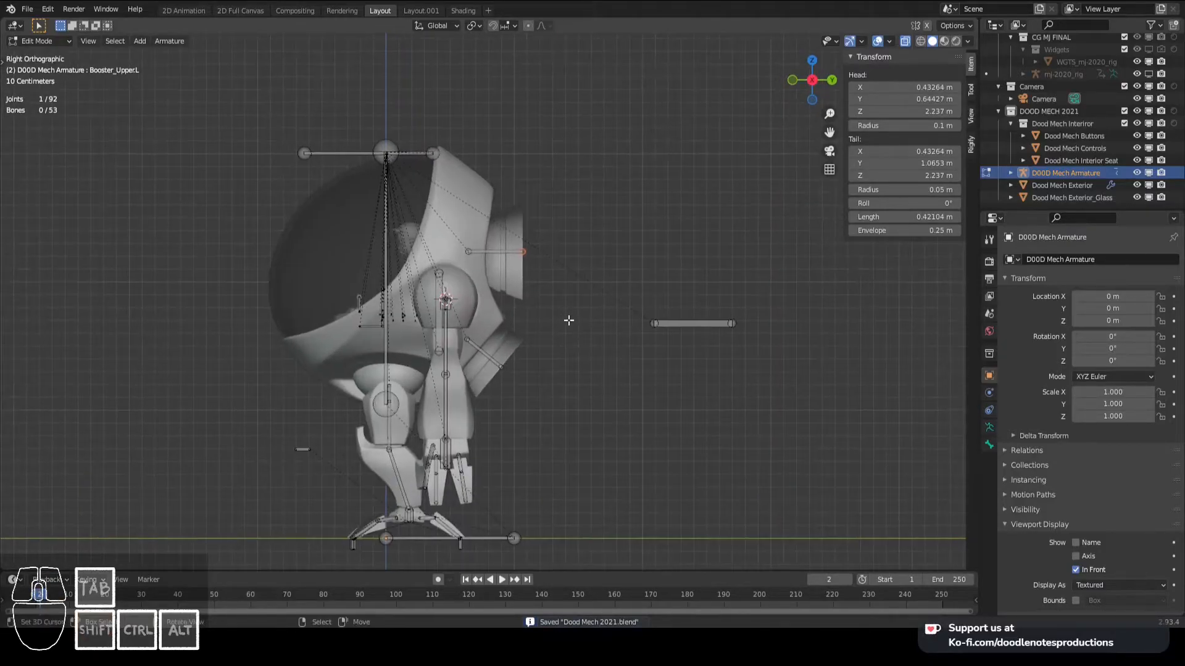
key(e)
key(x)
key(y)
click(601, 324)
- Parent the bone extruded from the upper booster to Booster Controls with Keep Offset
right_click(543, 252)
key(g)
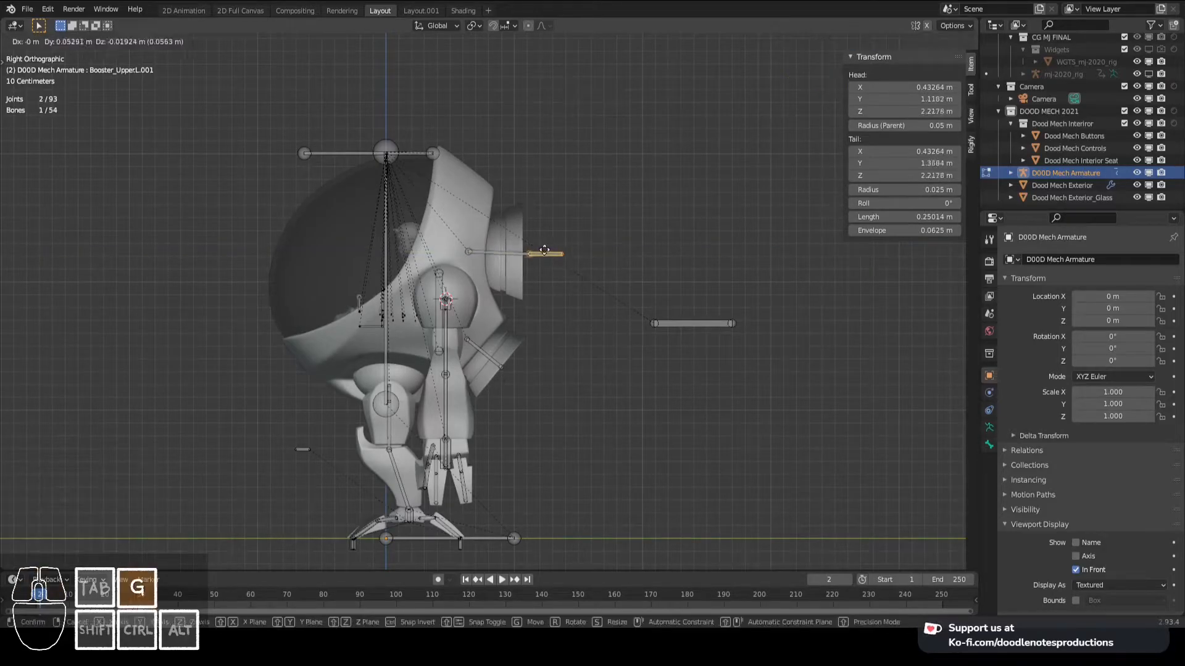
right_click(557, 253)
shift+right_click(684, 330)
key(ctrl+p)
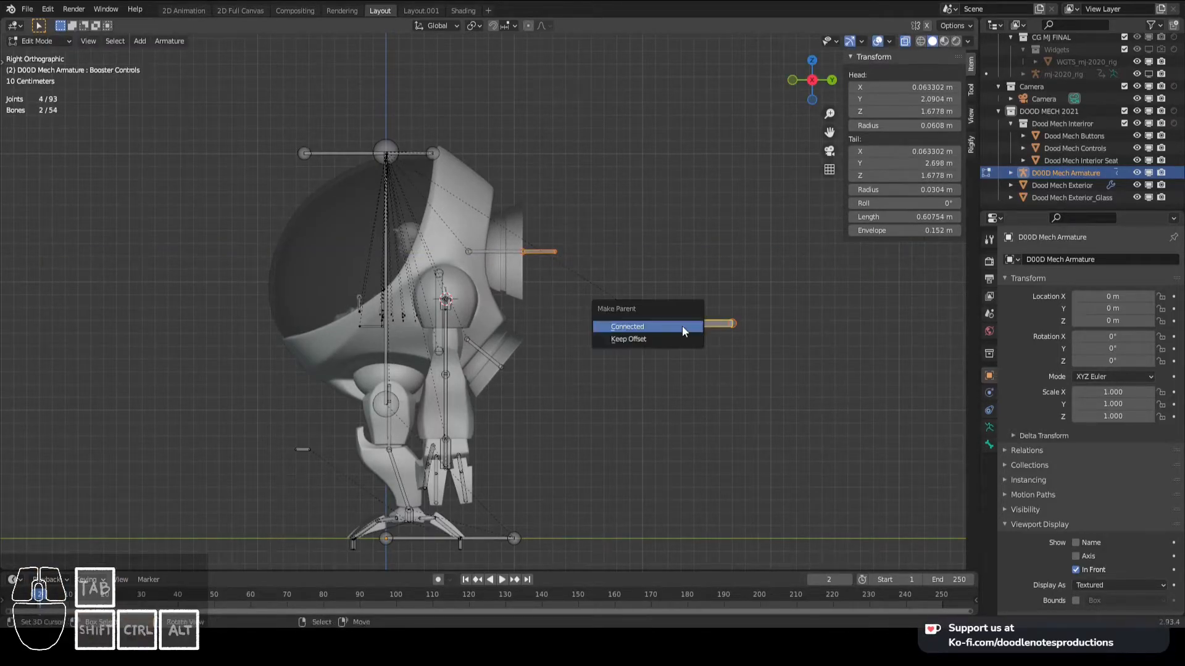
click(682, 326)
key(ctrl+z)
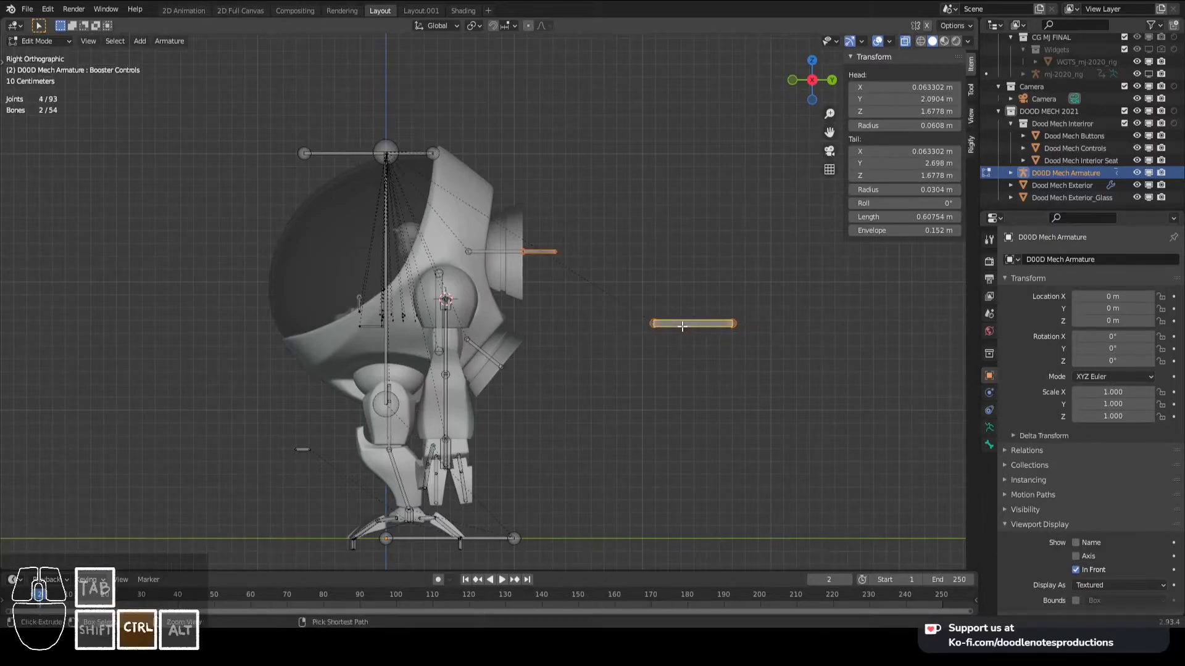
key(ctrl+p)
key(Down)
key(Return)
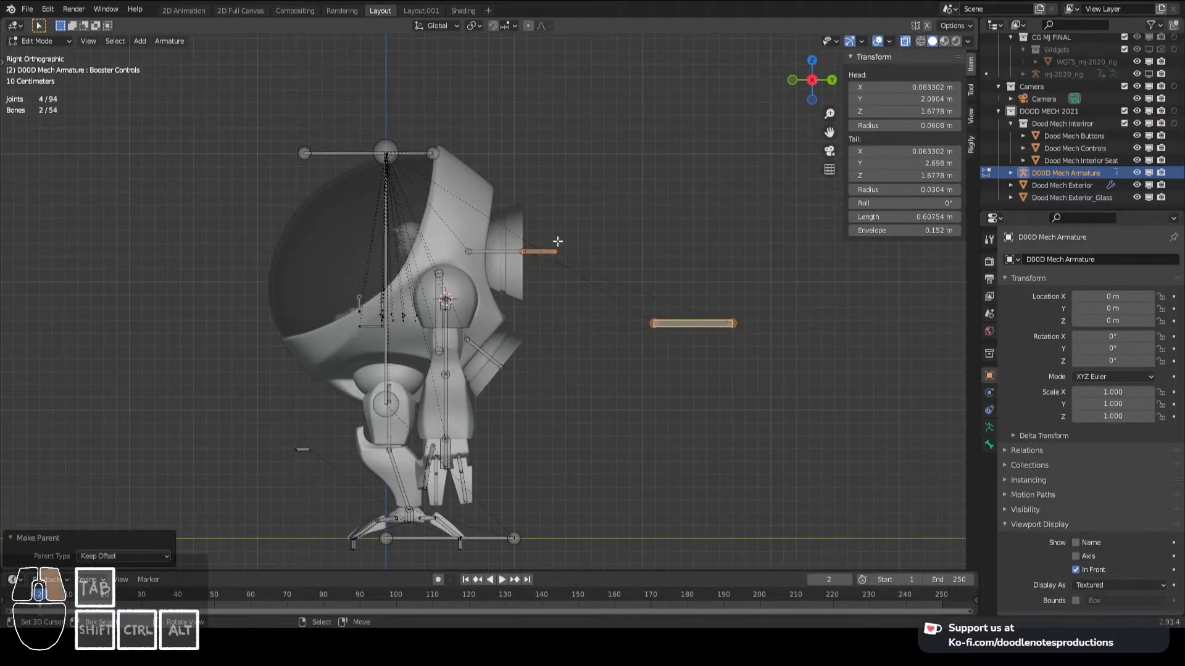
- Move the upper booster's extruded bone about 1.64 m along the Y axis, away from the mech
right_click(541, 252)
key(g)
key(y)
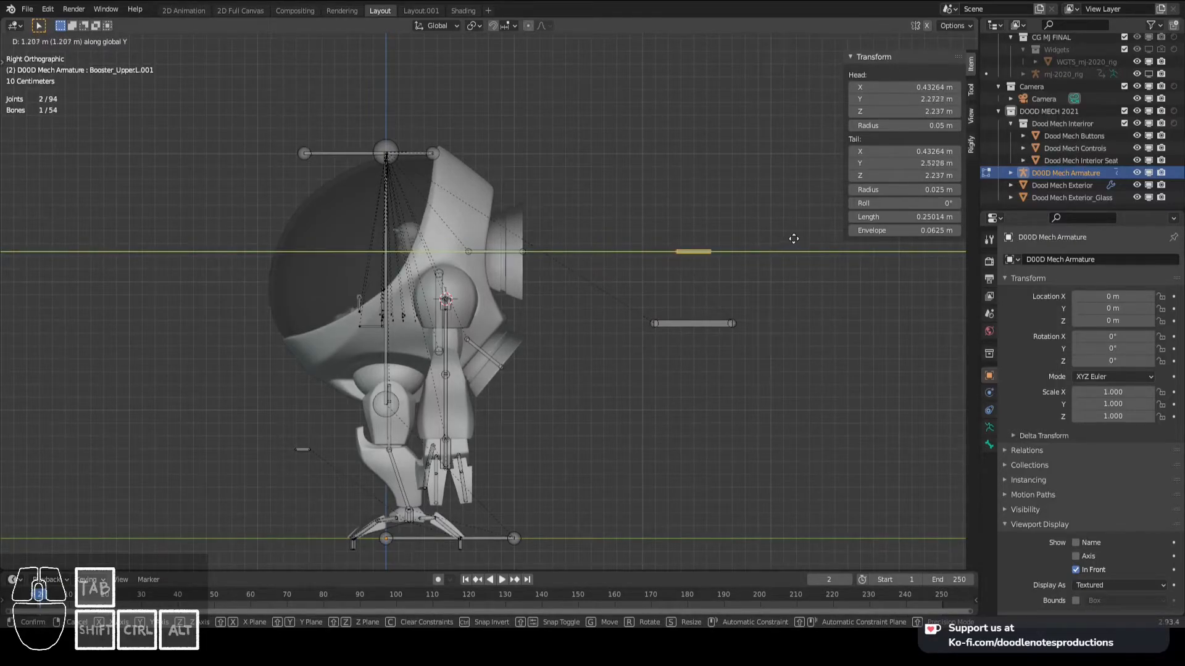
click(845, 234)
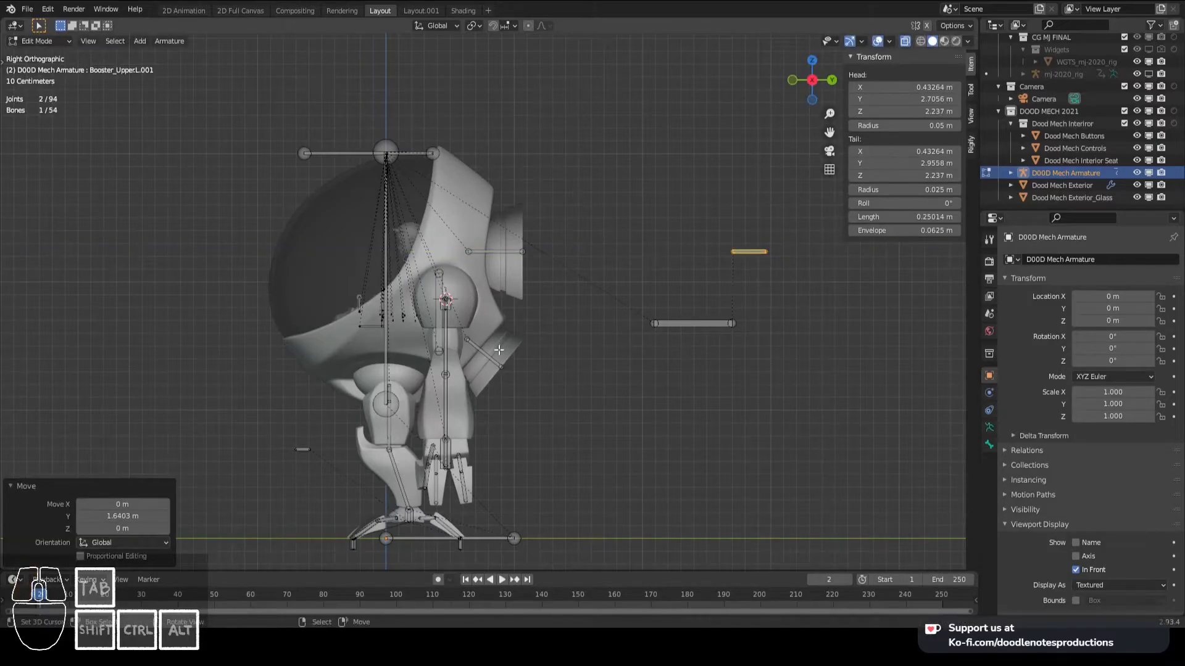
- Extrude a bone about 0.18 m long from Booster_Lower.L's tip and parent it to Booster Controls with Keep Offset
right_click(502, 370)
key(e)
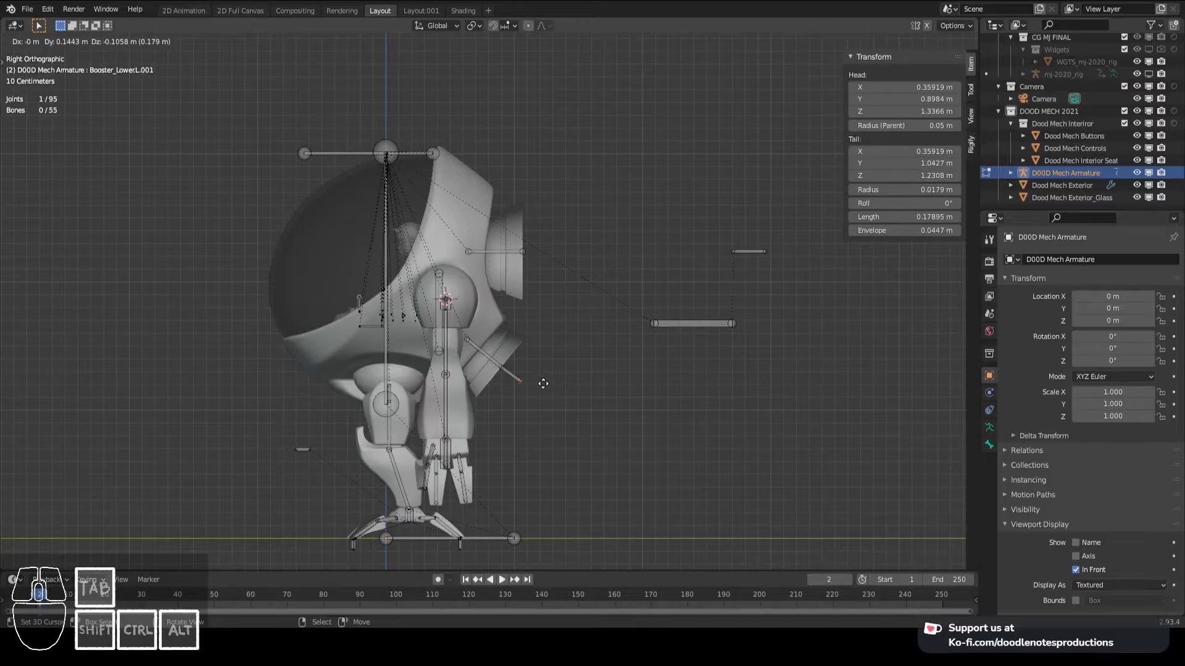
click(543, 384)
right_click(511, 373)
shift+right_click(664, 327)
key(ctrl+p)
click(664, 327)
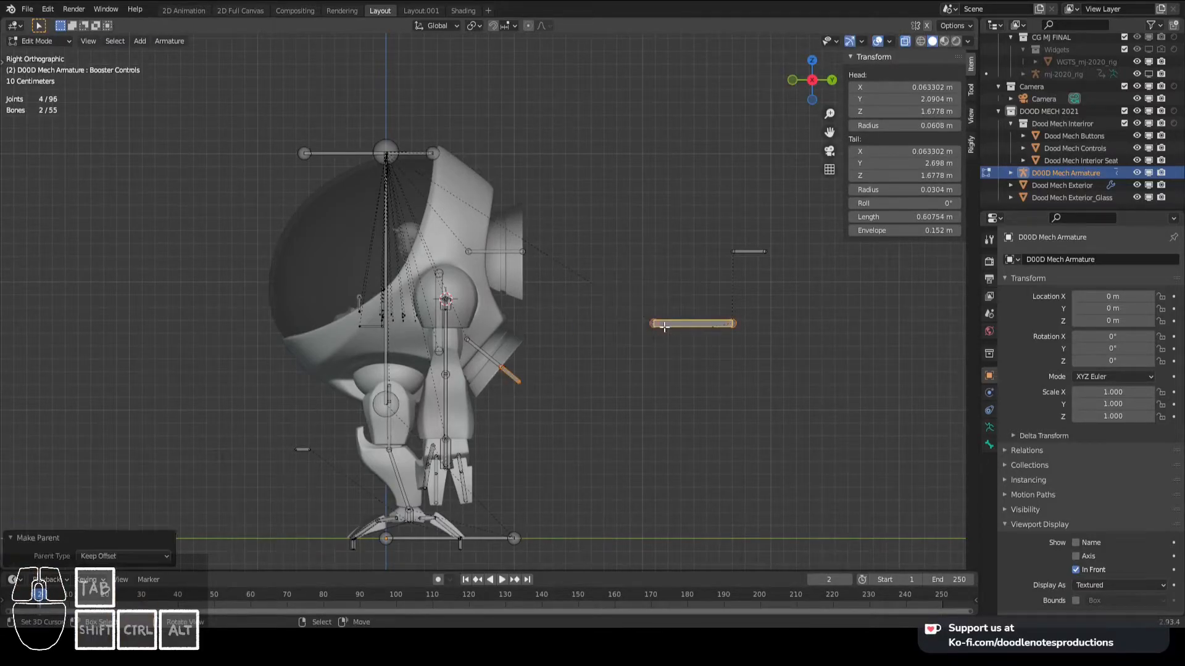
- Move the lower booster's extruded bone away from the mech so its head sits at about Y 2.71 m, Z 0.26 m
right_click(511, 378)
key(g)
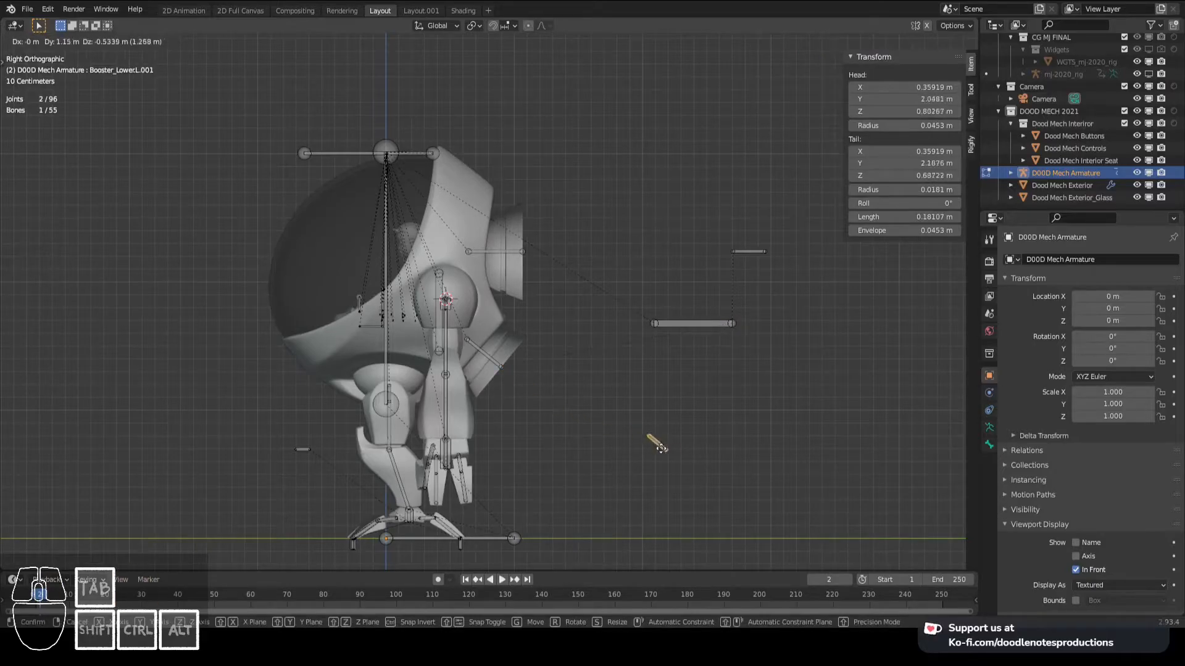
click(749, 508)
key(g)
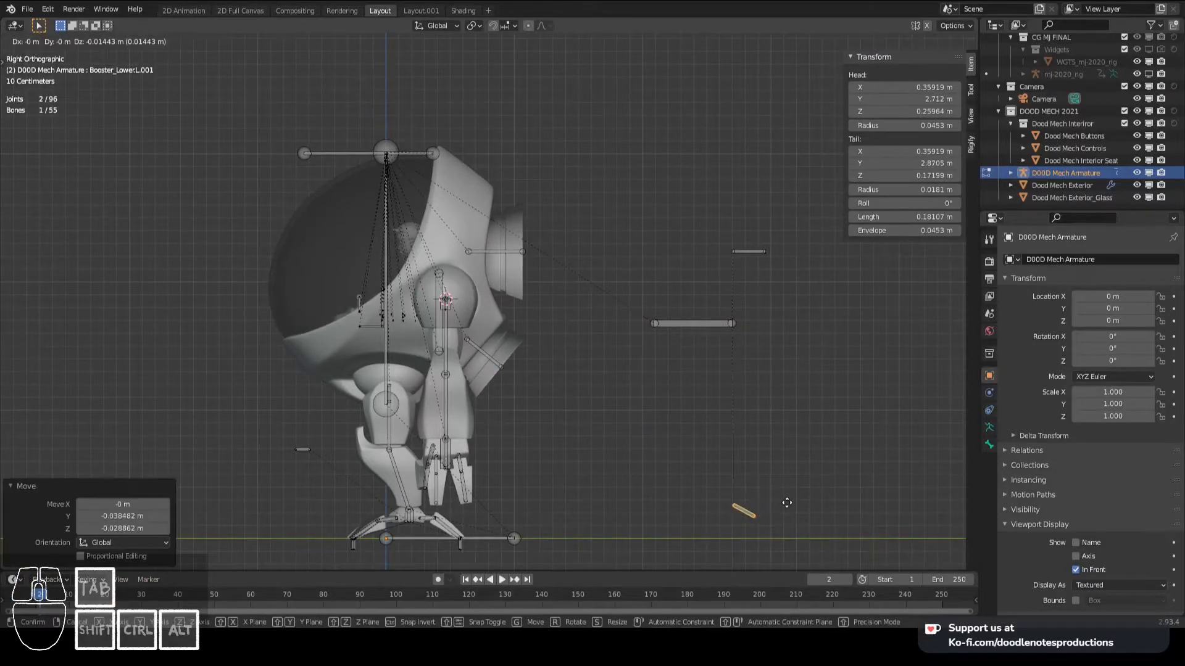
click(787, 503)
- Duplicate Booster Controls, rotate the copy about 28°, and place it just above the lower booster's small control bone
right_click(745, 263)
scroll(602, 331, down, 5)
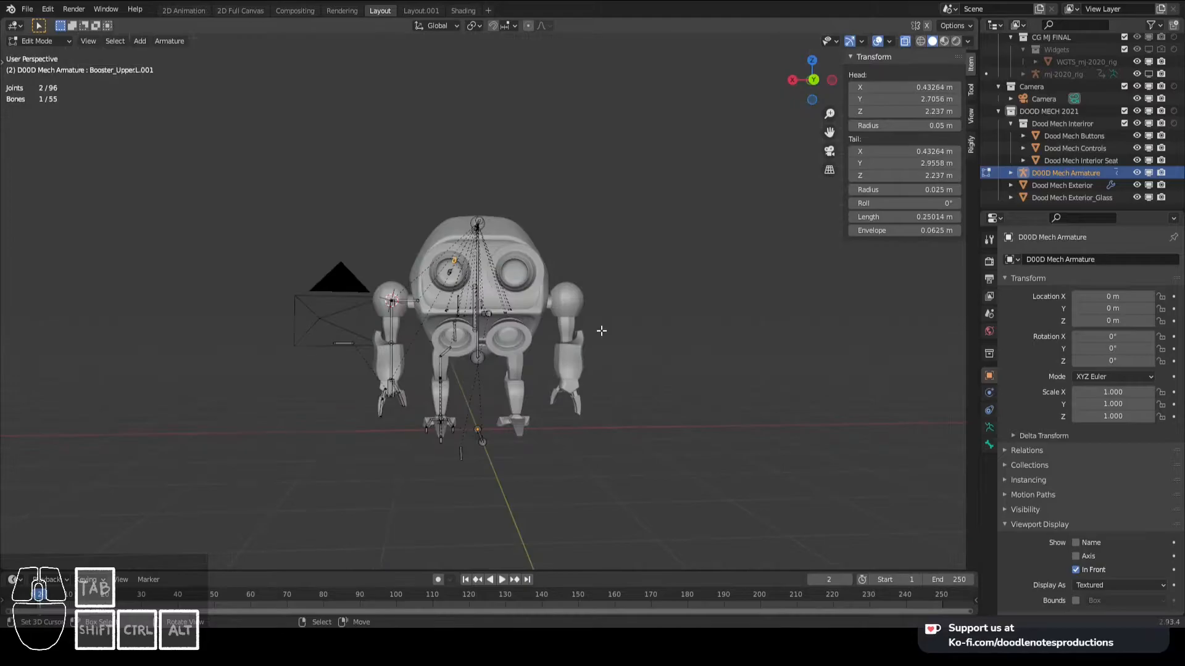
scroll(602, 331, up, 3)
right_click(609, 312)
scroll(586, 303, up, 3)
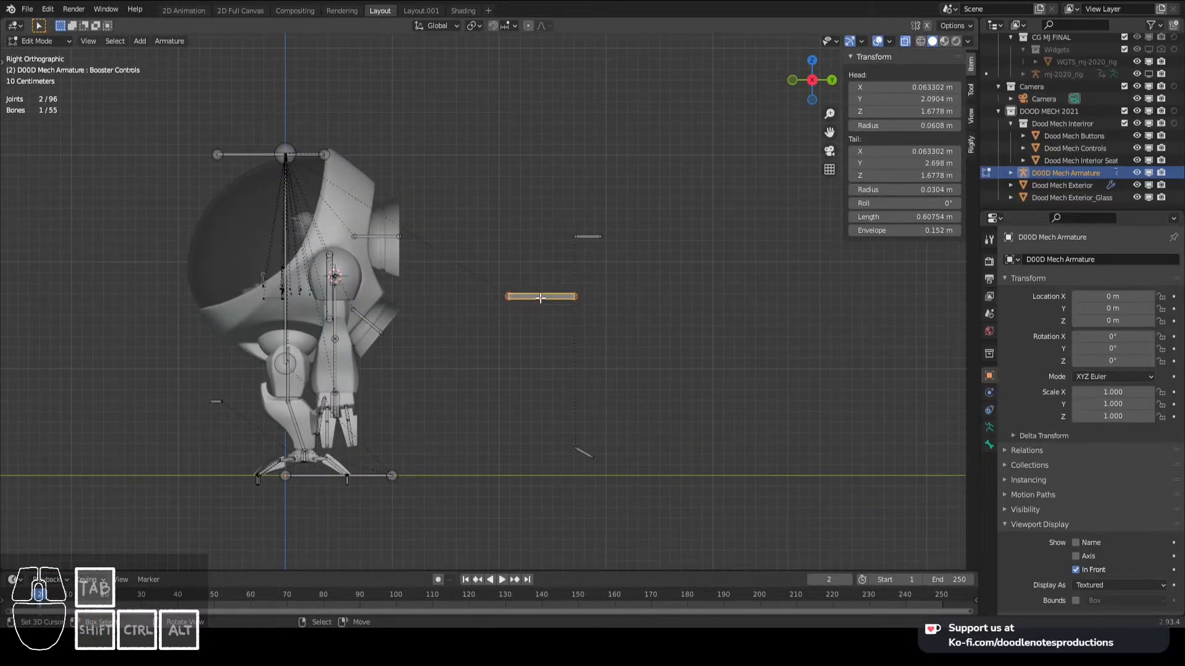
key(shift+d)
click(606, 427)
key(r)
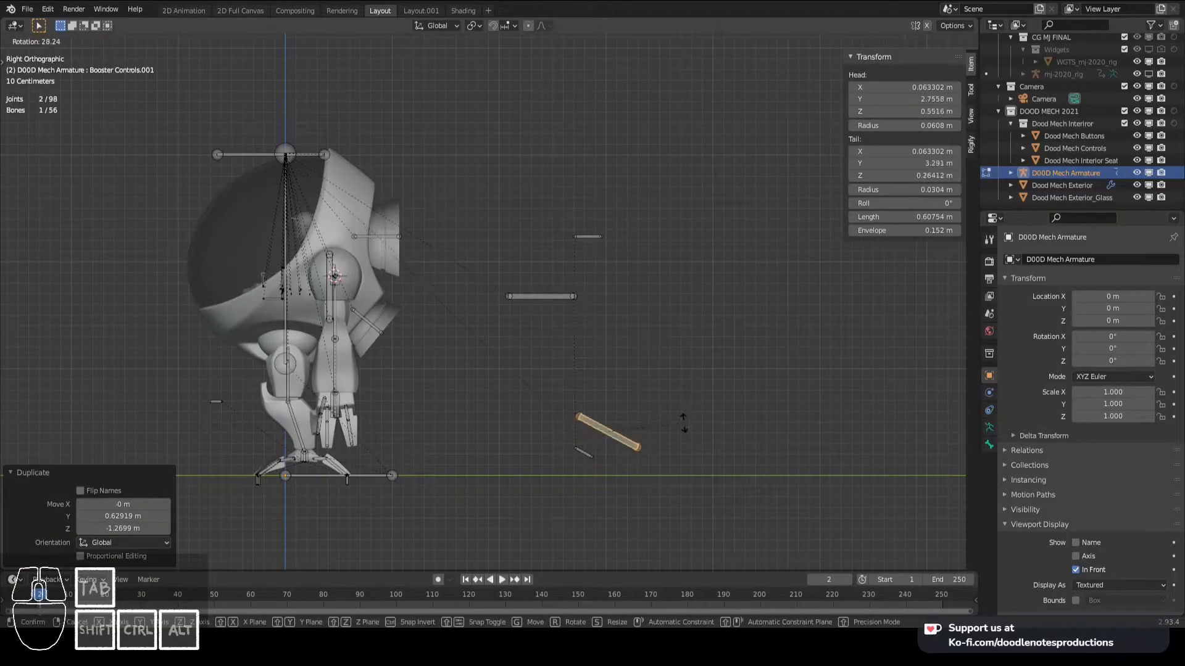
click(683, 423)
key(g)
click(681, 426)
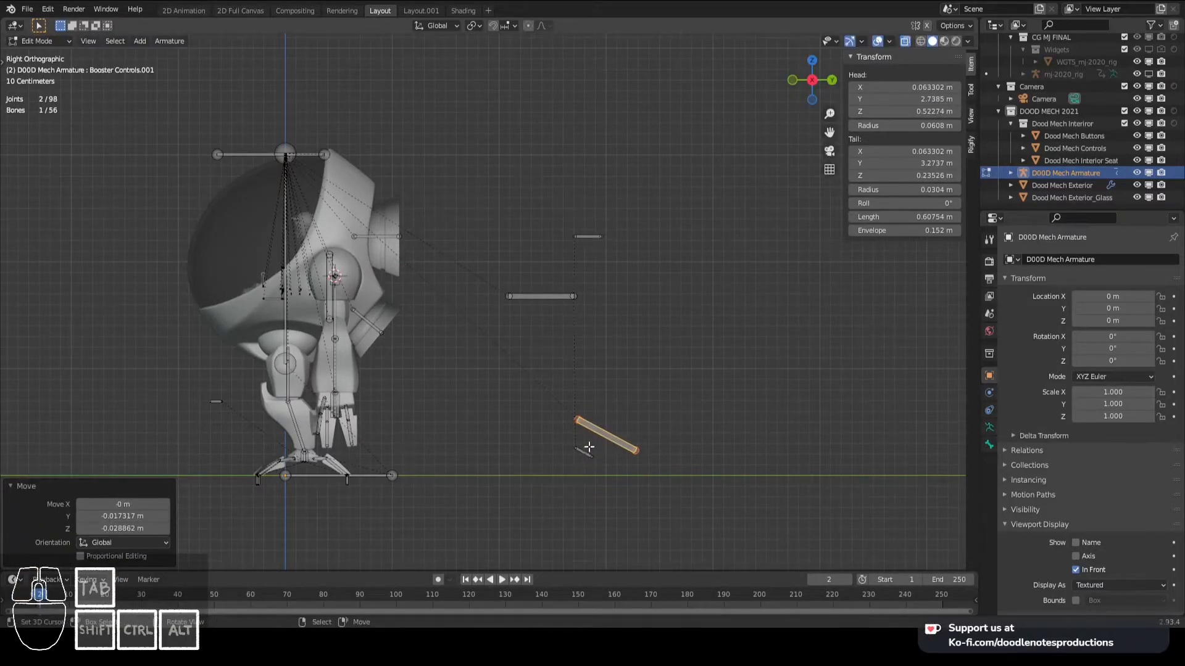
- Parent the lower booster's small control bone to the rotated copy of Booster Controls
shift+click(587, 451)
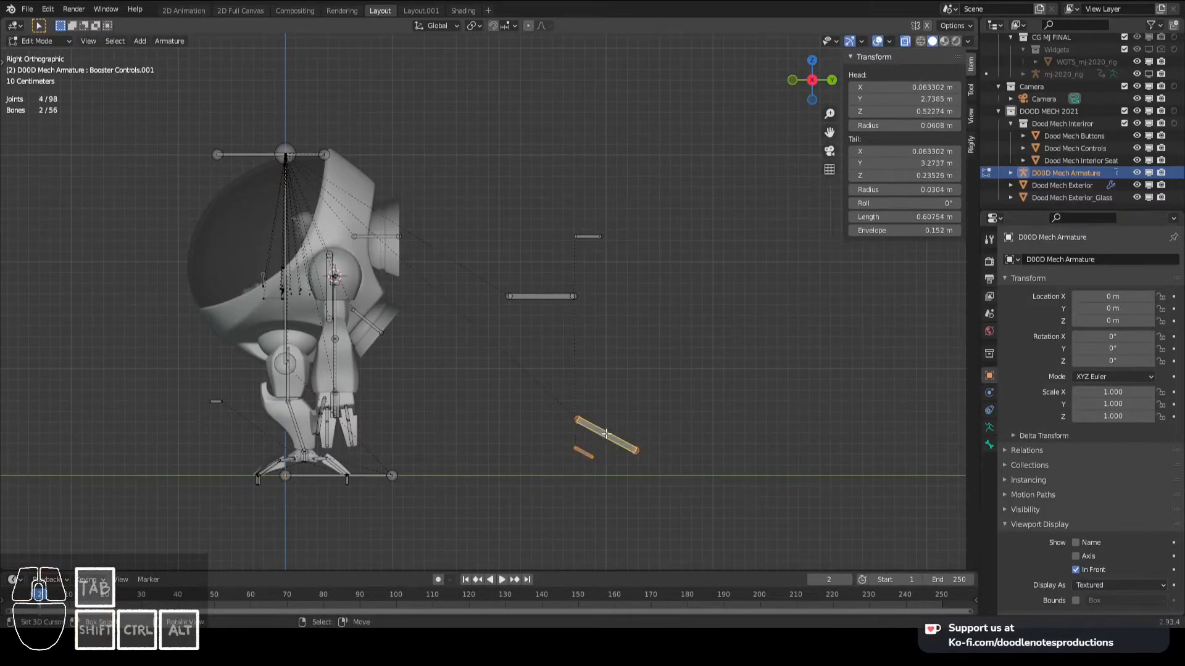
key(ctrl+p)
click(608, 436)
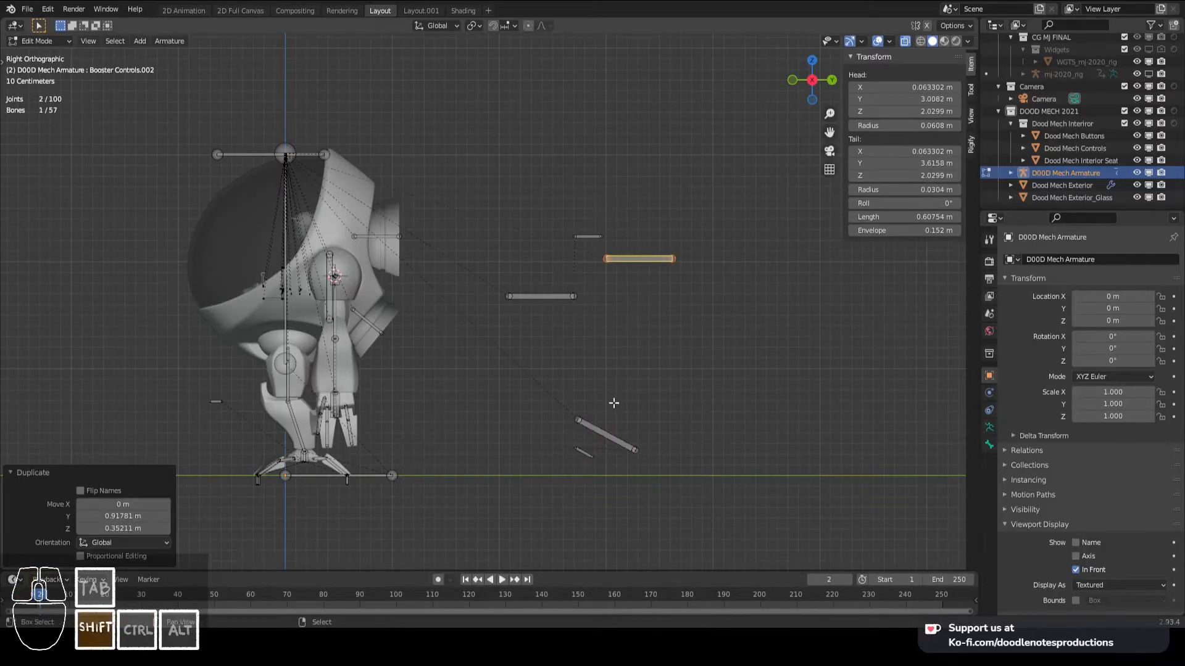
- Parent the upper copy of Booster Controls to Booster Controls, and the upper booster's small control bone to that copy, with Keep Offset
shift+click(552, 300)
key(ctrl+p)
click(552, 300)
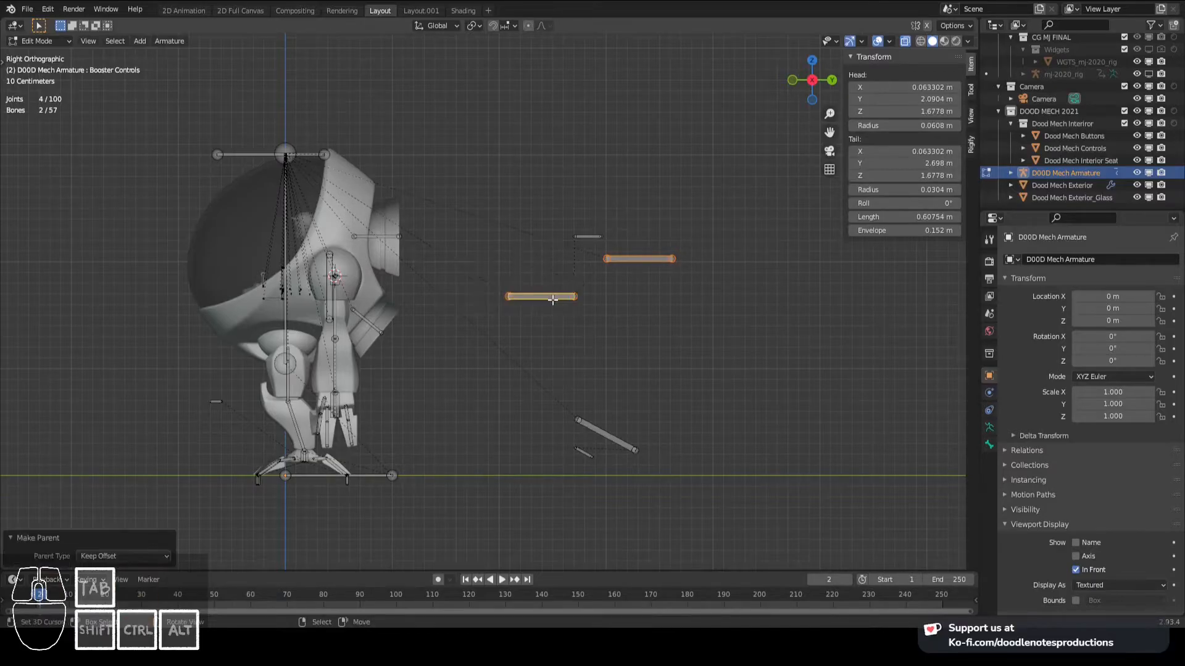
click(588, 237)
shift+click(625, 260)
key(ctrl+p)
key(Return)
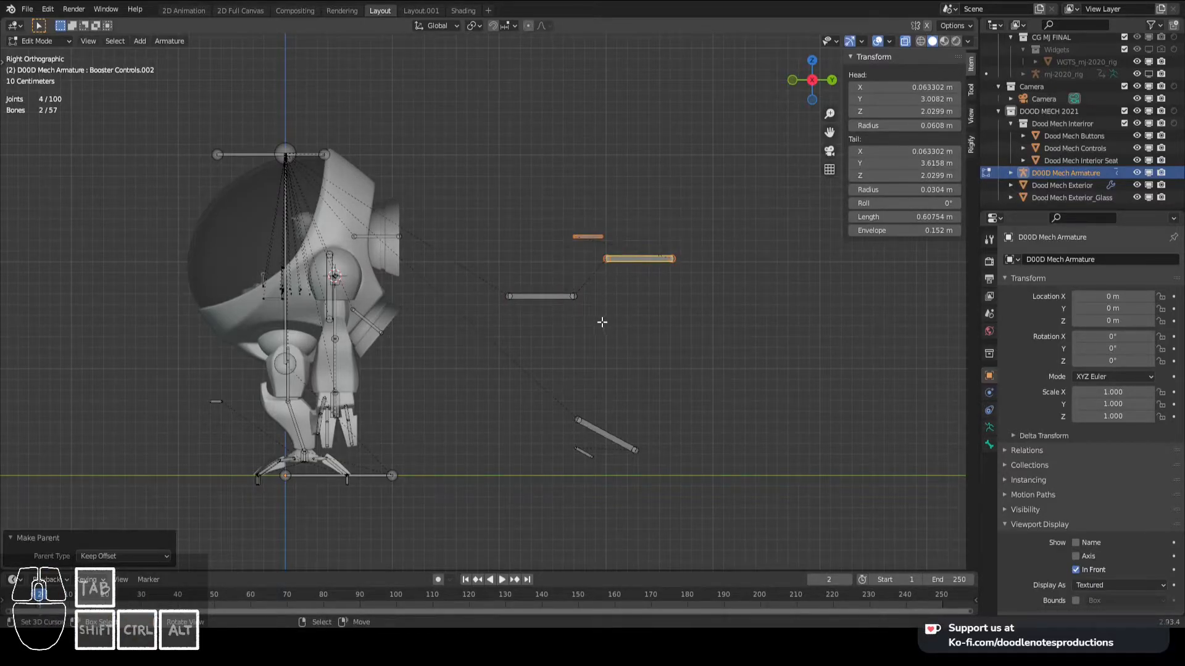
- Parent the lower, rotated copy of Booster Controls to Booster Controls with Keep Offset
right_click(564, 298)
right_click(607, 436)
shift+right_click(543, 299)
key(ctrl+p)
key(Return)
- In Pose Mode, add an Inverse Kinematics constraint to Booster_Upper.L targeting Booster_Upper.L.001, with chain length 1
key(Tab)
right_click(542, 302)
shift+right_click(358, 231)
key(shift+ctrl+c)
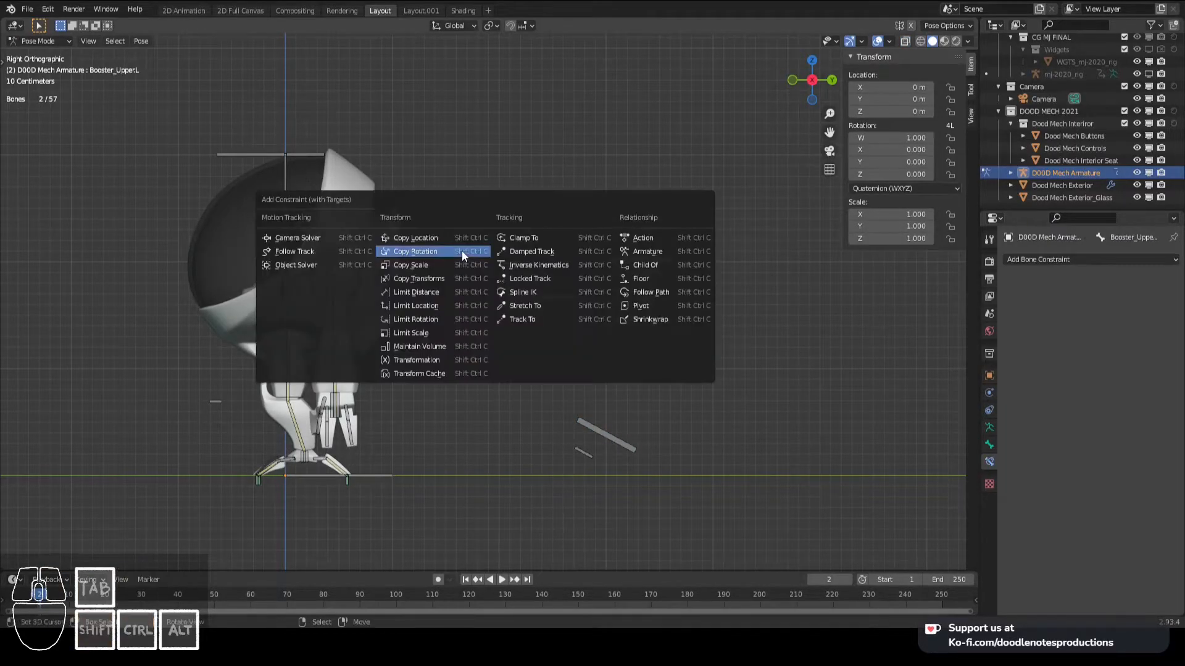
click(556, 265)
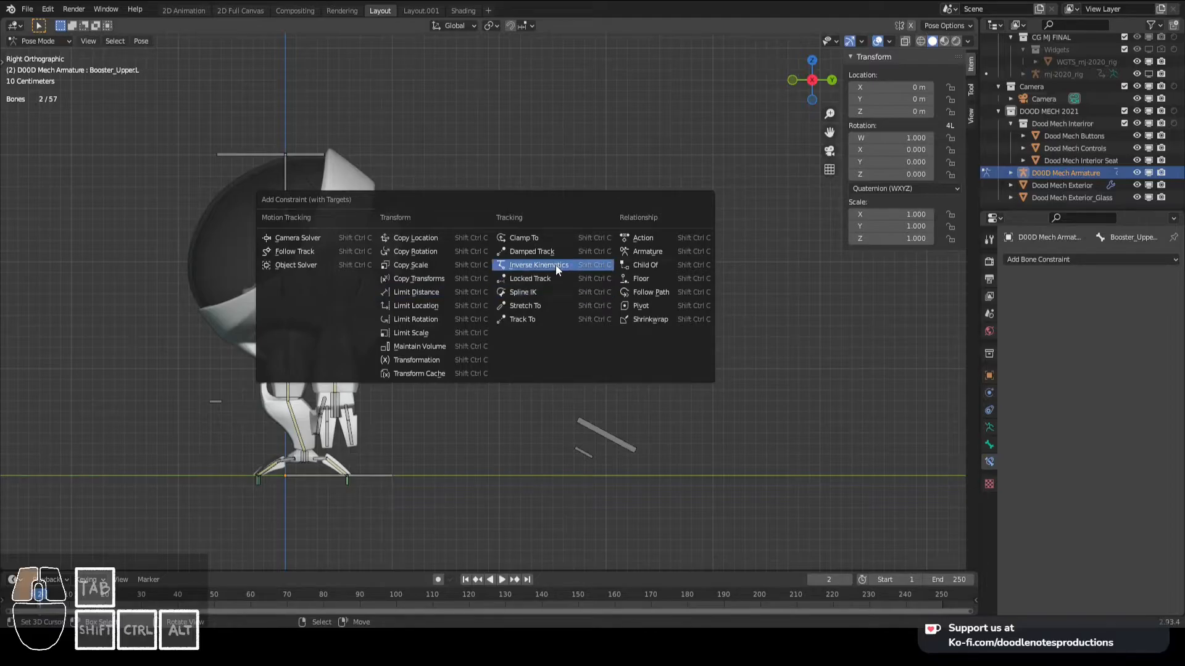
click(1160, 358)
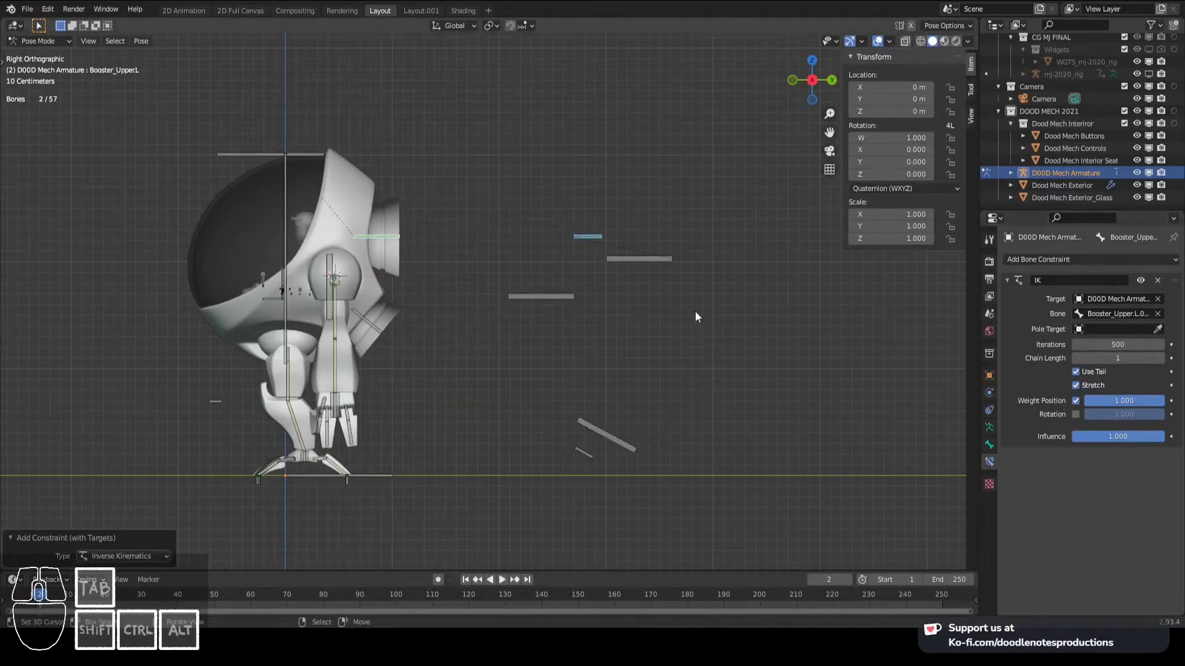
- Rename the upper booster's small control bone Booster_Upper_IK.L and save the file
right_click(642, 259)
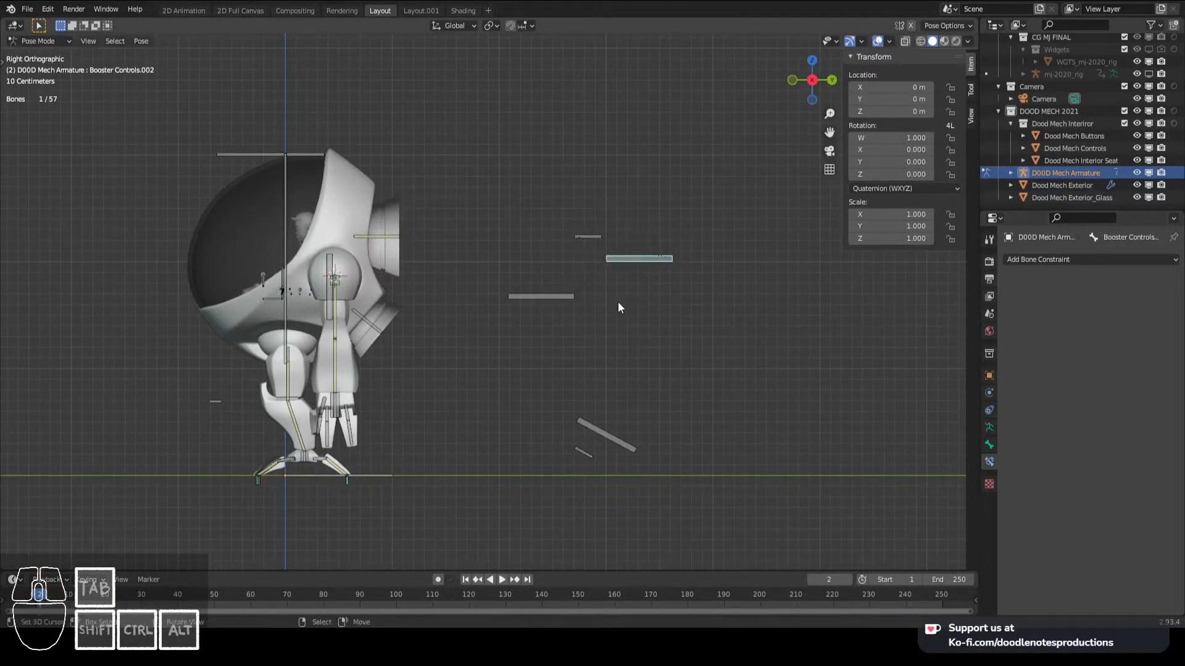
right_click(596, 237)
key(F2)
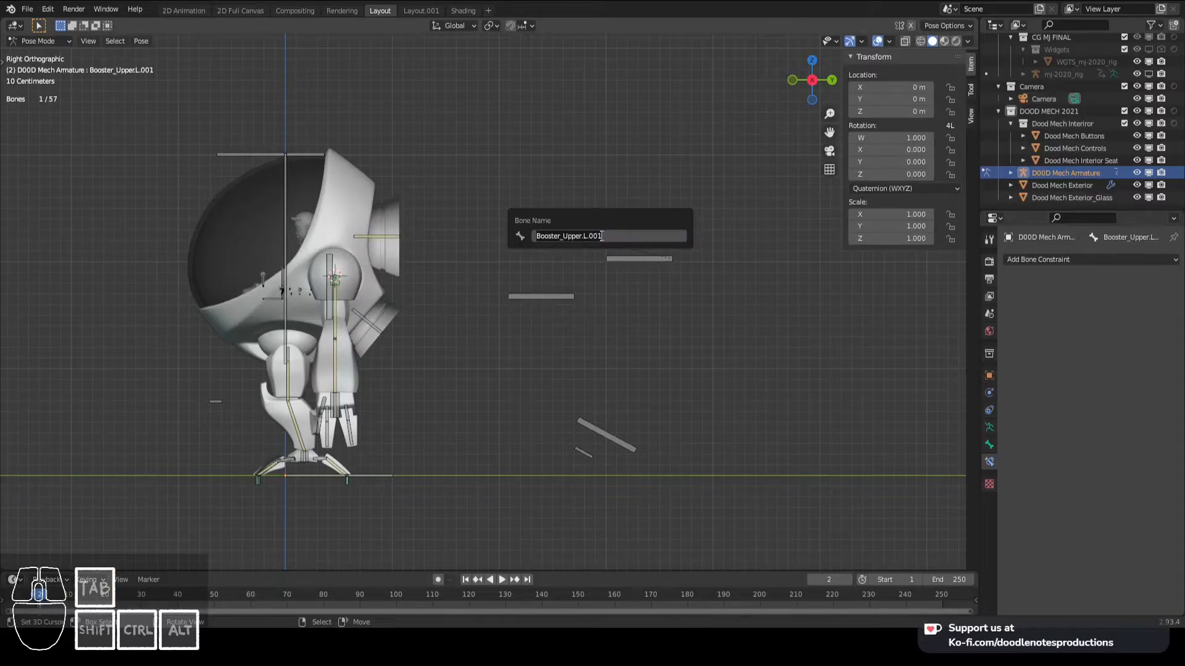
key(Left)
text(_IK)
key(Return)
key(ctrl+s)
- Rename the lower booster's small control bone Booster_Lower_IK.L and save the file
right_click(586, 454)
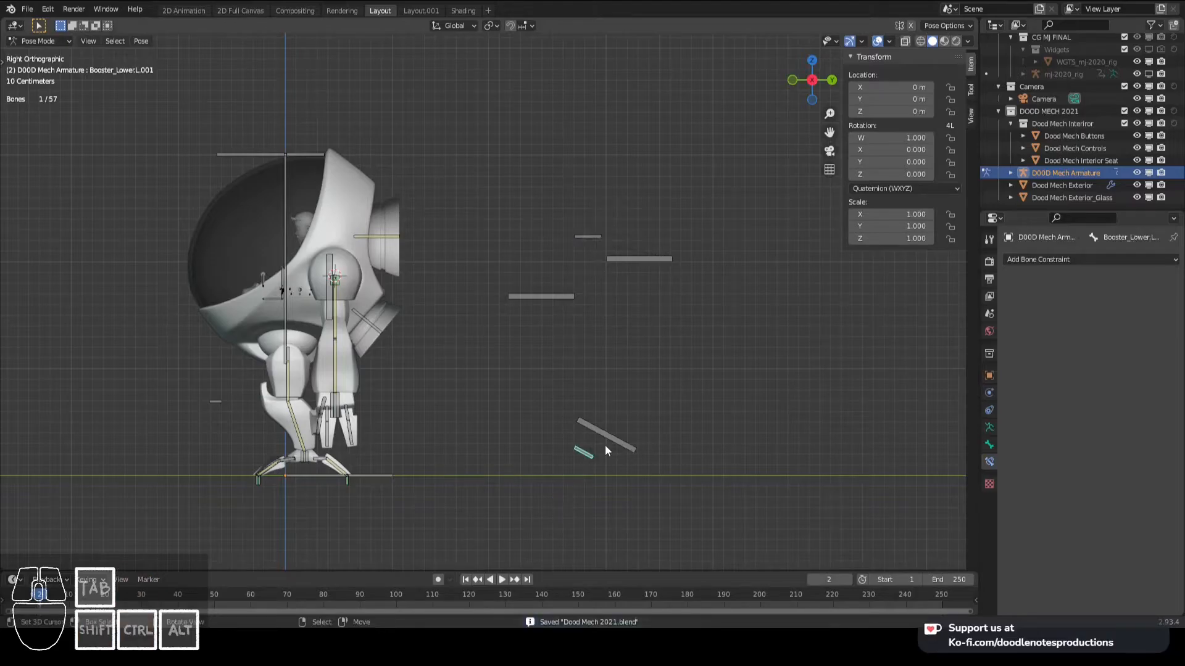
key(F2)
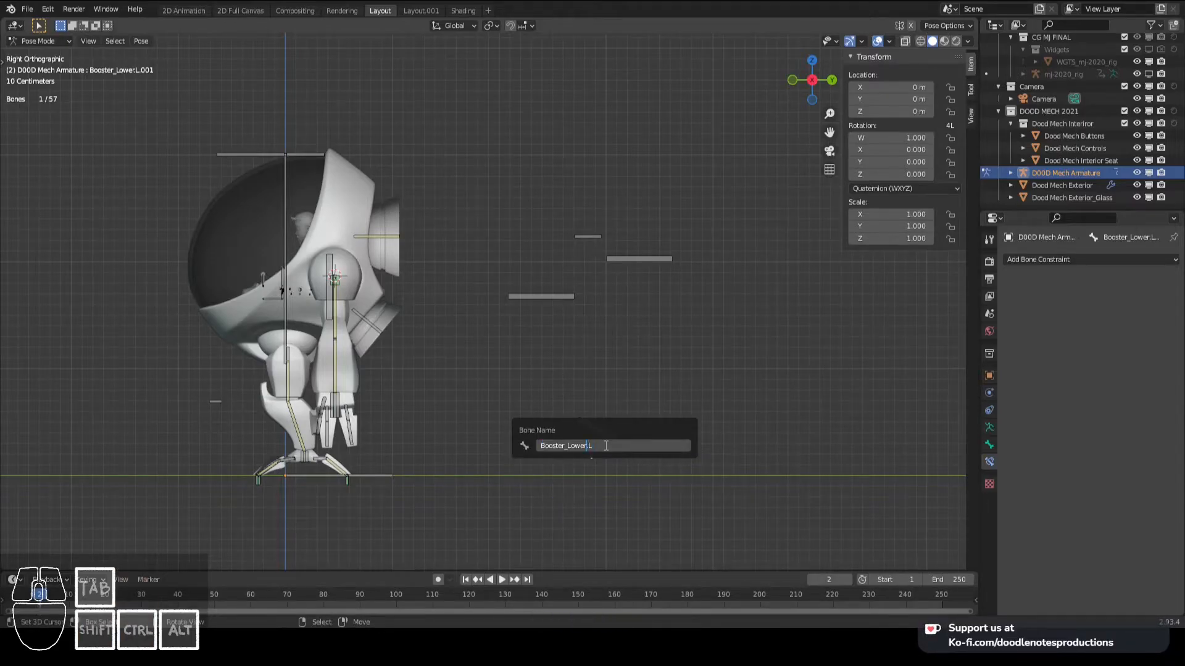
text(_IK)
key(Return)
key(ctrl+s)
- Rename the rotated copy of Booster Controls to Booster_Bottom_Control, copying the new name for reuse
right_click(597, 437)
key(F2)
text(Booster_Bo)
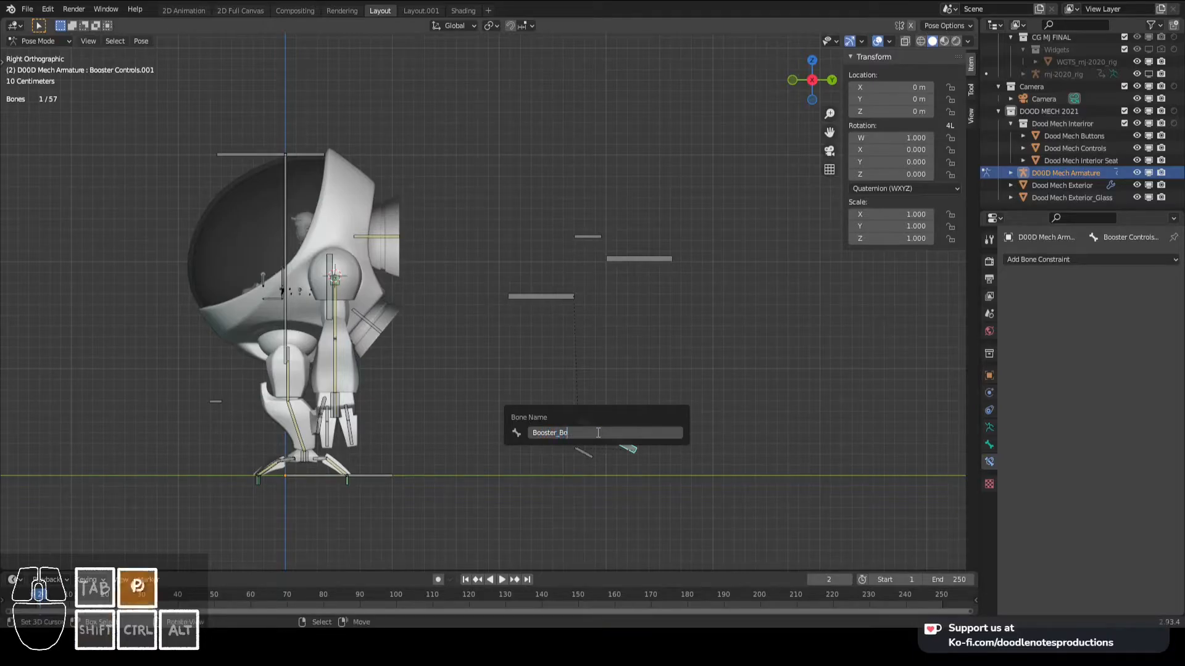
text(ttom_Control)
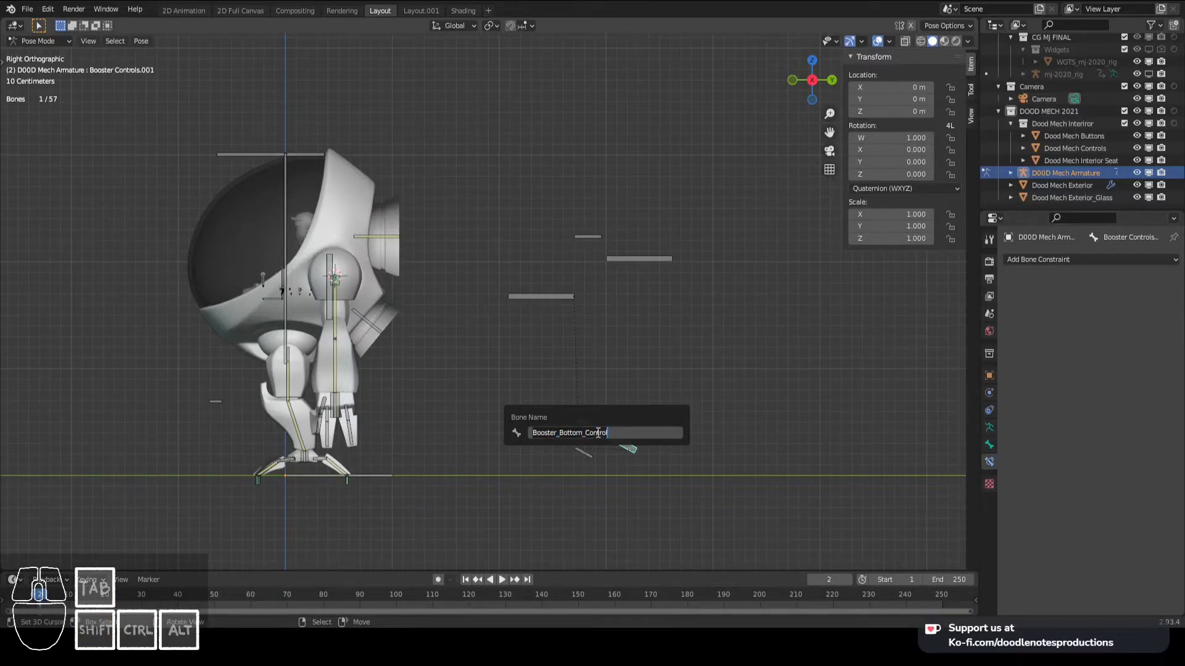
key(ctrl+c)
key(Return)
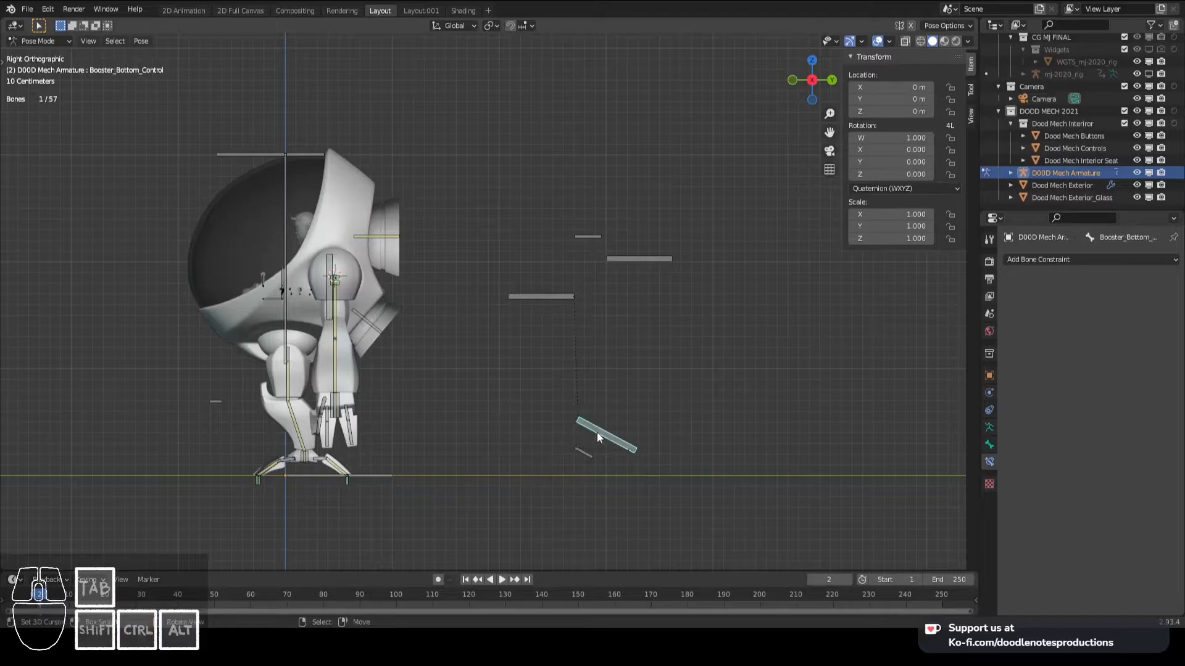
- Rename the upper copy of Booster Controls to Booster_Upper_Control and save the file
click(622, 257)
key(F2)
key(ctrl+v)
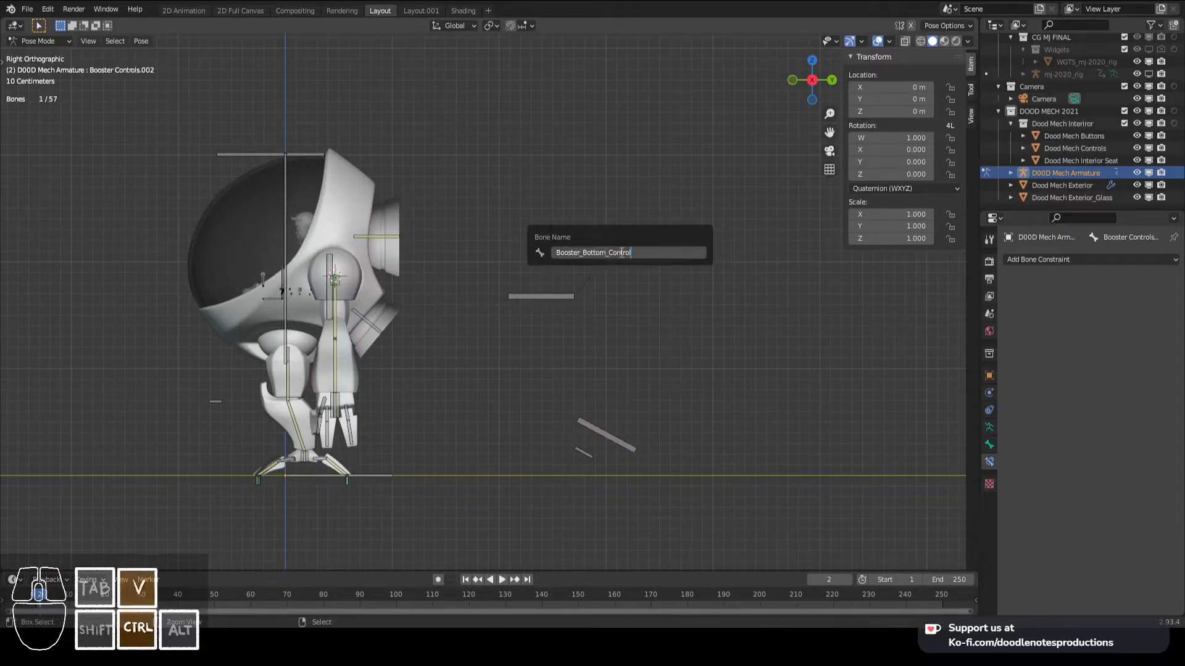
key(BackSpace)
key(BackSpace)
key(BackSpace)
key(BackSpace)
key(BackSpace)
key(BackSpace)
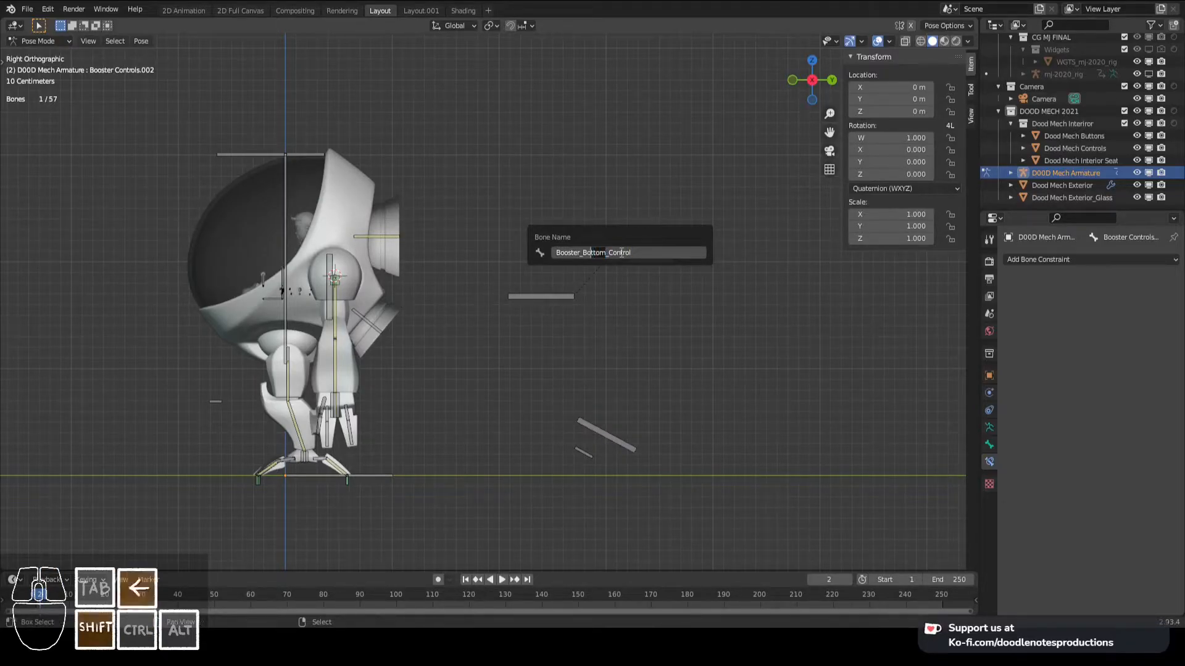
text(Upp)
text(er)
key(Return)
middle_drag(622, 252, 556, 336)
key(ctrl+s)
- Test the booster control bones with temporary moves, cancelling each move, and check how the boosters respond
middle_drag(472, 350, 473, 337)
key(g)
right_click(532, 324)
click(501, 406)
key(g)
right_click(486, 401)
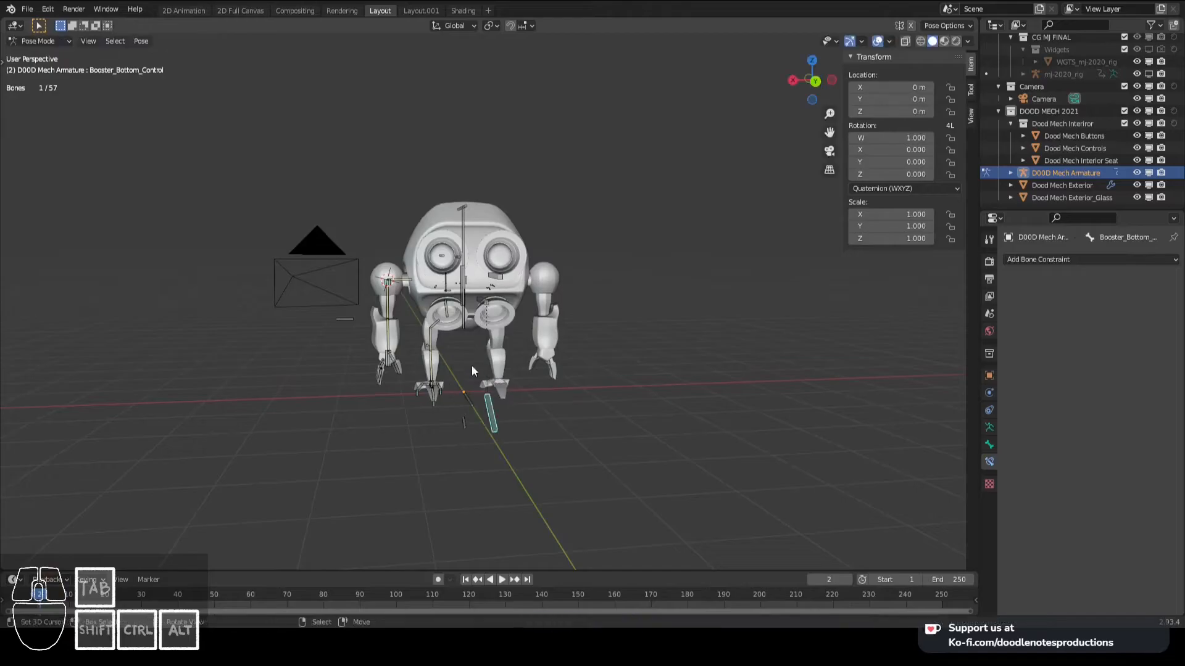
click(461, 424)
middle_drag(459, 420, 487, 286)
key(g)
right_click(471, 298)
right_click(484, 417)
key(g)
right_click(489, 367)
middle_drag(485, 362, 543, 336)
right_click(549, 405)
key(KP_3)
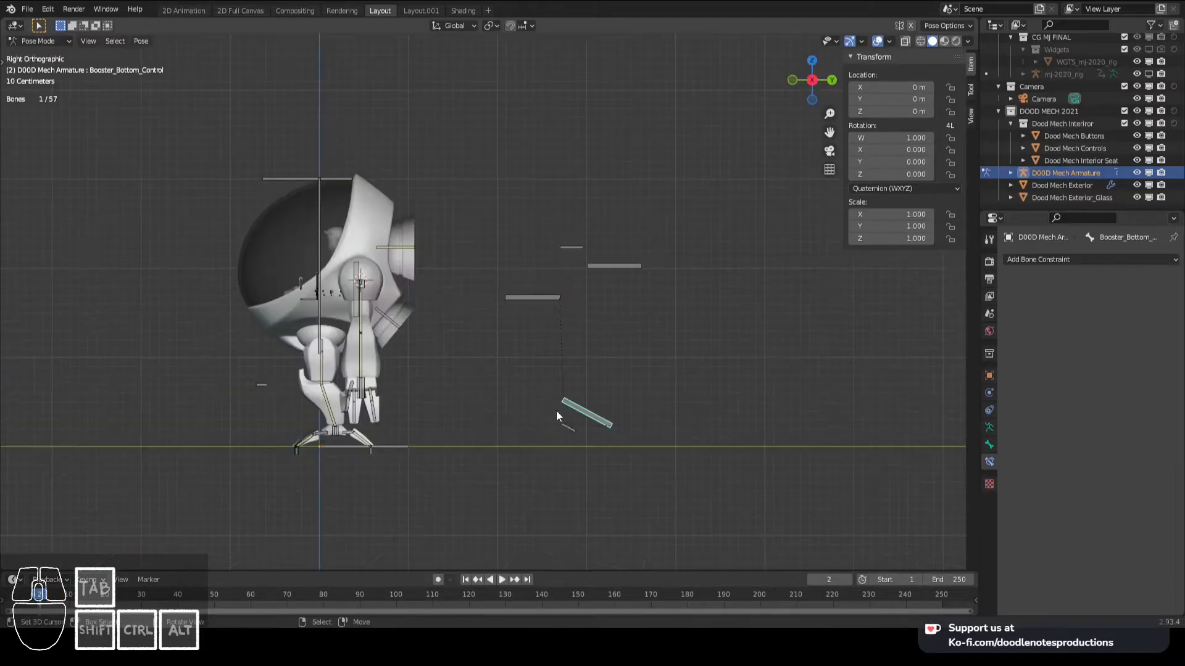
- Add an Inverse Kinematics constraint to Booster_Lower.L targeting Booster_Lower_IK.L
shift+right_click(381, 320)
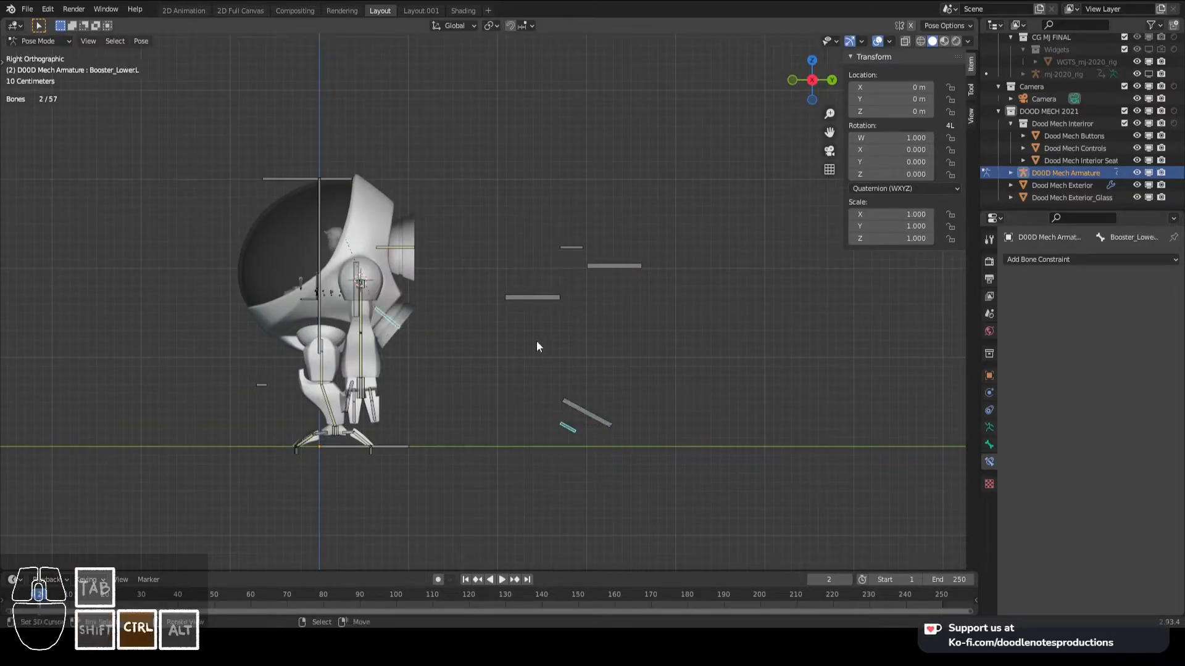
key(shift+ctrl+c)
click(533, 342)
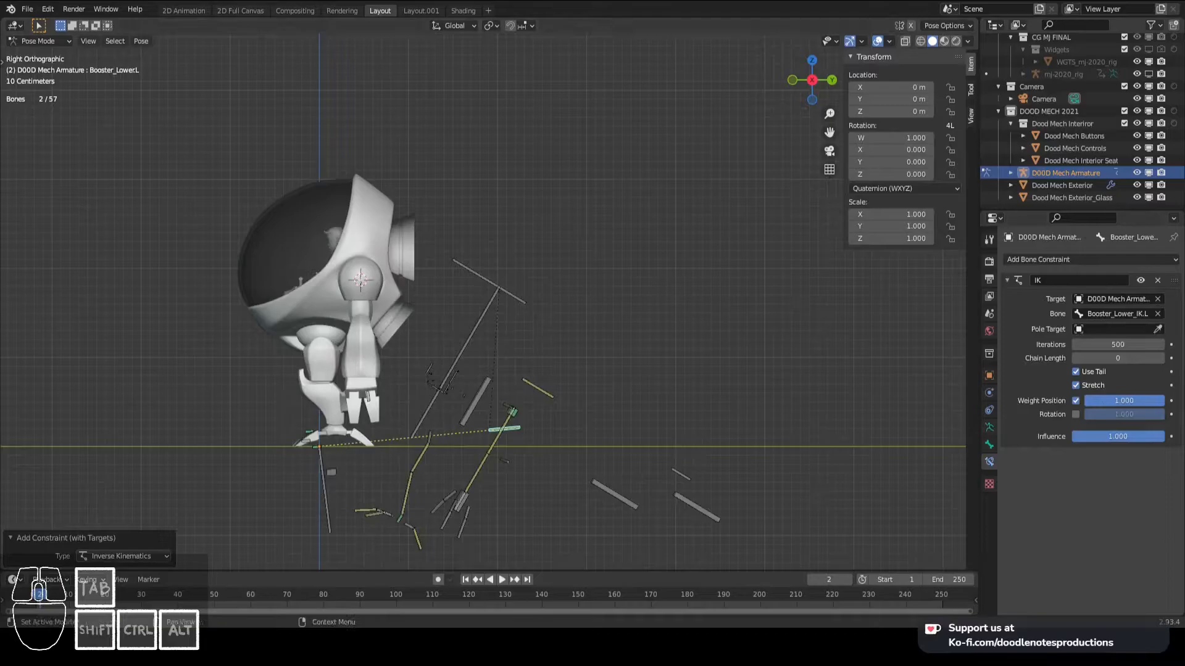
- Test-move the Booster Controls bone, cancelling each move, to check how both boosters follow it
right_click(537, 295)
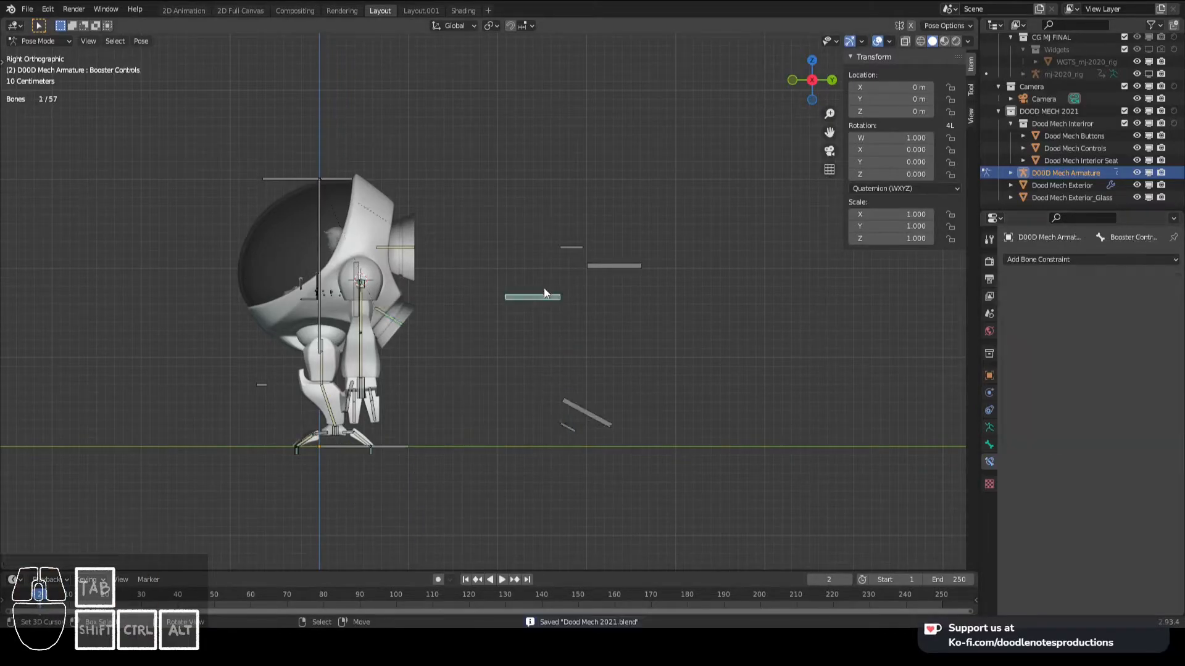
key(g)
right_click(534, 313)
key(g)
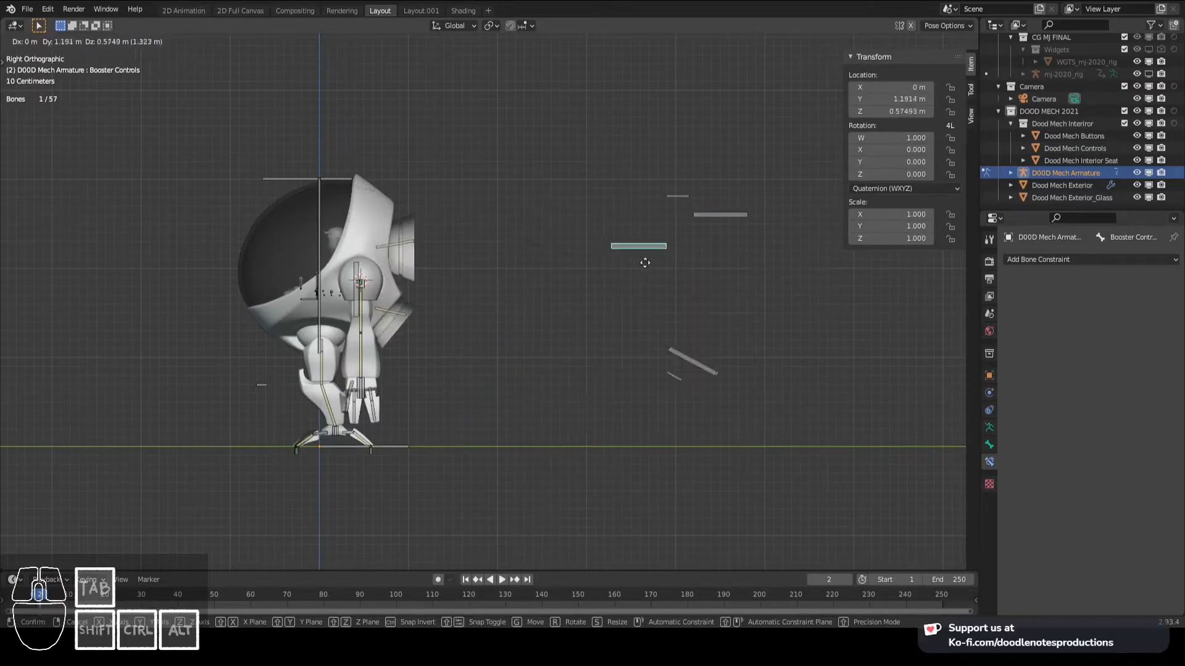
right_click(564, 331)
key(g)
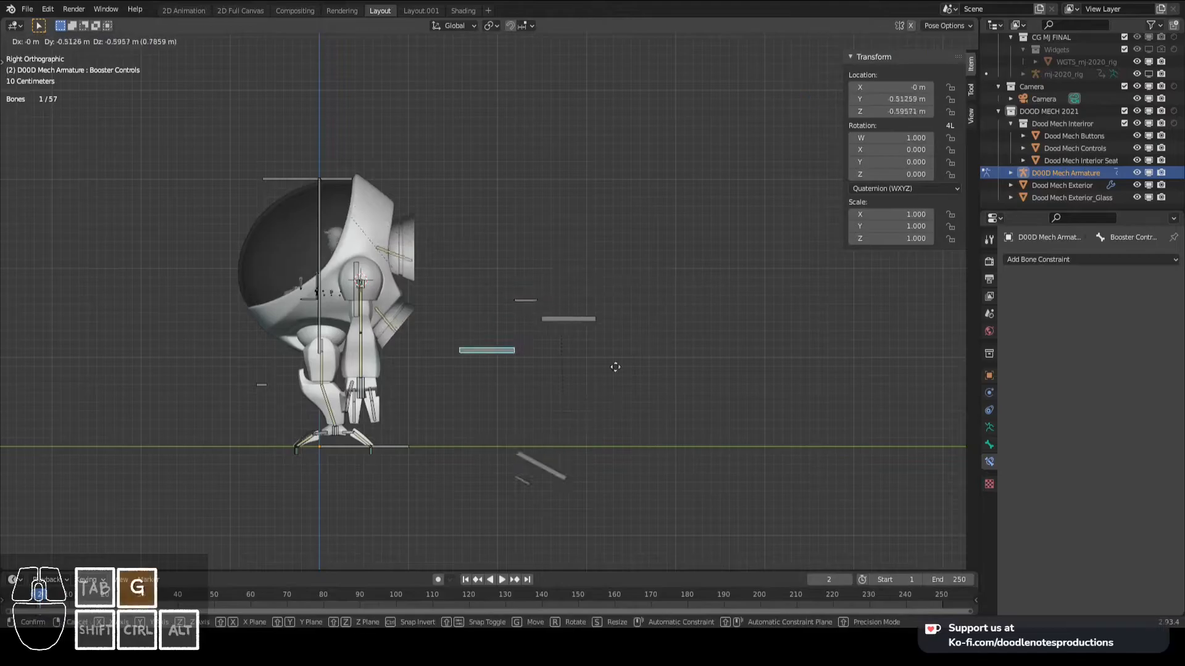
right_click(683, 341)
- Test-move Booster_Bottom_Control and Booster_Upper_Control, cancelling each move, and check each booster's reaction from several angles
right_click(590, 416)
key(g)
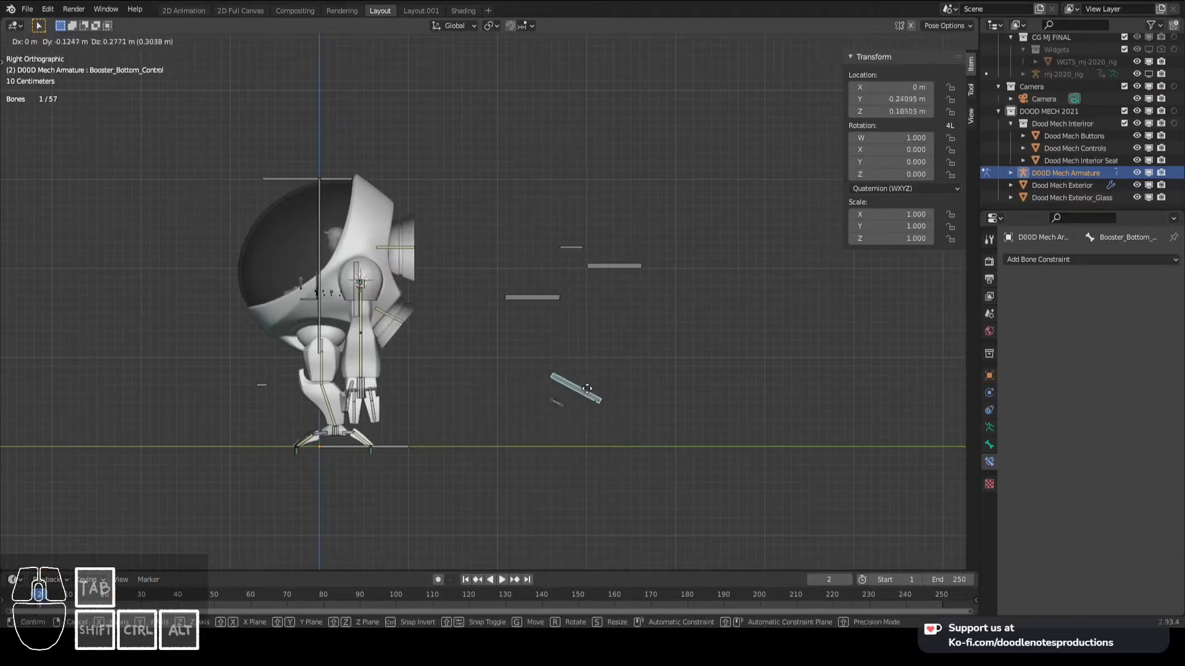
right_click(578, 395)
right_click(641, 261)
key(g)
right_click(621, 153)
key(g)
right_click(615, 268)
key(g)
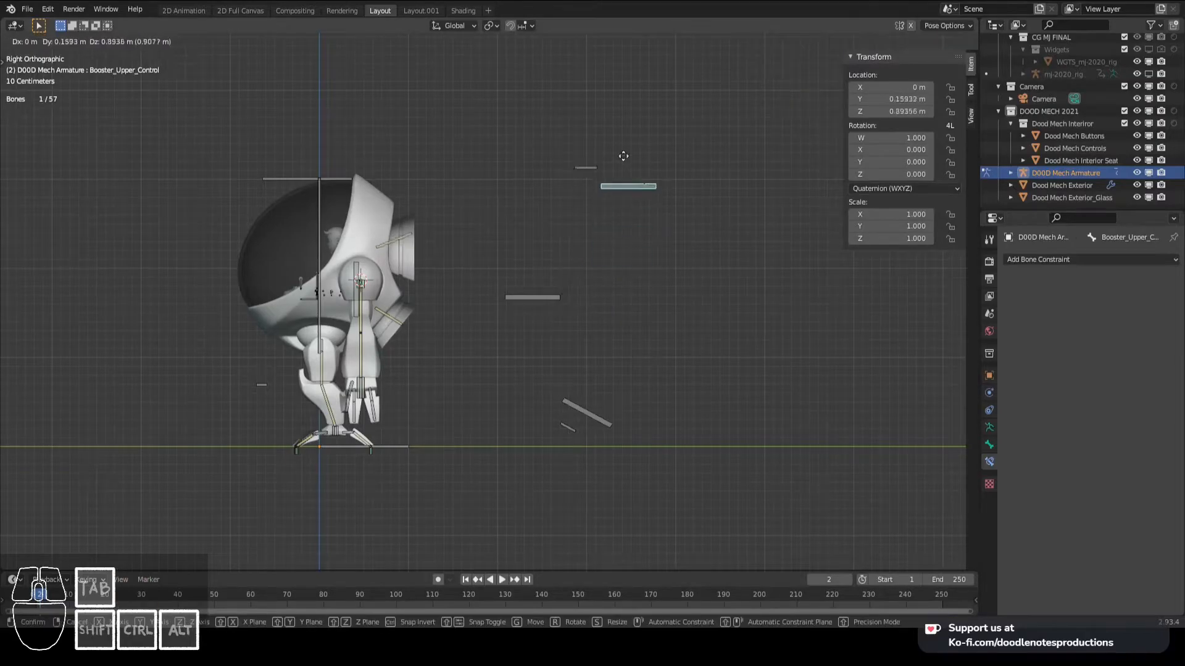
right_click(601, 228)
right_click(573, 407)
key(g)
right_click(594, 387)
right_click(529, 305)
key(g)
right_click(528, 276)
middle_drag(523, 272, 497, 305)
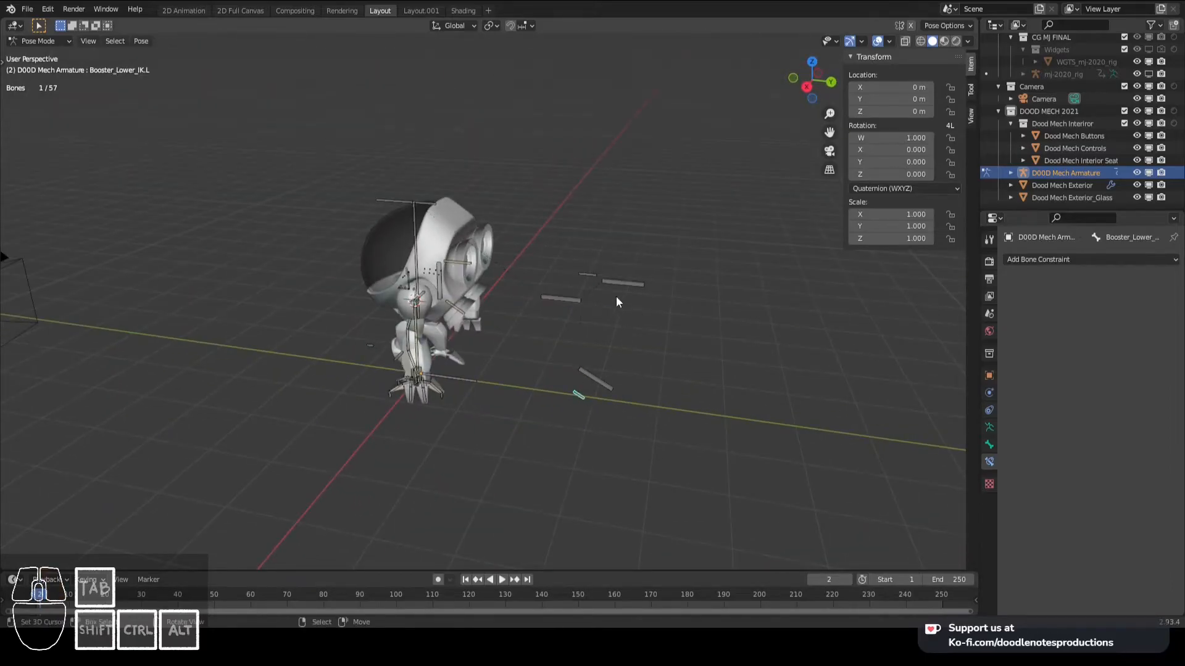
middle_drag(586, 273, 535, 235)
right_click(592, 402)
click(590, 386)
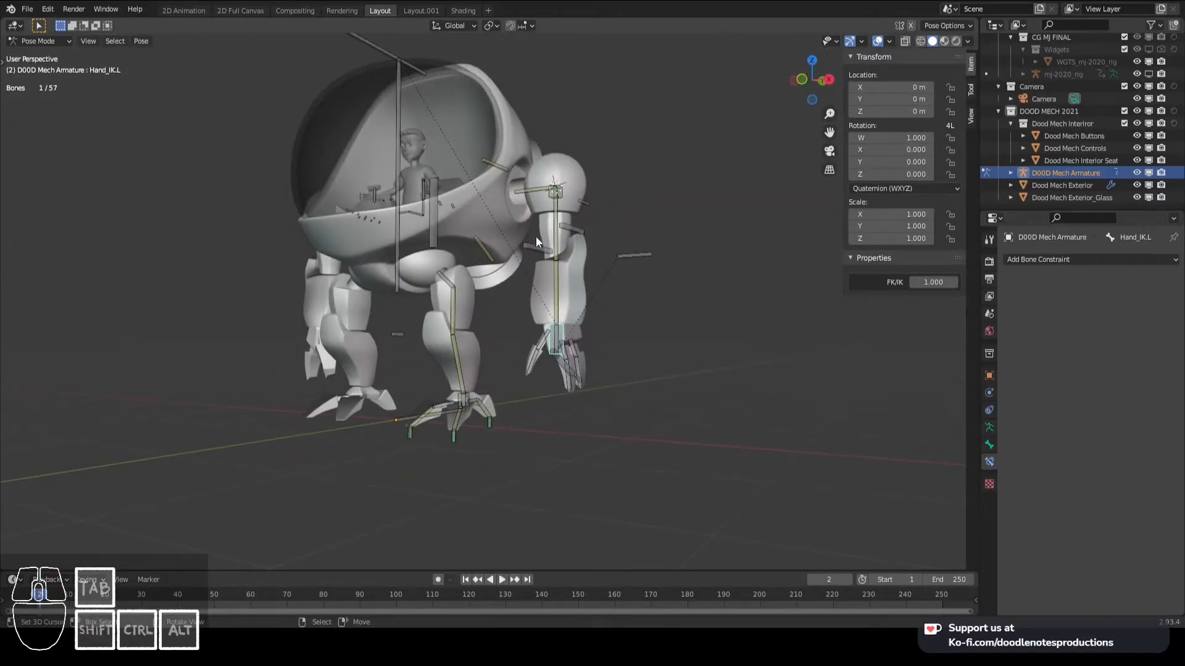
- Examine the left control lever bones inside the cockpit and test-rotate the handle bone Controls.L.004
right_click(523, 183)
middle_drag(439, 183, 497, 271)
scroll(497, 270, up, 2)
right_click(538, 282)
scroll(528, 285, up, 3)
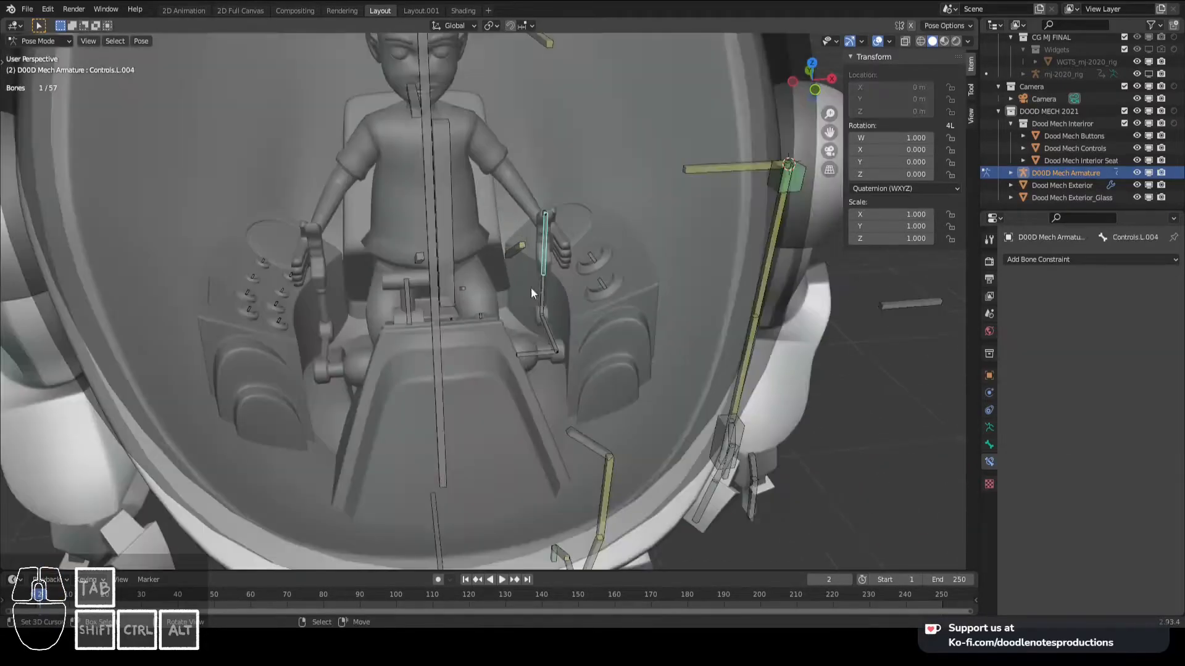
key(KP_3)
scroll(539, 295, up, 1)
shift+middle_drag(200, 163, 432, 289)
middle_drag(432, 289, 498, 294)
scroll(480, 311, up, 2)
key(r)
right_click(493, 319)
scroll(503, 286, down, 3)
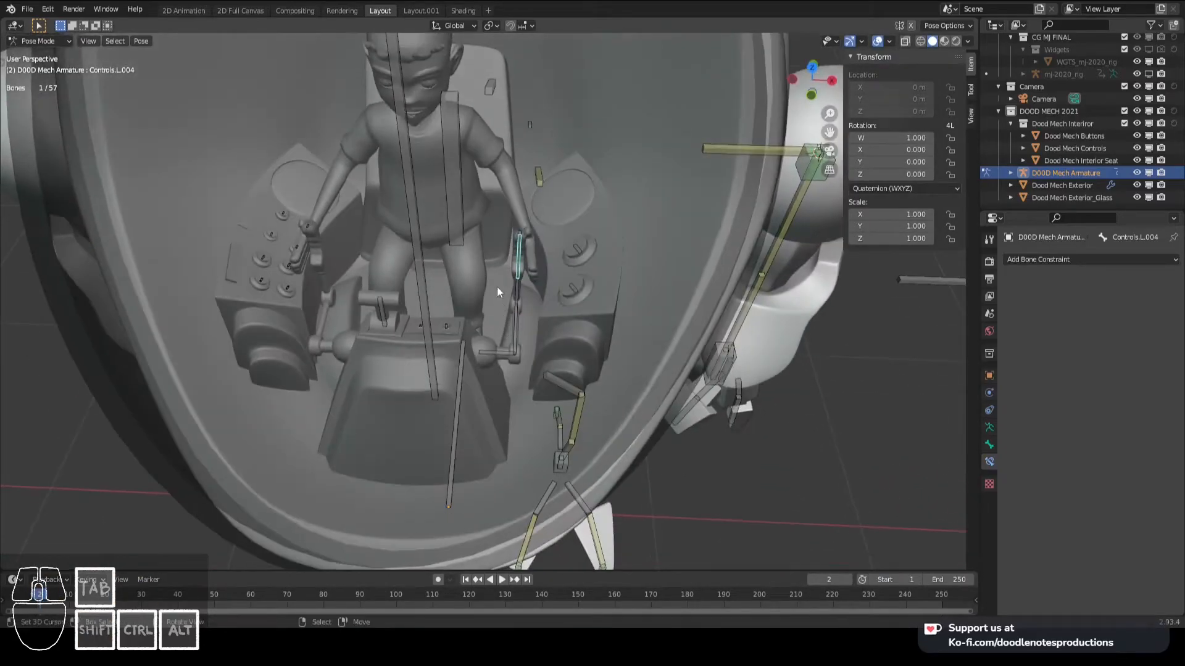
- Parent the left control handle bone Controls.L.004 to the mech's long central bone and save the file
key(Tab)
shift+click(414, 222)
key(ctrl+p)
click(412, 219)
key(Tab)
middle_drag(574, 252, 559, 312)
click(528, 285)
scroll(528, 289, up, 4)
key(ctrl+s)
- Extrude a bone about 0.042 m straight down from the joint at the base of the left control lever's upright
key(Tab)
click(458, 332)
key(r)
key(z)
right_click(569, 314)
key(e)
key(z)
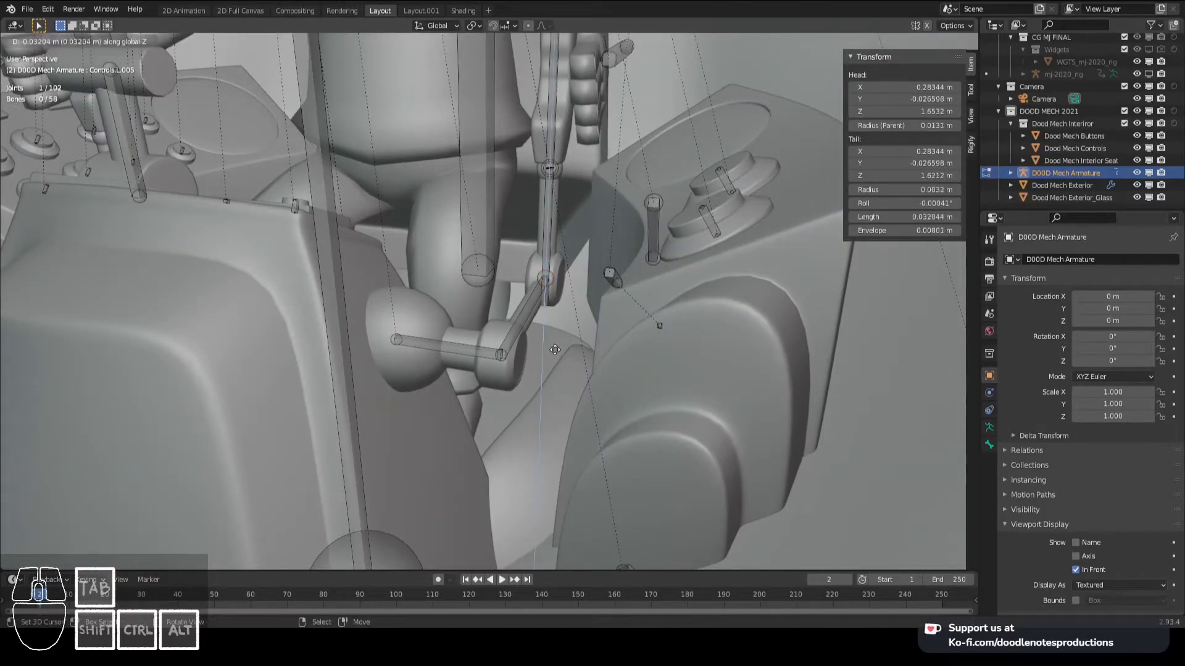
click(552, 320)
- Parent the small extruded lever bone to the handle bone Controls.L.004 with Keep Offset
click(549, 297)
middle_drag(550, 298, 541, 250)
shift+click(541, 245)
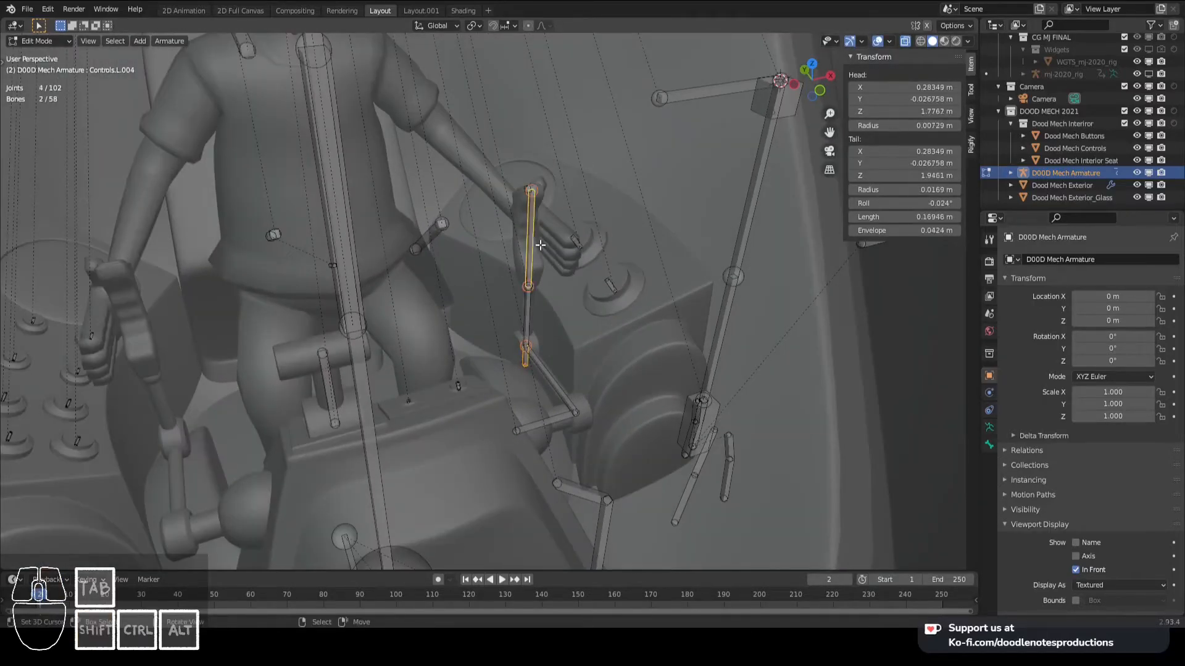
key(ctrl+p)
click(540, 244)
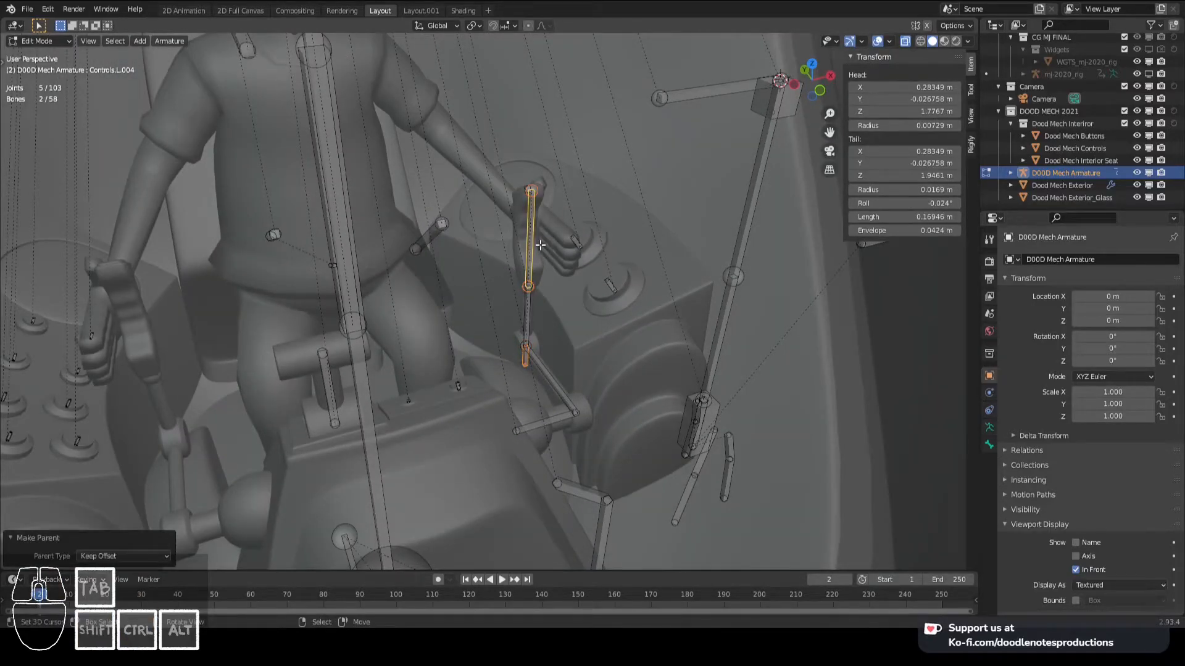
- Rename the small extruded lever bone Controls_IK.L
click(526, 353)
key(F2)
key(BackSpace)
key(BackSpace)
key(BackSpace)
key(BackSpace)
key(BackSpace)
text(_IK.L)
key(Return)
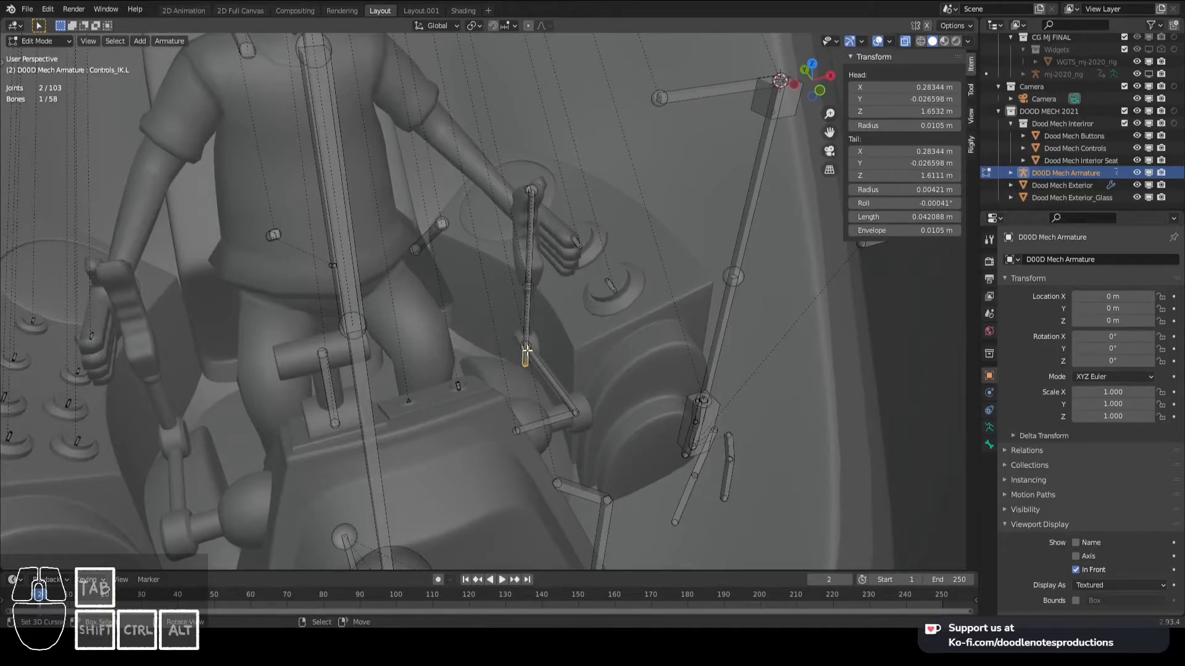
- Rename the left control handle bone Handle.L and save the file
click(530, 241)
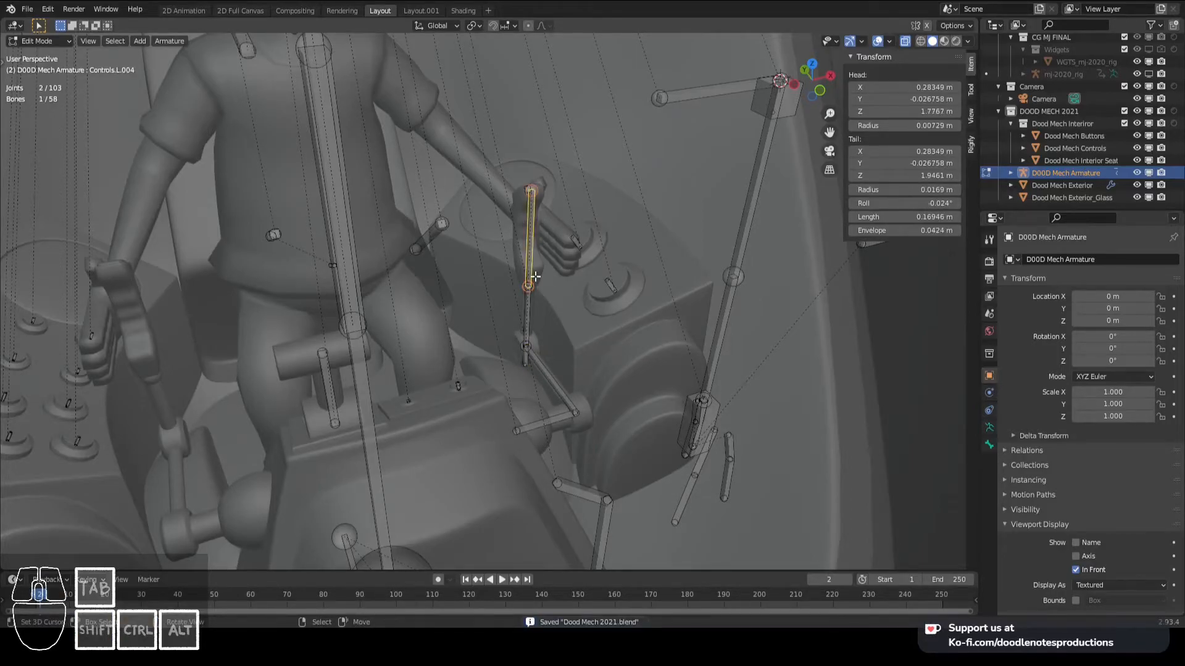
key(F2)
text(Handle.OL)
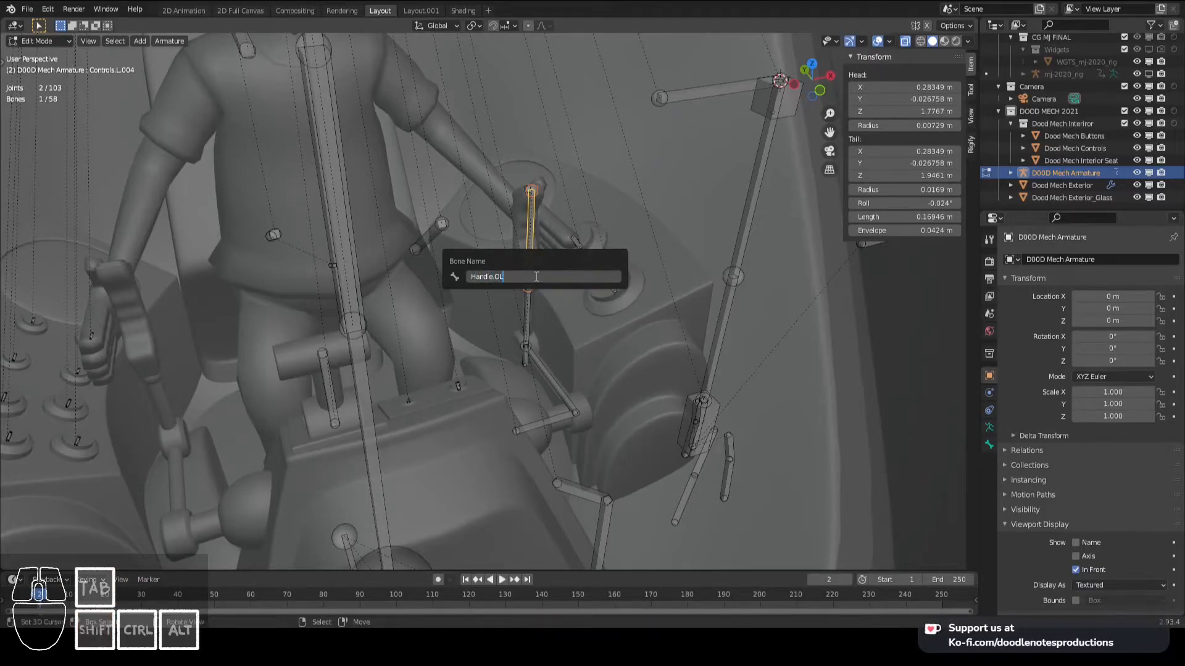
key(BackSpace)
text(L)
key(Return)
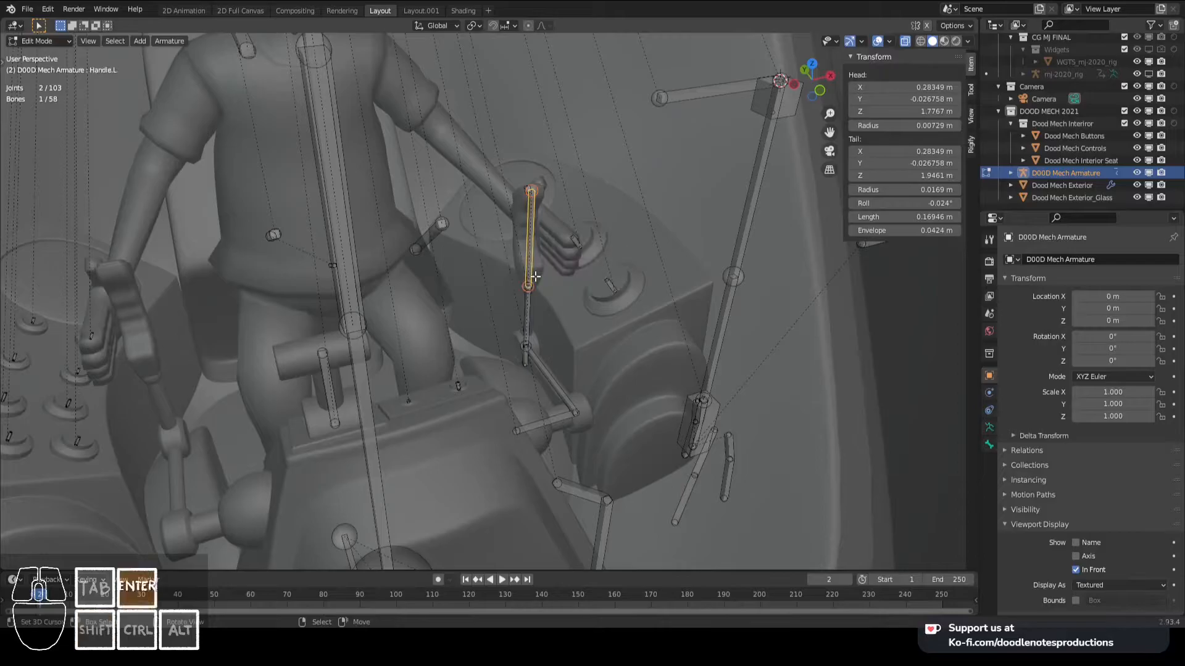
key(ctrl+z)
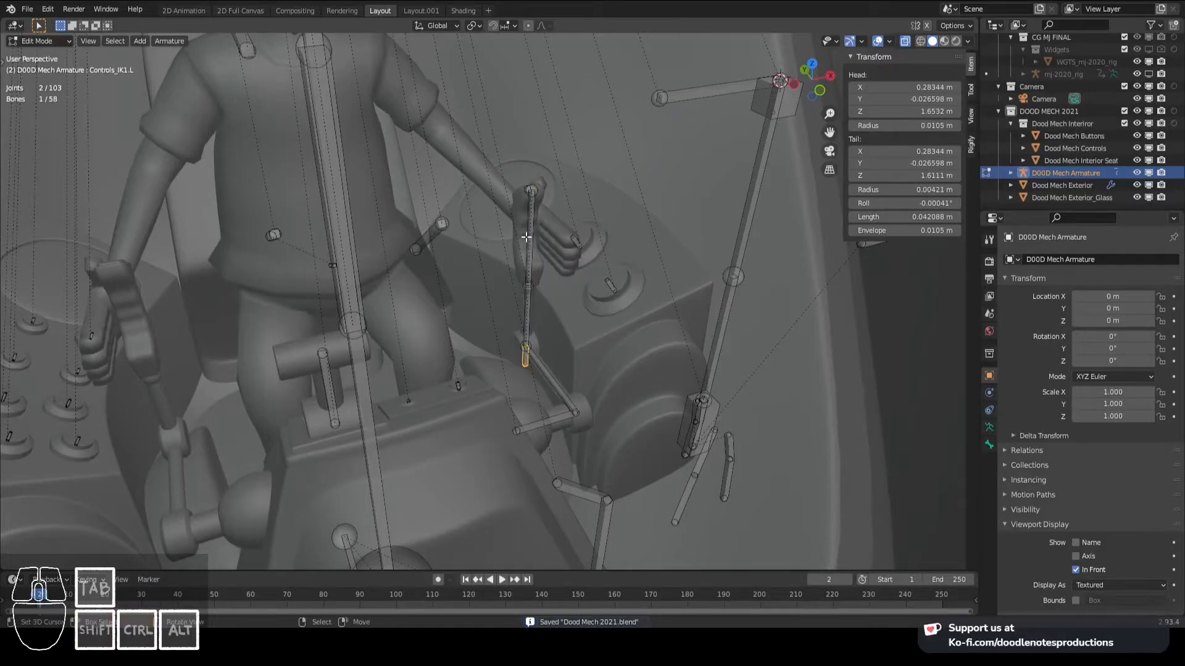
- Add an IK constraint to the lever bone Controls.L.003 below the handle, targeting Handle.L, with a chain length of 2
key(ctrl+shift+z)
key(ctrl+s)
key(ctrl+Tab)
click(537, 311)
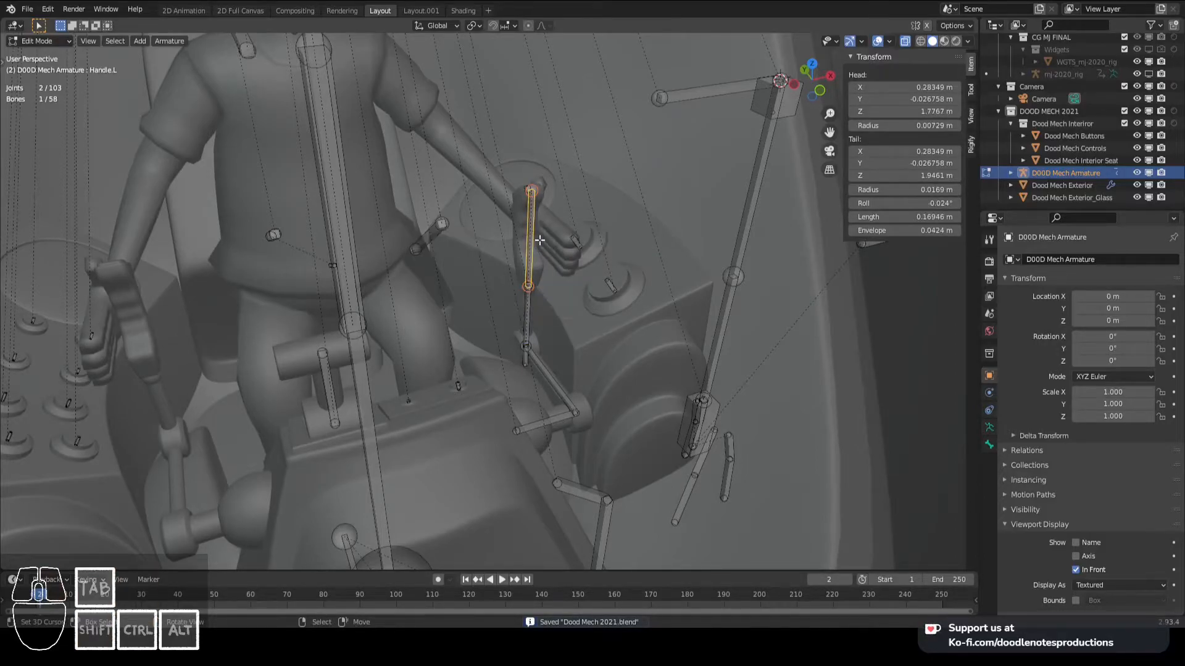
right_click(535, 240)
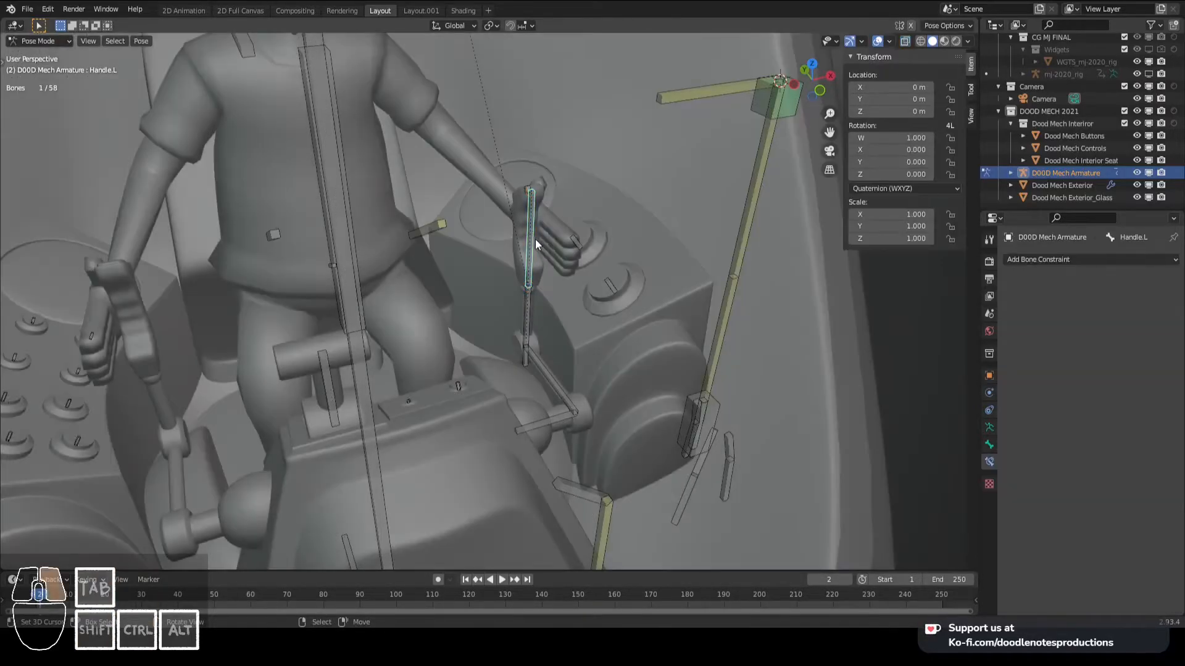
shift+right_click(532, 303)
key(ctrl+shift+c)
click(531, 301)
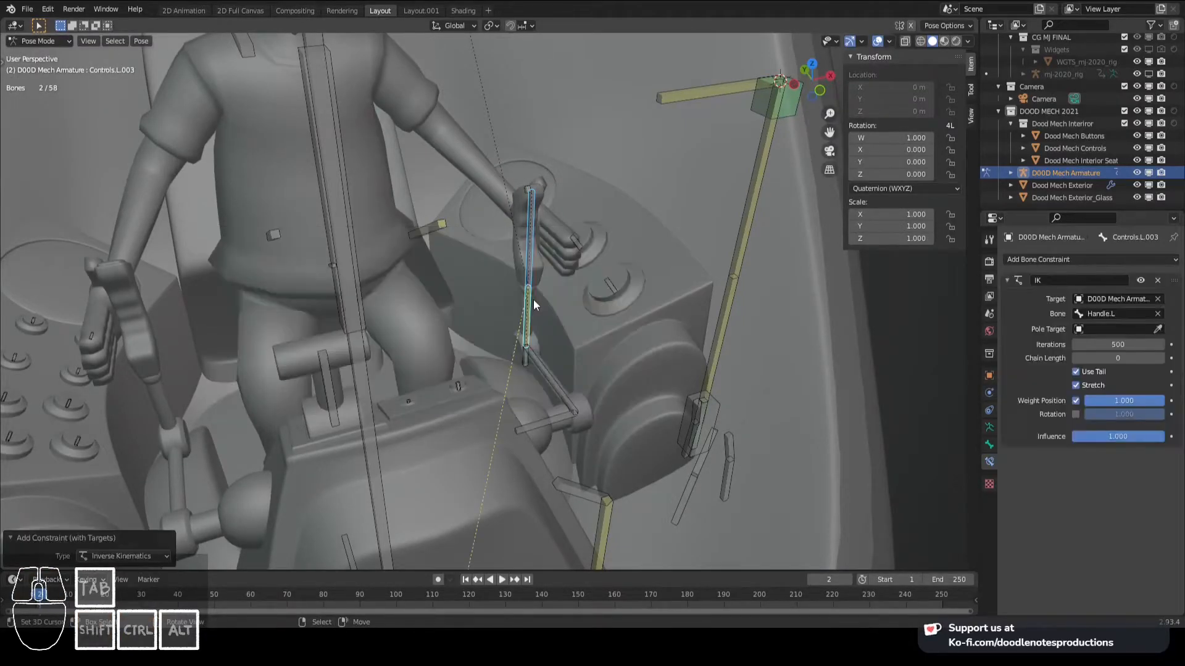
click(1161, 359)
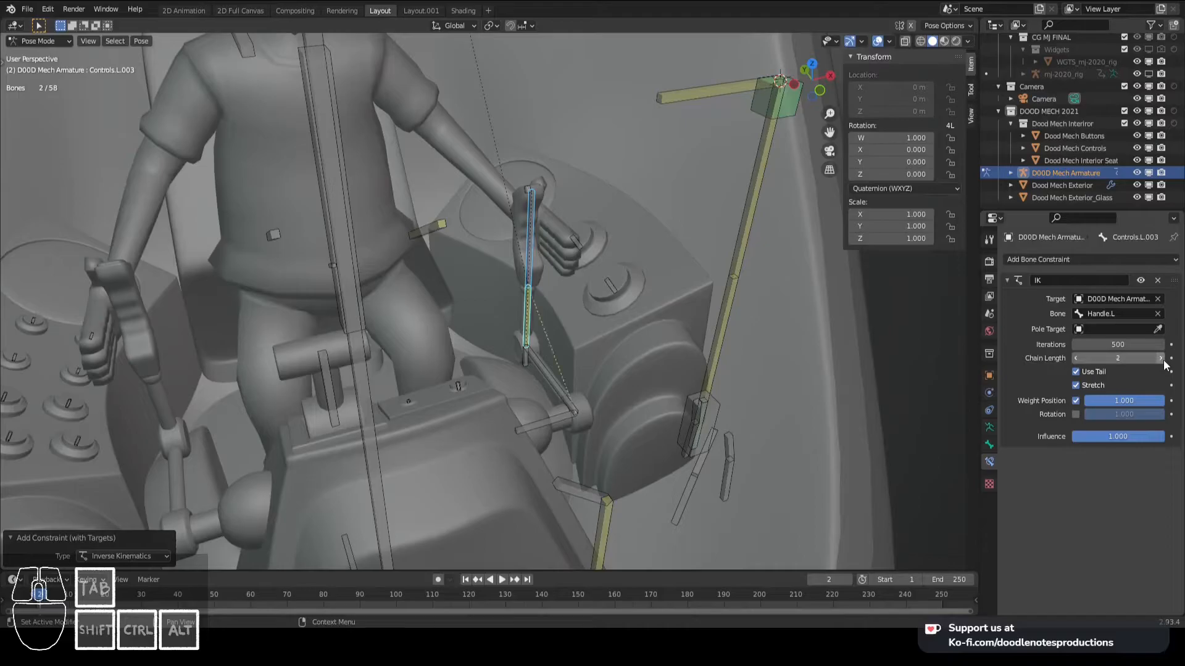
click(1162, 360)
- Move the handle bone Handle.L inward to test how the left lever's bones follow it
click(540, 361)
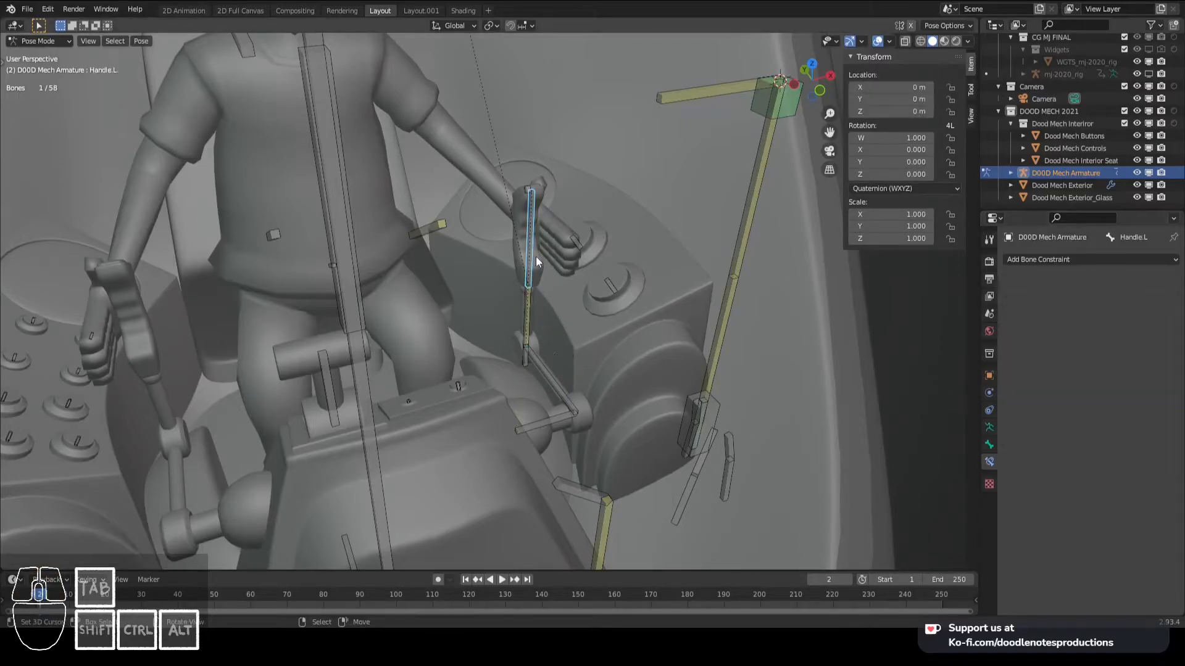
key(g)
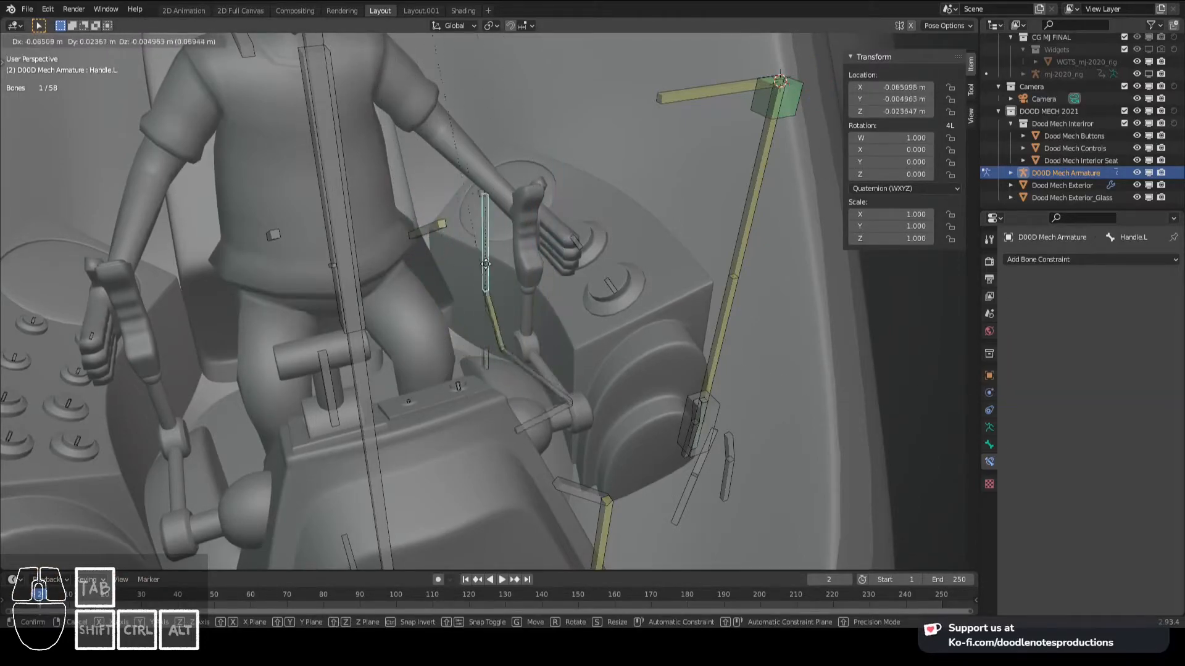
click(451, 364)
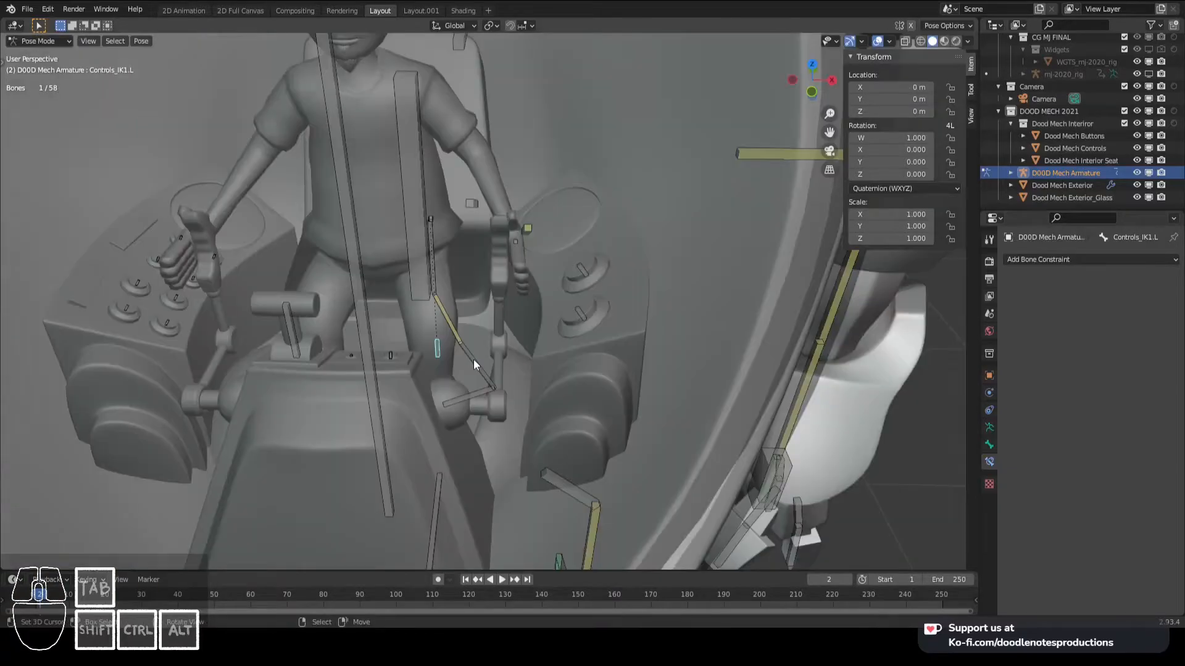
- Add an IK constraint to the lower lever bone Controls.L.002, targeting Controls_IK1.L, with a chain length of 1
shift+click(465, 353)
key(shift+ctrl+c)
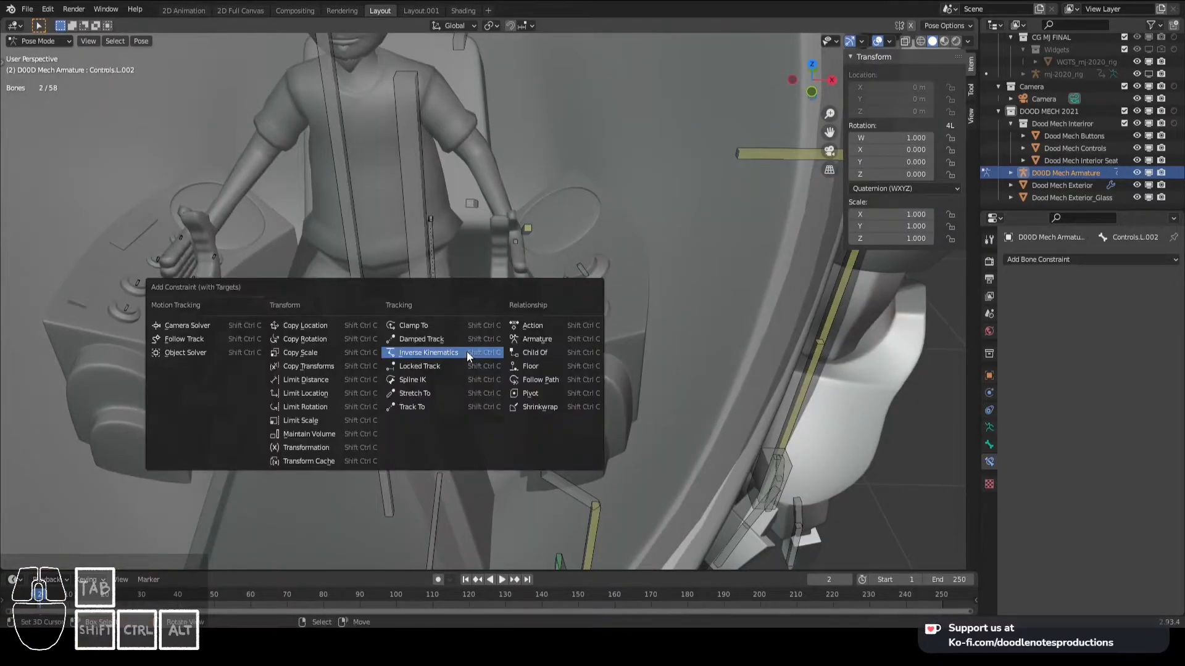
click(466, 352)
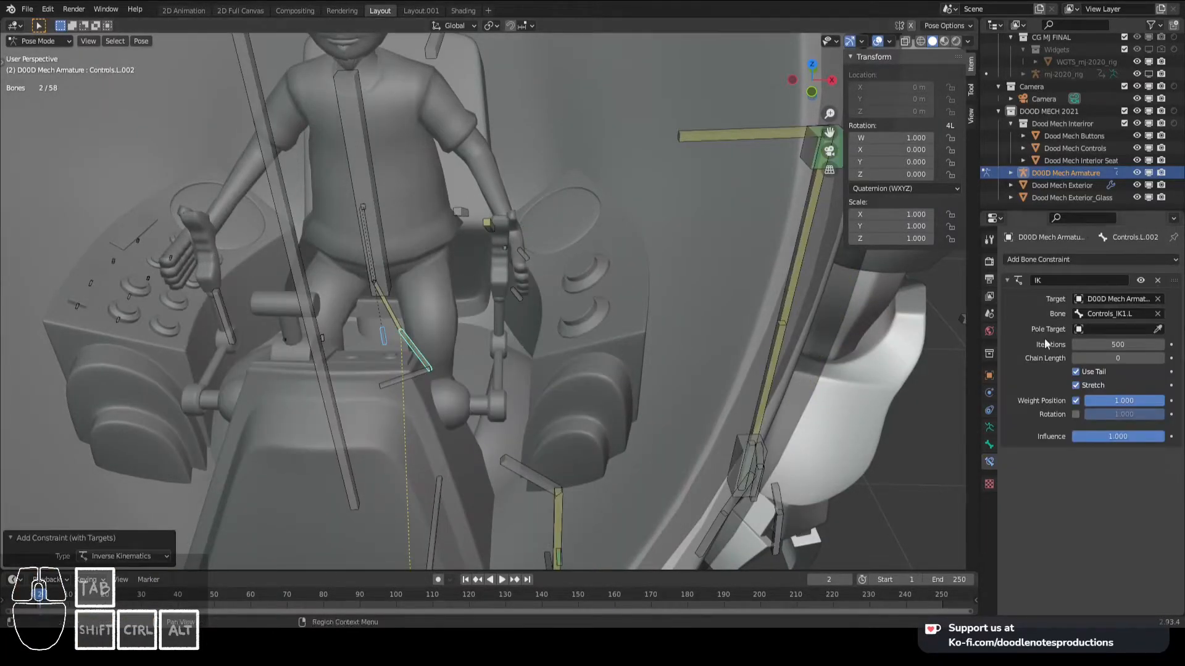
click(1160, 363)
- Remove the IK constraint from Controls.L.002 and set the chain length of the IK on Controls.L.003 to 3
click(436, 343)
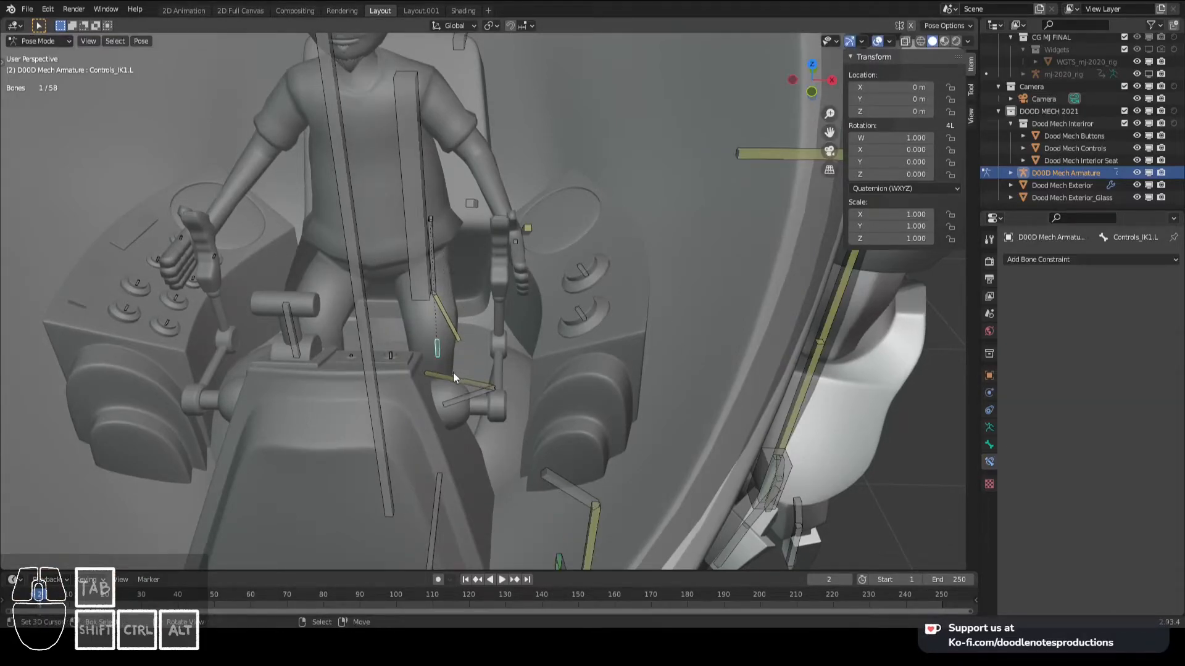
click(453, 374)
click(457, 332)
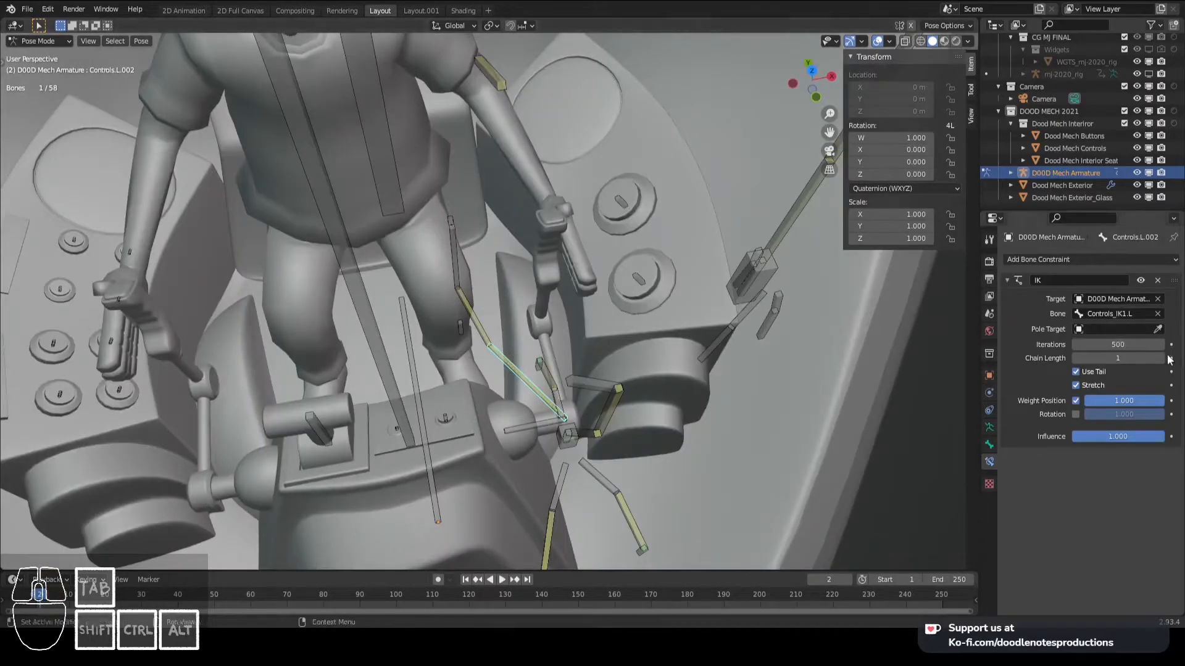
click(1158, 280)
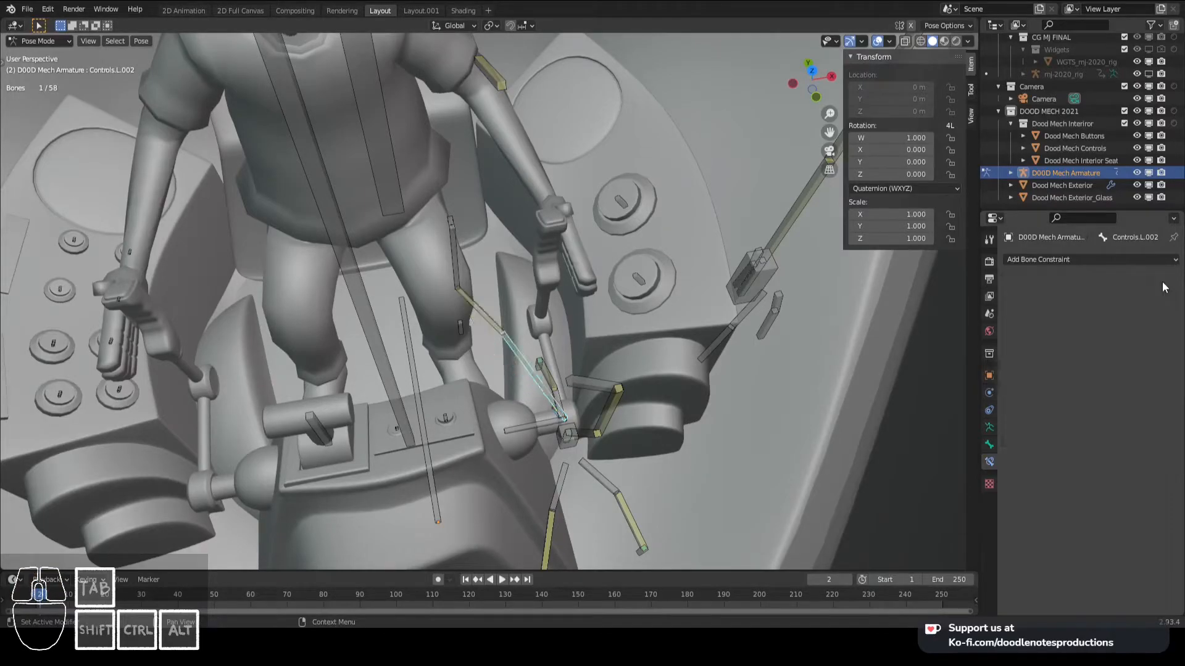
click(483, 325)
click(1160, 358)
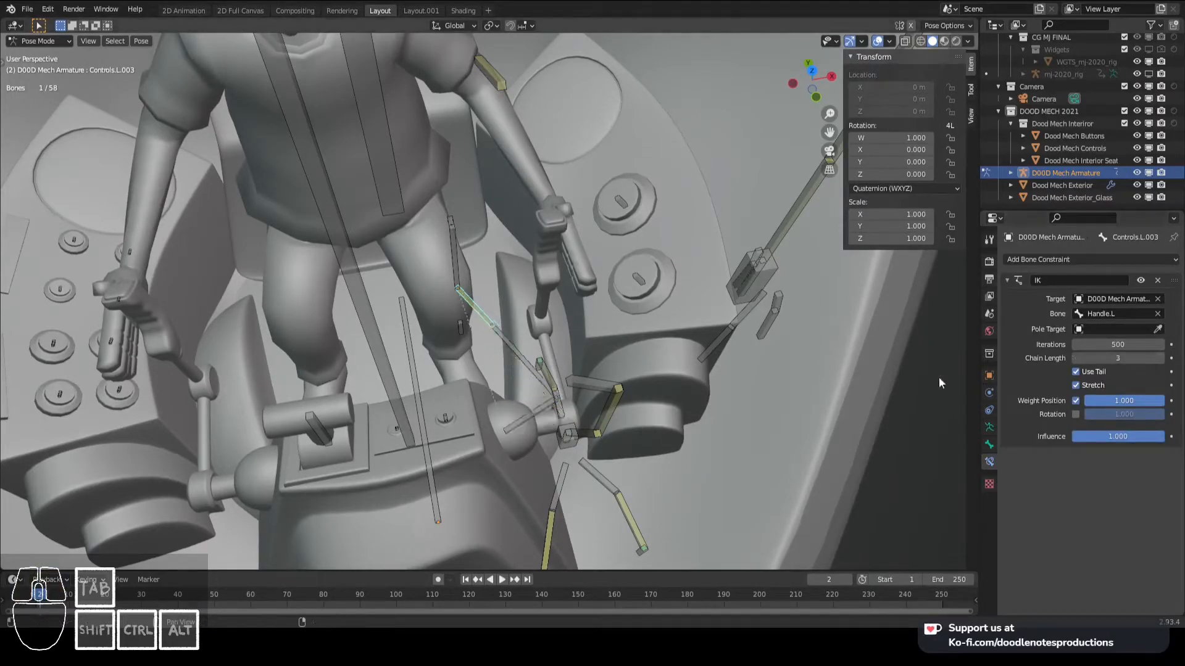
- Delete the small bone Controls_IK1.L at the base of the lever's upright in Edit Mode
click(460, 327)
key(Tab)
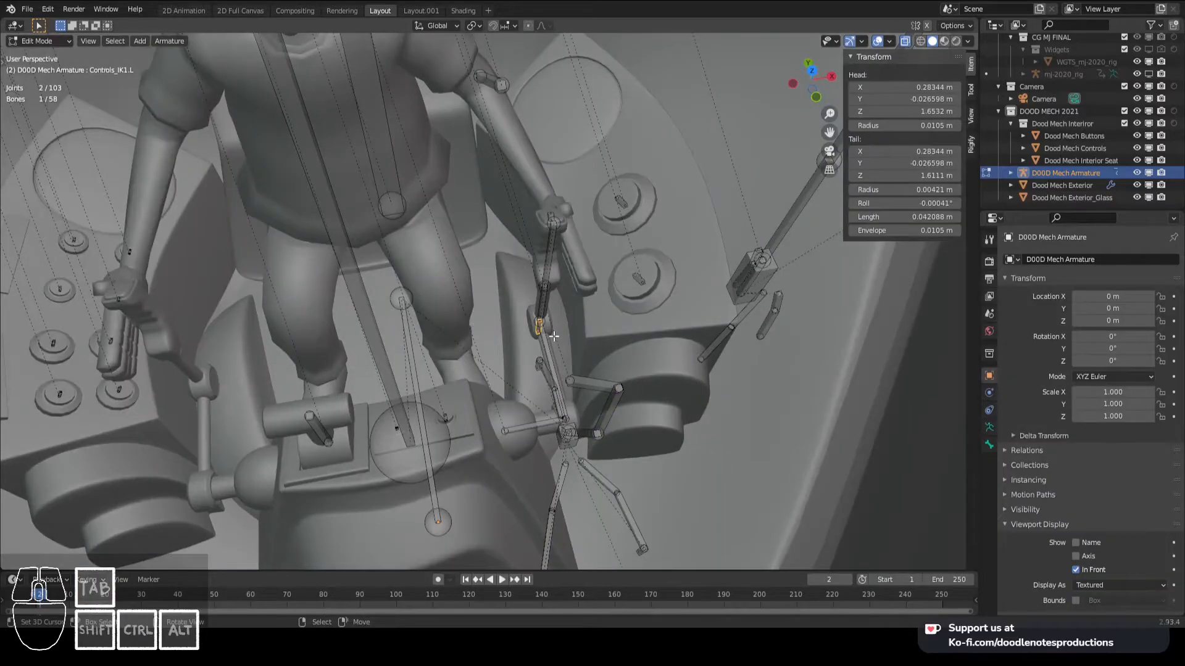
click(539, 275)
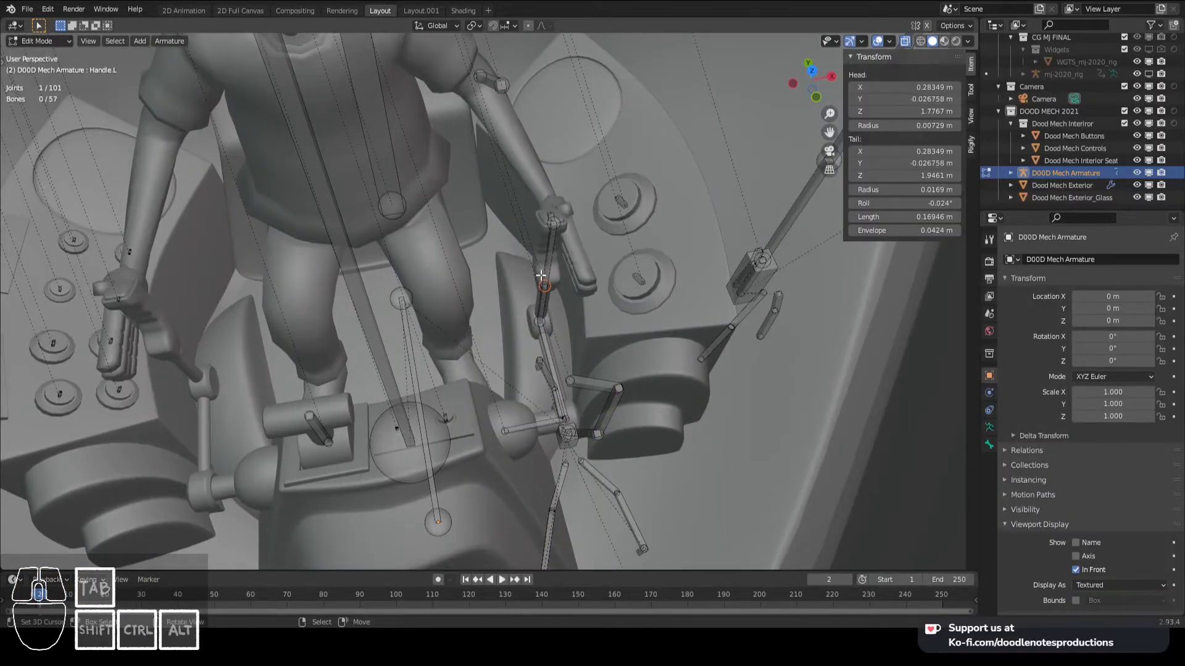
- Clear the pose location of all bones so the handle returns to its rest position
key(Tab)
key(a)
key(alt+g)
middle_drag(576, 372, 570, 322)
- Extrude a bone about 0.03 m outward along X from the pivot joint at the lower end of the left lever
key(Tab)
click(570, 365)
scroll(574, 368, up, 3)
shift+middle_drag(586, 386, 550, 346)
key(e)
key(x)
click(581, 348)
- Rename the new pivot bone Controls_IK.L and save the file
right_click(537, 319)
mouse_move(537, 319)
middle_down()
mouse_move(524, 233)
mouse_move(539, 330)
middle_up()
key(F2)
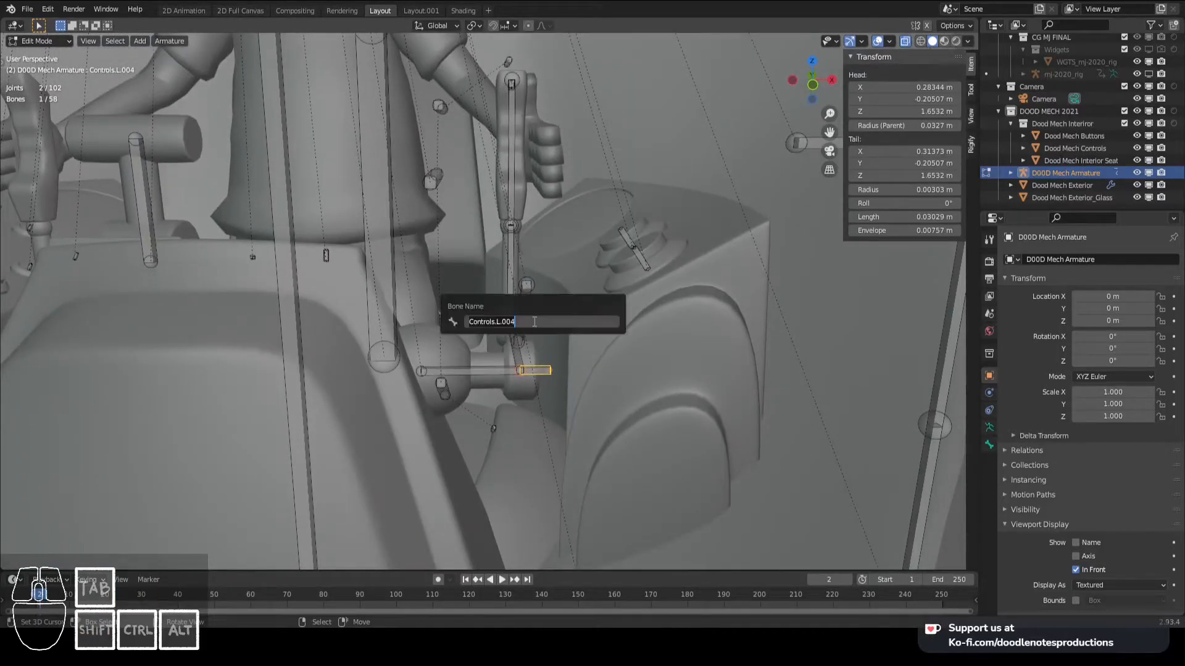
key(Right)
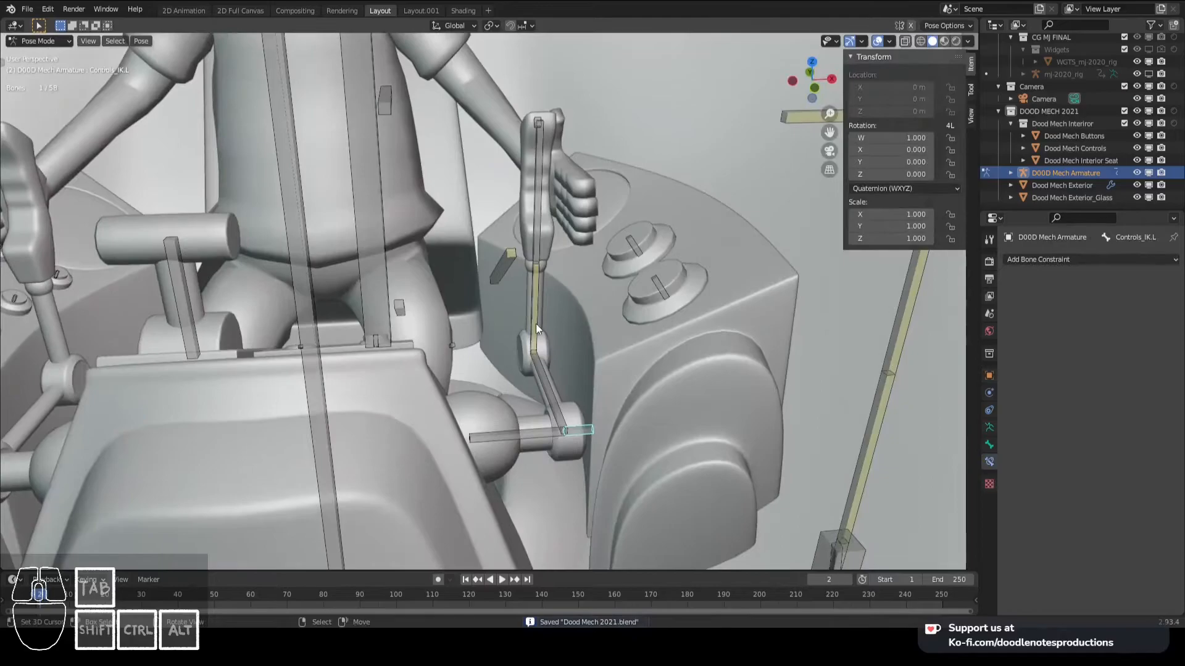
right_click(536, 323)
- Add an IK constraint to the horizontal base bone Controls.L.001, targeting Controls_IK.L, and limit its chain length
right_click(590, 432)
shift+right_click(531, 435)
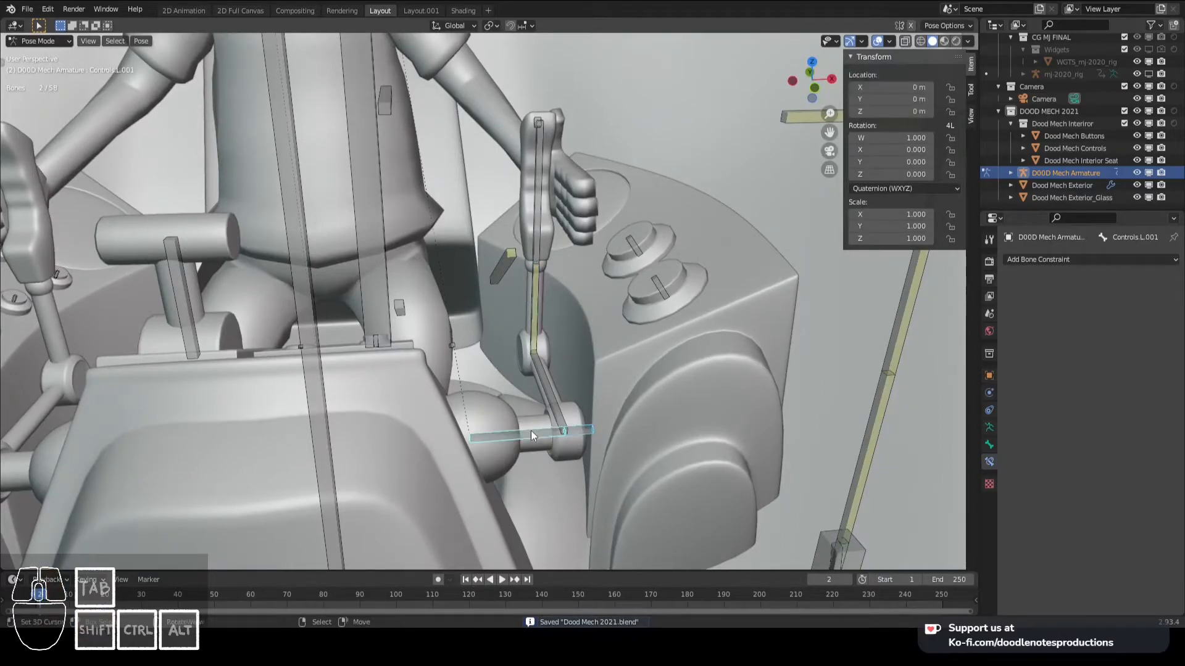
key(shift+ctrl+c)
click(530, 436)
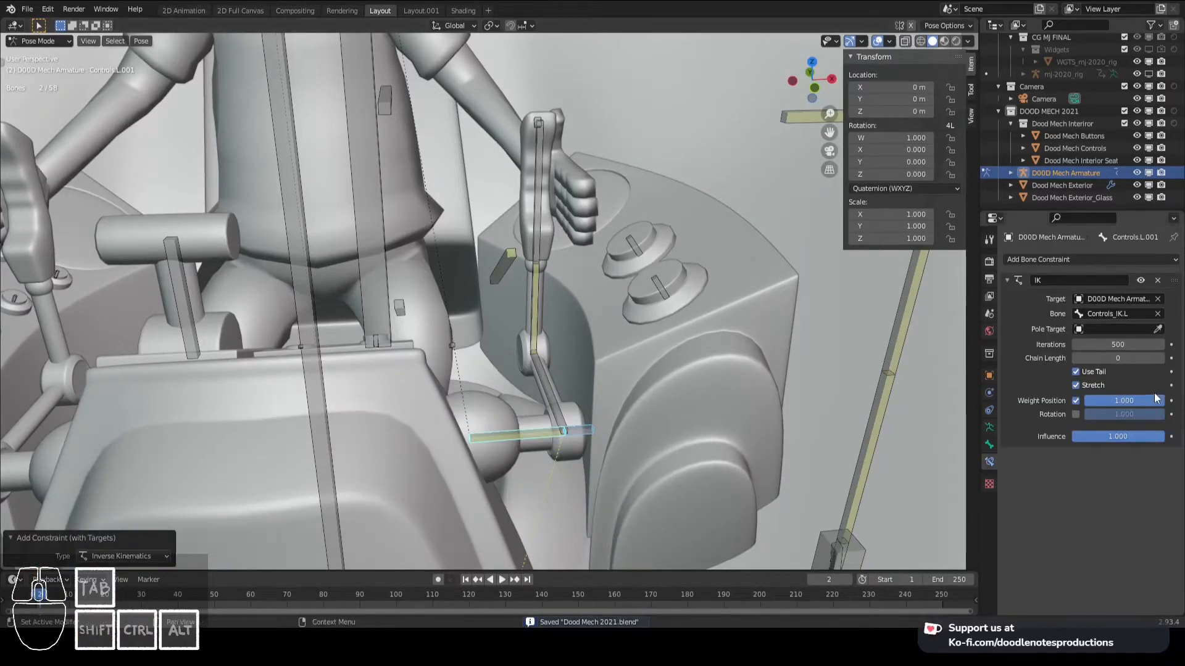
click(1158, 359)
- Test the lever's IK by moving Handle.L, and cancel the move
right_click(534, 222)
key(g)
right_click(648, 305)
- Parent Controls_IK.L to Handle.L with its offset kept, and test the link by moving the handle
right_click(583, 424)
shift+right_click(547, 218)
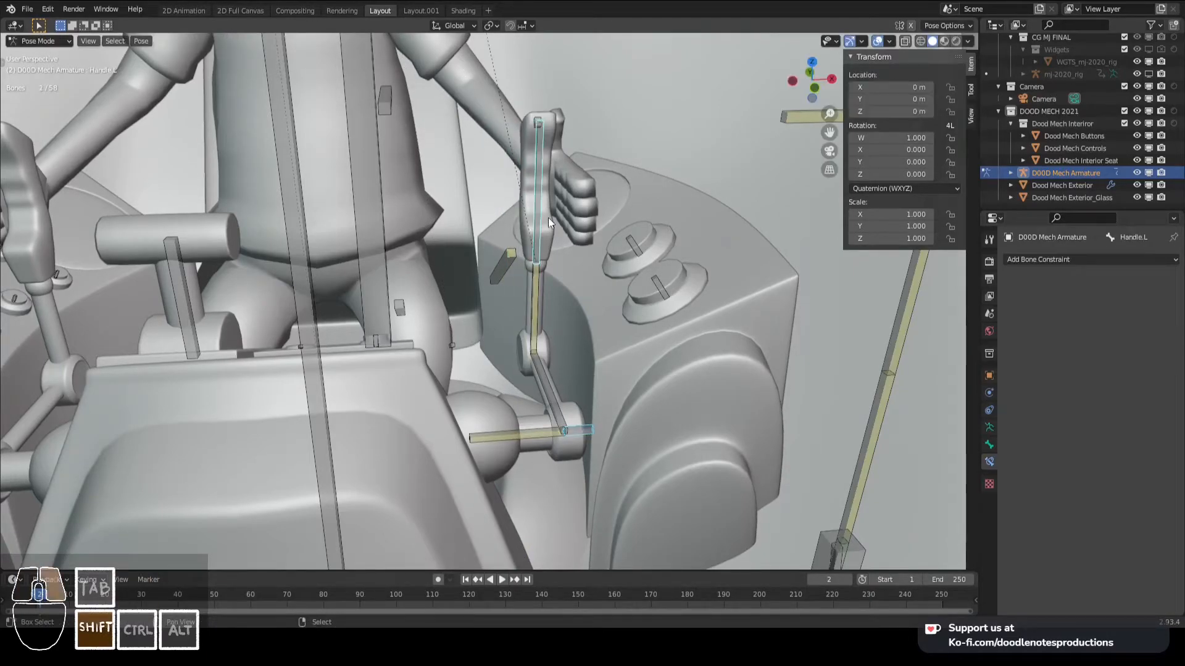
key(ctrl+p)
key(Escape)
key(Tab)
key(ctrl+p)
click(605, 247)
key(Tab)
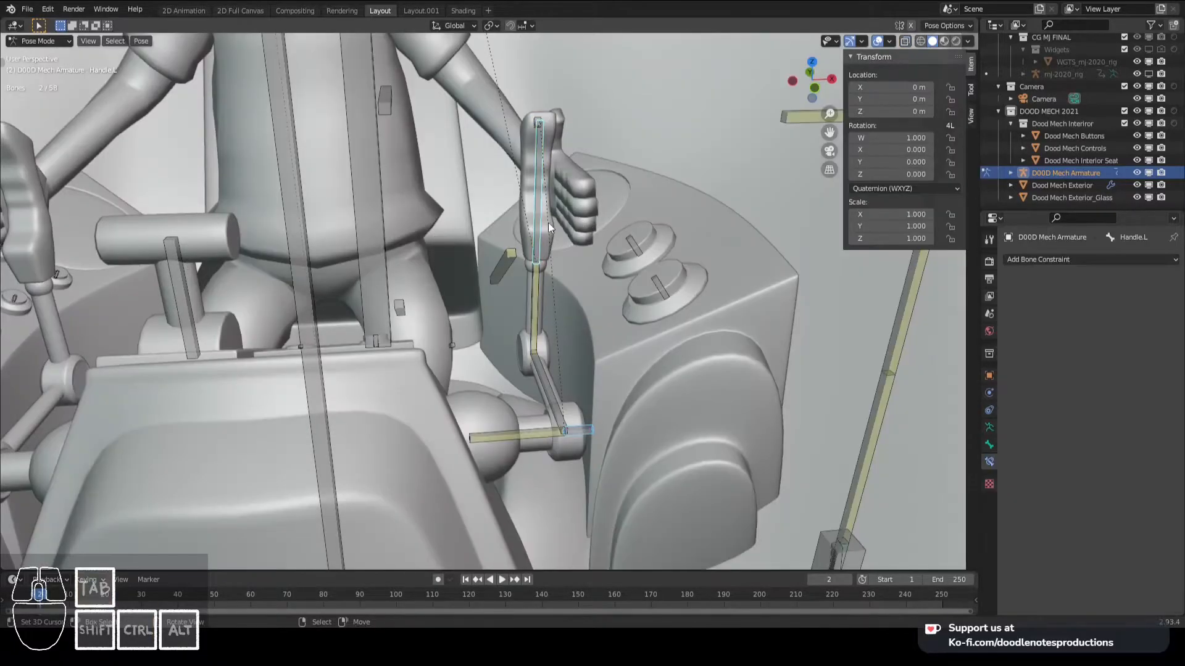
right_click(543, 206)
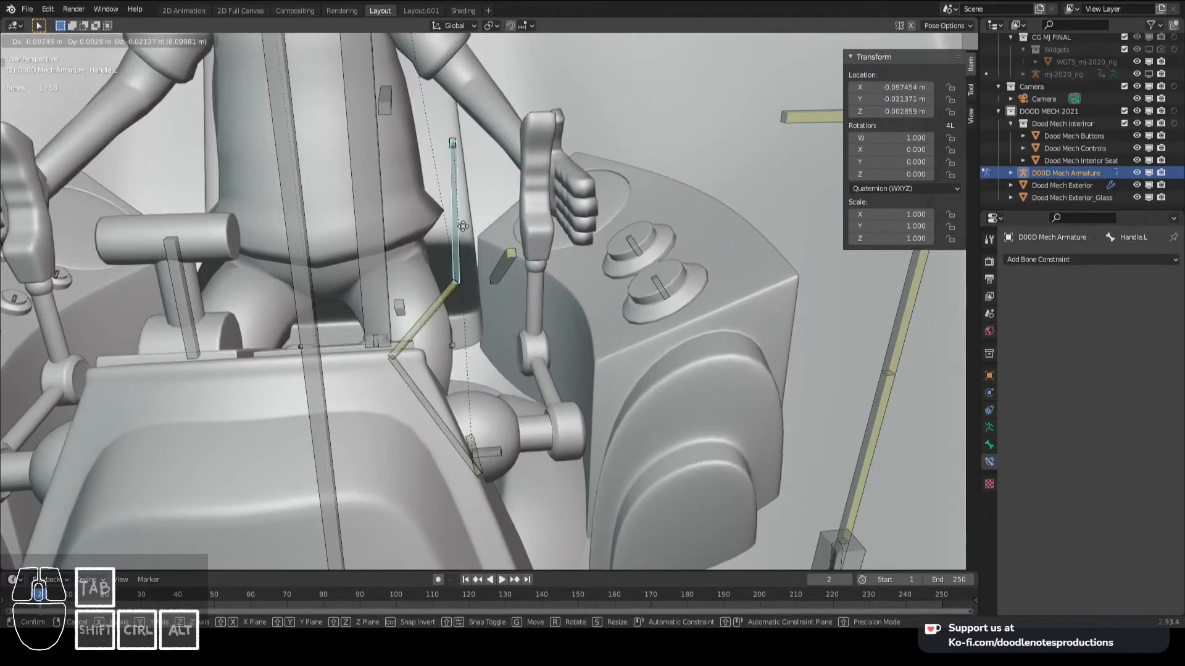
- Move the bone Controls_IK.L outward along X, away from the lever's pivot, in Edit Mode from the top view
right_click(587, 435)
key(KP_7)
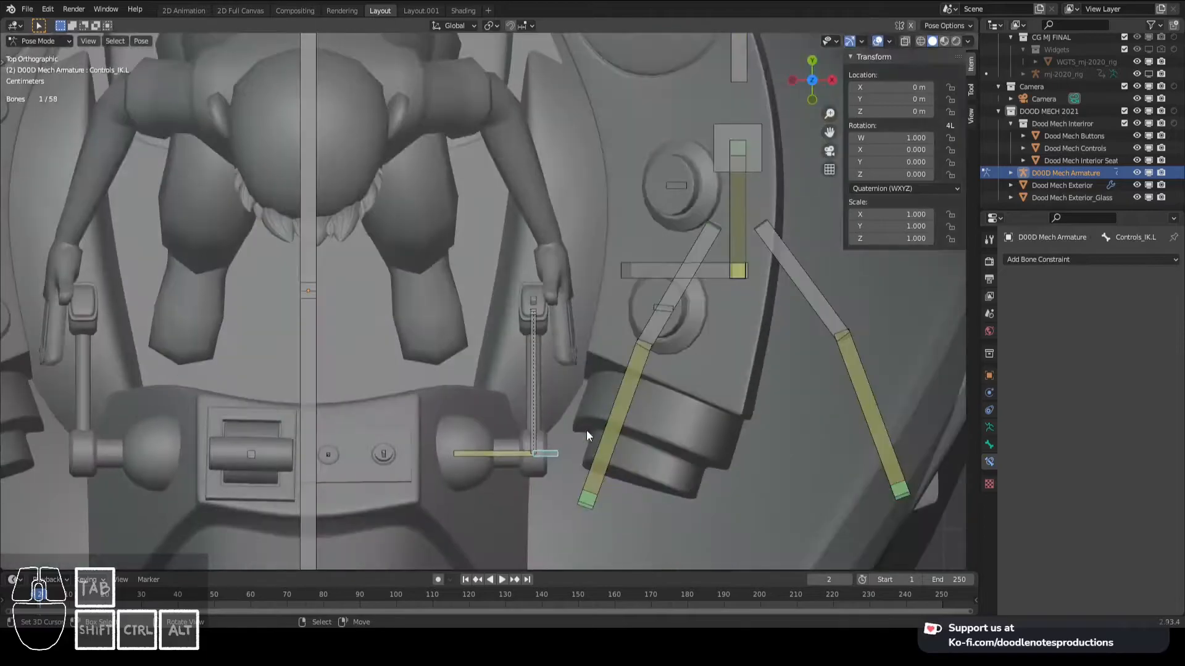
key(Tab)
right_click(543, 458)
key(g)
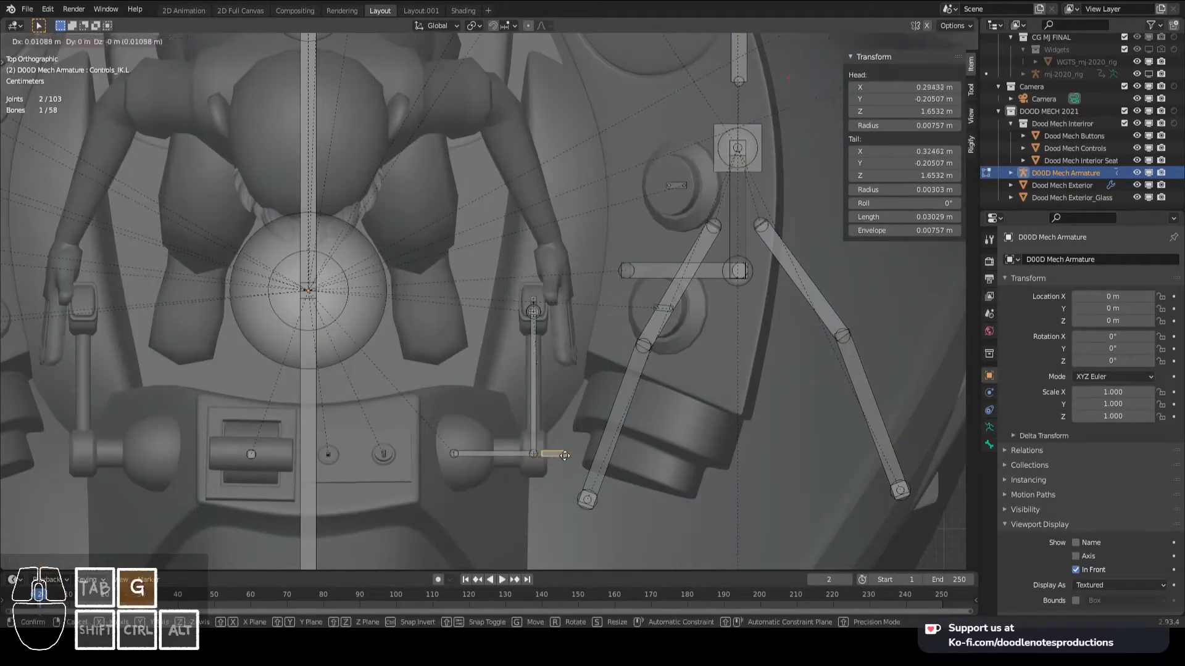
click(670, 461)
key(Tab)
- Move Handle.L in the front view to test how the lever and its base bone react
middle_drag(546, 354, 534, 253)
key(KP_1)
key(g)
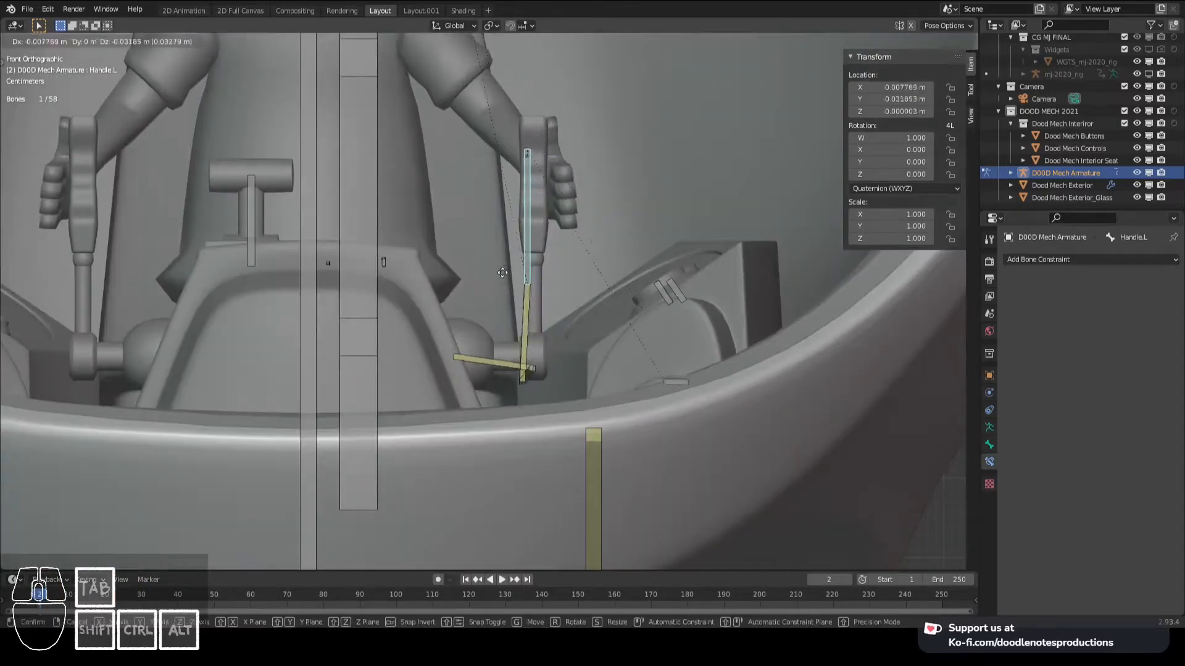
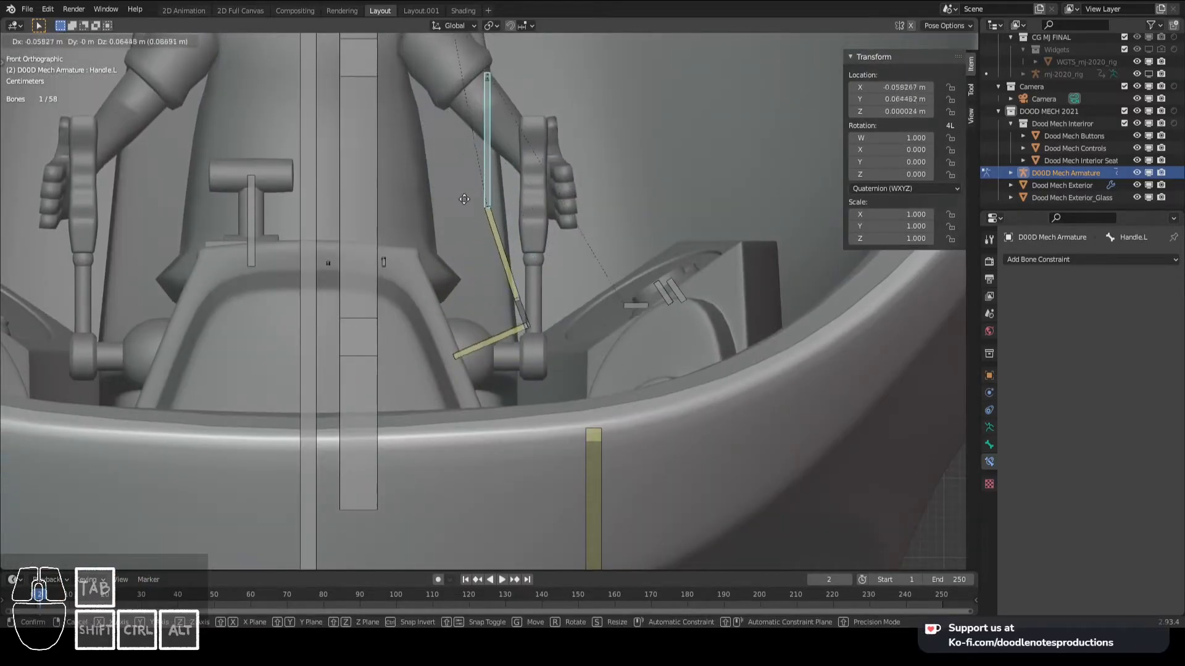
- Test the lever in the front view by moving Handle.L and Controls_IK.L, cancelling each move
right_click(406, 226)
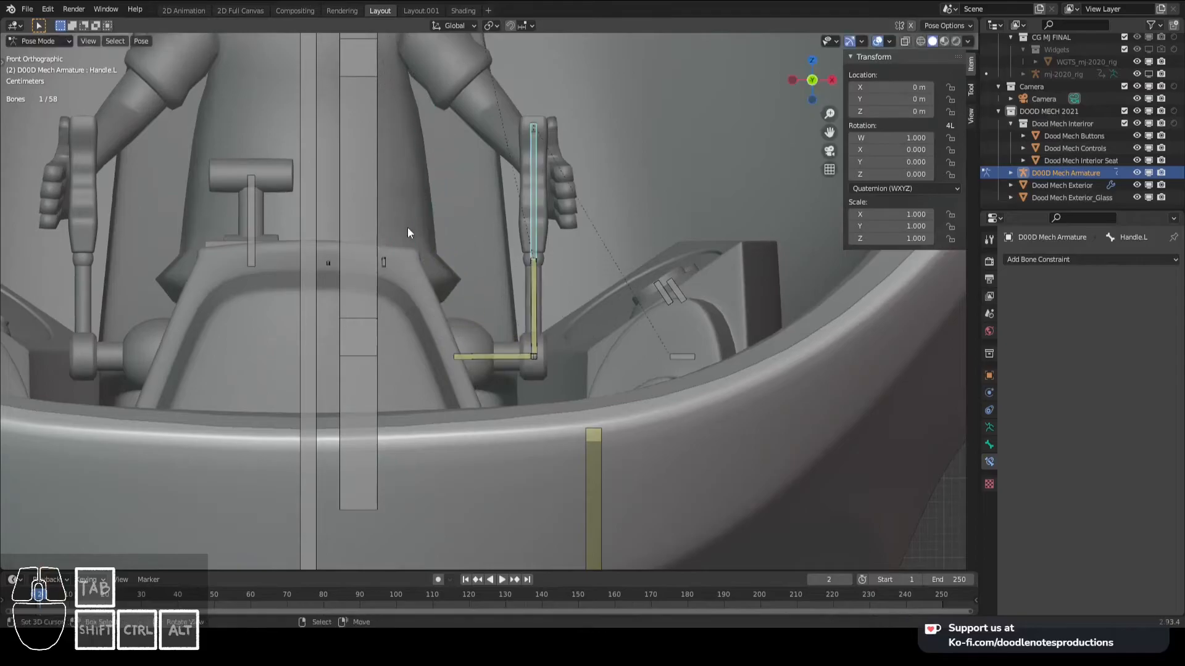
shift+middle_drag(560, 243, 595, 273)
key(g)
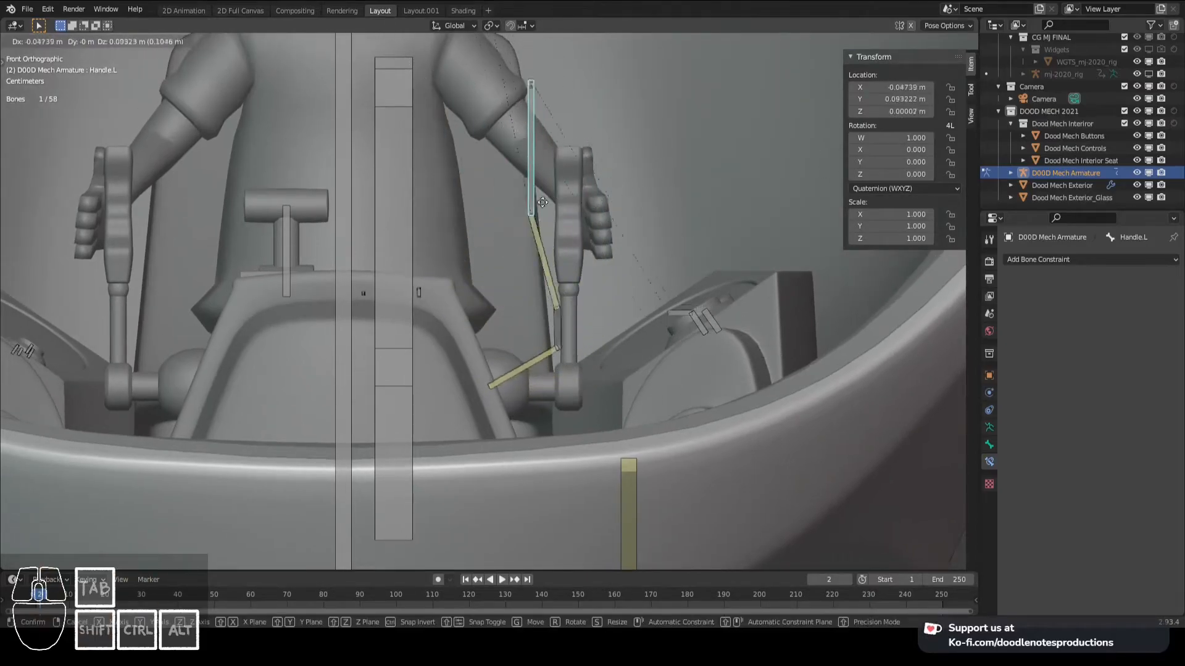
right_click(627, 373)
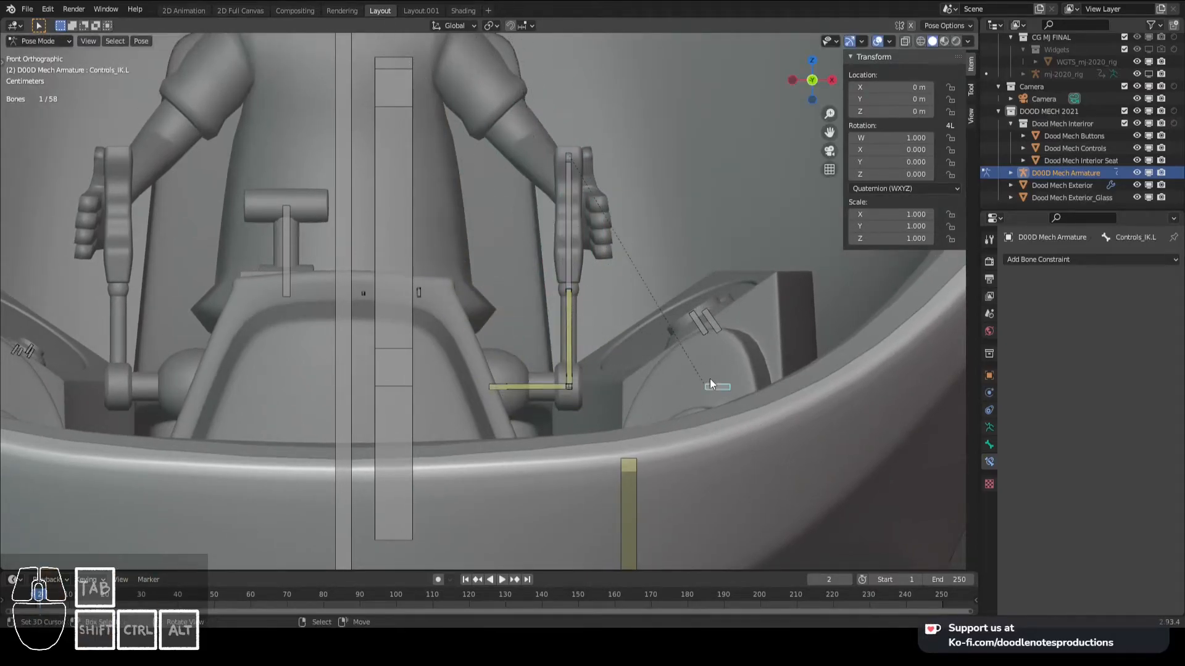
key(g)
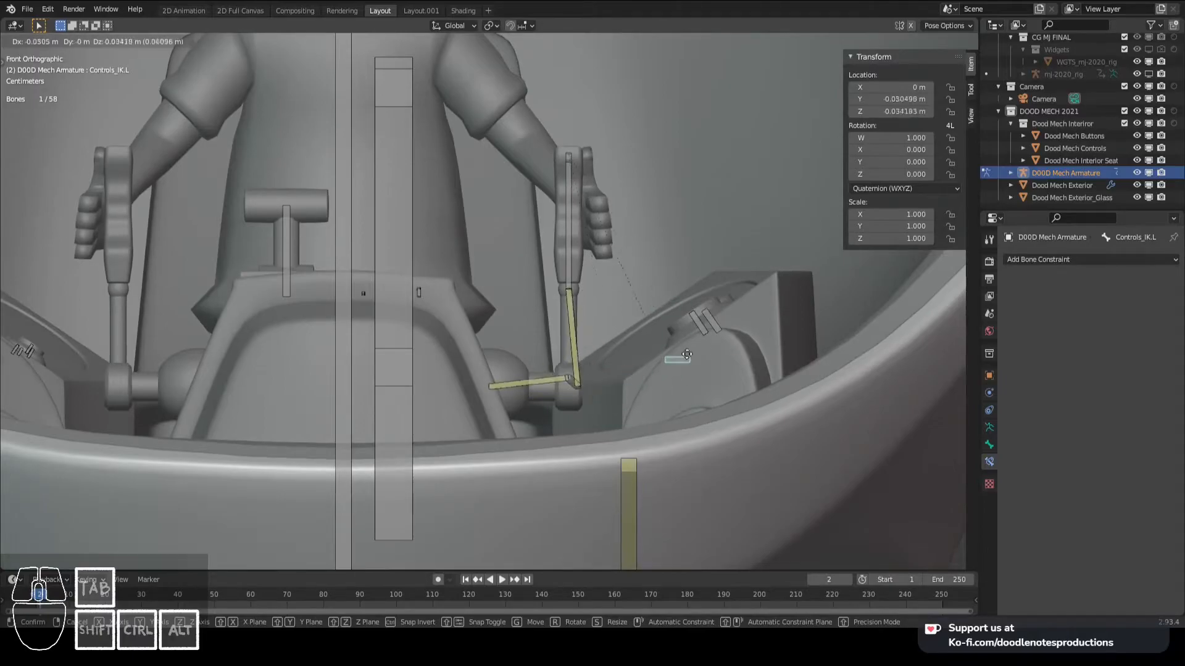
right_click(652, 351)
scroll(547, 256, down, 3)
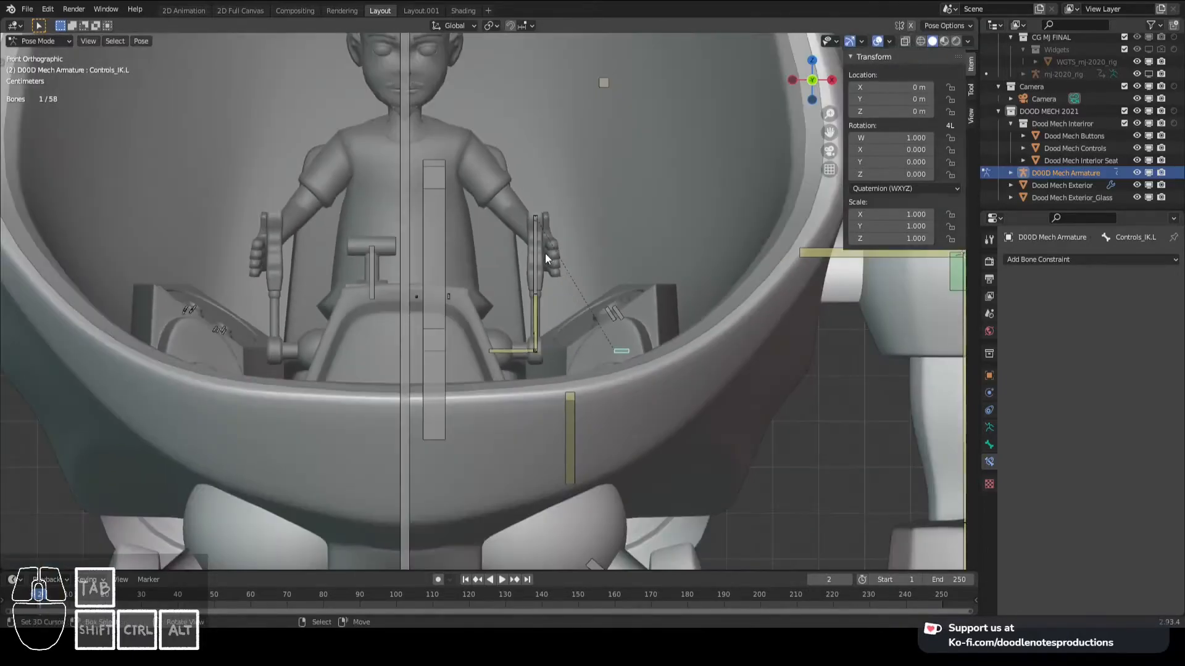
- Test the lever's reaction by moving Handle.L while viewing it from several angles, cancelling the moves
click(543, 254)
middle_drag(543, 259, 579, 306)
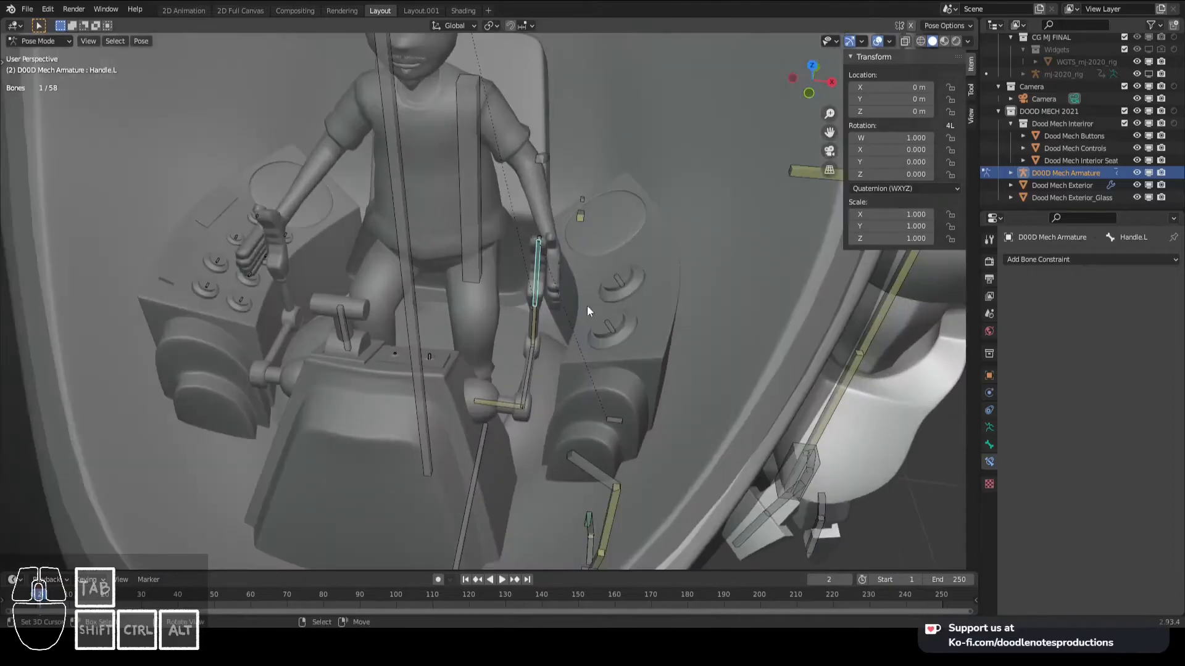
key(g)
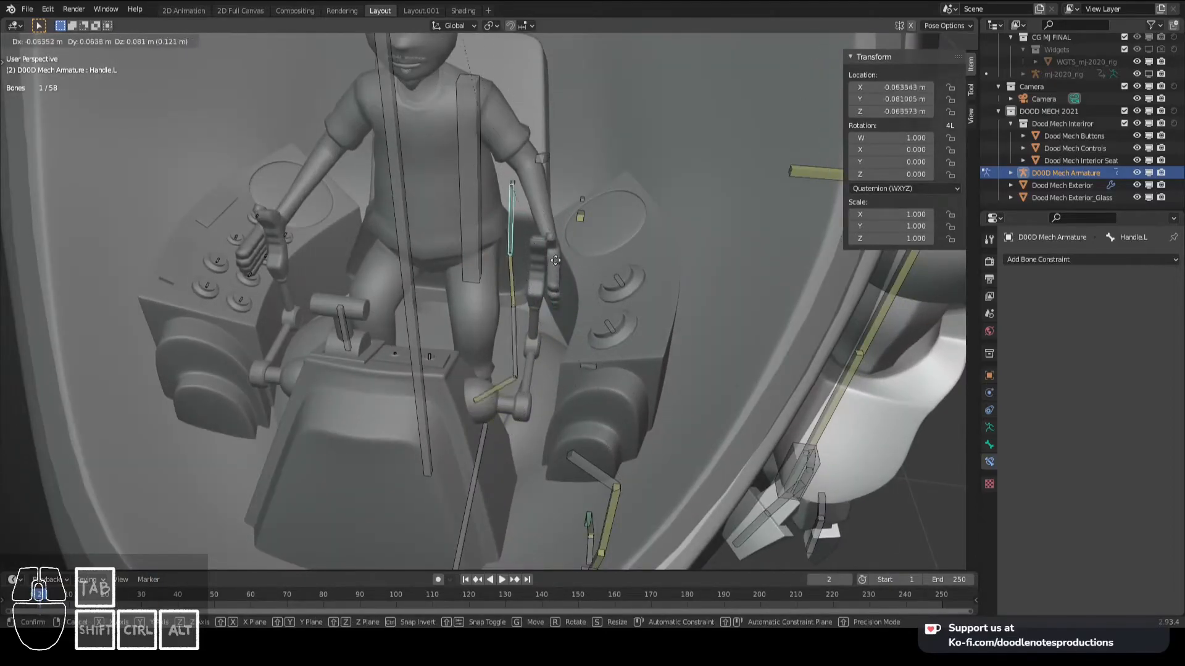
right_click(514, 303)
scroll(514, 303, down, 4)
middle_drag(514, 303, 558, 287)
scroll(558, 287, up, 4)
key(g)
right_click(474, 279)
middle_drag(475, 281, 548, 292)
key(g)
right_click(510, 338)
key(g)
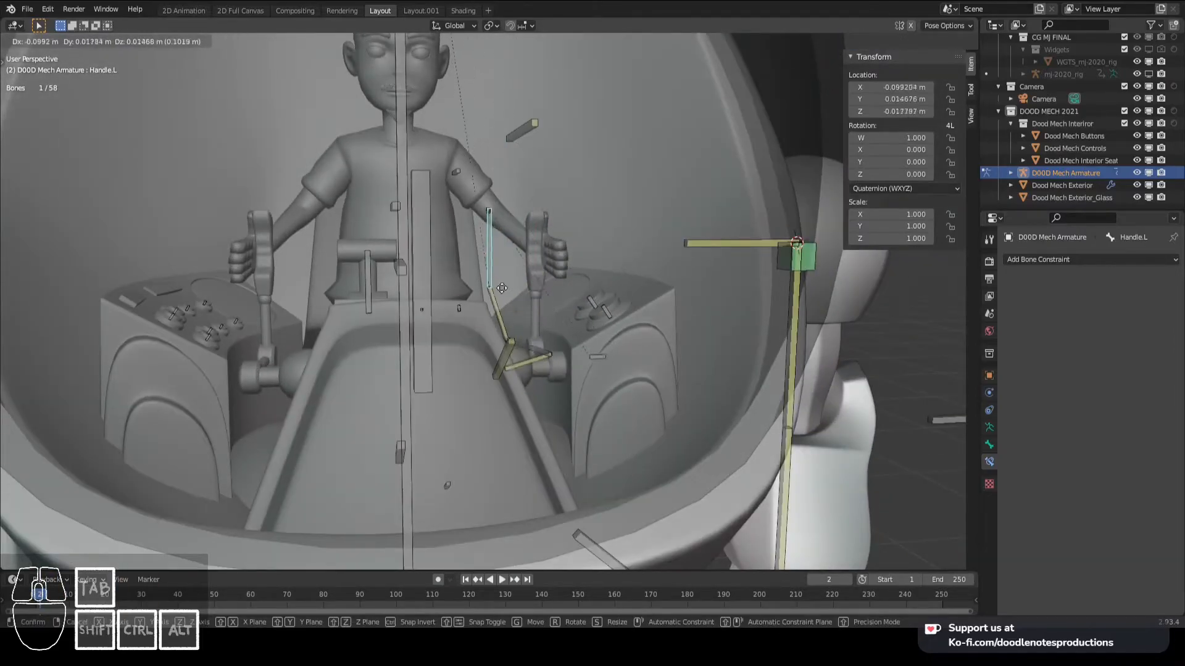
- Add a Limit Location constraint to Controls_Button.L in Local Space, with minimum and maximum X and Z limited to 0 m
shift+middle_drag(516, 271, 543, 300)
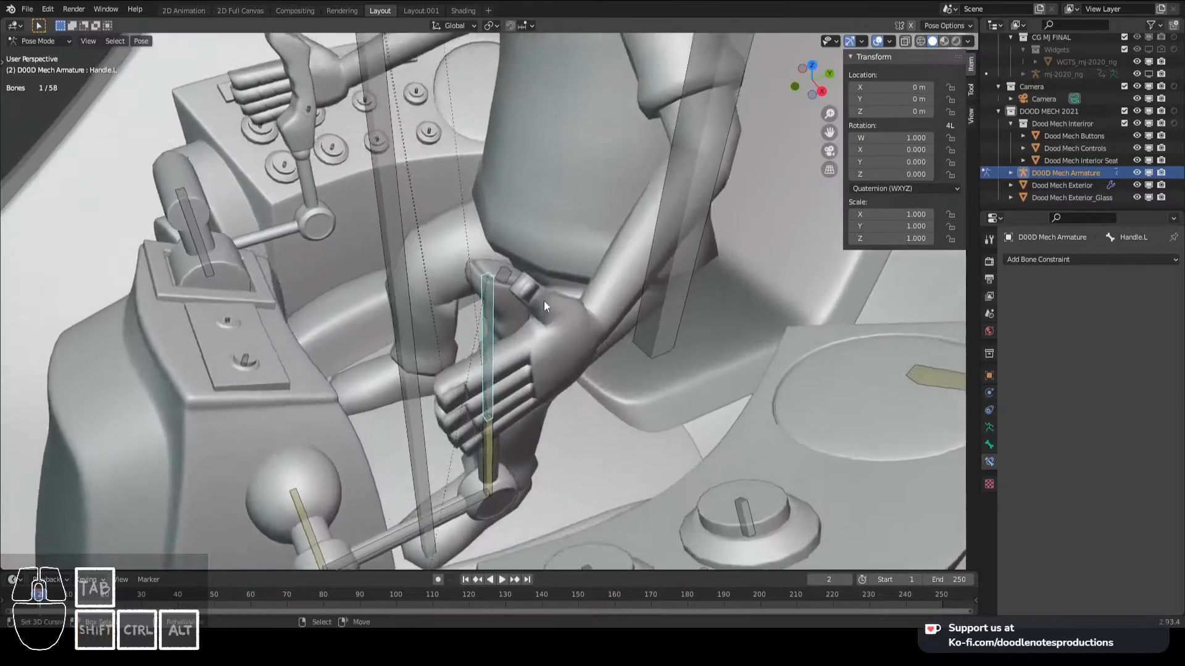
scroll(537, 281, up, 2)
click(517, 257)
click(1064, 264)
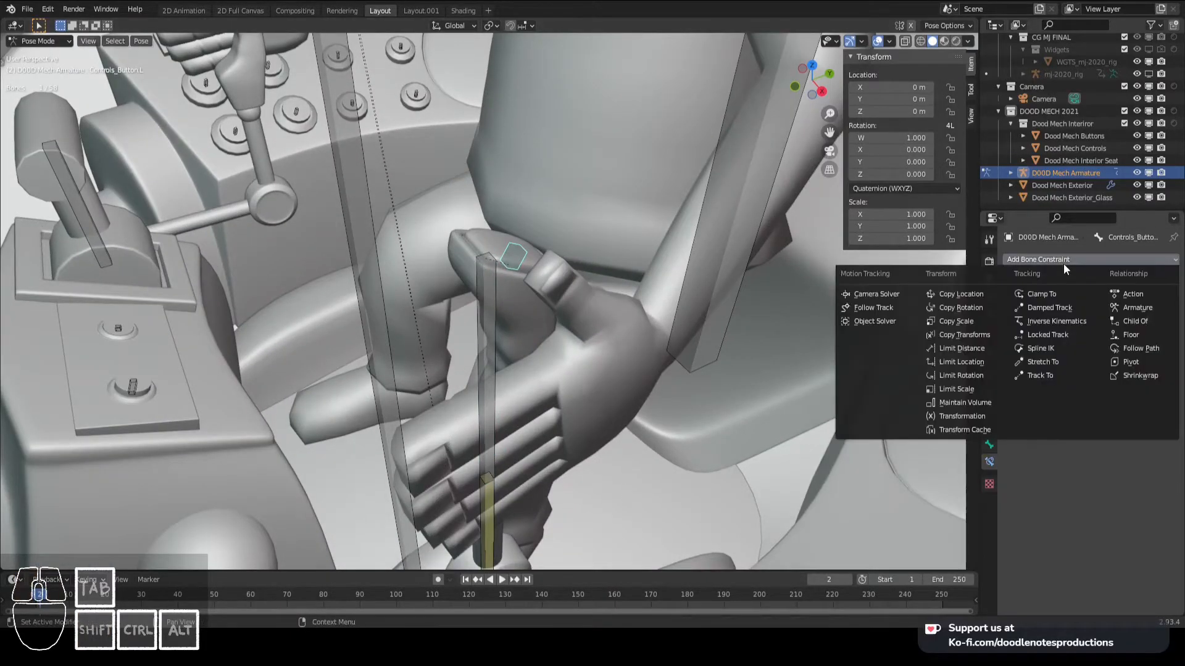
click(967, 358)
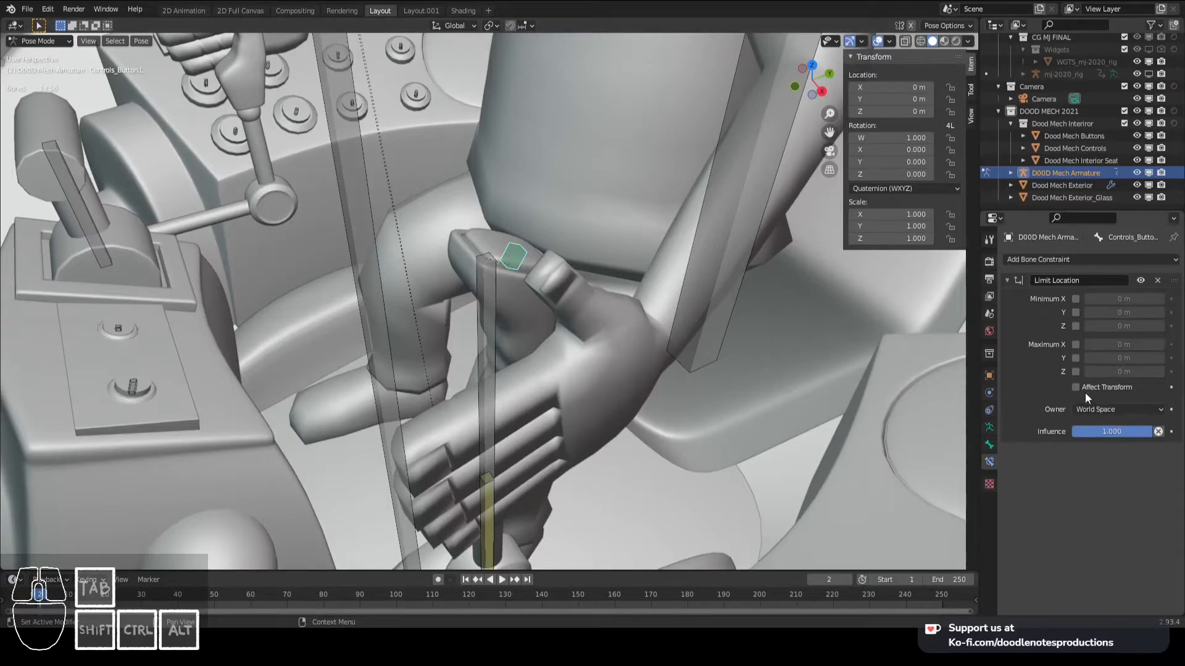
click(1095, 411)
click(1097, 474)
click(1075, 299)
click(1076, 326)
click(1076, 344)
click(1076, 371)
- Display the armature's bone axes in the viewport and return to the constraints of Controls_Button.L
scroll(508, 302, up, 4)
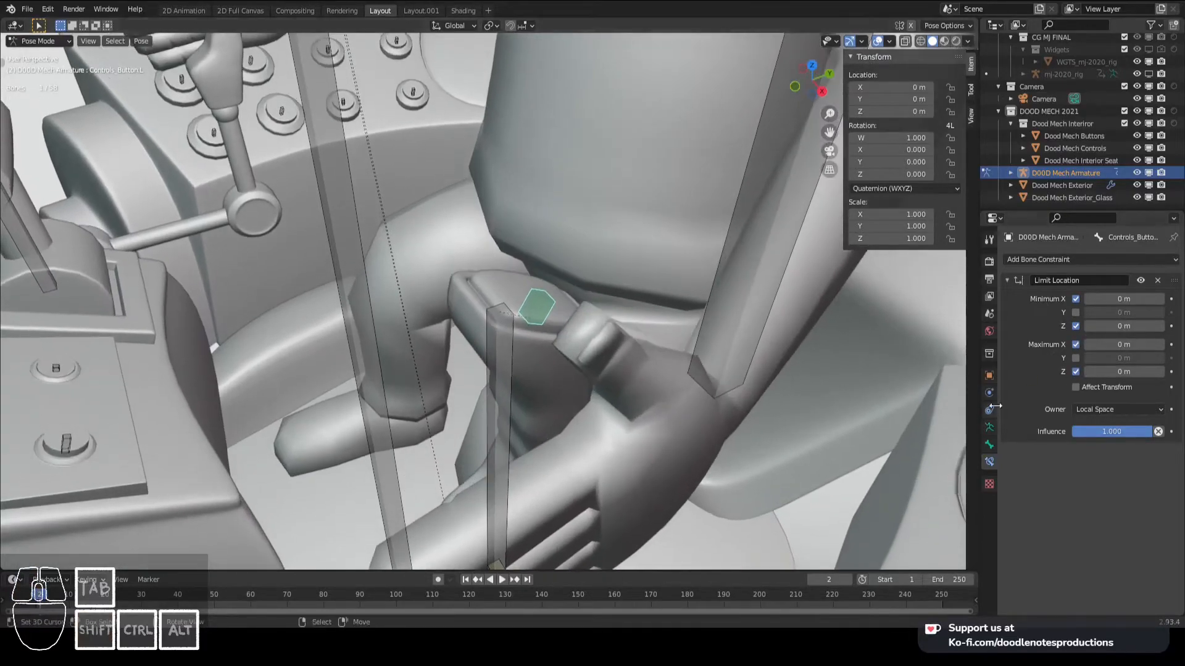
click(990, 428)
click(1077, 520)
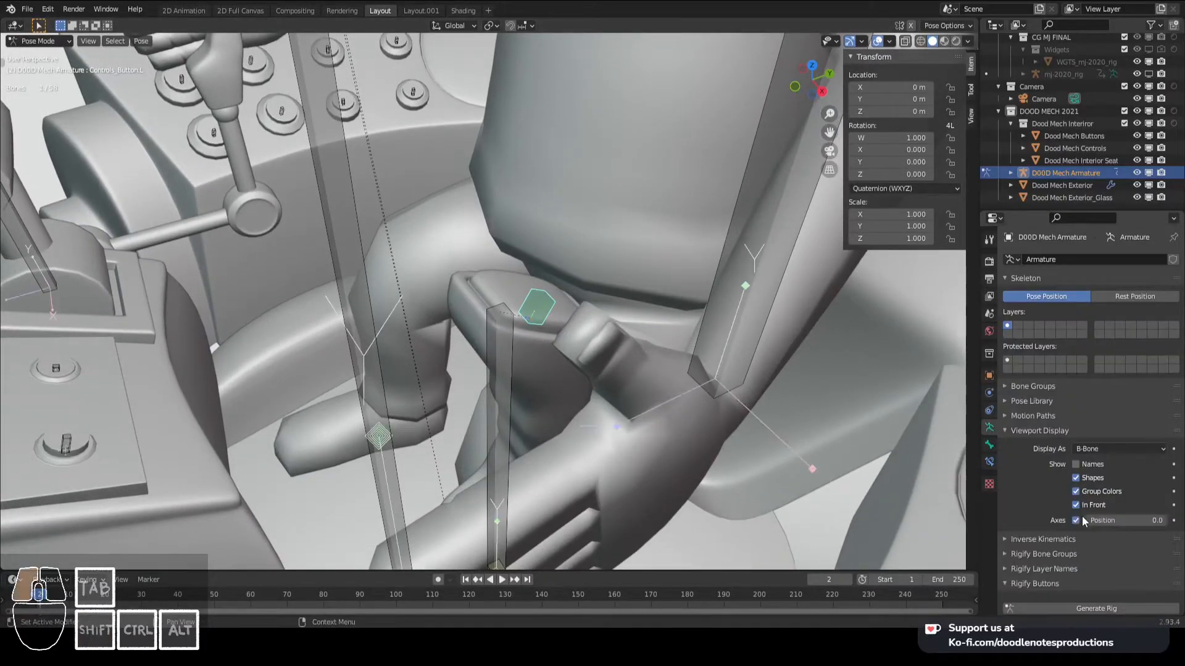
scroll(544, 358, up, 3)
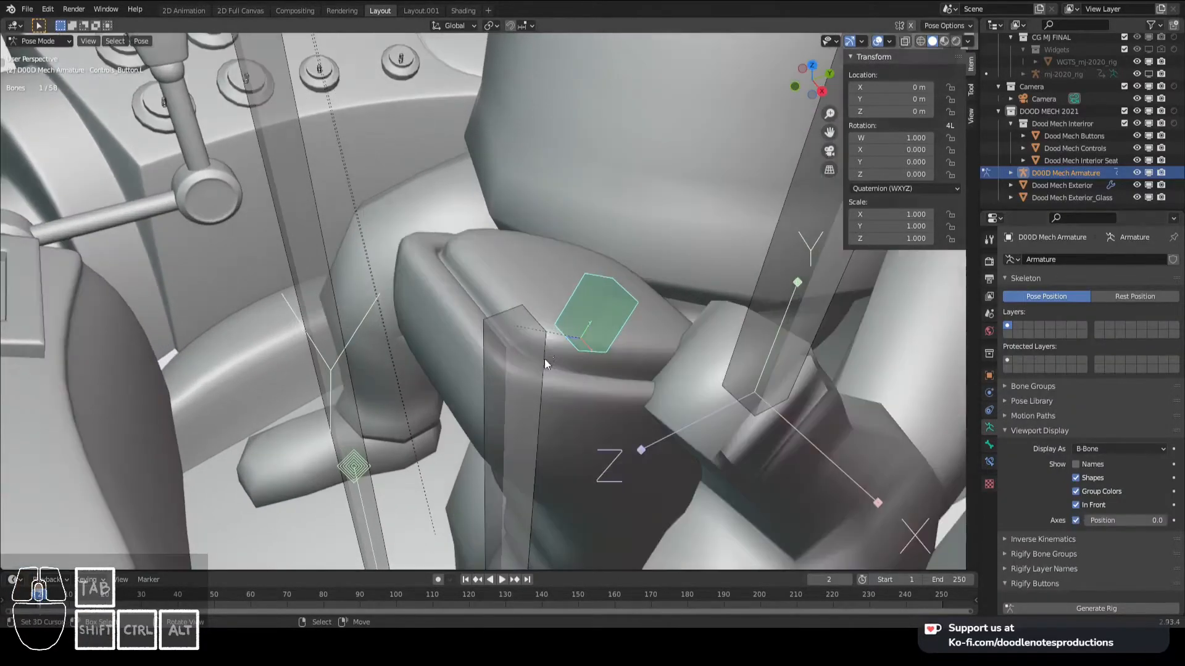
click(990, 460)
- Test the Limit Location by moving Controls_Button.L freely and along its local Y, cancelling each move
key(g)
key(y)
key(y)
key(y)
right_click(456, 277)
key(g)
right_click(1000, 307)
key(g)
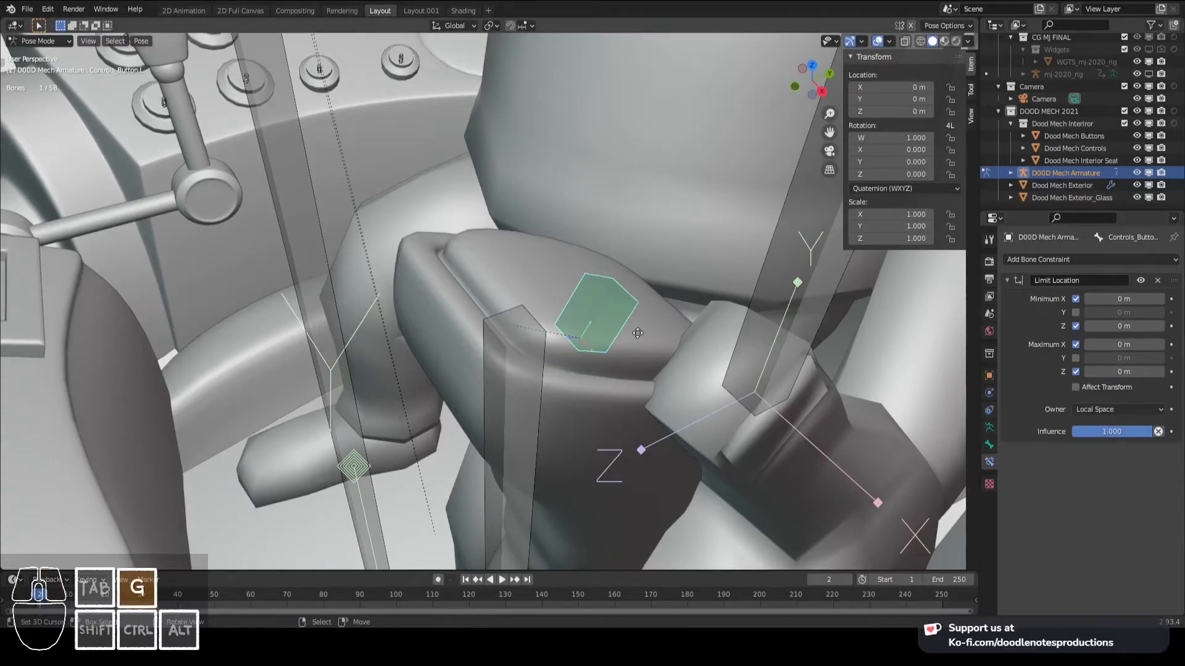
key(y)
key(y)
right_click(642, 327)
key(g)
right_click(636, 327)
key(g)
right_click(593, 401)
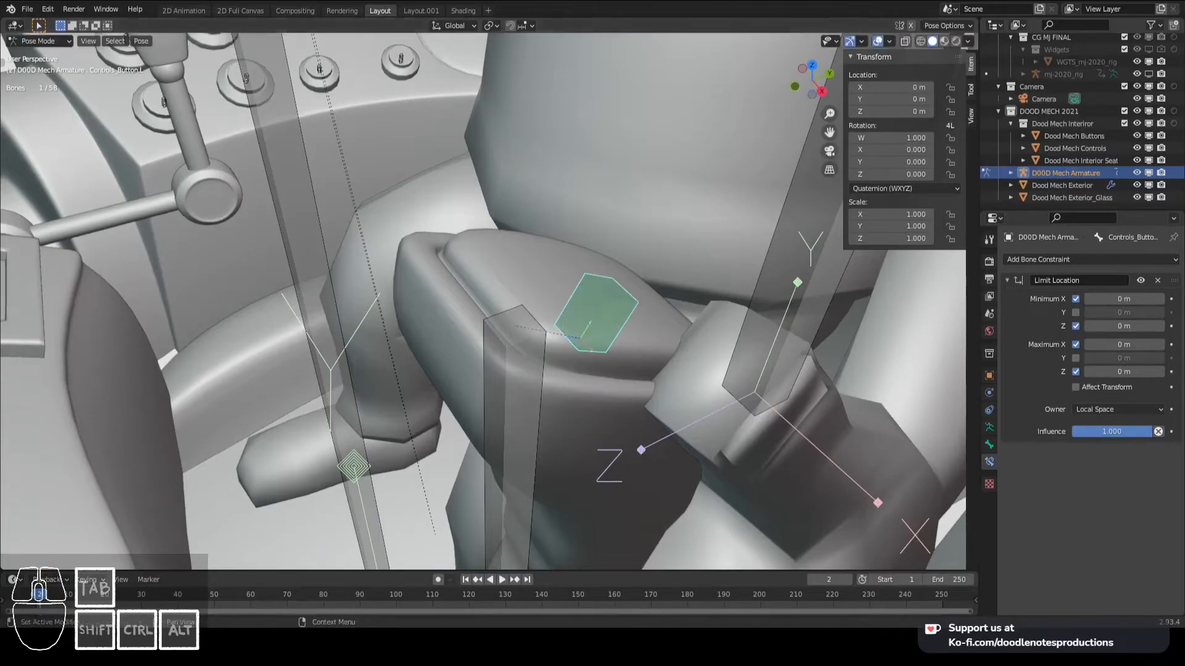
- Enable Affect Transform on the button's Limit Location and test a move along local Y
click(1075, 388)
key(g)
key(y)
key(y)
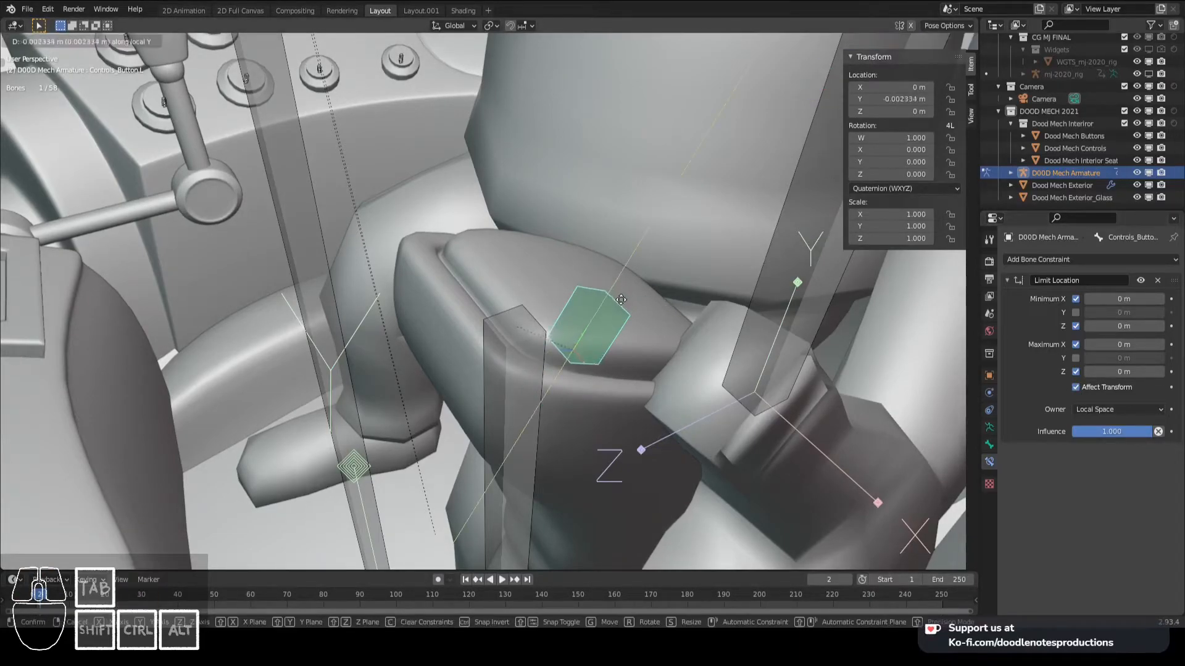
right_click(611, 313)
- Frame Controls_Button.L in the right side view and test its travel along local Y, cancelling the move
key(KP_3)
key(KP_Decimal)
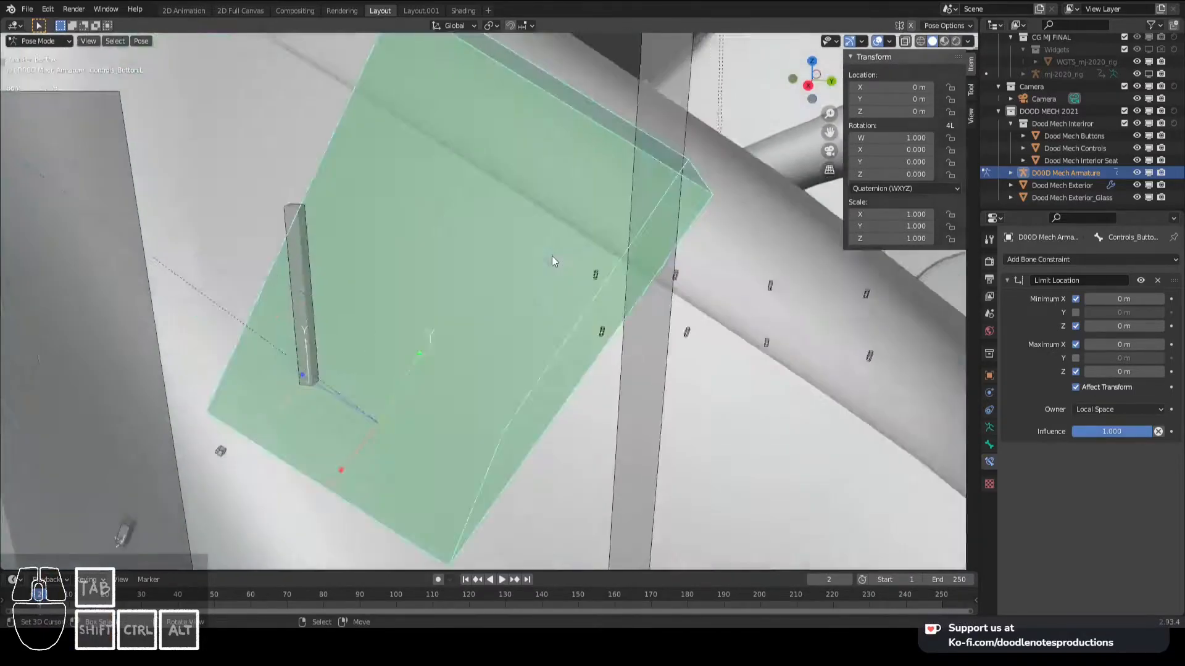
scroll(543, 278, down, 8)
scroll(532, 291, up, 2)
key(g)
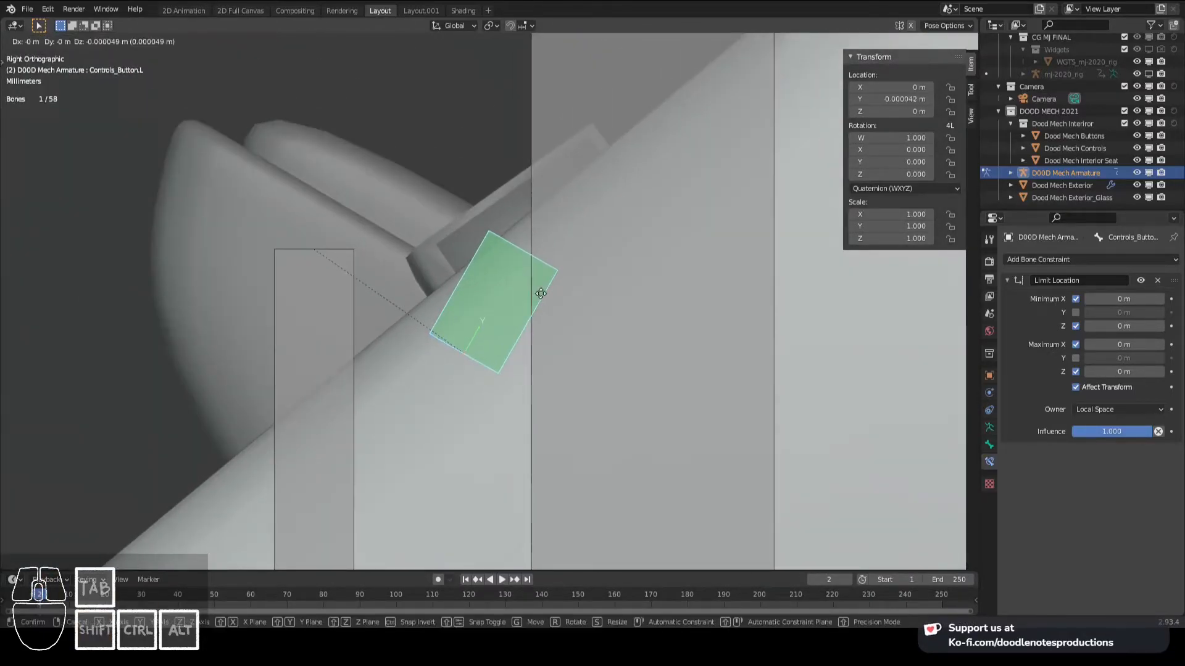
key(y)
key(y)
right_click(510, 326)
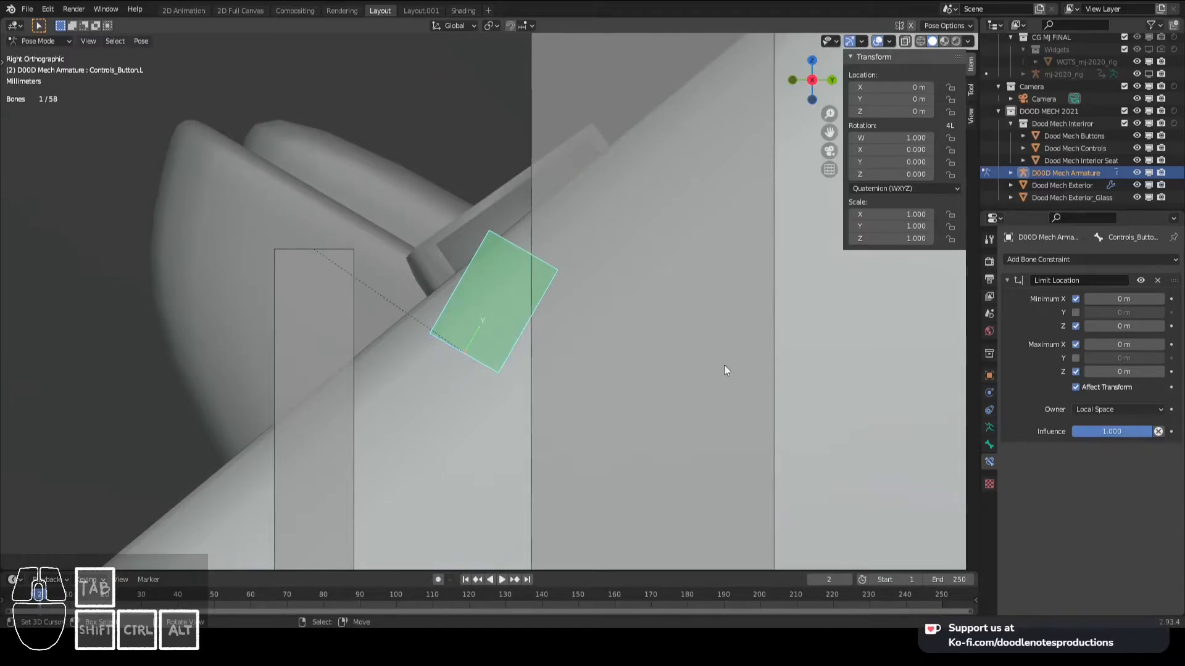
- Try the Minimum Y limit at 0 m by moving the button along local Y, and turn that limit off again
key(g)
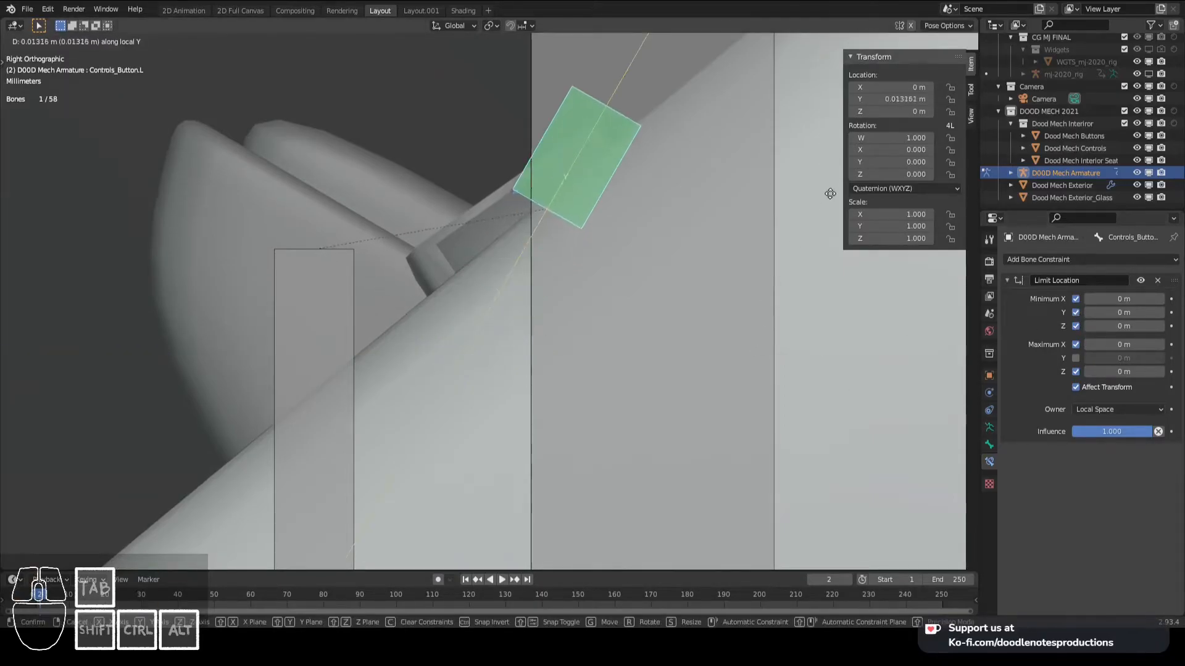
right_click(569, 512)
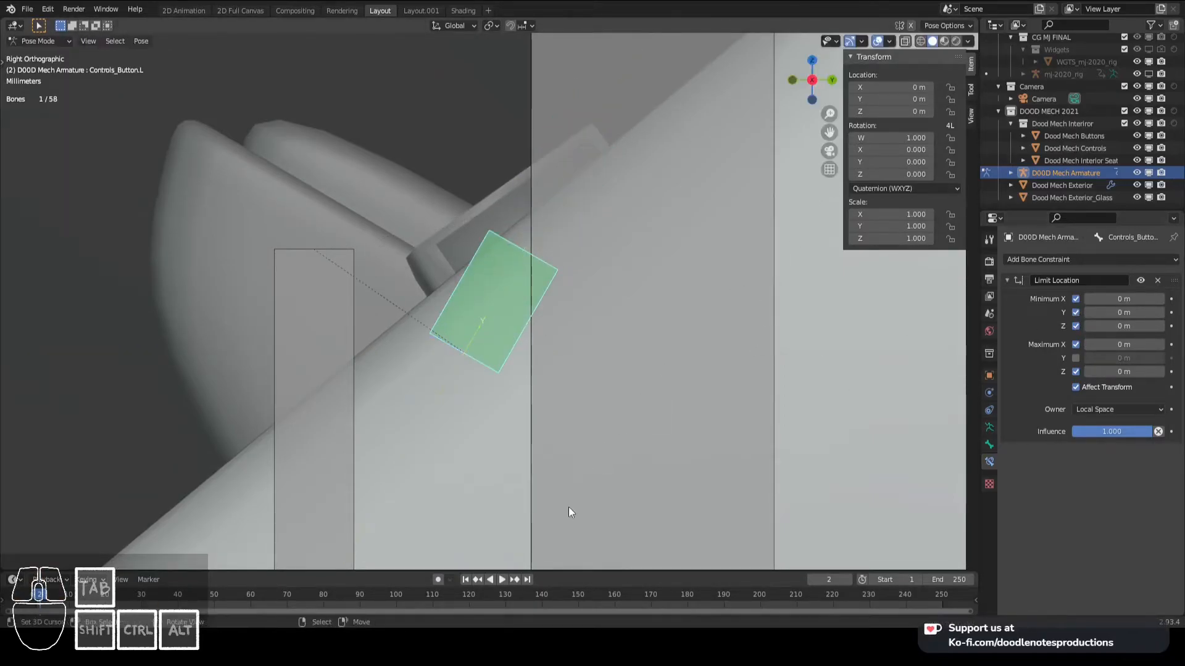
click(1076, 312)
- Limit the button's Maximum Y to 0 m and test it with a cancelled move
click(1076, 358)
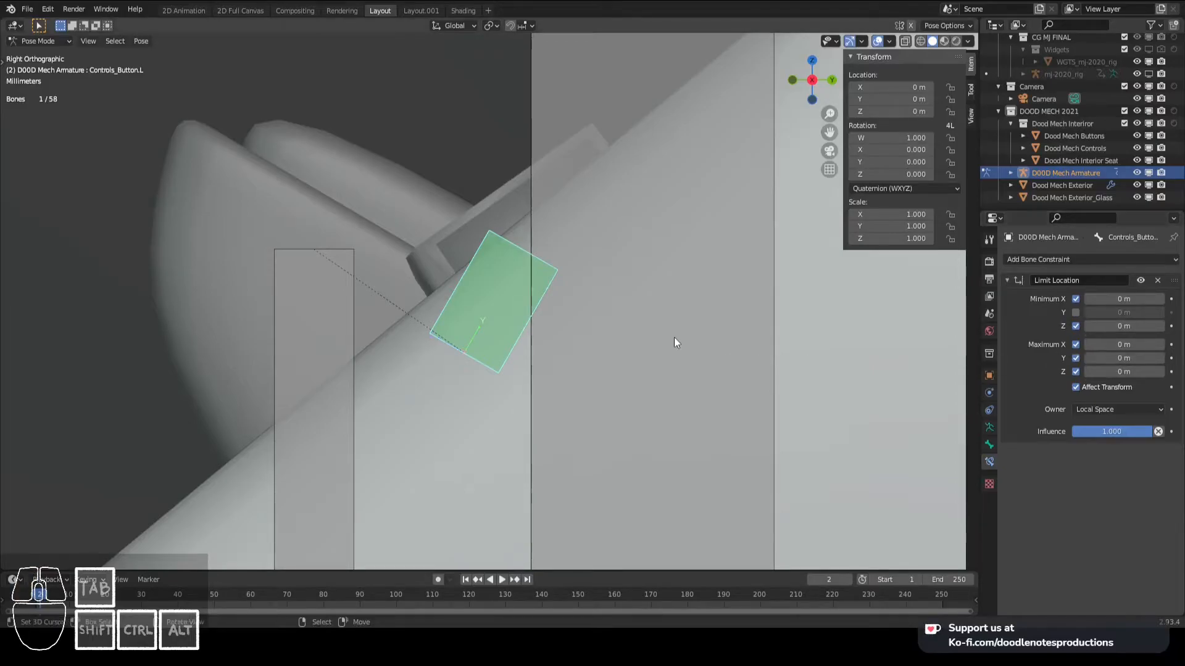
key(g)
right_click(658, 562)
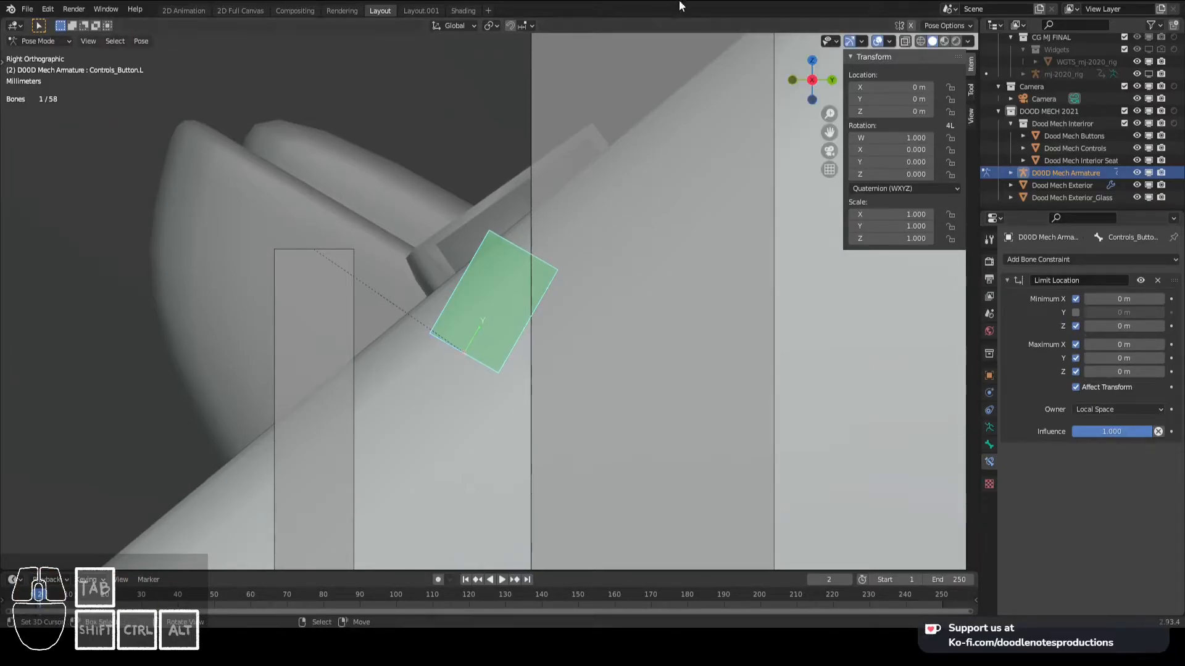
shift+middle_drag(528, 254, 570, 243)
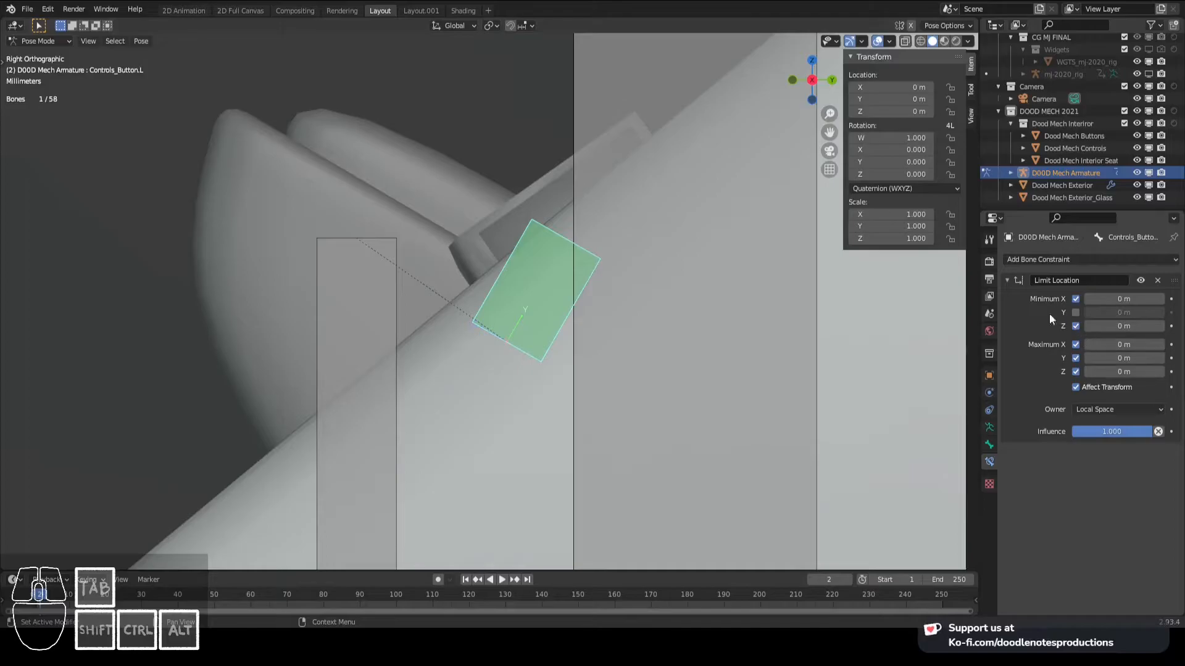
- Move Controls_Button.L to its pressed depth at about -0.00446 m on local Y, copy that value, and clear the bone's location
key(g)
key(y)
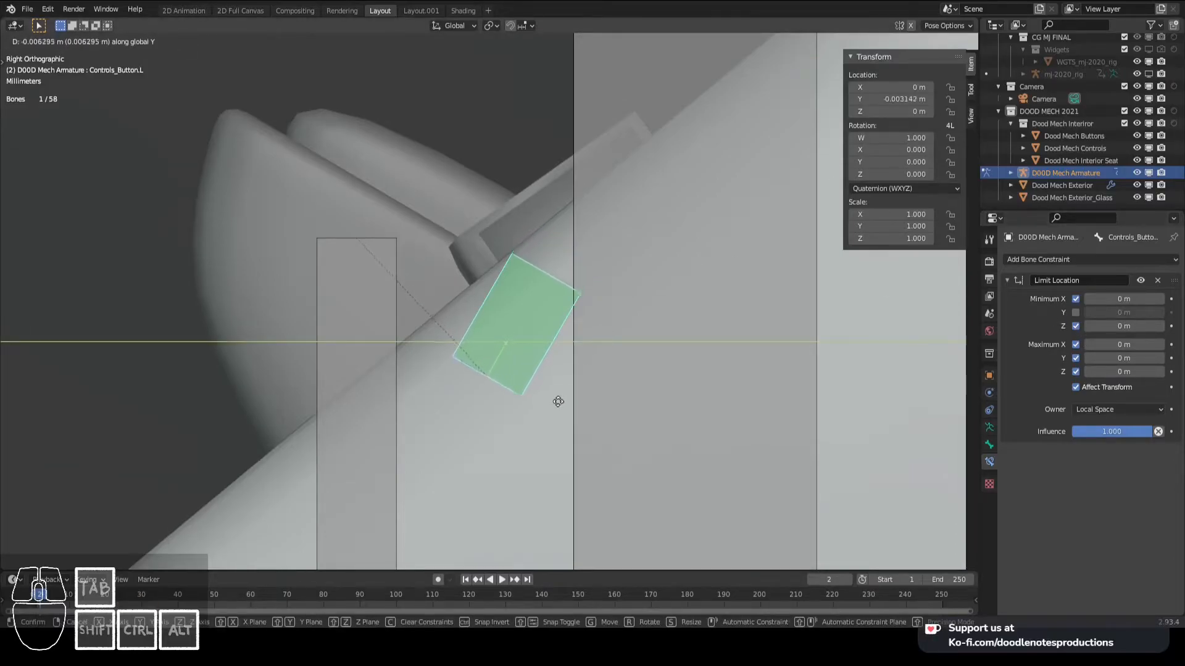
click(527, 442)
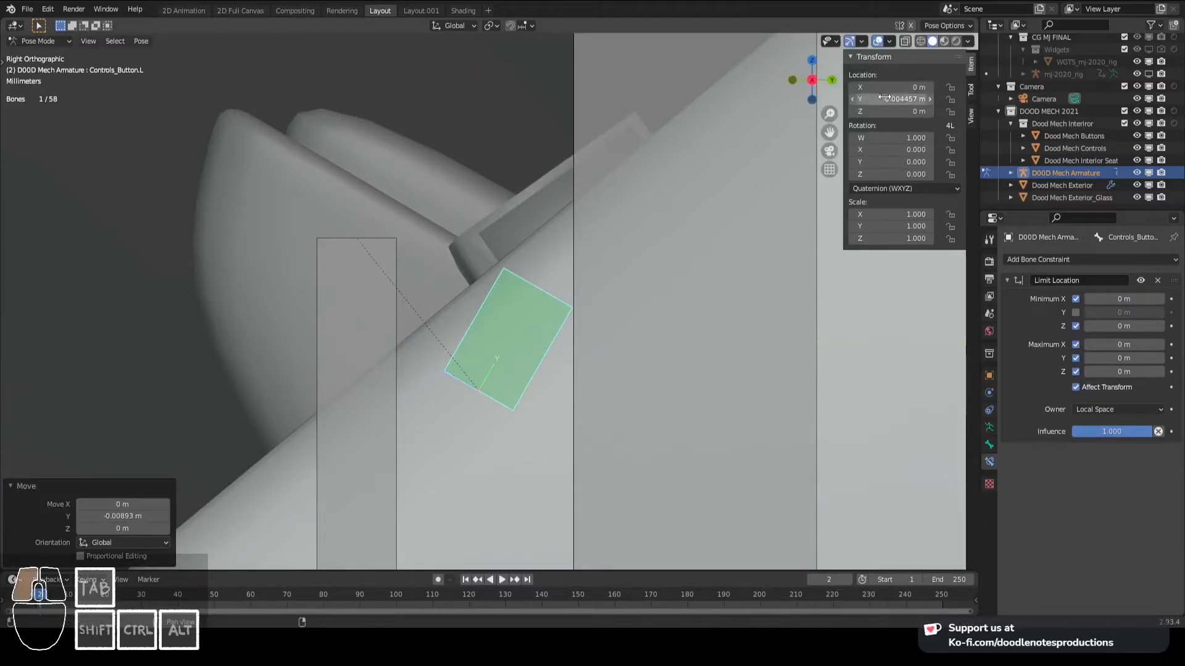
key(Escape)
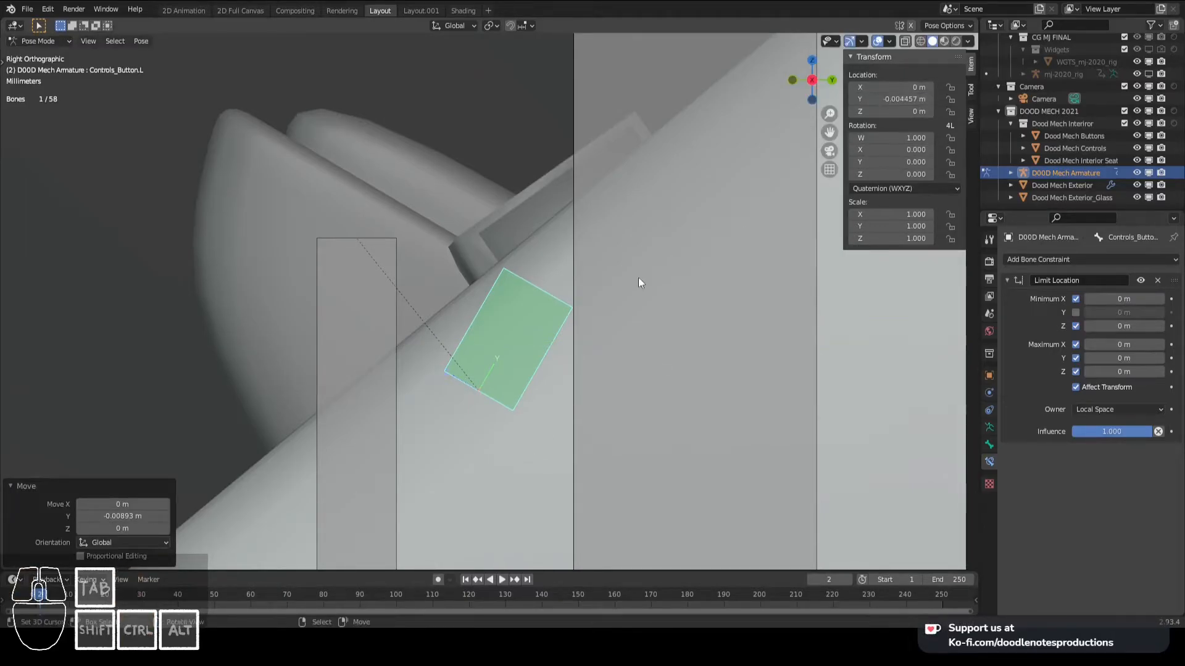
right_click(560, 308)
key(alt+g)
- Set the Minimum Y limit of Controls_Button.L to -0.00446 m, save the file, and test the button's travel
click(1075, 312)
click(1117, 312)
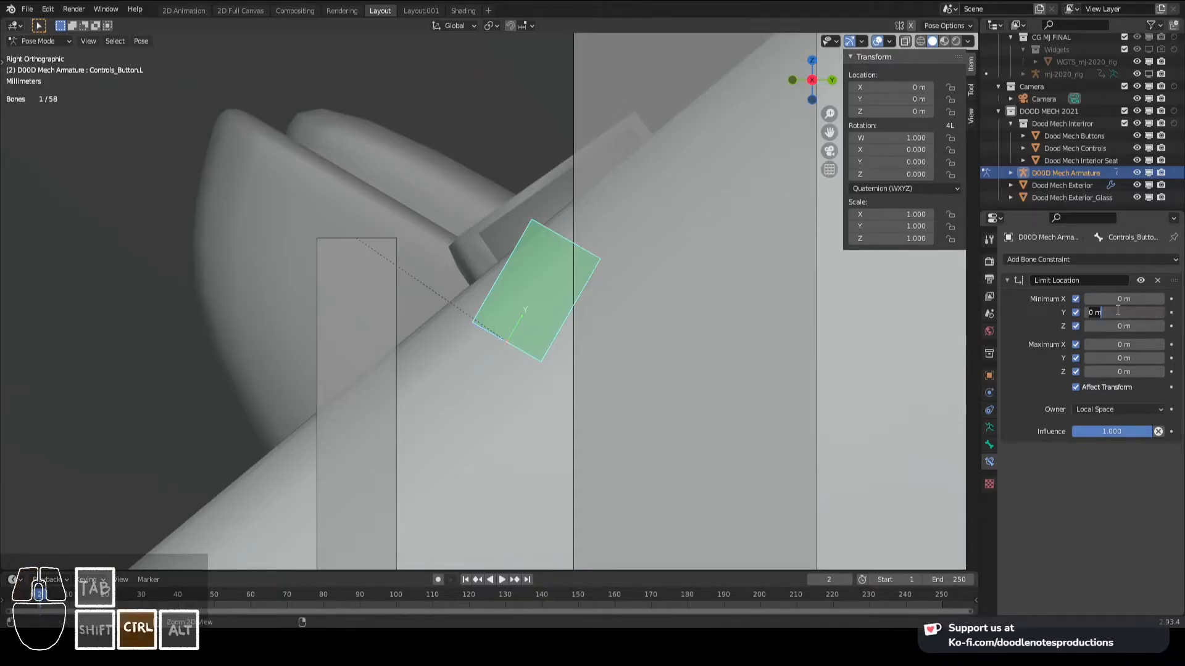
key(ctrl+s)
key(g)
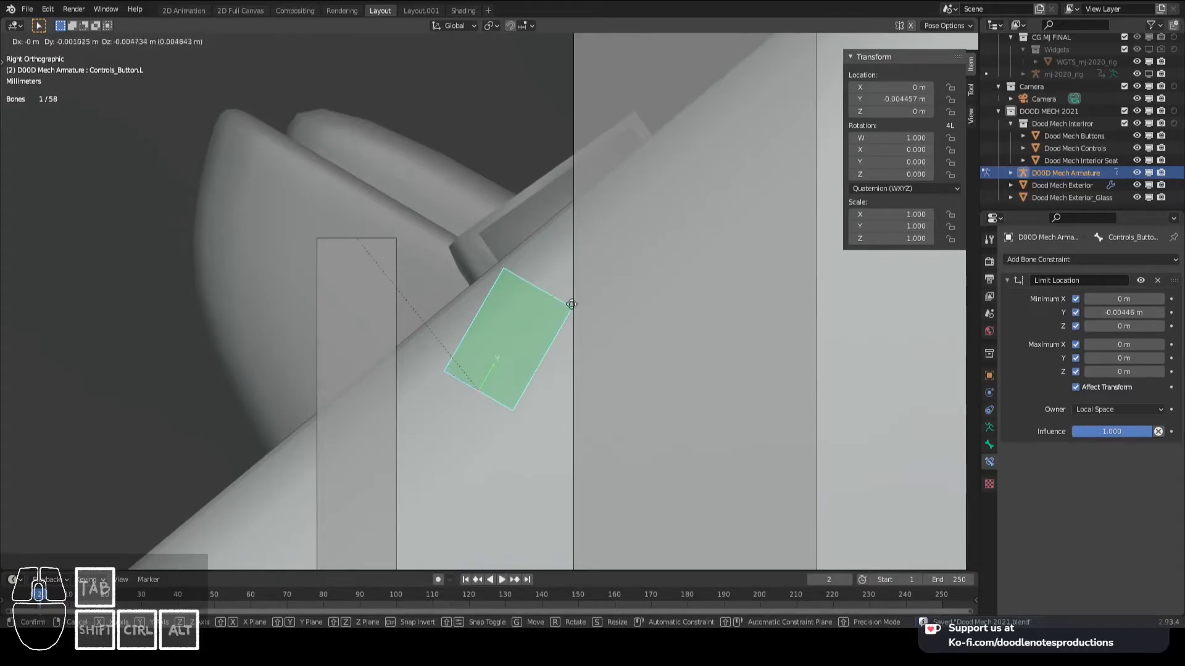
right_click(455, 290)
- Add a Limit Location constraint to the Ignition Start bone on the centre console
scroll(454, 290, down, 5)
scroll(454, 289, down, 4)
shift+middle_drag(454, 289, 488, 238)
middle_drag(477, 192, 551, 249)
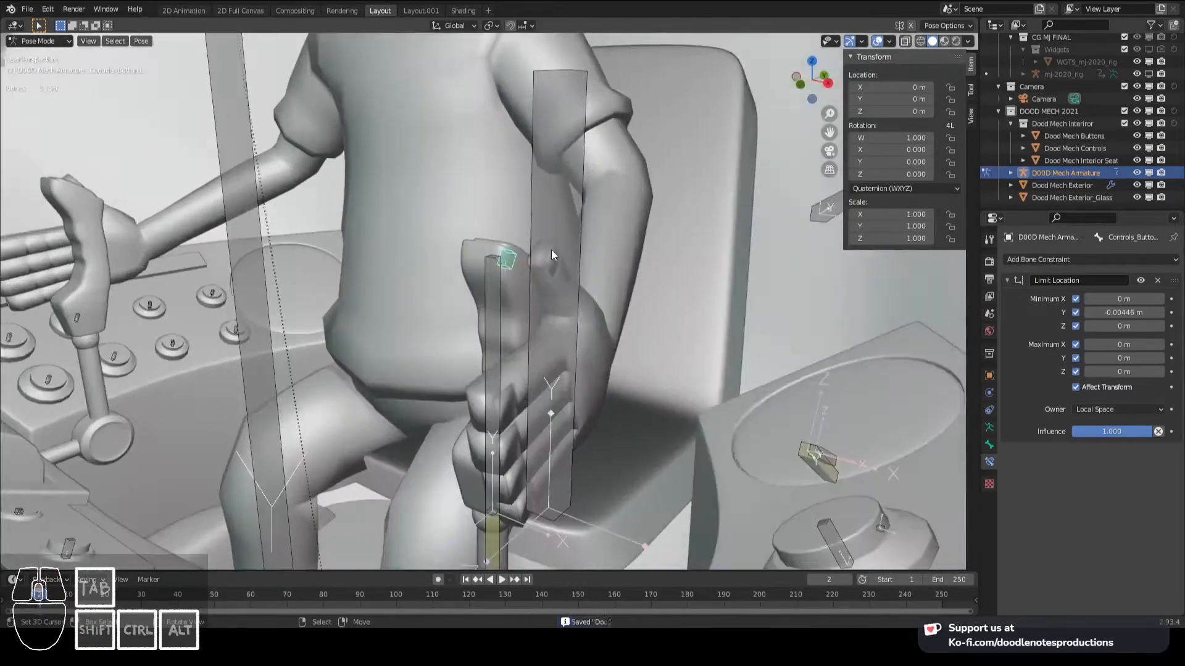
scroll(543, 248, up, 1)
scroll(488, 280, down, 2)
scroll(505, 220, down, 2)
shift+middle_drag(488, 280, 576, 284)
scroll(510, 261, up, 3)
scroll(503, 297, down, 2)
shift+middle_drag(298, 364, 325, 330)
scroll(211, 322, up, 1)
click(407, 391)
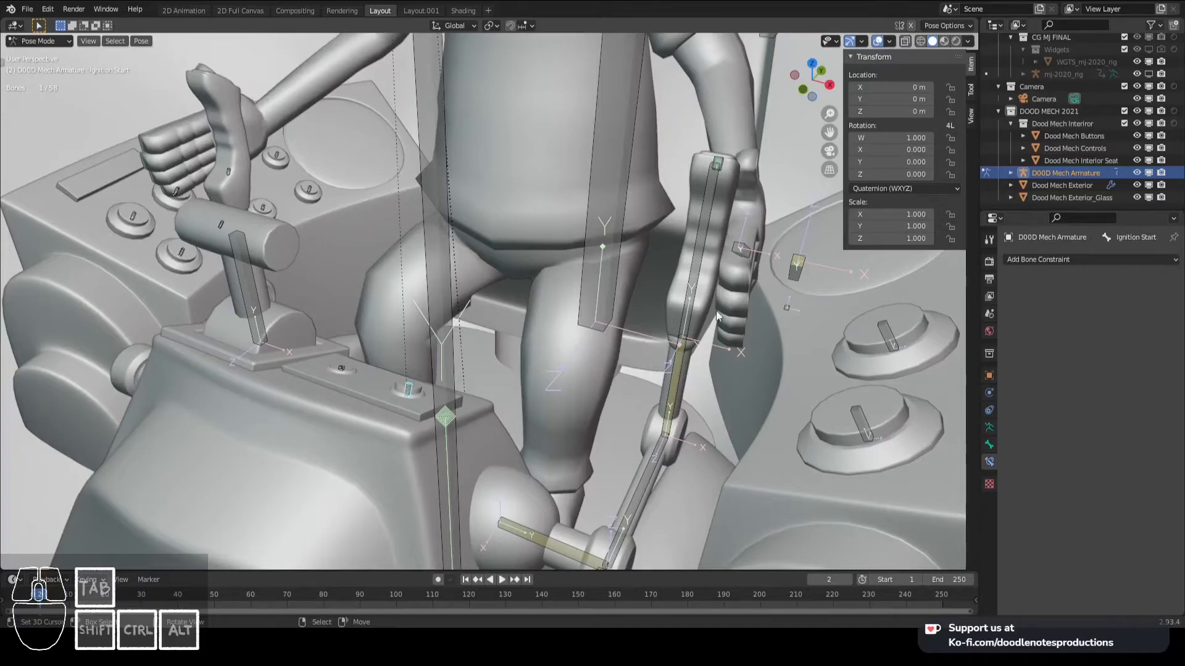
middle_drag(573, 416, 676, 318)
middle_drag(480, 355, 453, 347)
shift+middle_drag(453, 347, 519, 327)
scroll(518, 327, up, 5)
click(1083, 260)
shift+middle_drag(617, 345, 636, 338)
click(1083, 259)
click(962, 362)
- Set Ignition Start's Limit Location to Local Space with Affect Transform, limiting minimum X and Z and maximum X, Y and Z to 0 m
scroll(803, 340, down, 1)
click(1093, 410)
click(1094, 499)
click(1076, 326)
click(1075, 299)
click(1076, 358)
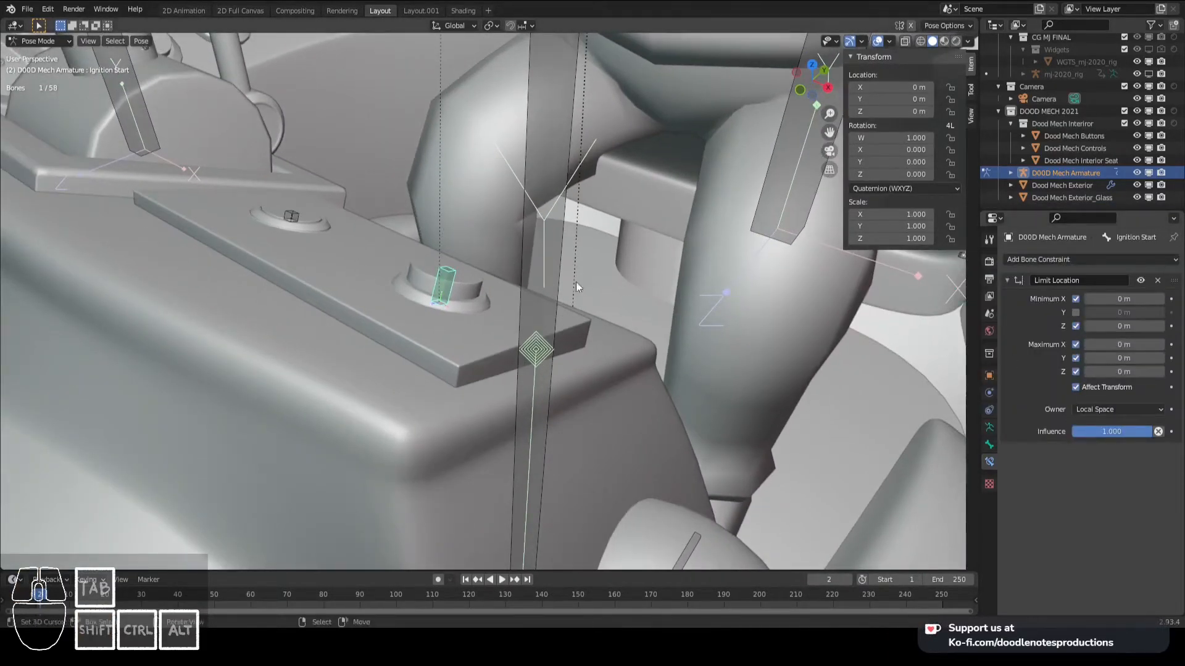
- Switch to the right side view of Ignition Start and hide Dood Mech Exterior in the viewport
middle_drag(582, 283, 534, 275)
key(g)
key(y)
key(y)
key(KP_3)
click(1148, 185)
- Move Ignition Start along local Y to about -0.005247 m, copy its Y location, and clear the bone's location
key(g)
key(y)
key(y)
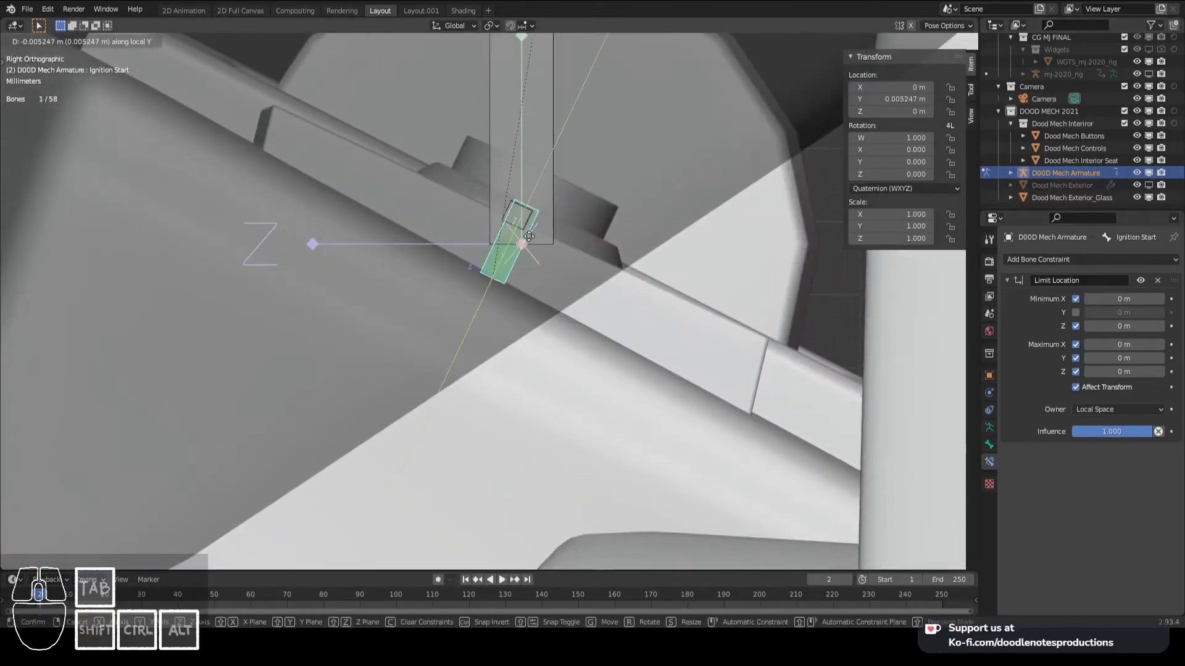
click(525, 241)
double_click(893, 99)
key(ctrl+c)
key(Return)
key(alt+g)
- Enable Ignition Start's Minimum Y limit and set it to the copied value, -0.00525 m
click(1075, 313)
double_click(1119, 313)
key(ctrl+v)
key(Return)
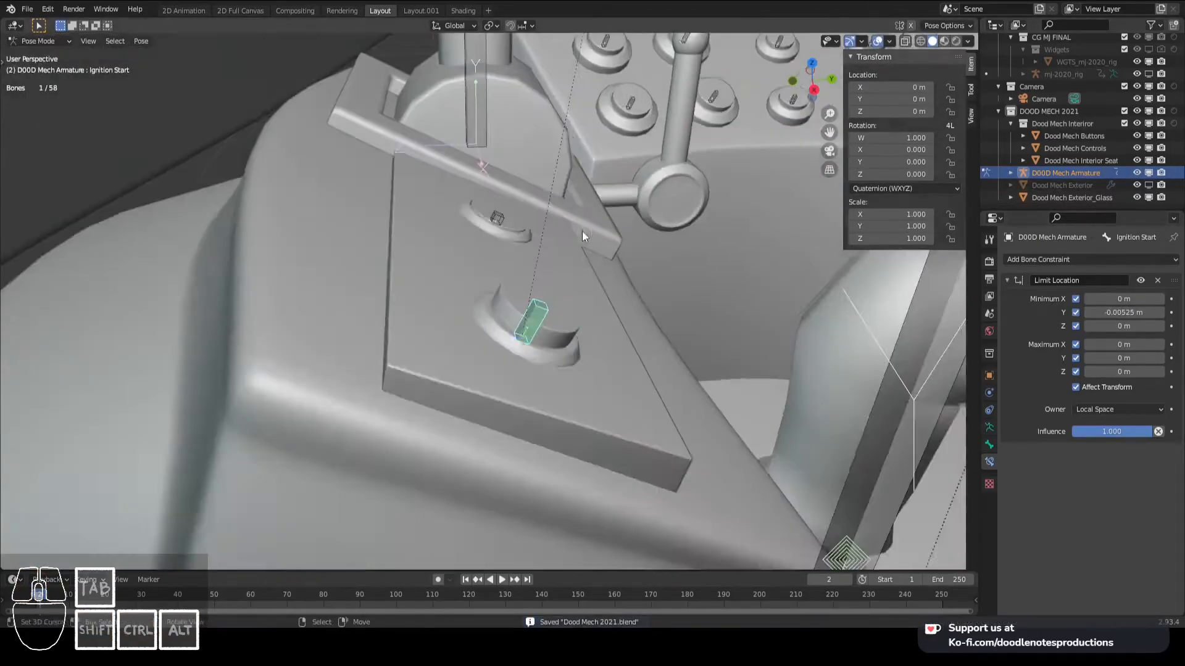
- Give Ignition Keys a Limit Location constraint in Local Space with Affect Transform, enabling all minimum and maximum limits at 0 m
click(1091, 260)
click(963, 370)
drag(1076, 299, 1076, 371)
click(1075, 387)
click(1119, 409)
click(1105, 479)
- Add a Local Space Limit Rotation with Affect Transform to Ignition Keys, limiting X, Y and Z to 0°, and test-rotate the bone
click(1049, 260)
click(932, 374)
click(1080, 472)
click(1080, 527)
click(1076, 555)
click(1118, 577)
click(1105, 506)
scroll(679, 351, up, 2)
key(r)
right_click(582, 314)
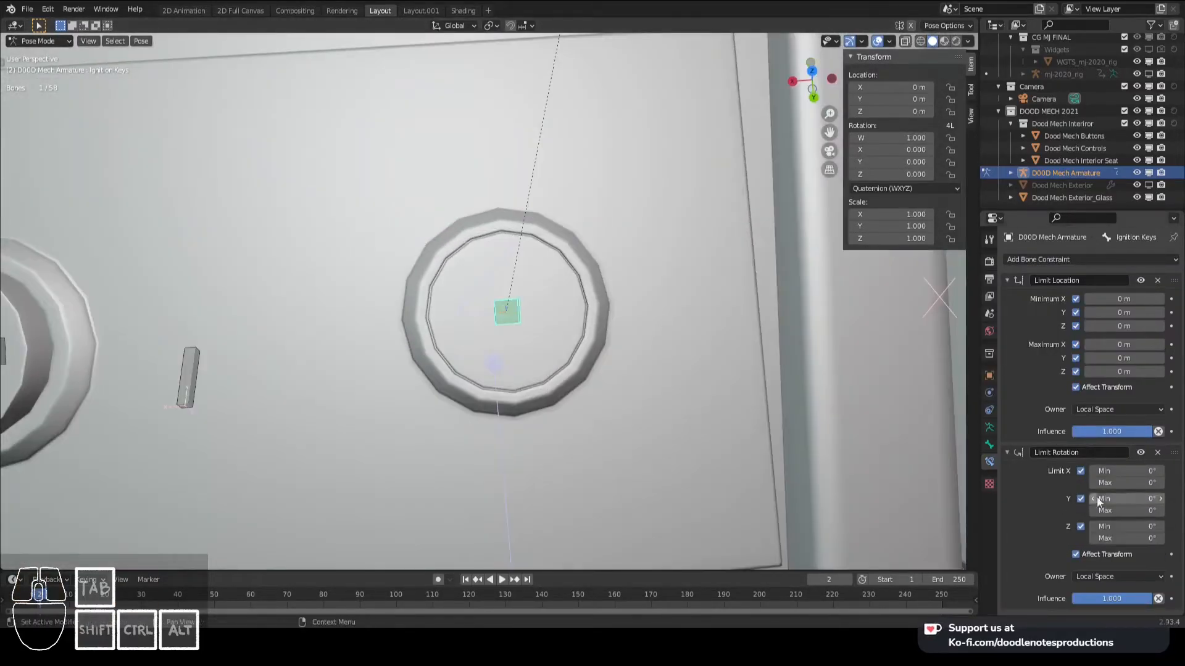
key(r)
right_click(704, 309)
- Set Ignition Keys' minimum Y rotation limit to -90° and test the bone's rotation
click(1125, 500)
text(-90)
key(Return)
key(r)
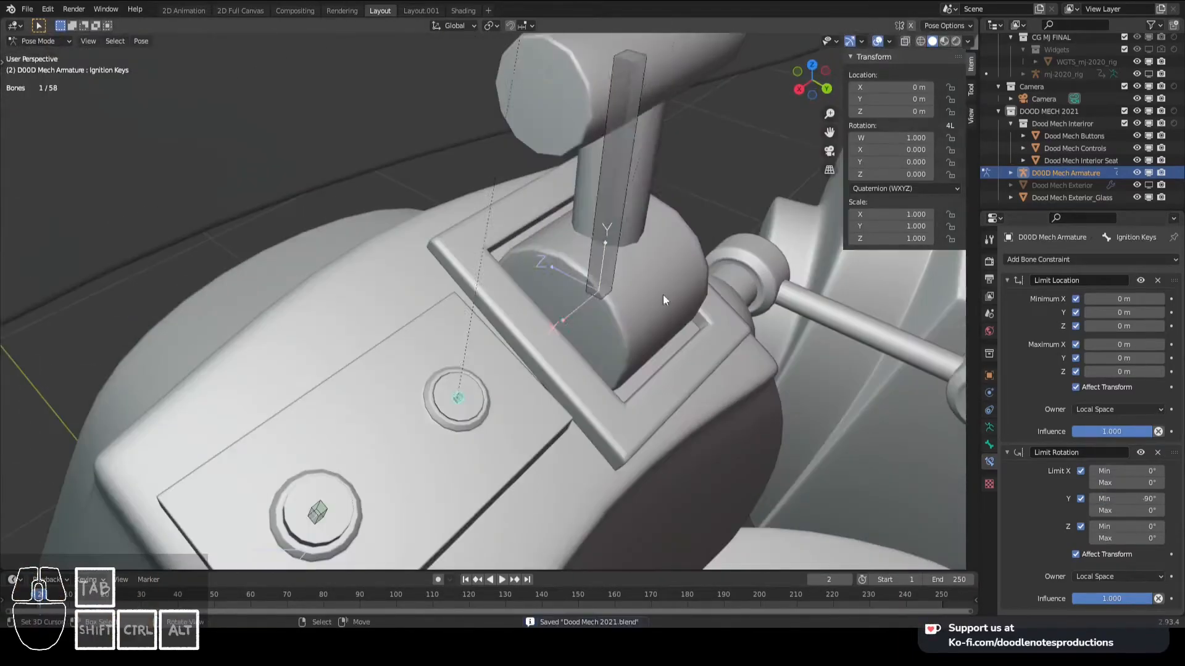
- Give Ignition Accelerator a Local Space Limit Location with Affect Transform and all limits at 0 m, save, and test it in right side view
click(1043, 259)
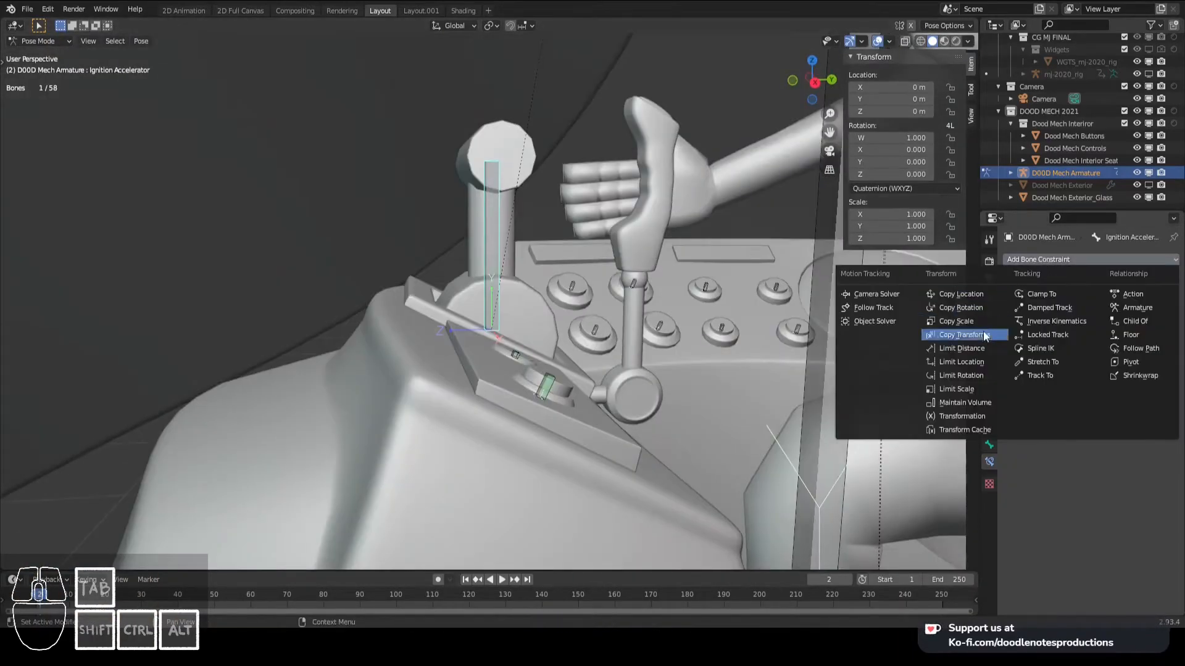
click(962, 362)
click(1076, 388)
click(1097, 410)
click(1095, 478)
drag(1074, 372, 1074, 298)
key(KP_3)
key(ctrl+s)
key(r)
key(g)
right_click(606, 237)
- Add a Limit Rotation constraint to Ignition Accelerator limiting Y and Z to 0°, and test-rotate the bone
click(1042, 259)
click(962, 375)
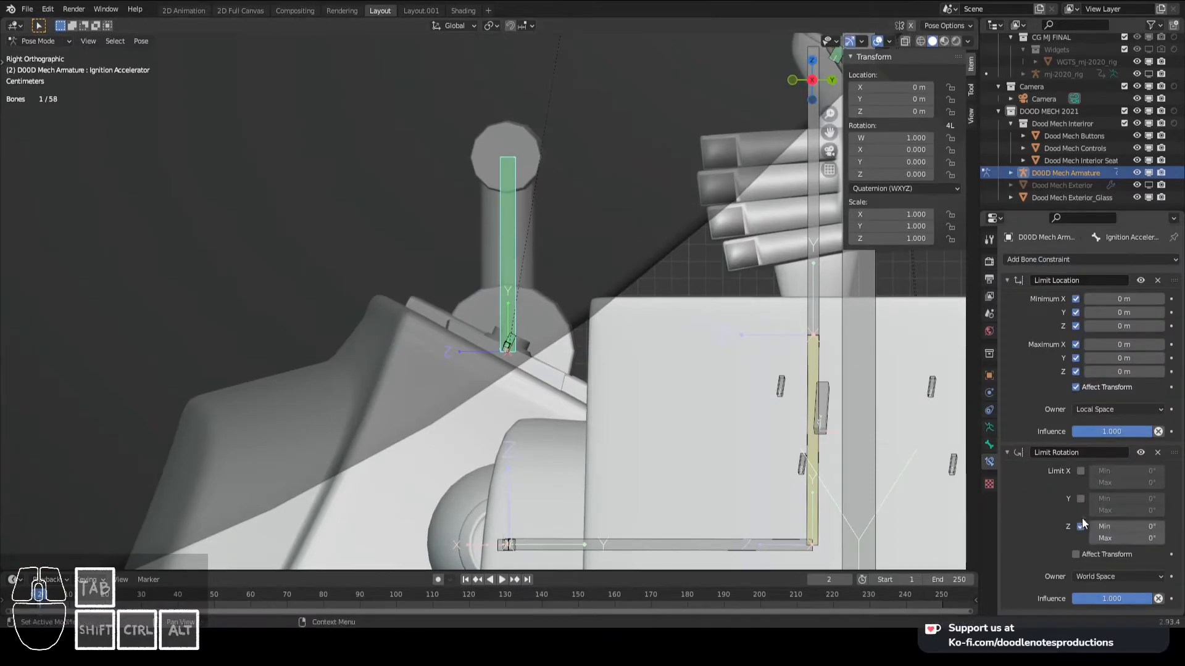
click(1081, 500)
key(r)
right_click(710, 346)
click(1082, 472)
click(1082, 472)
key(r)
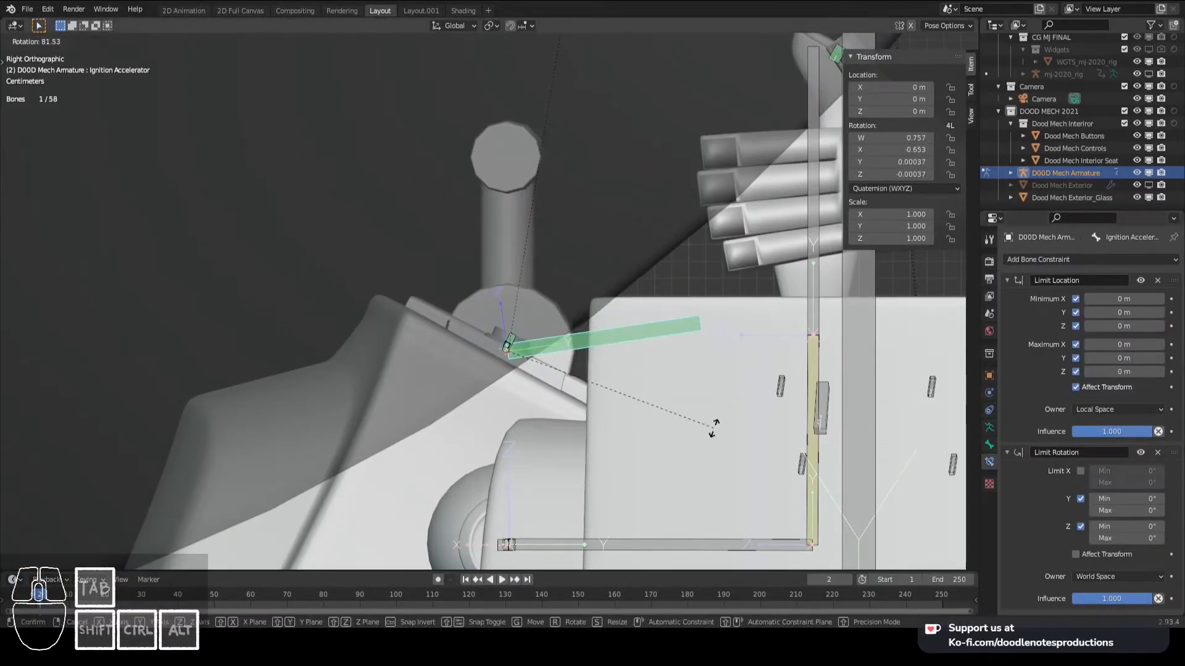
right_click(714, 428)
- Switch Ignition Accelerator to XYZ Euler, rotate it to about -78.5° on X in side view, and copy the X rotation
click(904, 188)
click(901, 201)
key(r)
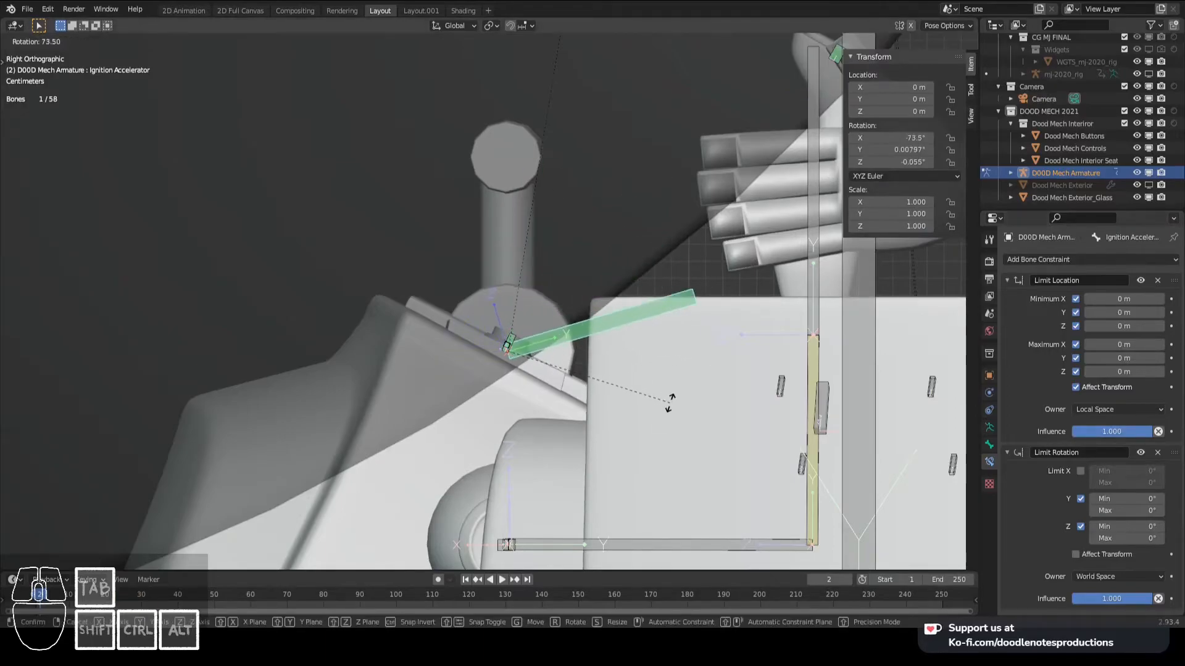
click(675, 413)
key(ctrl+c)
key(Escape)
- Enable Ignition Accelerator's X rotation limit with the copied -78.5° as minimum, and clear the bone's rotation
click(1081, 472)
key(ctrl+v)
key(alt+r)
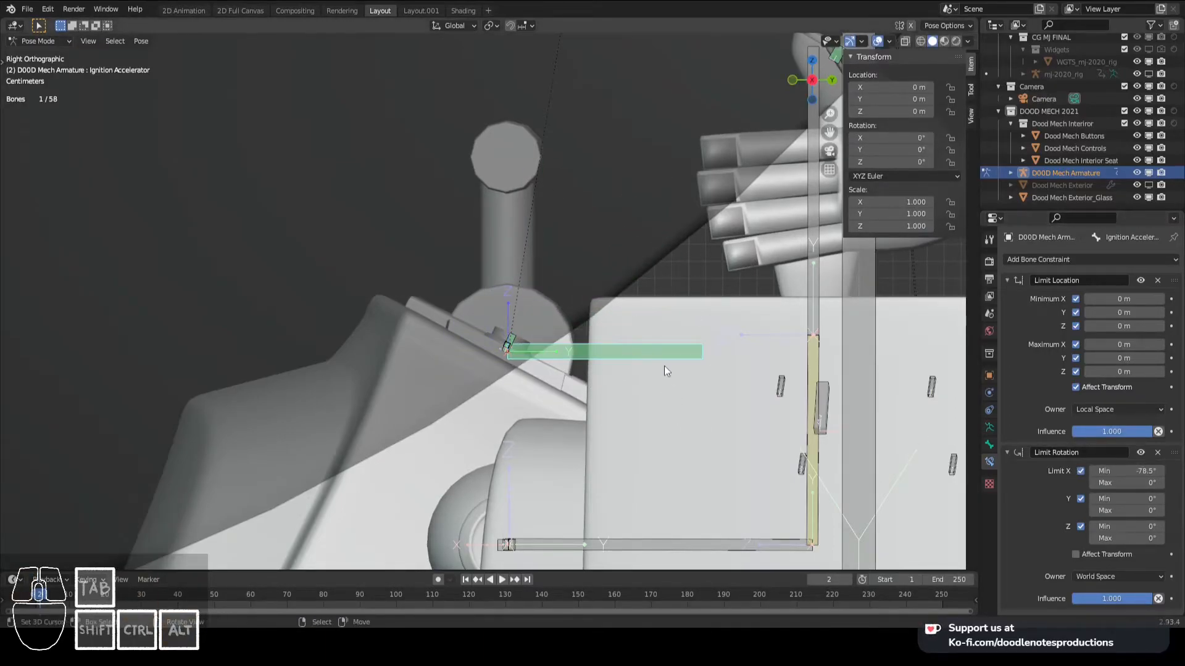
- Try the copied angle as Ignition Accelerator's maximum X limit, reset that maximum to 0°, clear the rotation and disable Limit X
key(Return)
key(ctrl+v)
click(1128, 484)
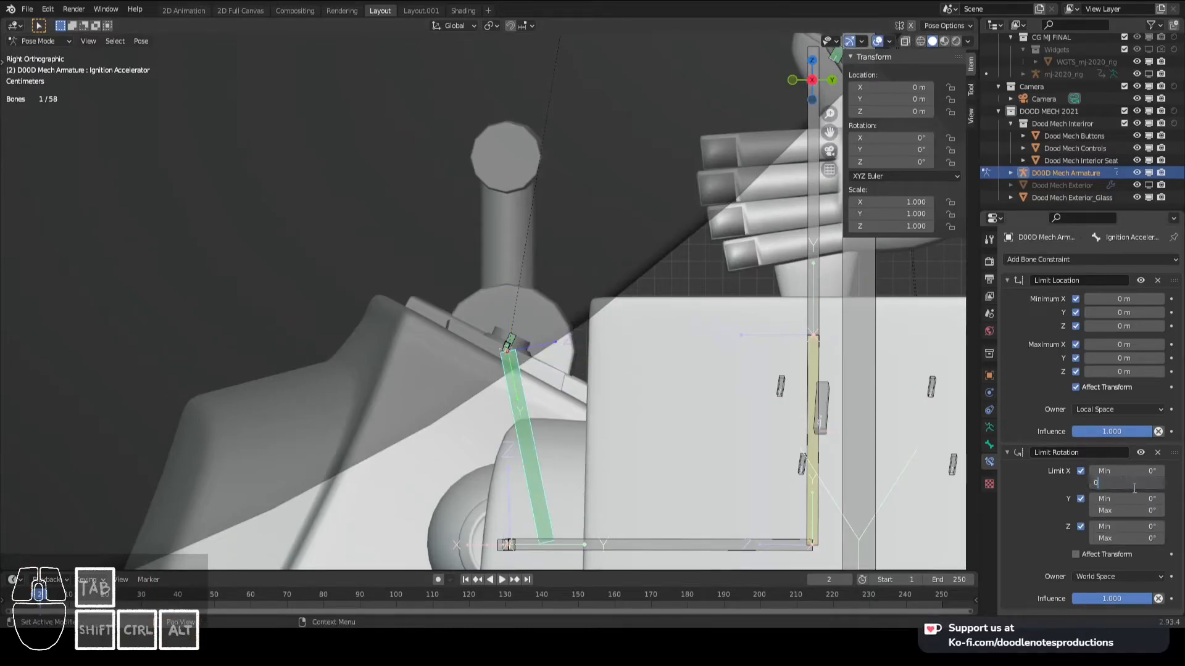
text(0)
key(Return)
- Re-enable Ignition Accelerator's X rotation limit and set its minimum to -78.5°
key(Return)
key(alt+r)
click(1080, 472)
- Test-rotate Ignition Accelerator from different angles with its X rotation limit disabled
shift+middle_drag(510, 191, 538, 203)
scroll(556, 206, up, 2)
key(r)
right_click(642, 209)
middle_drag(642, 208, 626, 256)
key(r)
right_click(603, 371)
click(1111, 577)
click(1101, 489)
click(1080, 472)
key(Home)
text(-)
key(Return)
- Test Ignition Accelerator's limited rotation in perspective and right side views, and save the file
key(r)
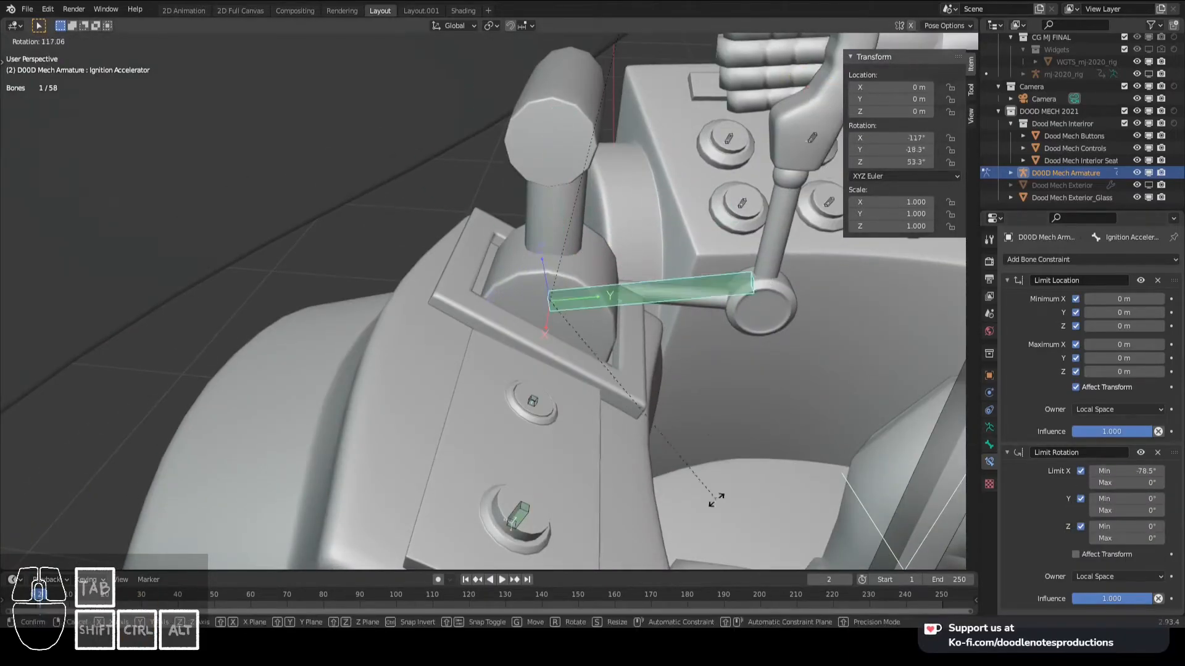
right_click(714, 495)
key(KP_3)
key(r)
right_click(383, 82)
scroll(469, 185, down, 5)
key(ctrl+s)
- Copy Ignition Start's Limit Location constraint to a button bone on the side console
middle_drag(569, 165, 481, 271)
scroll(481, 272, up, 3)
right_click(249, 402)
click(1032, 261)
shift+right_click(330, 398)
key(ctrl+c)
click(703, 269)
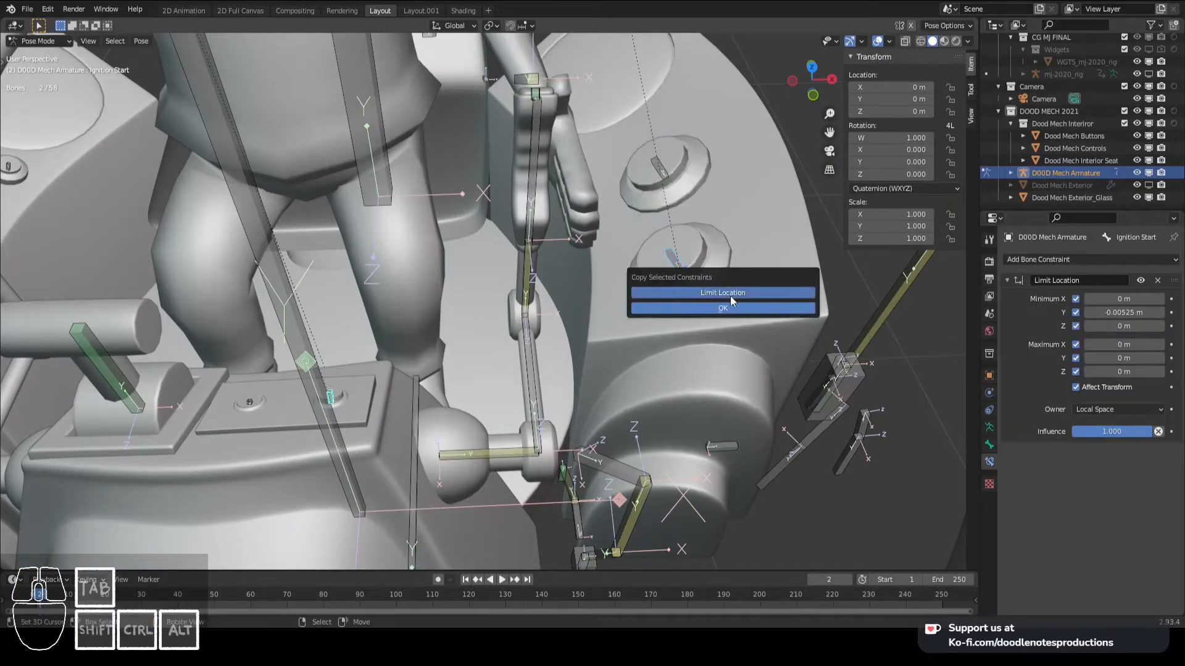
click(731, 307)
- Copy the Limit Location constraint to the remaining button bones on the side consoles
middle_drag(450, 342, 481, 347)
key(ctrl+shift+c)
key(ctrl+c)
click(603, 326)
click(603, 326)
right_click(584, 193)
shift+middle_drag(216, 229, 297, 220)
key(c)
drag(133, 287, 128, 327)
shift+right_click(491, 370)
key(ctrl+c)
click(534, 379)
- Test the press movement of the console button bones, including Button.002
middle_drag(153, 302, 358, 308)
right_click(364, 345)
key(g)
right_click(395, 345)
middle_drag(395, 345, 612, 211)
scroll(569, 287, up, 6)
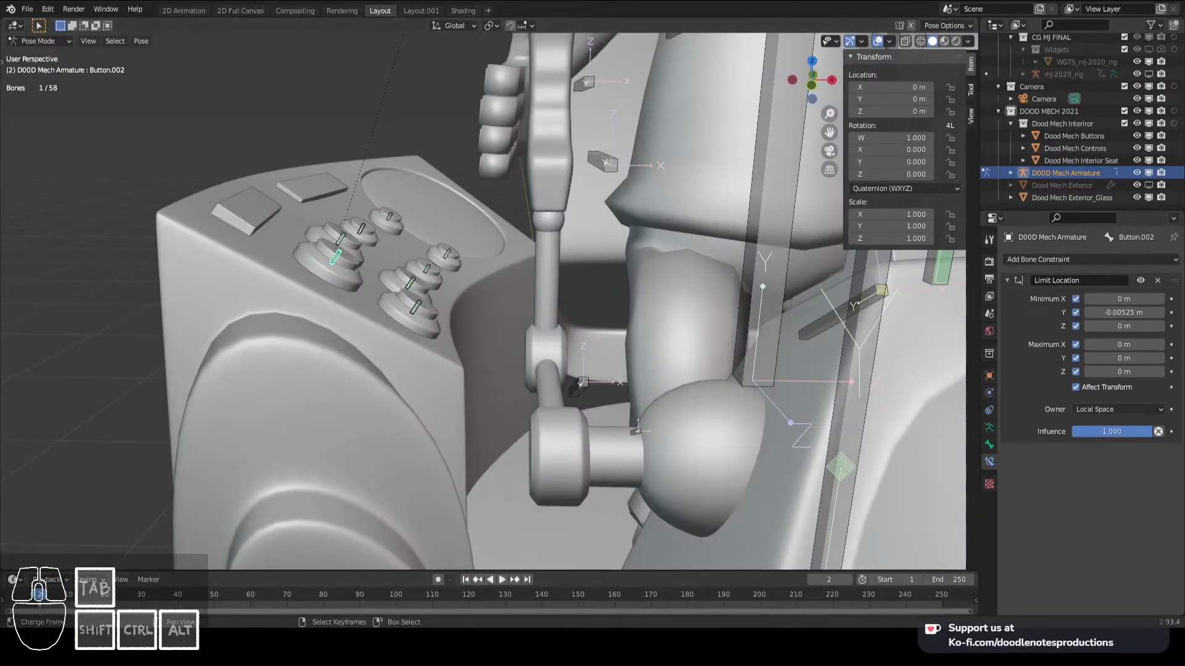
scroll(697, 189, down, 3)
- Test Home Button's press movement and examine its travel against the button housing up close
shift+middle_drag(697, 189, 438, 275)
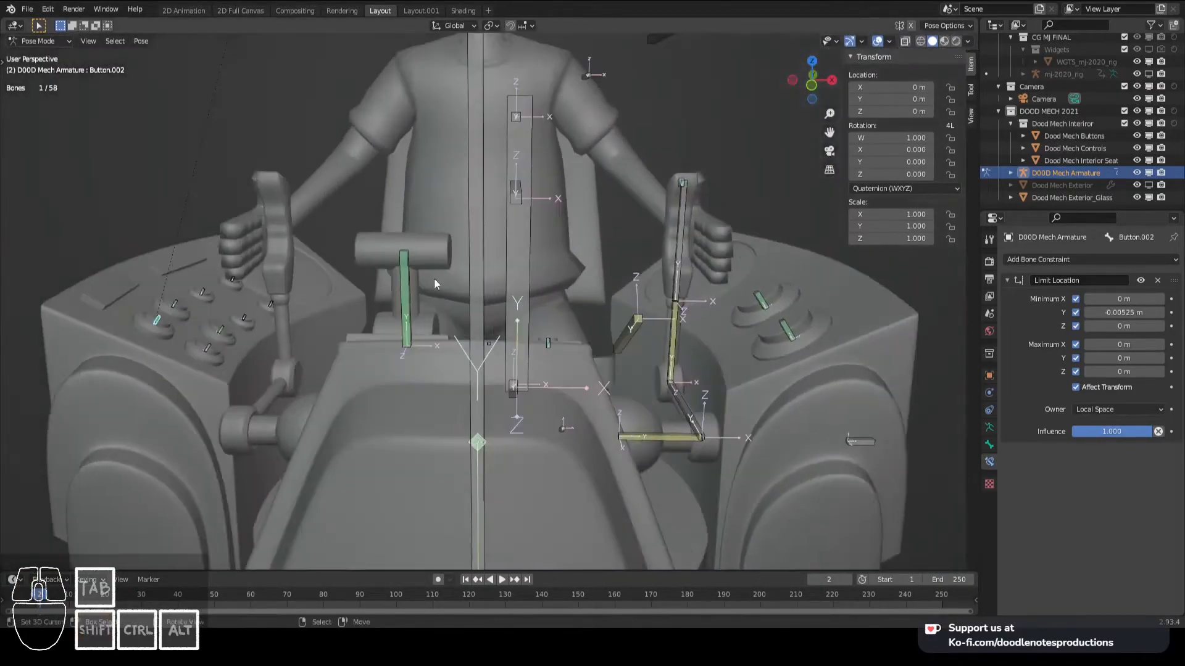
scroll(510, 370, down, 3)
scroll(695, 345, up, 2)
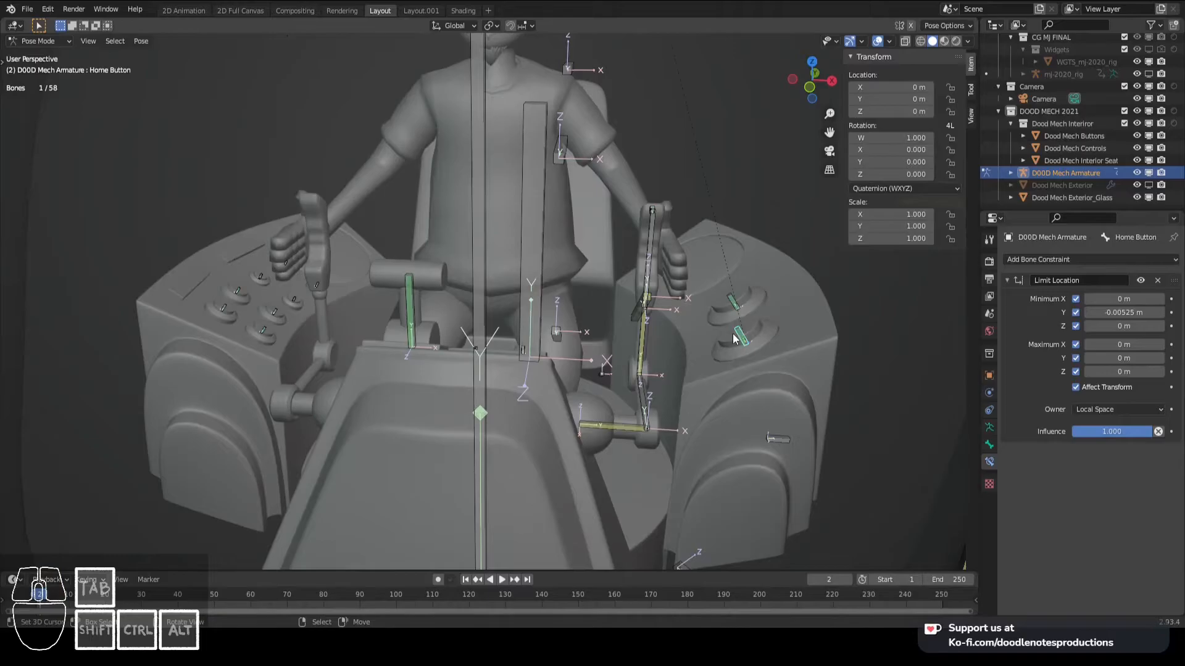
key(g)
right_click(760, 374)
scroll(760, 374, up, 3)
shift+middle_drag(760, 374, 642, 373)
scroll(591, 375, up, 2)
scroll(642, 373, up, 1)
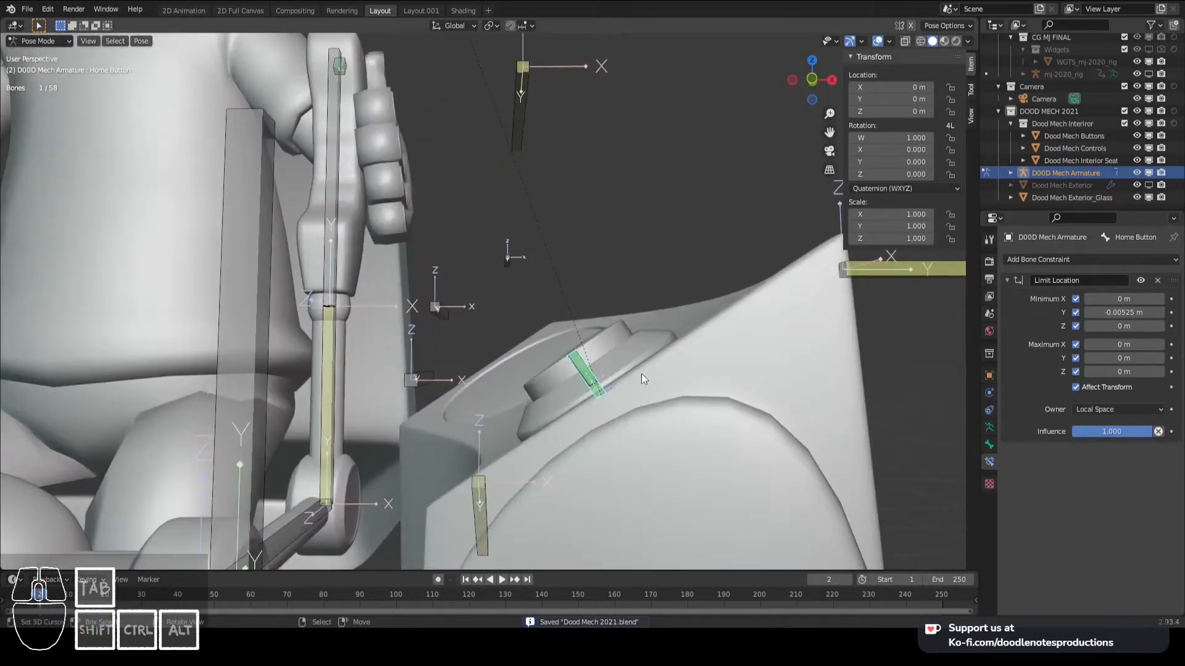
middle_drag(668, 446, 670, 485)
shift+middle_drag(671, 485, 586, 351)
scroll(592, 350, up, 5)
scroll(594, 356, down, 3)
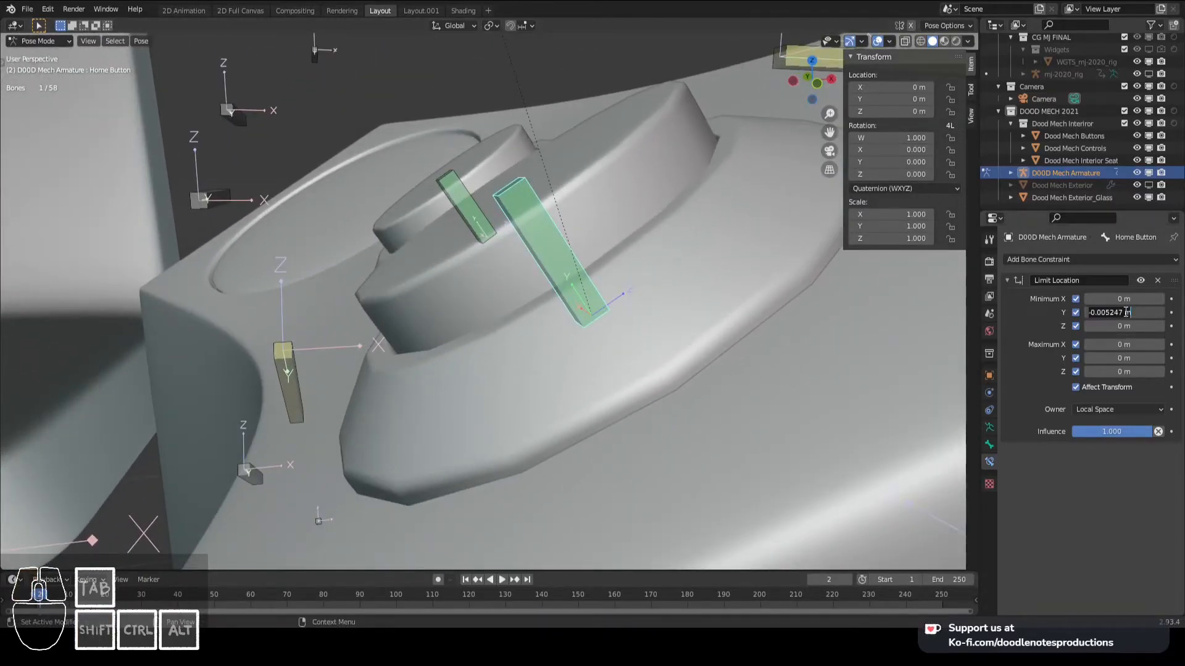
key(g)
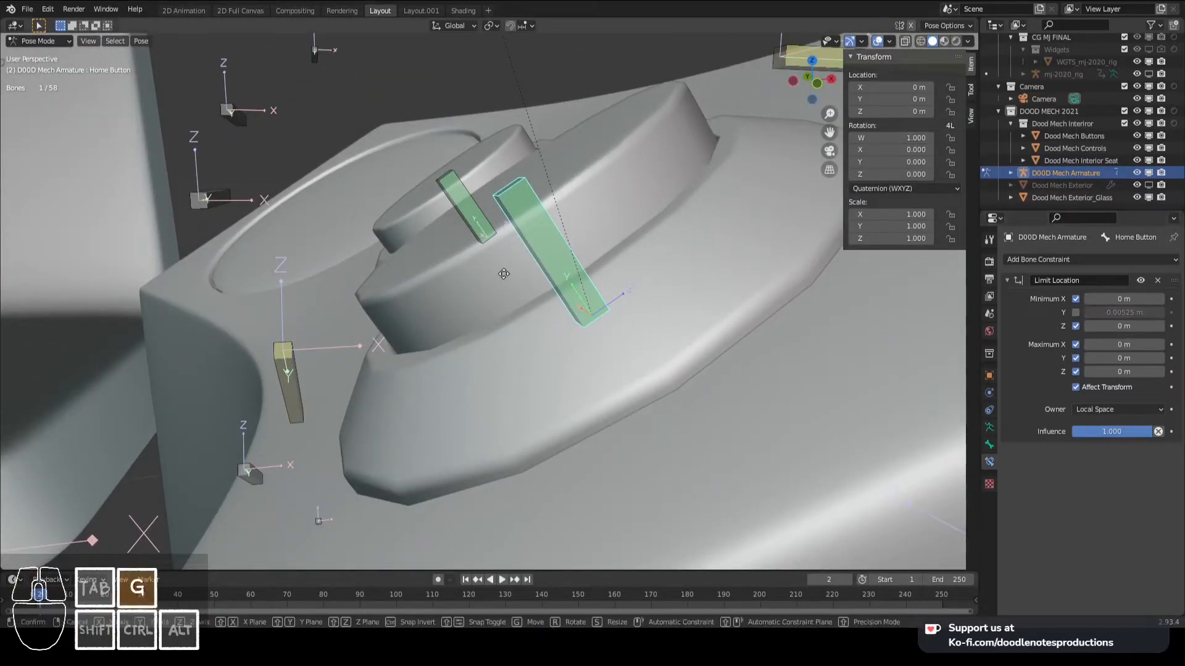
right_click(504, 273)
- Lower Home Button along local Y to about -0.013949 m with Minimum Y disabled, and re-enable that limit at -0.0279 m
key(KP_3)
scroll(503, 273, down, 4)
middle_drag(366, 266, 512, 263)
scroll(529, 283, up, 5)
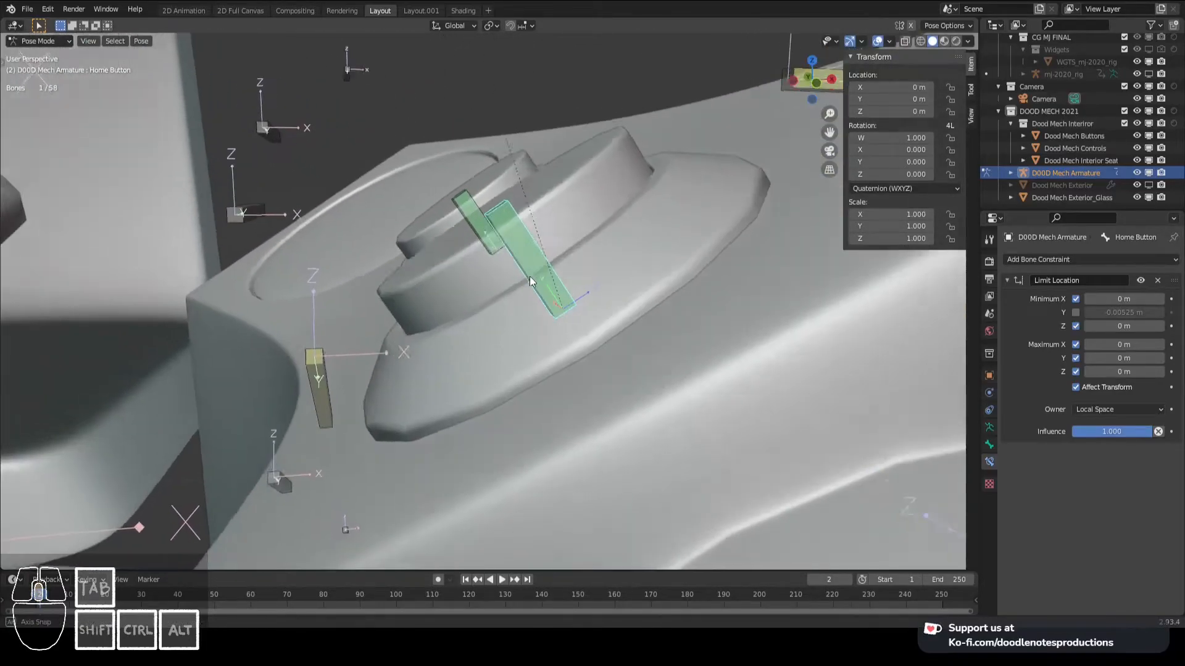
key(g)
right_click(561, 338)
middle_drag(561, 345, 556, 331)
key(g)
click(573, 330)
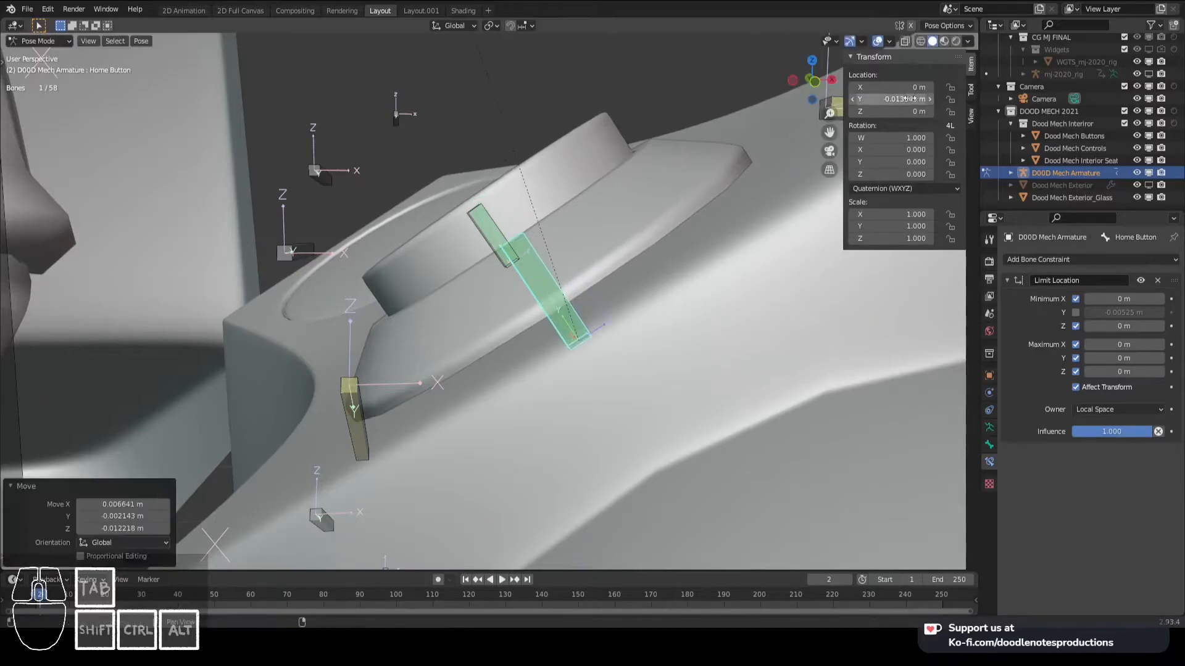
click(1049, 314)
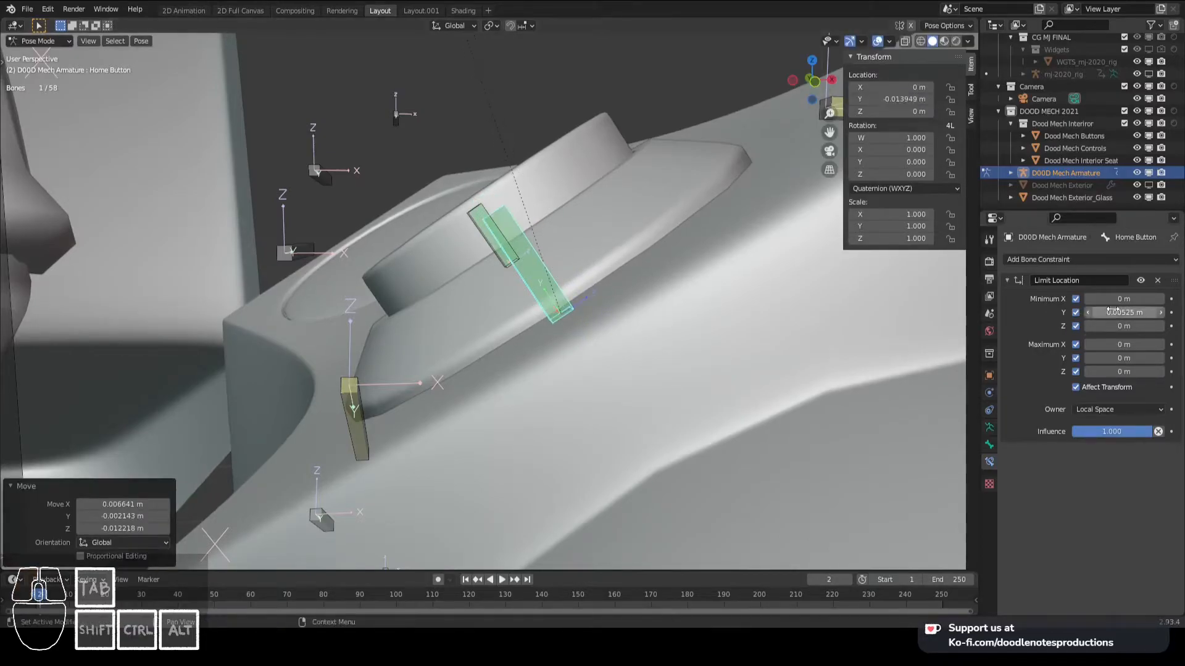
key(Return)
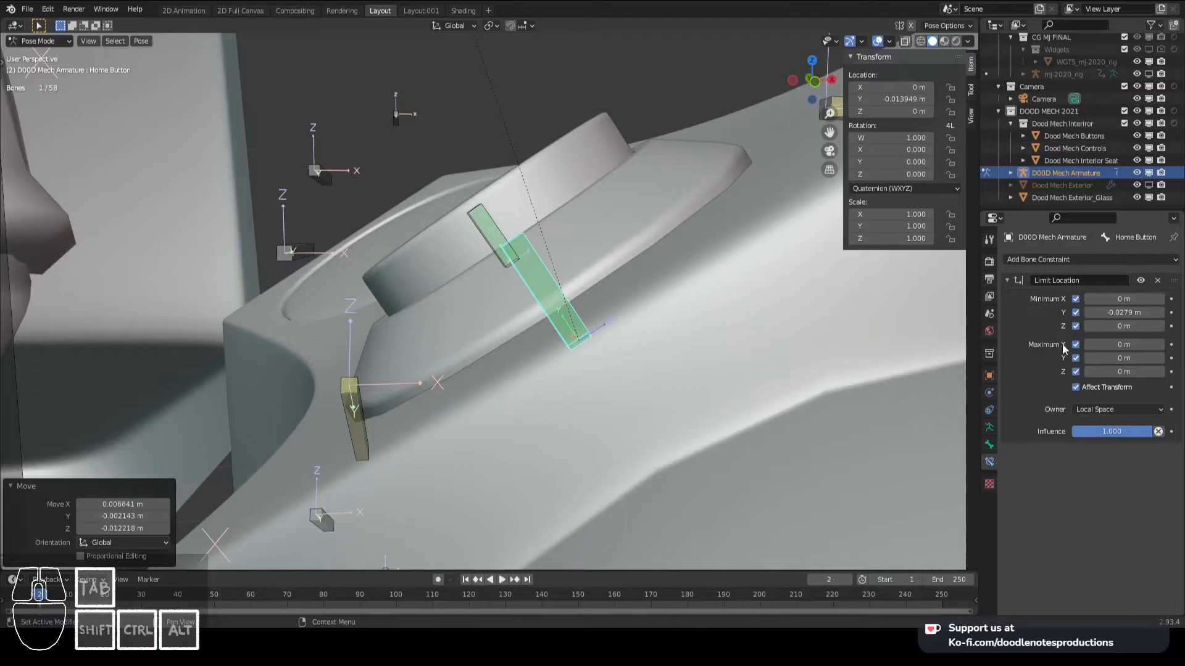
- Move the Here-and-There bone along local Y to about -0.01769 m and set its Minimum Y limit to -0.0177 m
scroll(610, 284, down, 4)
middle_drag(604, 265, 569, 284)
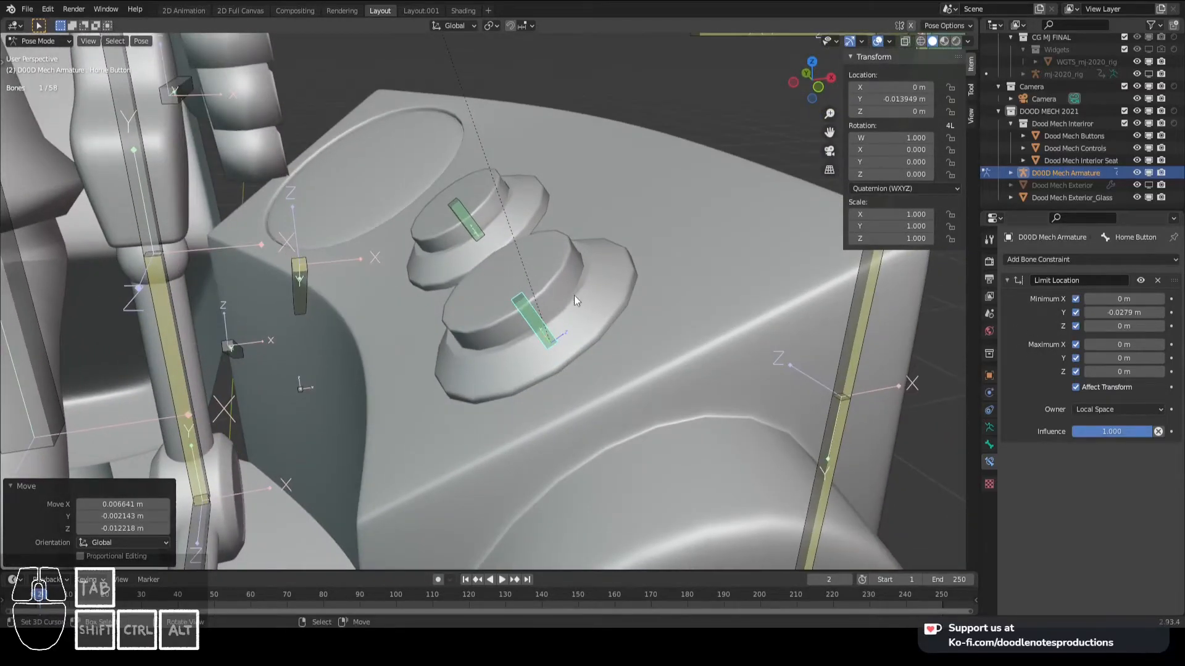
click(480, 220)
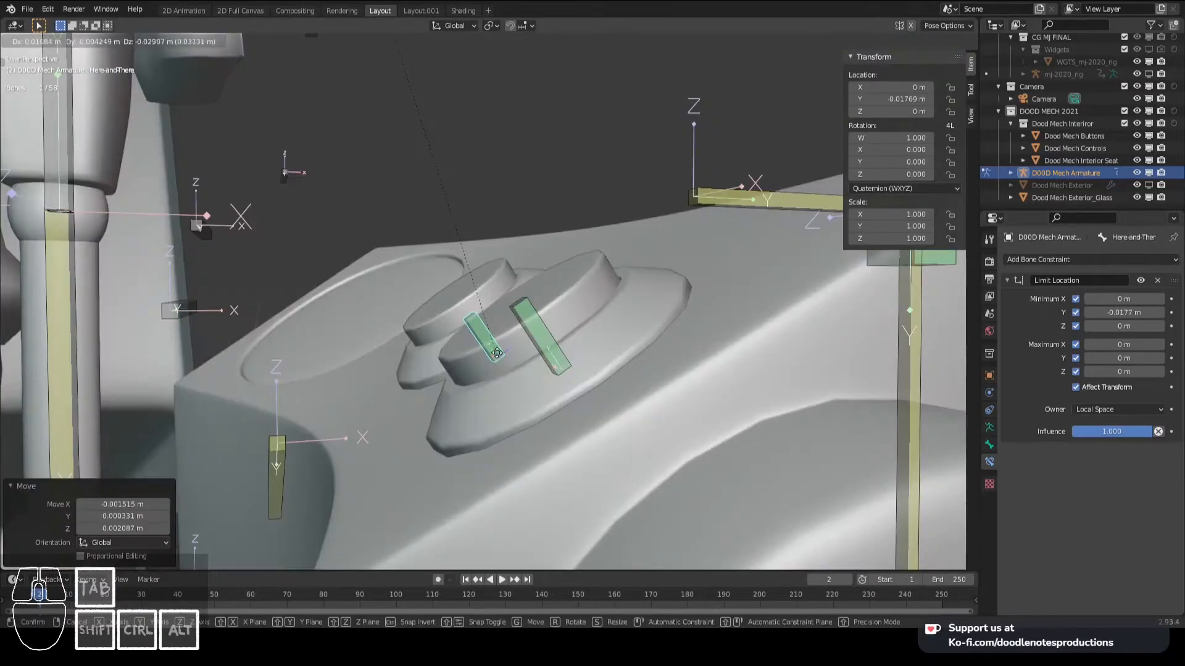
key(g)
click(480, 314)
- Select all bones, clear their locations, and deselect everything
key(a)
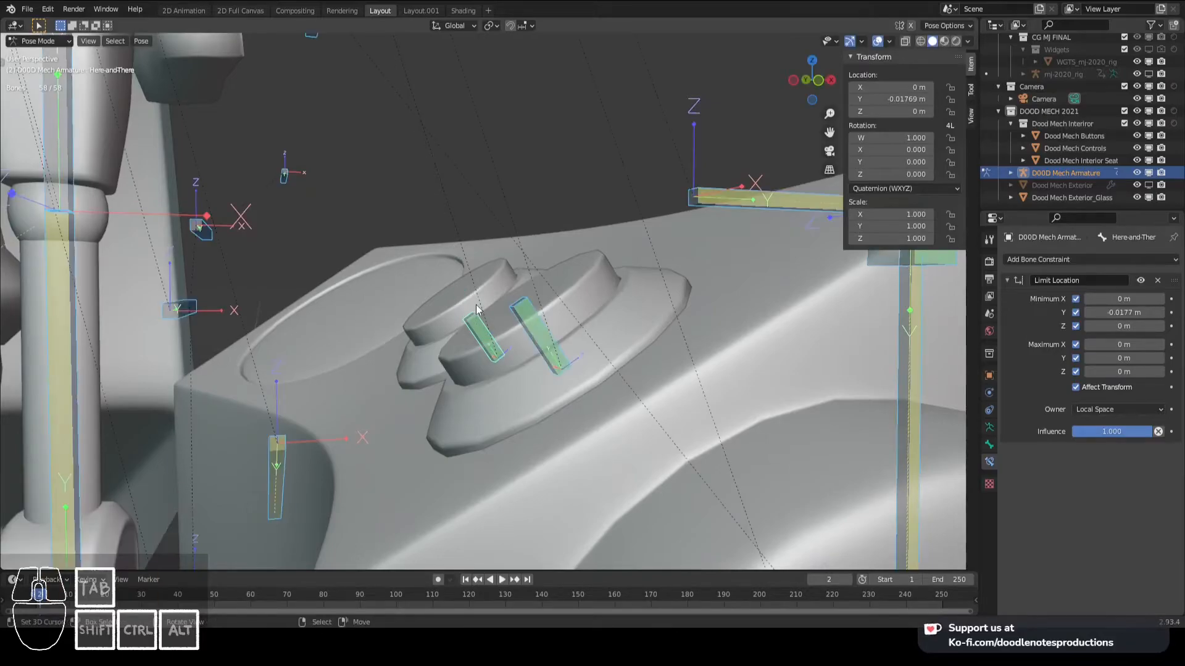
scroll(479, 306, down, 8)
shift+middle_drag(327, 302, 720, 280)
key(alt+a)
- Test the press travel of the Button.006 and Button.004 bones on the opposite console
scroll(410, 291, up, 4)
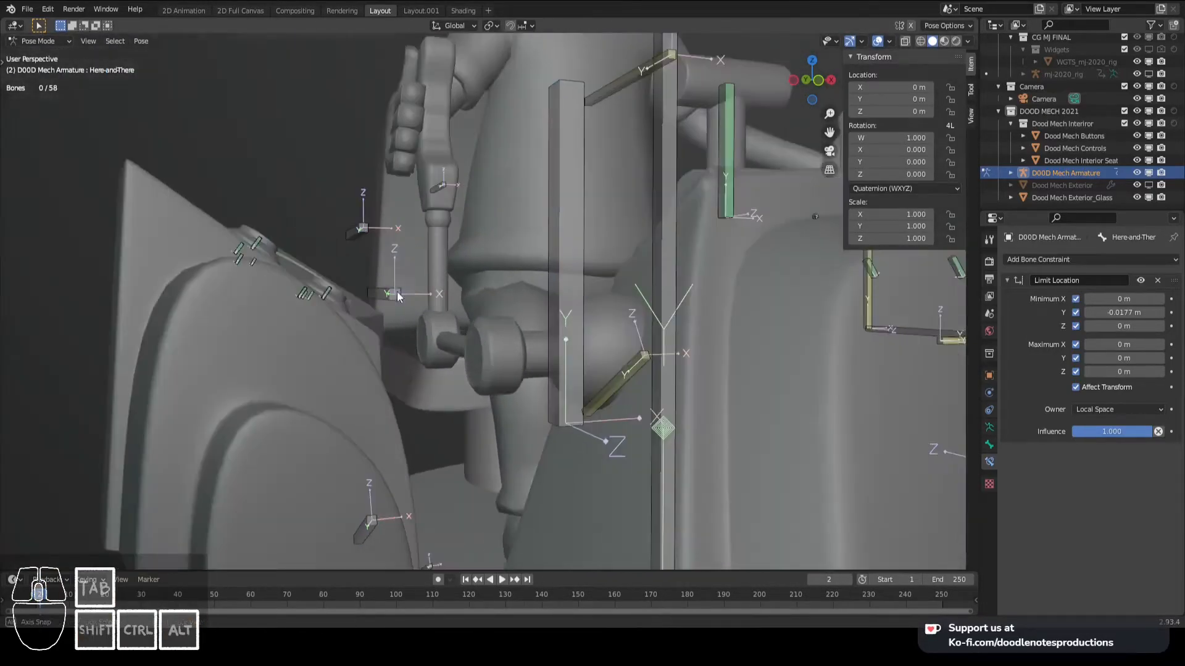
shift+middle_drag(370, 290, 516, 307)
scroll(506, 302, up, 2)
click(498, 303)
key(g)
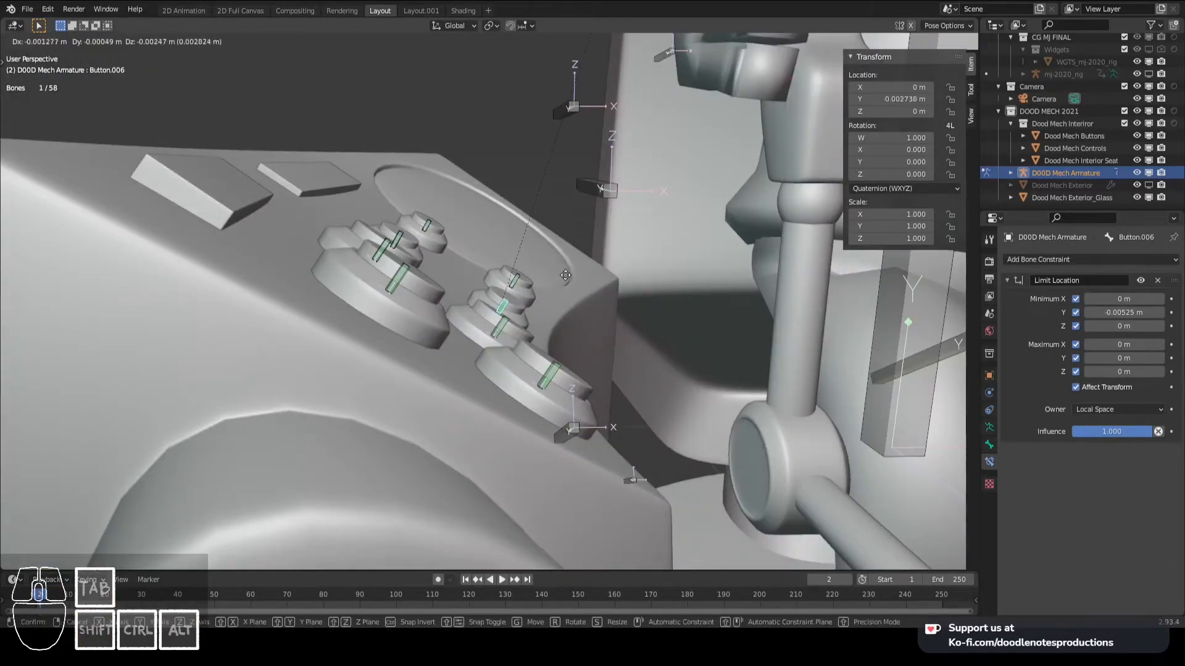
right_click(542, 313)
key(g)
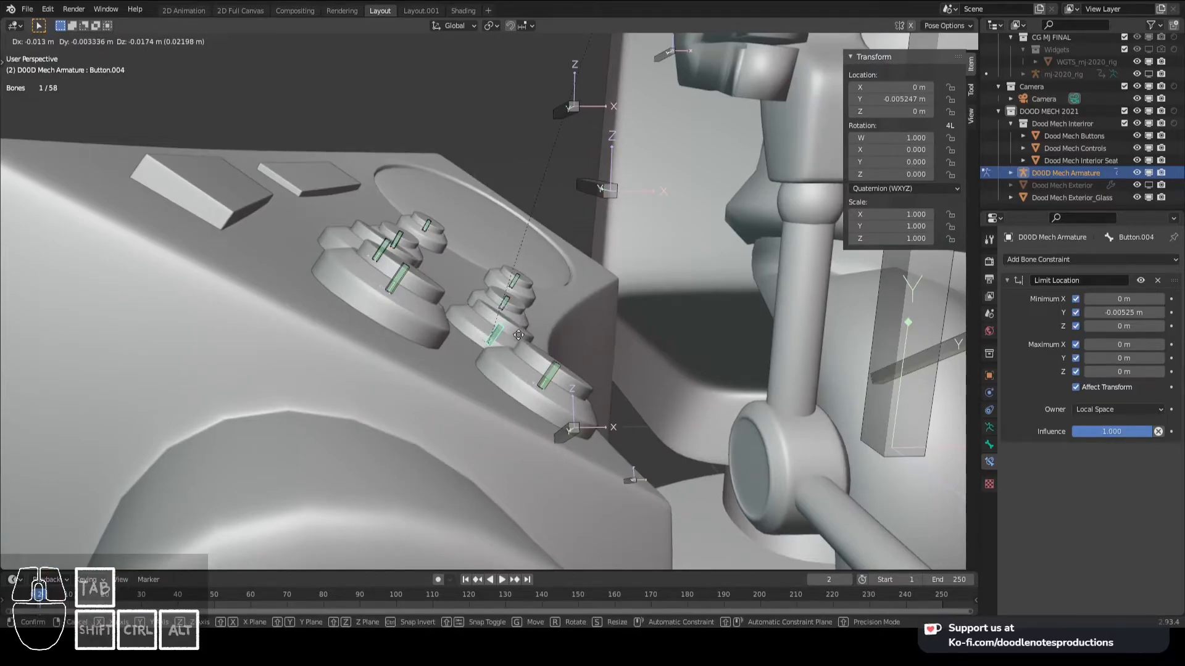
right_click(518, 335)
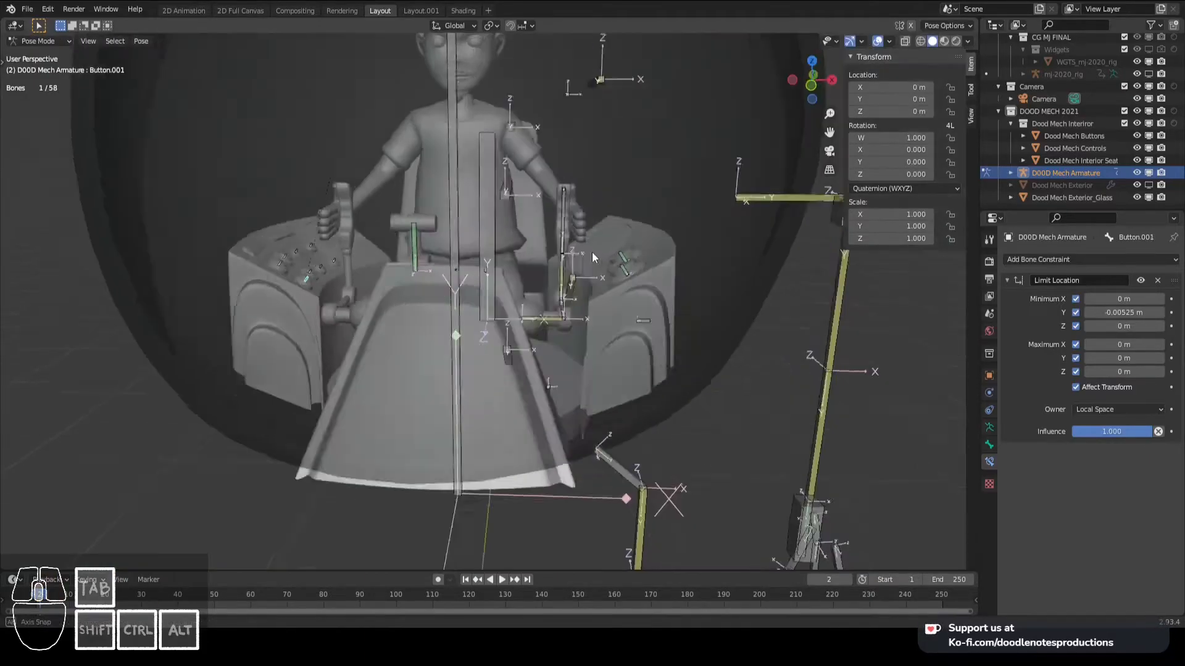
- Save the file with the finished button constraints
middle_drag(591, 251, 562, 251)
scroll(534, 268, down, 2)
key(ctrl+s)
scroll(562, 251, down, 5)
middle_drag(633, 256, 671, 252)
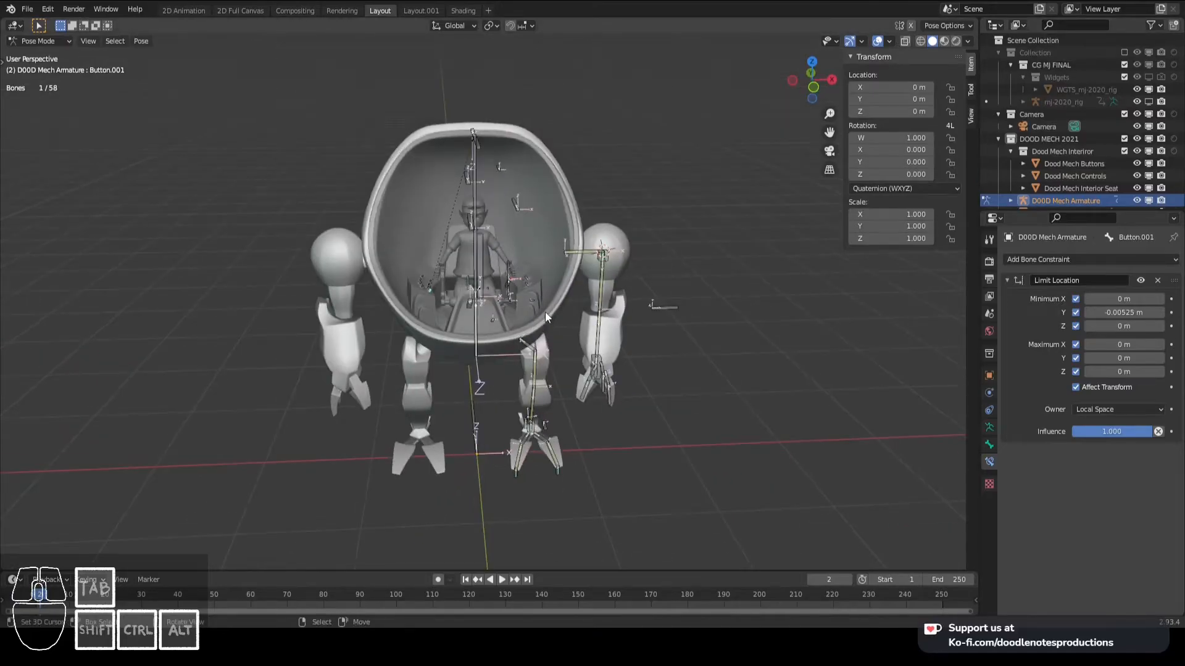
- Select the Handle.L bone on the cockpit control lever and turn off its Deform option
key(KP_1)
scroll(546, 313, up, 3)
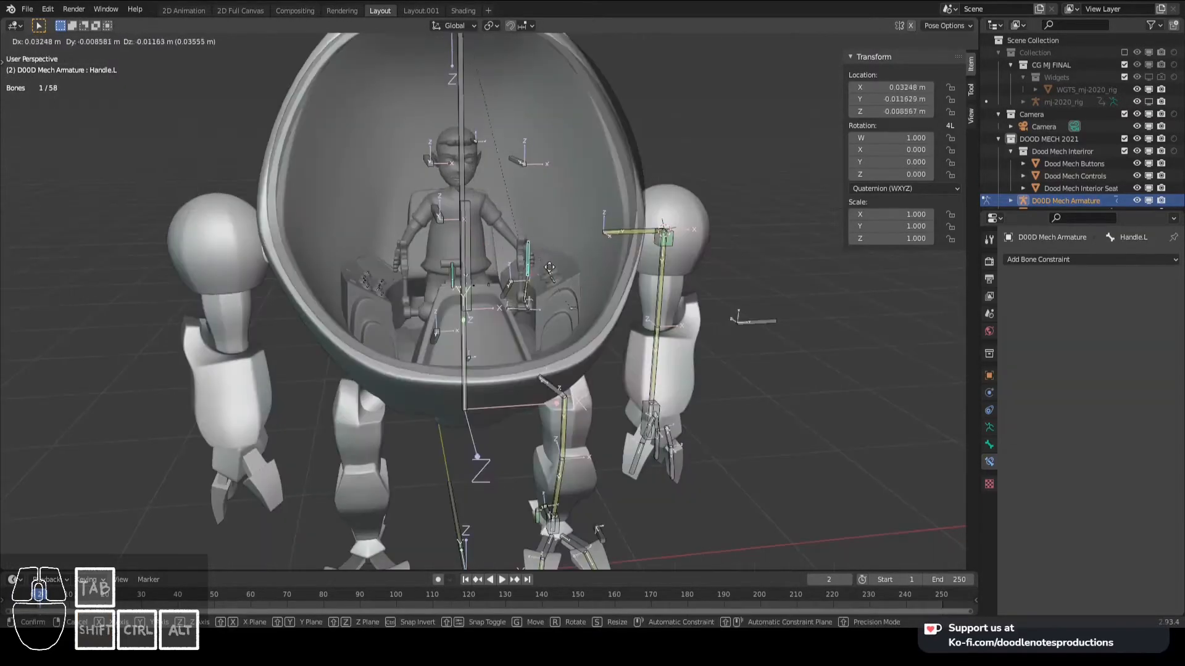
right_click(549, 267)
click(988, 445)
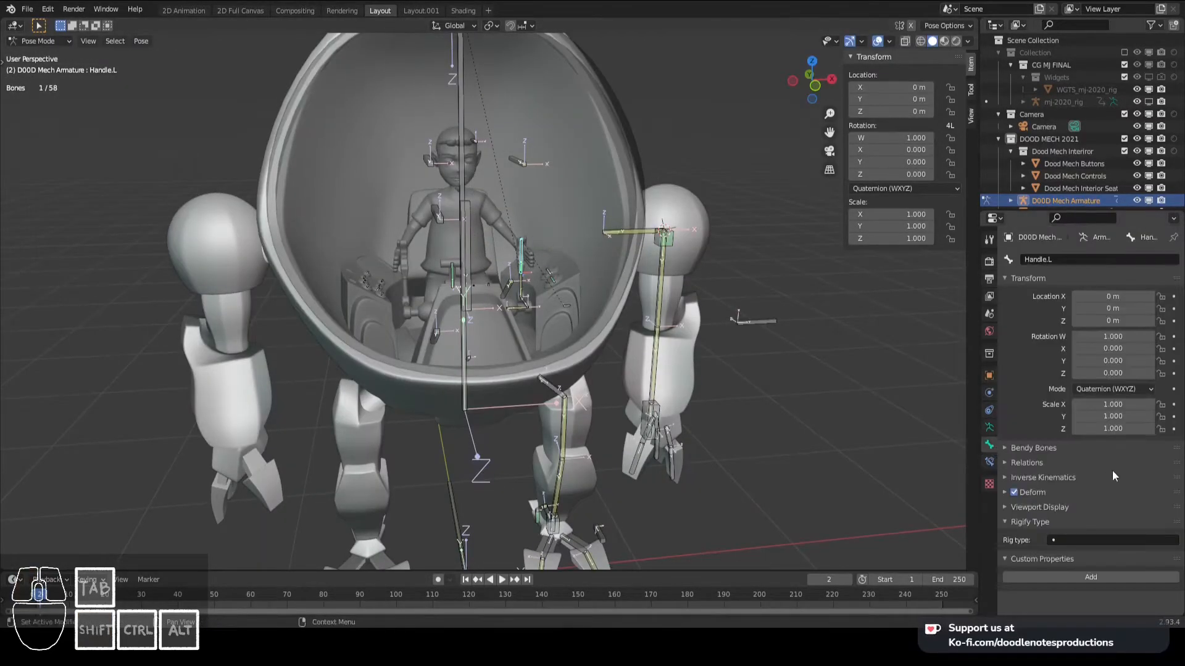
click(1011, 490)
scroll(679, 346, down, 3)
middle_drag(616, 306, 590, 305)
scroll(590, 306, up, 2)
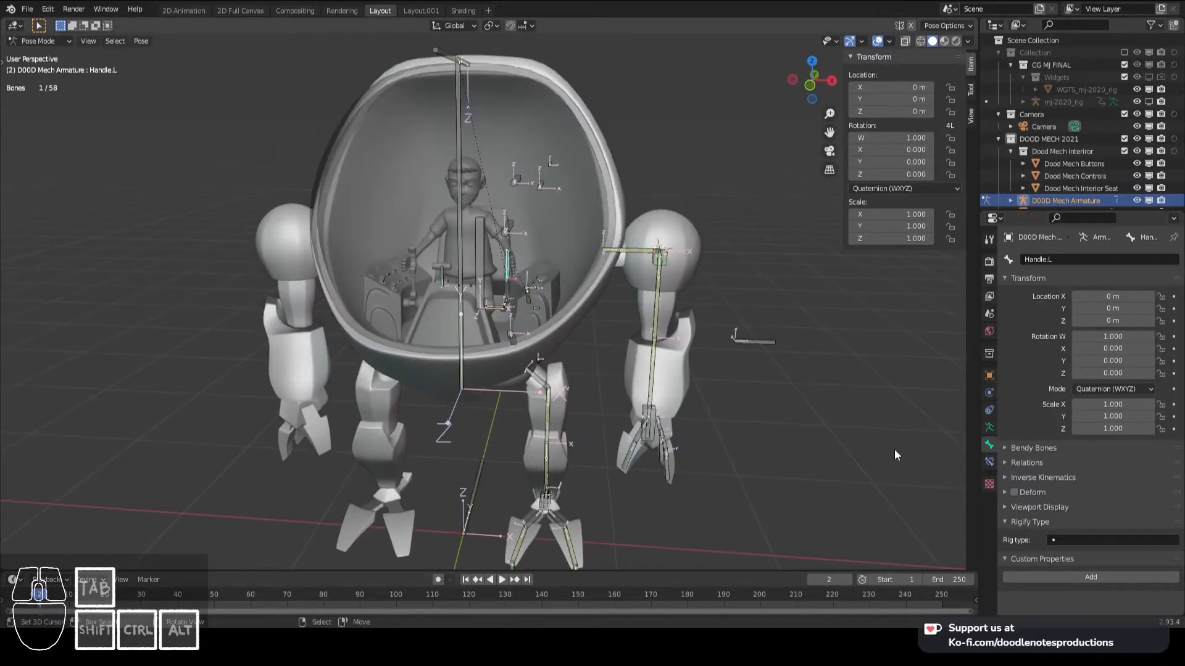
click(1015, 491)
scroll(647, 309, up, 4)
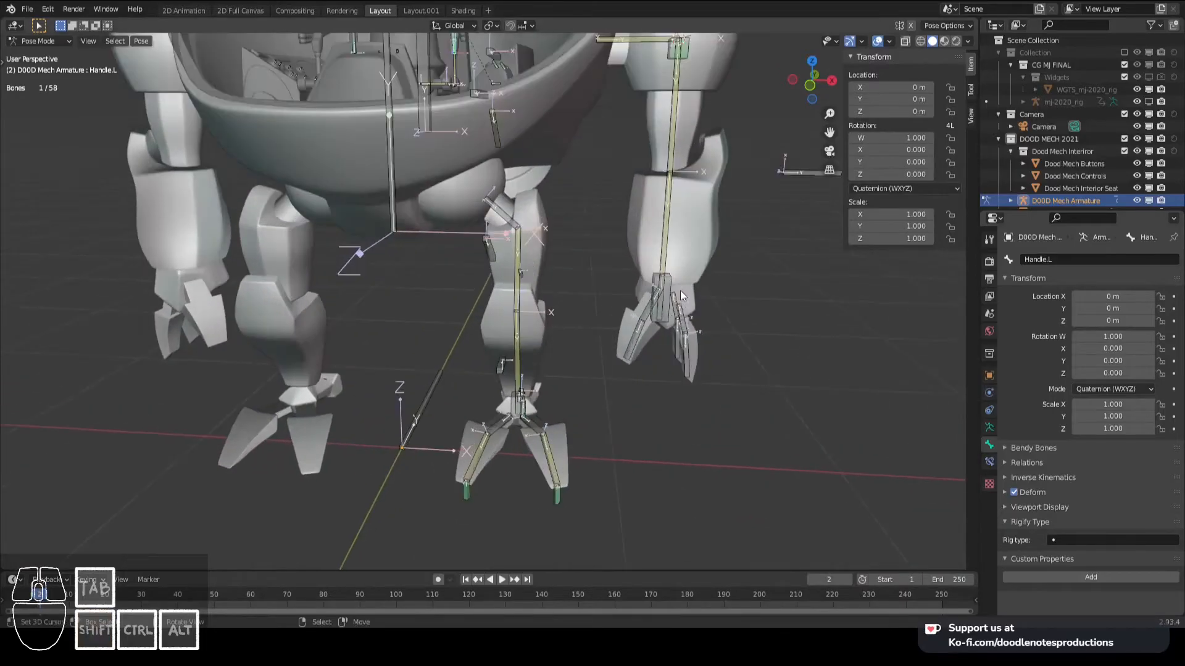
- Turn off Deform for the Hand_IK.L bone and the left foot and toe IK control bones
click(669, 277)
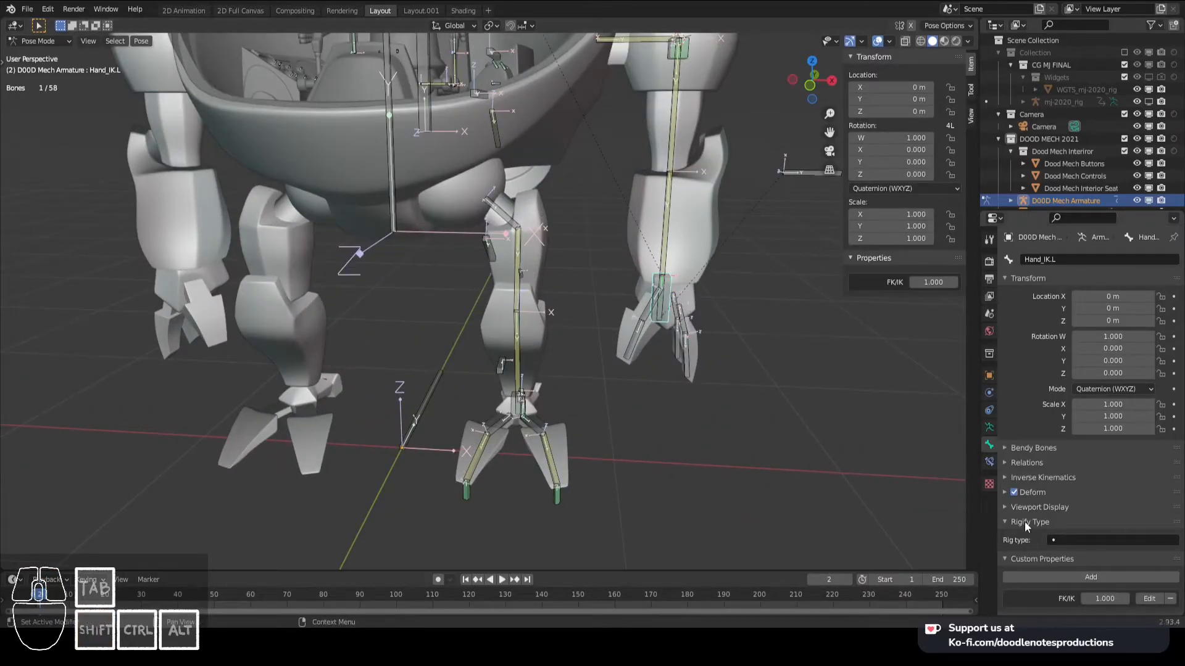
click(516, 404)
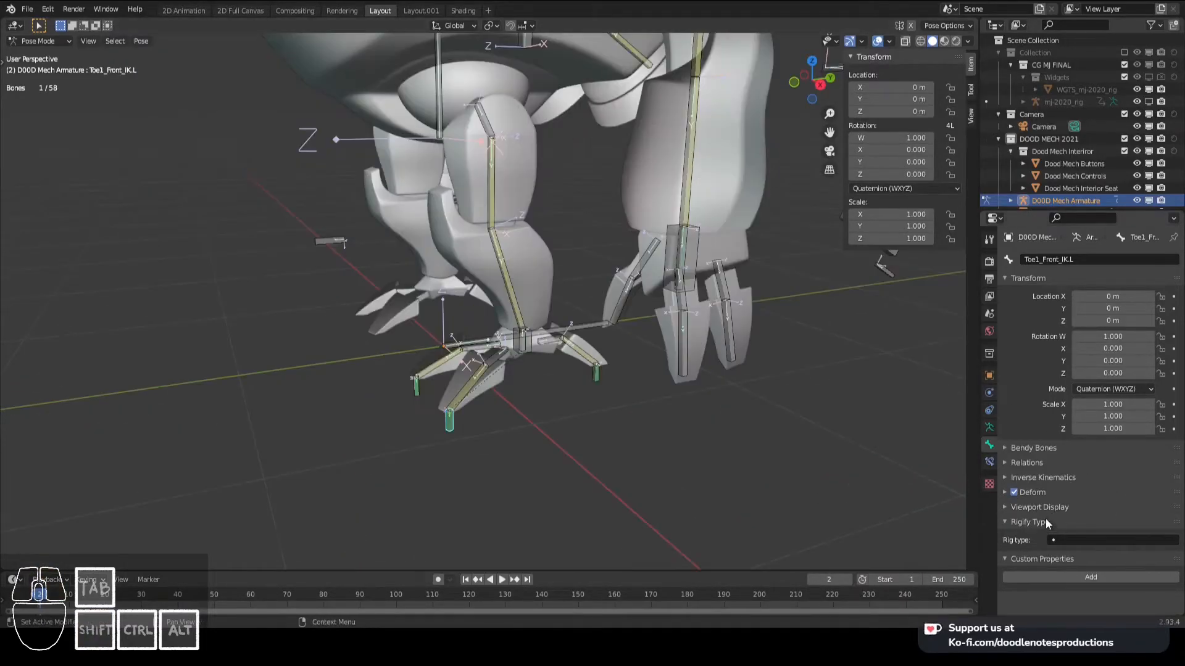
click(1015, 493)
- Turn off Deform for the Booster_Upper_Control and Booster_Upper_IK.L bones behind the mech
shift+middle_drag(584, 354, 584, 395)
middle_drag(583, 395, 615, 460)
scroll(668, 380, down, 3)
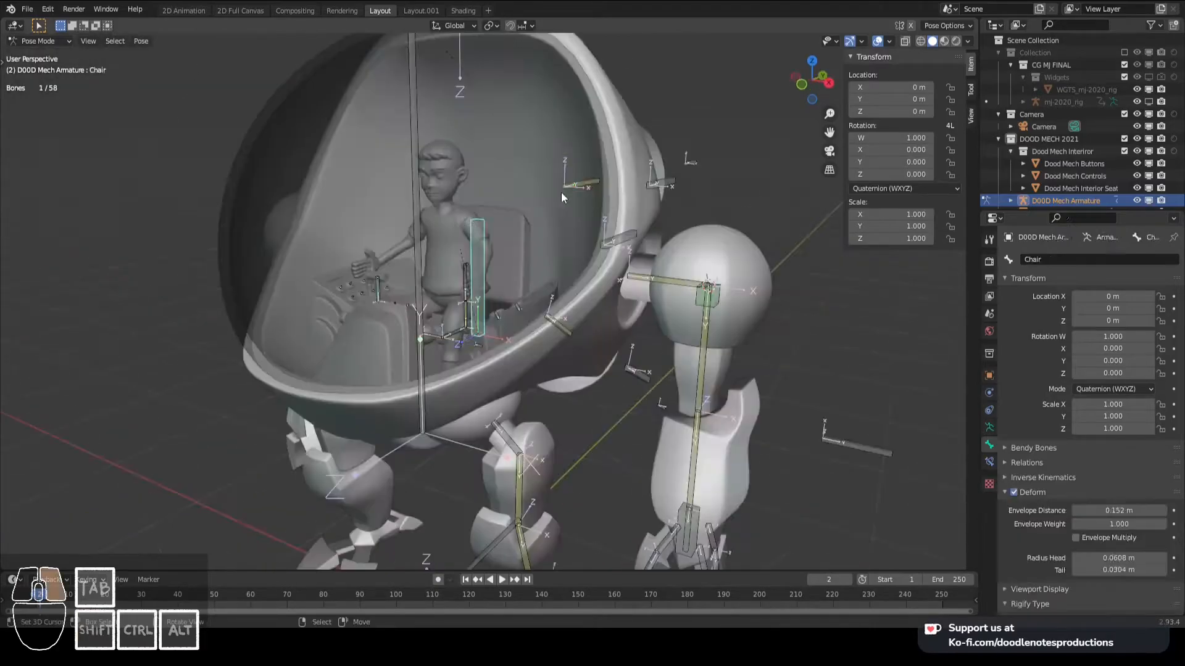
middle_drag(561, 191, 666, 228)
scroll(690, 256, down, 3)
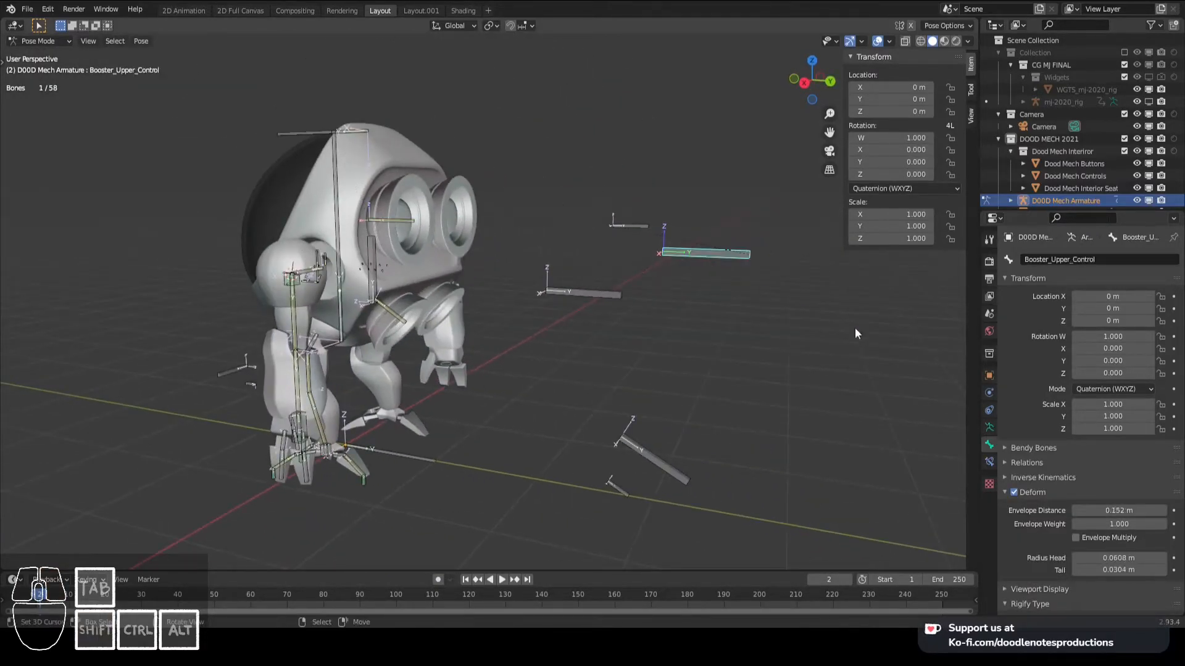
click(1014, 493)
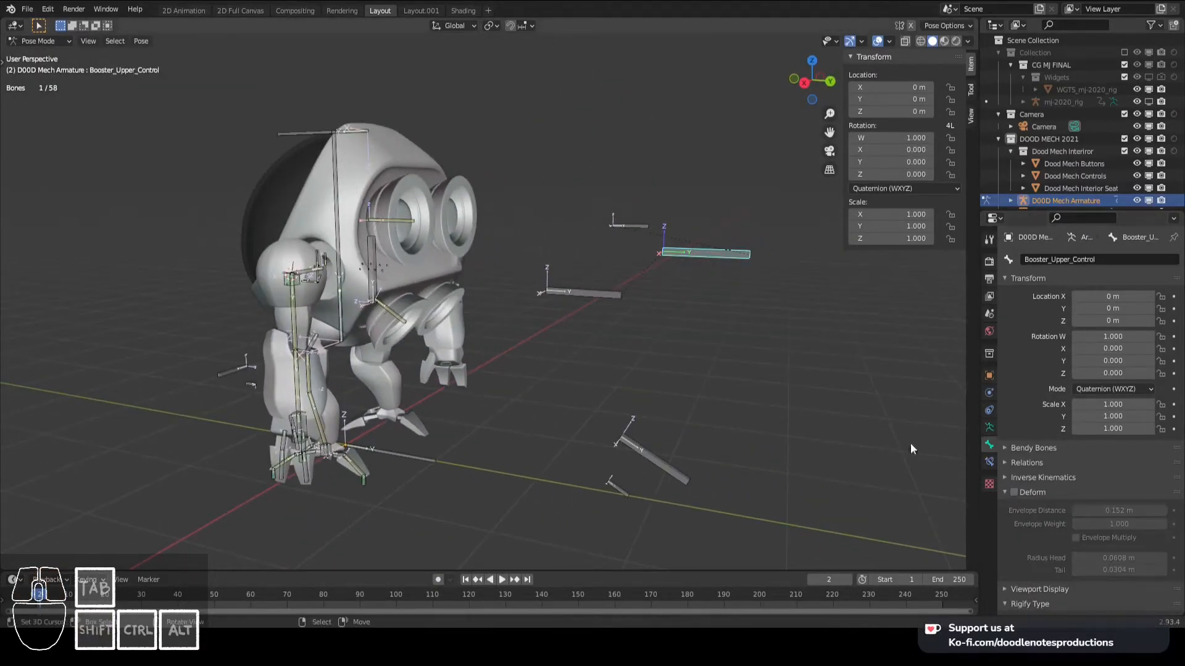
click(641, 228)
click(1019, 494)
- Hide the bone axes in the armature's viewport display and return to the bone settings
click(989, 428)
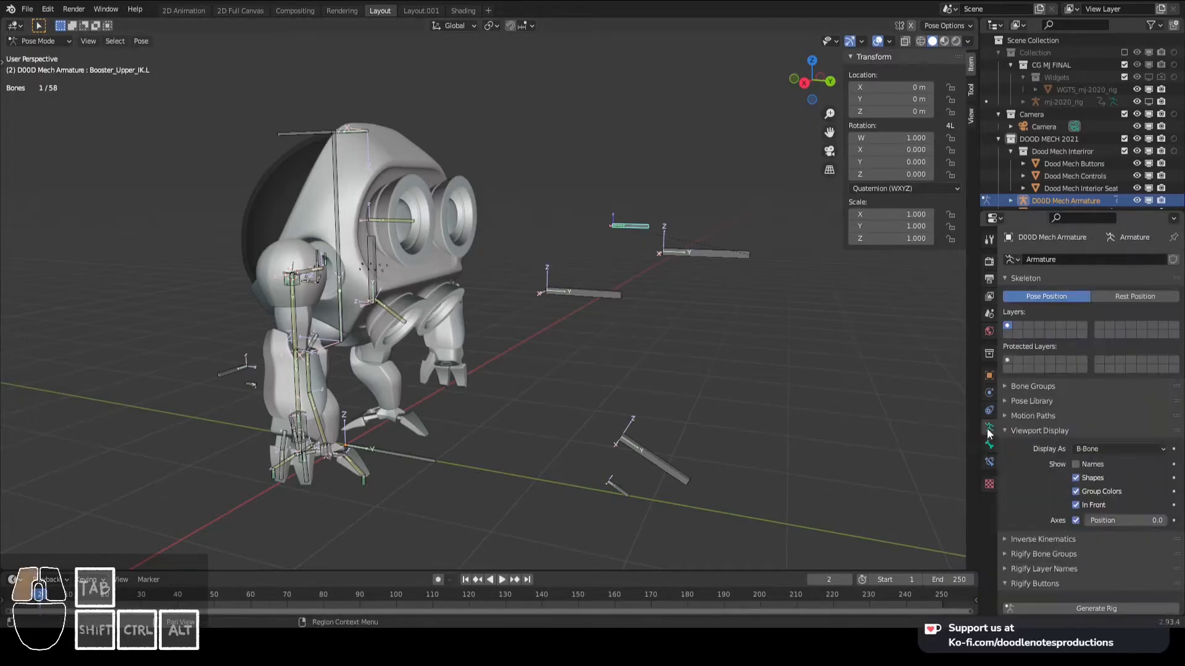
click(1075, 520)
click(989, 445)
click(986, 462)
click(988, 446)
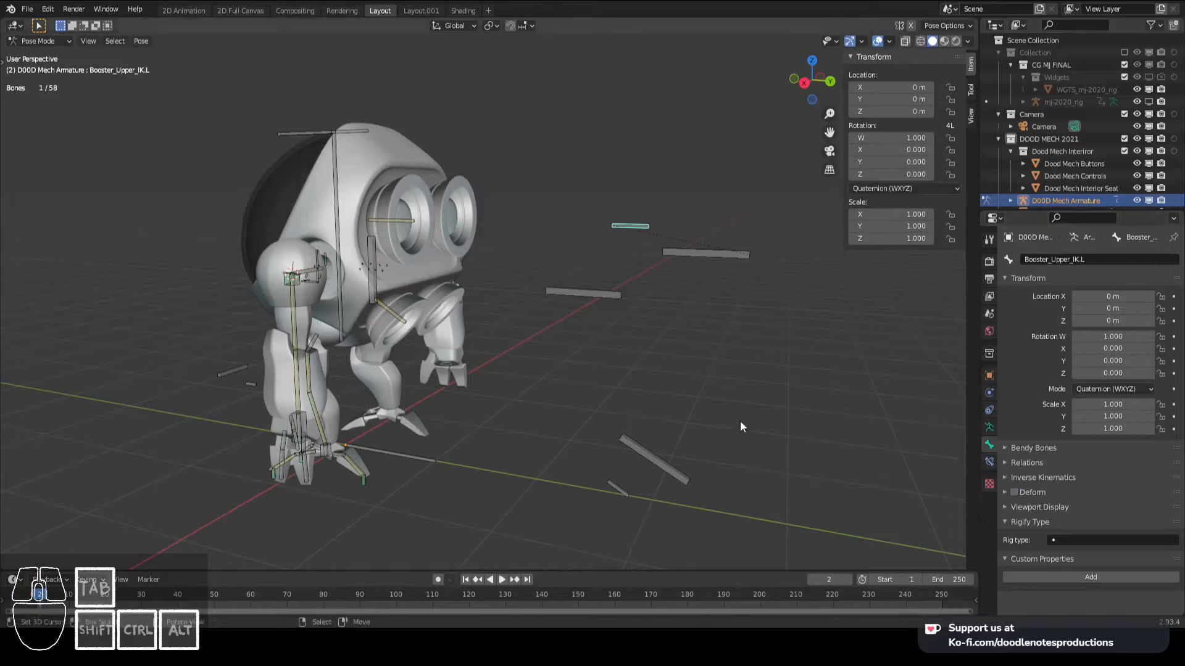
- Turn off Deform for the Booster Controls bone and the lower booster's control bones
click(1014, 493)
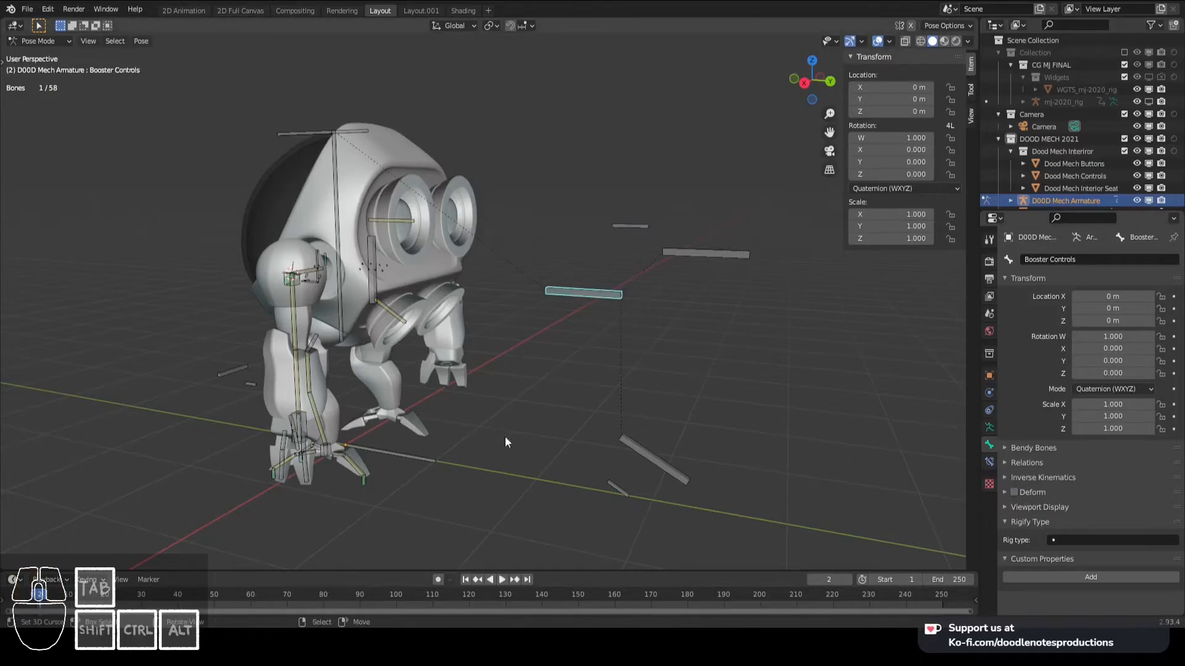
click(1024, 492)
click(620, 495)
click(1014, 492)
click(707, 254)
middle_drag(718, 311, 646, 350)
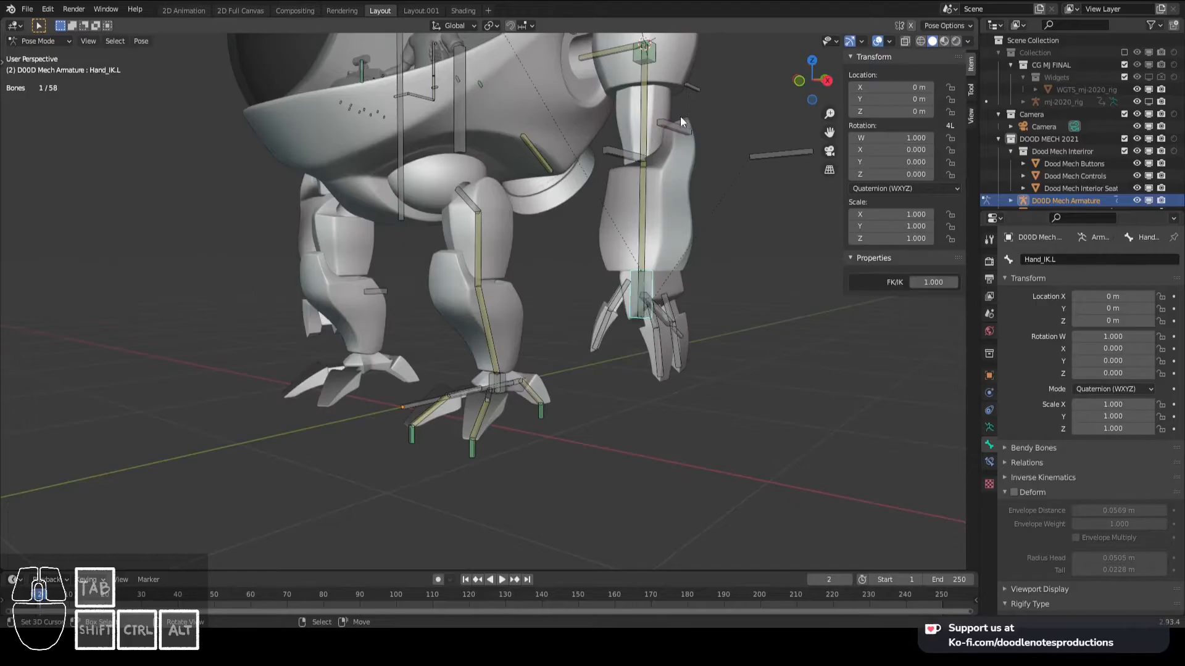
- Turn off Deform for the Elbow.L pole bone and the control bone at the left shoulder
middle_drag(689, 123, 754, 225)
click(754, 223)
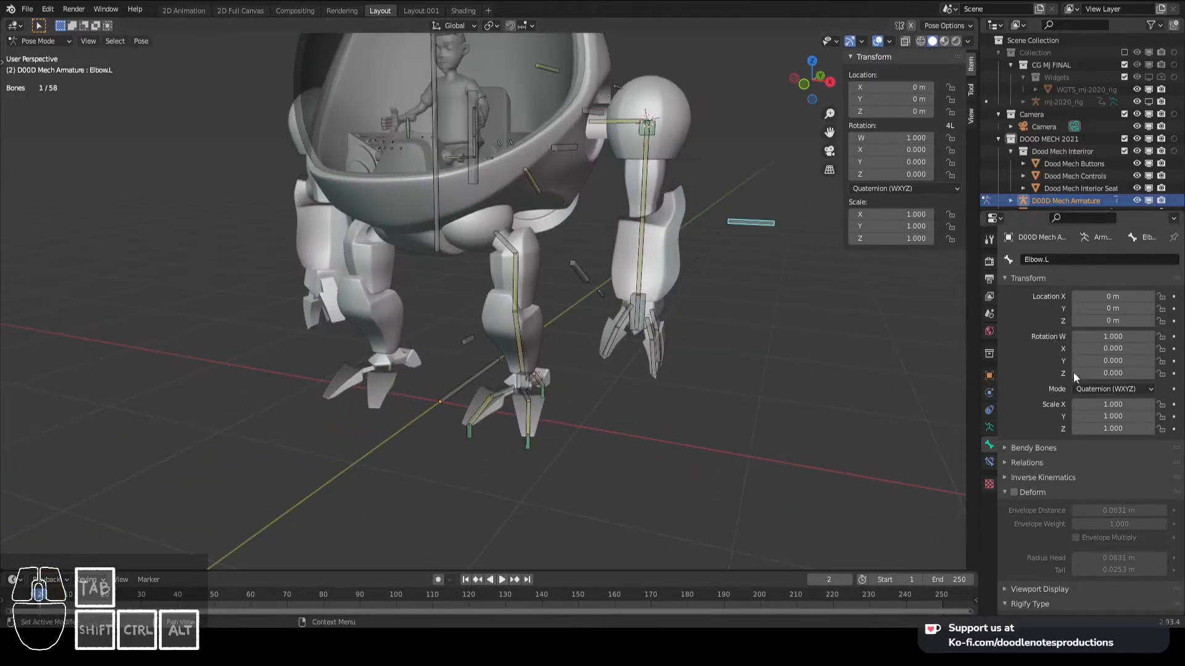
click(643, 131)
click(1014, 492)
middle_drag(654, 296, 574, 310)
scroll(525, 298, down, 4)
- Turn off Deform for the floating control bones around the left leg
middle_drag(663, 408, 522, 390)
scroll(570, 362, up, 3)
click(520, 364)
click(370, 325)
click(1007, 494)
click(1009, 494)
click(1014, 494)
- Select the MAIN root bone, make sure its Deform option is off, and test moving it
middle_drag(534, 207, 569, 226)
click(569, 224)
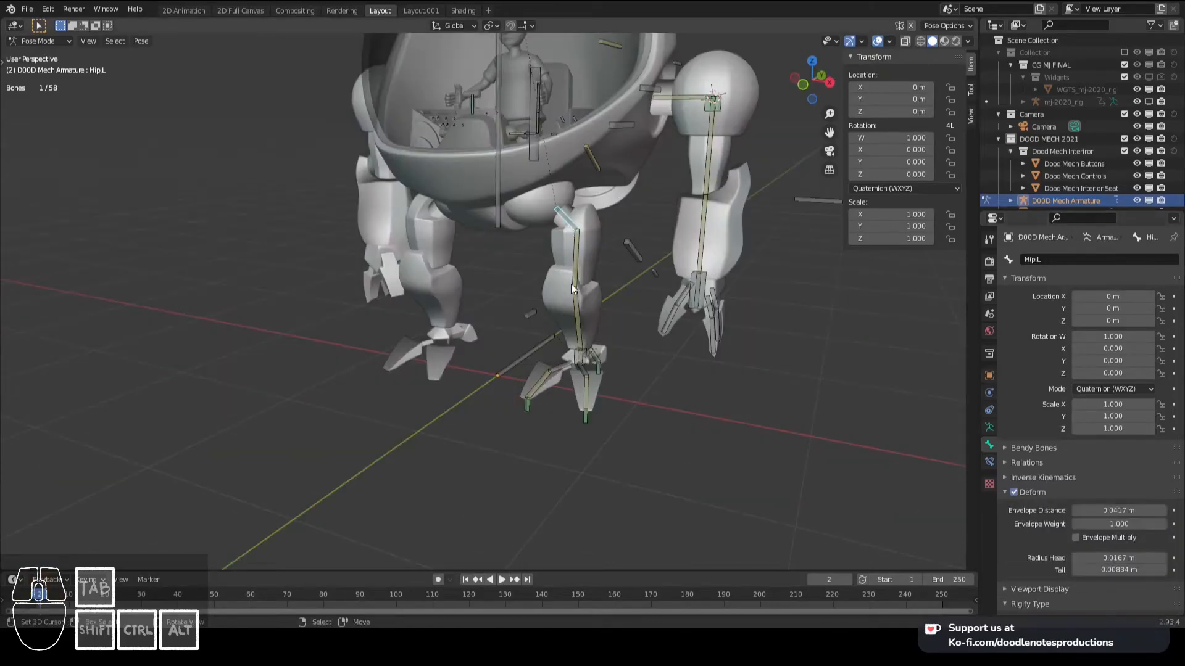
click(528, 316)
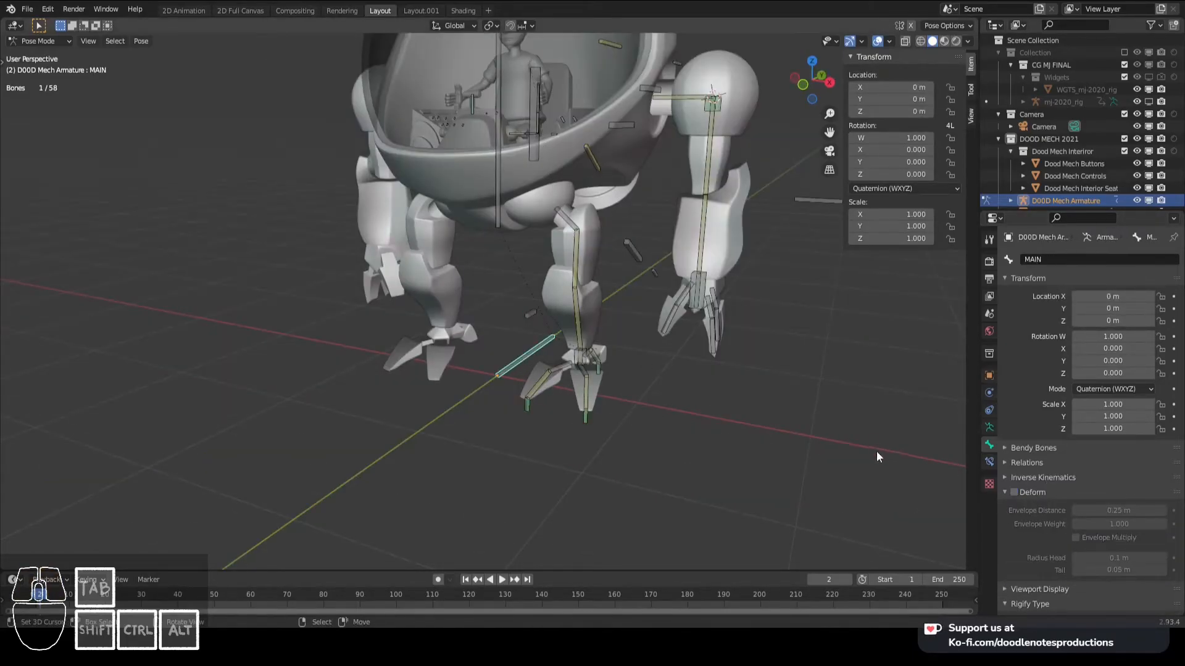
middle_drag(566, 376, 632, 315)
scroll(594, 364, up, 2)
key(g)
right_click(629, 327)
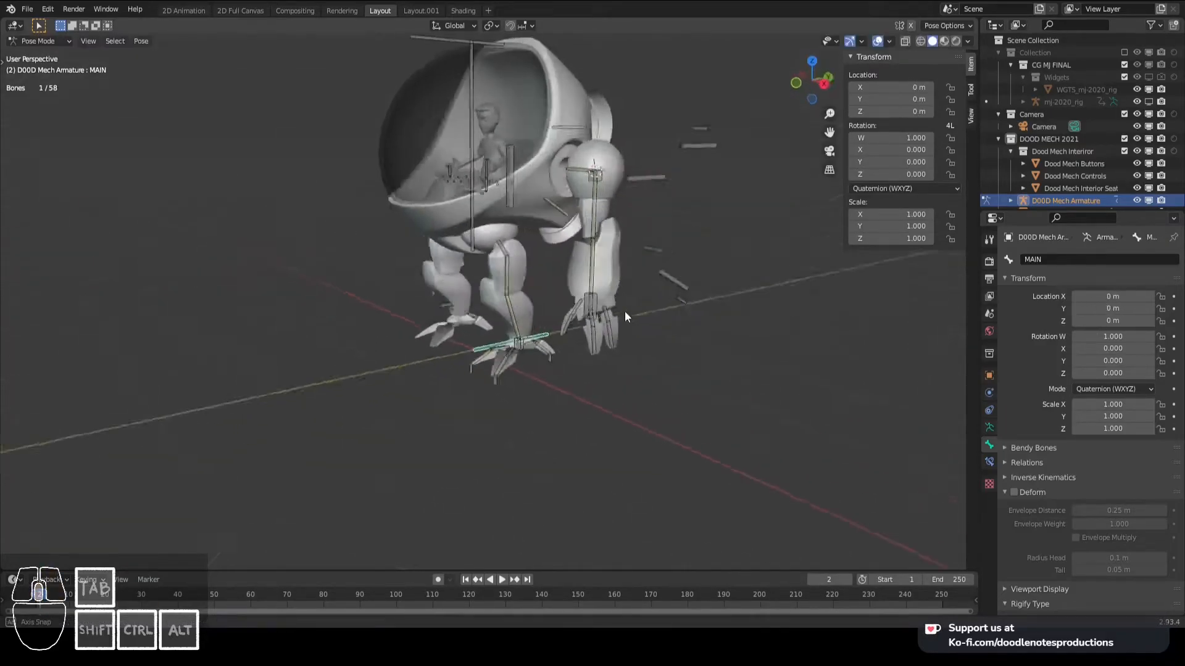
- Deselect all bones and save the file
scroll(587, 259, down, 1)
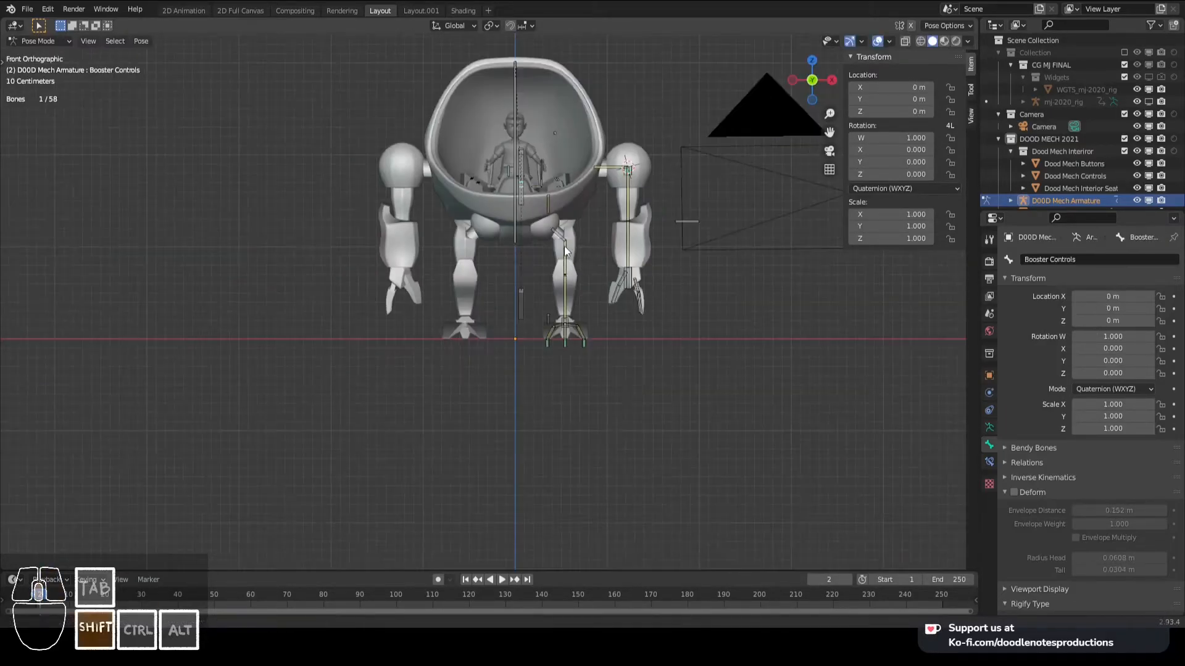
scroll(573, 281, up, 3)
shift+middle_drag(594, 243, 564, 295)
key(a)
scroll(579, 253, down, 4)
scroll(559, 275, up, 2)
key(alt+a)
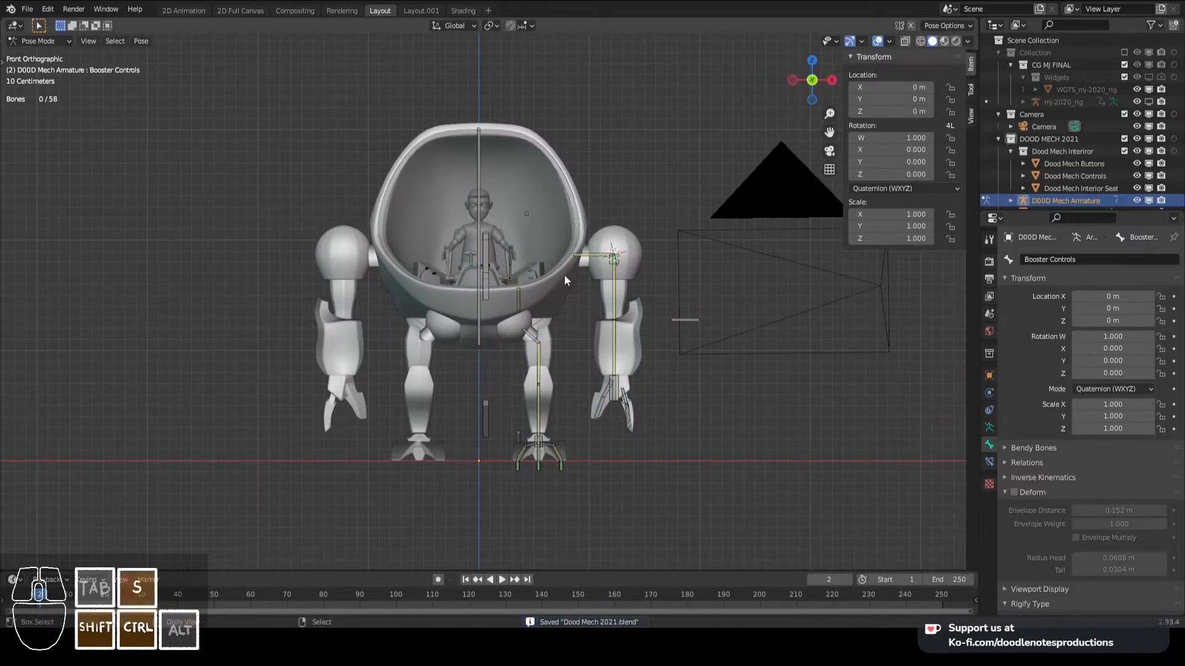
- Save a version of the file in the backup folder as Dood Mech 2021_BACKUP003.blend
key(ctrl+shift+s)
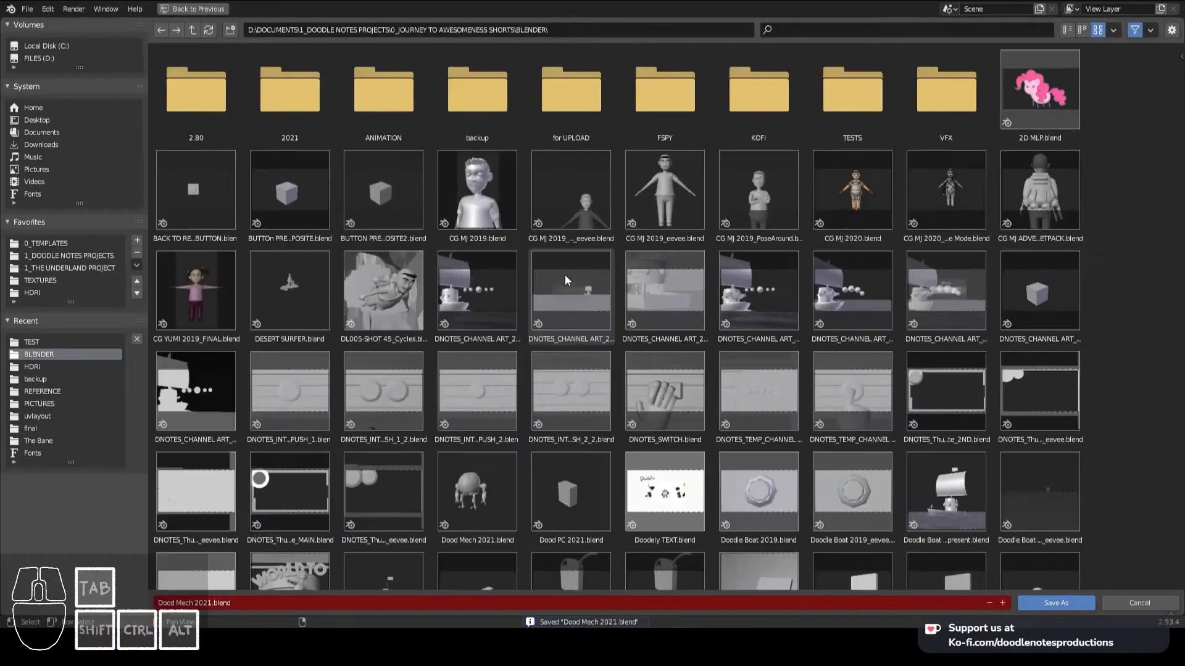
double_click(491, 111)
scroll(608, 417, down, 2)
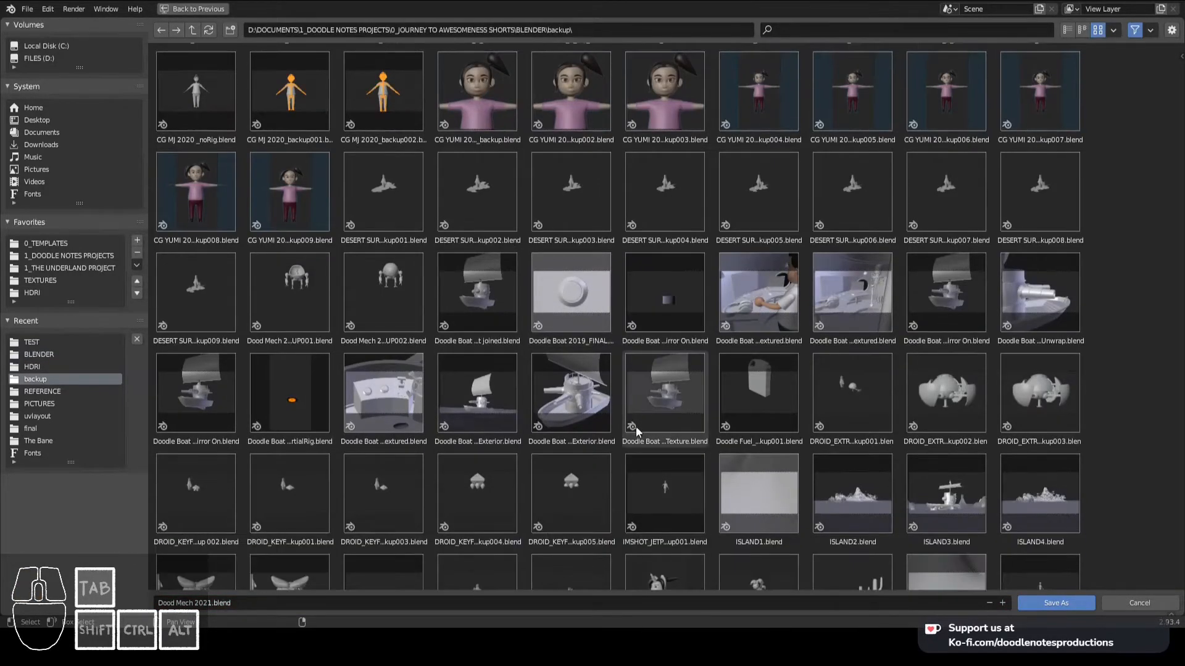
click(394, 288)
click(244, 597)
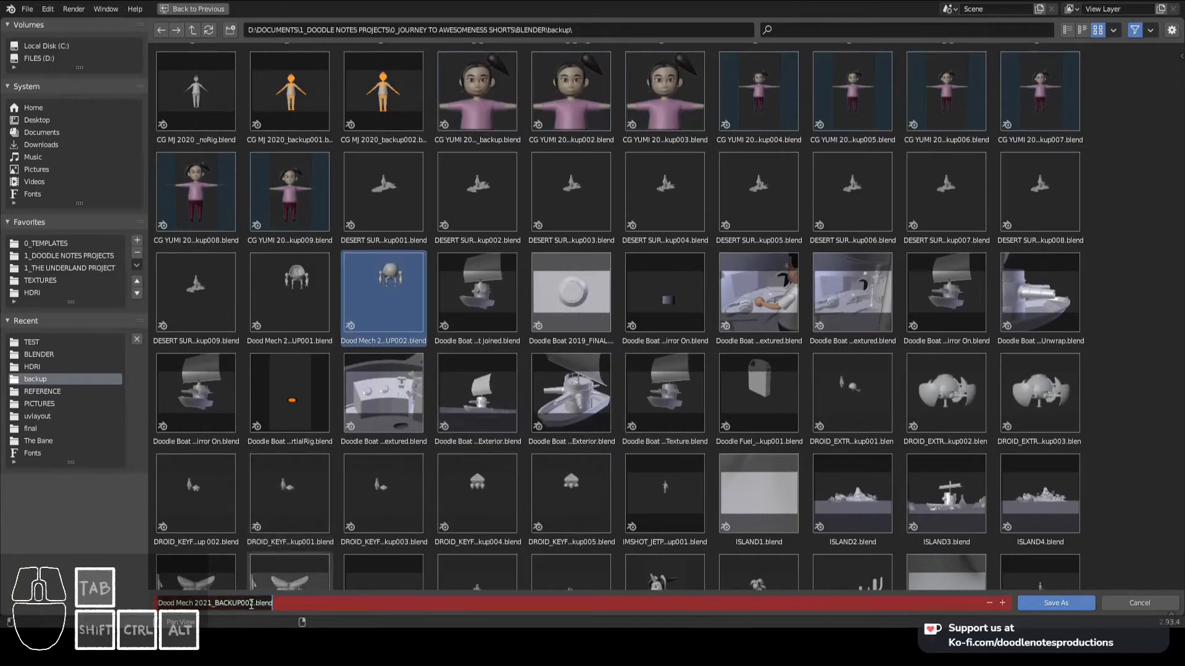
text(3)
key(Return)
- Reopen the recent main file Dood Mech 2021.blend and save it
click(27, 9)
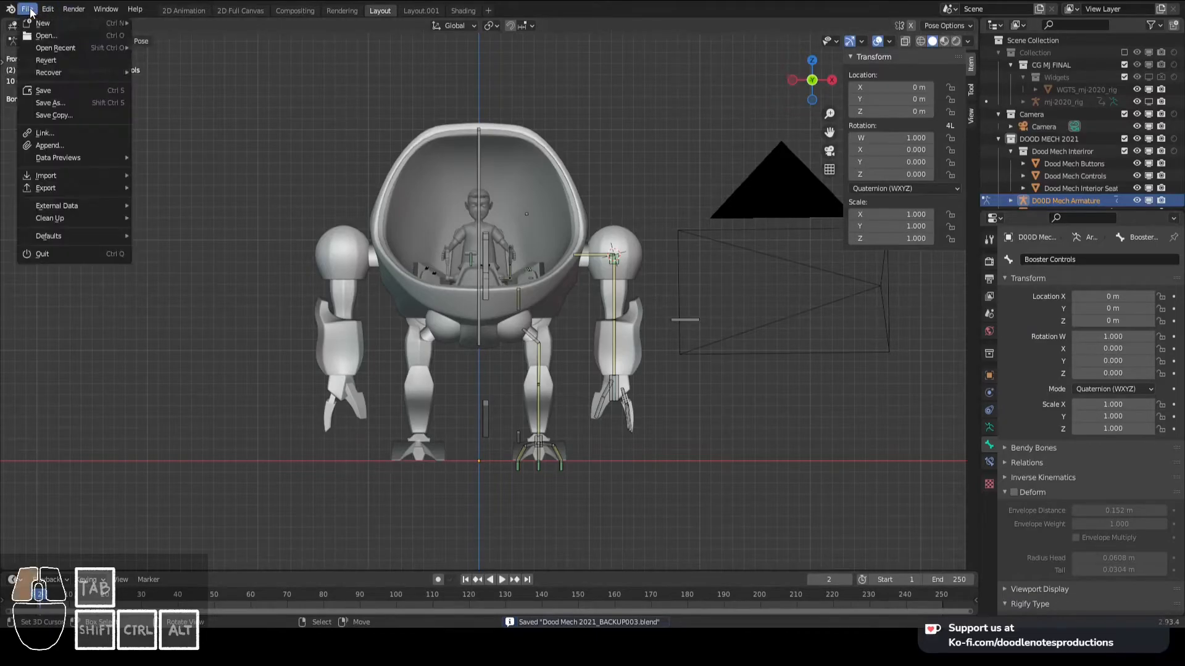
mouse_move(61, 47)
key(ctrl+s)
- Enter Edit Mode on the armature and circle-select the left-side arm, leg, booster and cockpit control bones
shift+middle_drag(598, 270, 574, 255)
key(Tab)
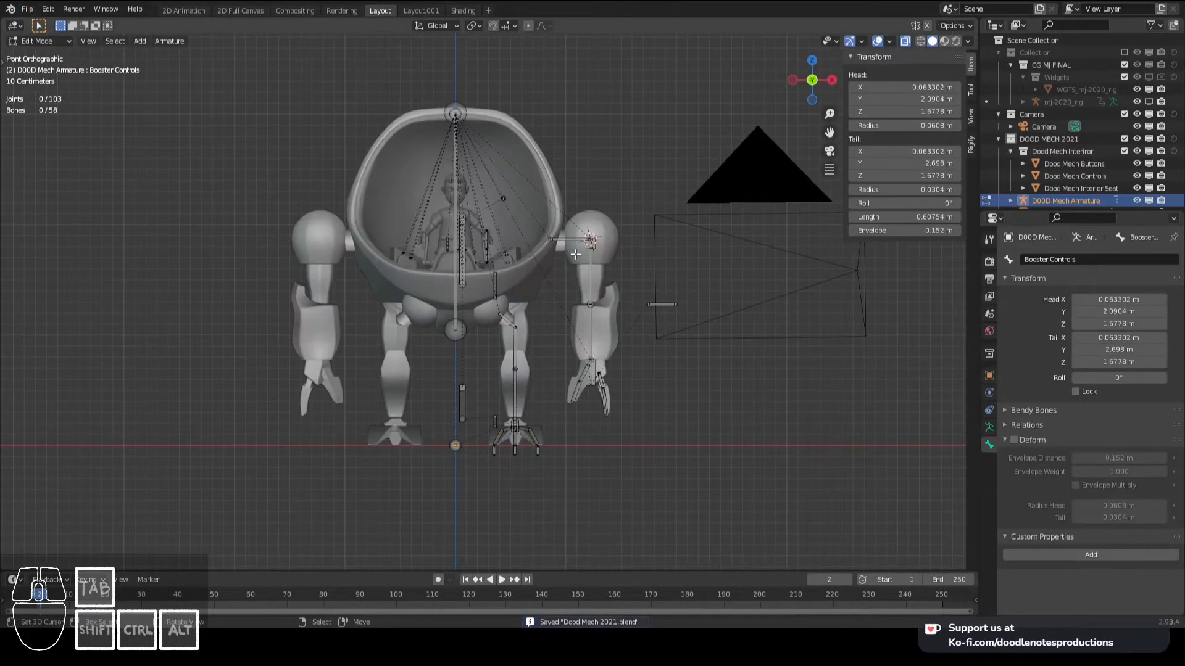
scroll(571, 252, down, 4)
mouse_move(521, 216)
mouse_down()
mouse_move(548, 319)
mouse_move(553, 414)
mouse_move(591, 372)
mouse_move(593, 210)
mouse_move(574, 173)
mouse_up()
right_click(552, 184)
scroll(543, 197, up, 3)
mouse_move(472, 299)
middle_down()
mouse_move(449, 350)
mouse_move(456, 364)
middle_up()
scroll(463, 325, up, 4)
key(c)
scroll(564, 247, up, 2)
scroll(565, 233, up, 5)
middle_click(555, 223)
right_click(557, 223)
mouse_move(570, 231)
middle_down()
mouse_move(538, 241)
mouse_move(519, 291)
mouse_move(536, 270)
mouse_move(524, 293)
mouse_move(600, 258)
mouse_move(502, 257)
mouse_move(477, 326)
middle_up()
key(c)
middle_click(263, 283)
right_click(263, 283)
- Check the left-side bone selection in wireframe shading from the top and front views
scroll(488, 262, down, 4)
scroll(536, 269, down, 6)
click(920, 42)
scroll(552, 303, up, 3)
key(KP_7)
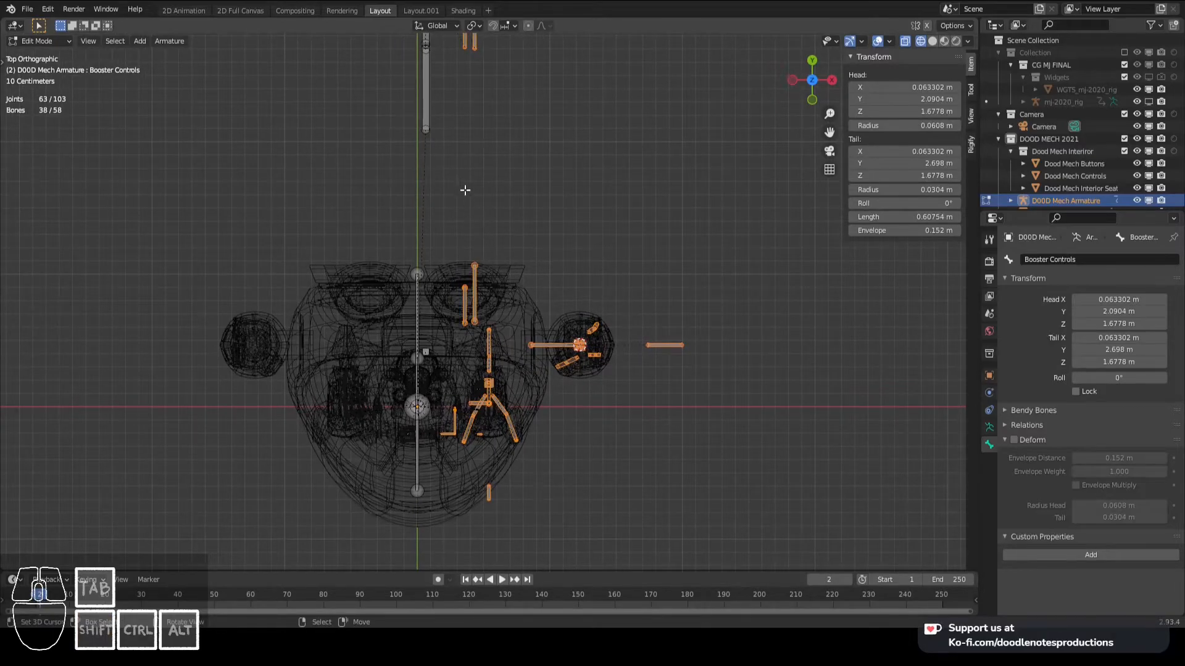
scroll(470, 201, down, 1)
shift+scroll(530, 397, down, 2)
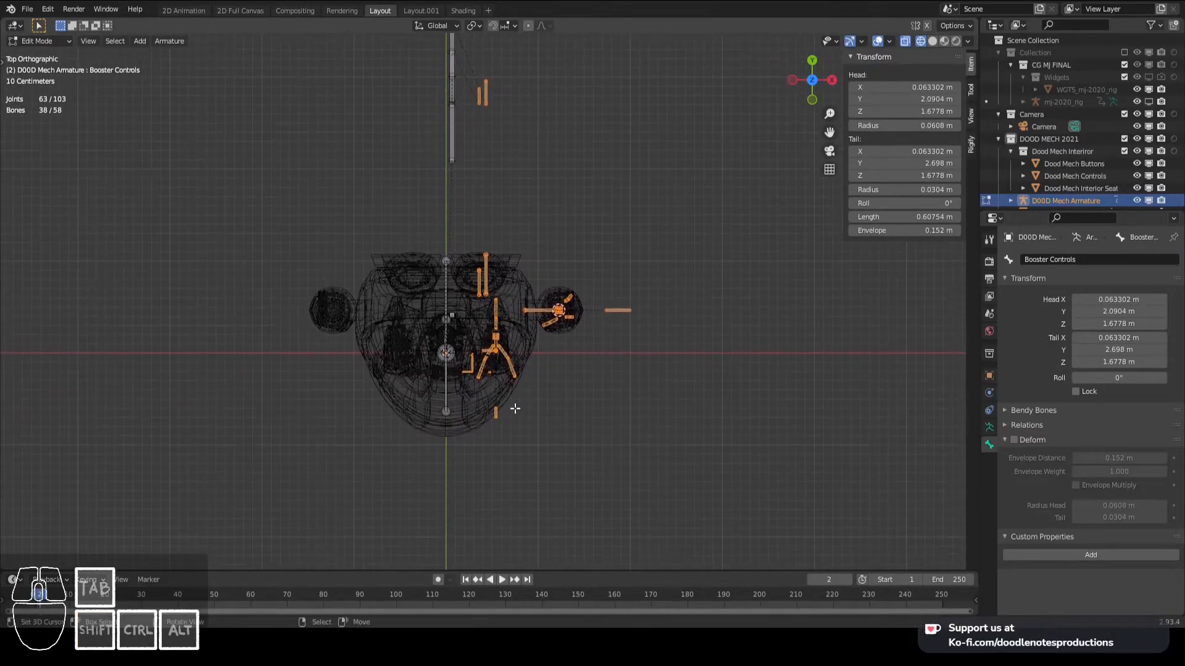
key(KP_1)
scroll(527, 327, up, 3)
middle_drag(521, 318, 564, 166)
scroll(564, 231, down, 2)
scroll(563, 290, up, 2)
middle_drag(565, 294, 515, 357)
scroll(498, 303, down, 4)
scroll(447, 289, up, 2)
scroll(448, 290, down, 5)
scroll(515, 357, up, 4)
key(KP_1)
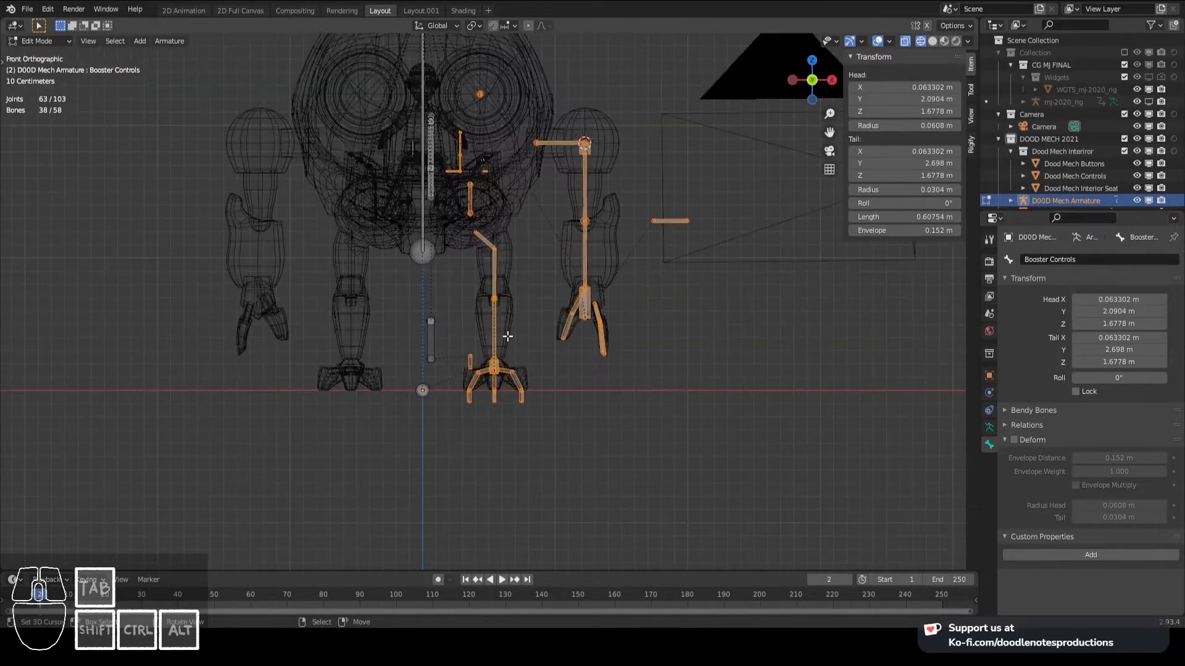
scroll(438, 357, down, 2)
shift+middle_drag(439, 357, 456, 445)
scroll(456, 442, up, 2)
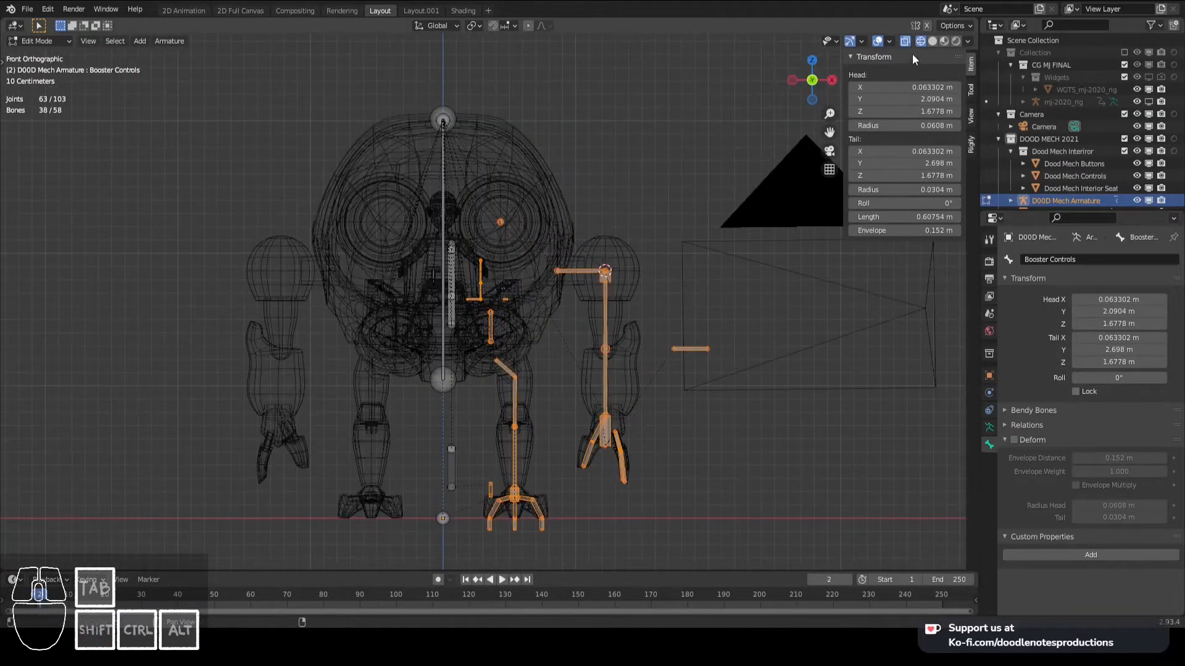
- Return the viewport to solid shading and save the file with the left-side bones selected
click(932, 41)
shift+middle_drag(516, 207, 547, 182)
key(ctrl+s)
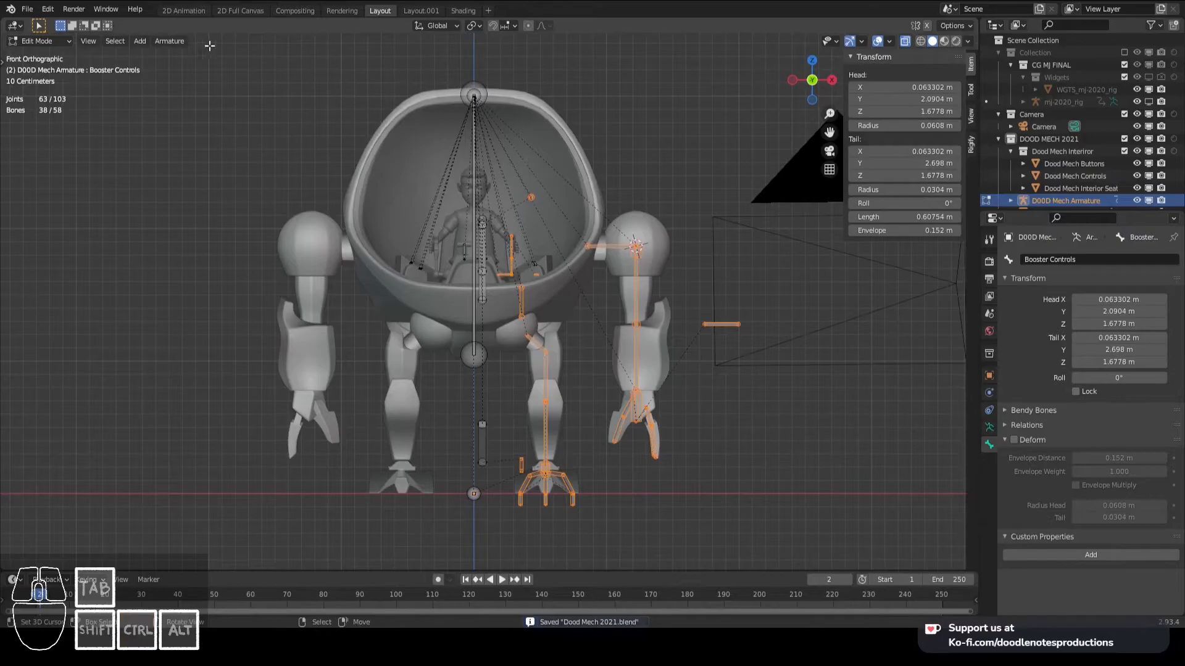
- Symmetrize the selected left-side bones to the mech's other side and return the armature to Pose Mode
click(165, 41)
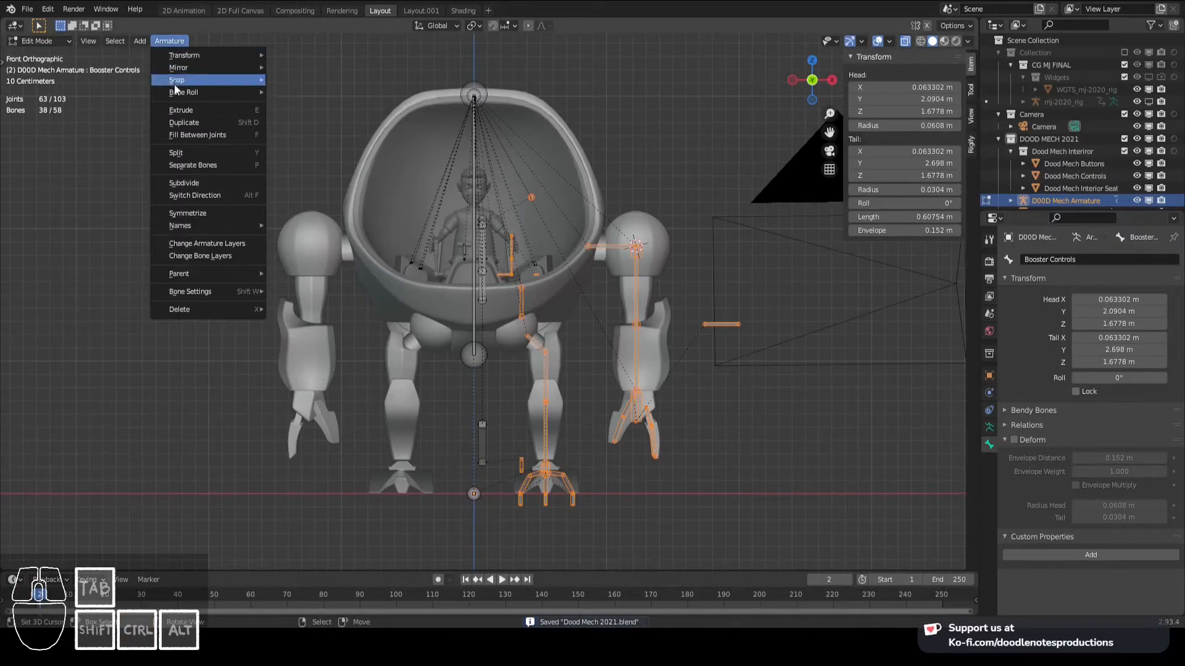
click(203, 213)
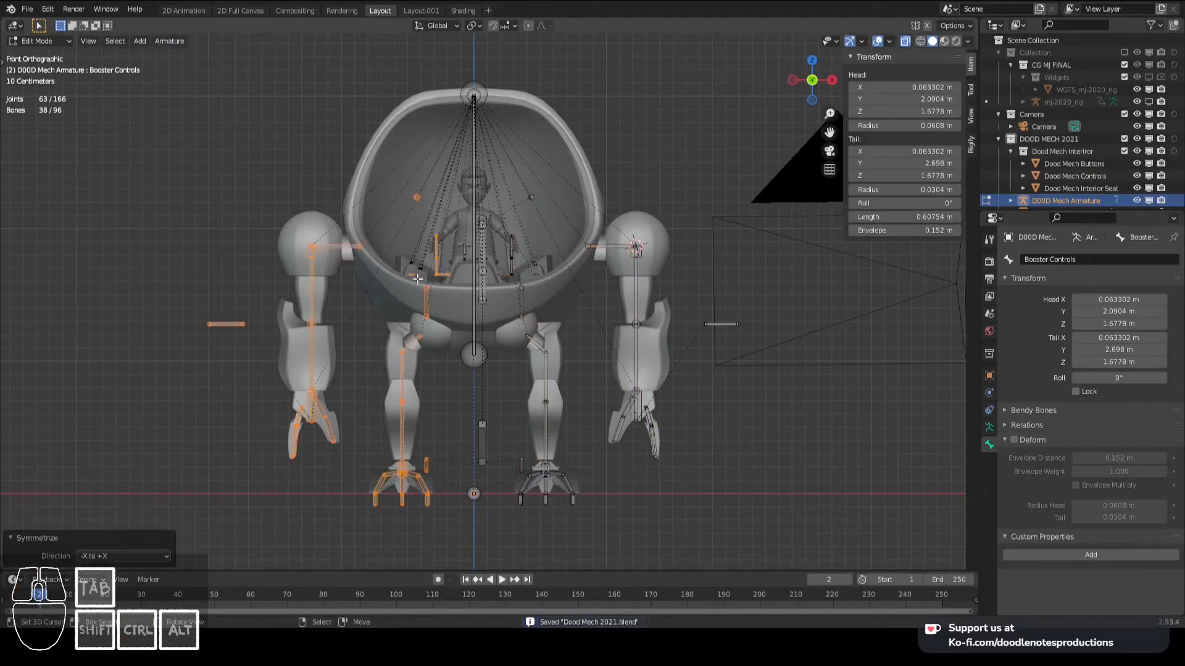
key(ctrl+Tab)
click(261, 320)
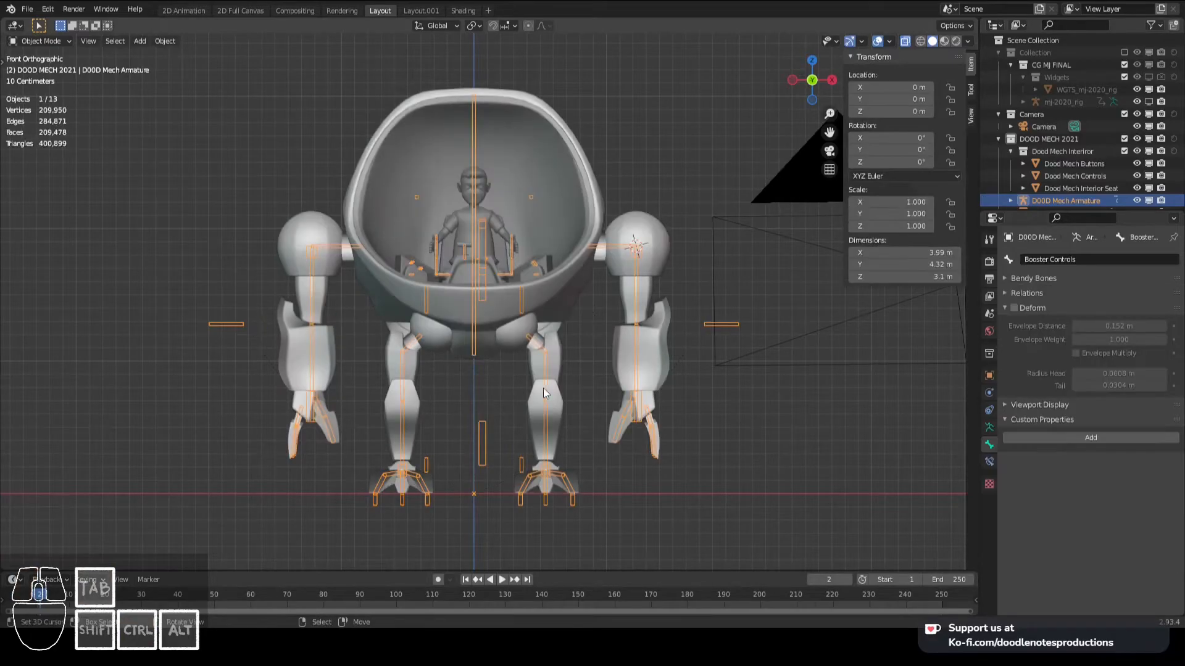
key(ctrl+Tab)
- Test the mirrored right arm by moving Hand_IK.R, cancel the move, and check the Arm_Upper.R bone
right_click(472, 333)
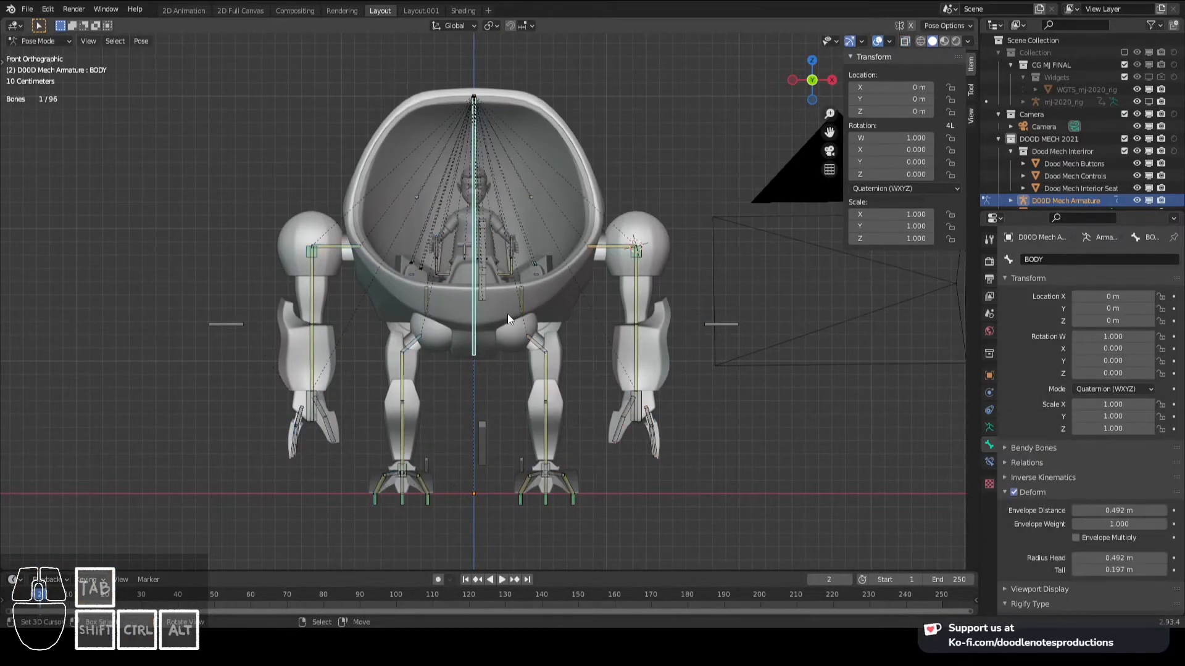
shift+middle_drag(495, 286, 526, 232)
scroll(494, 237, down, 1)
scroll(395, 246, up, 2)
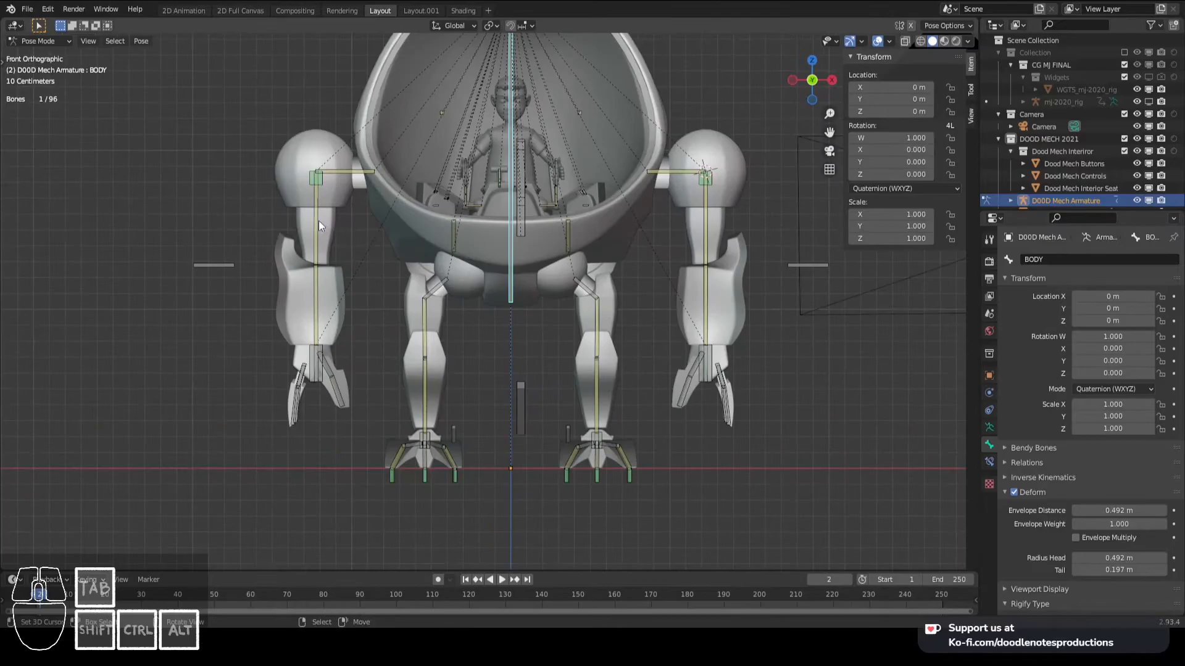
right_click(310, 374)
key(g)
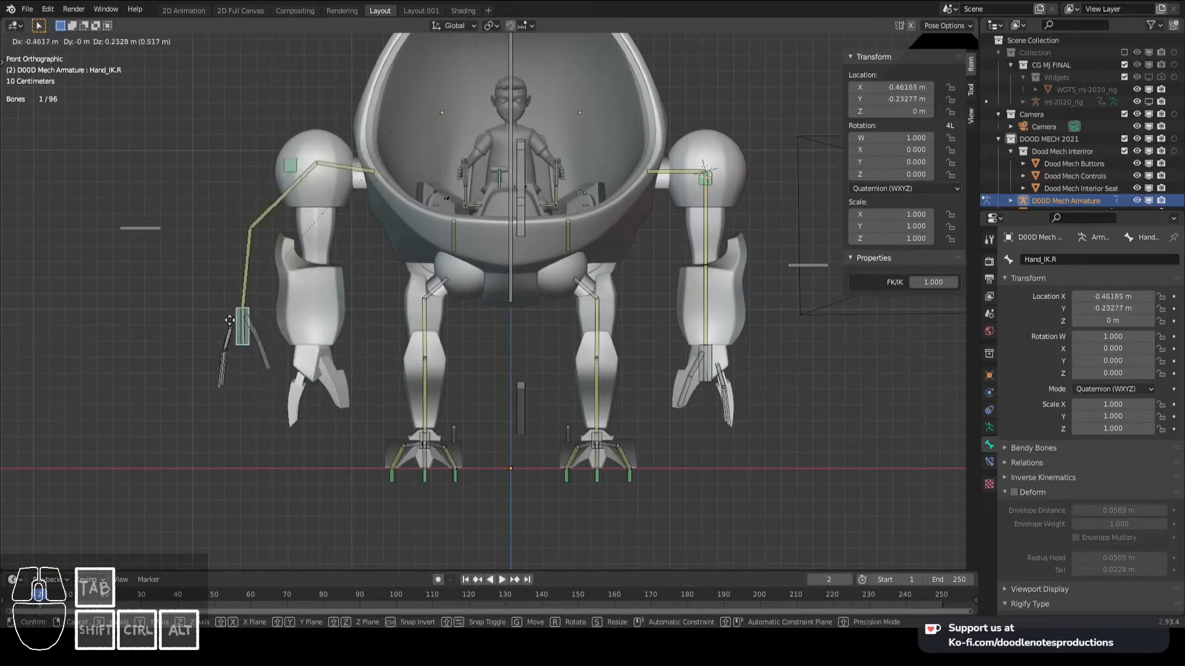
right_click(305, 286)
right_click(321, 245)
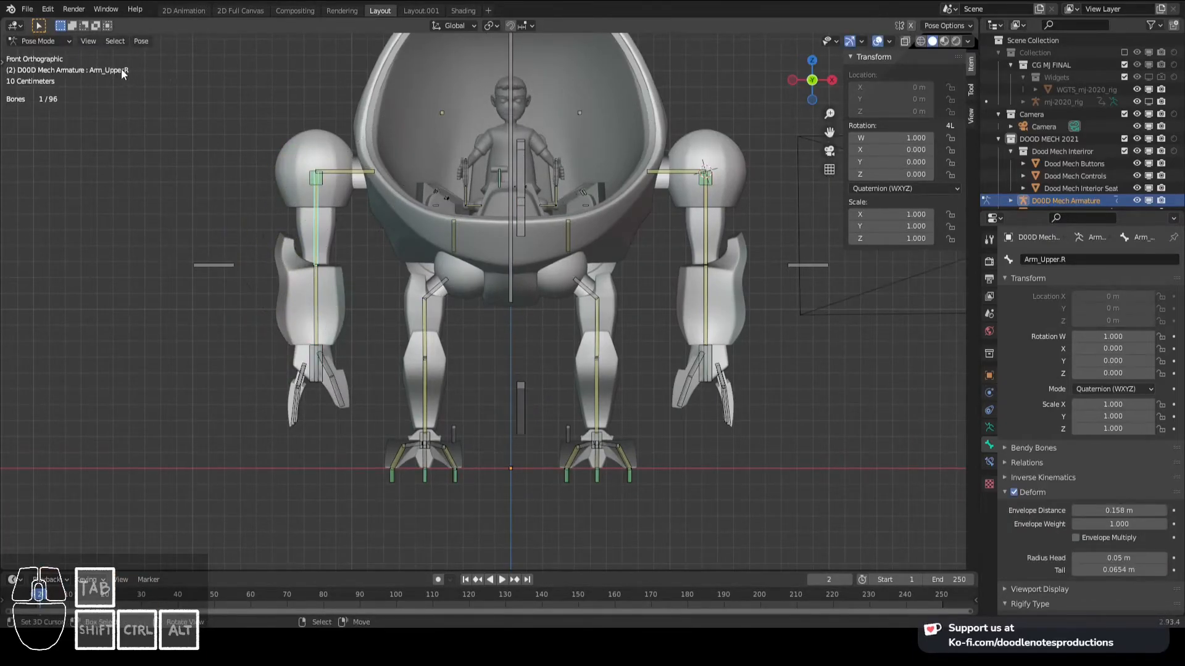
- Test the whole rig's response by moving the BODY bone, and cancel the move
right_click(503, 229)
key(g)
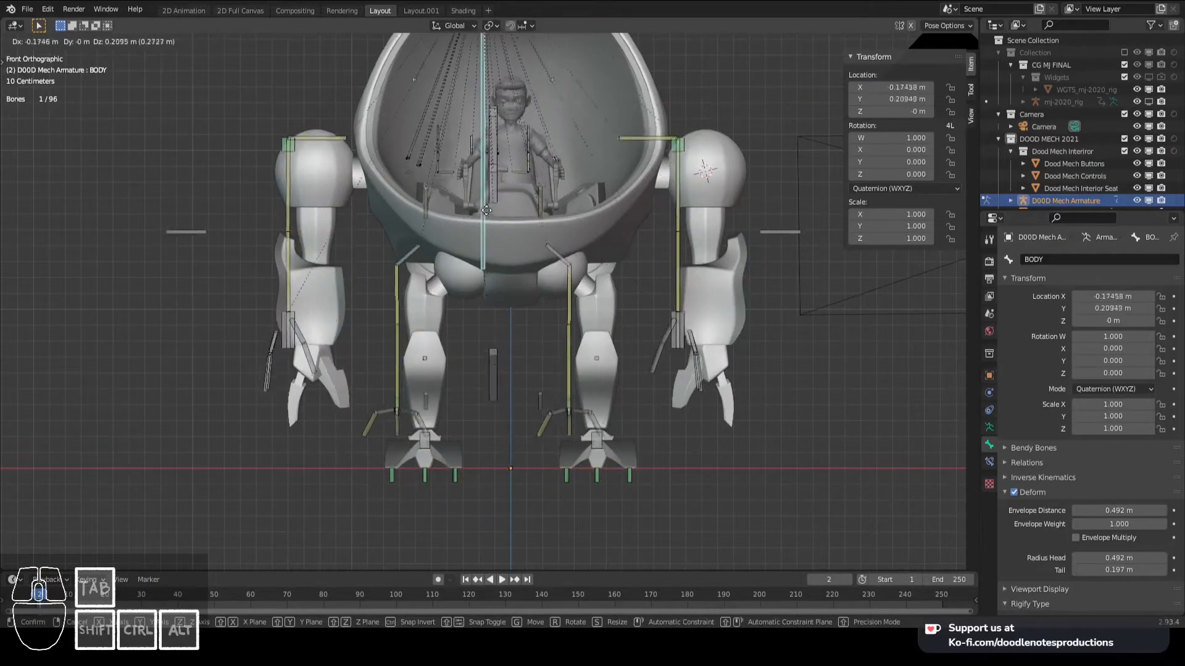
right_click(528, 225)
- Try to parent the Feet_IK bones to the MAIN bone in Edit Mode, and return to Pose Mode
middle_drag(524, 222, 518, 393)
right_click(409, 369)
shift+right_click(603, 378)
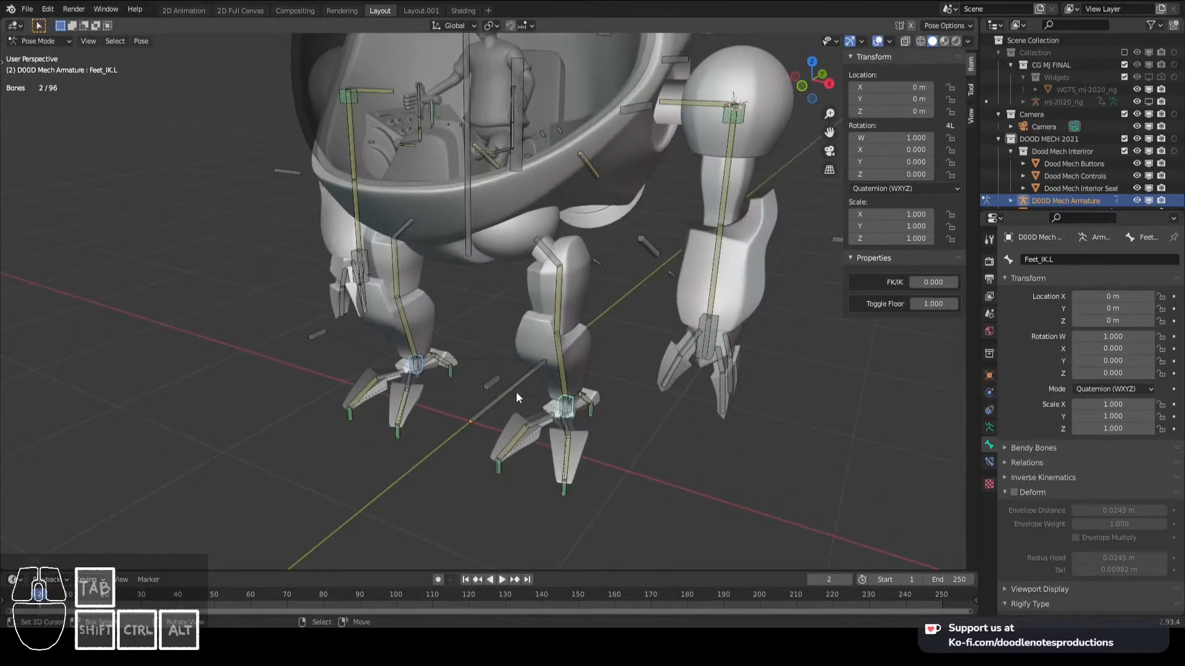
shift+right_click(523, 381)
key(Tab)
key(ctrl+p)
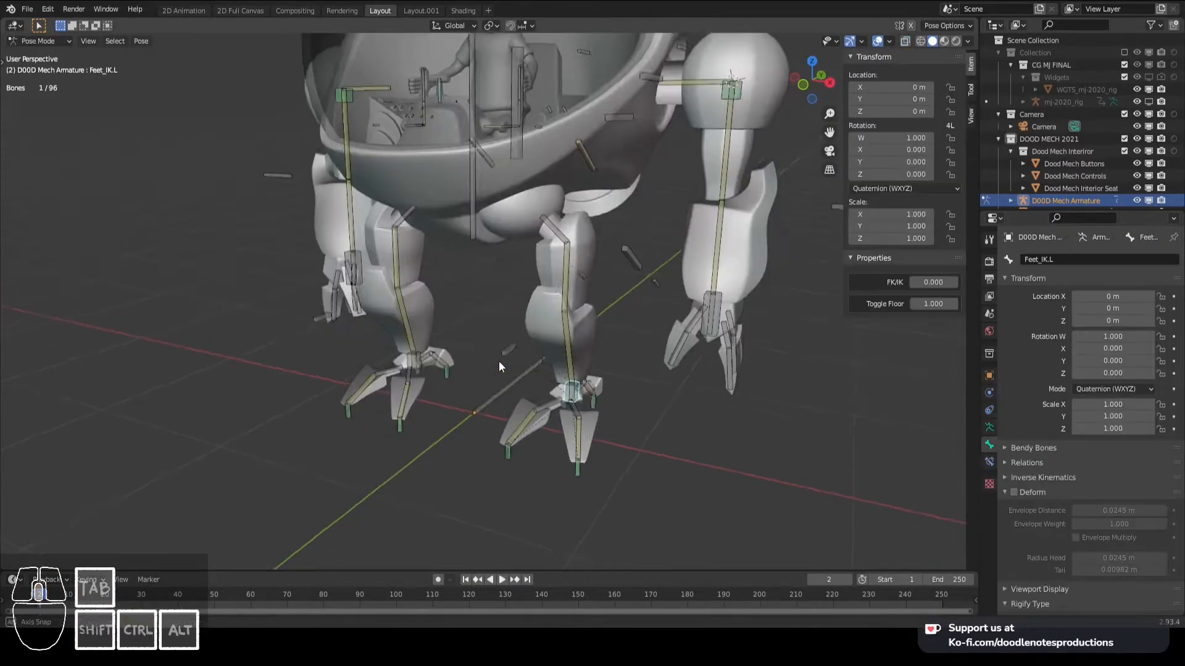
middle_drag(499, 361, 546, 375)
shift+right_click(512, 377)
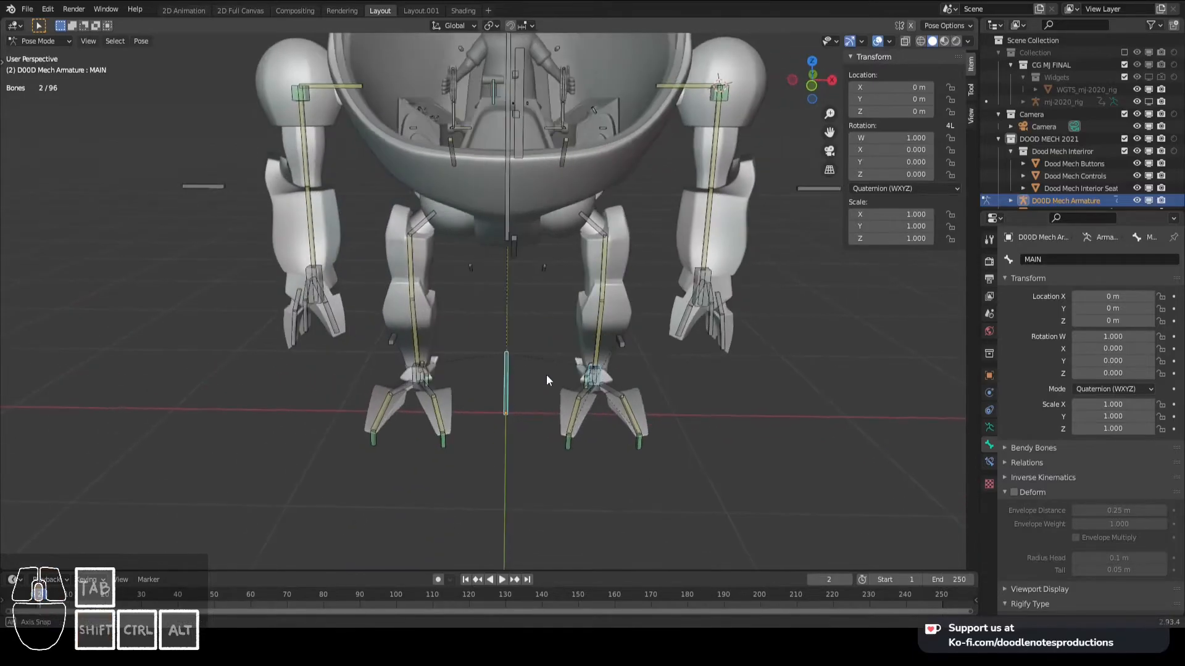
key(Tab)
key(ctrl+p)
key(Escape)
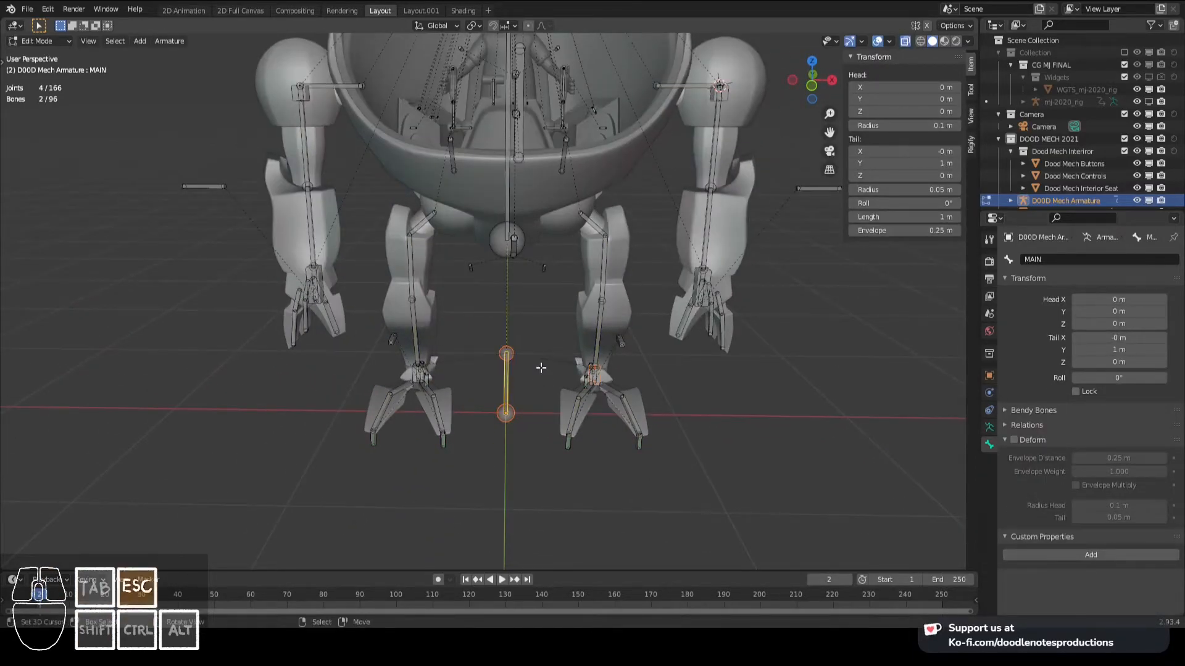
key(Tab)
- Test how both legs and feet follow a trial move of the BODY bone, and cancel the move
right_click(589, 373)
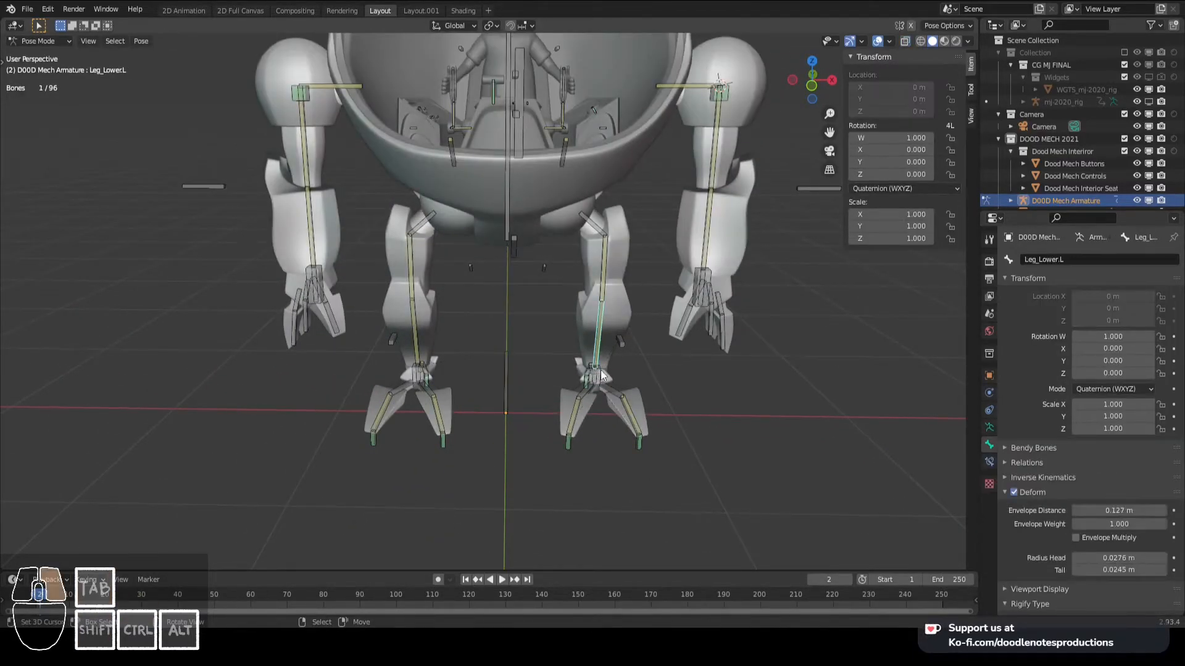
right_click(601, 372)
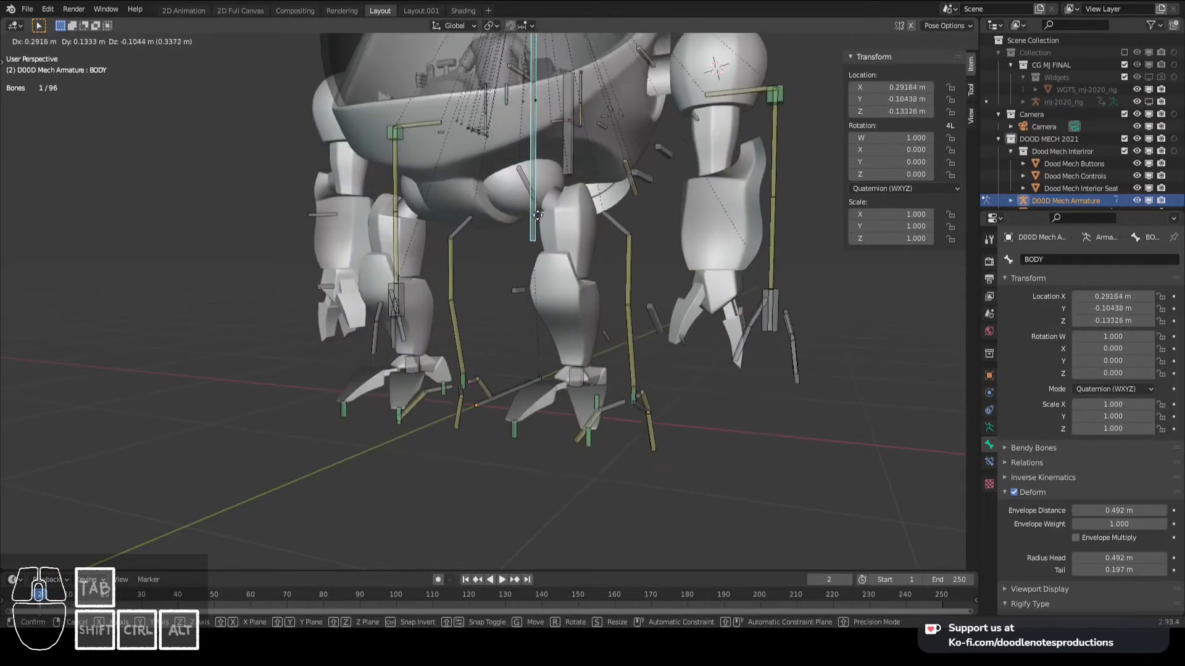
right_click(460, 179)
key(KP_3)
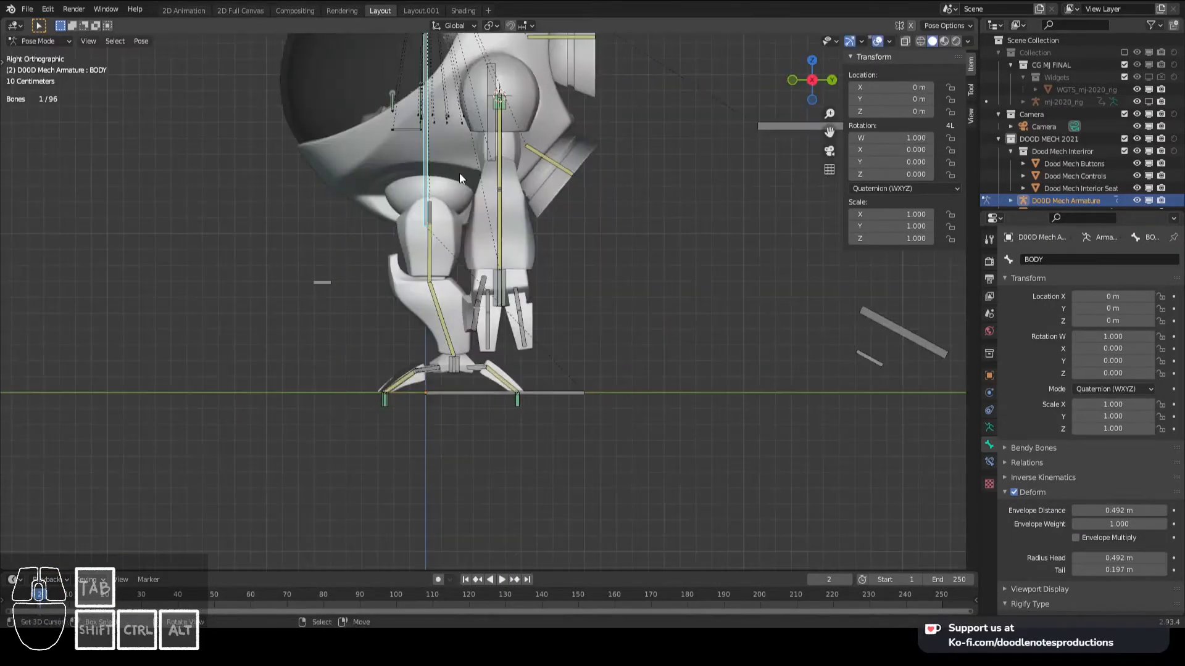
key(KP_1)
key(g)
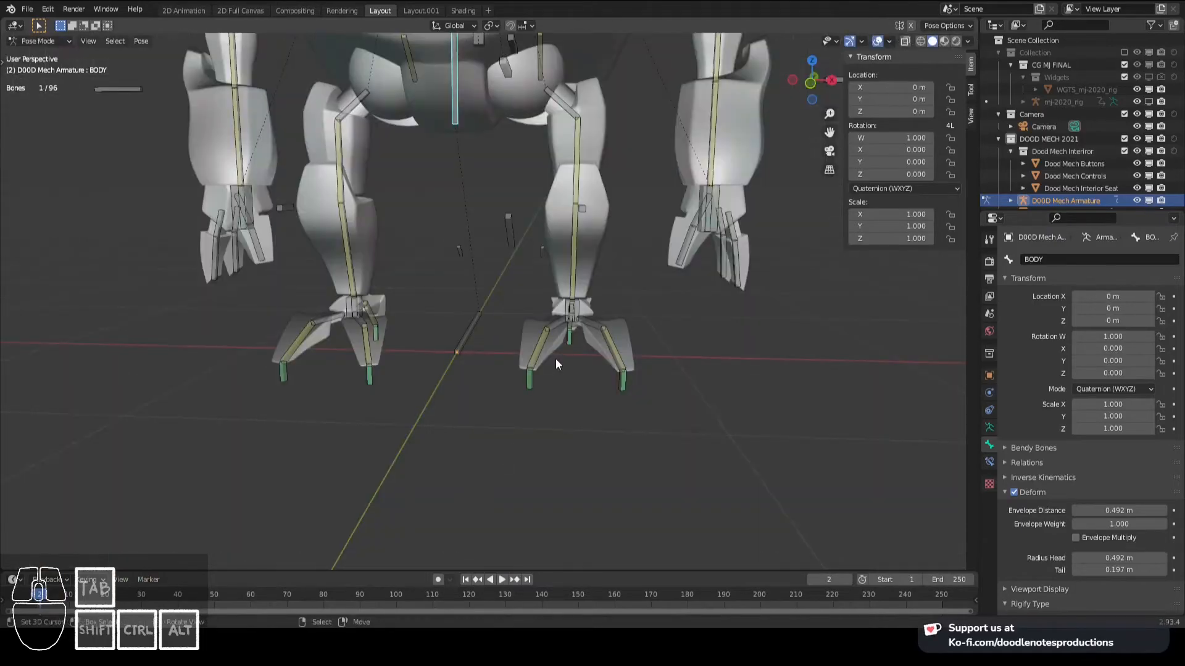
right_click(569, 312)
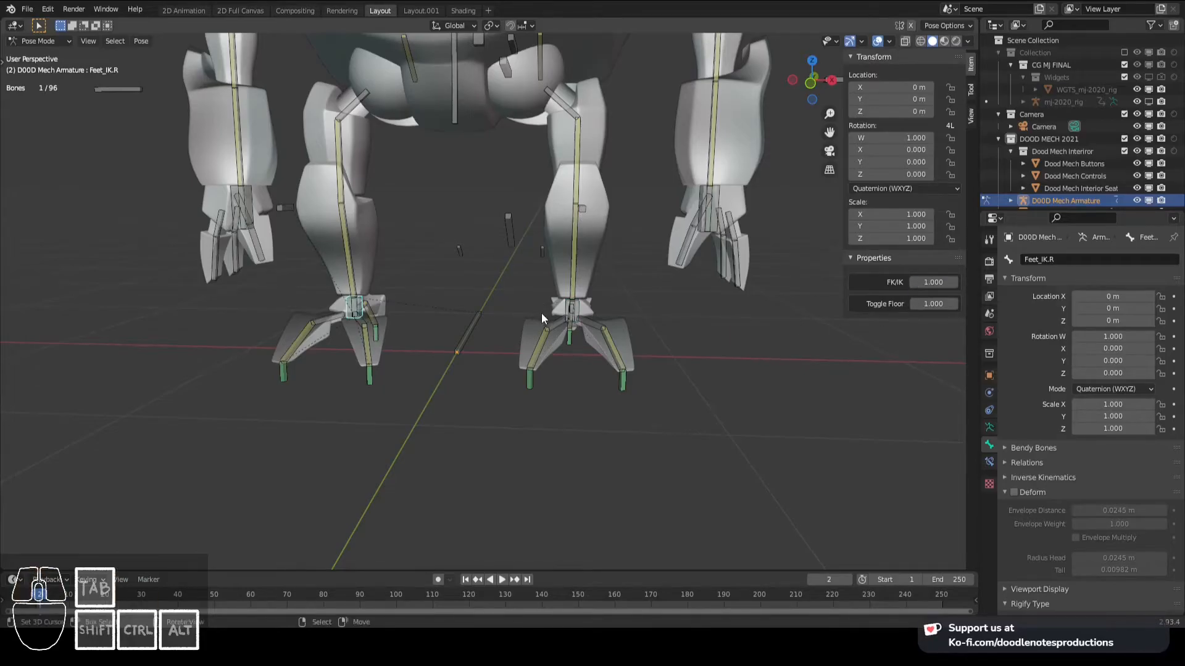
right_click(465, 117)
key(g)
right_click(474, 127)
- Examine the Feet_IK.R and Leg_Lower.R bones around the mech's right ankle
right_click(356, 306)
middle_drag(356, 306, 386, 304)
shift+middle_drag(385, 304, 460, 263)
scroll(456, 280, up, 2)
mouse_move(460, 263)
shift+middle_down()
mouse_move(460, 276)
mouse_move(451, 257)
shift+middle_up()
right_click(451, 257)
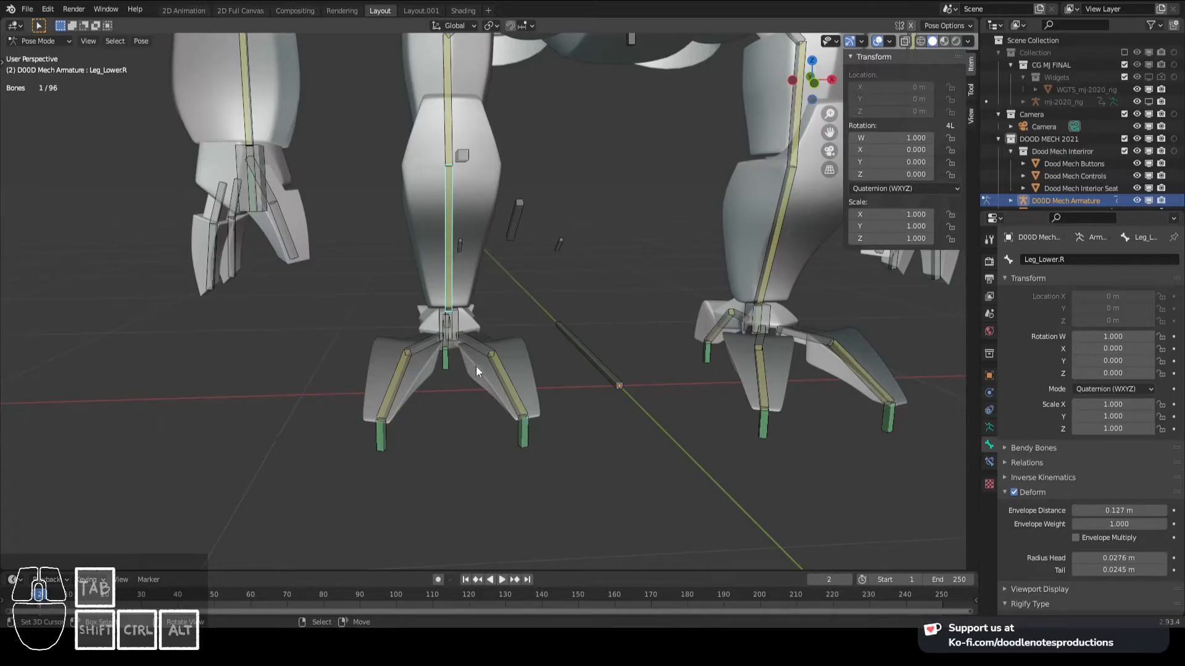
right_click(461, 321)
scroll(503, 275, down, 4)
shift+middle_drag(548, 185, 481, 236)
right_drag(480, 236, 453, 264)
key(ctrl+z)
key(ctrl+z)
scroll(455, 267, up, 3)
shift+middle_drag(365, 389, 493, 341)
scroll(493, 341, up, 1)
right_click(463, 340)
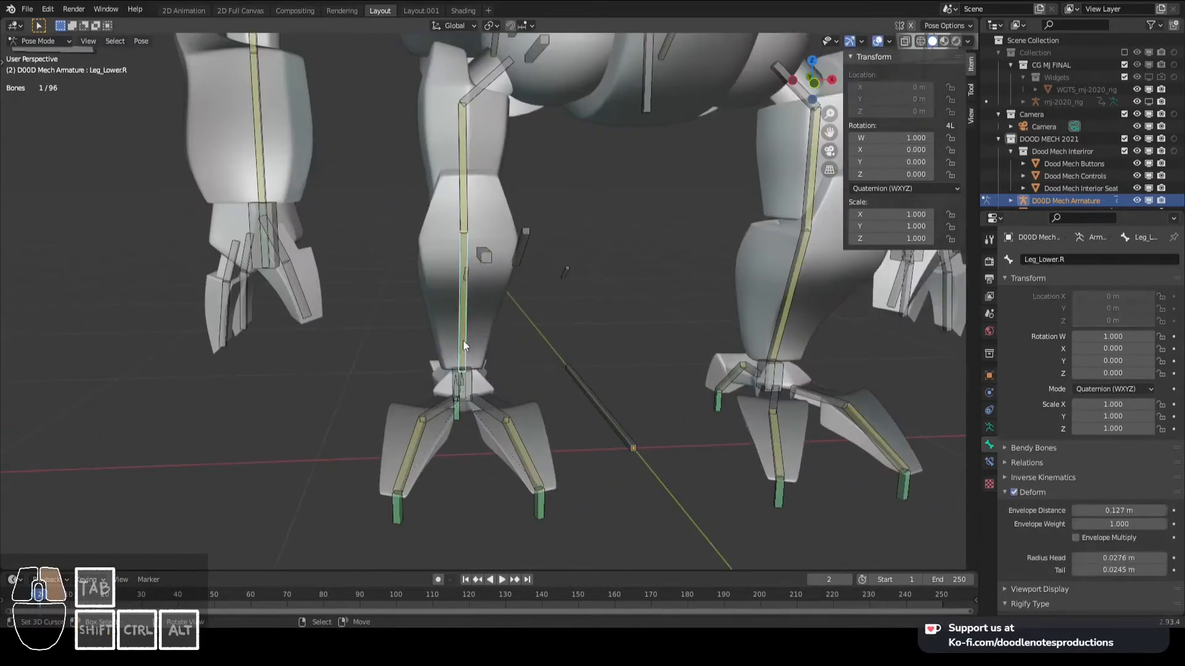
- Copy the data path of the FK/IK custom property on the Feet_IK.R bone
middle_drag(715, 376, 439, 372)
right_click(428, 369)
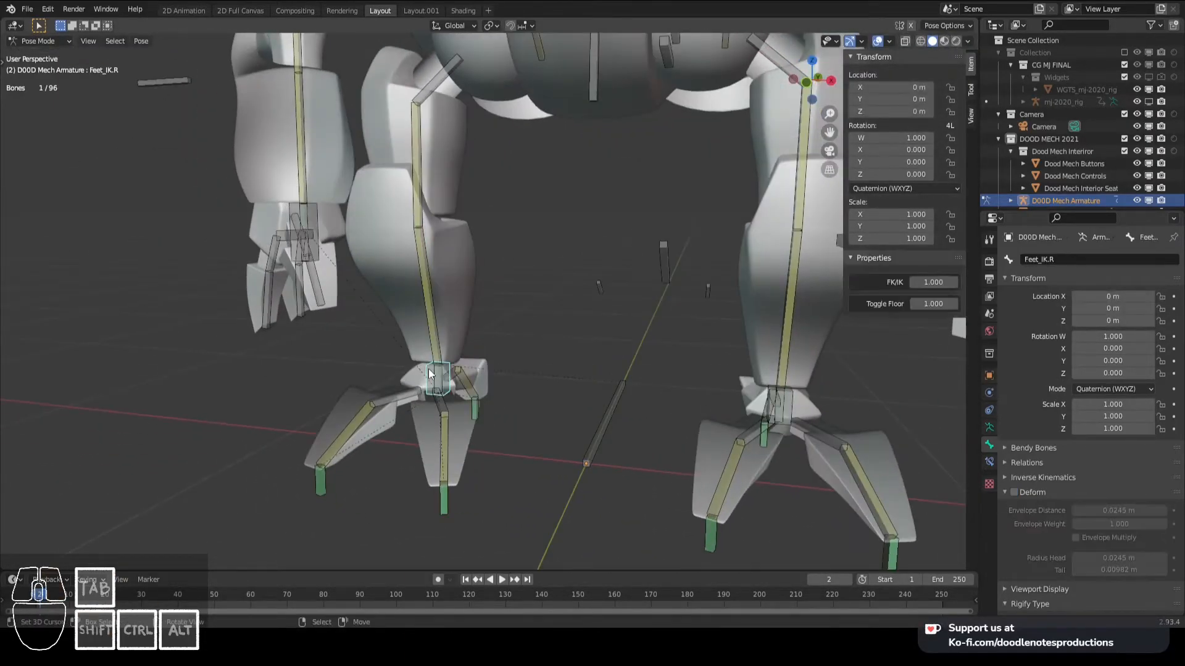
right_click(923, 284)
click(923, 287)
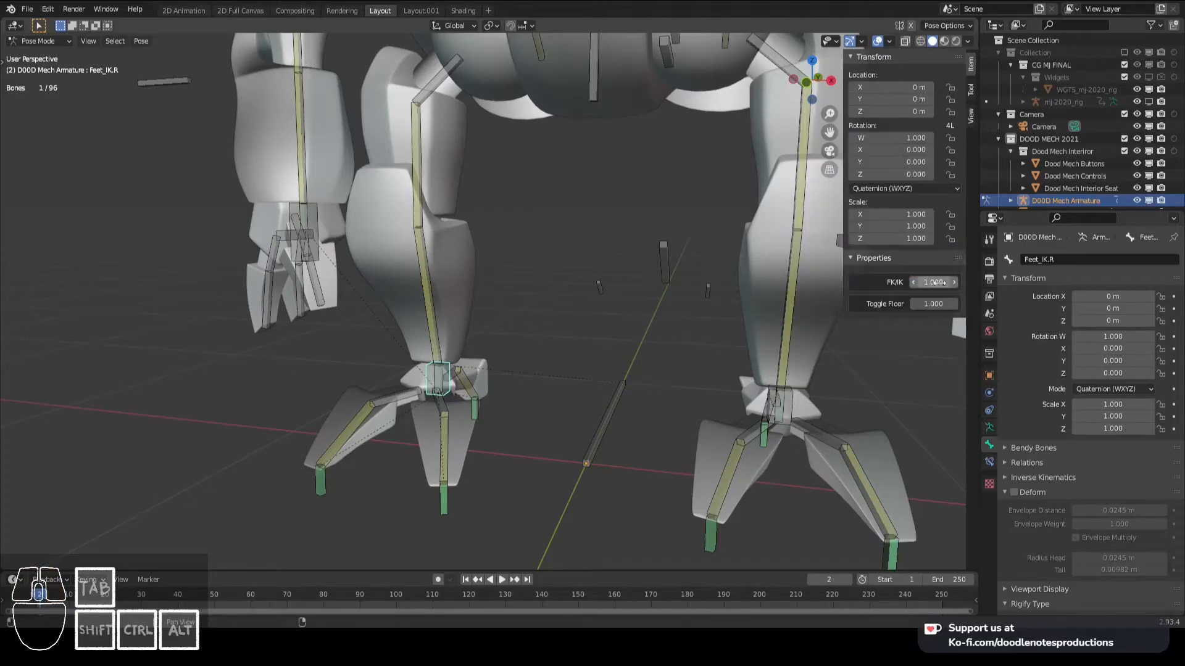
- Examine the IK constraint on Leg_Lower.R and compare it with the matching left leg bone
right_click(447, 328)
scroll(1094, 531, down, 2)
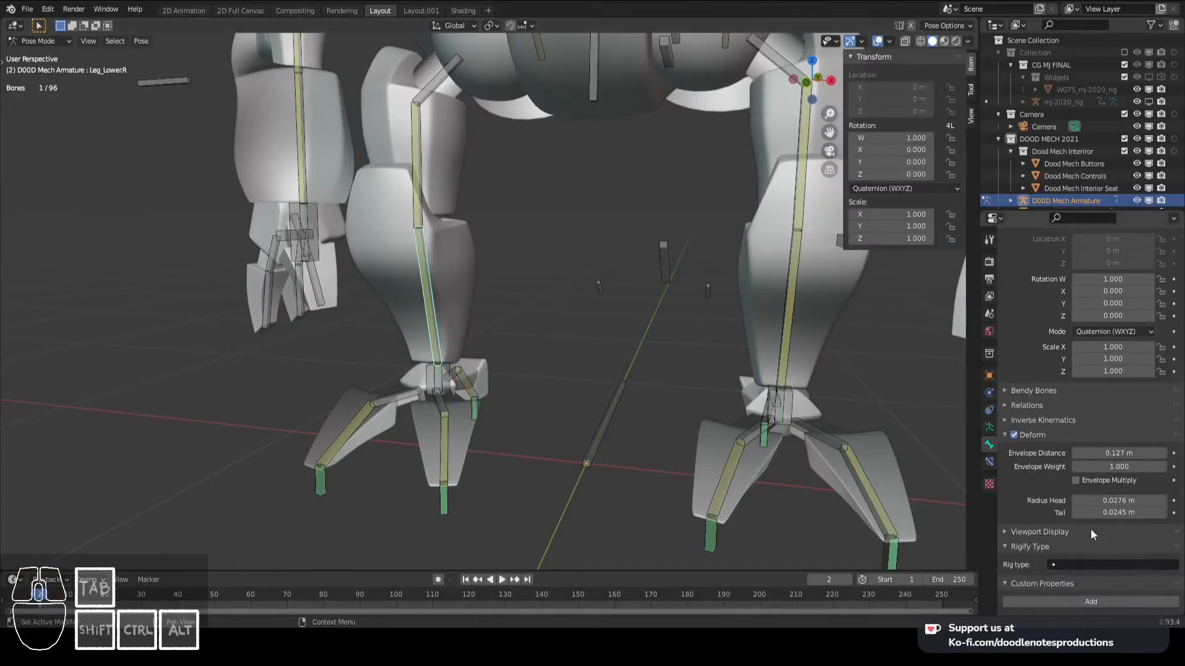
click(990, 460)
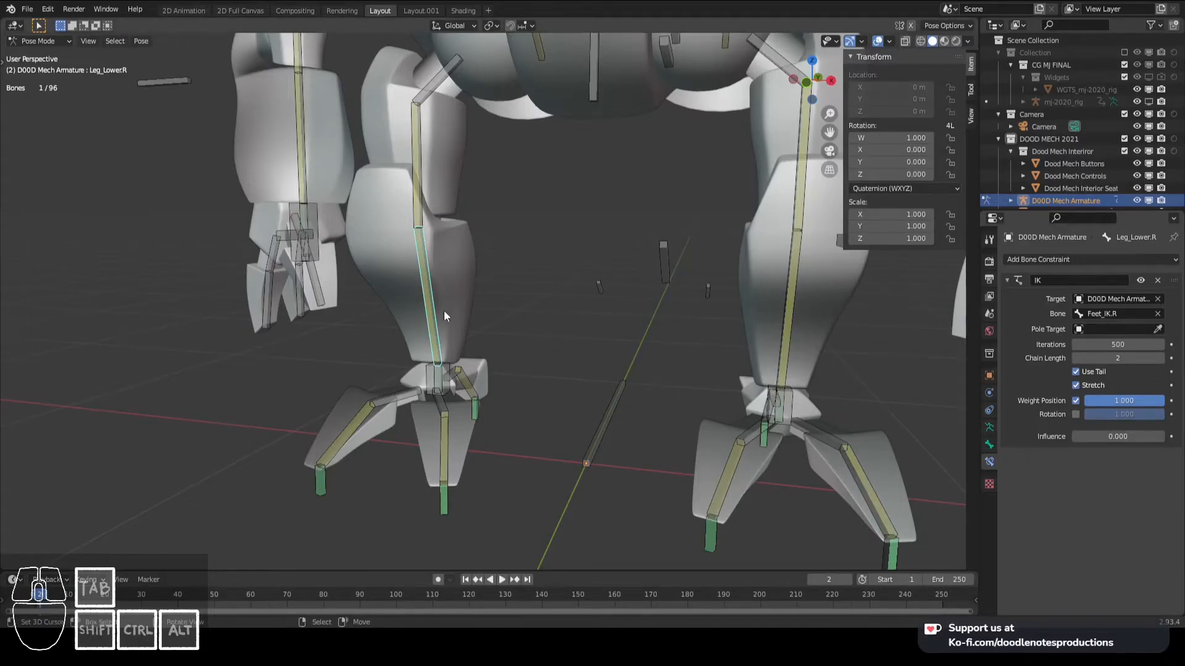
right_click(785, 348)
right_click(429, 283)
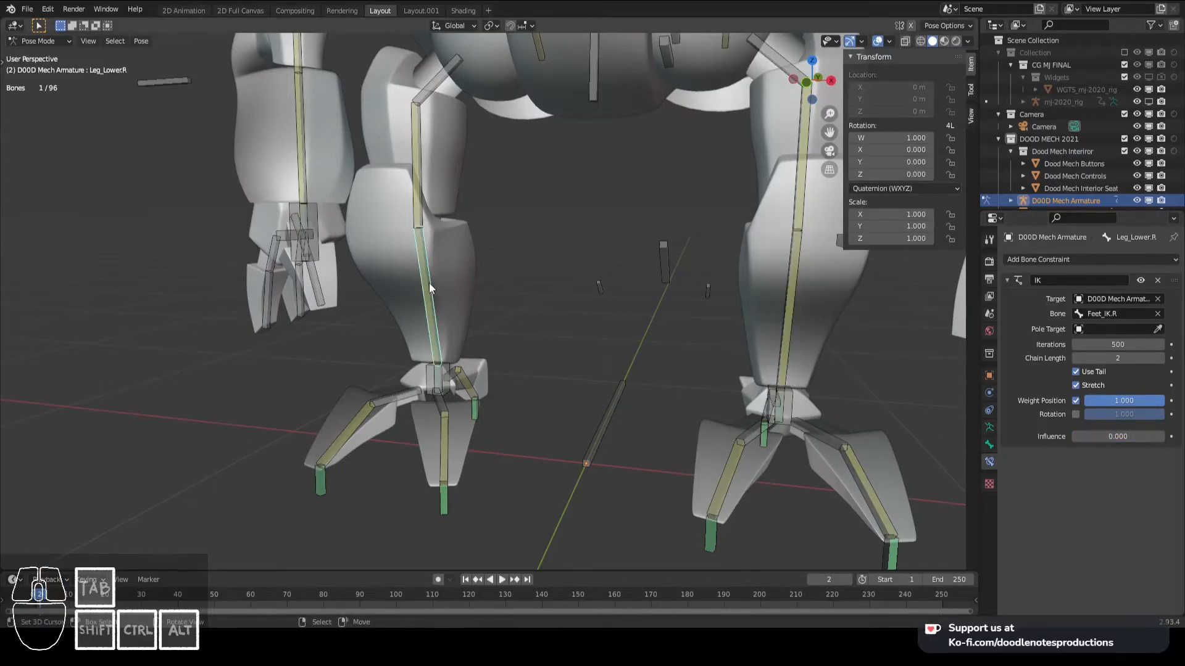
key(ctrl+d)
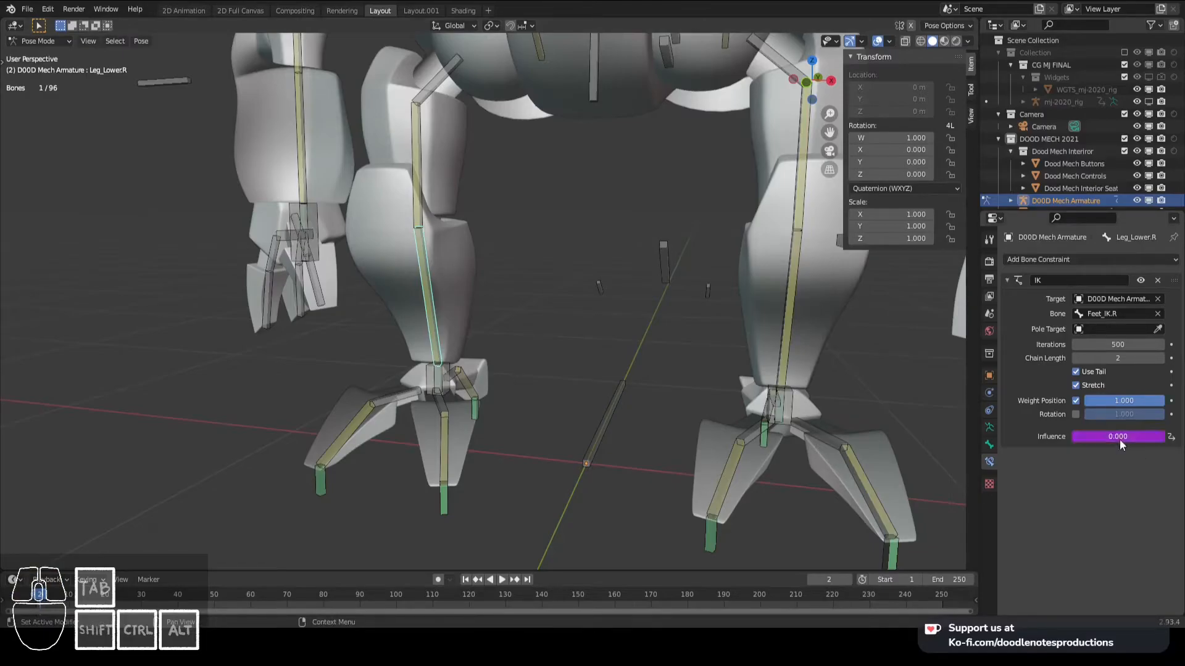
right_click(1130, 443)
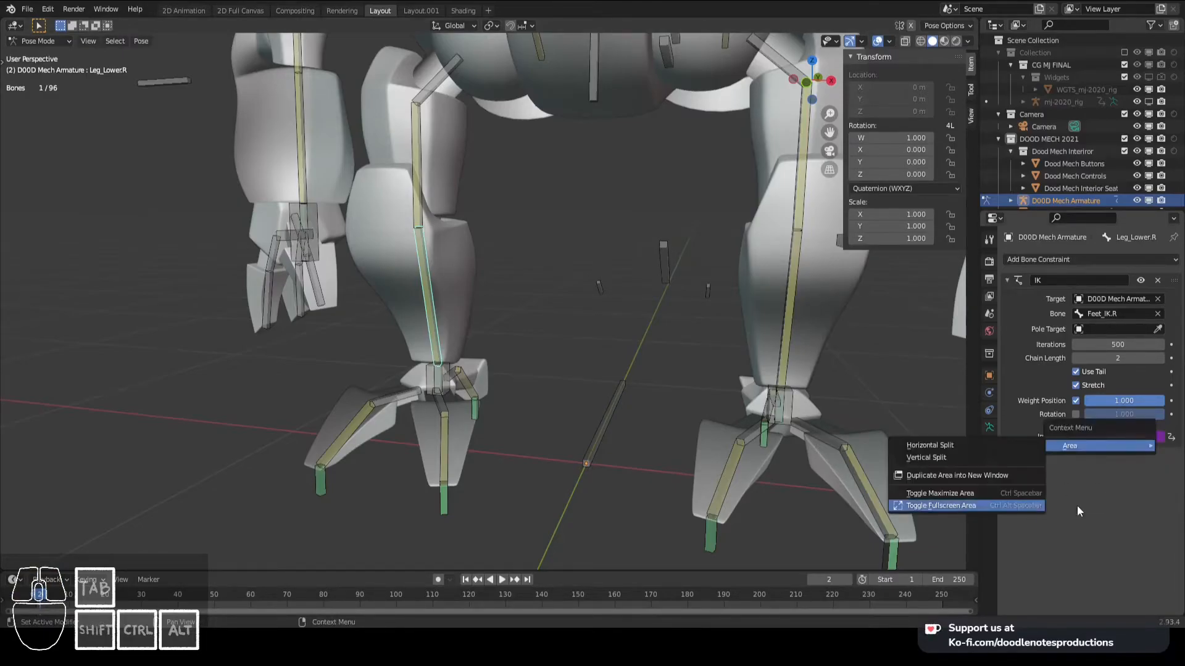
right_click(1106, 439)
click(1072, 404)
- Add a driver to the IK constraint's Influence on Leg_Lower.R with the expression var
right_click(1117, 434)
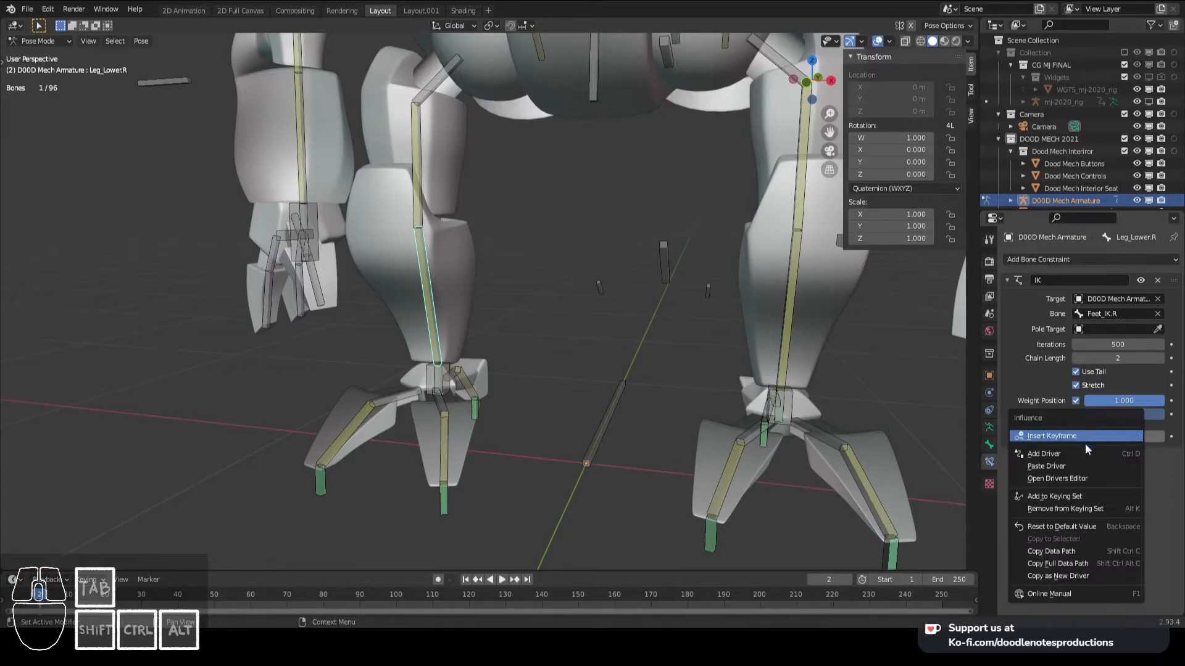
click(1085, 454)
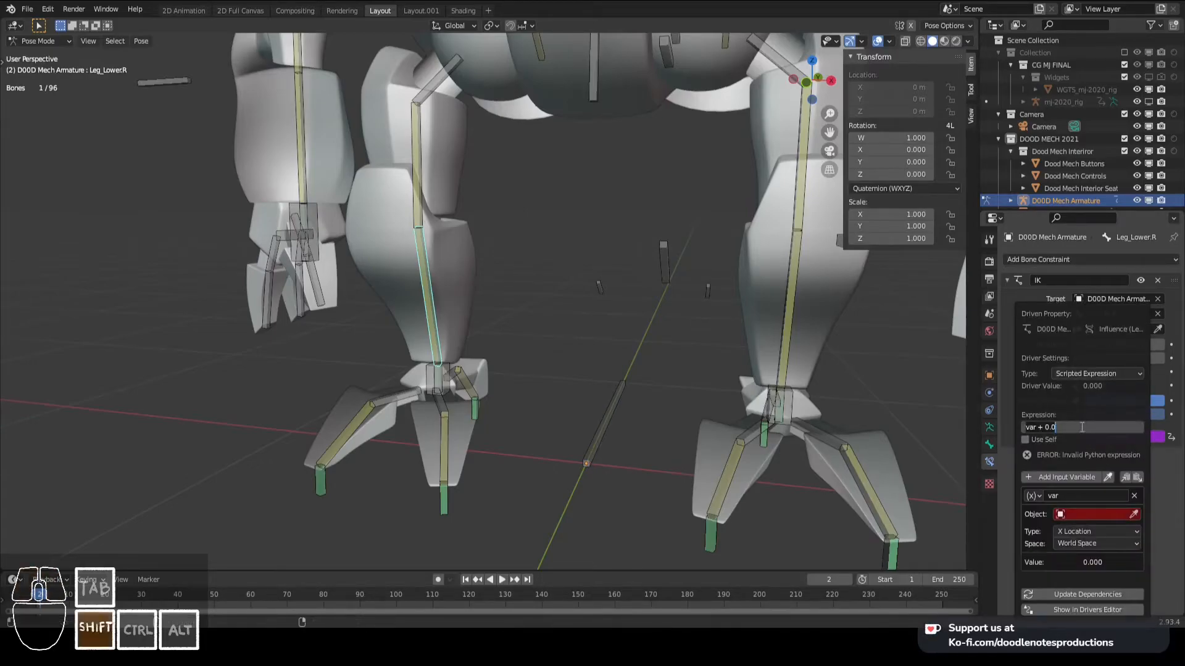
text(var)
key(Return)
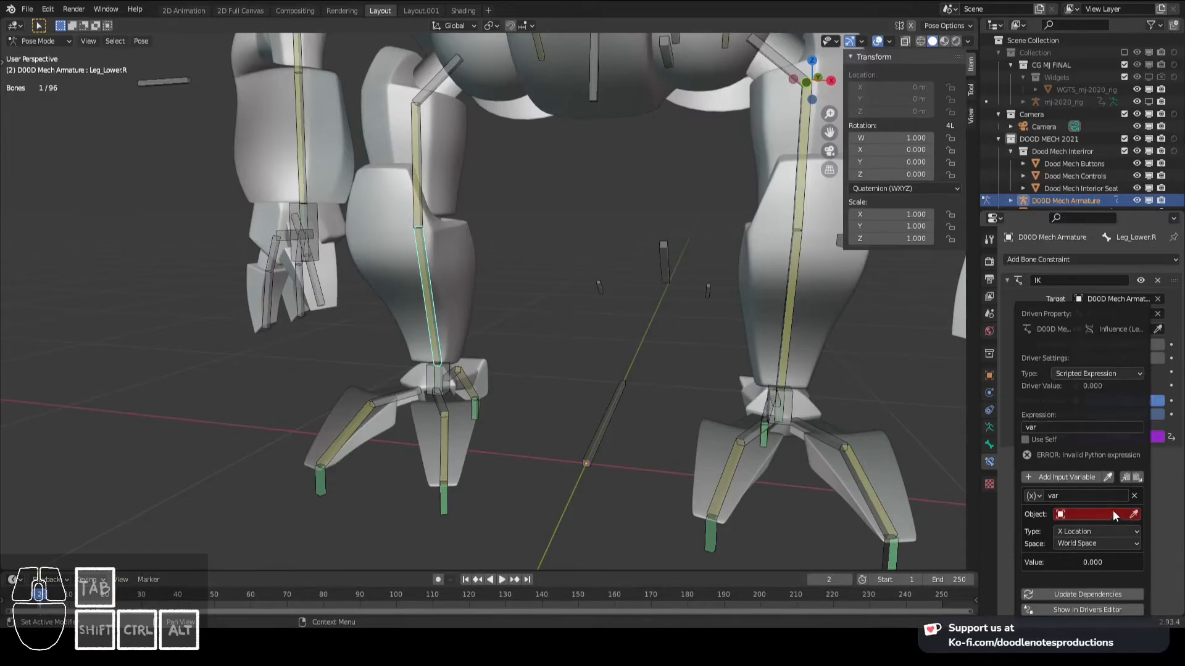
- Make the driver variable a single property of D00D Mech Armature, using the copied FK/IK data path
click(1134, 496)
click(1075, 483)
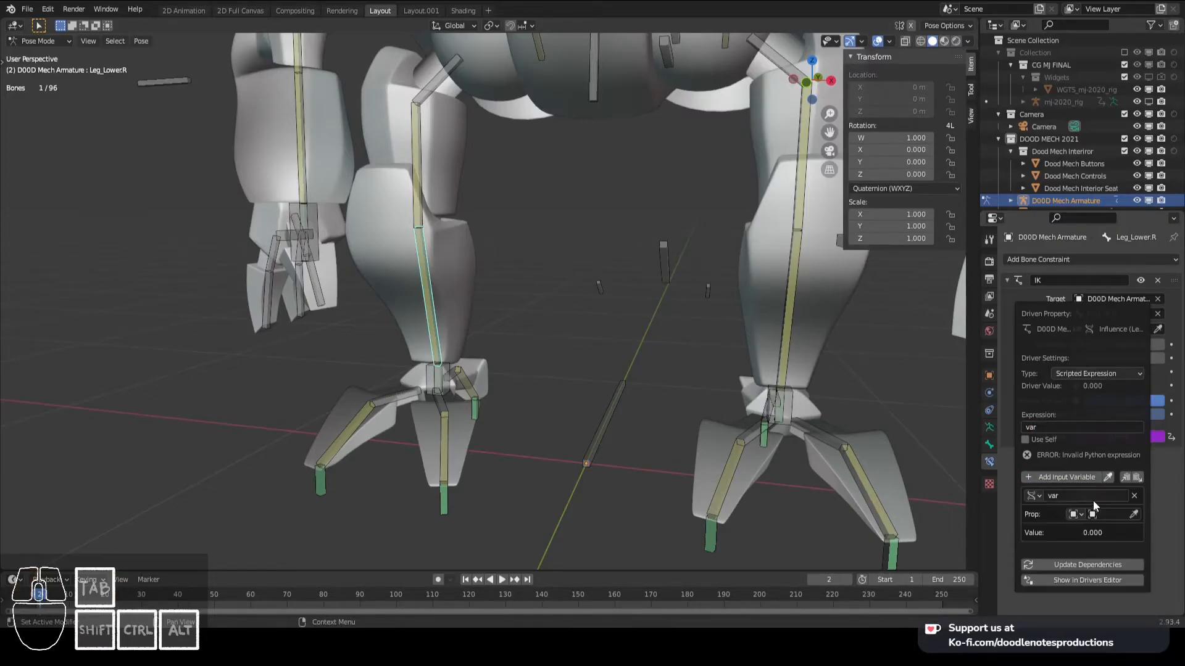
click(1106, 514)
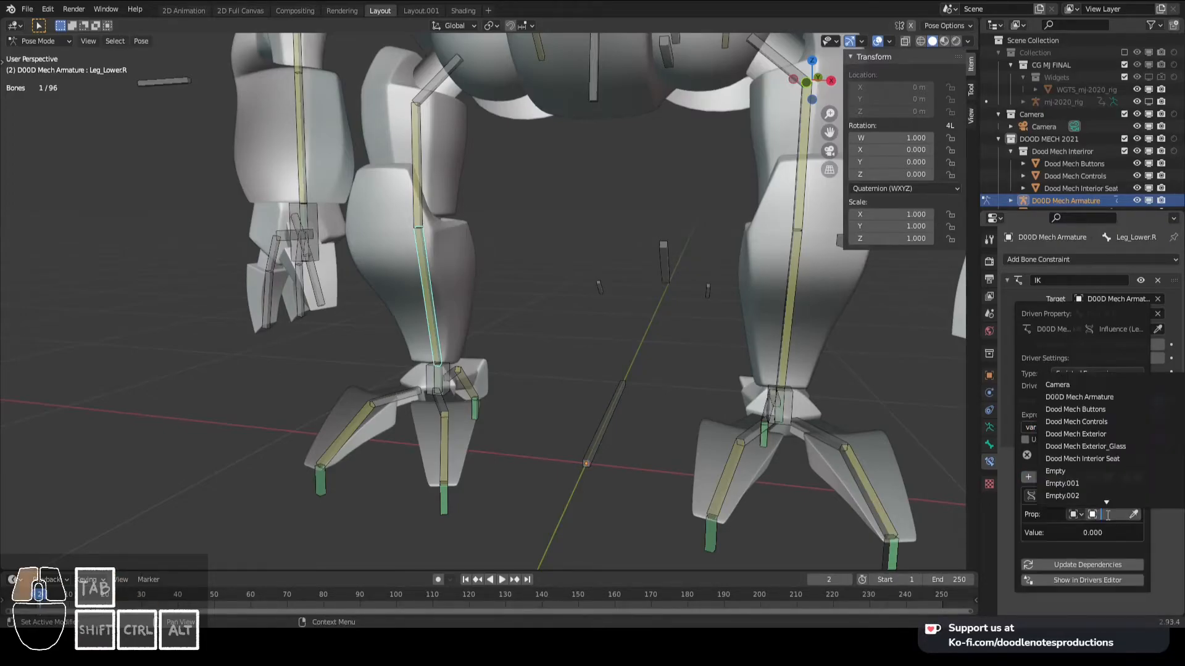
click(1114, 397)
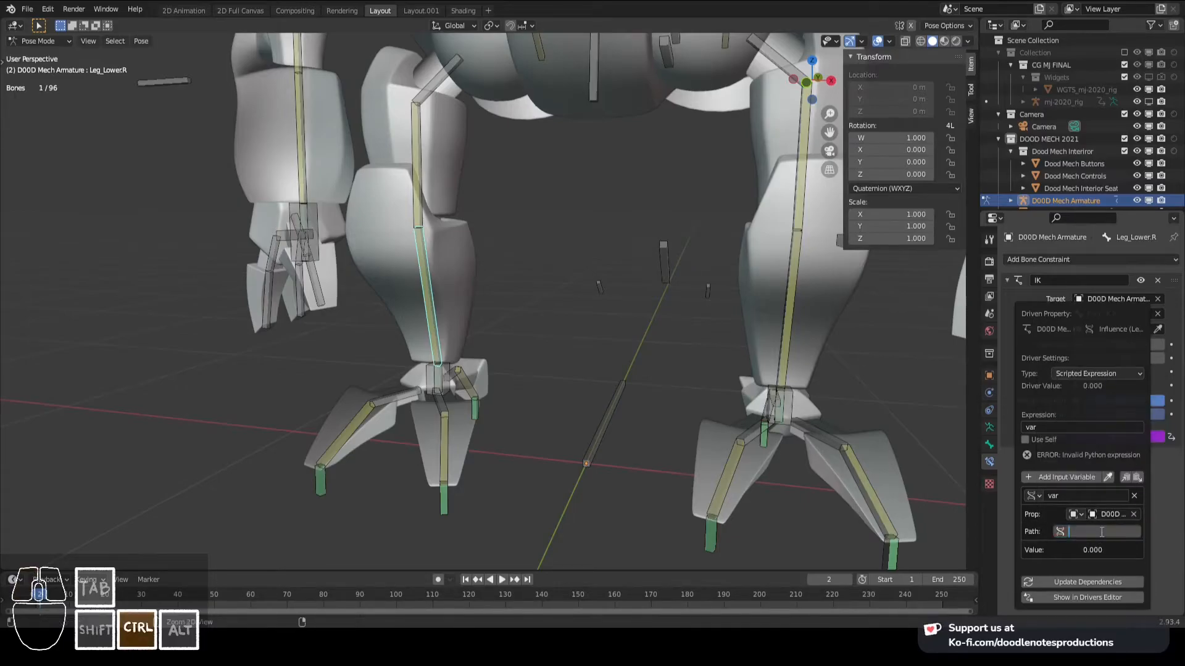
key(ctrl+v)
key(Return)
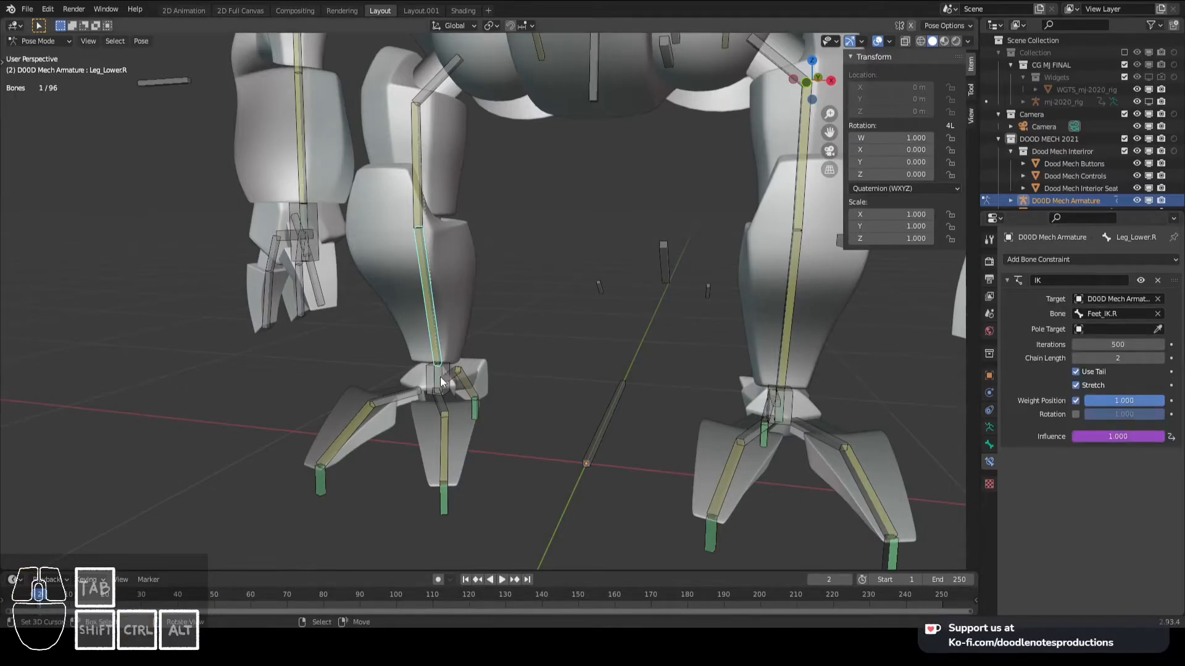
- Copy the Influence driver from Leg_Lower.R and paste it onto the IK Influence of Leg_Upper.R
click(443, 377)
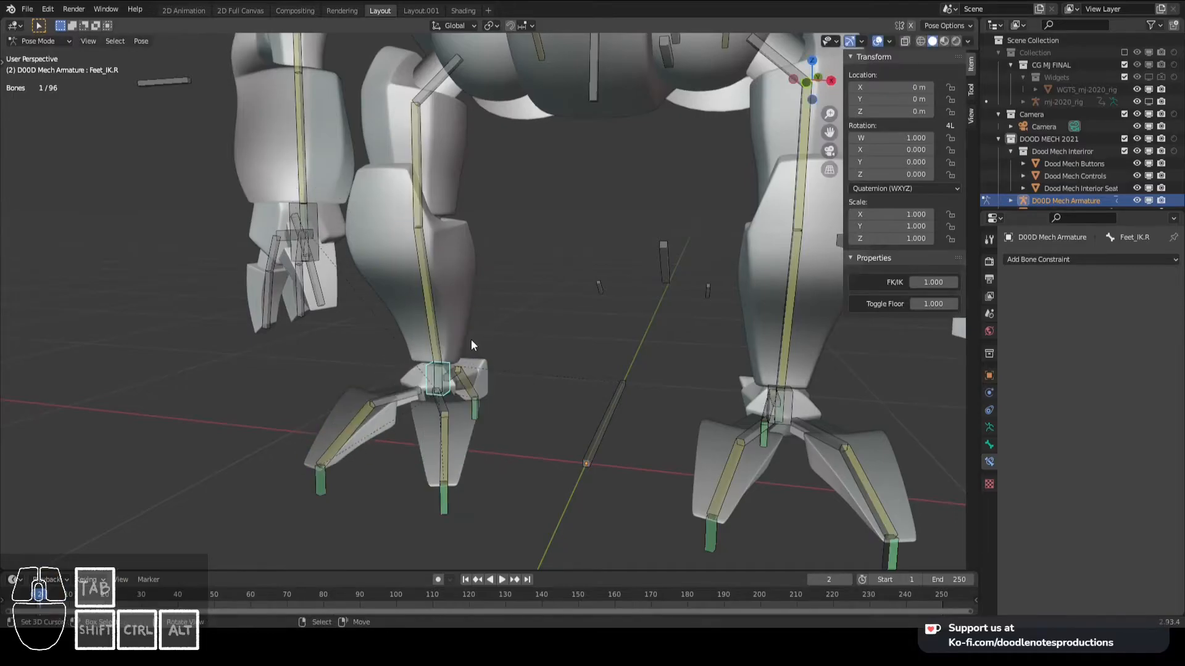
click(417, 205)
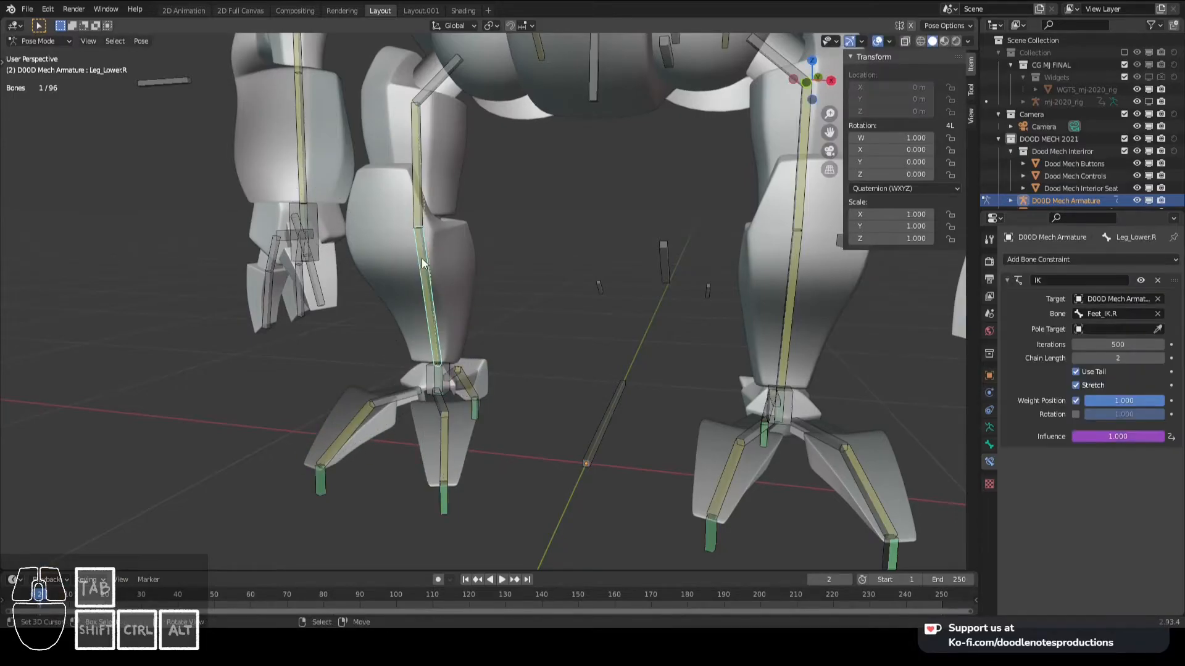
right_click(1128, 438)
click(1100, 451)
click(421, 188)
right_click(1118, 438)
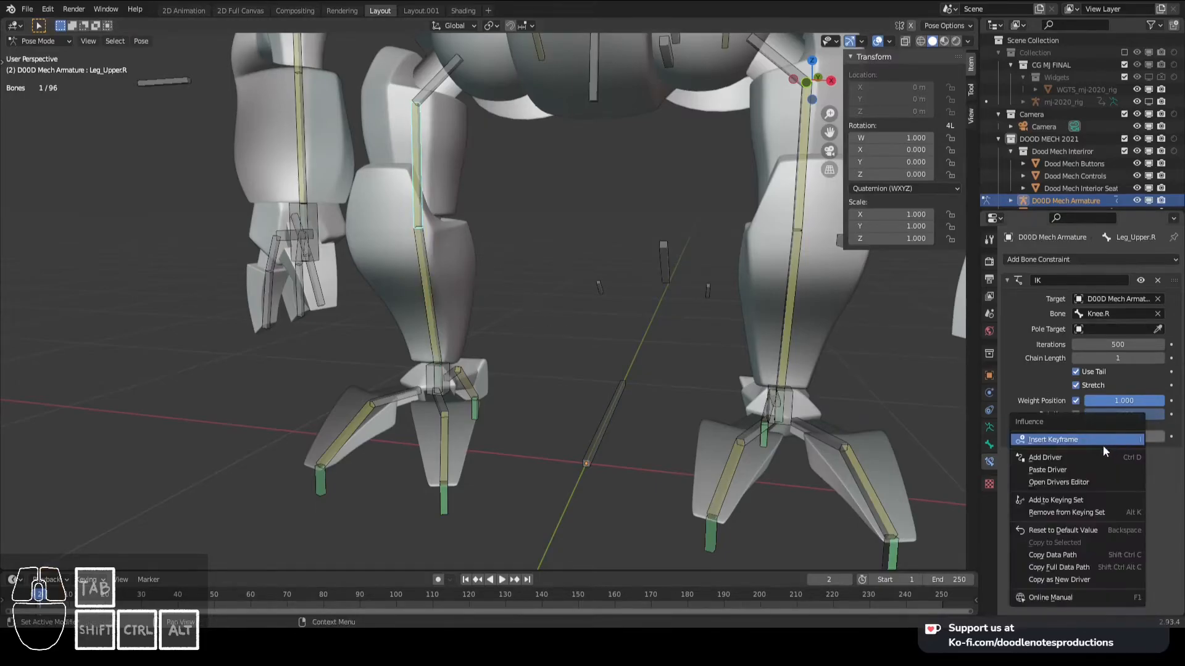
click(1090, 472)
- Test the right leg's IK by moving the BODY bone, including in front view, and cancel the move
right_click(472, 383)
middle_drag(472, 382, 511, 333)
right_click(511, 333)
scroll(526, 334, down, 1)
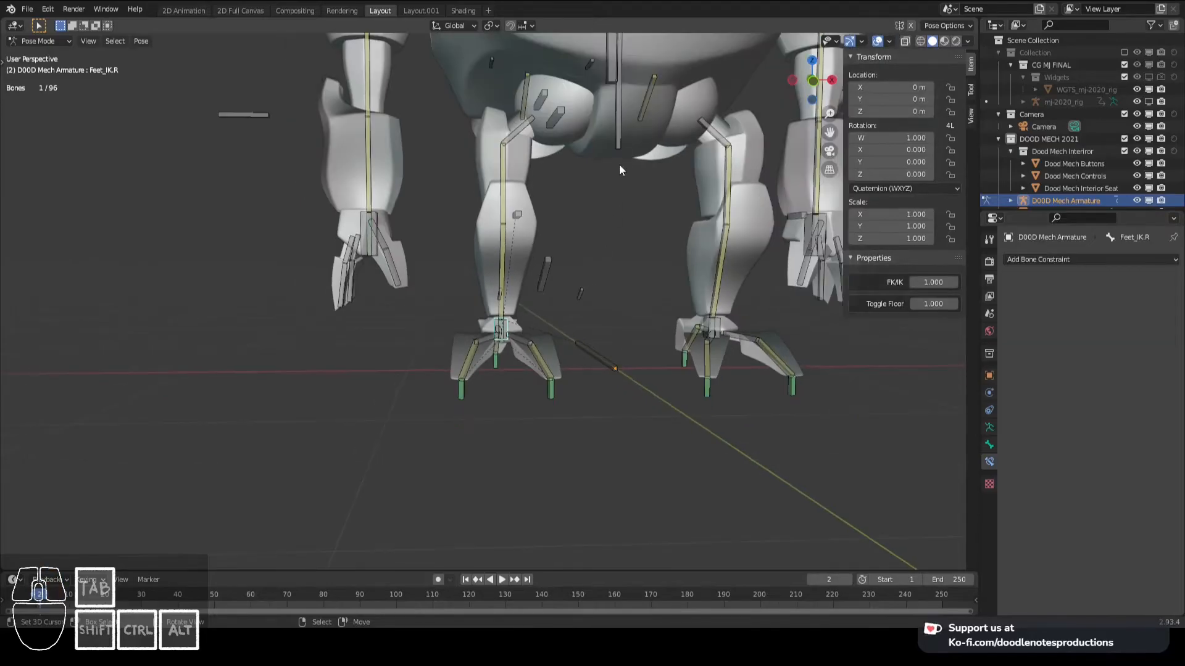
right_click(624, 136)
key(g)
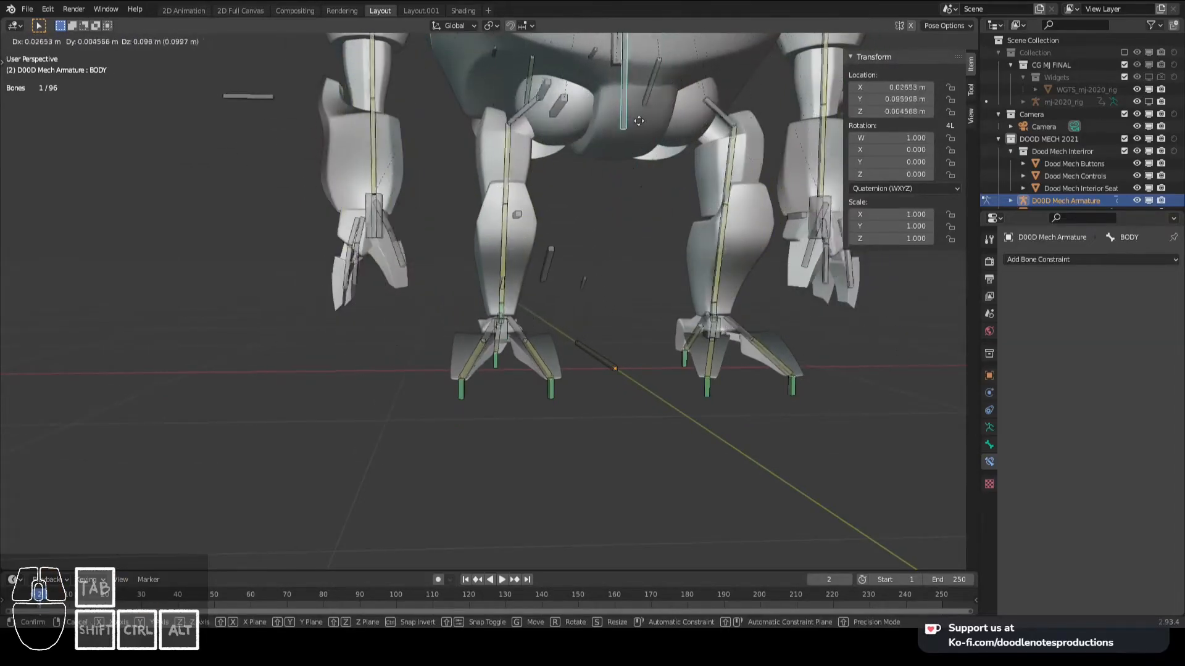
key(KP_1)
right_click(706, 329)
shift+middle_drag(705, 330, 656, 288)
key(g)
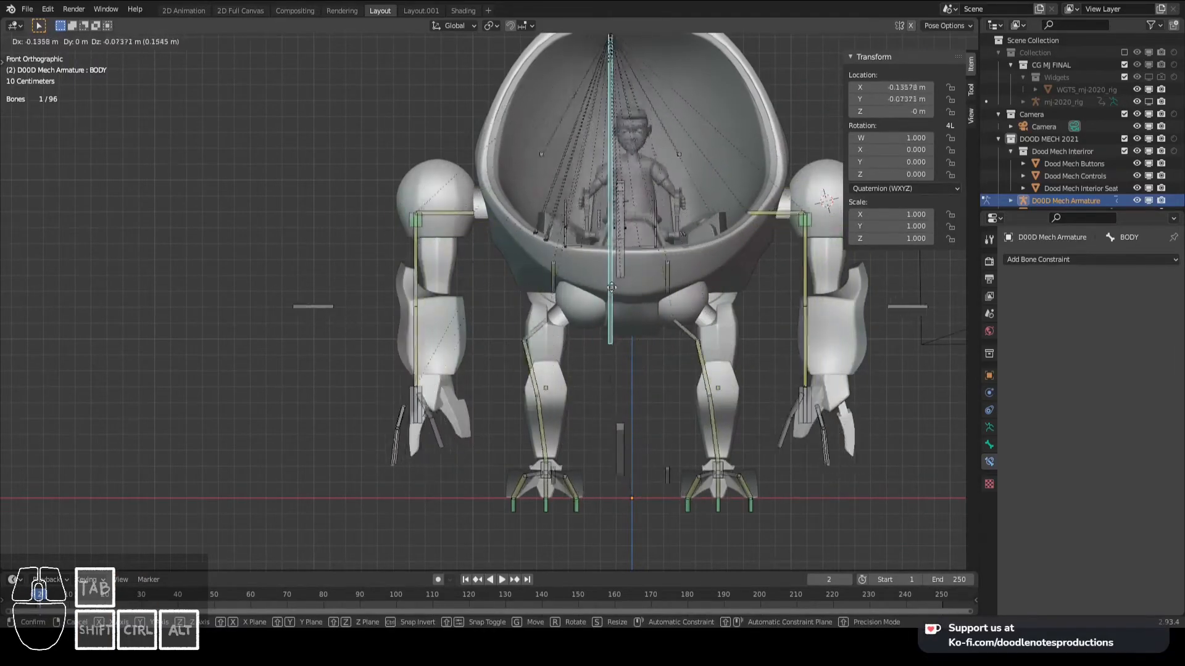
right_click(647, 260)
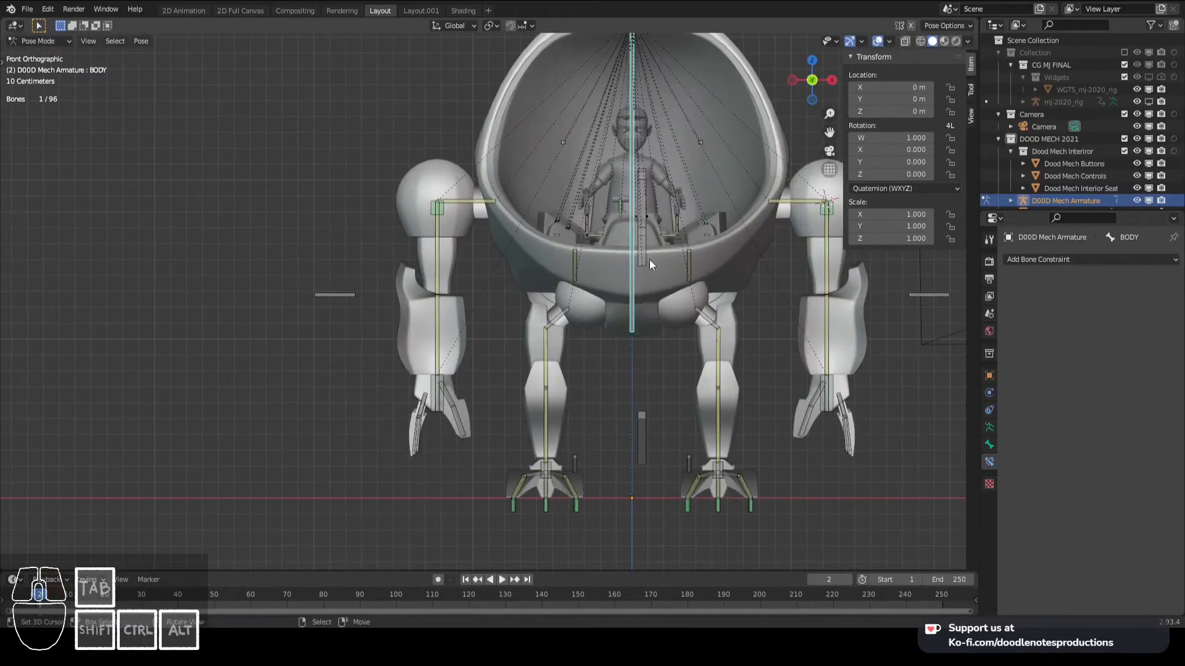
- Save the mech file
shift+middle_drag(684, 254, 614, 283)
scroll(614, 283, down, 2)
scroll(617, 278, up, 1)
key(ctrl+s)
shift+middle_drag(708, 295, 638, 295)
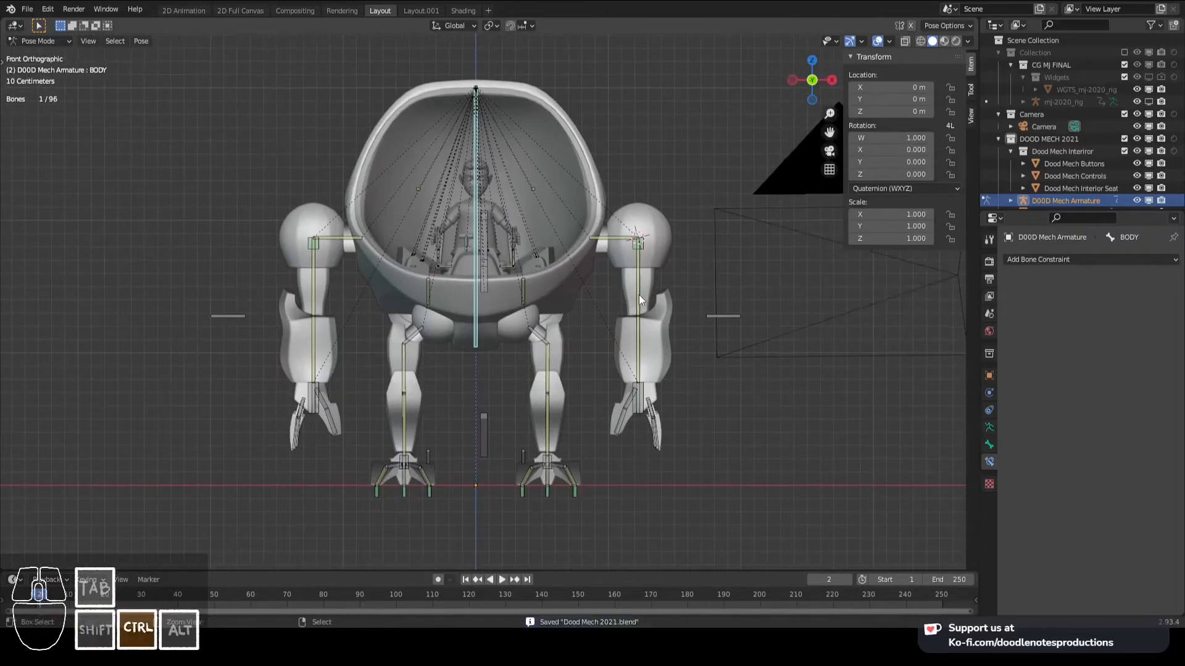
- Save a backup of the scene in the backup folder as Dood Mech 2021_BACKUP004.blend
key(ctrl+shift+s)
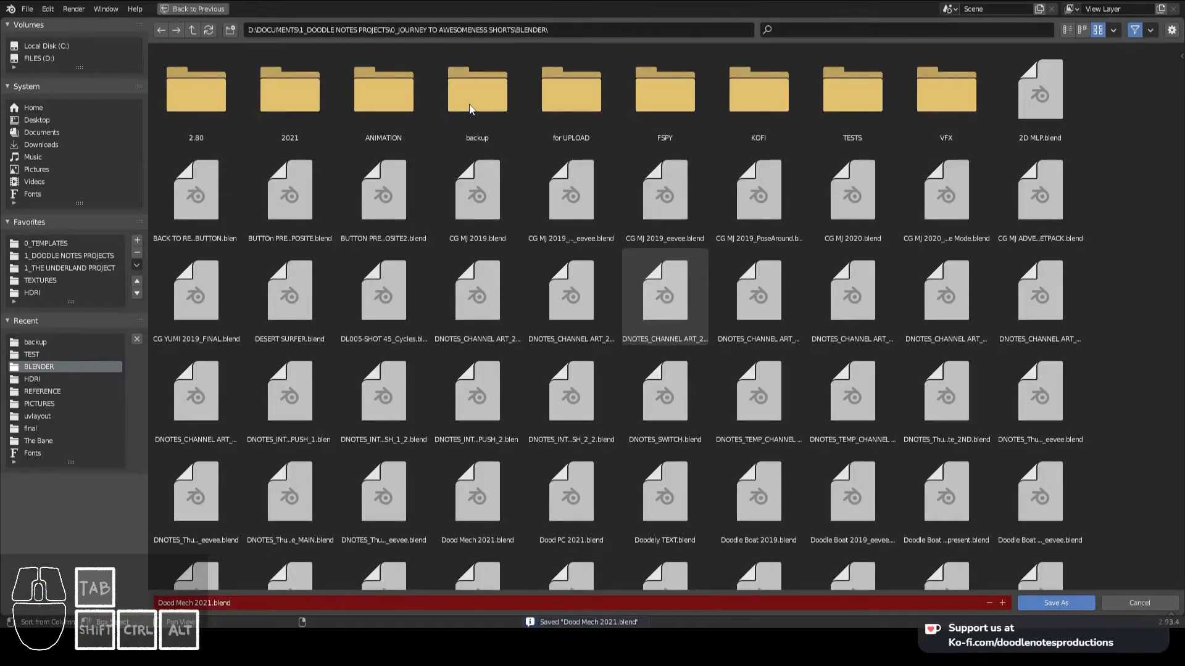
double_click(471, 109)
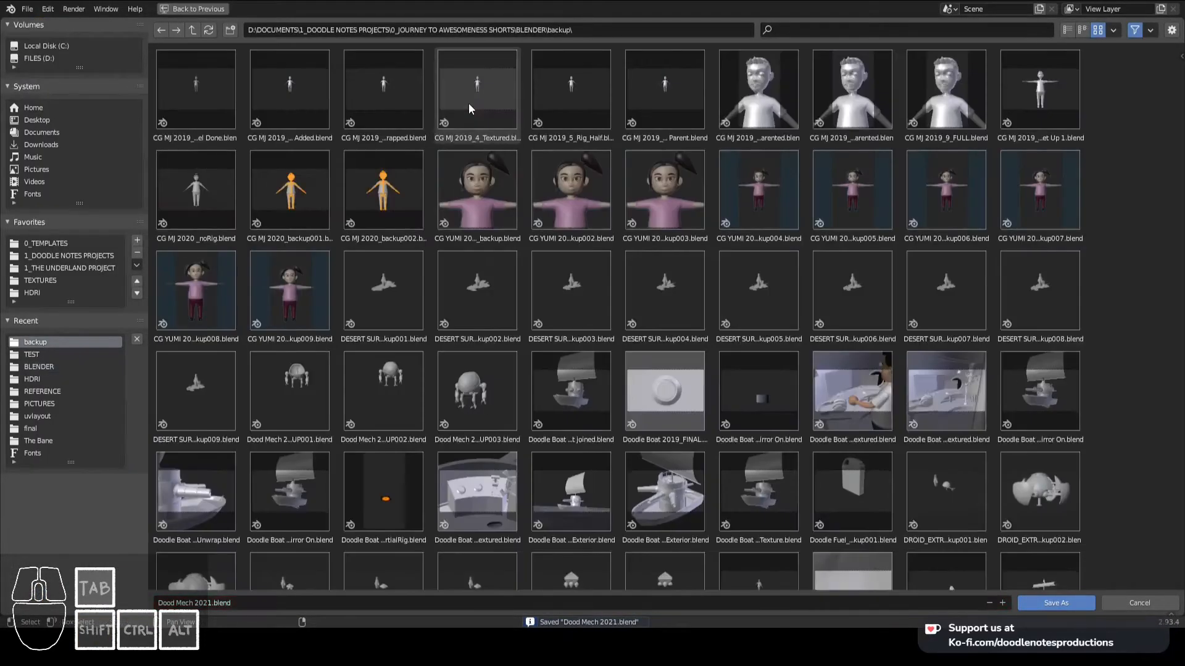
click(482, 412)
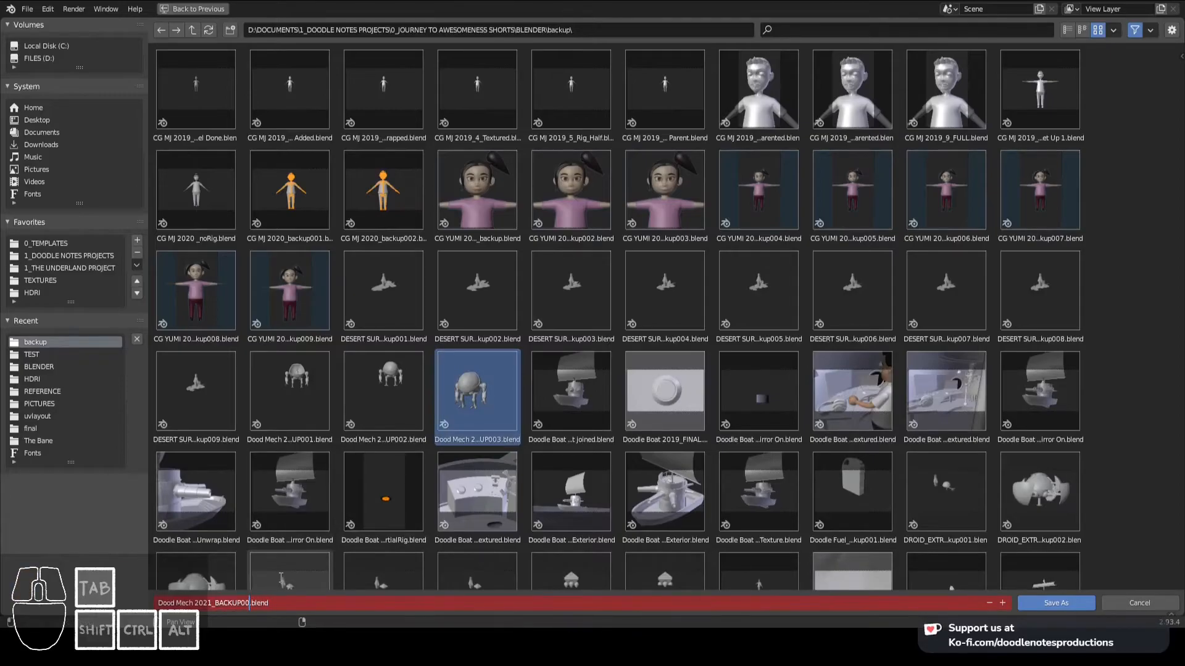
text(4)
key(Return)
- Reopen Dood Mech 2021.blend from the recent files and save it
click(31, 11)
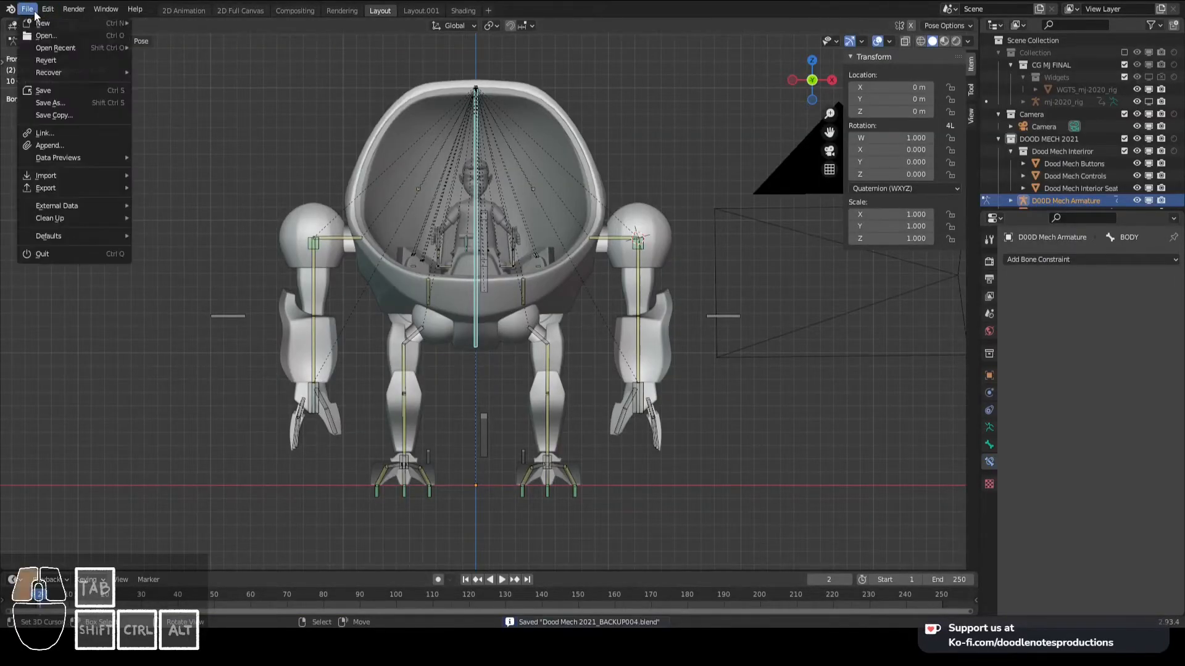
mouse_move(79, 47)
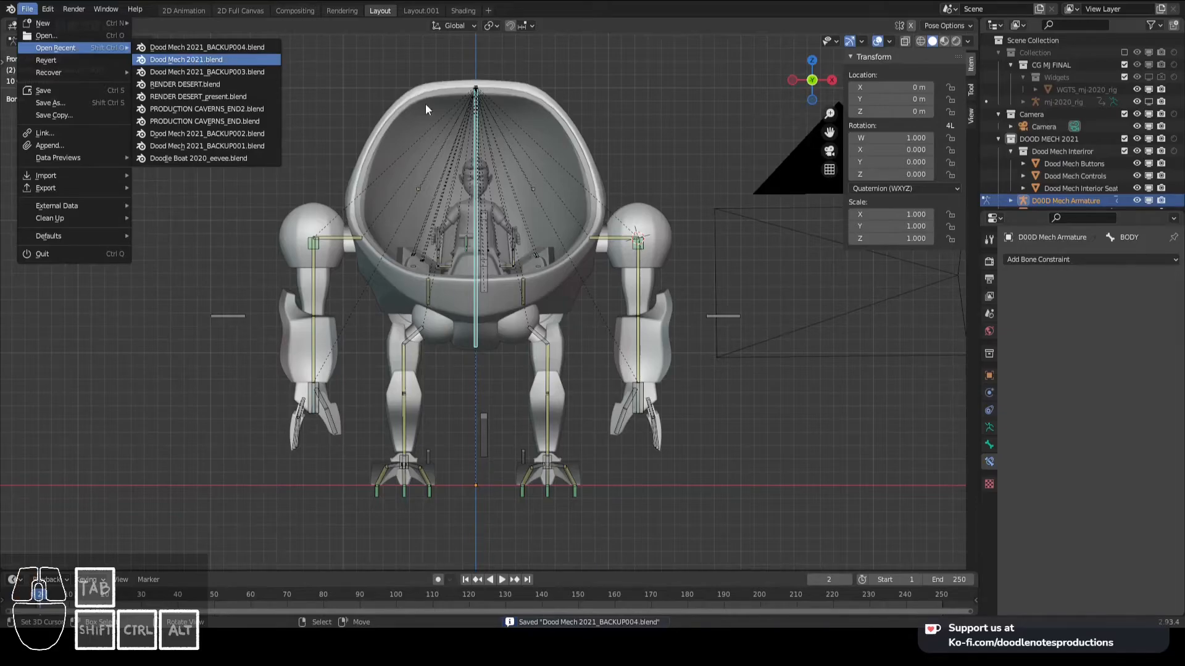
key(ctrl+s)
scroll(589, 228, down, 2)
shift+middle_drag(589, 232, 487, 243)
scroll(614, 225, up, 3)
scroll(626, 232, down, 2)
key(KP_3)
key(KP_1)
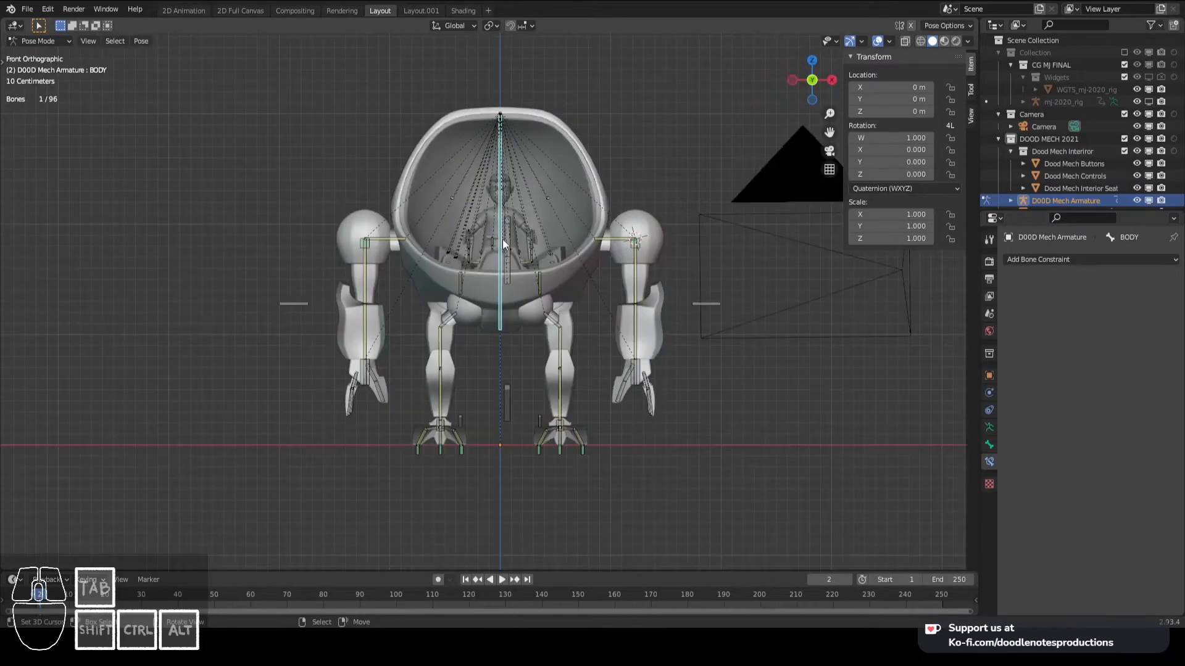
scroll(502, 239, up, 2)
scroll(517, 255, down, 3)
scroll(529, 256, up, 3)
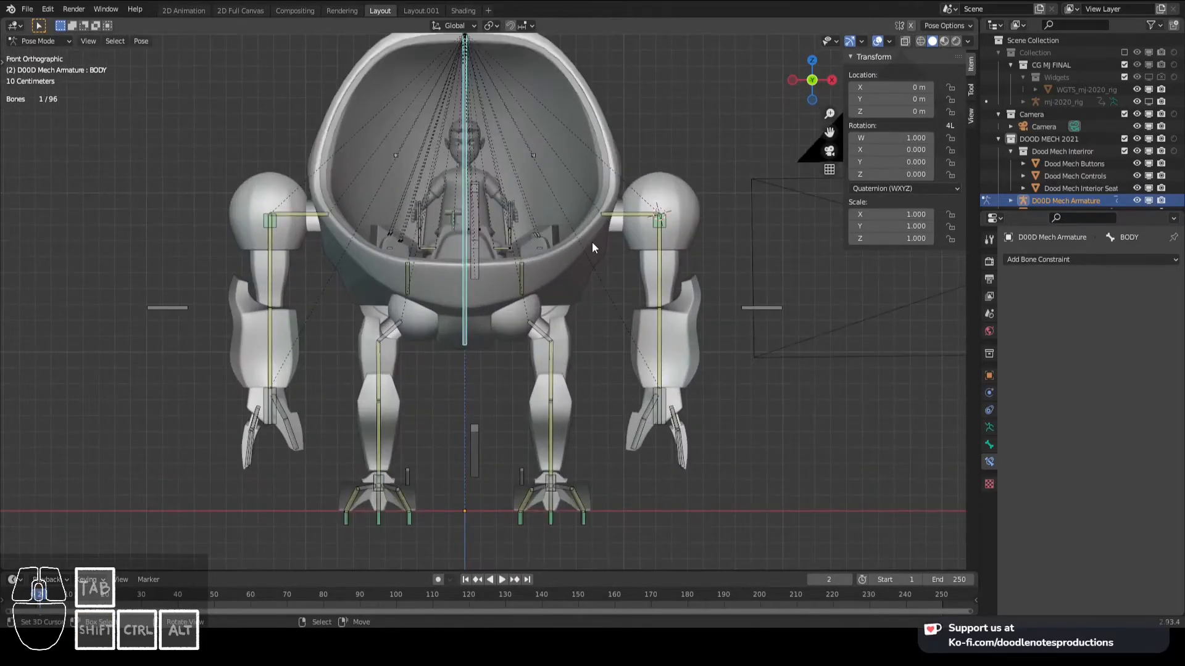
- Switch the armature from Pose Mode to Object Mode and save the file
key(ctrl+Tab)
key(ctrl+s)
scroll(576, 235, down, 2)
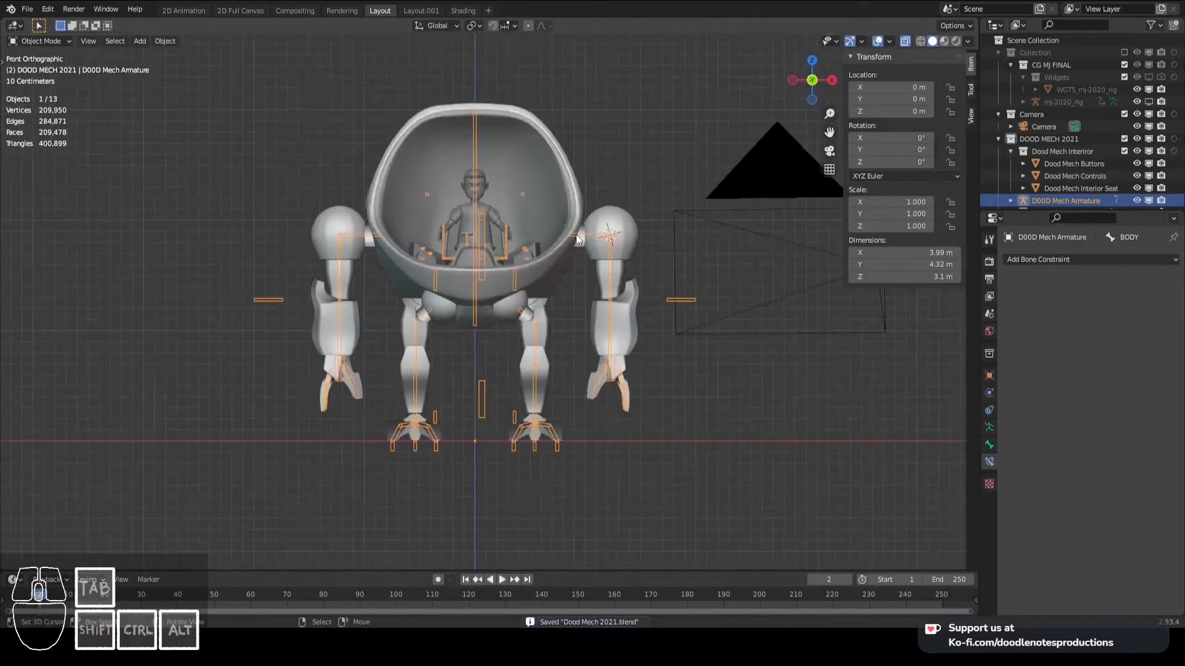
- Parent Dood Mech Exterior to D00D Mech Armature using Armature Deform With Empty Groups
middle_drag(576, 234, 571, 267)
shift+click(572, 272)
shift+click(577, 239)
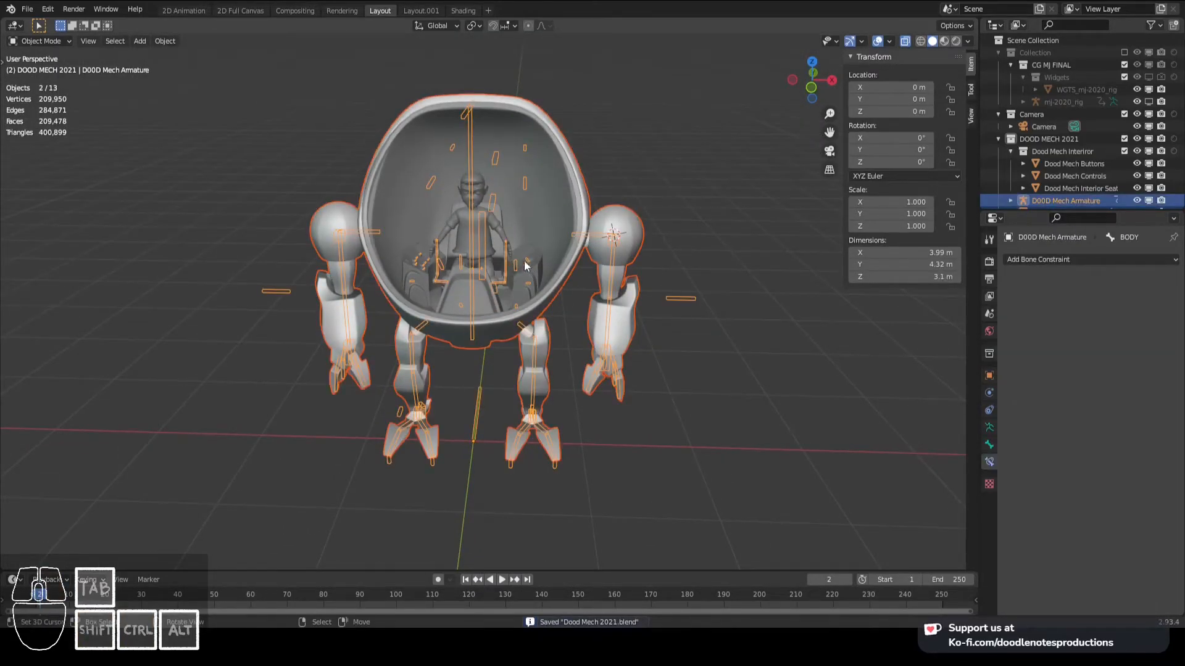
click(556, 282)
click(563, 284)
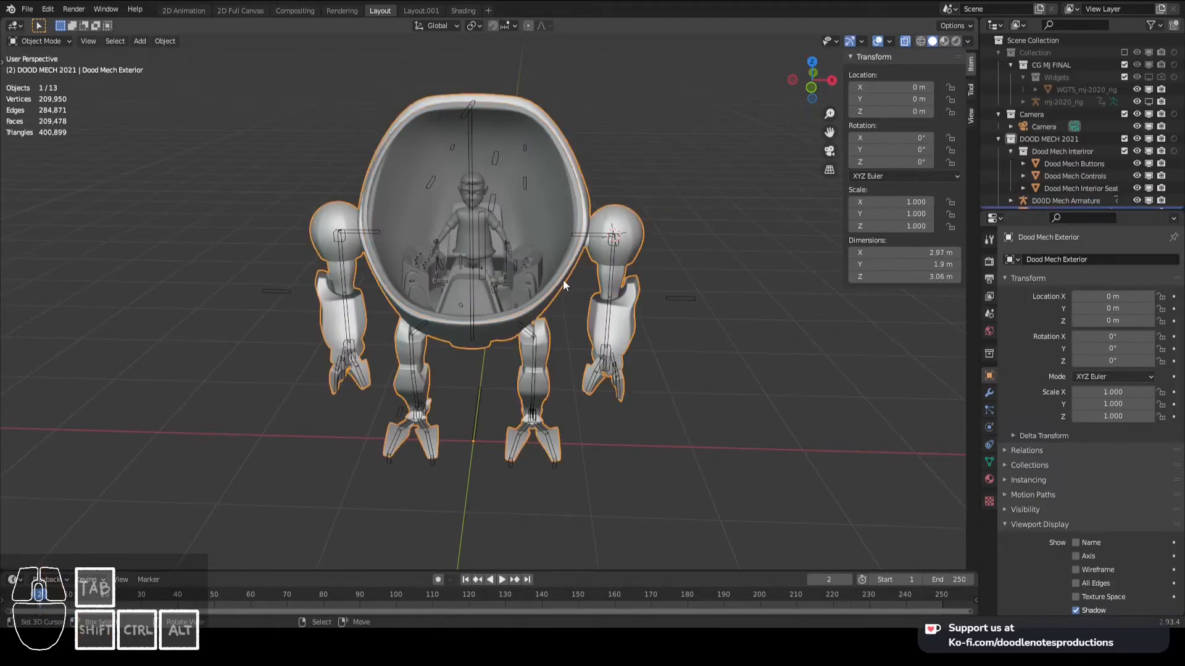
shift+click(590, 236)
key(ctrl+p)
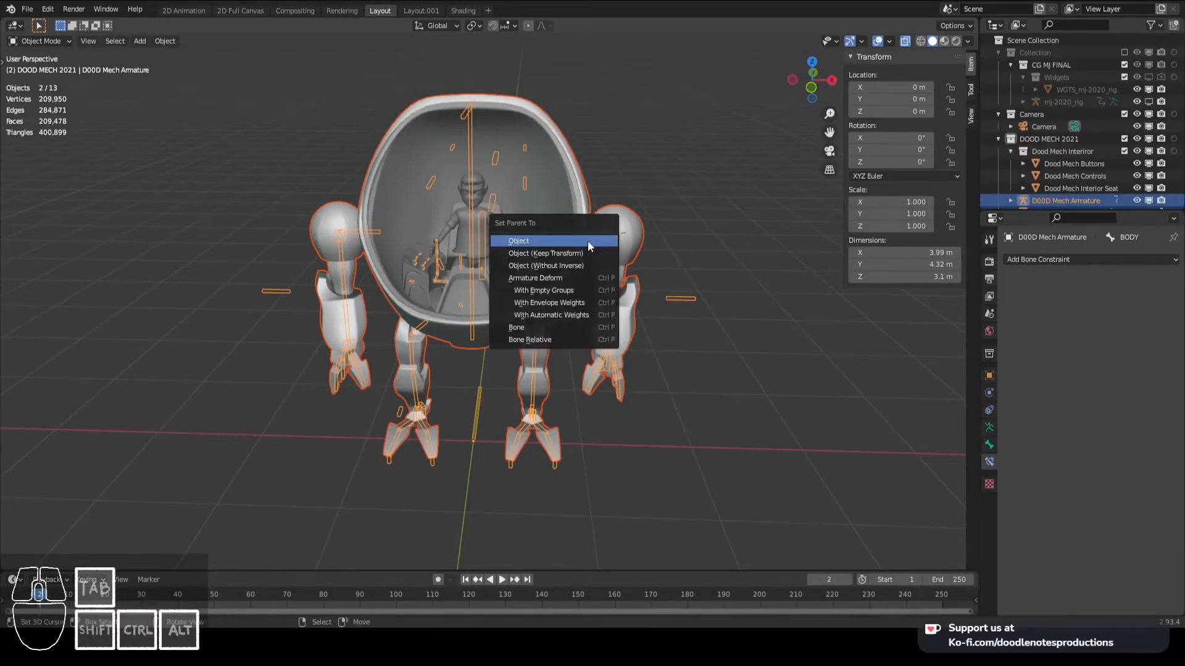
click(583, 291)
- Examine the parented mech exterior and its armature from the side and at an angle
scroll(630, 293, up, 2)
middle_drag(631, 293, 576, 277)
key(KP_3)
scroll(575, 277, down, 3)
shift+middle_drag(418, 247, 546, 275)
scroll(432, 270, up, 6)
scroll(478, 348, up, 6)
scroll(479, 348, down, 4)
scroll(610, 269, down, 4)
key(Tab)
key(Tab)
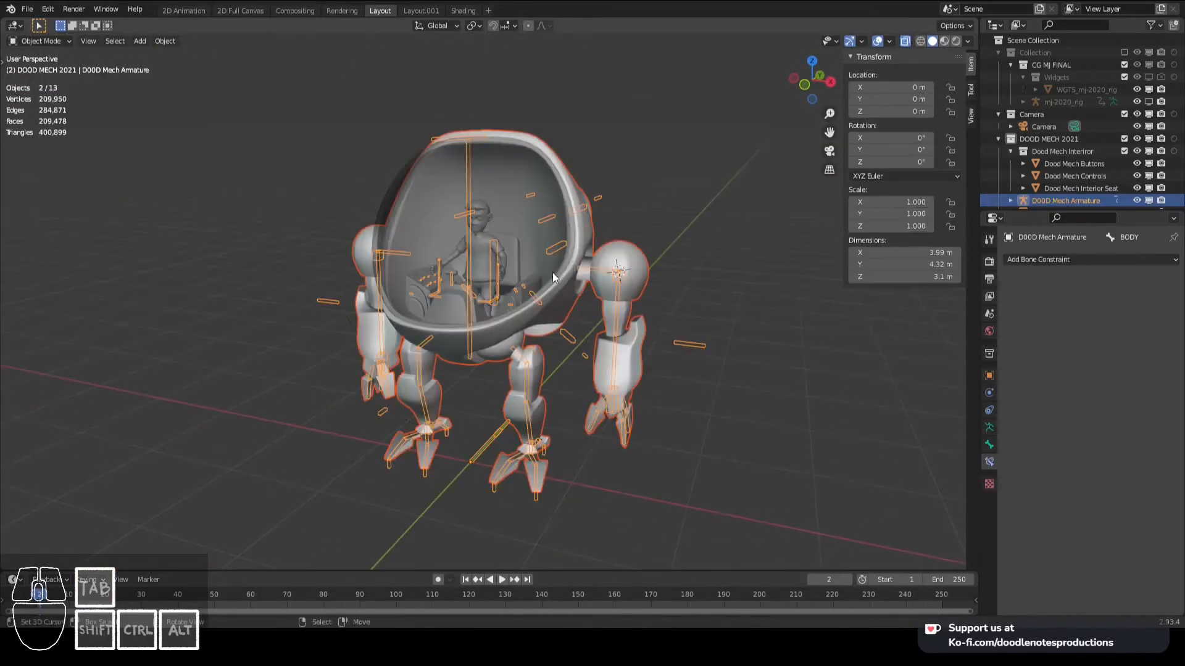
- Put Dood Mech Exterior into Weight Paint mode with the armature selected and show the mesh's vertex groups
shift+click(585, 242)
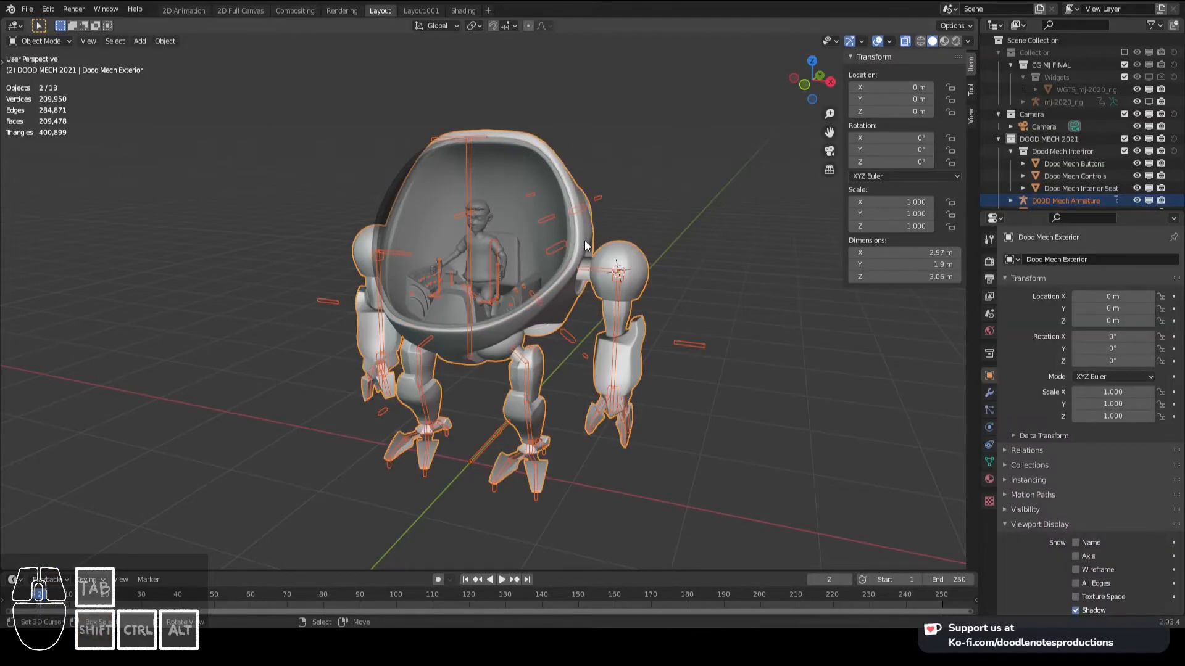
key(ctrl+Tab)
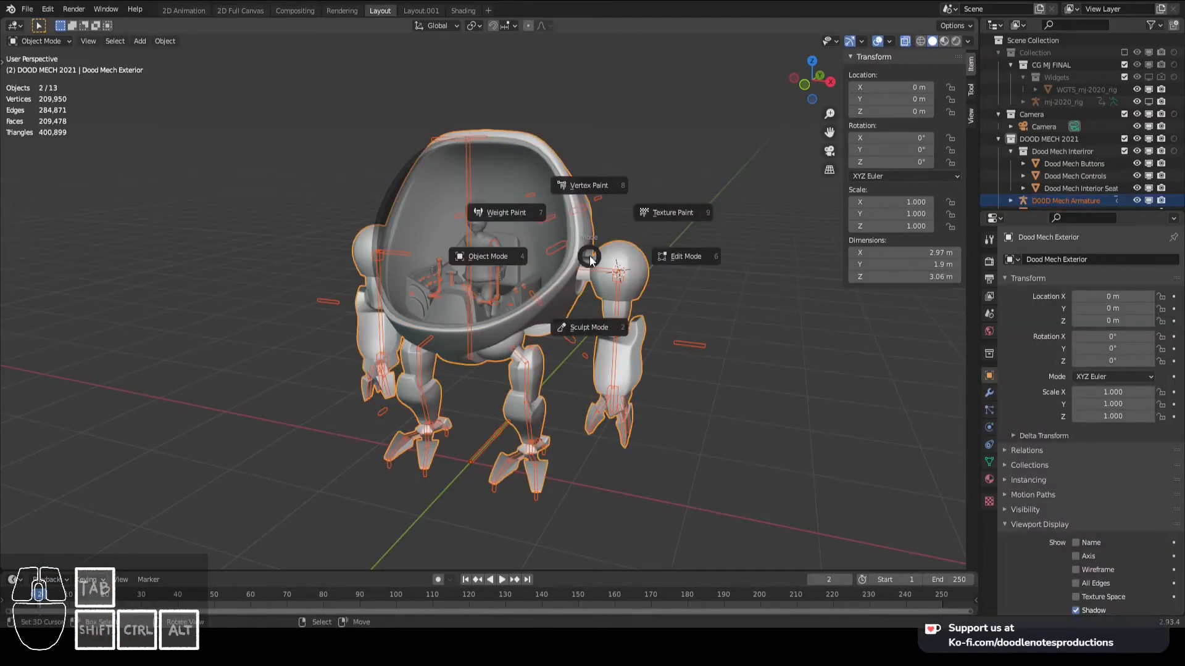
click(506, 212)
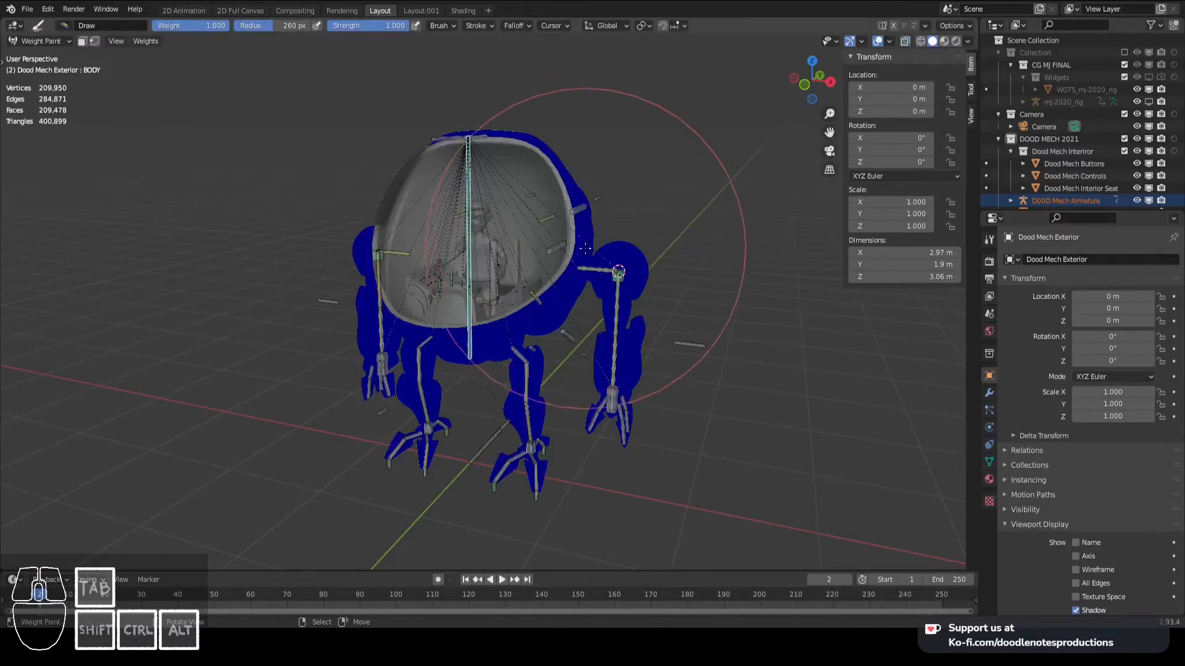
scroll(655, 247, up, 2)
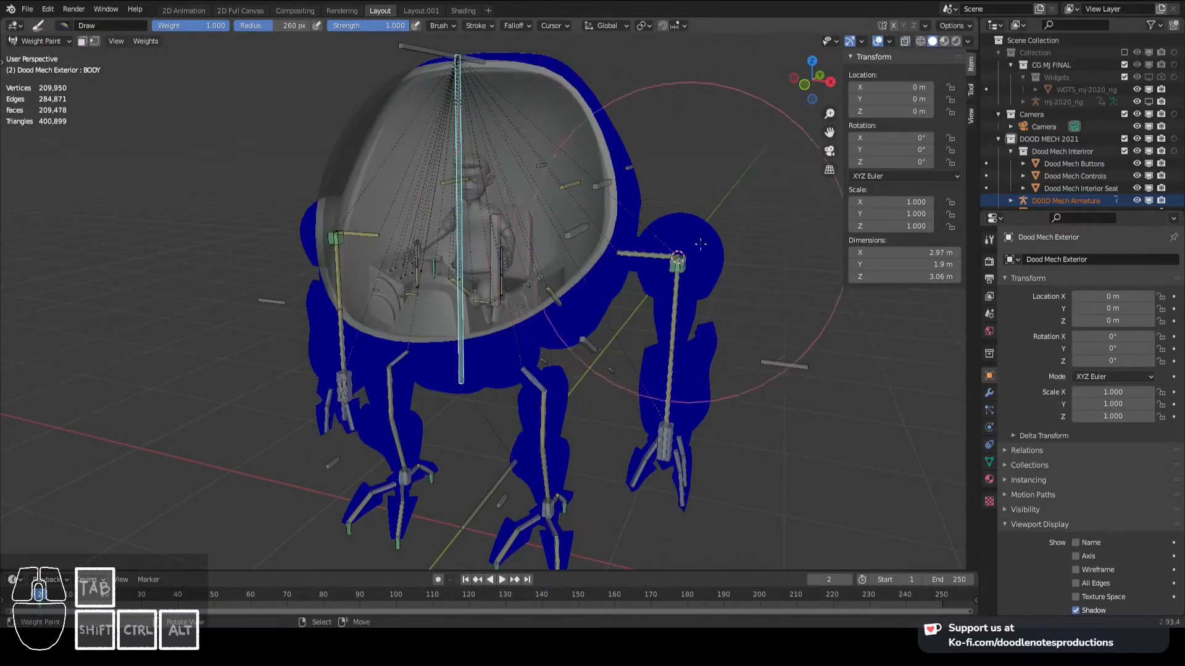
click(988, 461)
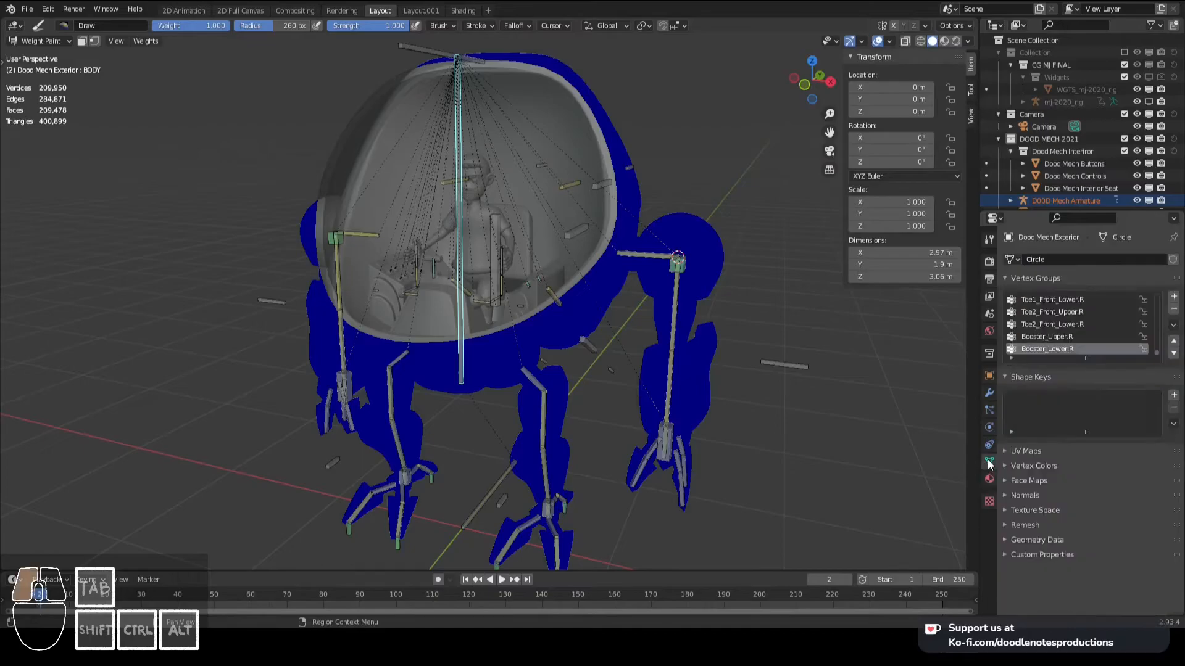
scroll(1043, 327, up, 3)
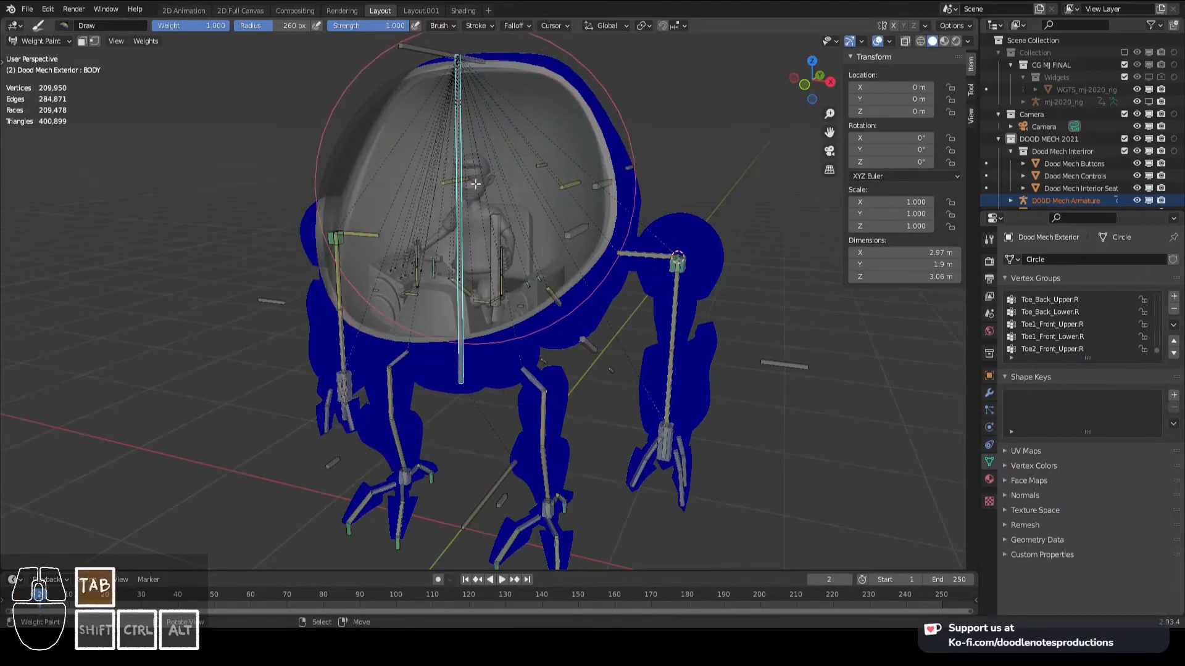
- In Edit Mode, select all linked vertices of the exterior's body shell and the separate hip piece beneath it
key(Tab)
right_click(608, 121)
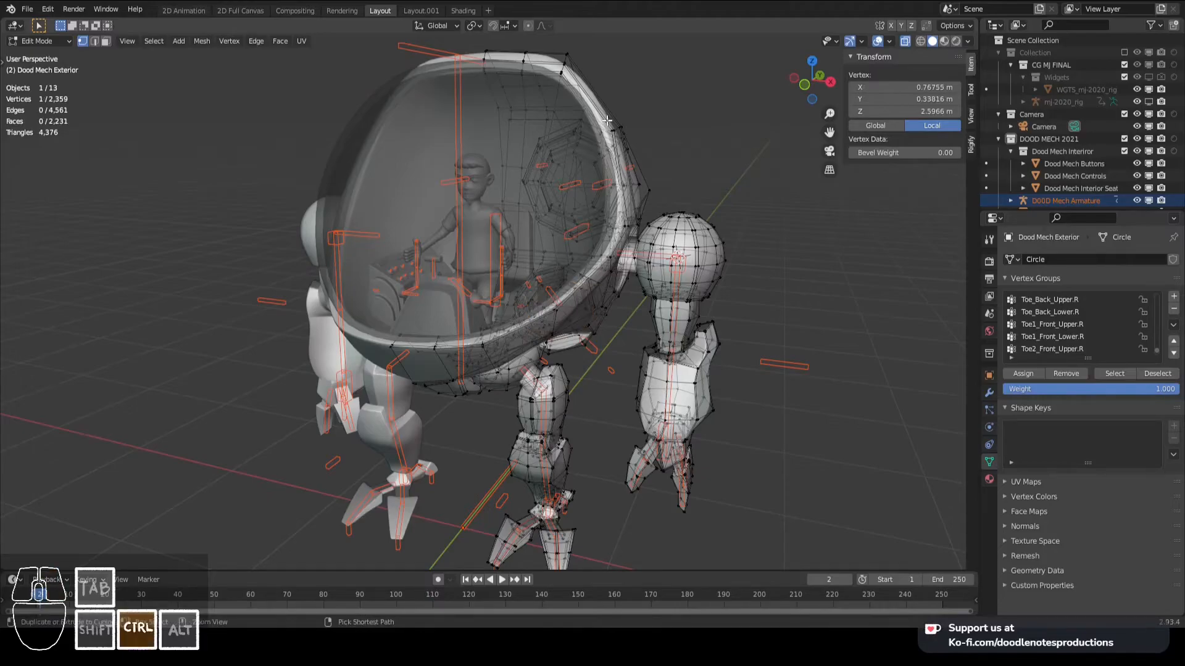
key(ctrl+l)
key(KP_3)
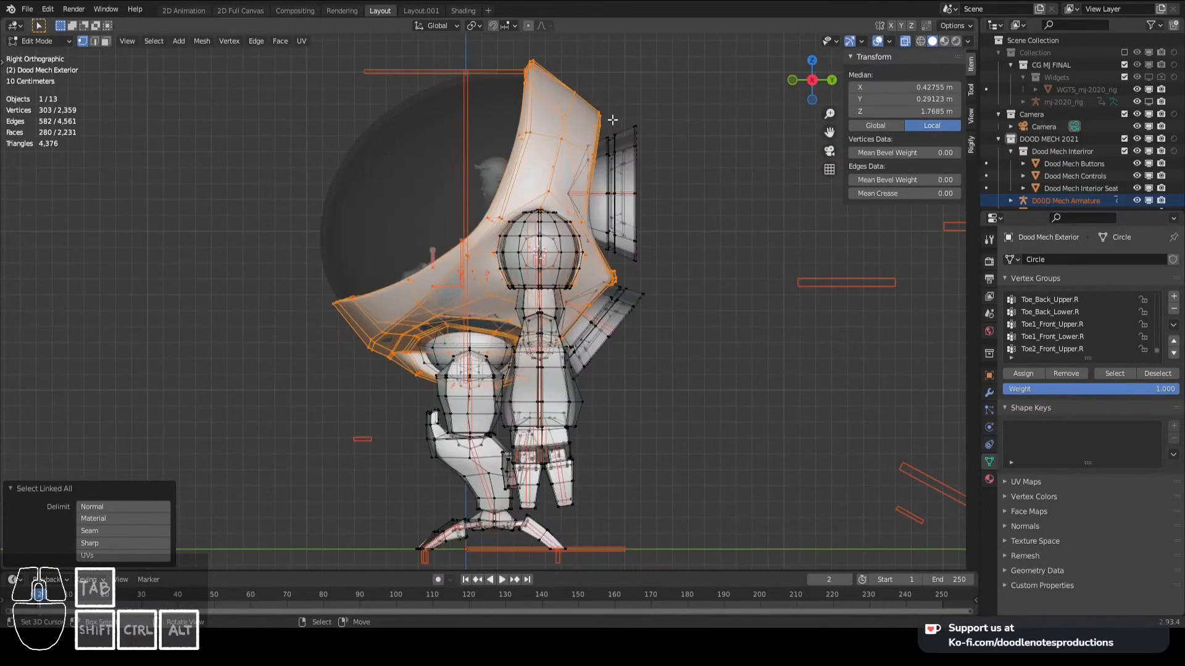
scroll(358, 478, up, 2)
shift+right_click(447, 312)
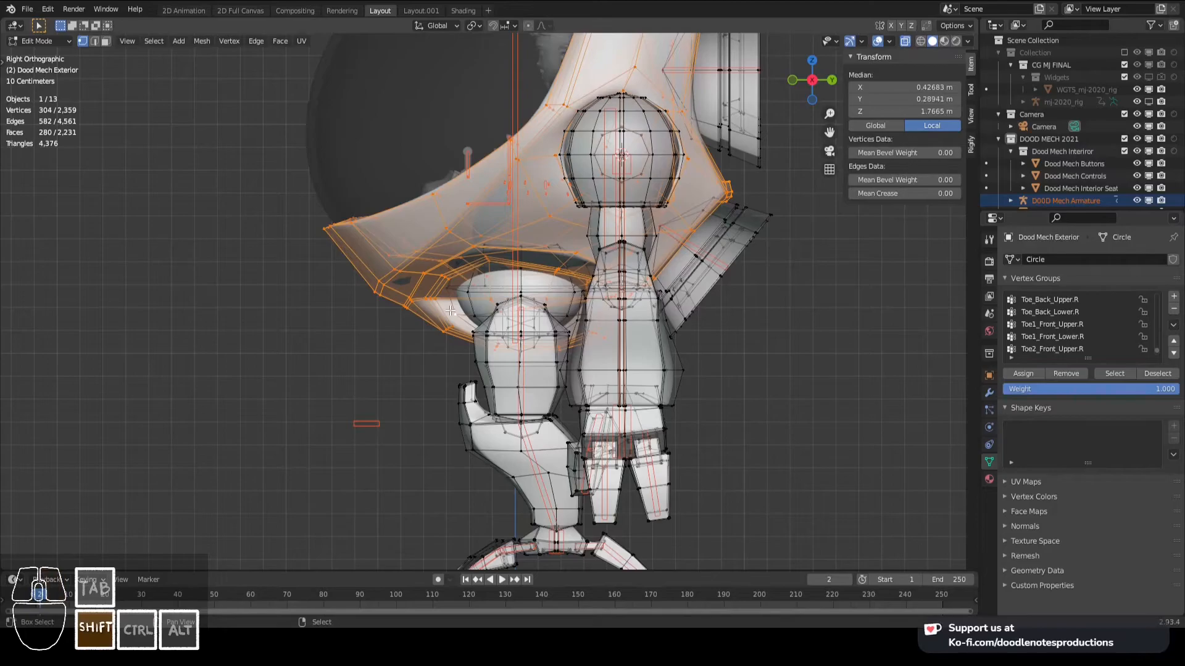
key(ctrl+l)
scroll(445, 311, down, 3)
middle_drag(392, 312, 526, 325)
key(Tab)
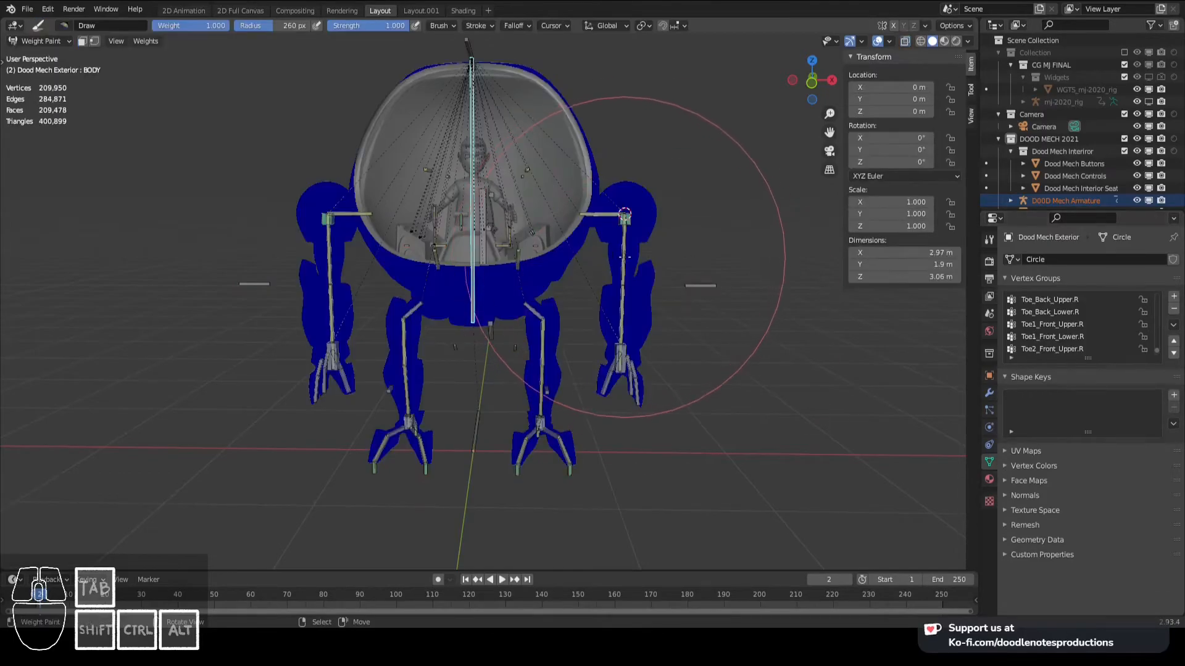
- Return Dood Mech Exterior to Object Mode and save the file
key(ctrl+Tab)
click(596, 246)
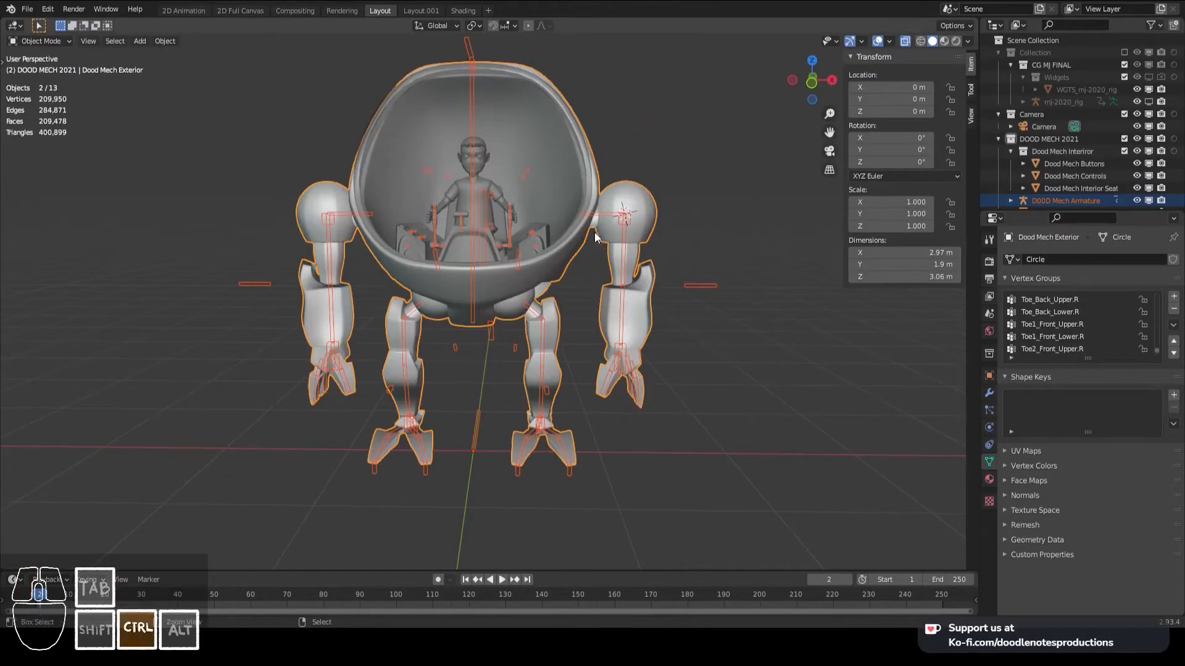
key(ctrl+s)
- Apply the Mirror modifier on Dood Mech Exterior and move its Armature modifier above Subdivision
click(597, 237)
click(989, 393)
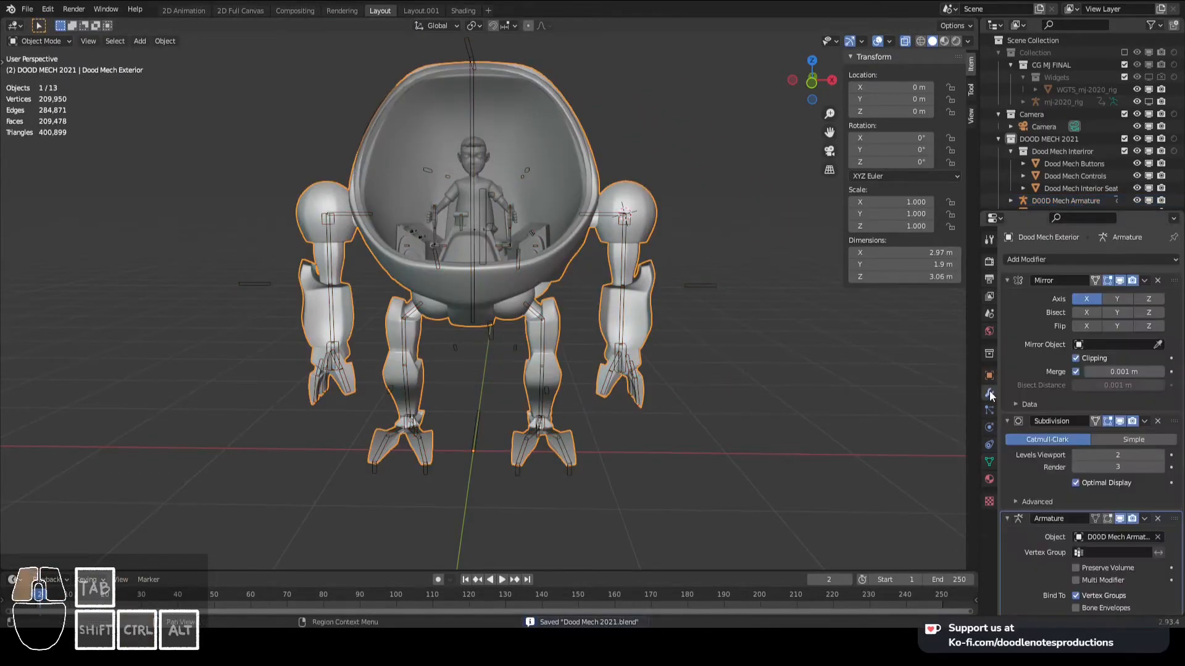
click(1143, 282)
click(1116, 294)
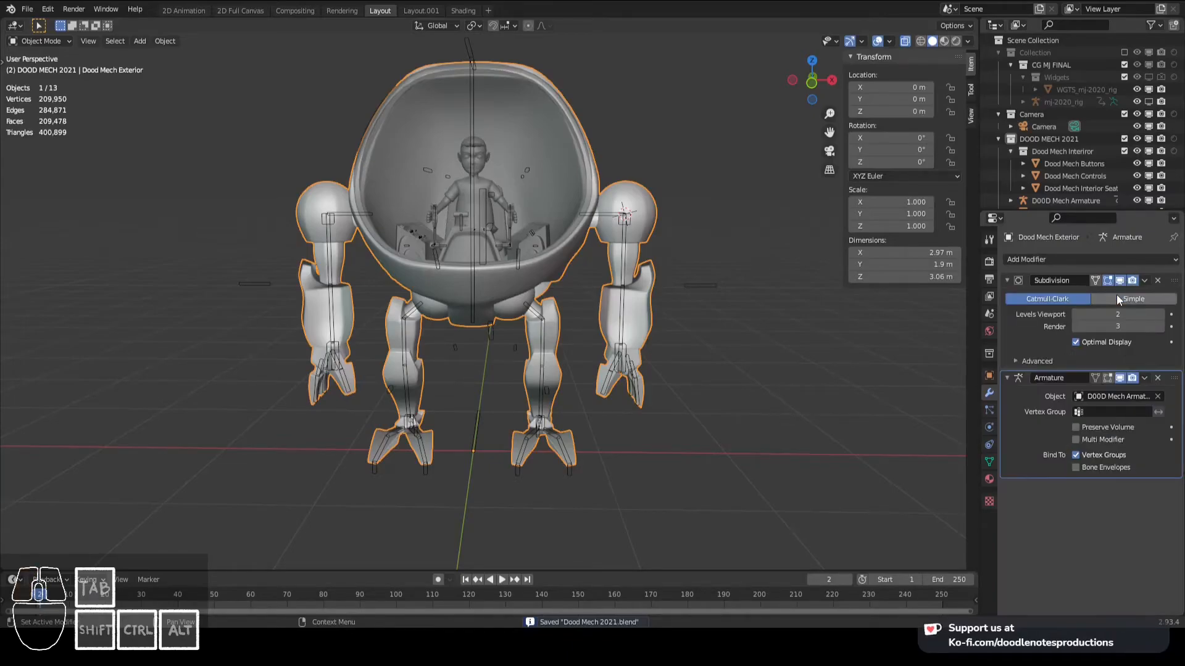
drag(1174, 378, 1175, 260)
- Check the exterior's full mesh in Edit Mode, return to Object Mode, and save the file
key(Tab)
scroll(543, 192, up, 2)
middle_drag(536, 186, 519, 251)
key(Tab)
scroll(522, 211, down, 3)
scroll(520, 252, up, 2)
key(ctrl+s)
- Select the armature with Dood Mech Exterior, enter Weight Paint mode, and show the exterior's vertex groups
click(557, 206)
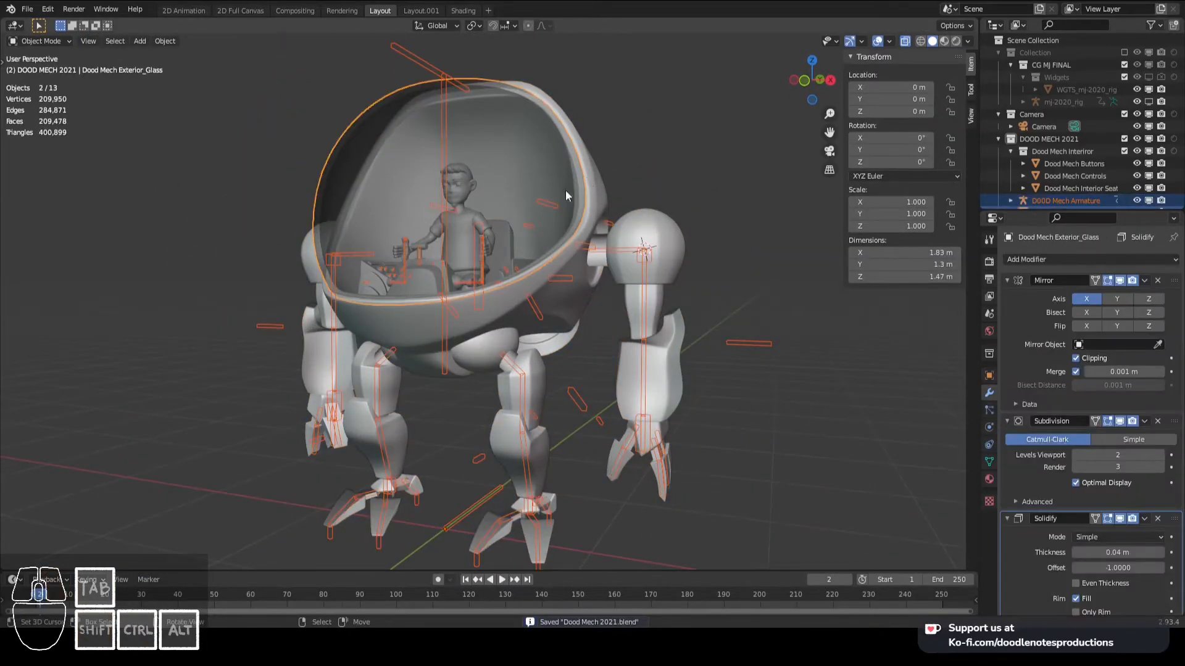
shift+click(608, 197)
key(ctrl+Tab)
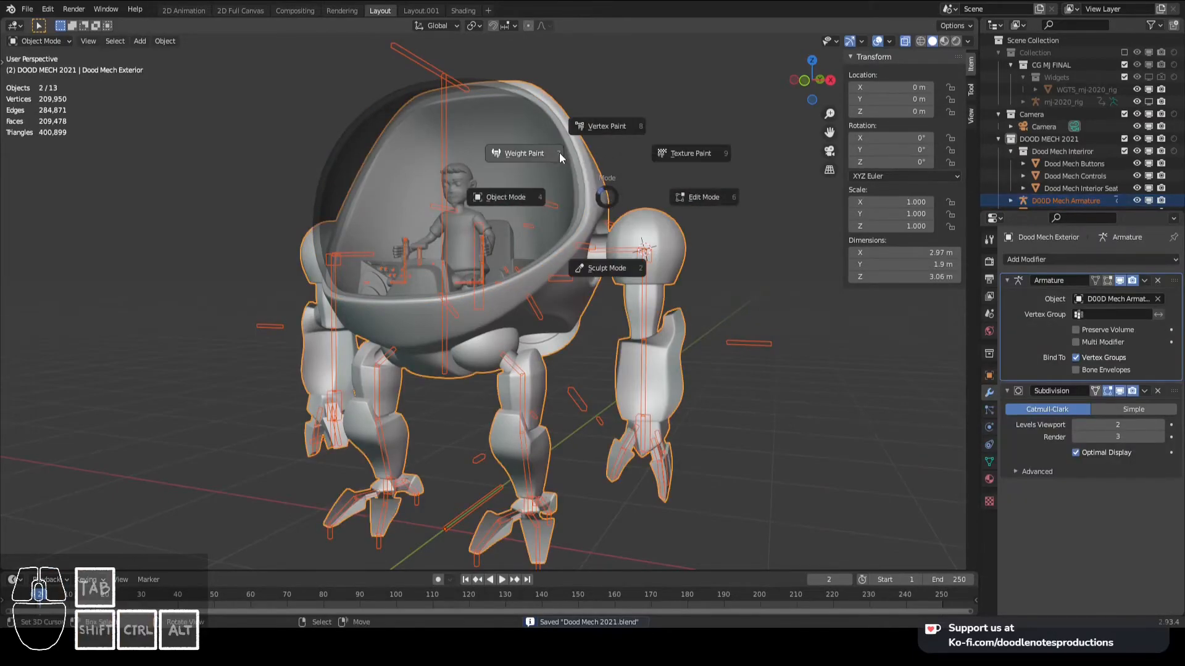
click(559, 156)
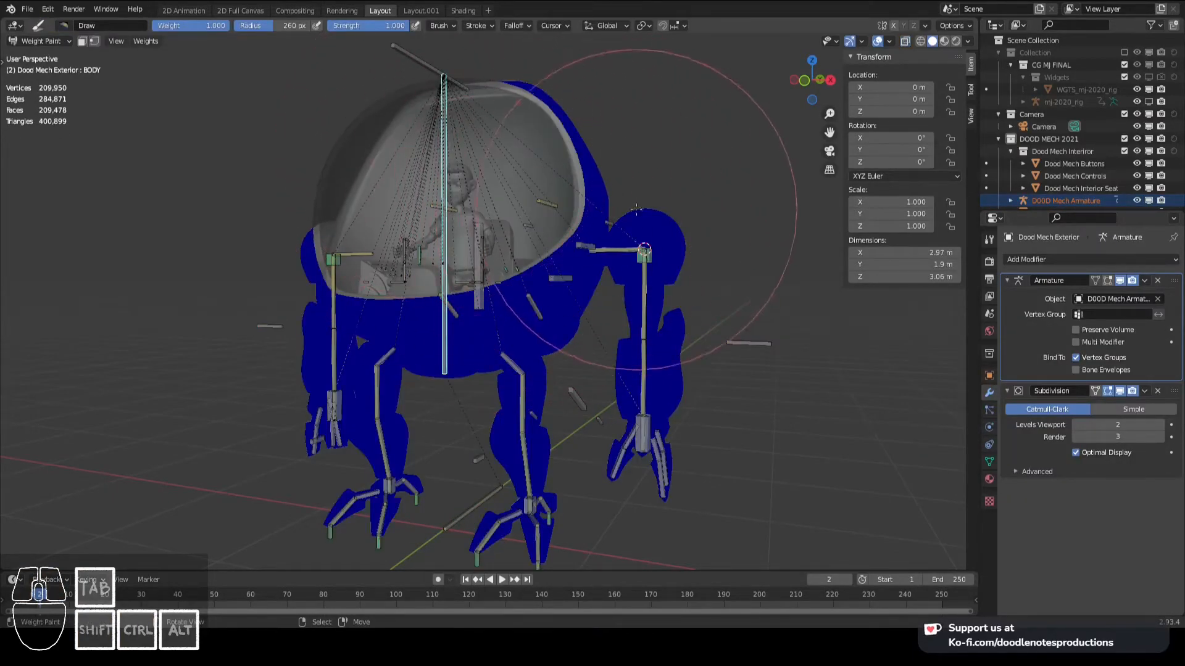
click(989, 462)
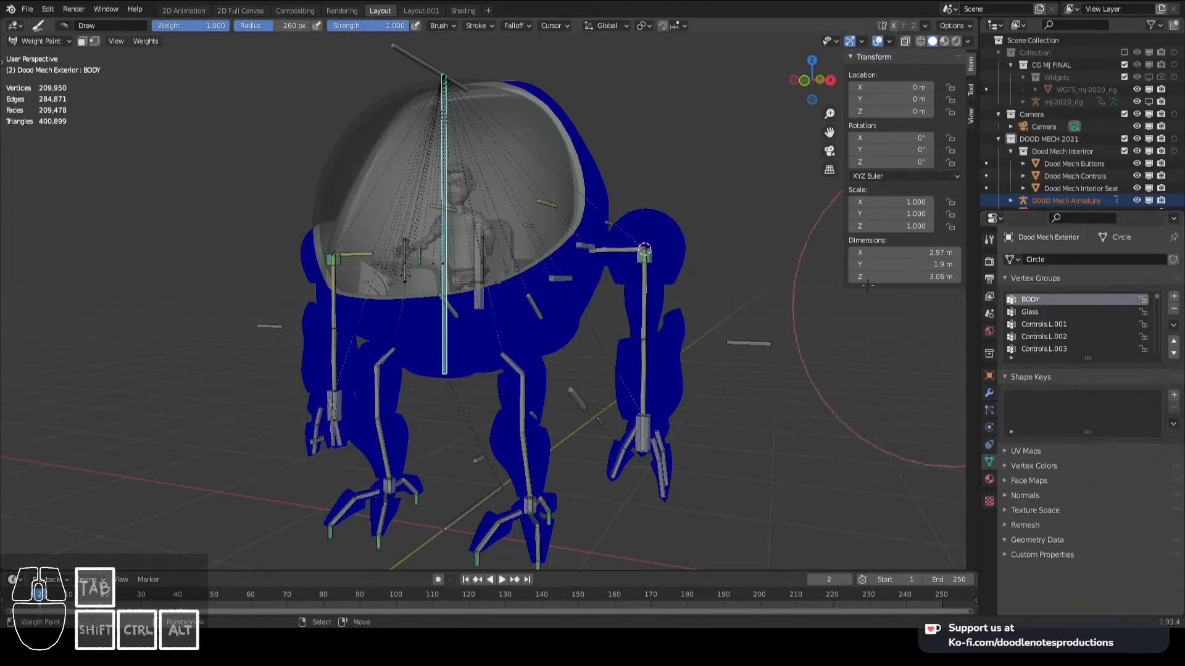
- Check the selected body shell vertices in wireframe and assign them to the BODY vertex group with weight 1.000
key(Tab)
middle_drag(546, 252, 883, 55)
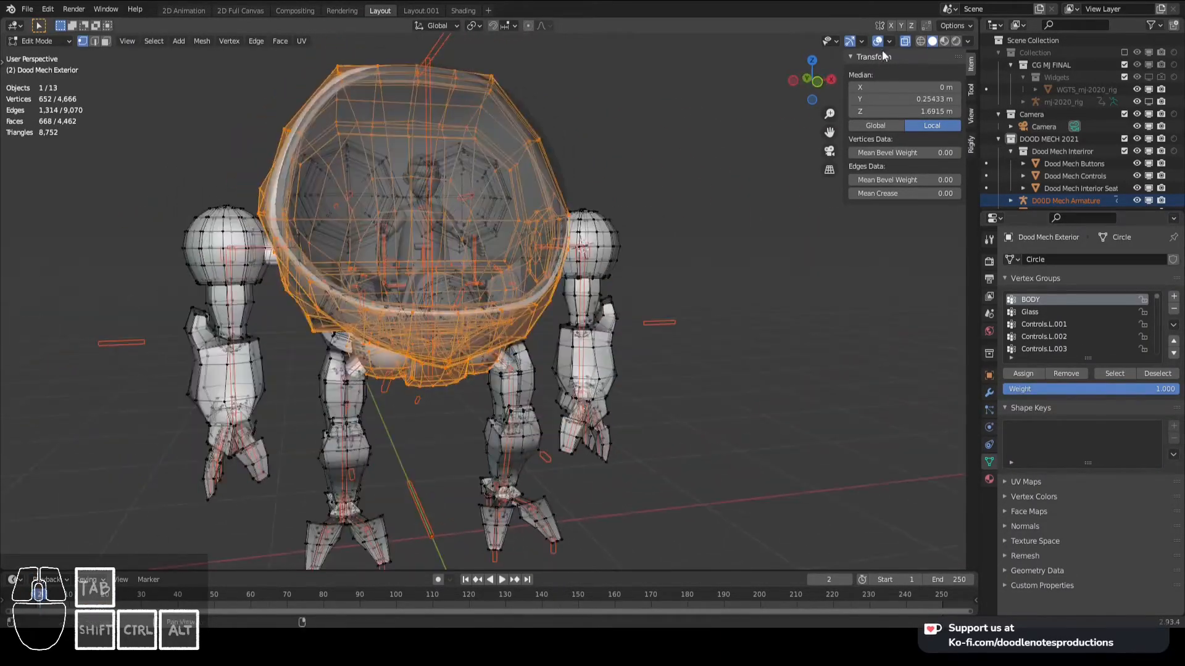
click(920, 41)
mouse_move(617, 185)
middle_down()
mouse_move(395, 216)
mouse_move(380, 177)
mouse_move(558, 281)
middle_up()
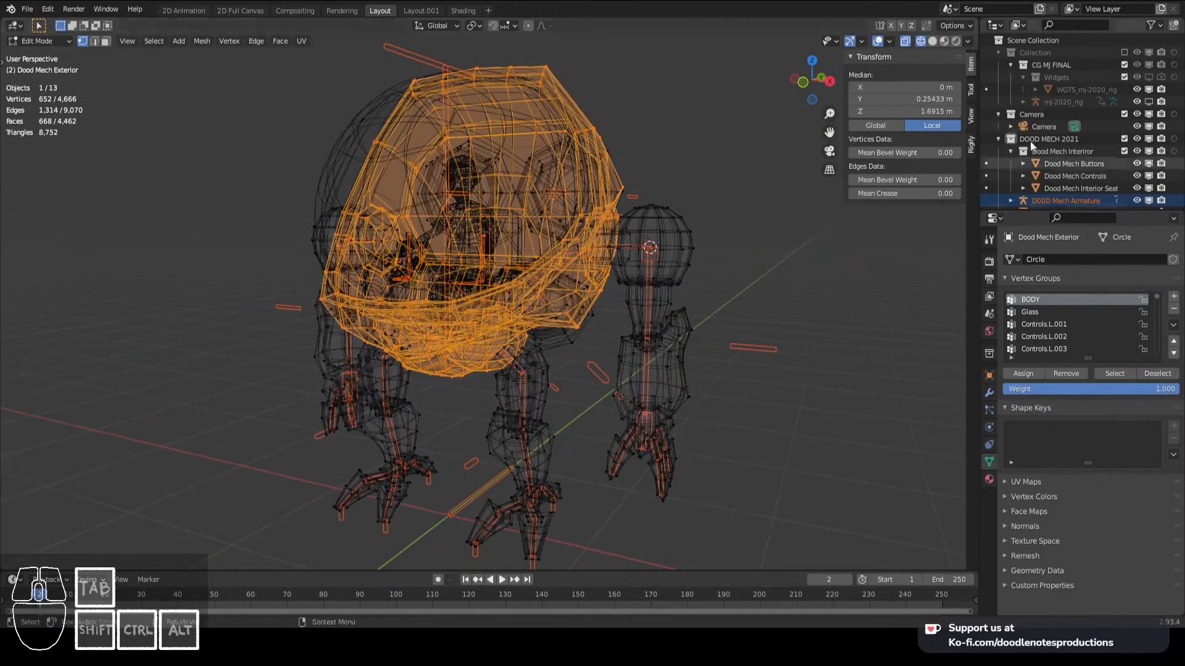
click(932, 41)
shift+middle_drag(841, 308, 883, 270)
scroll(883, 269, down, 1)
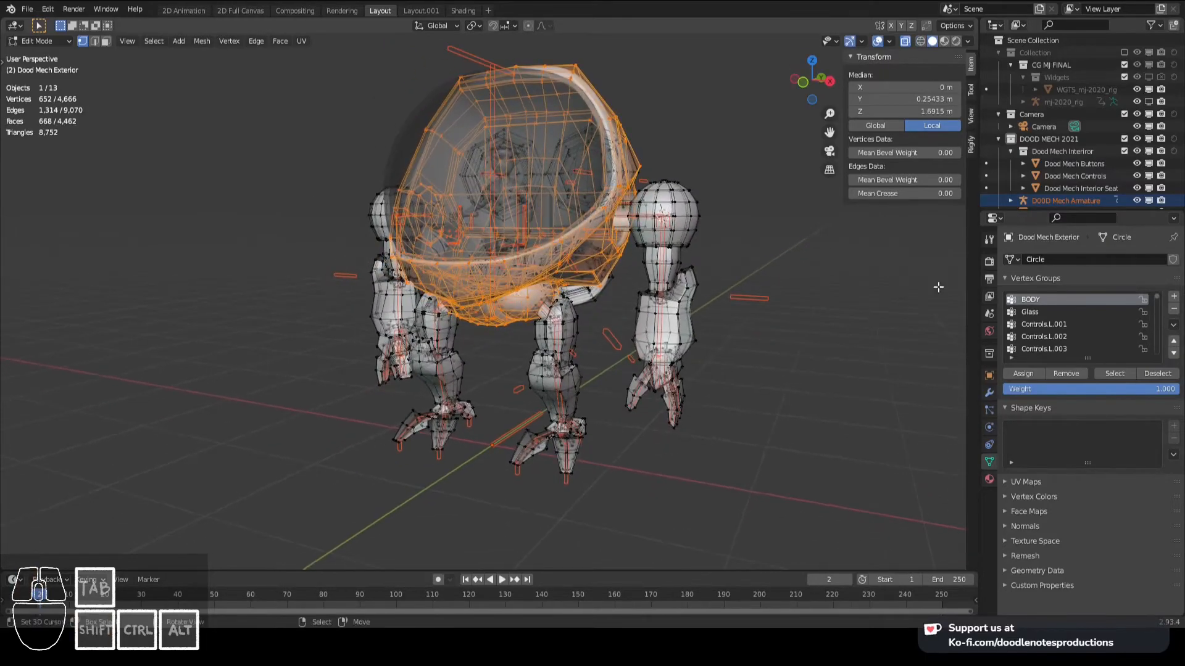
click(1029, 374)
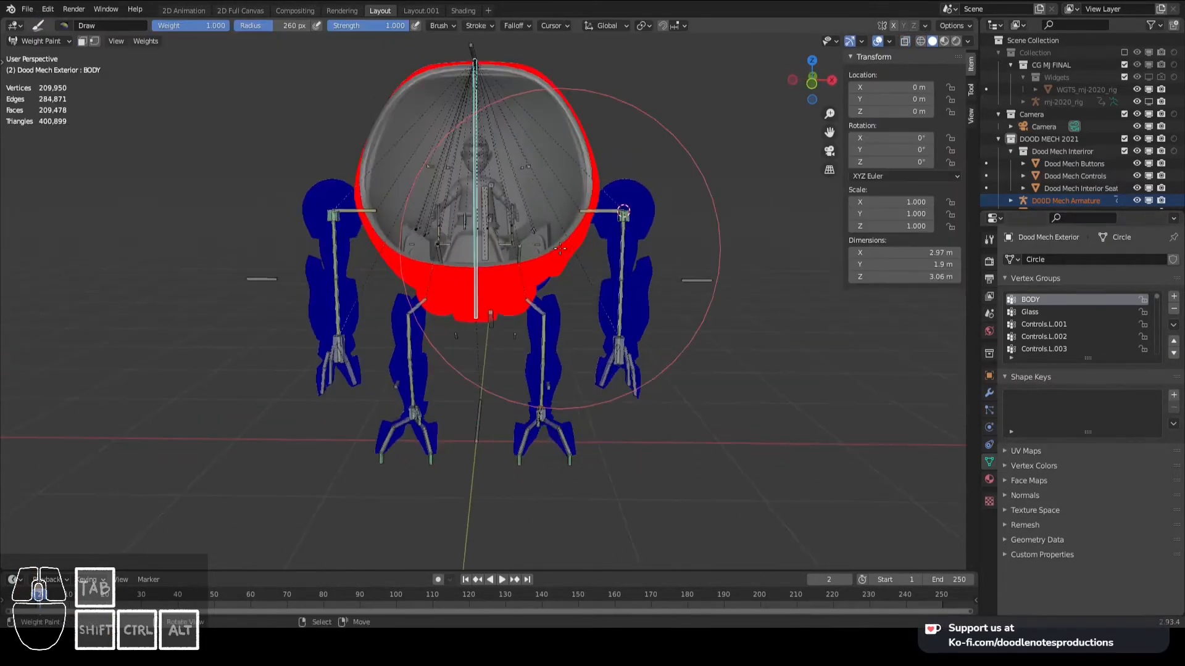
- Assign the left shoulder connector's linked mesh to the Shoulder.L vertex group with weight 1.000
middle_drag(555, 259, 605, 247)
shift+click(665, 217)
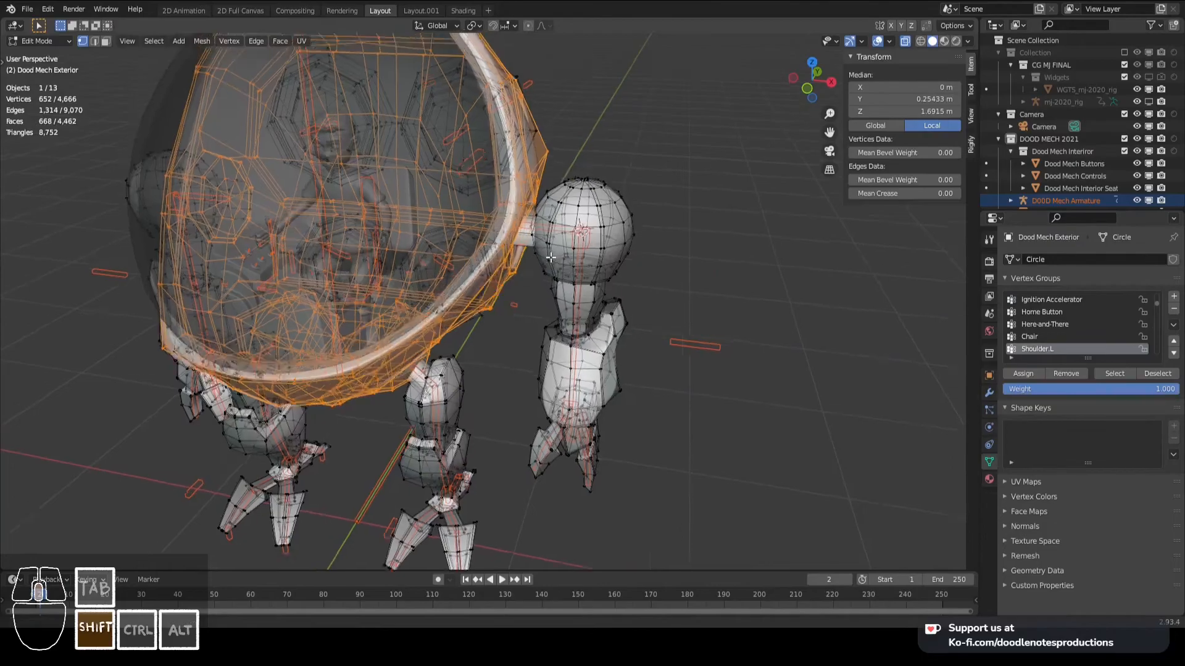
scroll(548, 272, up, 2)
click(607, 235)
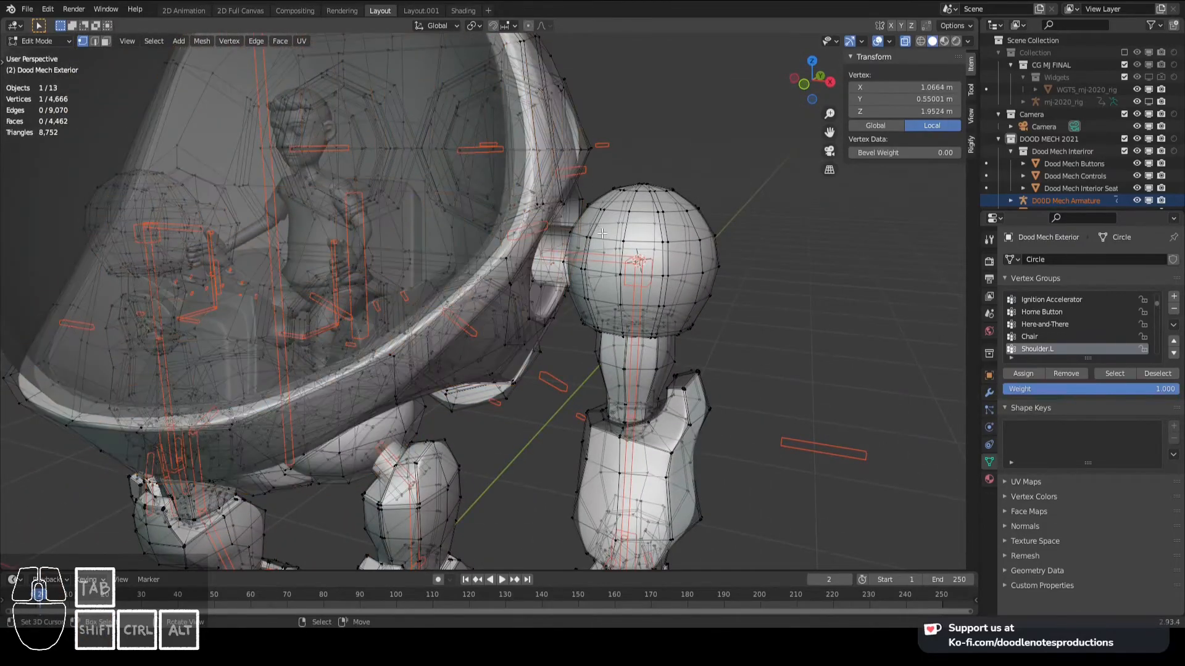
key(ctrl+l)
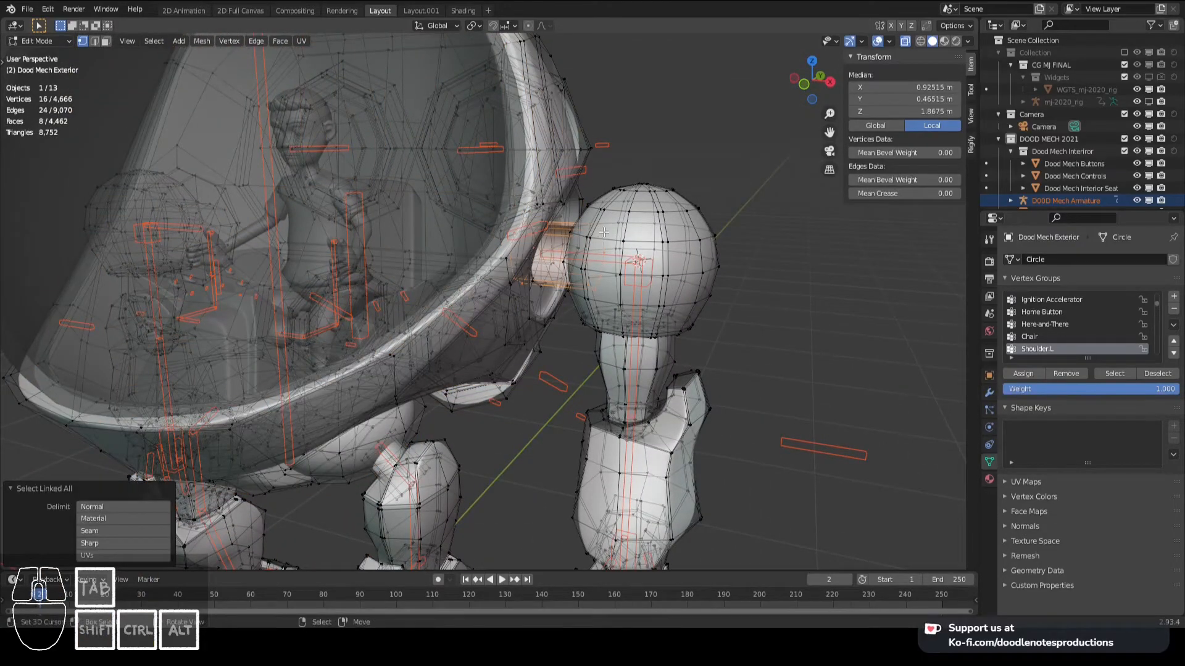
click(1023, 373)
key(ctrl+Tab)
- Assign the left shoulder ball and upper arm mesh to the Arm_Upper.L vertex group with weight 1.000
middle_drag(572, 298, 586, 296)
right_click(582, 279)
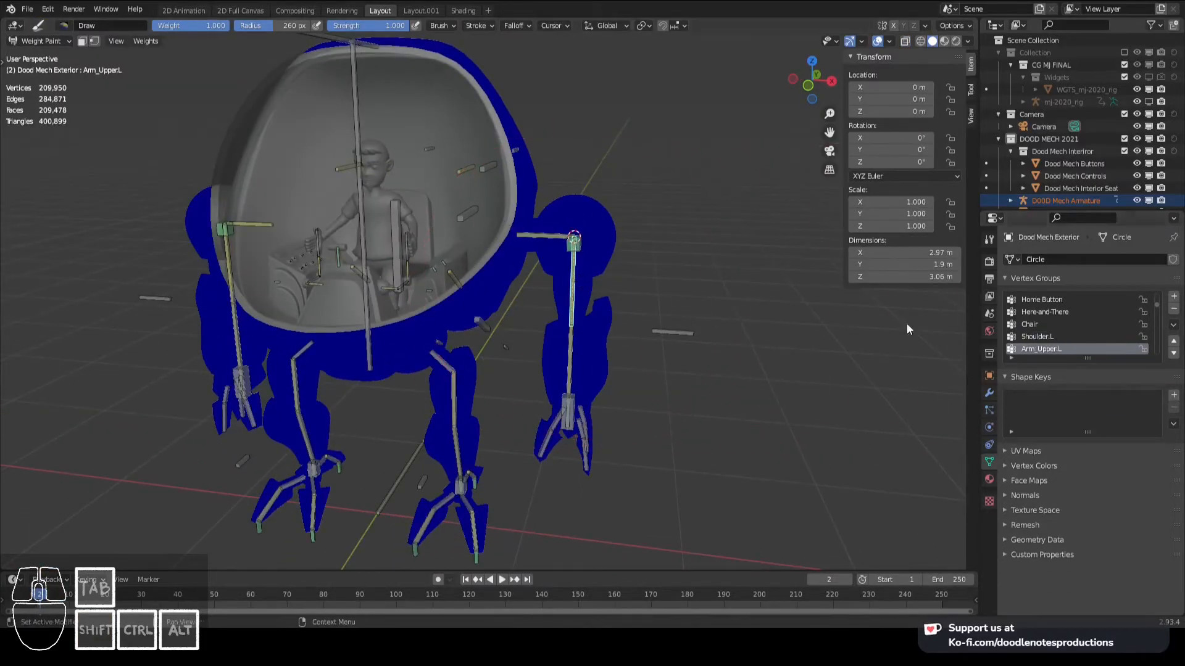
key(Tab)
shift+right_click(611, 270)
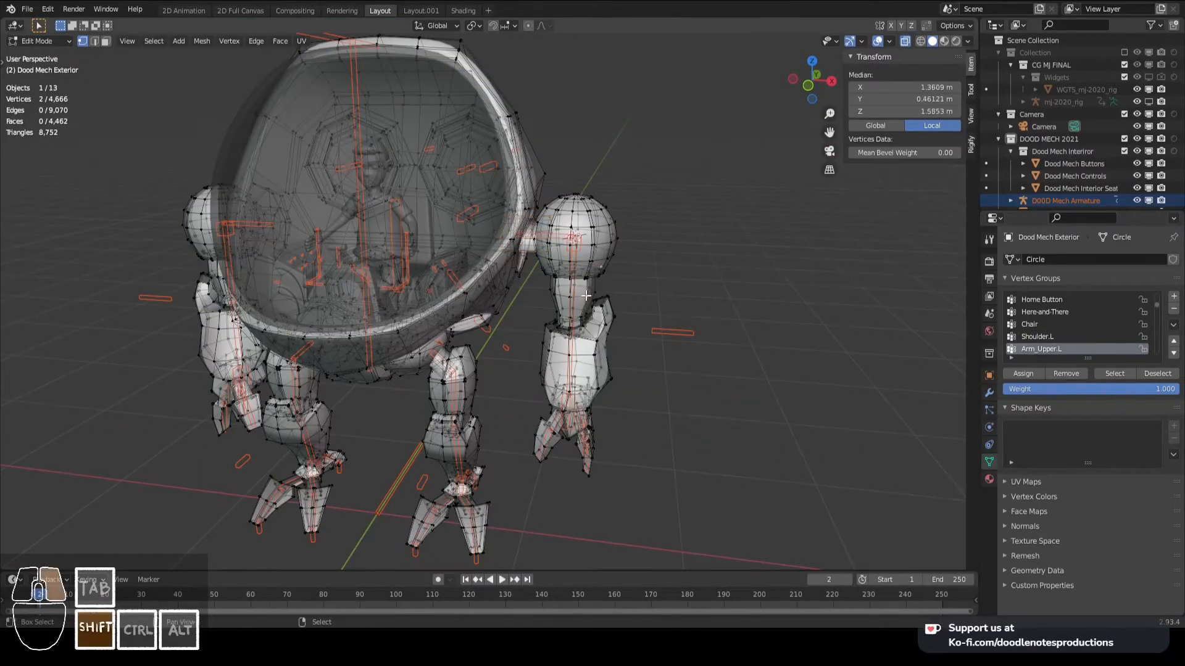
key(ctrl+l)
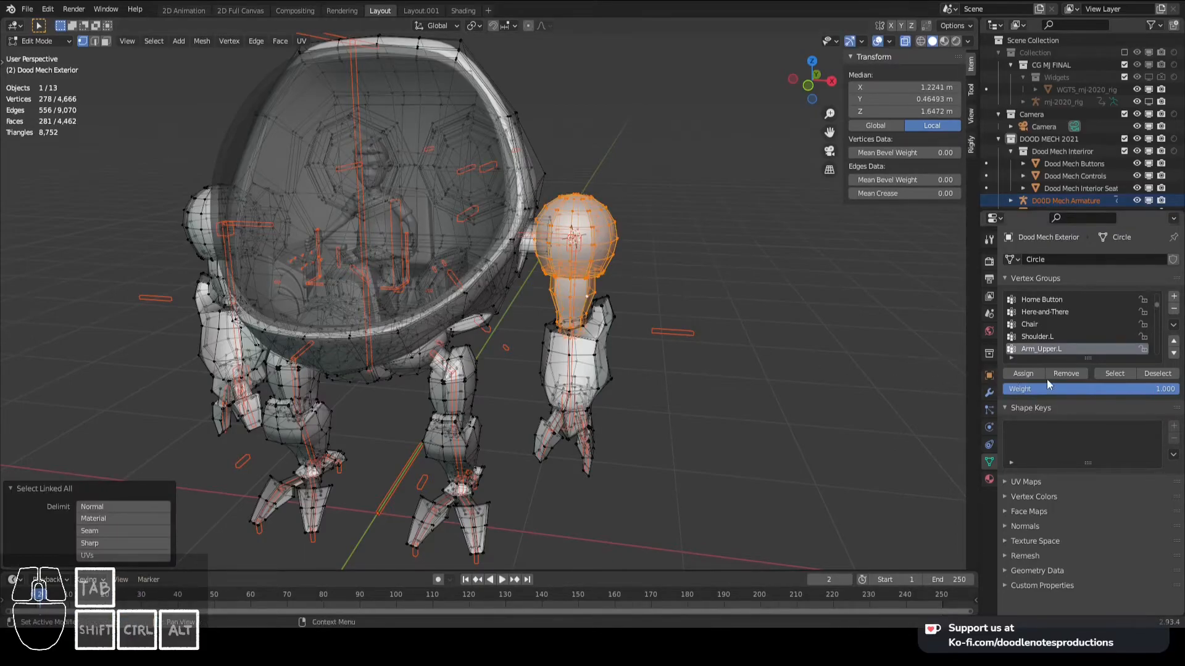
click(1023, 373)
key(Tab)
scroll(593, 313, up, 6)
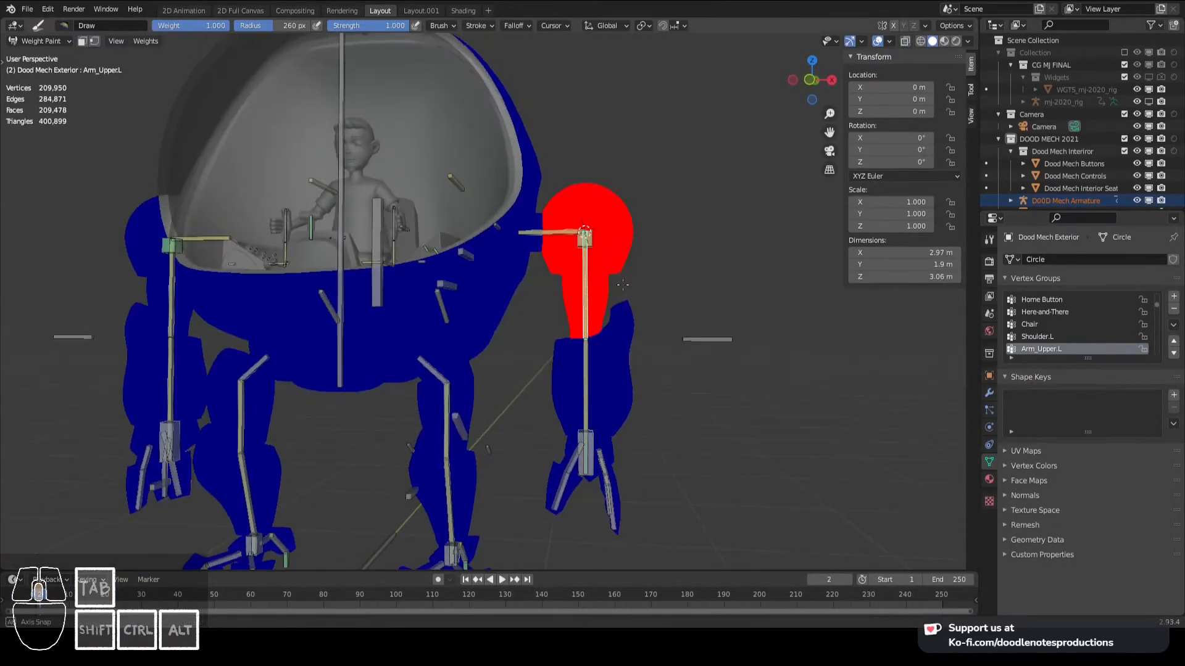
- Assign the left forearm's linked mesh to the Arm_Lower.L vertex group with weight 1.000
scroll(593, 313, down, 4)
mouse_move(592, 313)
middle_down()
mouse_move(569, 348)
mouse_move(616, 371)
mouse_move(606, 341)
middle_up()
key(Tab)
scroll(569, 348, up, 4)
scroll(569, 349, down, 1)
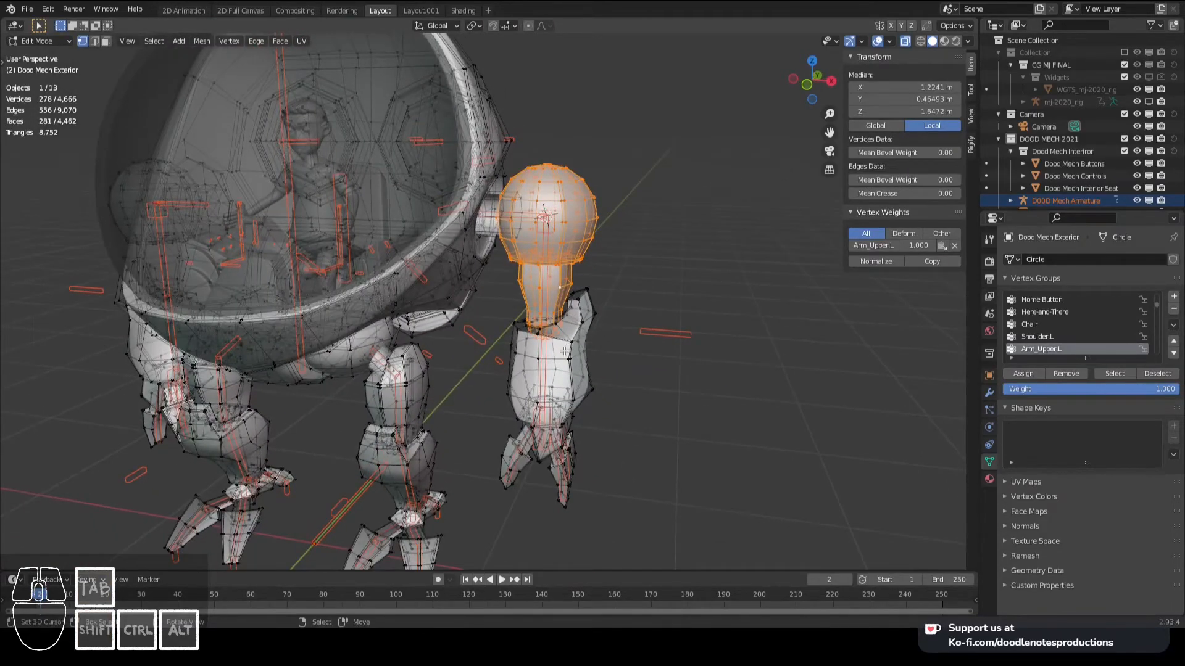
key(Tab)
right_click(546, 359)
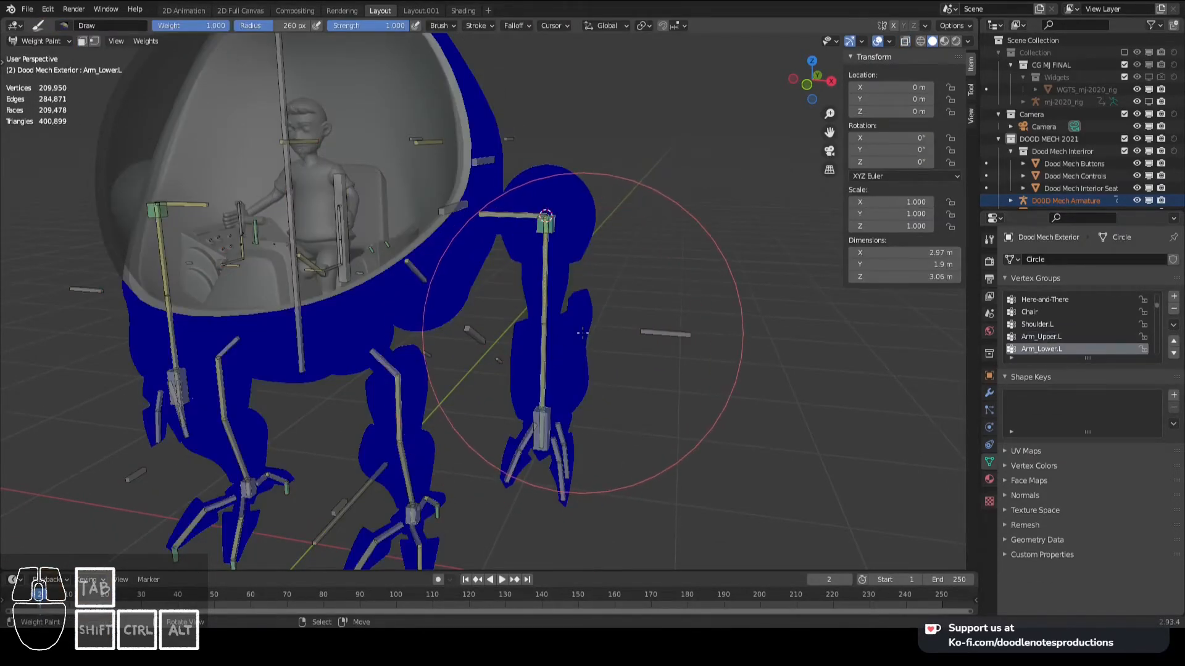
key(Tab)
click(596, 305)
key(ctrl+l)
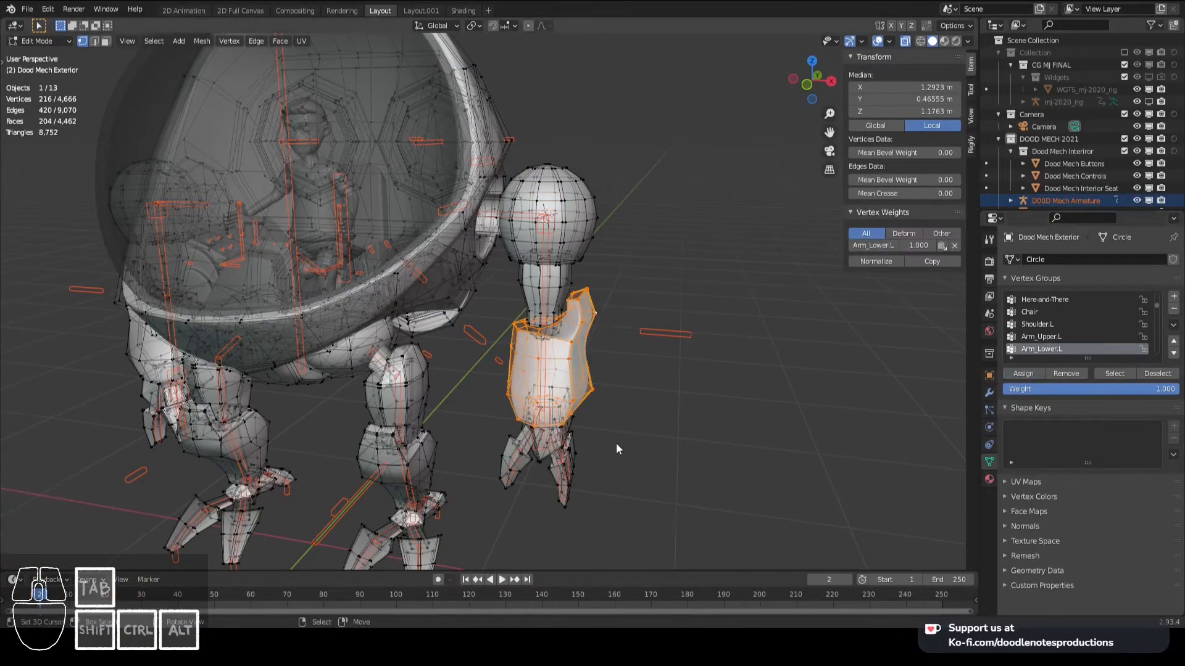
key(Tab)
- Assign the left palm's linked mesh to the Hand.L vertex group with weight 1.000
scroll(593, 443, up, 2)
shift+middle_drag(588, 445, 582, 347)
mouse_move(563, 413)
middle_down()
mouse_move(572, 394)
mouse_move(543, 315)
middle_up()
right_click(565, 387)
right_click(563, 386)
scroll(546, 318, up, 2)
key(Tab)
right_click(625, 337)
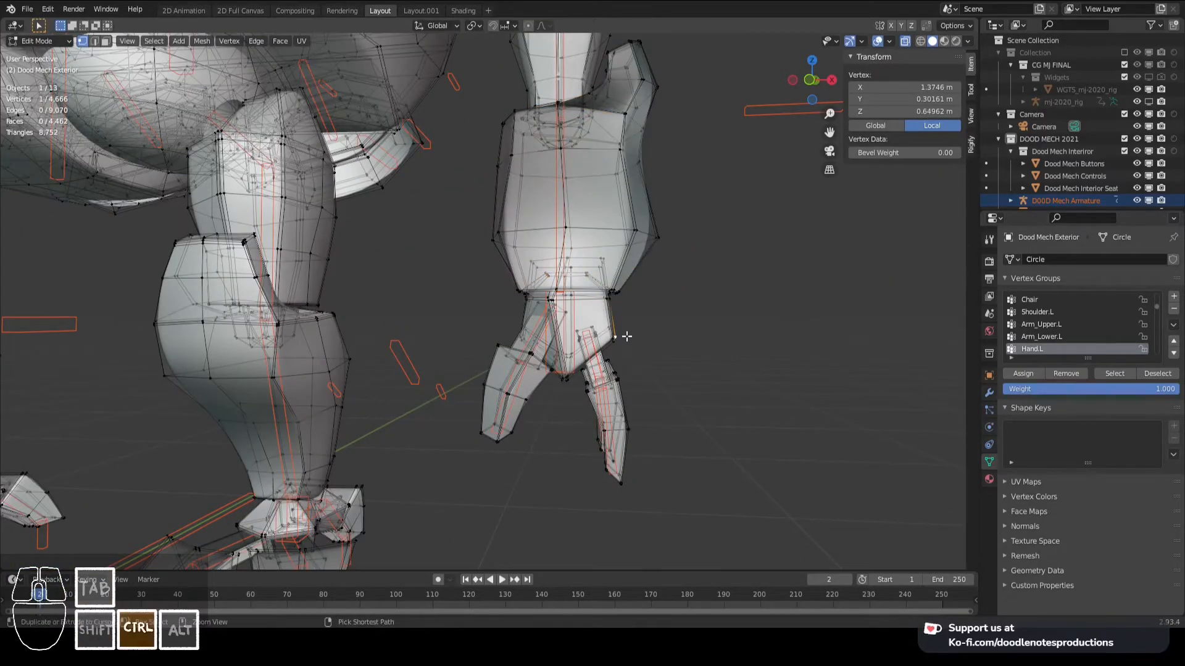
key(ctrl+l)
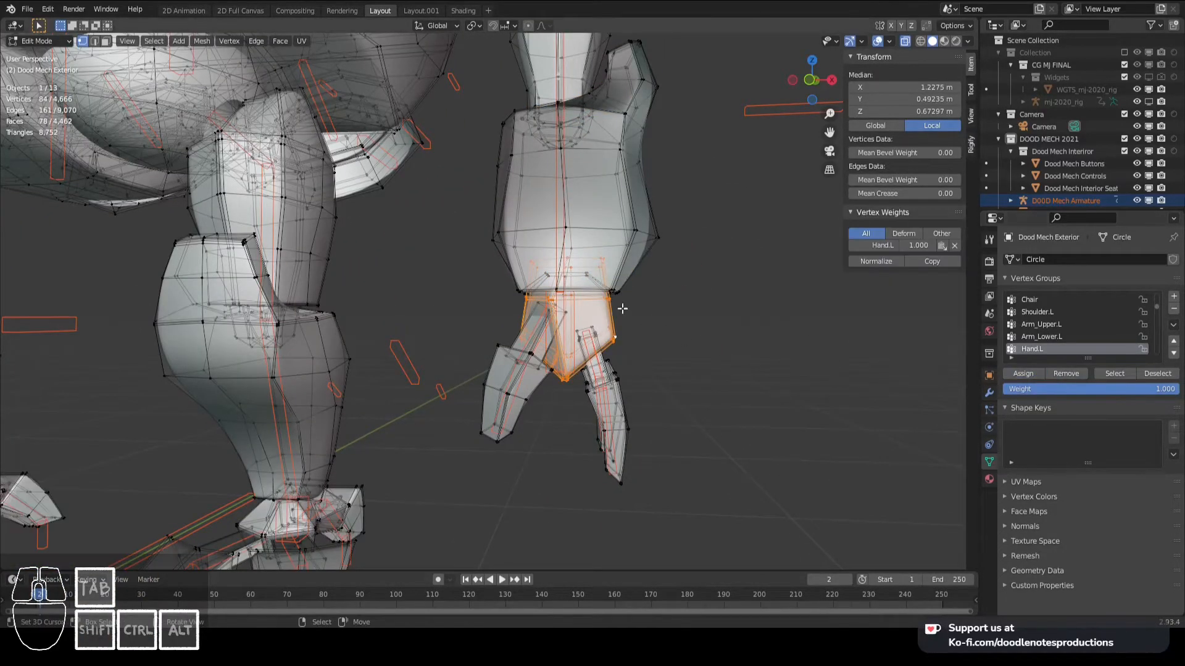
key(Tab)
- Assign the left thumb's two segments to the Thumb_Upper.L and Thumb_Lower.L vertex groups
middle_drag(623, 343, 553, 343)
shift+middle_drag(552, 343, 516, 313)
scroll(516, 313, up, 1)
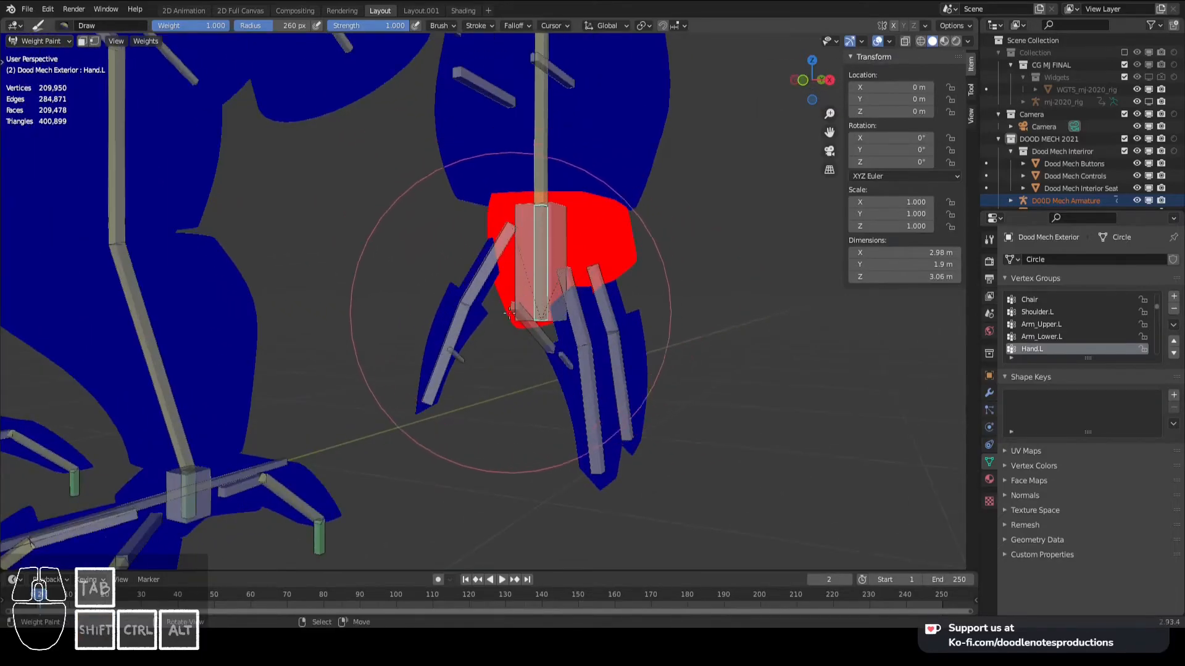
scroll(489, 271, down, 2)
key(Tab)
scroll(450, 278, up, 1)
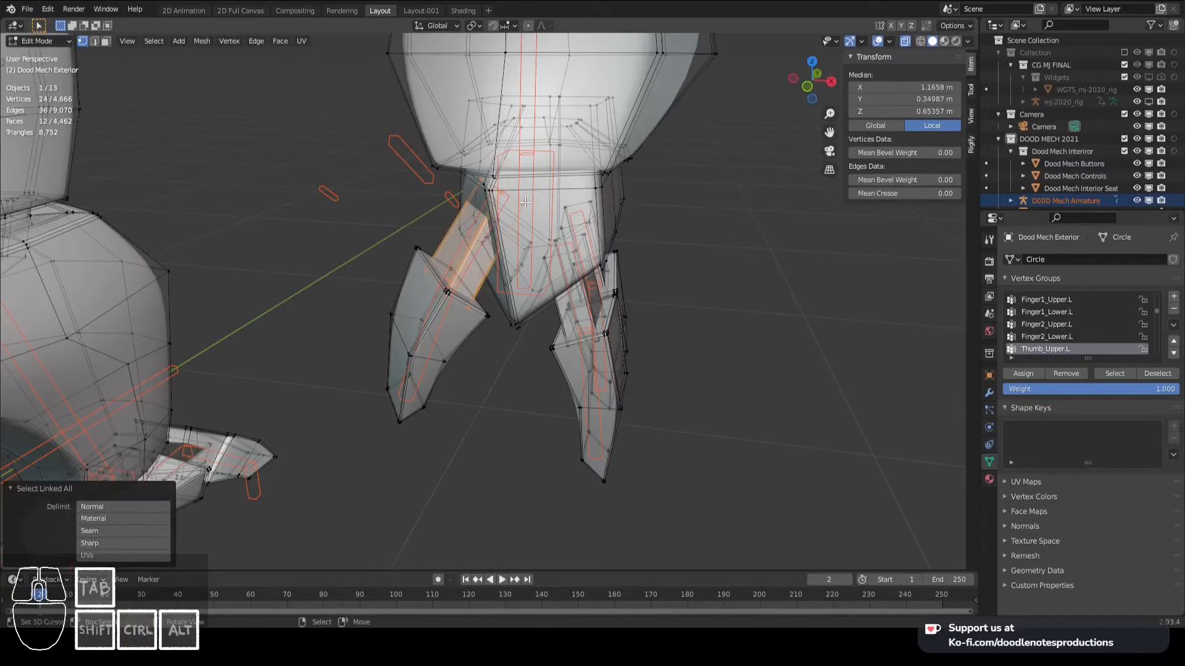
key(alt+a)
key(Tab)
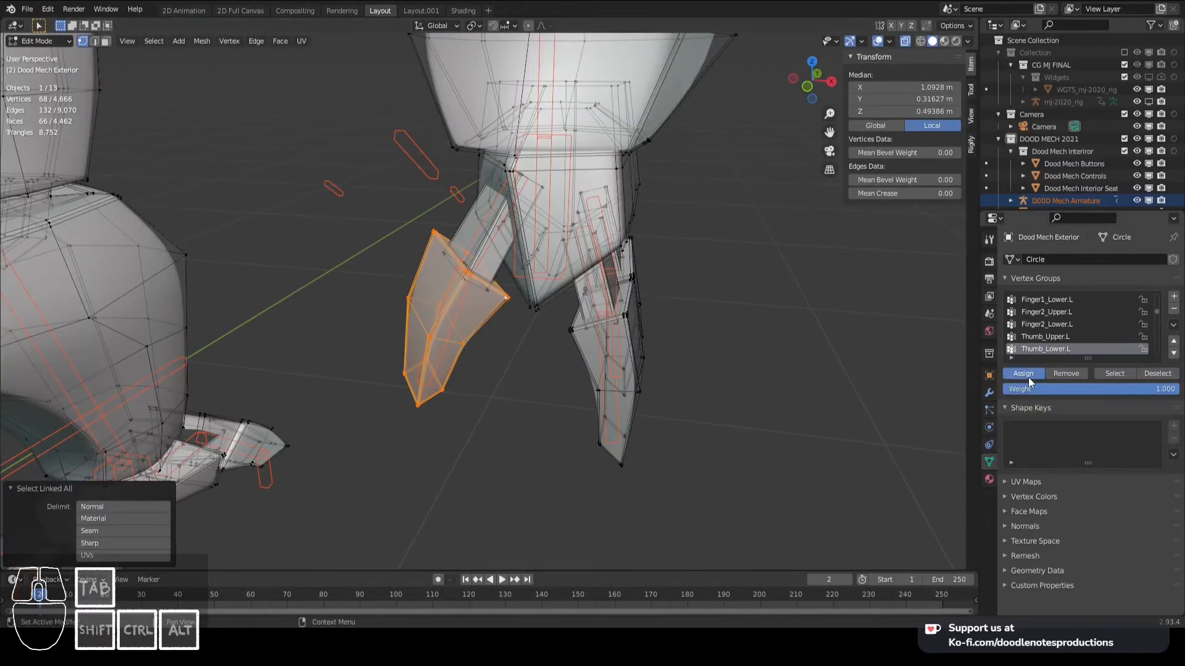
click(1029, 382)
key(Tab)
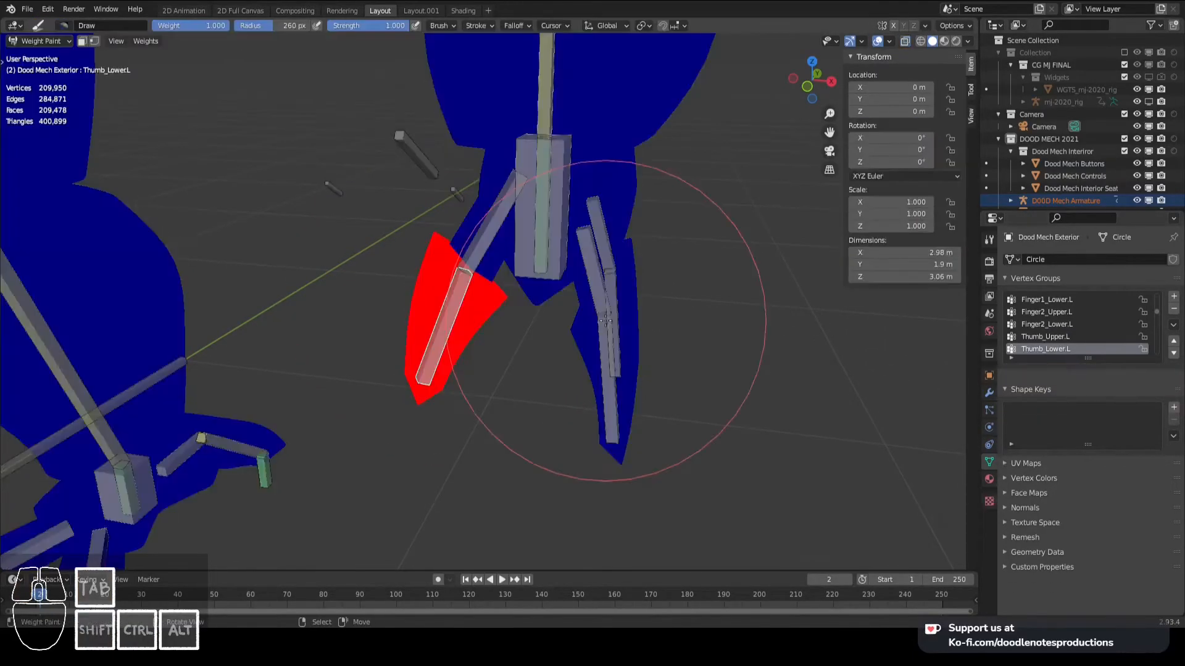
- Assign the left hand's first finger segments to the Finger1_Lower.L and Finger1_Upper.L vertex groups
scroll(635, 320, up, 2)
middle_drag(586, 375, 598, 360)
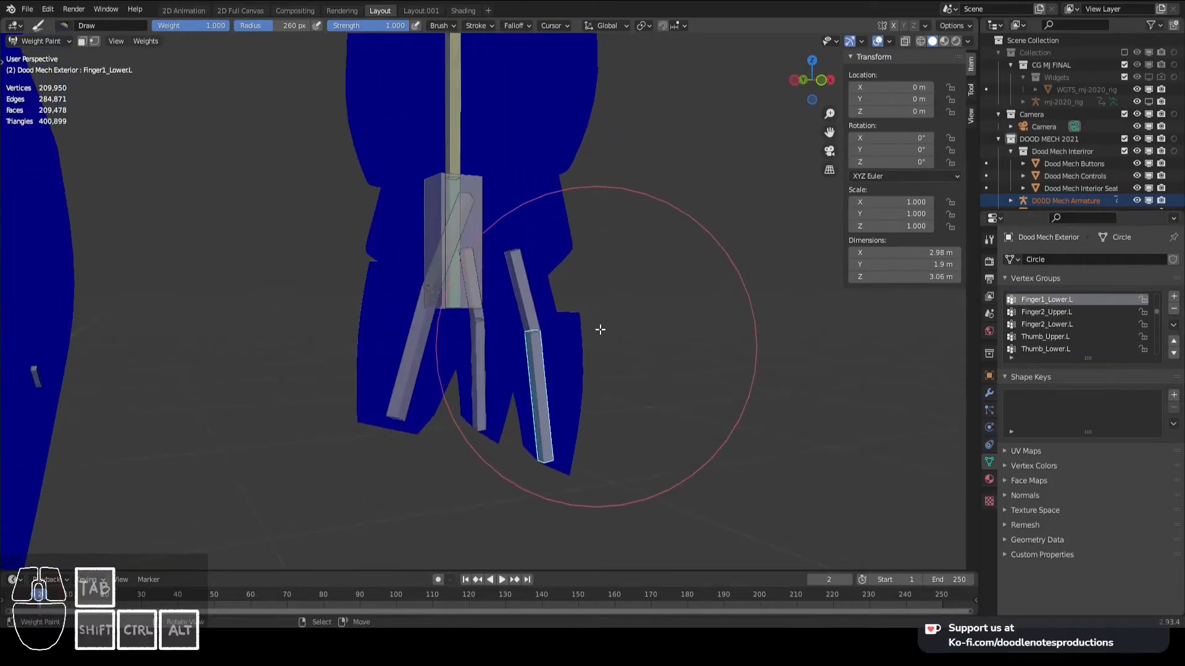
key(Tab)
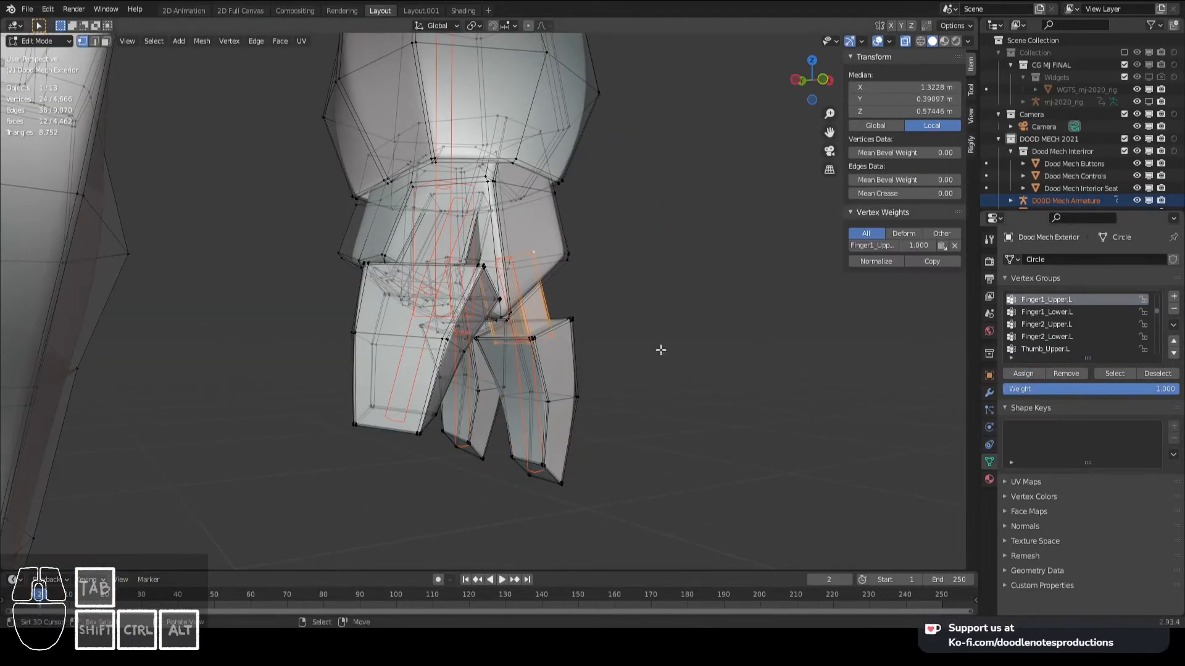
key(Tab)
- Assign the upper segment of the left hand's second finger to the Finger2_Upper.L vertex group
scroll(580, 344, up, 2)
middle_drag(571, 343, 398, 346)
scroll(626, 347, down, 6)
scroll(464, 362, up, 2)
mouse_move(625, 347)
shift+middle_down()
mouse_move(466, 377)
mouse_move(524, 356)
shift+middle_up()
shift+middle_drag(524, 357, 632, 361)
right_click(547, 356)
scroll(547, 356, up, 2)
key(Tab)
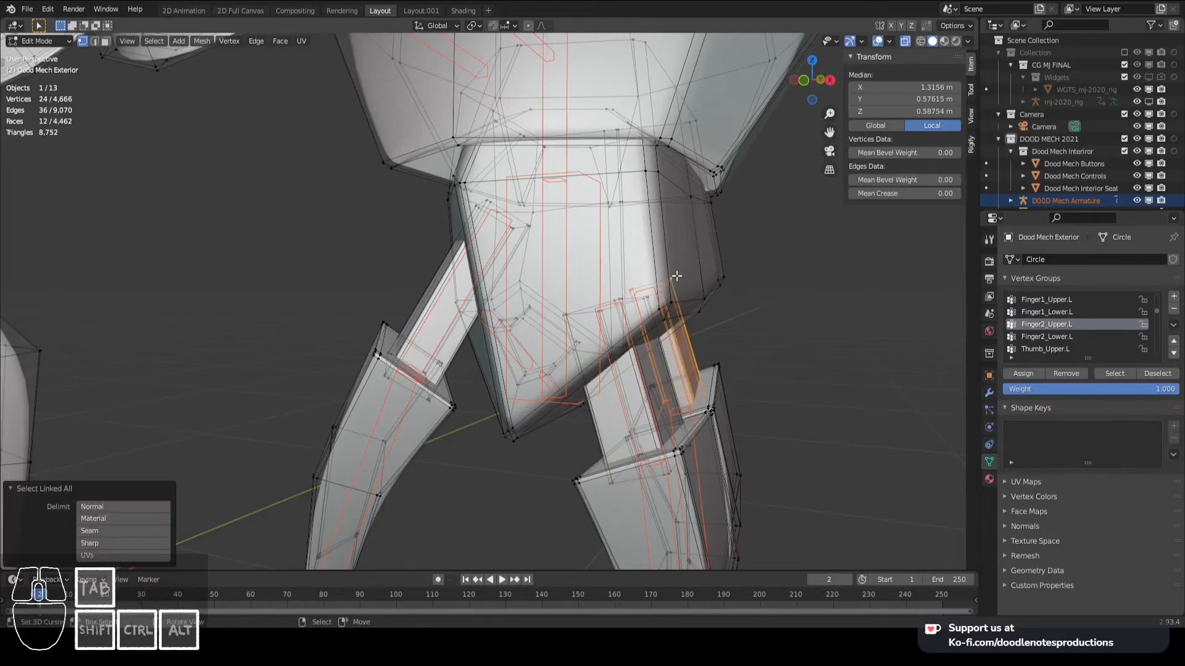
scroll(748, 373, down, 3)
shift+middle_drag(746, 375, 662, 364)
scroll(661, 366, up, 3)
key(Tab)
- Assign the lower segment of the left hand's second finger to the Finger2_Lower.L vertex group with weight 1.000
key(Tab)
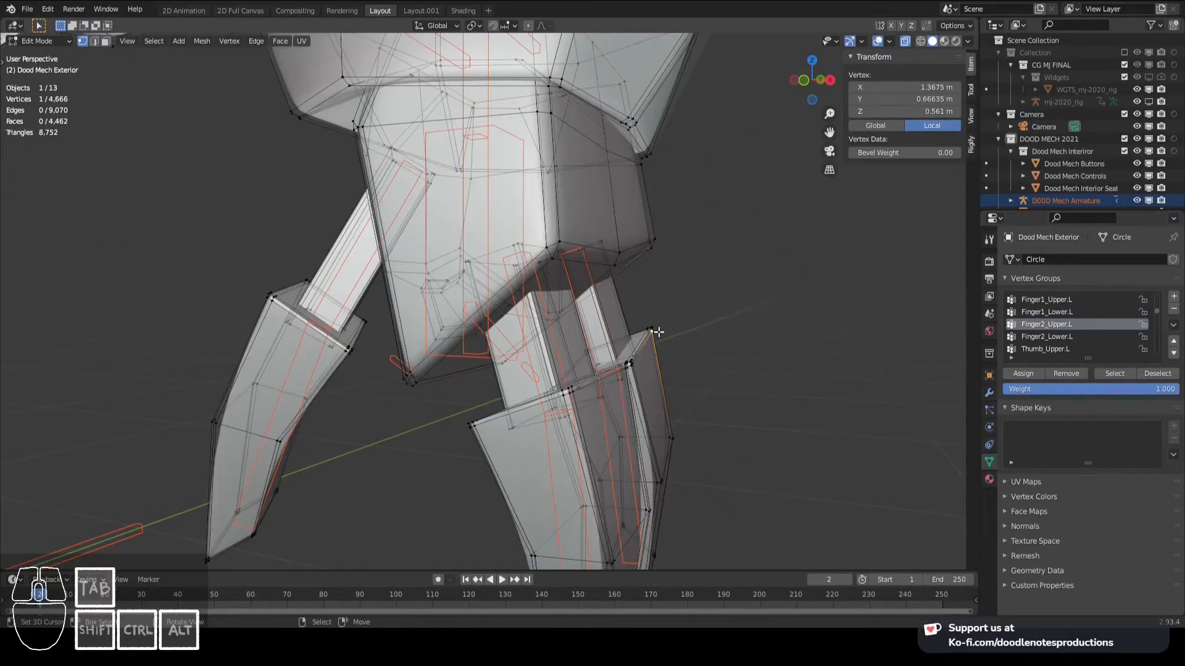
key(Tab)
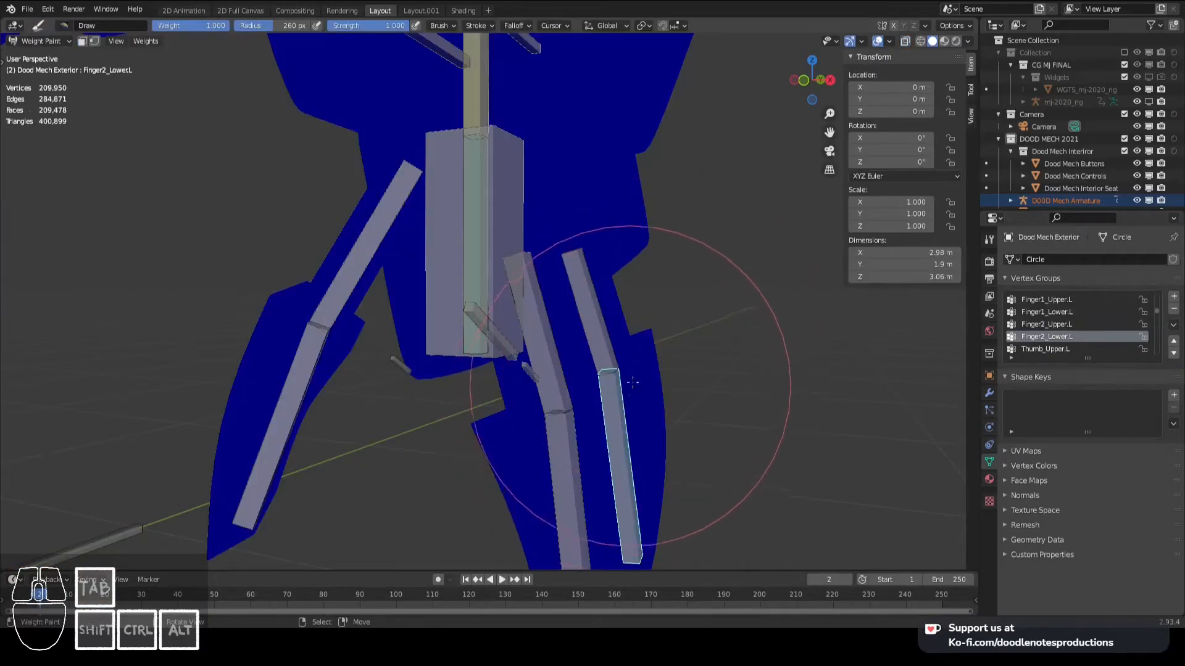
key(Tab)
key(ctrl+l)
click(1035, 376)
scroll(593, 389, down, 5)
shift+middle_drag(583, 406, 618, 352)
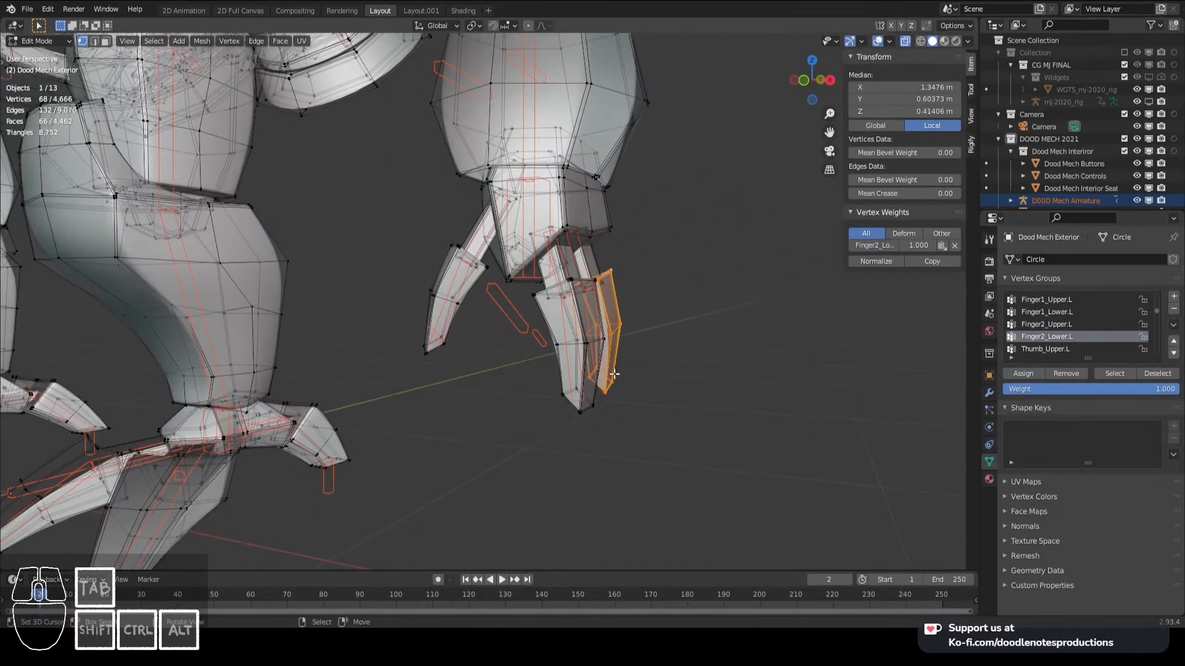
- Assign the mesh part at the left hip to the vertex group of the left hip bone
scroll(609, 311, up, 1)
scroll(565, 296, down, 3)
scroll(487, 291, up, 1)
shift+middle_drag(465, 243, 458, 275)
scroll(560, 286, down, 2)
shift+middle_drag(458, 275, 556, 296)
scroll(618, 334, down, 3)
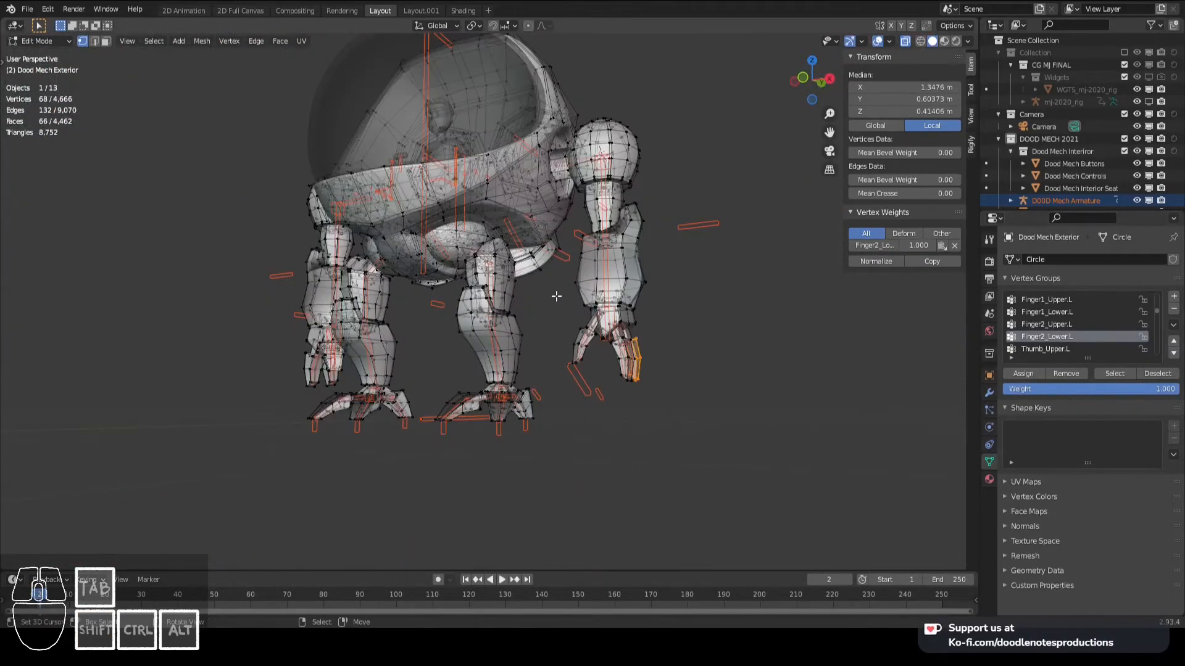
key(Tab)
scroll(592, 344, up, 2)
right_click(666, 381)
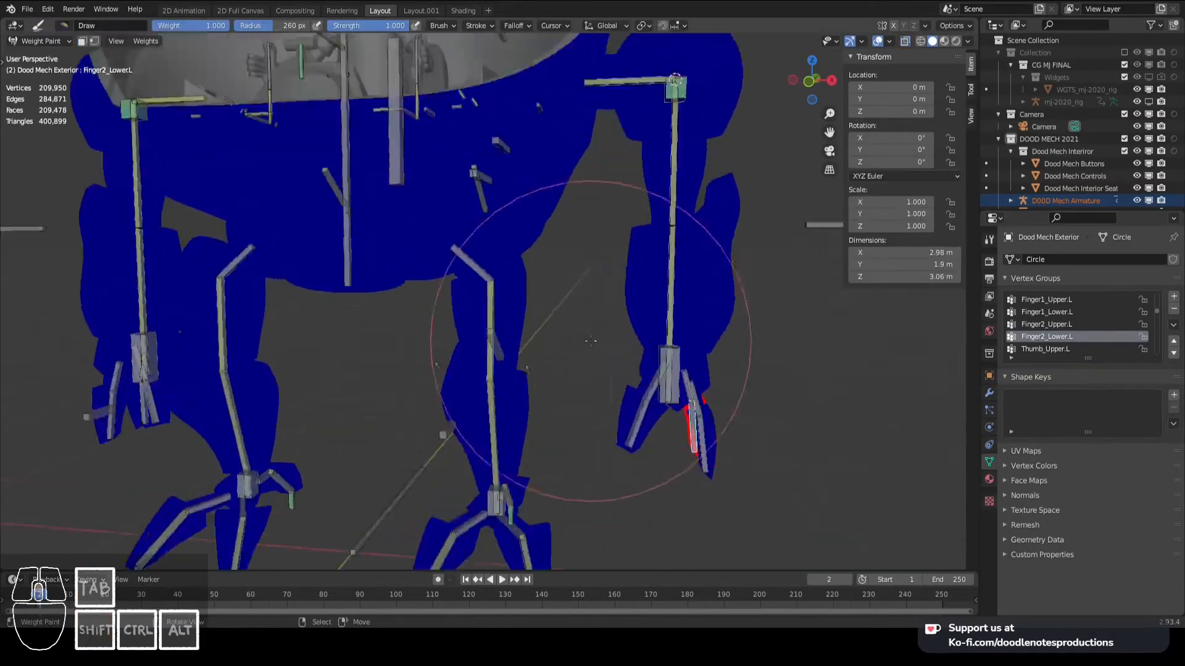
right_click(638, 93)
shift+middle_drag(497, 266, 502, 243)
right_click(503, 243)
key(Tab)
right_click(522, 257)
key(Tab)
- Assign the left leg's upper and lower mesh parts to the vertex groups of their matching leg bones
right_click(543, 287)
key(Tab)
key(ctrl+l)
key(Tab)
right_click(529, 321)
- Assign the left foot's central linked mesh to the left foot bone's vertex group
key(Tab)
- Assign the left foot's first front toe segments to the Toe1_Front_Upper.L and Toe1_Front_Lower.L vertex groups
key(Tab)
middle_drag(523, 356, 472, 347)
scroll(472, 347, up, 3)
right_click(487, 378)
key(Tab)
right_click(565, 392)
key(ctrl+l)
middle_drag(565, 392, 446, 336)
click(1021, 374)
- Assign the left foot's back toe segments to the Toe_Back_Upper.L and Toe_Back_Lower.L vertex groups
key(Tab)
key(Tab)
key(ctrl+l)
click(1021, 374)
key(Tab)
key(Tab)
right_click(520, 410)
key(ctrl+l)
click(1023, 374)
key(Tab)
key(Tab)
key(ctrl+l)
key(Tab)
- Assign the left foot's second front toe segments to the Toe2_Front_Upper.L and Toe2_Front_Lower.L vertex groups
key(Tab)
key(ctrl+l)
click(1023, 374)
key(Tab)
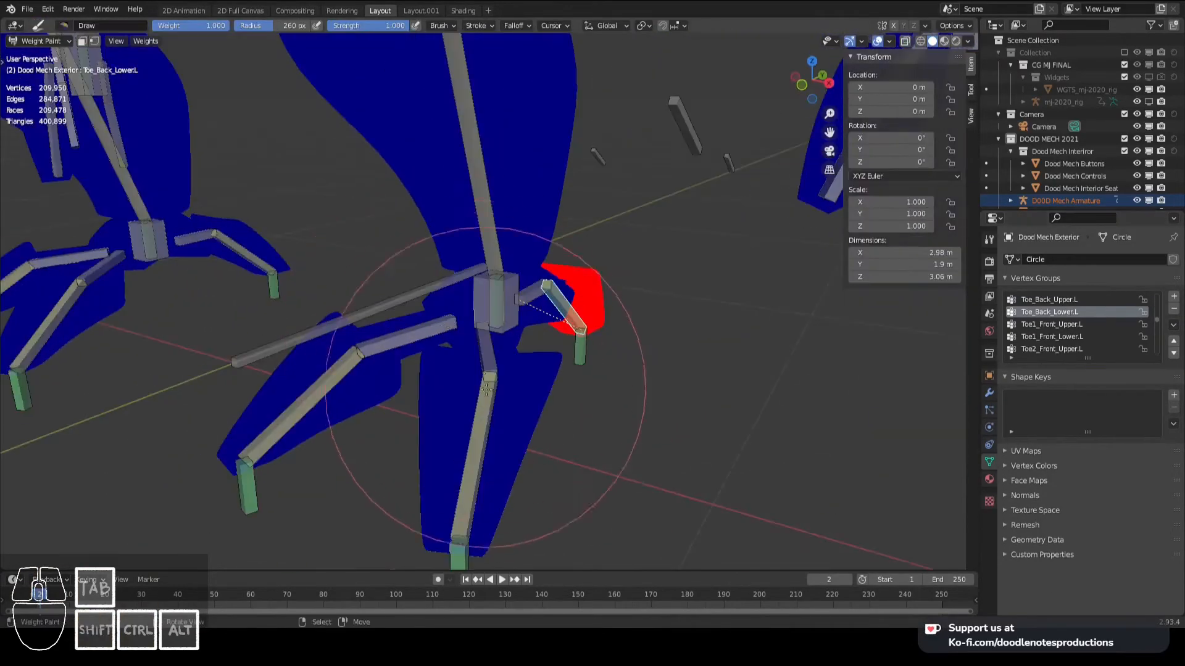
key(Tab)
key(ctrl+l)
click(1023, 374)
key(Tab)
- Assign the mesh part at the right hip to the vertex group of the right hip bone
key(Tab)
key(ctrl+l)
click(1023, 374)
key(Tab)
scroll(545, 350, down, 5)
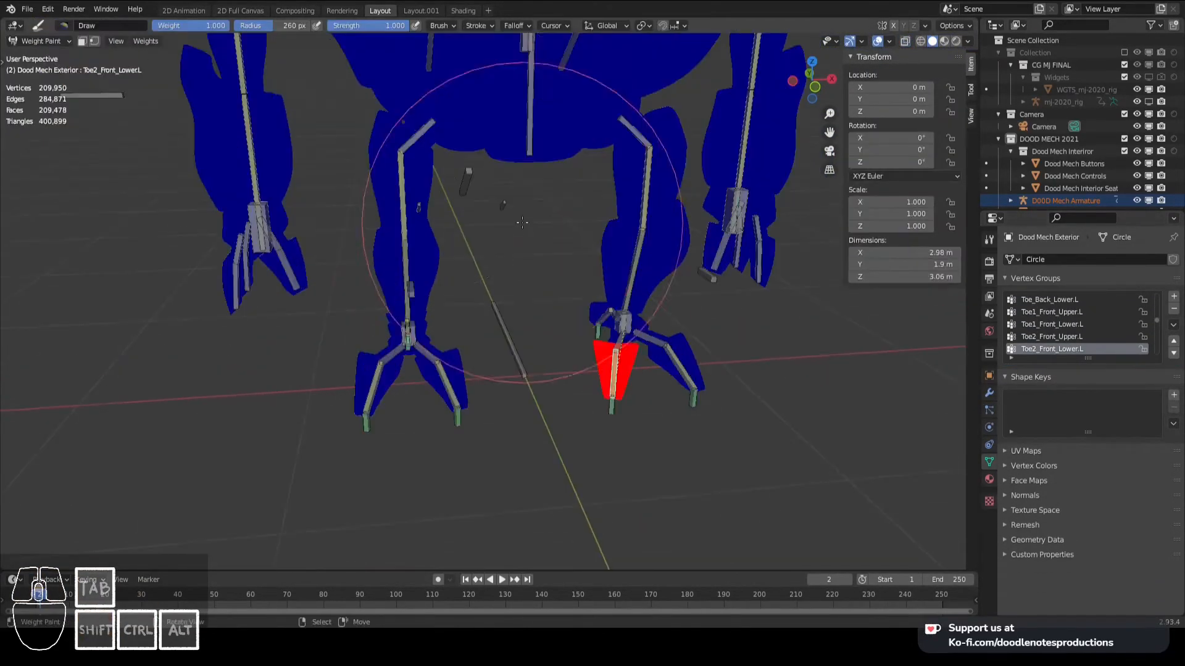
right_click(457, 148)
- Assign the right leg's upper and lower mesh parts to the vertex groups of their matching leg bones
key(Tab)
scroll(570, 228, up, 3)
right_click(569, 228)
click(1022, 374)
key(Tab)
- Assign the right foot's central linked mesh to the right foot bone's vertex group
key(Tab)
key(ctrl+l)
click(1022, 374)
key(Tab)
- Assign the right foot's toe segments to their matching vertex groups, including Toe2_Front_Upper.R and Toe_Back_Upper.R
key(Tab)
key(ctrl+l)
click(1023, 374)
key(Tab)
right_click(524, 410)
key(Tab)
key(ctrl+l)
click(1022, 374)
key(Tab)
middle_drag(558, 377, 616, 408)
key(Tab)
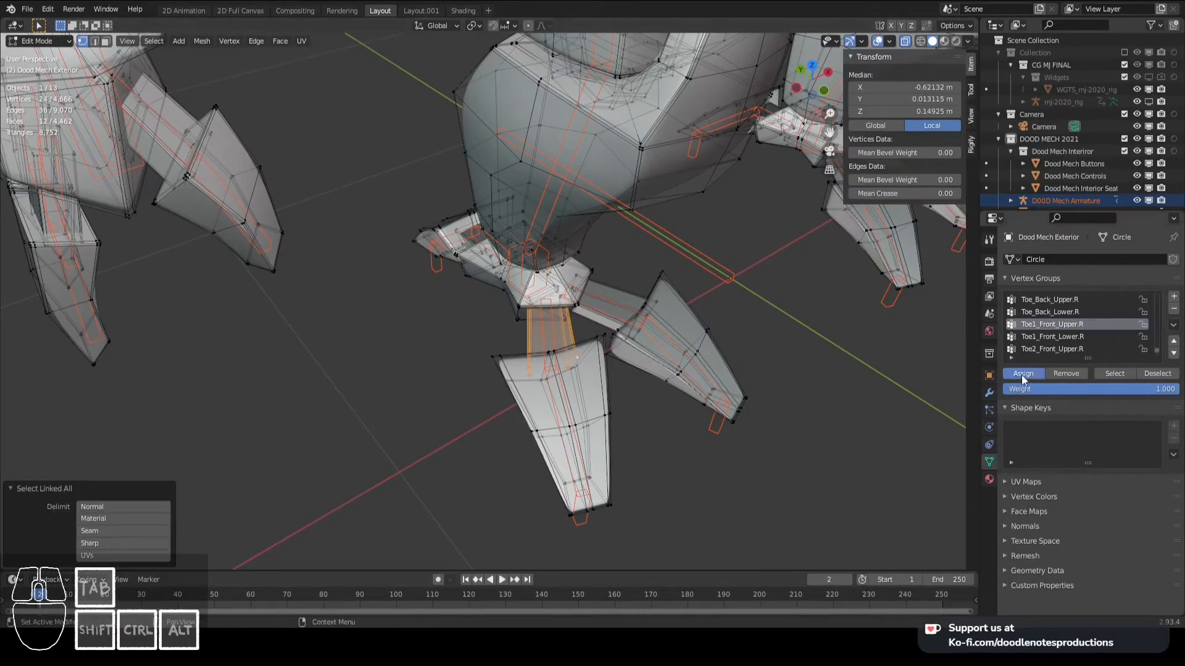
click(1023, 374)
key(Tab)
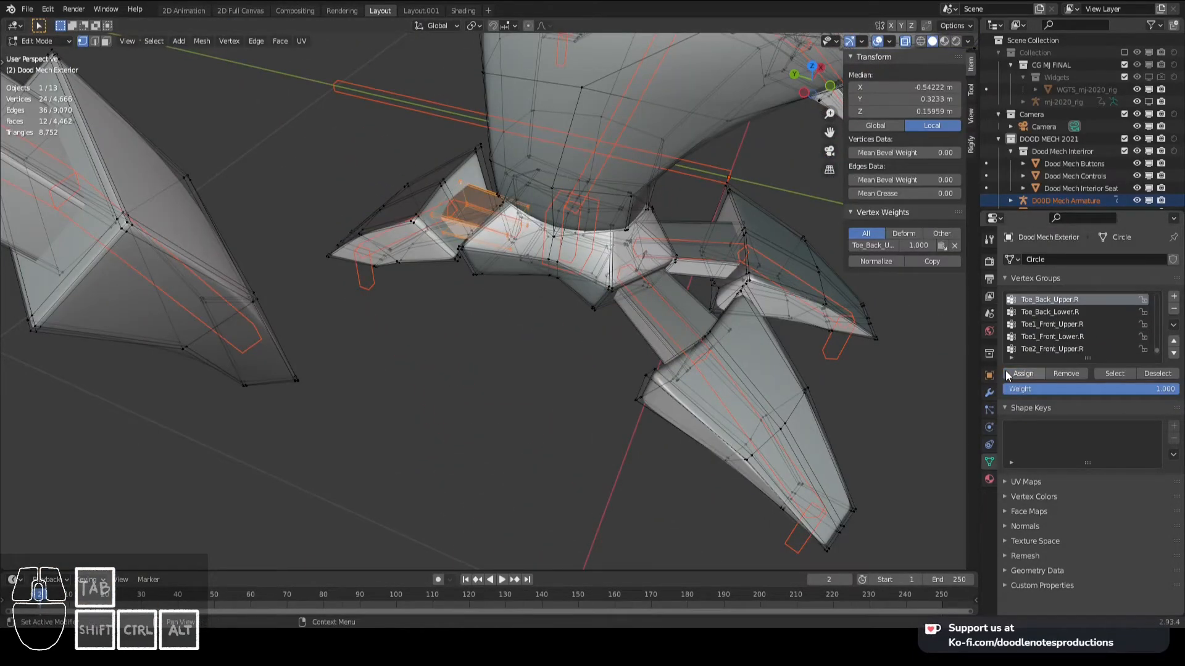
click(1007, 375)
key(Tab)
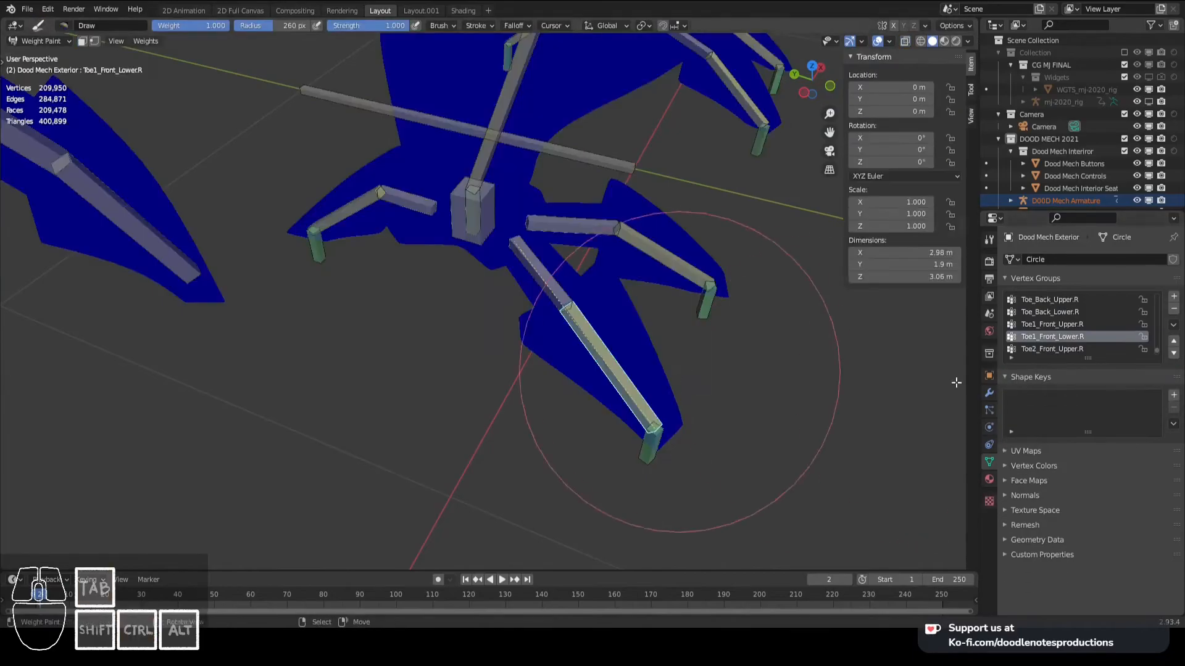
key(Tab)
- Assign the right thumb's upper segment to the Thumb_Upper.R vertex group with weight 1.000
click(1052, 349)
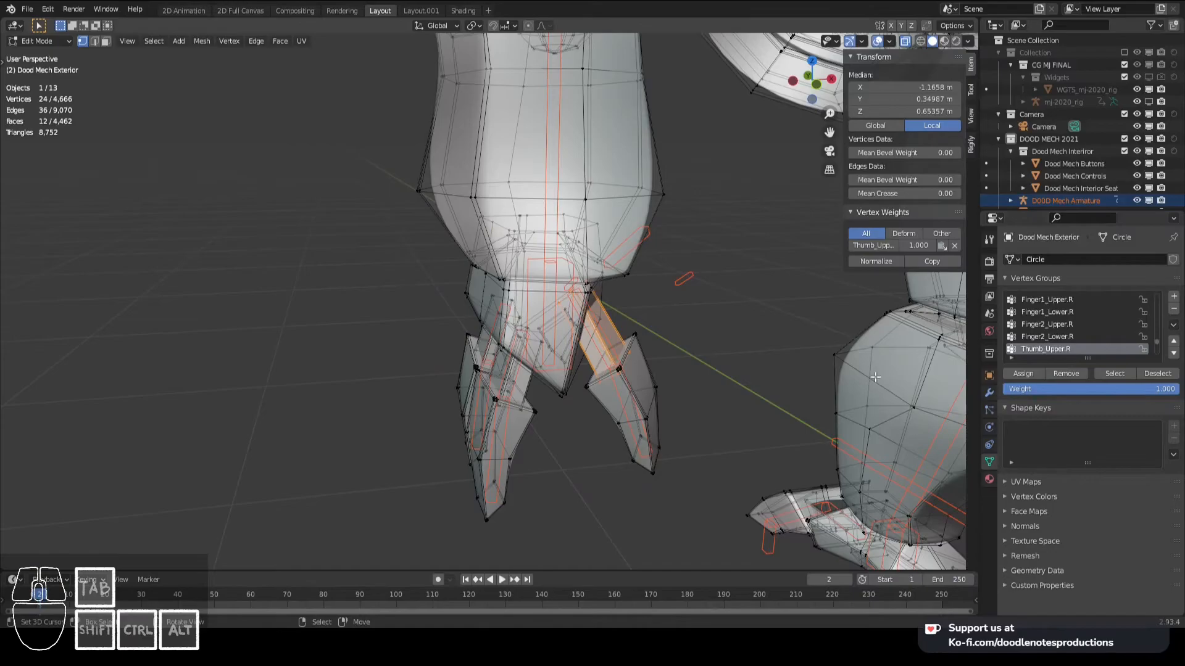
key(ctrl+l)
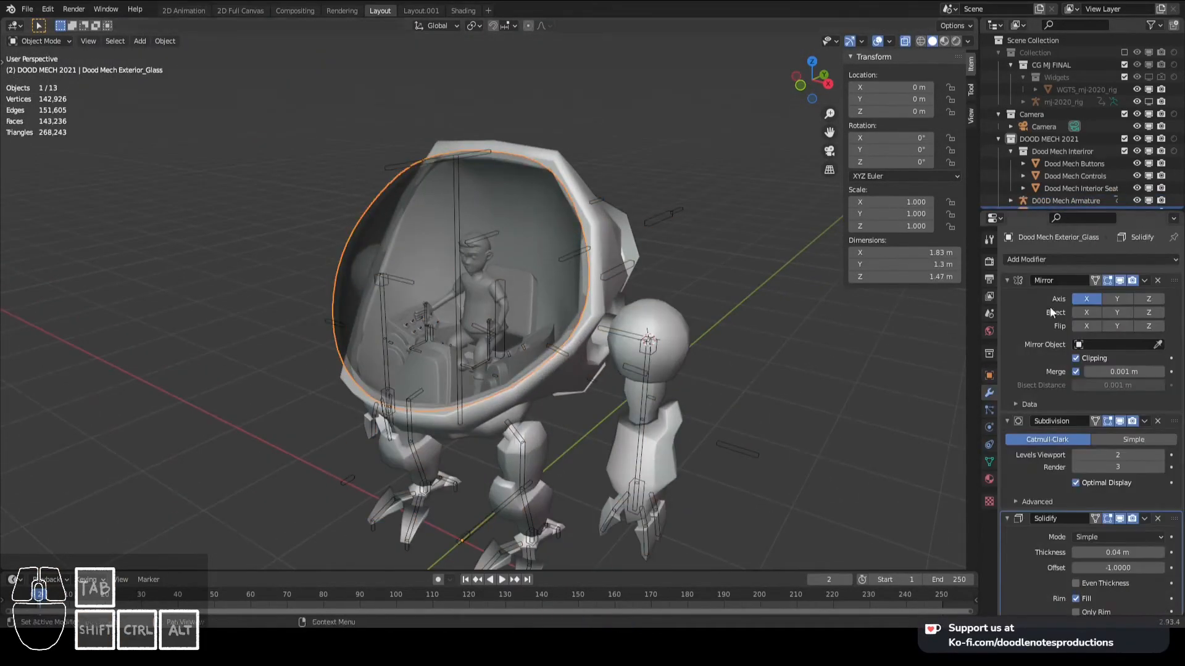
- Parent Dood Mech Exterior_Glass to the armature with empty groups and save the file
shift+click(663, 217)
key(ctrl+p)
click(476, 154)
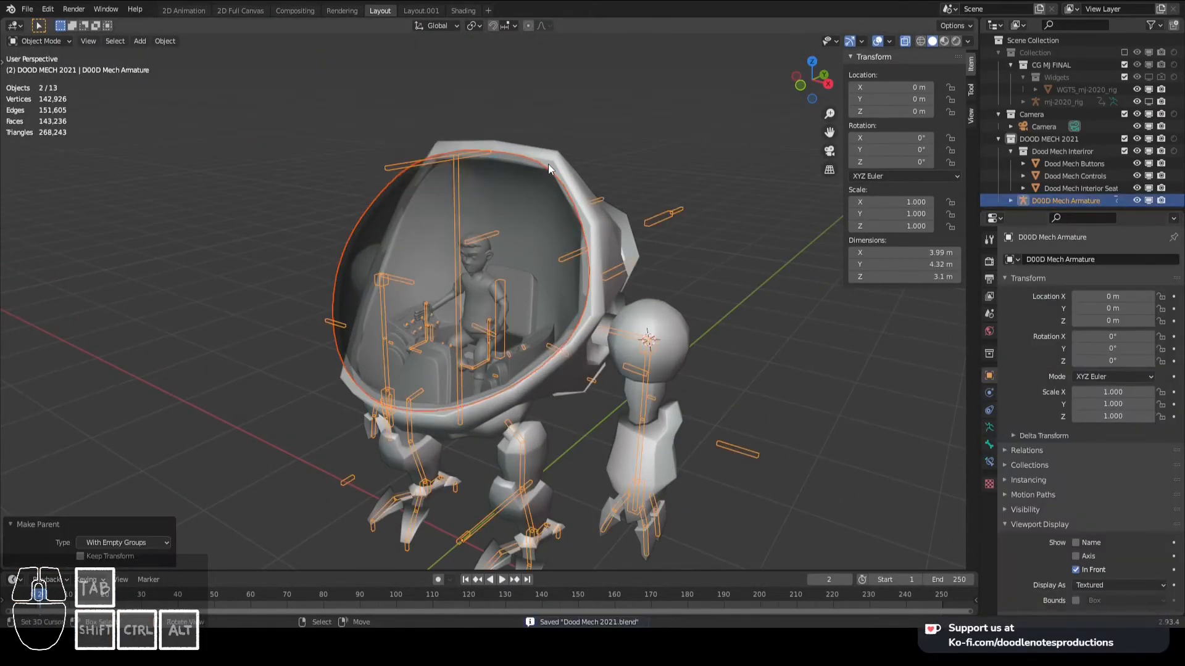
key(ctrl+Tab)
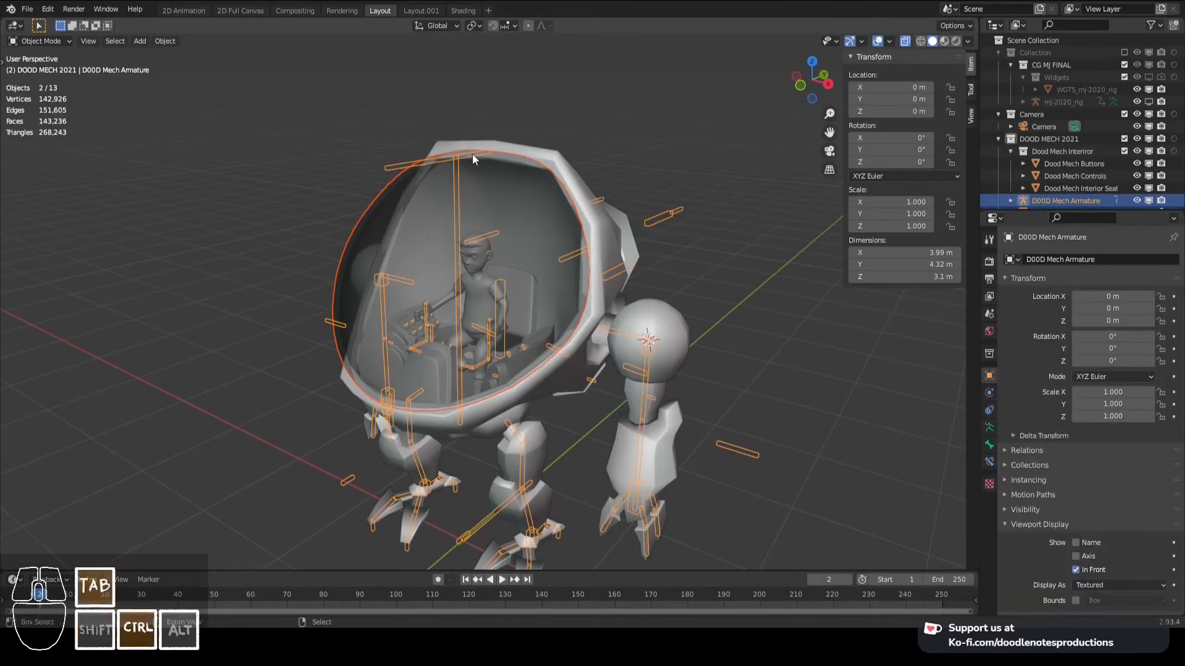
- Add Limit Location and Limit Rotation constraints to the Glass bone, limiting all axes with Local Space as owner
click(472, 155)
key(r)
click(989, 461)
click(1026, 259)
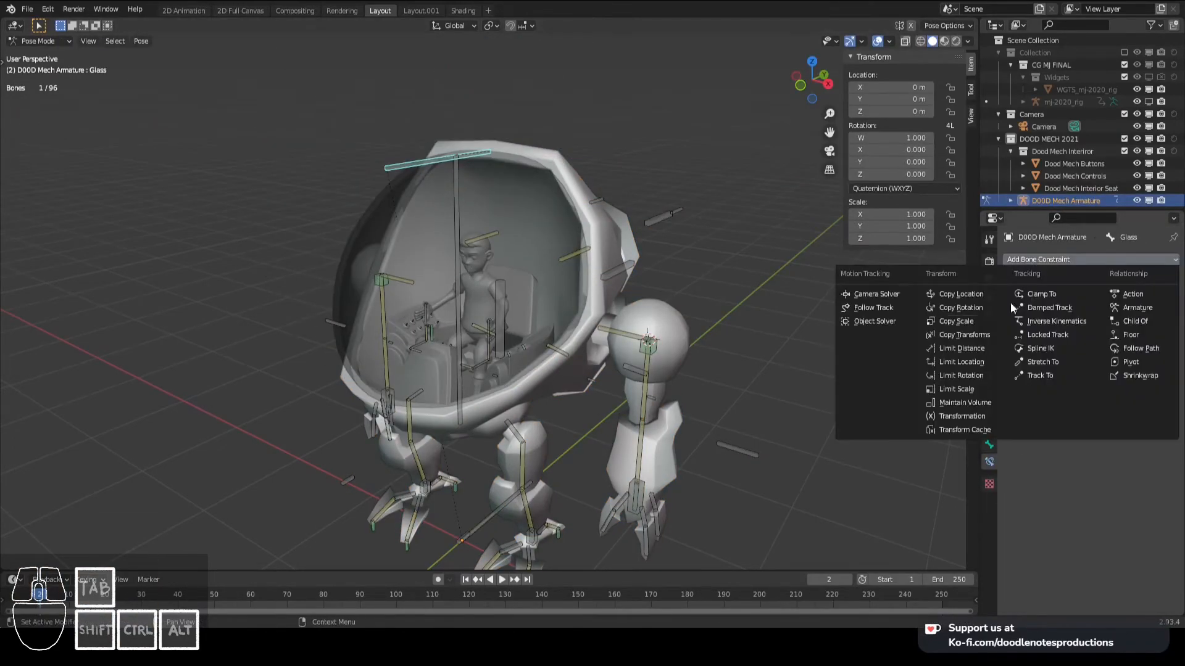
click(978, 361)
click(1105, 409)
click(1049, 259)
click(975, 377)
key(r)
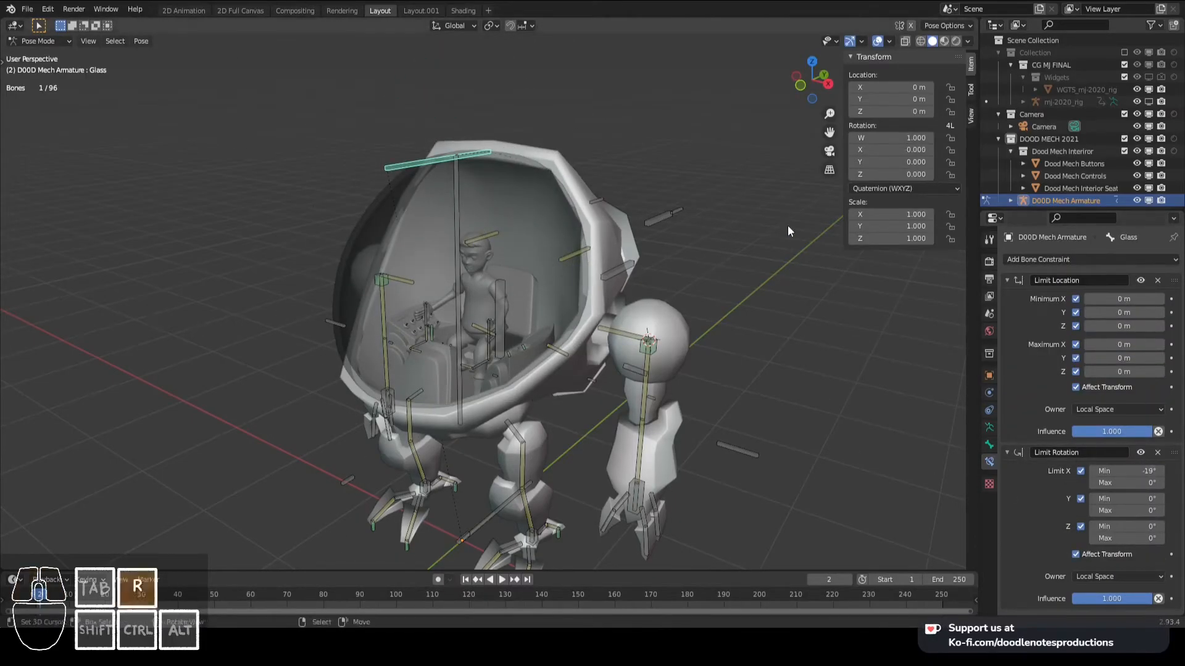
- Set the Glass bone's minimum X rotation limit to -95.8°, clear its rotation, save the file and test the swing
key(KP_3)
key(r)
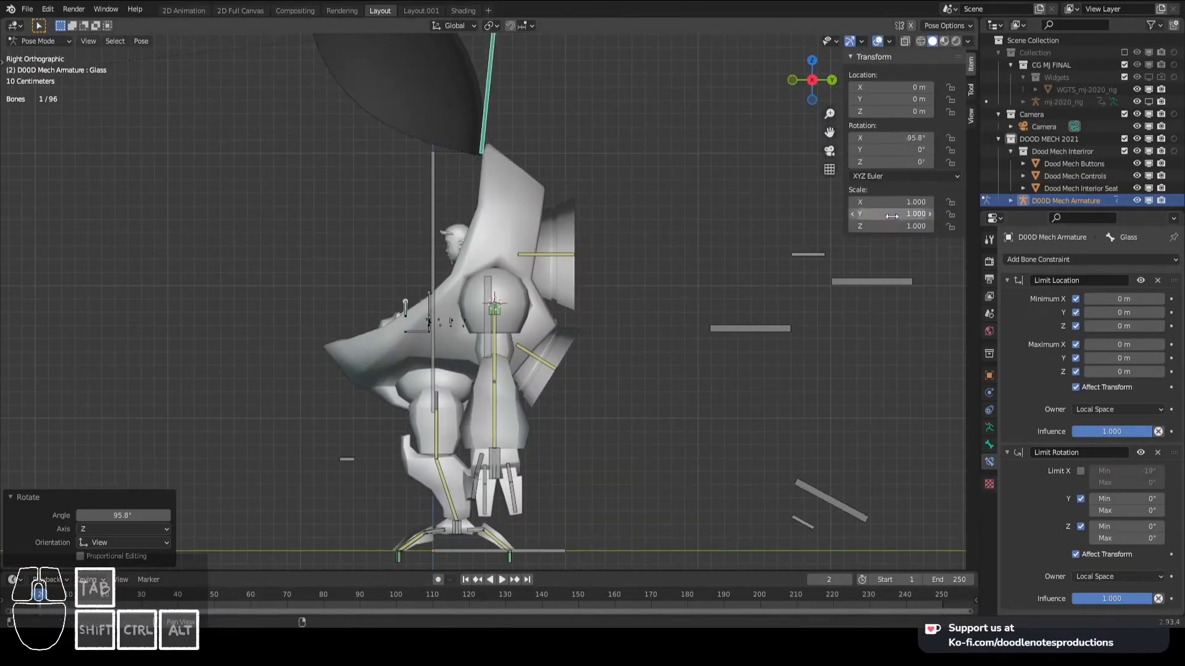
text(-95.8)
key(Return)
key(alt+r)
middle_drag(716, 294, 784, 315)
key(ctrl+s)
key(r)
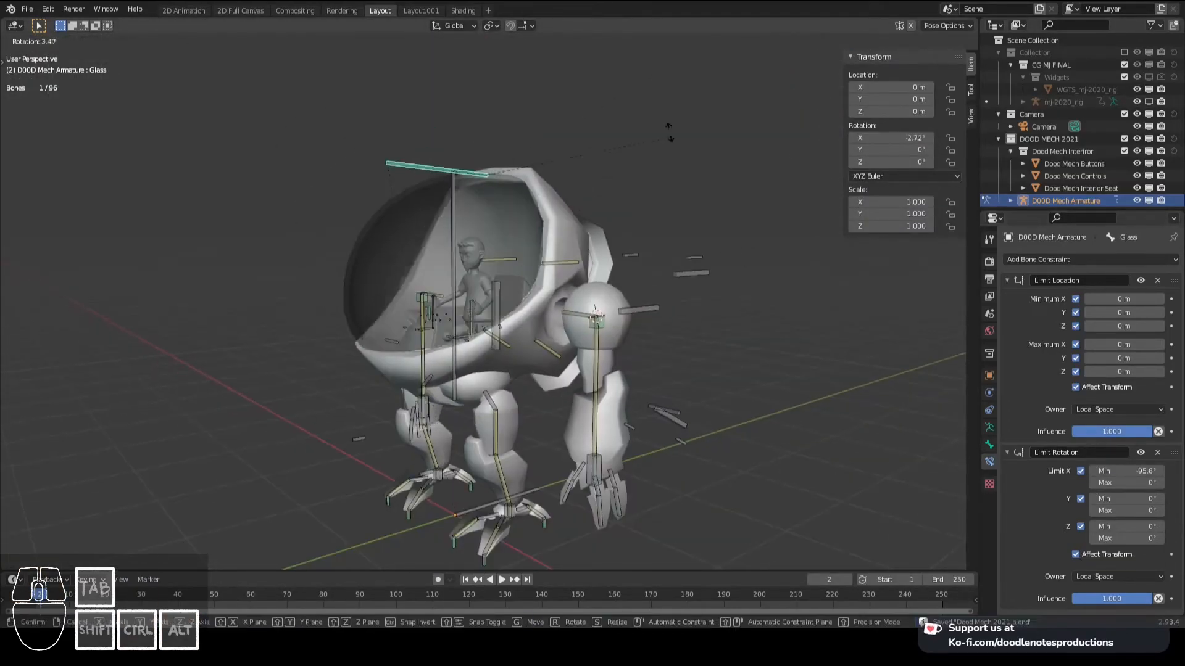
right_click(692, 506)
- Parent Dood Mech Interior Seat to the mech armature with empty groups
middle_drag(454, 327, 544, 319)
scroll(545, 320, up, 5)
right_click(509, 265)
key(ctrl+Tab)
right_click(536, 170)
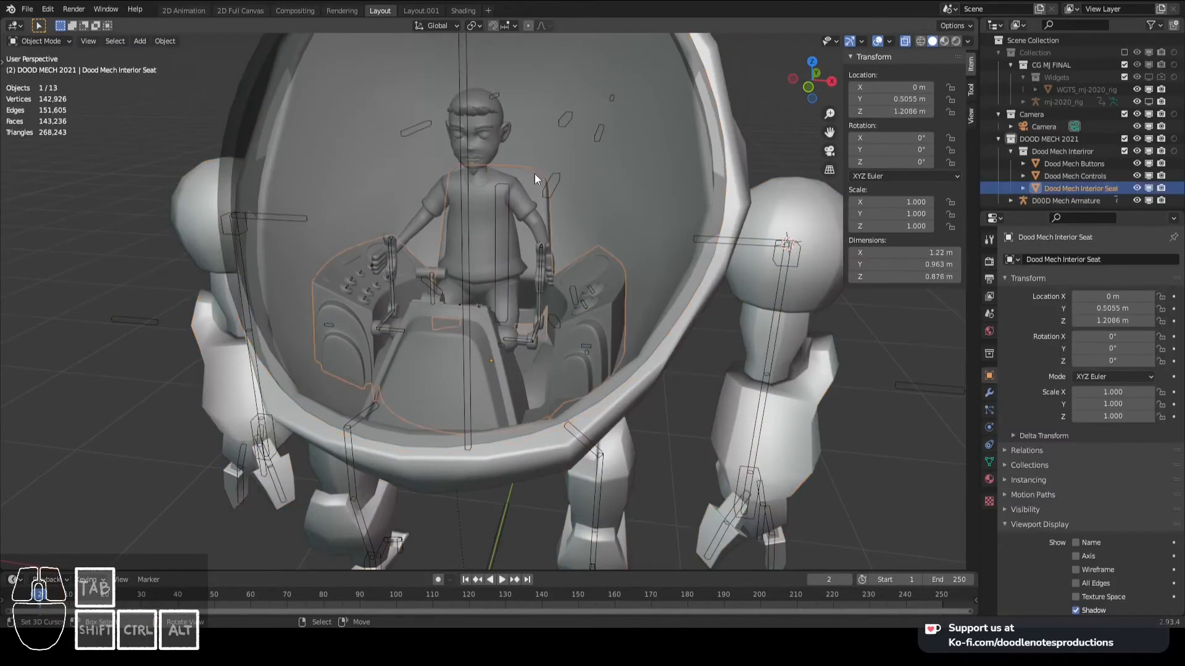
shift+right_click(503, 179)
key(ctrl+p)
click(498, 182)
right_click(506, 188)
- Hide the exterior shell and glass meshes so only the cockpit interior, pilot and armature remain
shift+right_click(643, 158)
middle_drag(643, 158, 614, 161)
right_click(614, 161)
key(h)
- Show the interior seat mesh in weight painting with the Chair bone active and save the file
right_click(509, 185)
shift+right_click(532, 187)
key(ctrl+p)
key(ctrl+Tab)
click(525, 179)
scroll(537, 186, up, 2)
middle_drag(580, 155, 584, 162)
key(Tab)
right_click(593, 160)
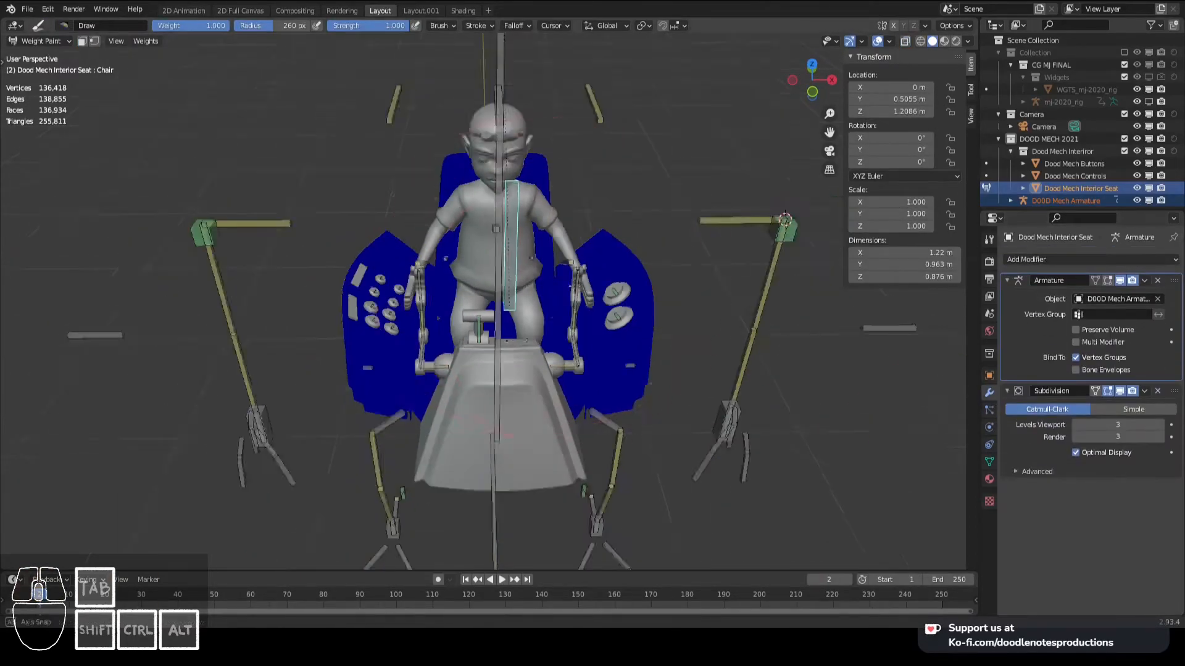
key(ctrl+s)
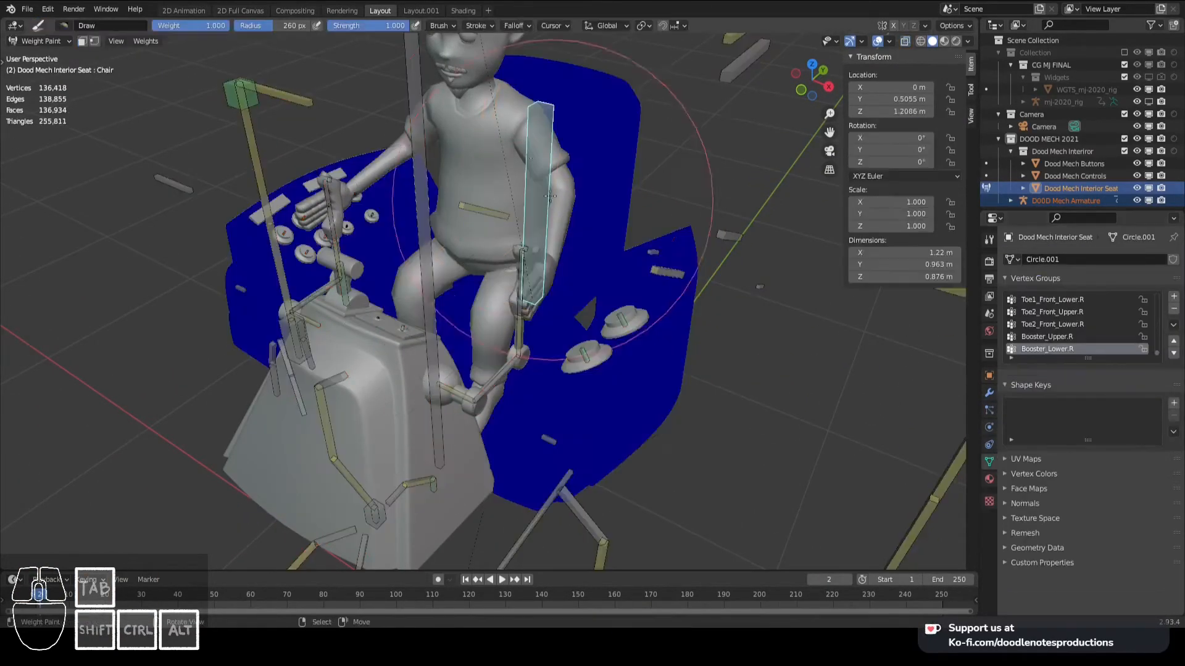
- Assign the interior seat mesh's side consoles to the BODY vertex group and its chair to the Chair group, at weight 1.000
key(Tab)
key(Tab)
key(Tab)
scroll(564, 210, down, 3)
key(Tab)
middle_drag(564, 210, 623, 231)
right_click(650, 281)
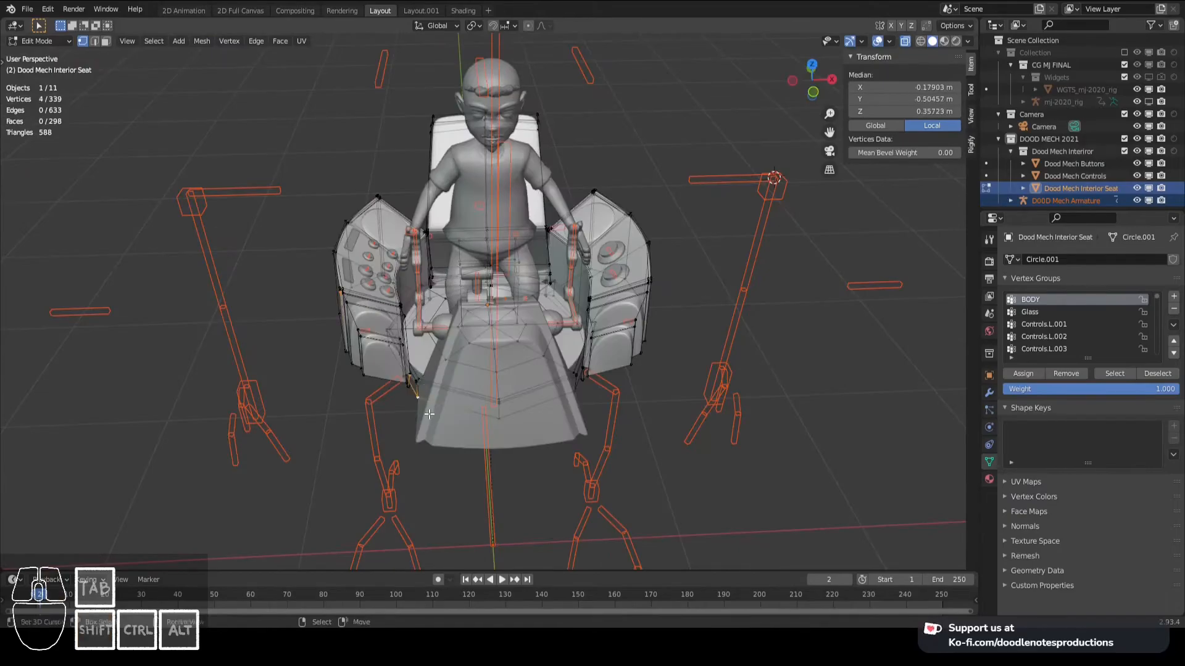
middle_drag(838, 348, 679, 259)
scroll(679, 259, up, 4)
right_click(617, 389)
key(ctrl+l)
middle_drag(617, 389, 531, 469)
click(1023, 373)
key(Tab)
key(Tab)
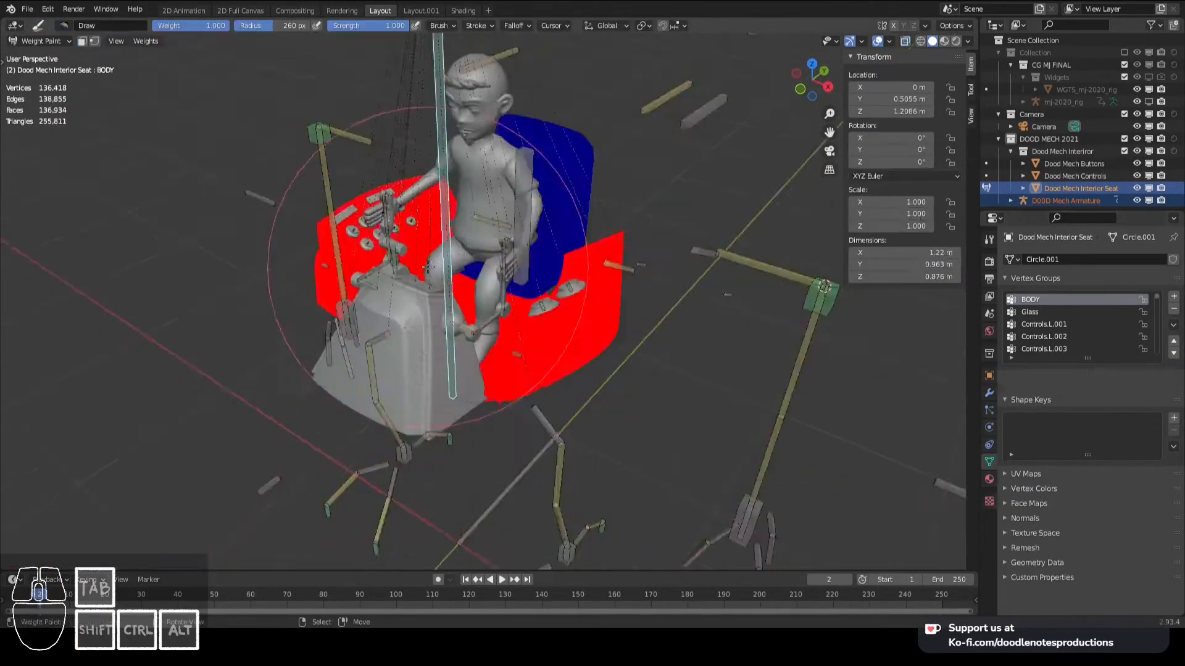
scroll(437, 290, up, 5)
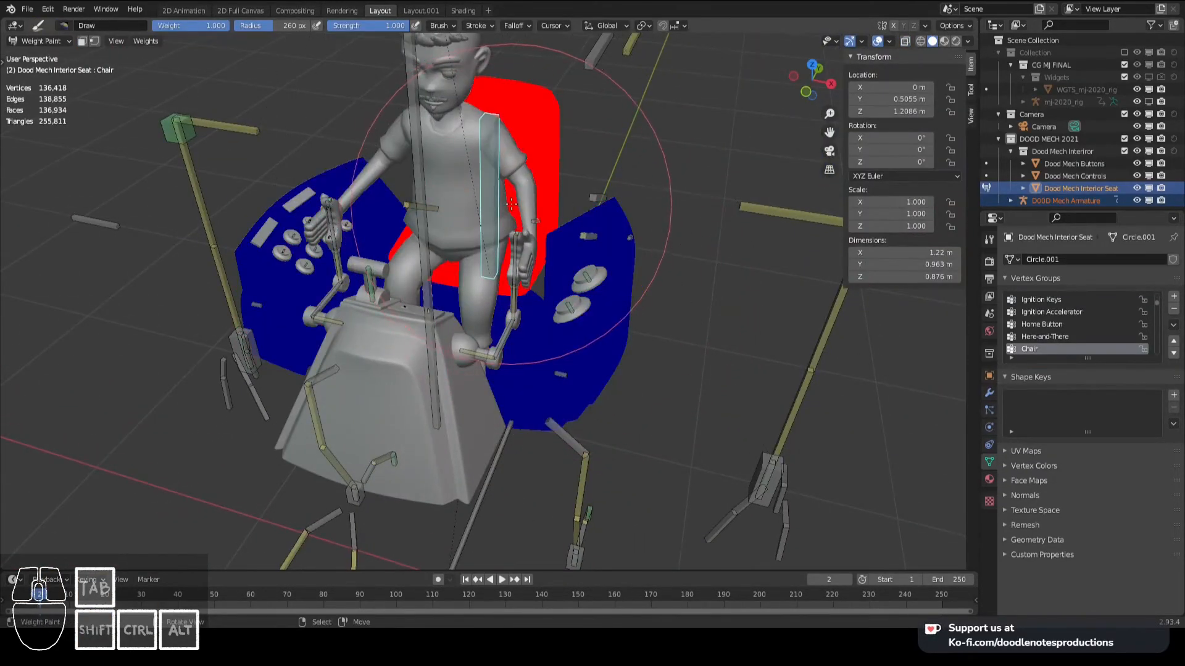
- Parent Dood Mech Buttons to the mech armature with empty groups
key(ctrl+Tab)
middle_drag(505, 210, 525, 213)
right_click(593, 271)
shift+right_click(593, 270)
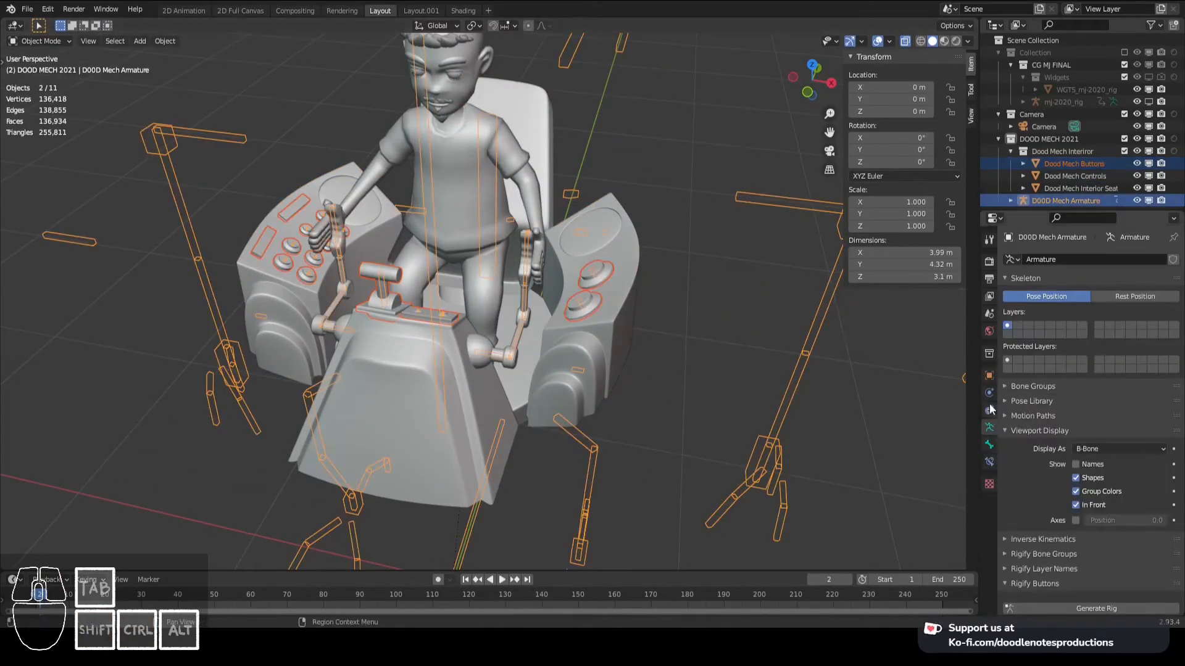
right_click(582, 301)
click(989, 393)
shift+right_click(583, 300)
key(ctrl+p)
click(582, 301)
right_click(579, 299)
shift+right_click(583, 297)
key(ctrl+p)
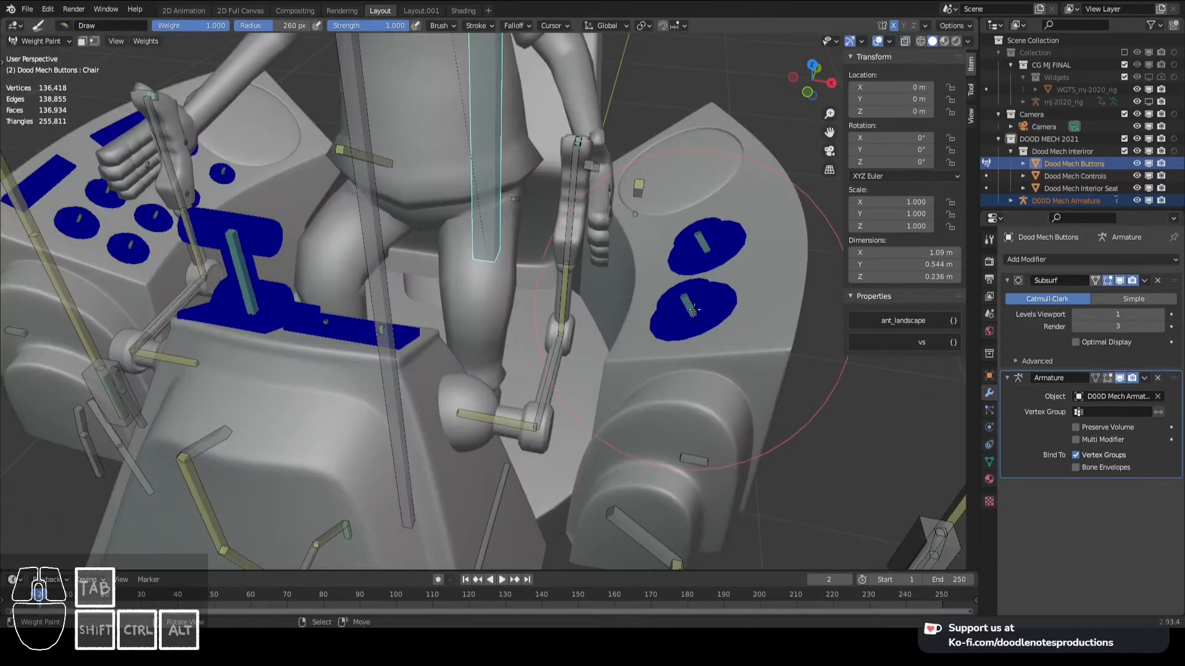
- Assign the button bases and console plates of Dood Mech Buttons to the BODY vertex group
key(Tab)
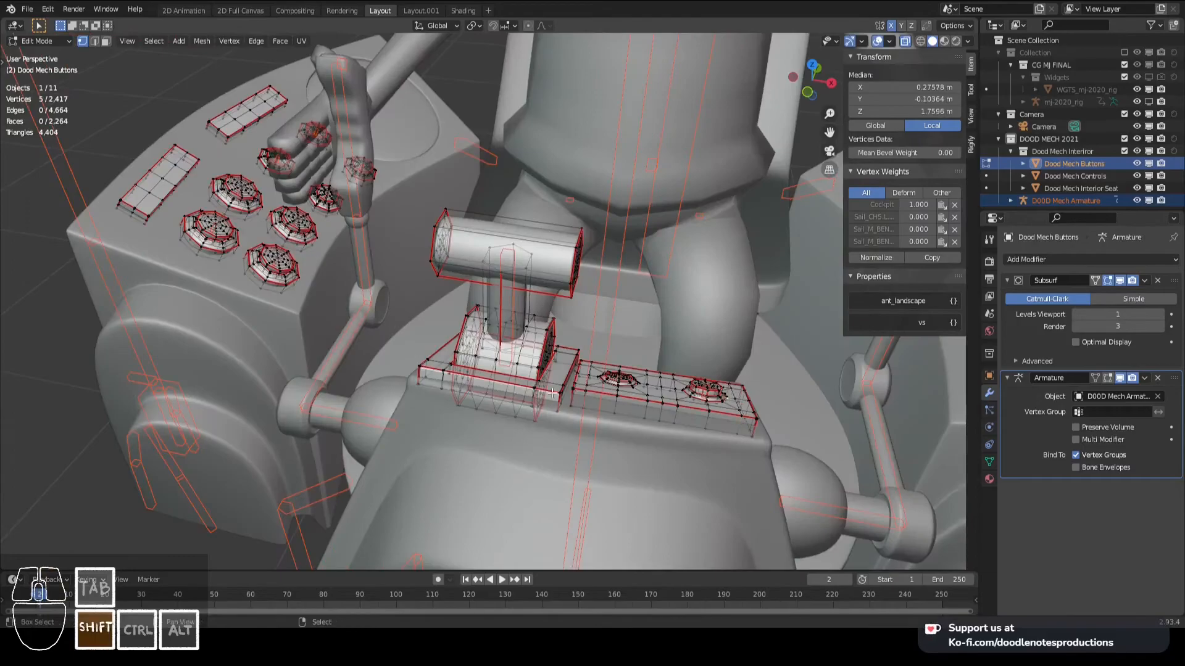
key(Tab)
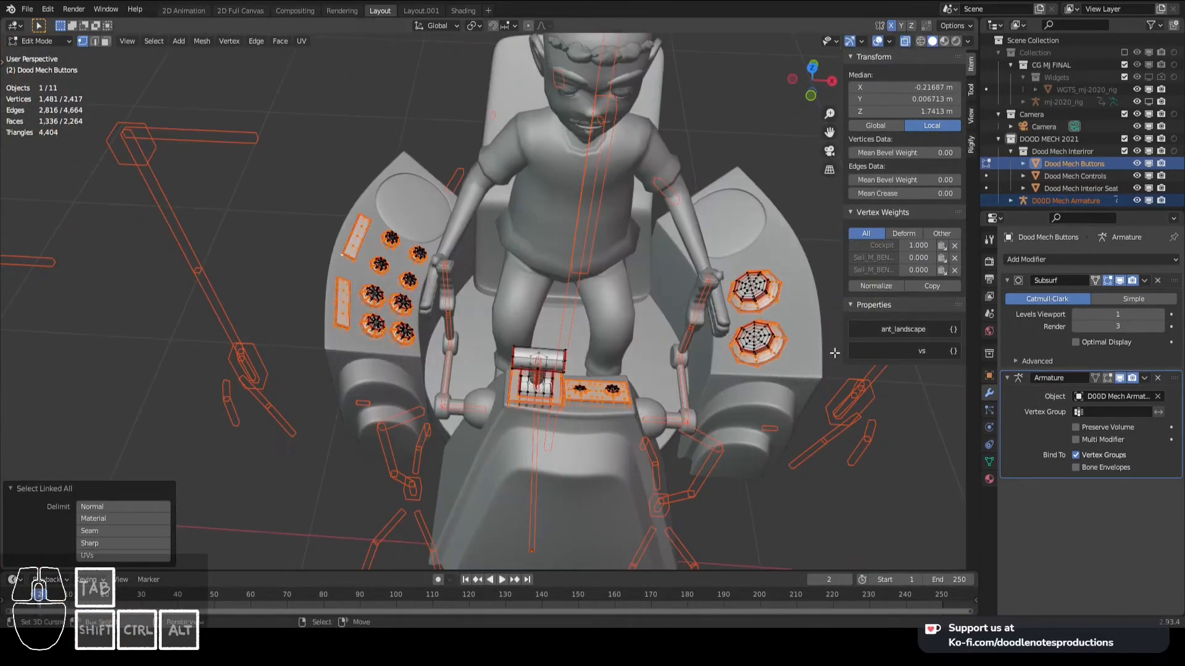
click(989, 462)
key(ctrl+Tab)
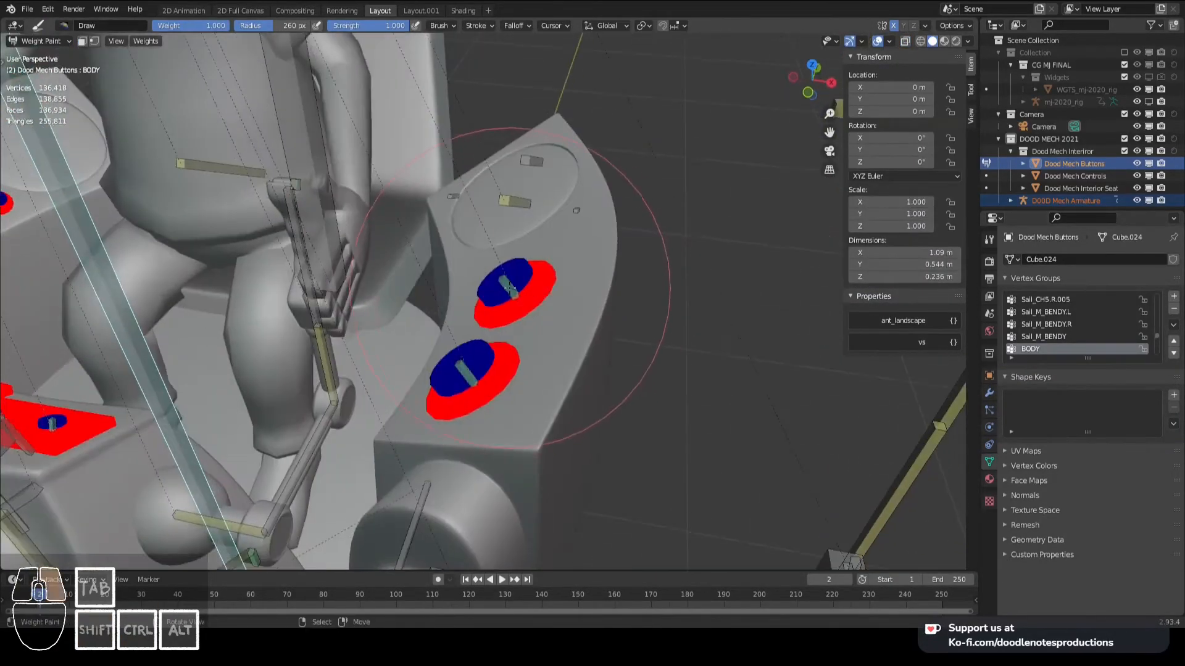
- Assign the individual buttons and lever to their matching vertex groups, including Home Button, Ignition Accelerator and Button.008
click(1022, 373)
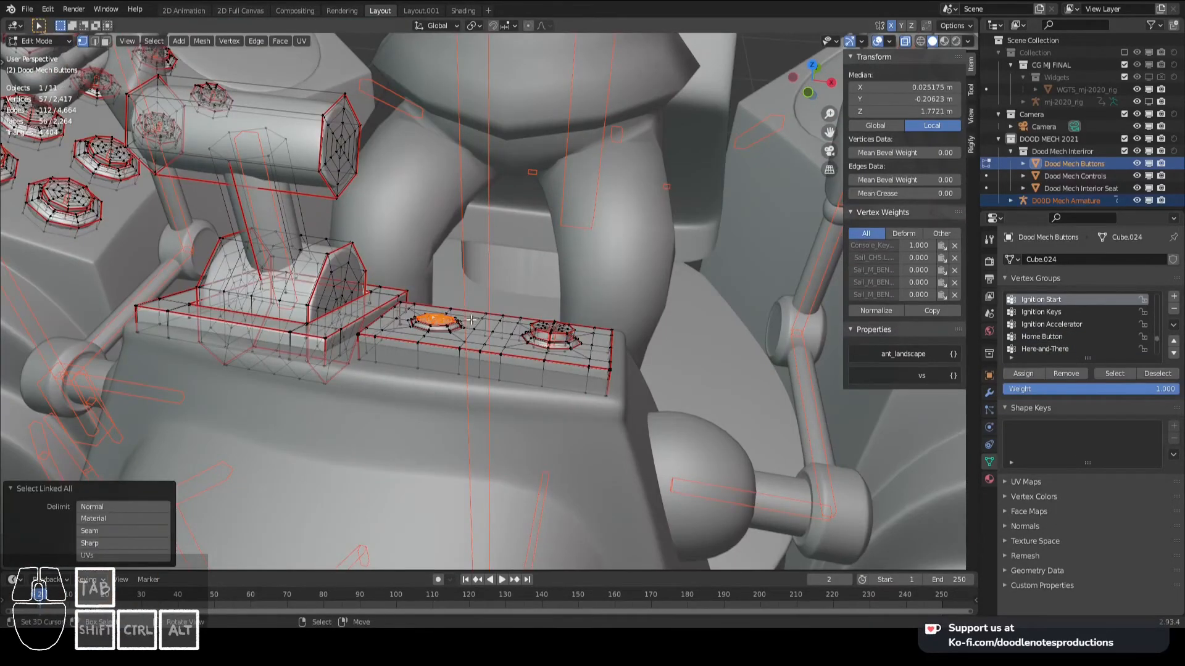
click(438, 321)
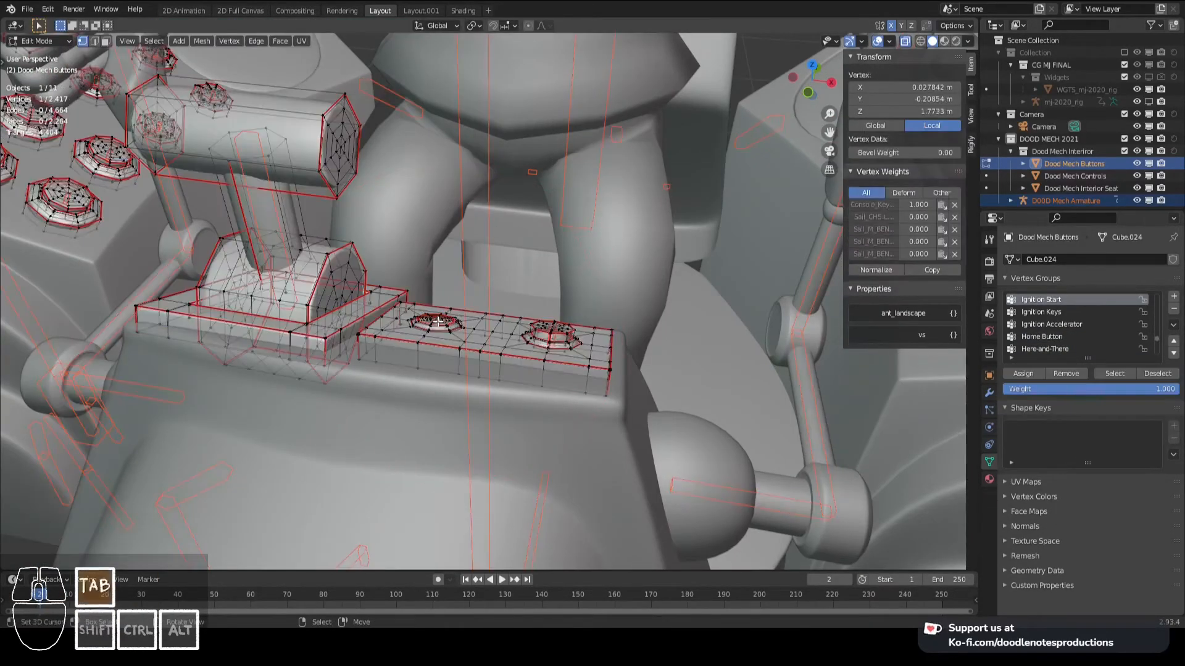
key(ctrl+l)
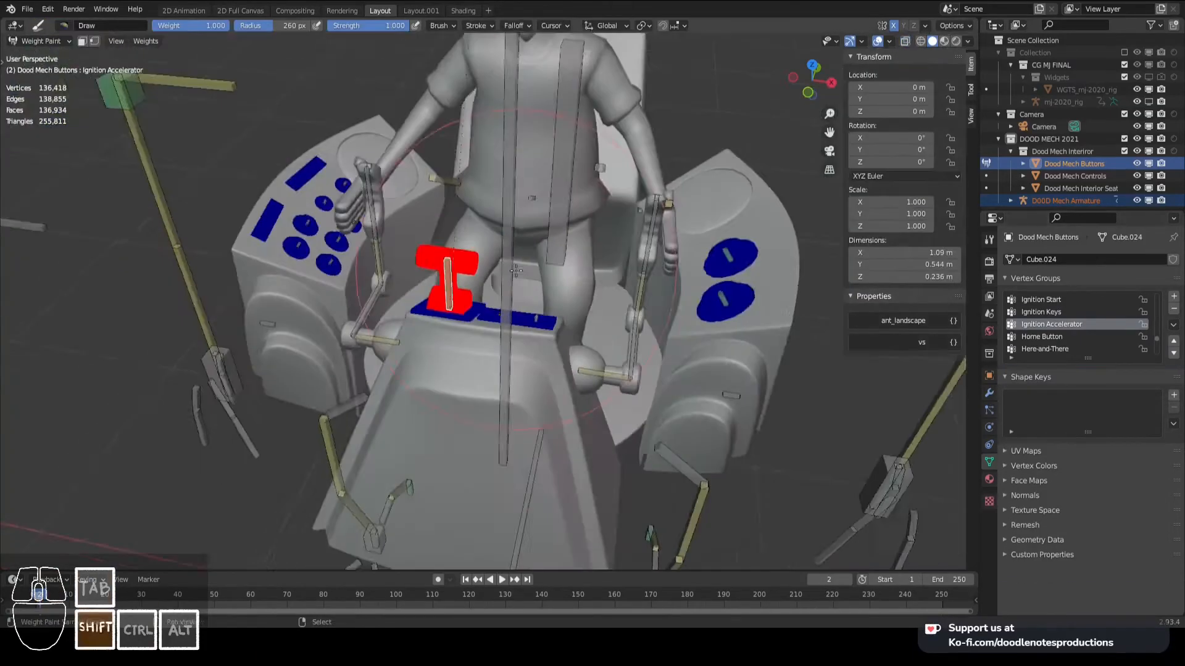
middle_drag(432, 309, 469, 296)
click(1045, 349)
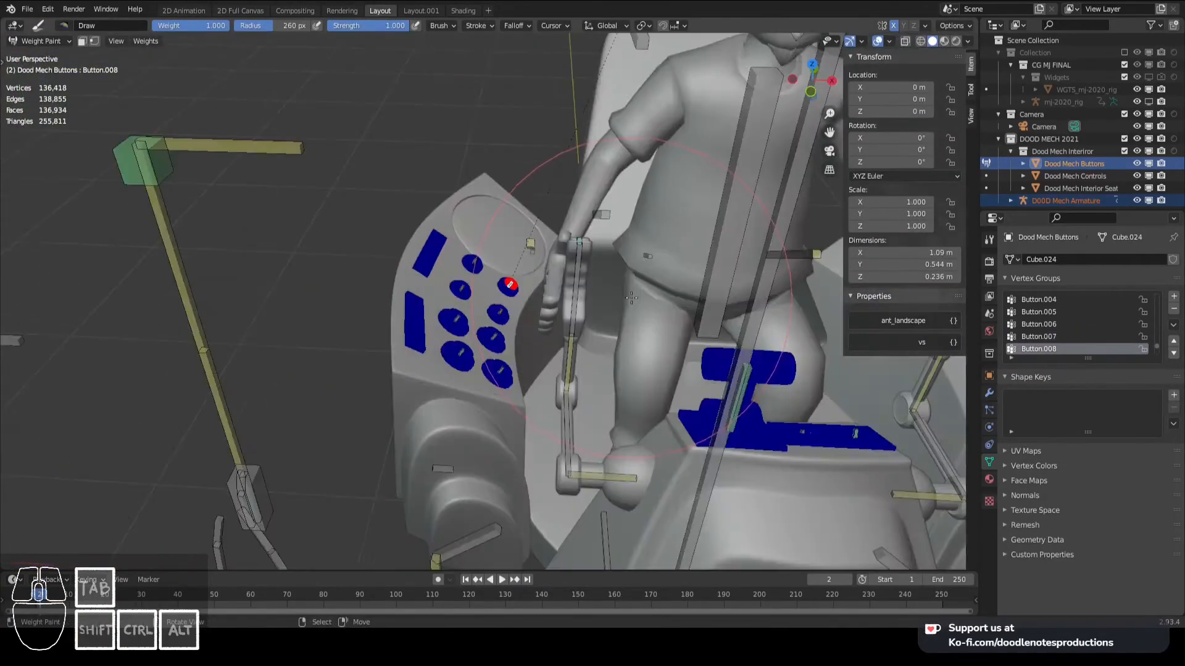
- Test the cockpit weights by rotating the Ignition Accelerator bone and moving the Chair bone in pose mode
key(ctrl+Tab)
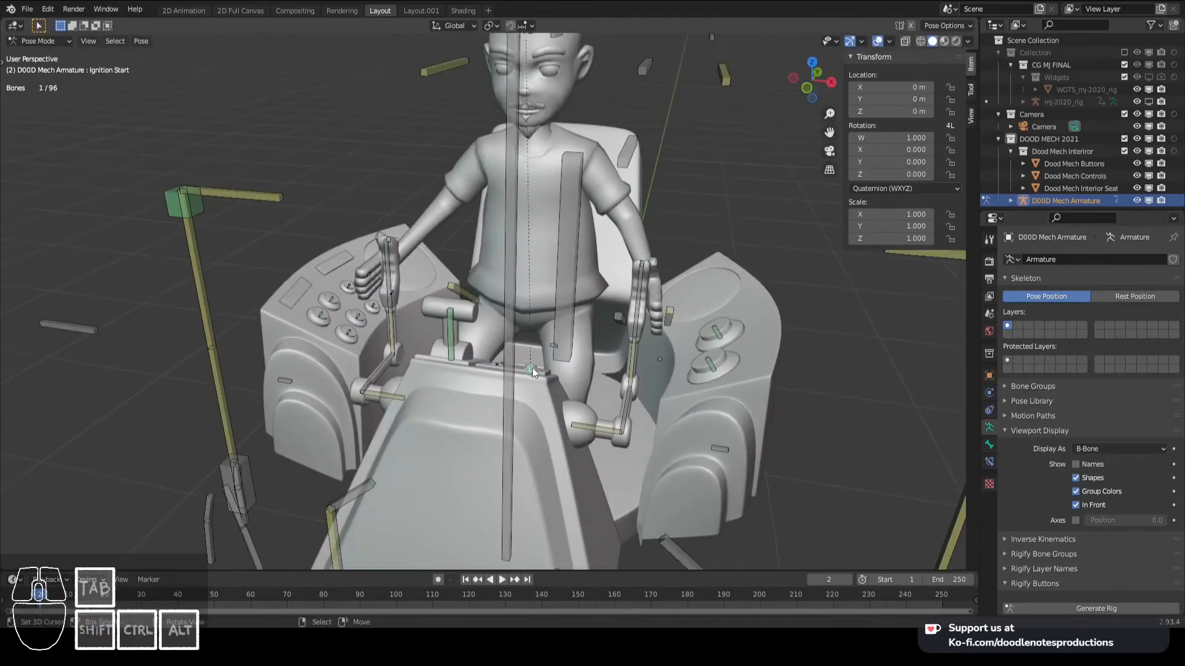
middle_drag(532, 368, 494, 275)
scroll(494, 275, down, 5)
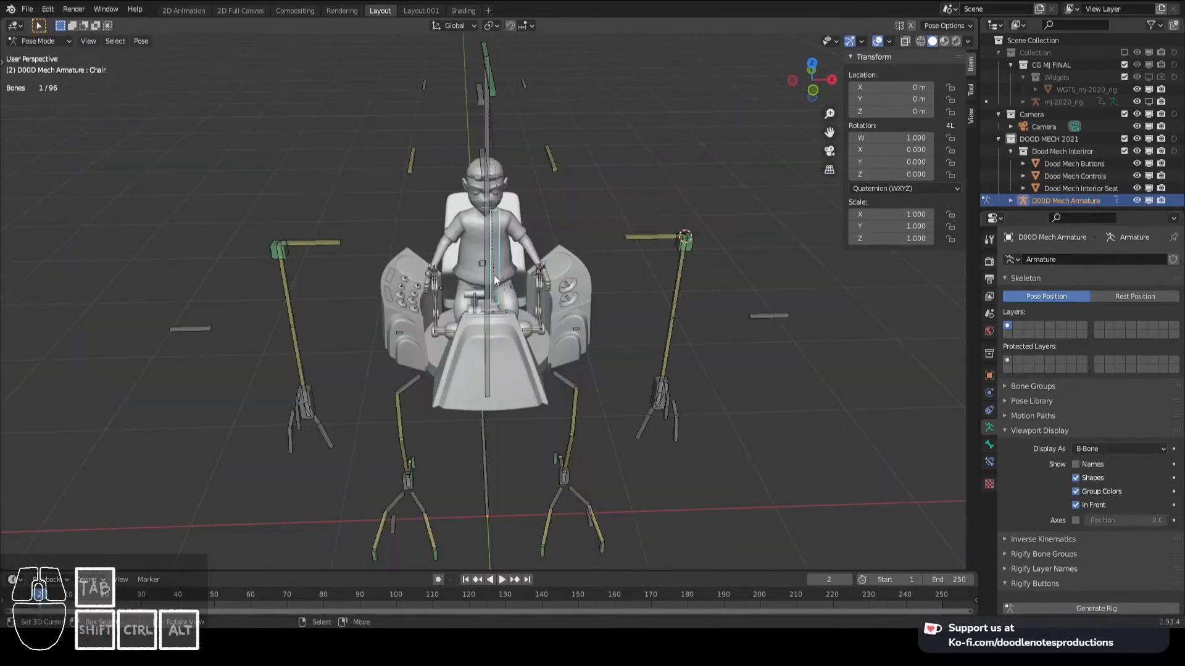
right_click(492, 280)
key(g)
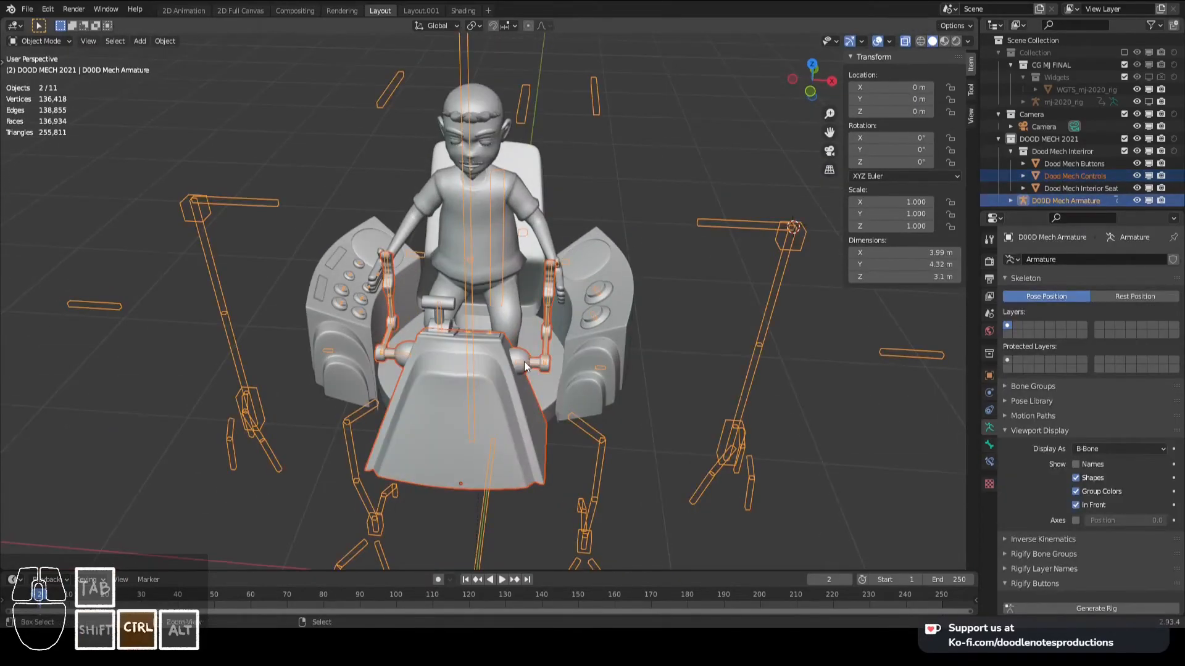
- Parent Dood Mech Controls to the armature with empty groups and assign its ball joint to the Controls.L.001 vertex group
key(ctrl+Tab)
click(454, 370)
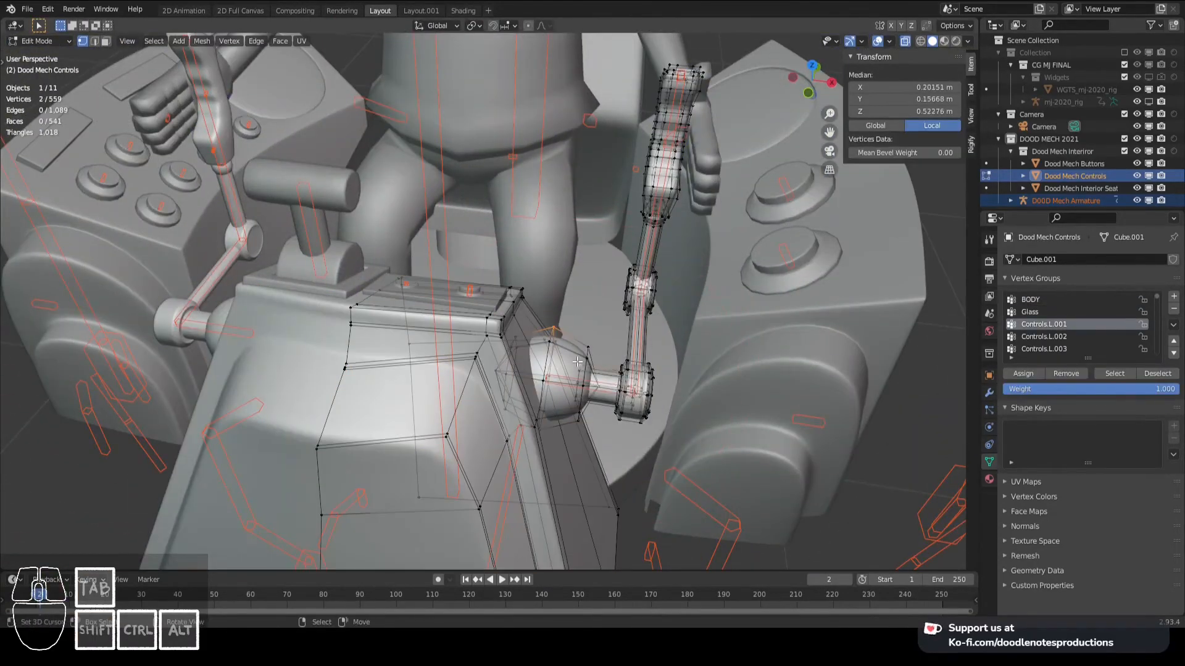
key(Tab)
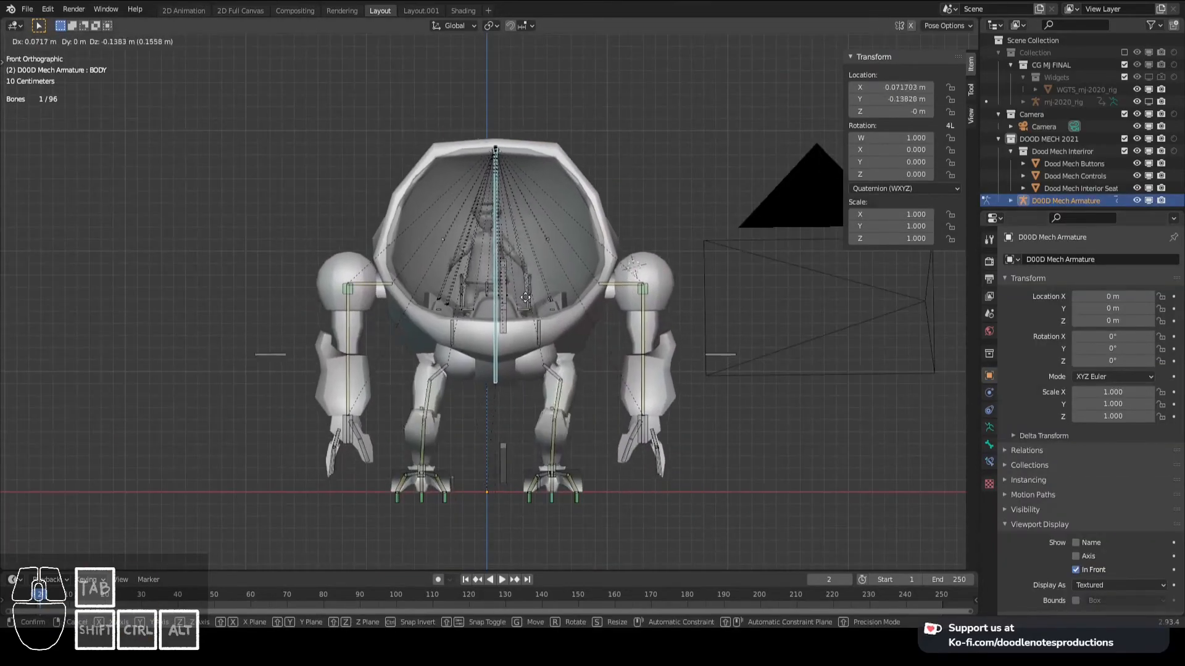
- Test the body rig by moving the BODY bone in front view and cancelling the move
scroll(614, 346, up, 2)
shift+middle_drag(592, 343, 565, 332)
scroll(558, 326, down, 2)
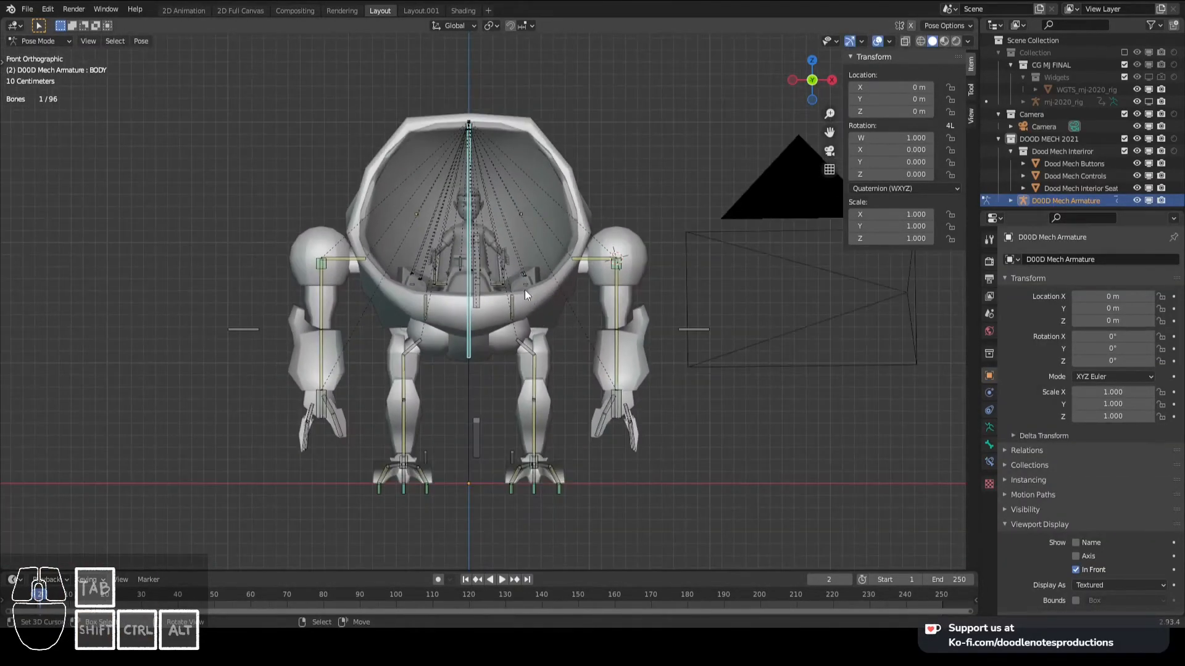
key(g)
right_click(615, 323)
- Test the whole rig by moving the MAIN bone from the front and from above, cancelling each move
scroll(479, 445, down, 2)
shift+middle_drag(479, 442, 492, 380)
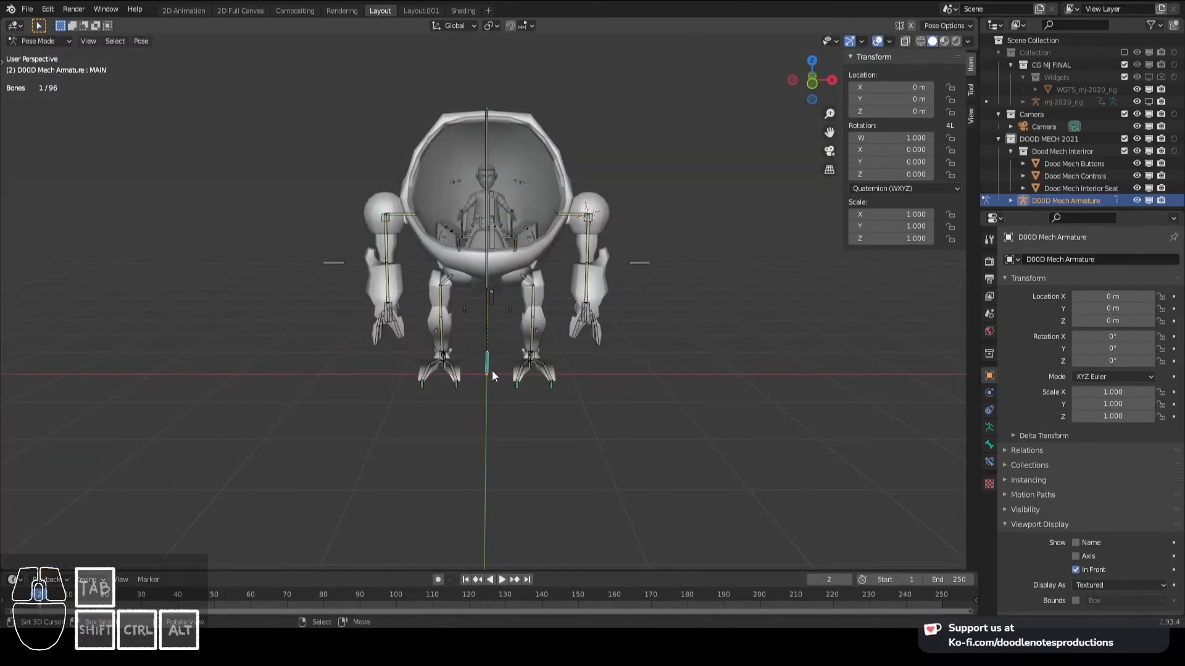
key(KP_1)
key(g)
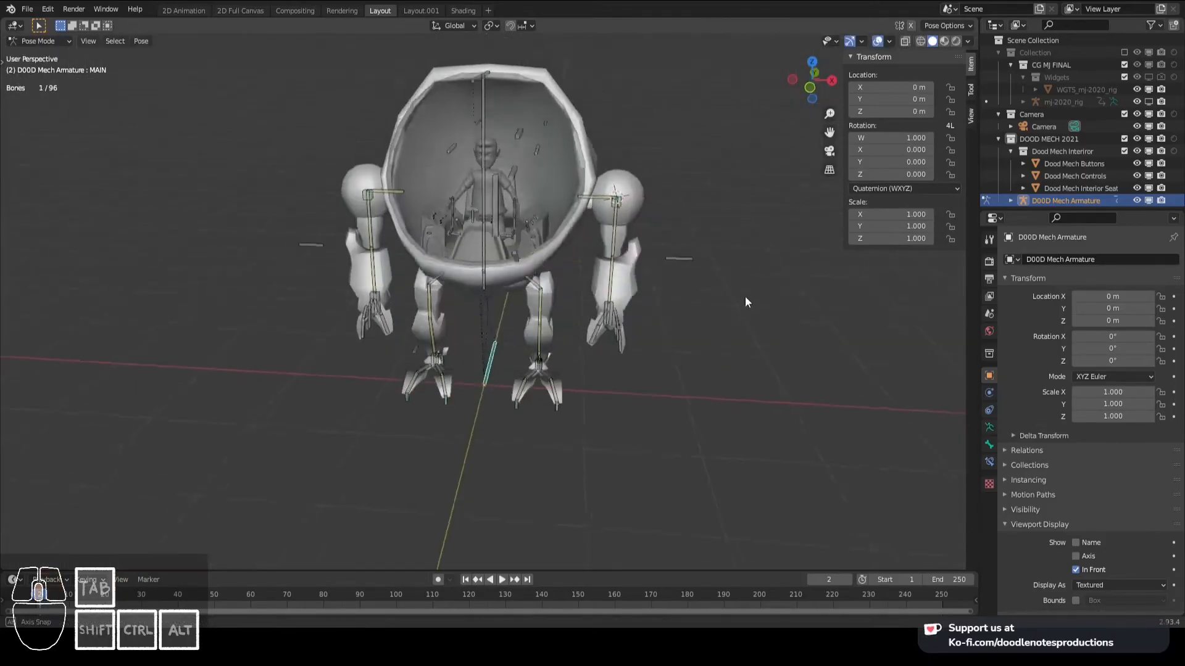
key(g)
right_click(525, 238)
middle_drag(526, 238, 513, 303)
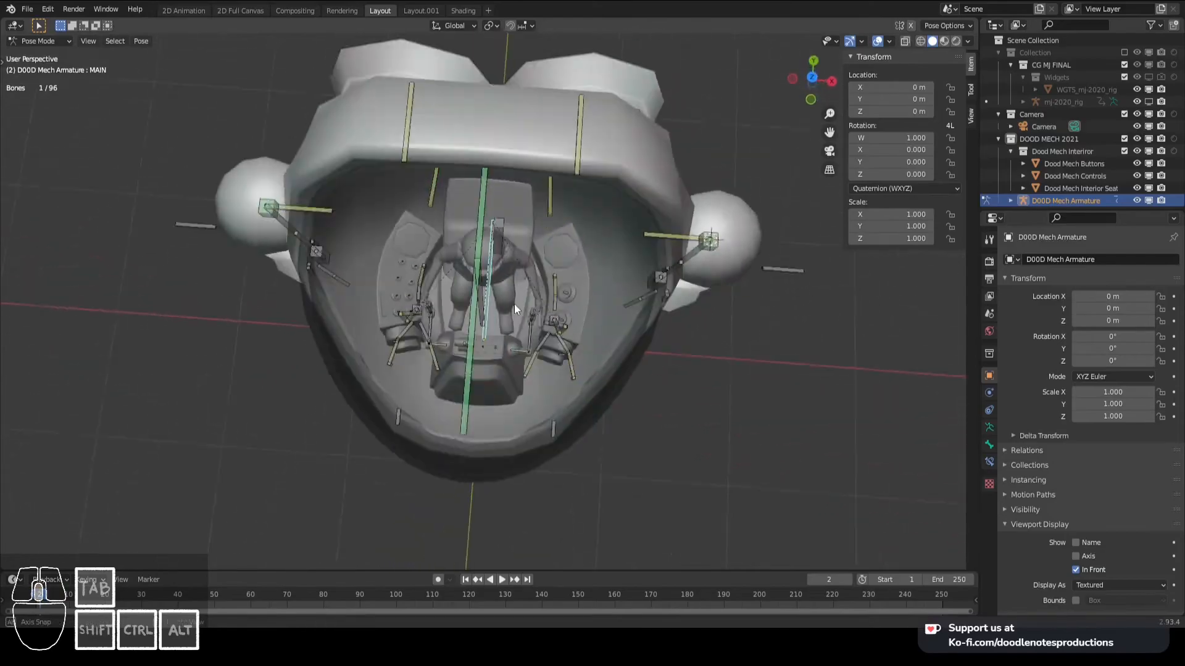
key(g)
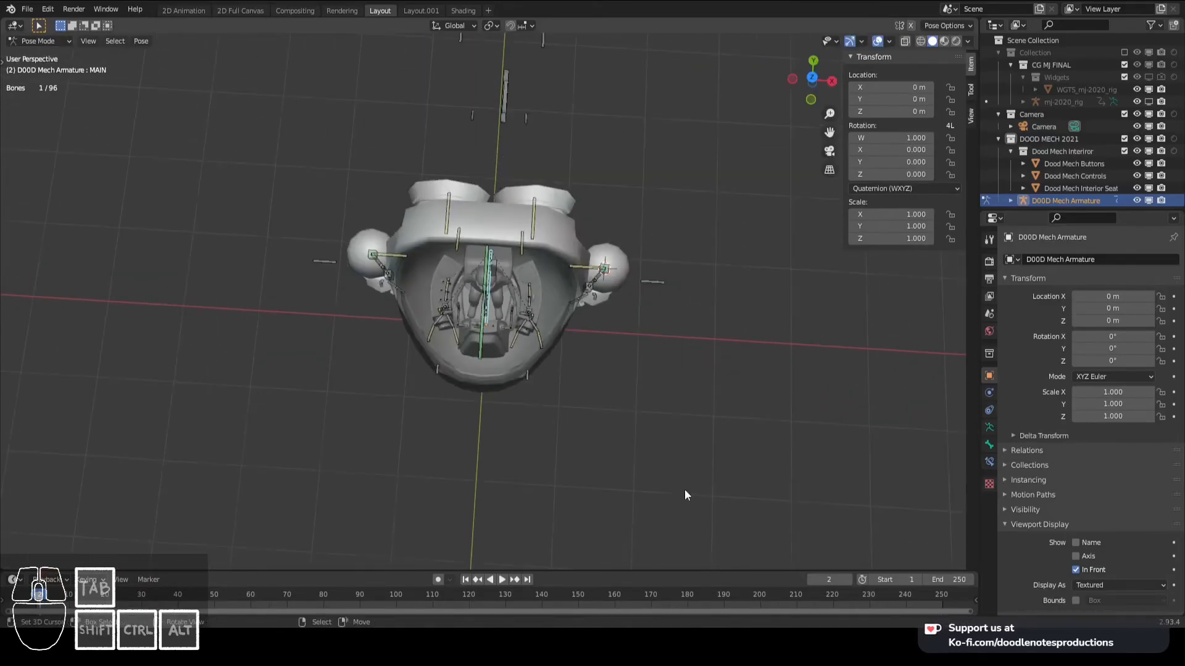
middle_drag(684, 490, 508, 282)
key(g)
right_click(749, 260)
middle_drag(750, 261, 605, 308)
- Select the three off-centre booster control bones for editing, snap the 3D cursor to the world origin and make it the pivot
key(KP_7)
scroll(751, 257, down, 3)
scroll(487, 310, up, 5)
key(Tab)
key(c)
drag(491, 168, 490, 370)
key(Escape)
shift+middle_drag(517, 347, 537, 358)
scroll(537, 358, up, 2)
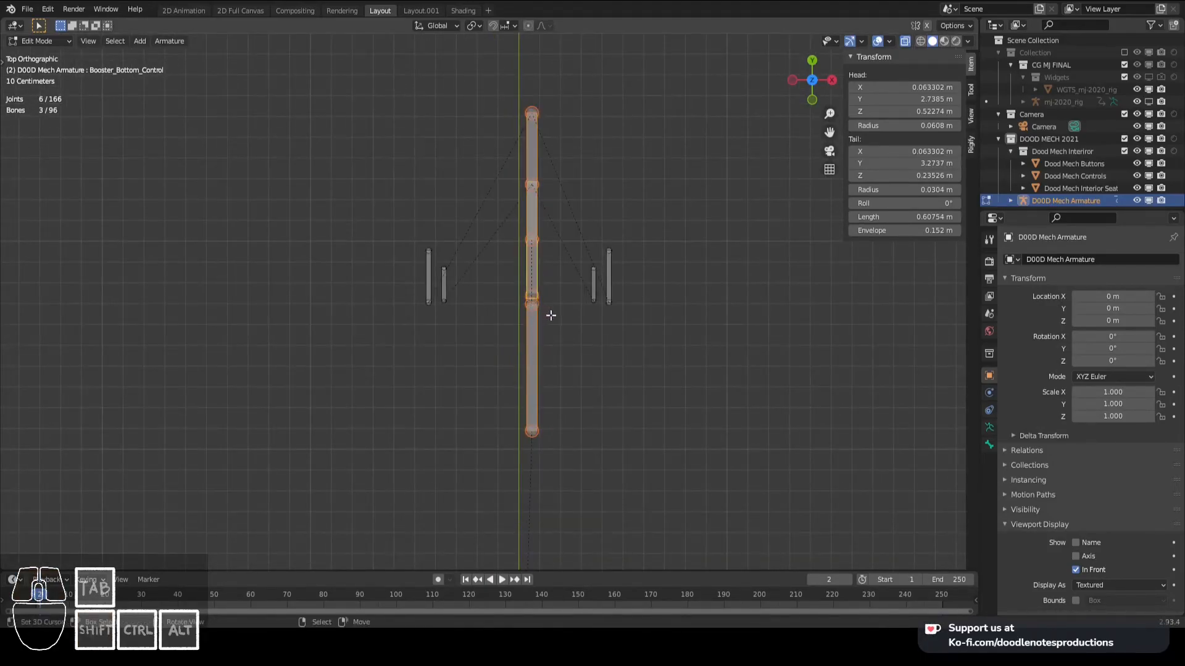
key(shift+s)
click(491, 354)
key(period)
click(596, 342)
- Scale the selected booster control bones to 0 along X to centre them on the mech
scroll(597, 344, down, 4)
shift+middle_drag(564, 367, 419, 261)
scroll(560, 284, down, 3)
scroll(550, 344, up, 5)
key(s)
key(x)
key(0)
key(Return)
key(Tab)
- Test the boosters by moving the Booster Controls bone in right view and cancelling each move
scroll(569, 332, down, 3)
scroll(536, 331, up, 2)
right_click(513, 302)
scroll(555, 334, down, 3)
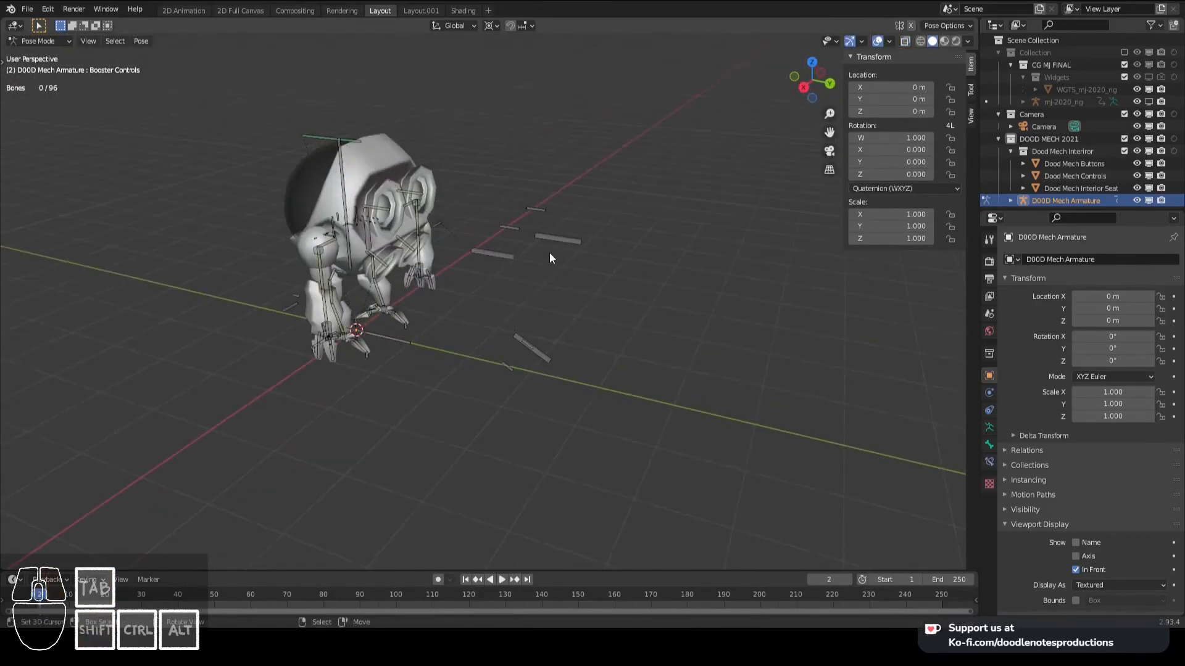
right_click(514, 257)
key(KP_3)
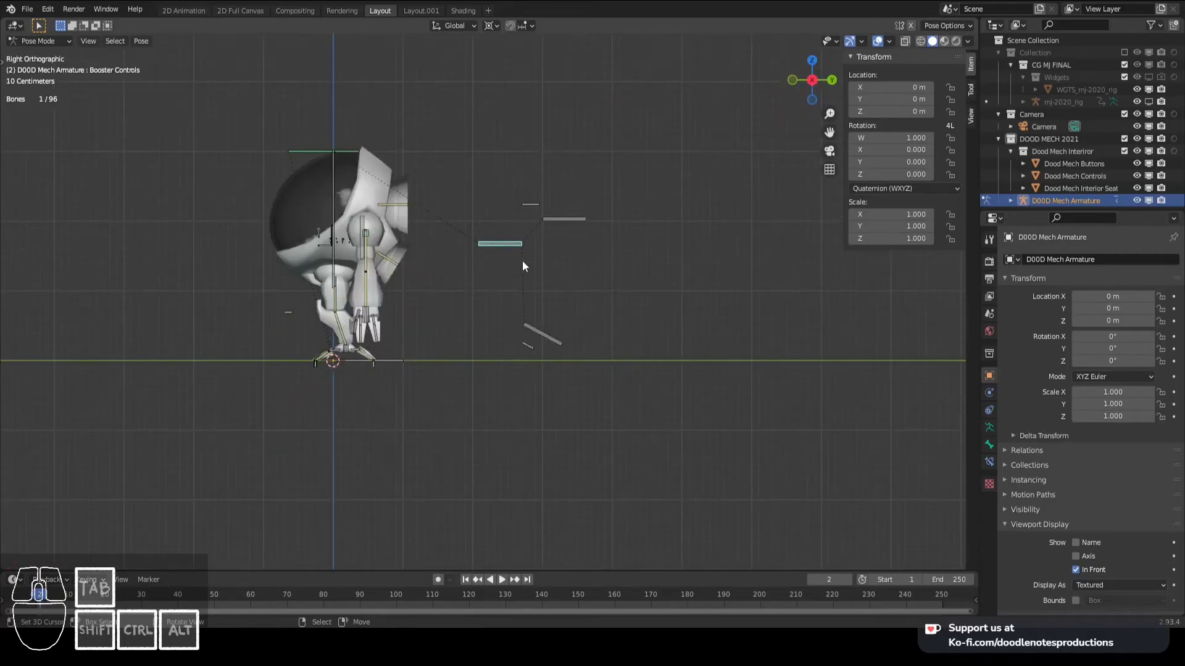
key(g)
right_click(517, 279)
key(g)
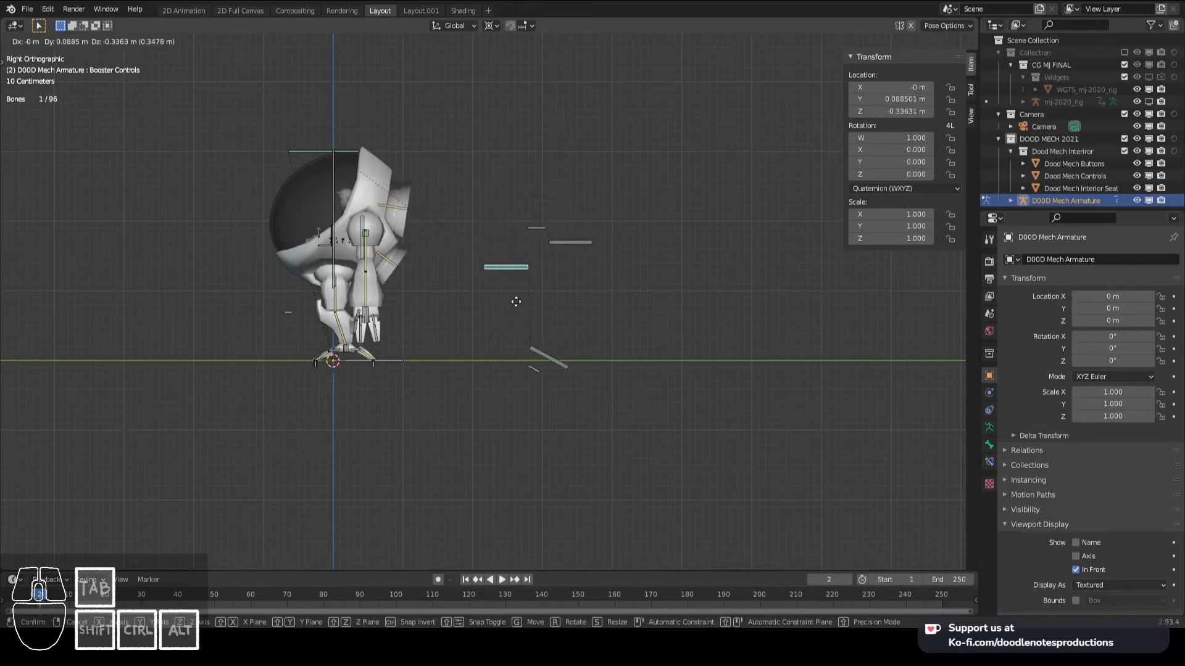
right_click(516, 302)
- Test the leg and body response by moving the BODY bone in right view and cancelling the move
key(g)
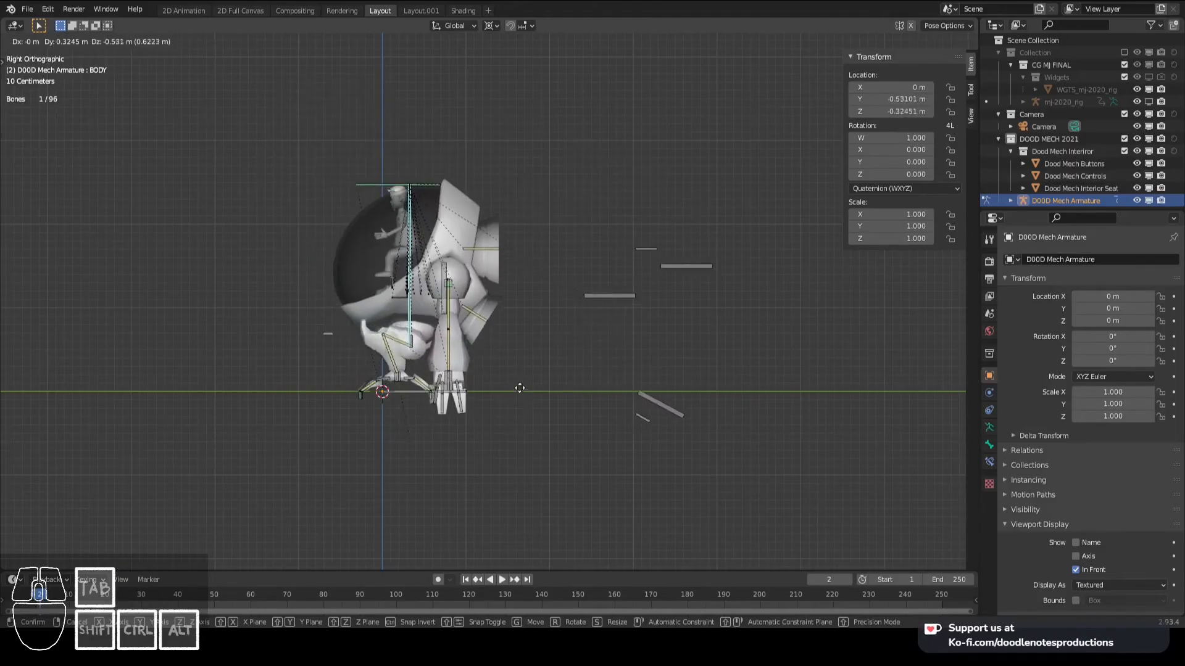
right_click(462, 311)
middle_drag(455, 302, 503, 274)
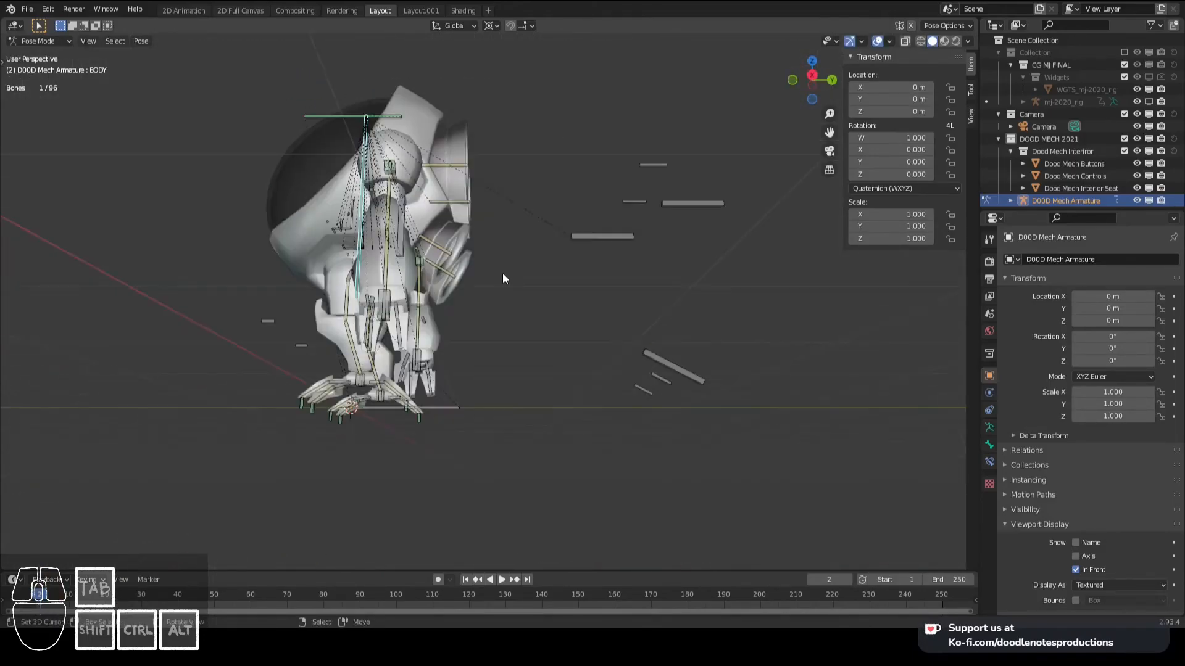
- Test the body and leg response in front view by moving the BODY bone and cancelling each move
key(KP_1)
scroll(625, 265, up, 4)
shift+middle_drag(624, 266, 435, 336)
scroll(578, 331, up, 6)
right_click(584, 327)
scroll(617, 270, down, 4)
key(g)
right_click(596, 281)
key(g)
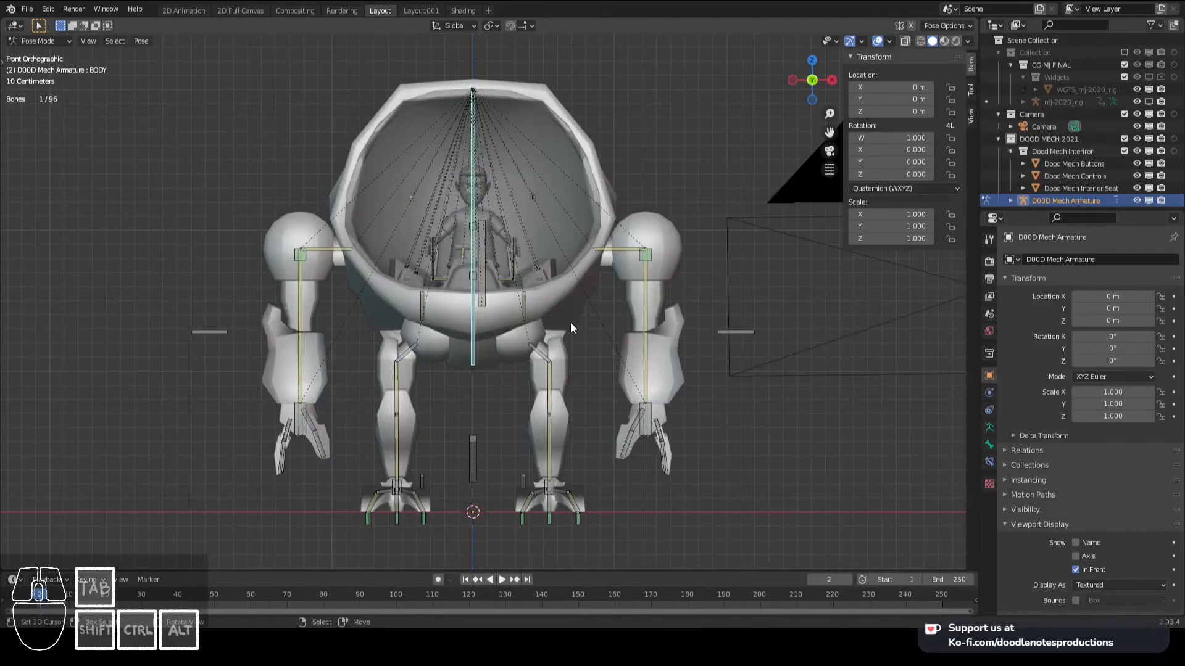
scroll(527, 287, down, 2)
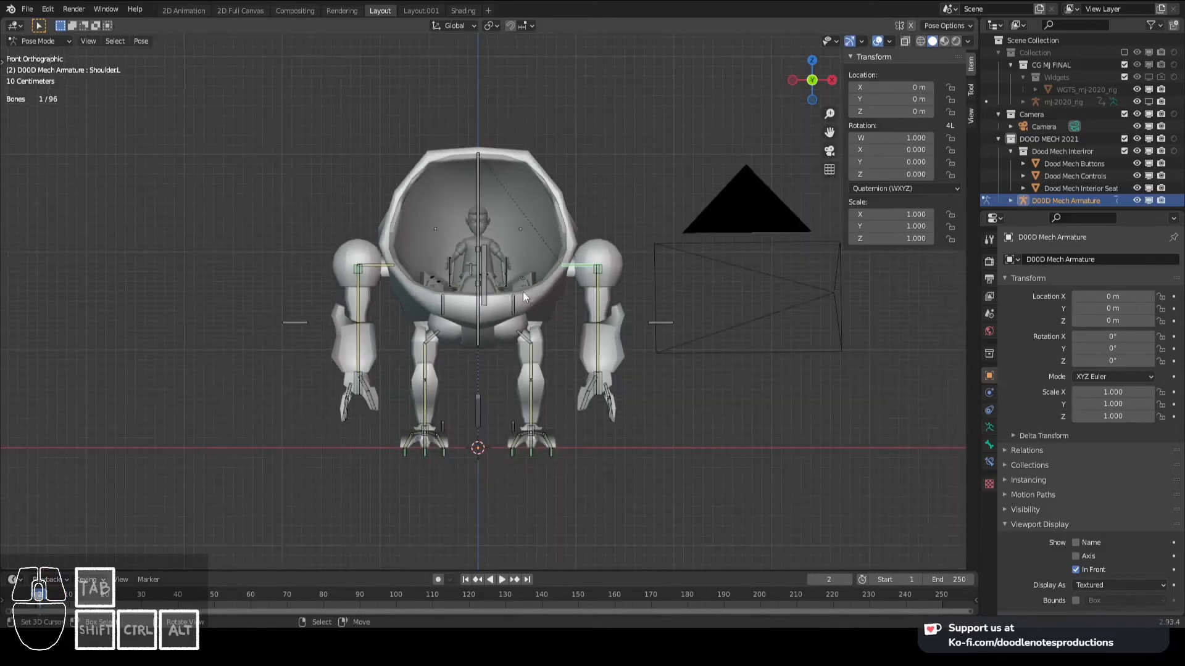
scroll(477, 321, up, 2)
key(g)
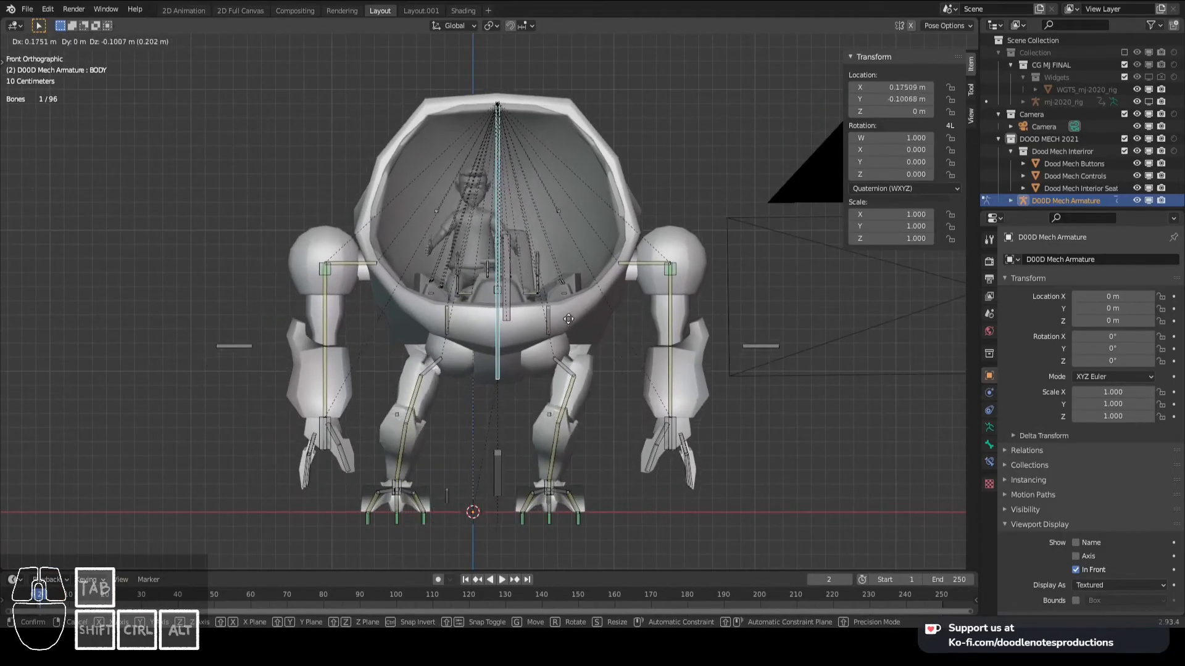
right_click(537, 324)
- Test the arm on the mech's left side by moving its arm bone in front view and cancelling the move
click(646, 316)
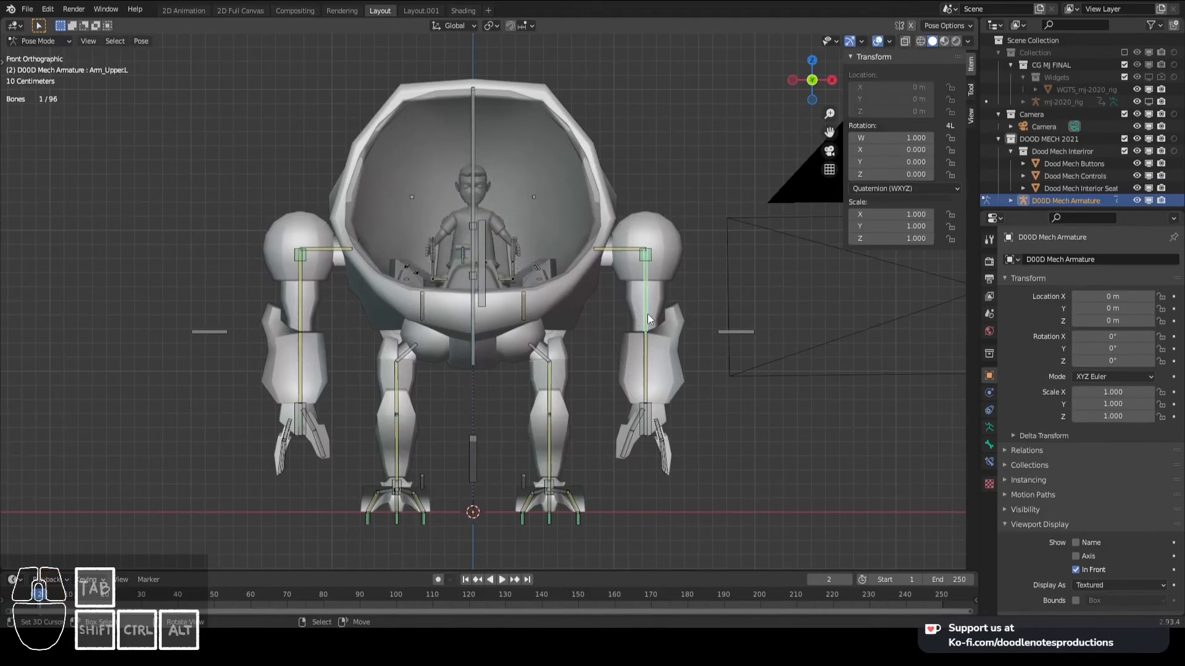
click(645, 349)
key(g)
right_click(642, 308)
- Test the boosters in right view by moving the Booster Controls bone and cancelling the move
click(478, 465)
scroll(488, 454, down, 5)
scroll(531, 413, up, 3)
scroll(550, 379, up, 2)
key(KP_3)
key(alt+a)
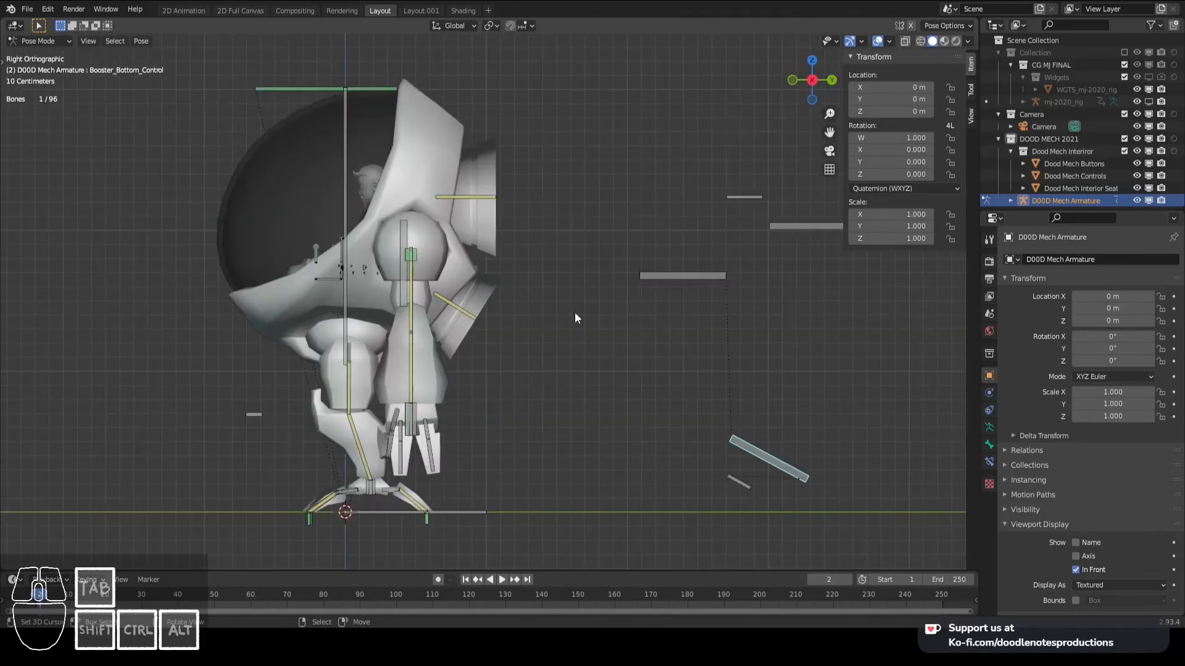
click(717, 285)
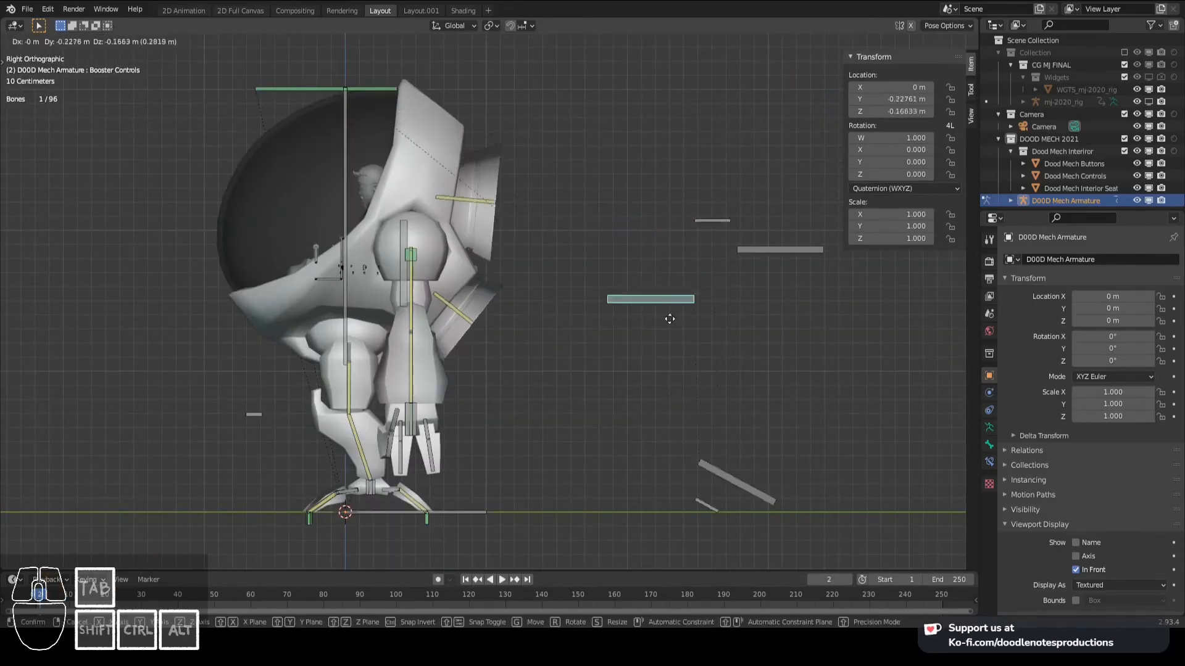
- Test the whole rig in an angled perspective view by moving the MAIN bone, cancel the move and inspect the mech from the side
key(KP_1)
scroll(395, 488, down, 3)
scroll(463, 435, up, 1)
middle_drag(467, 417, 458, 464)
scroll(457, 464, up, 1)
right_click(458, 464)
key(g)
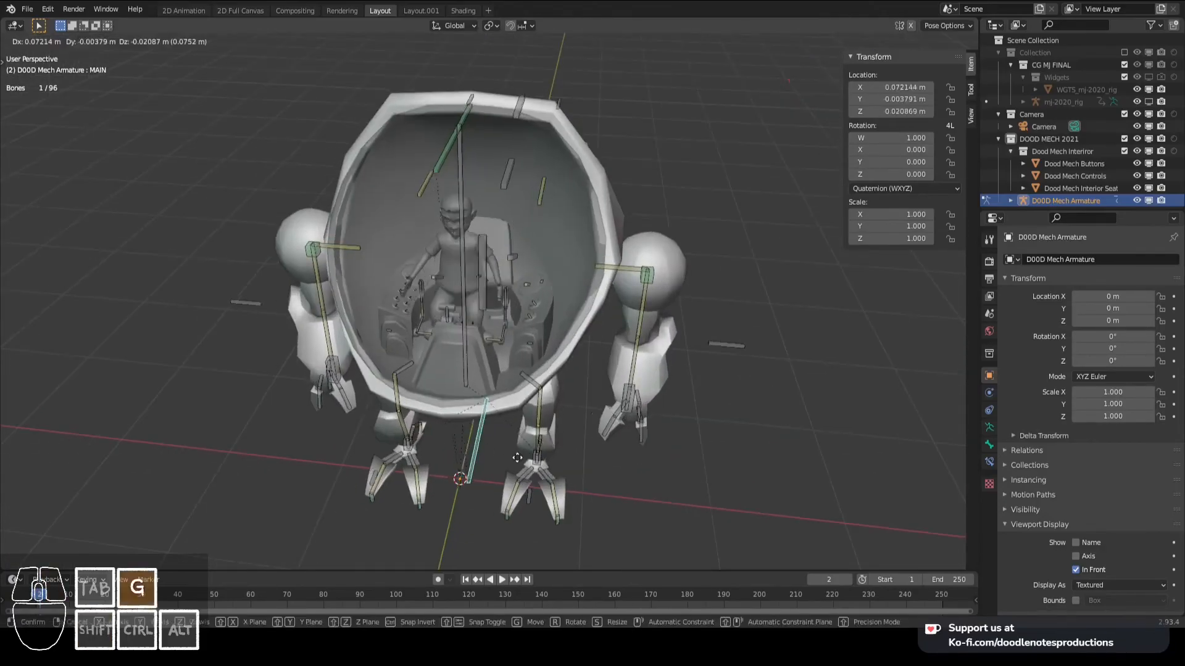
right_click(519, 431)
scroll(528, 442, up, 1)
middle_drag(521, 428, 424, 440)
scroll(424, 440, down, 3)
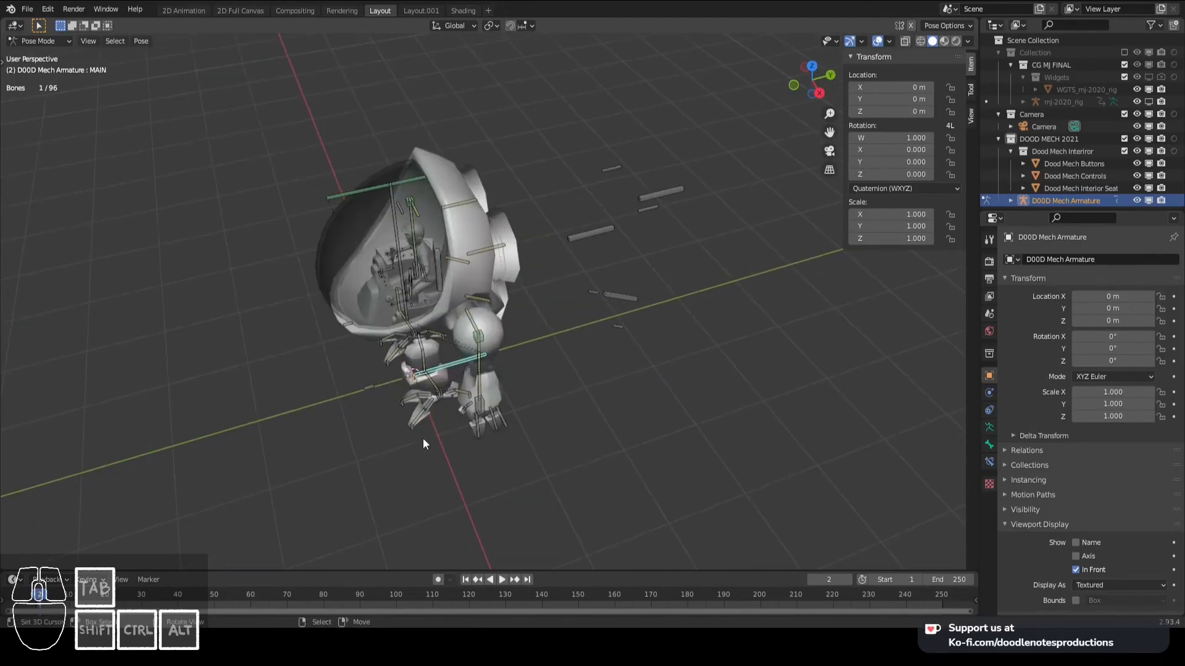
- Test the MAIN bone's control of the mech in front view and cancel the move
key(KP_1)
scroll(526, 432, up, 4)
key(g)
right_click(532, 386)
shift+middle_drag(553, 297, 552, 361)
scroll(548, 370, up, 2)
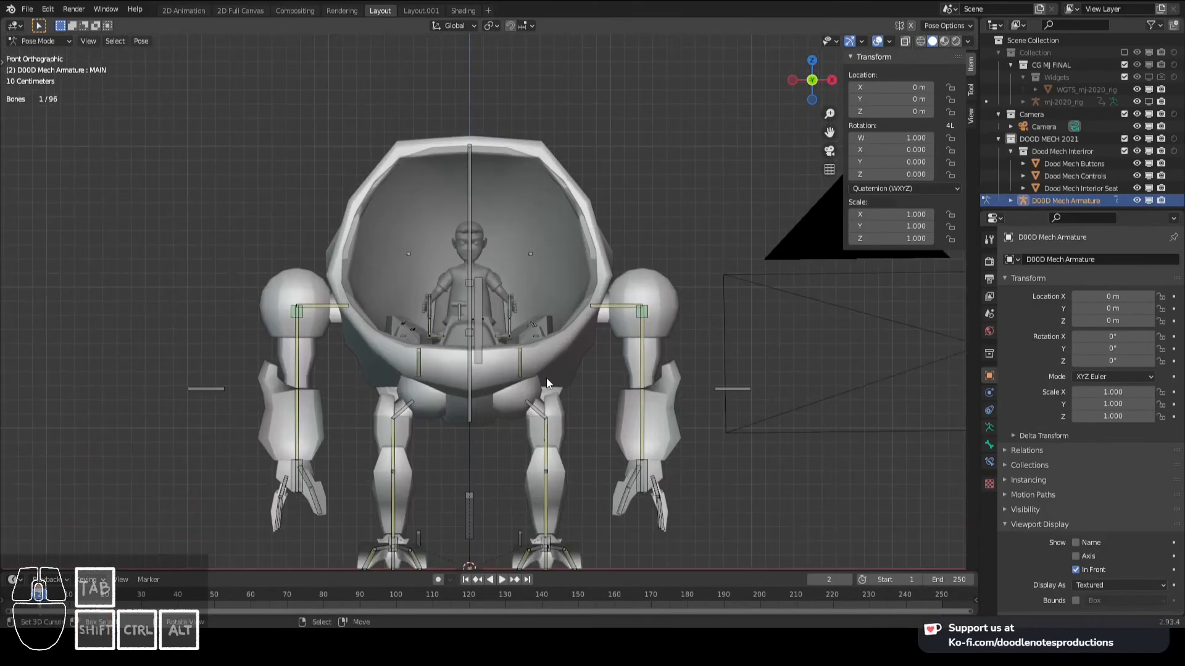